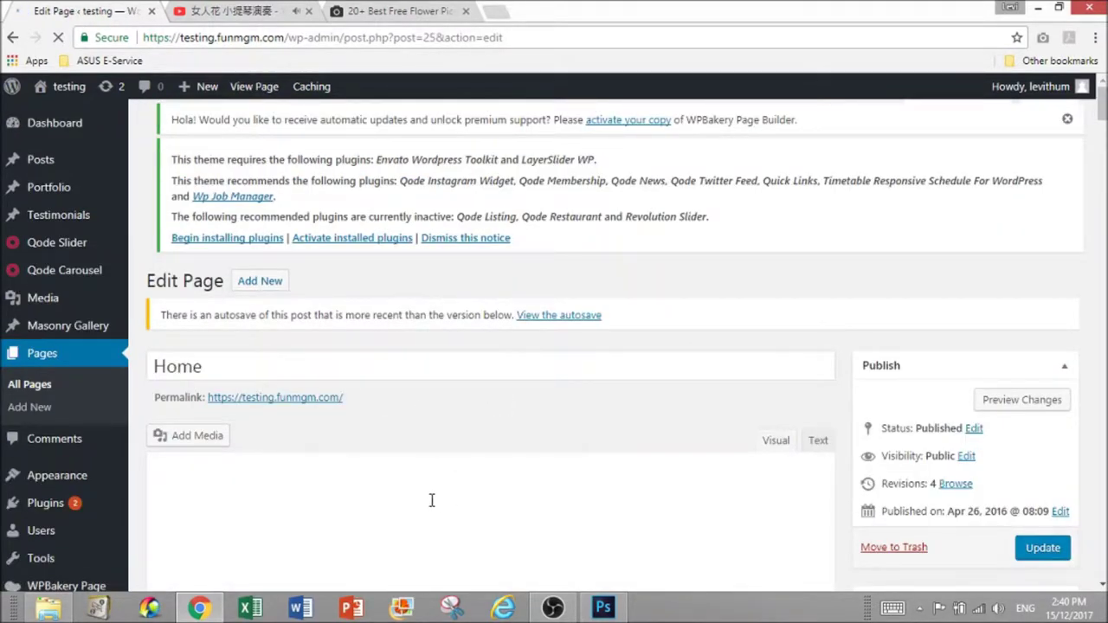
Preview the blank Home page, then close the preview and return to editing
scroll(434, 502, down, 1)
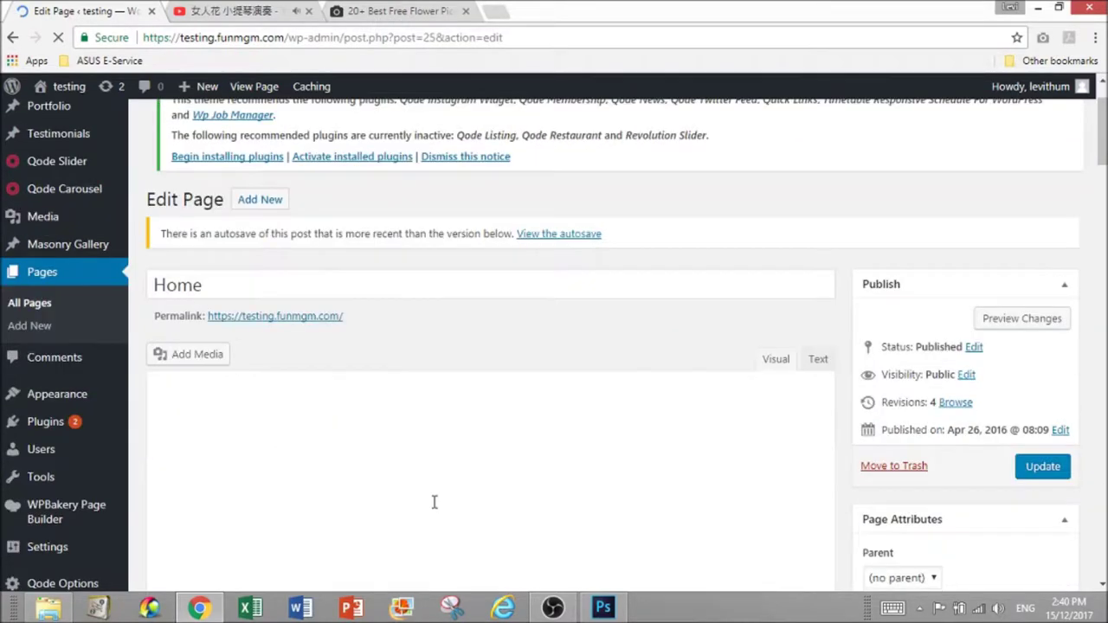
scroll(412, 478, down, 3)
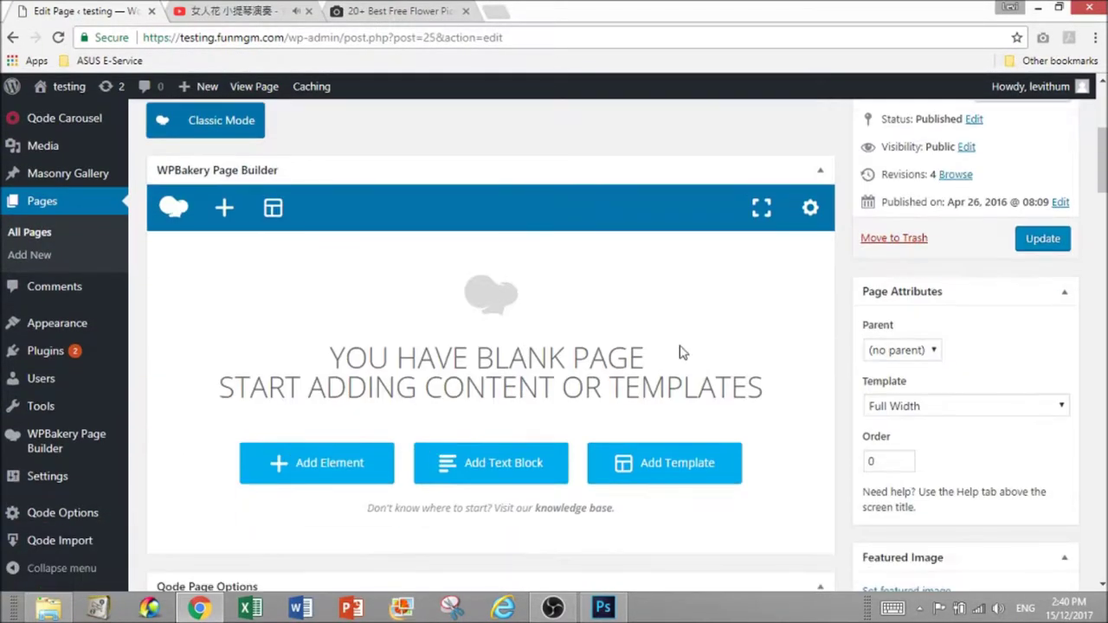
scroll(926, 254, up, 2)
click(1006, 219)
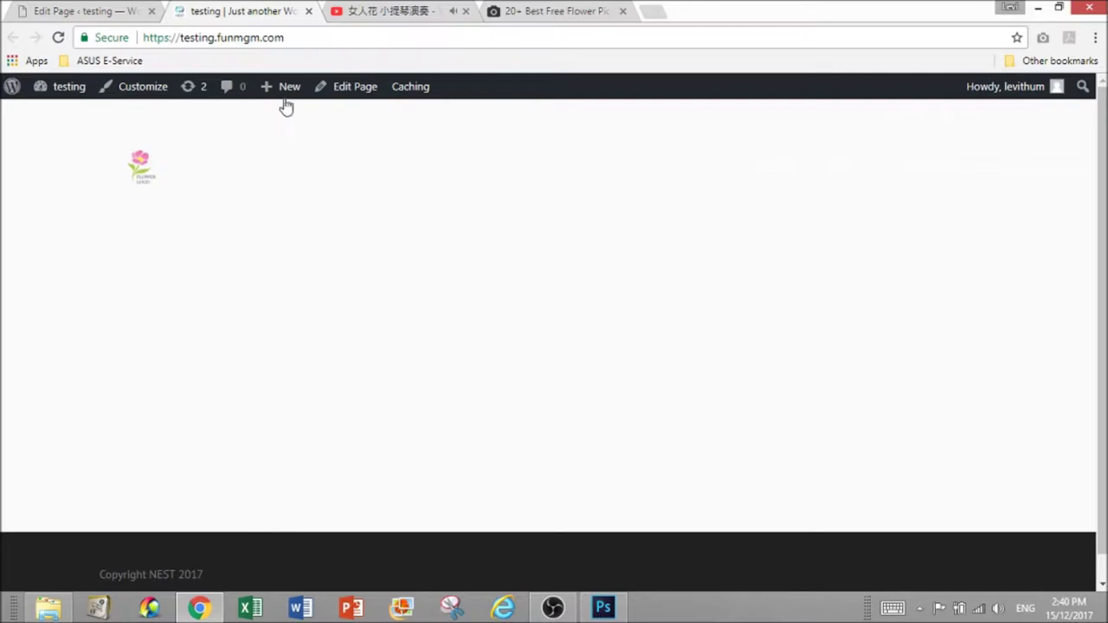
click(309, 11)
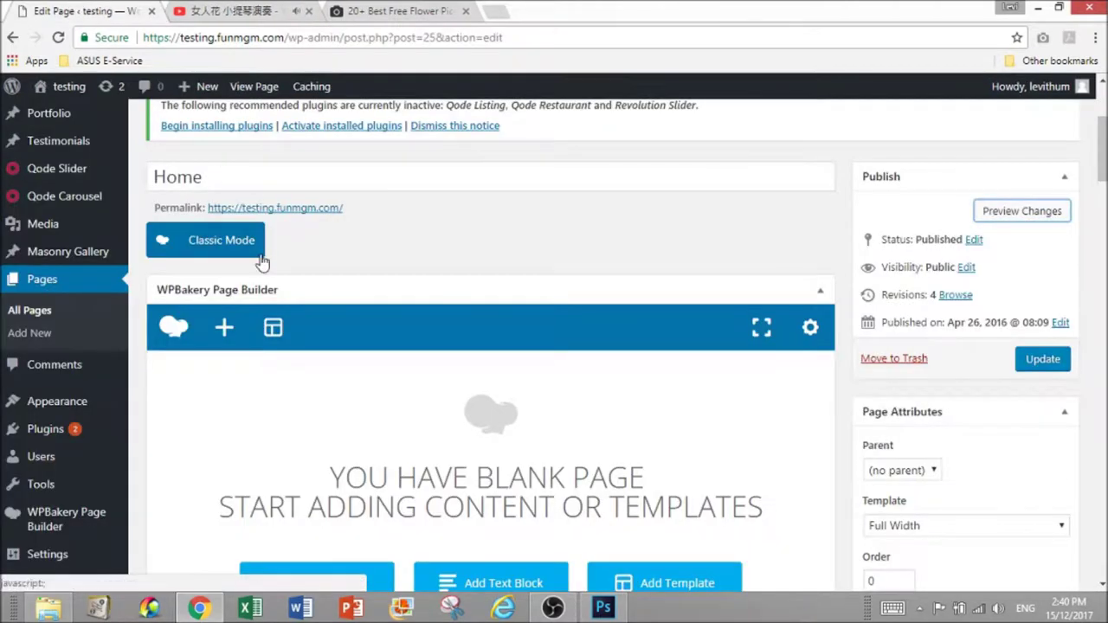
Add a row element to the blank Home page
scroll(345, 546, down, 1)
click(322, 503)
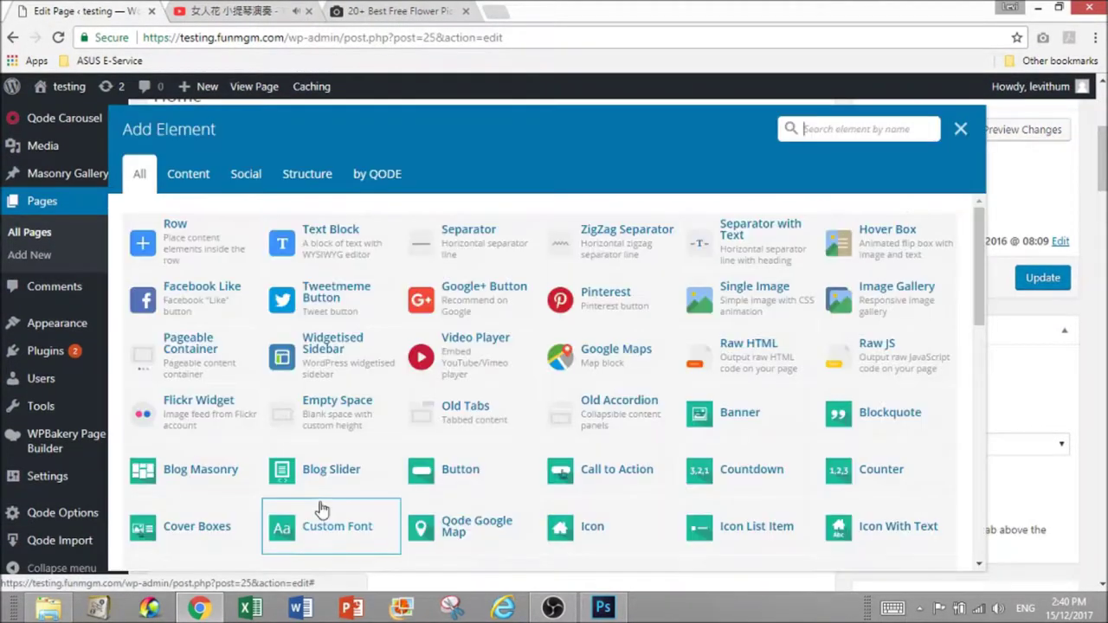
click(159, 243)
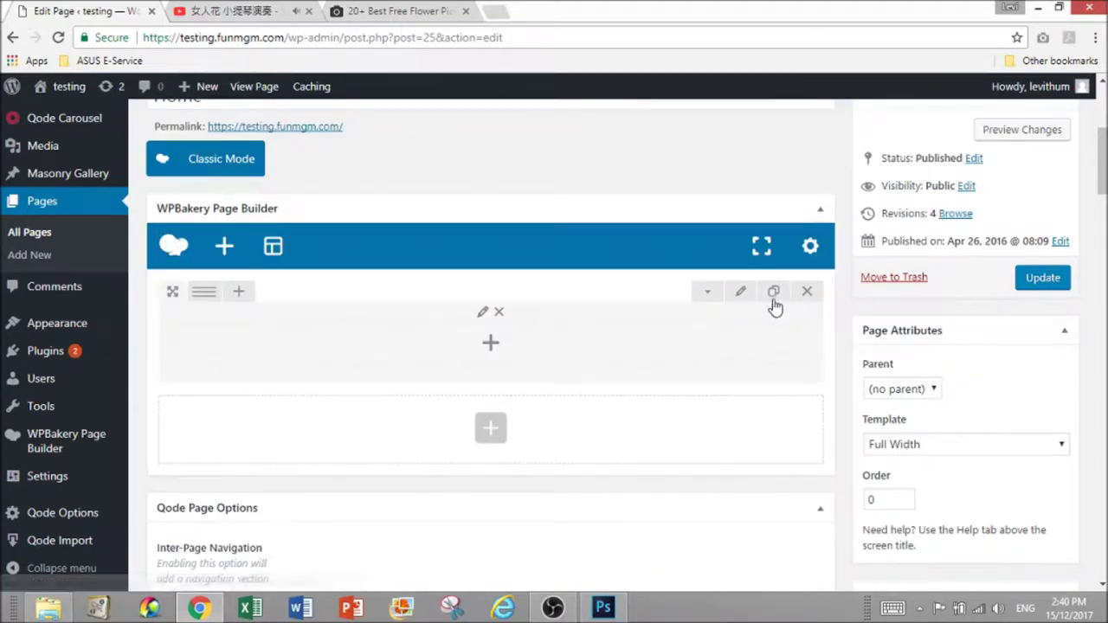
Set the row's background to the white orchid image from the media library and its top padding to 280, then save
click(741, 299)
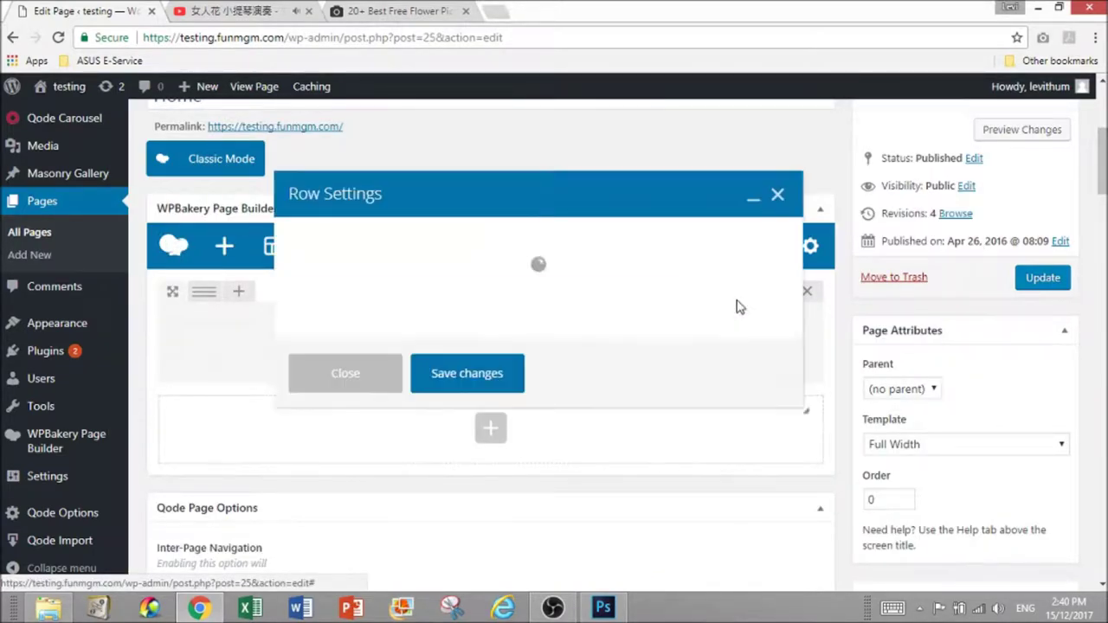
click(405, 242)
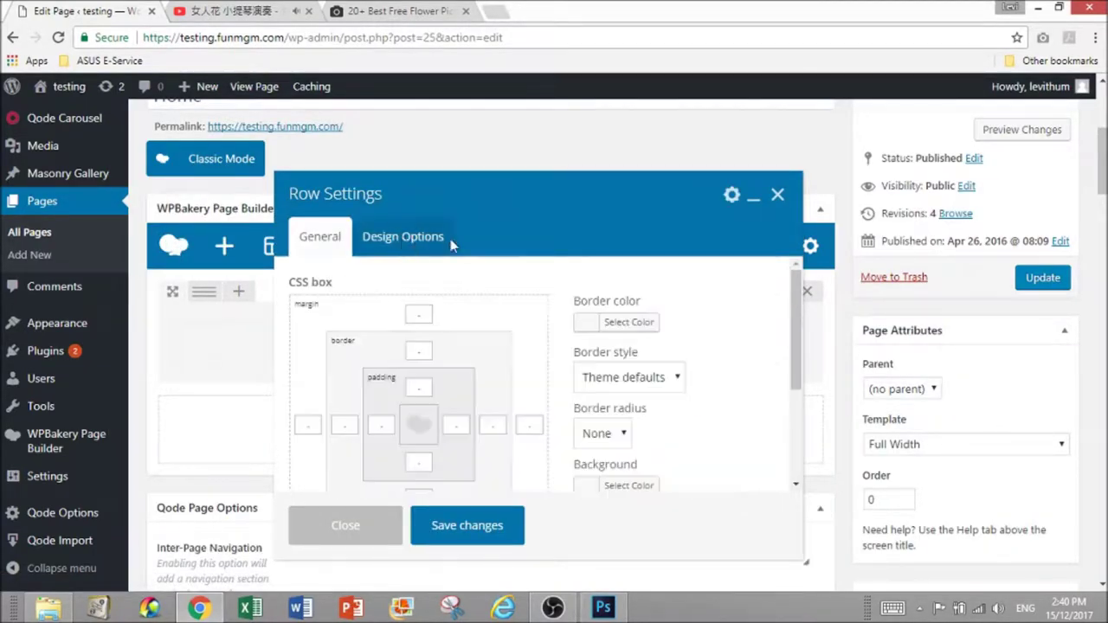
scroll(500, 376, down, 1)
scroll(495, 377, up, 1)
scroll(496, 377, down, 3)
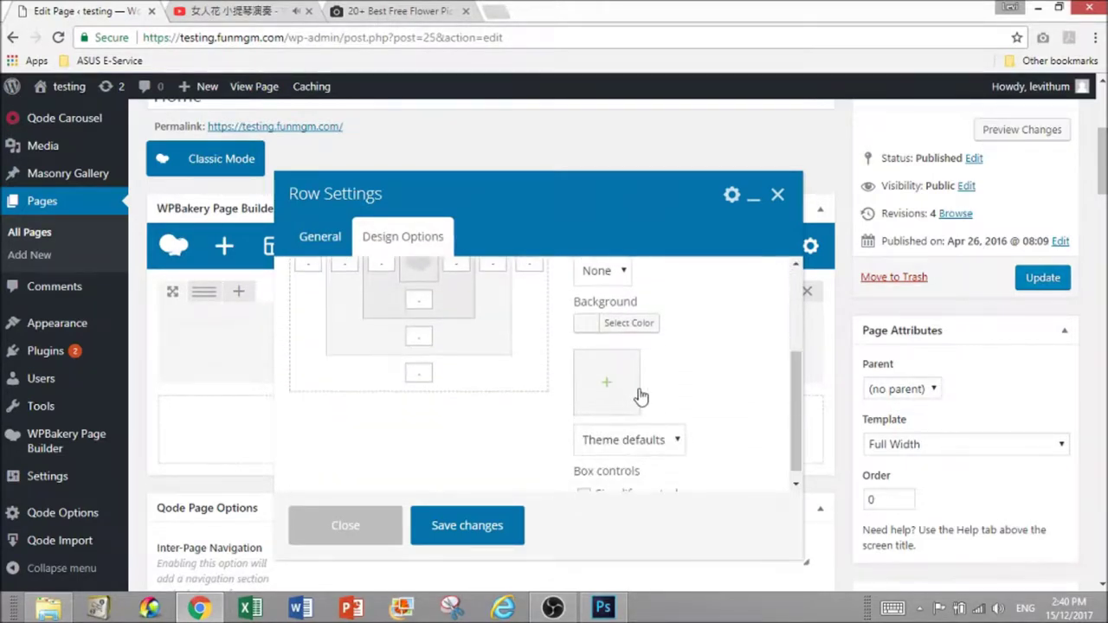
click(607, 381)
click(116, 293)
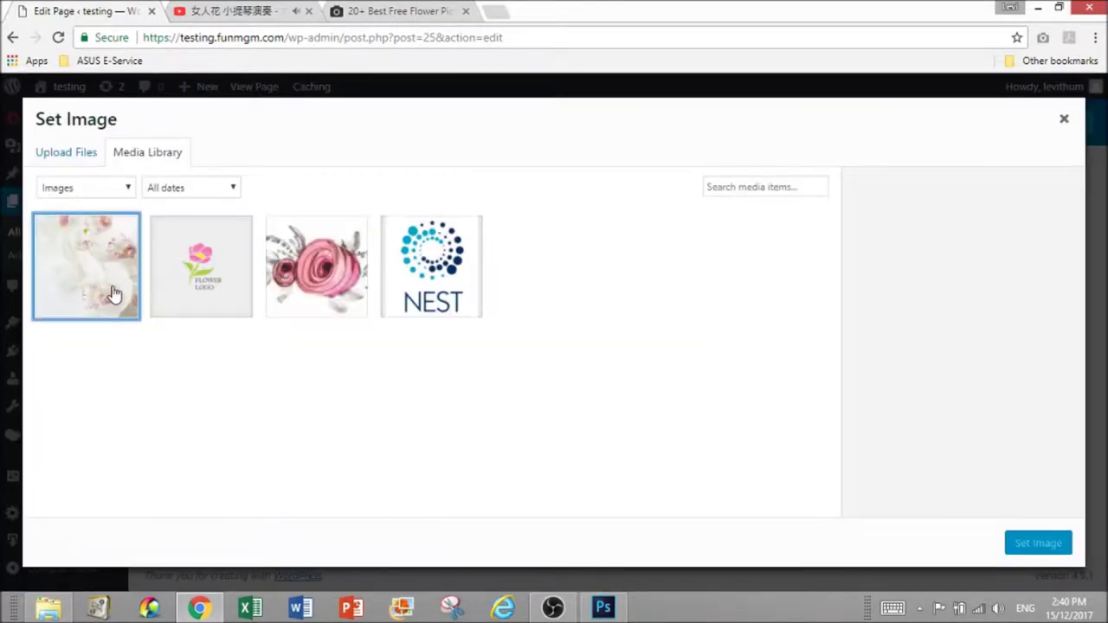
click(1049, 553)
scroll(495, 384, up, 2)
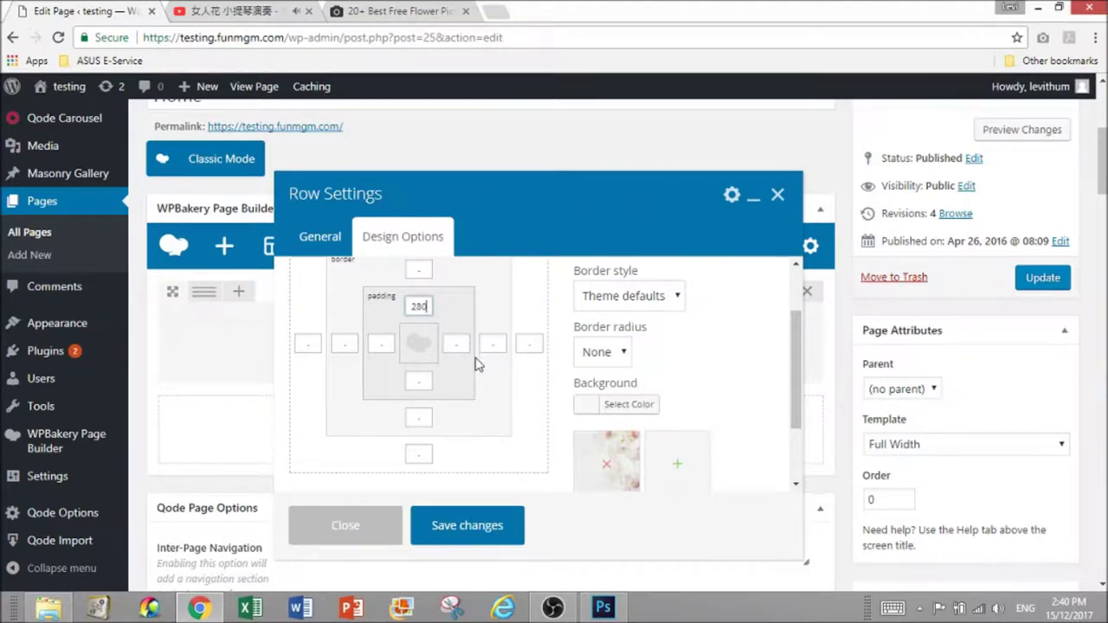
click(468, 531)
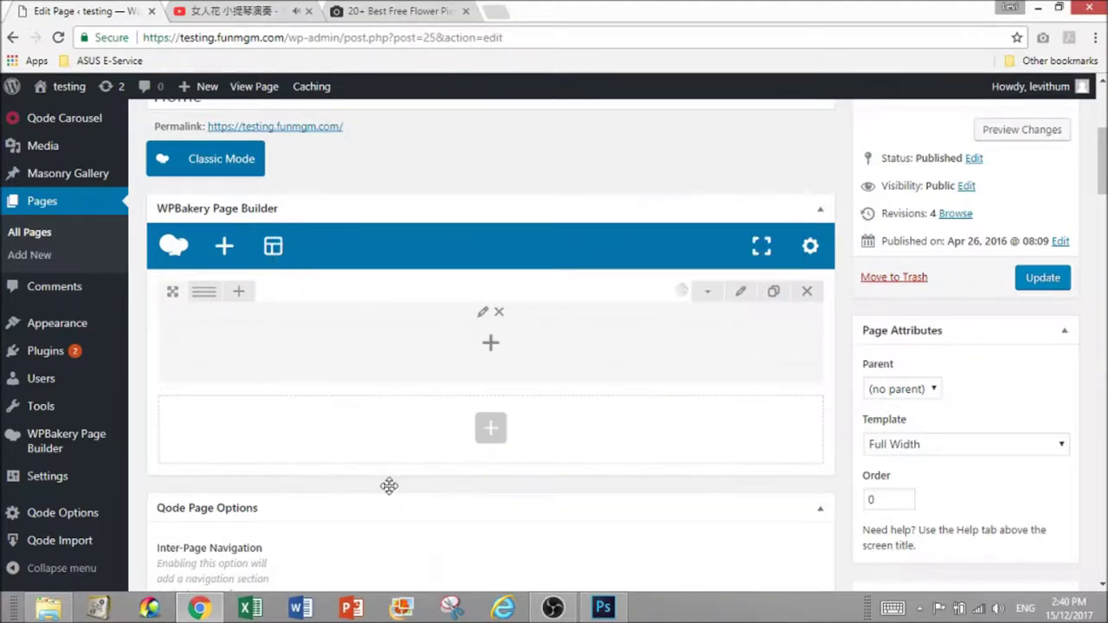
Insert an inner row inside the row and divide it into three equal columns
click(491, 347)
click(247, 218)
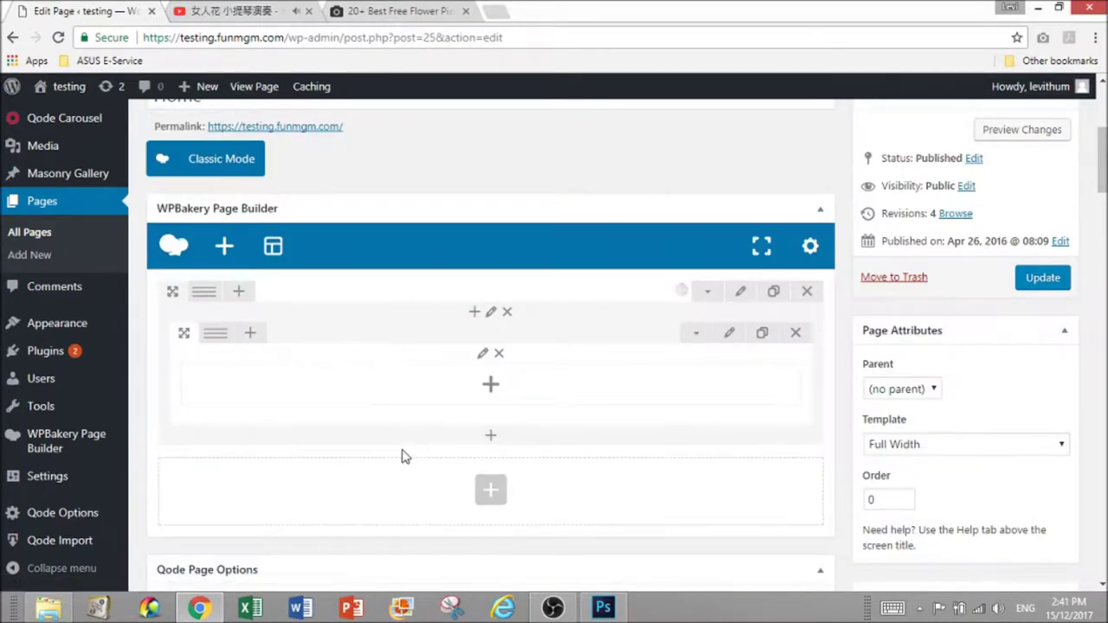
mouse_move(216, 336)
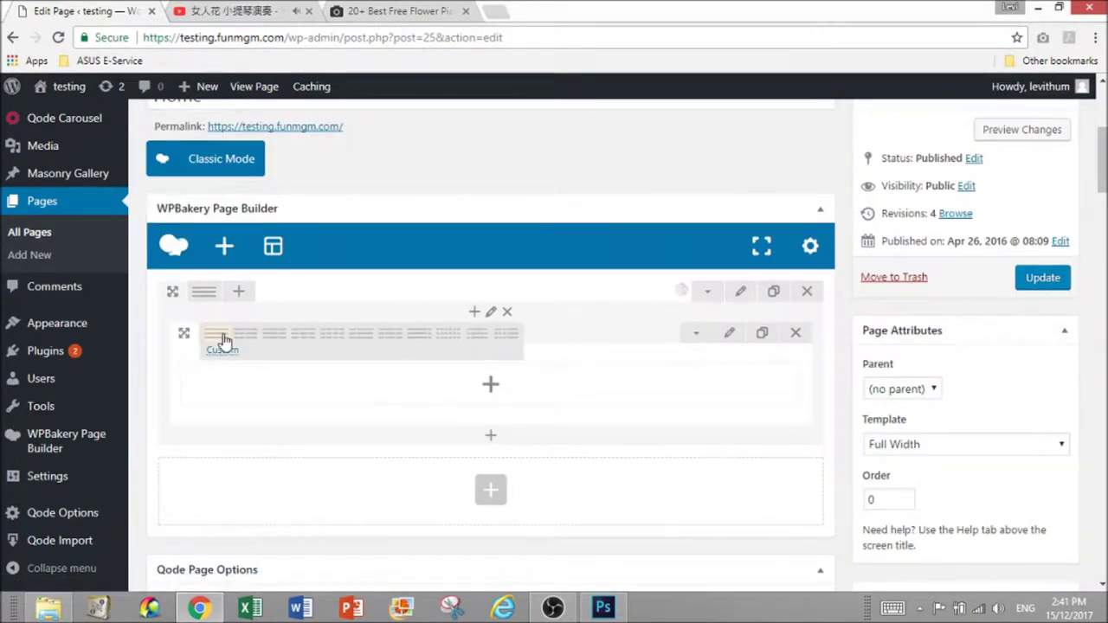
click(303, 336)
Add a text block with the default placeholder text to each of the three columns and preview the page
click(270, 385)
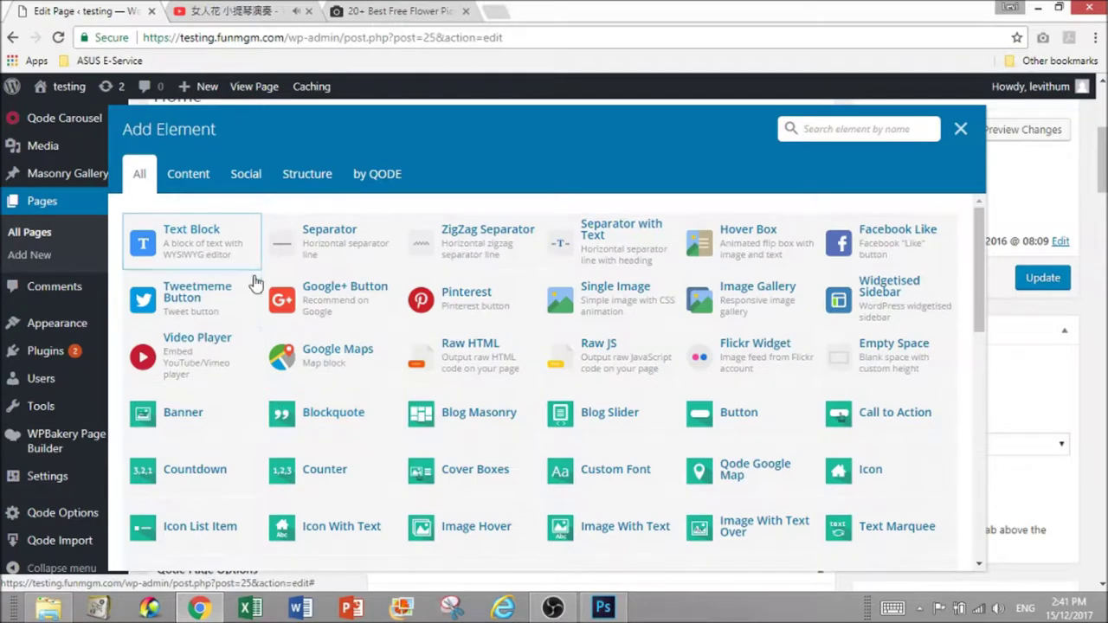
click(206, 258)
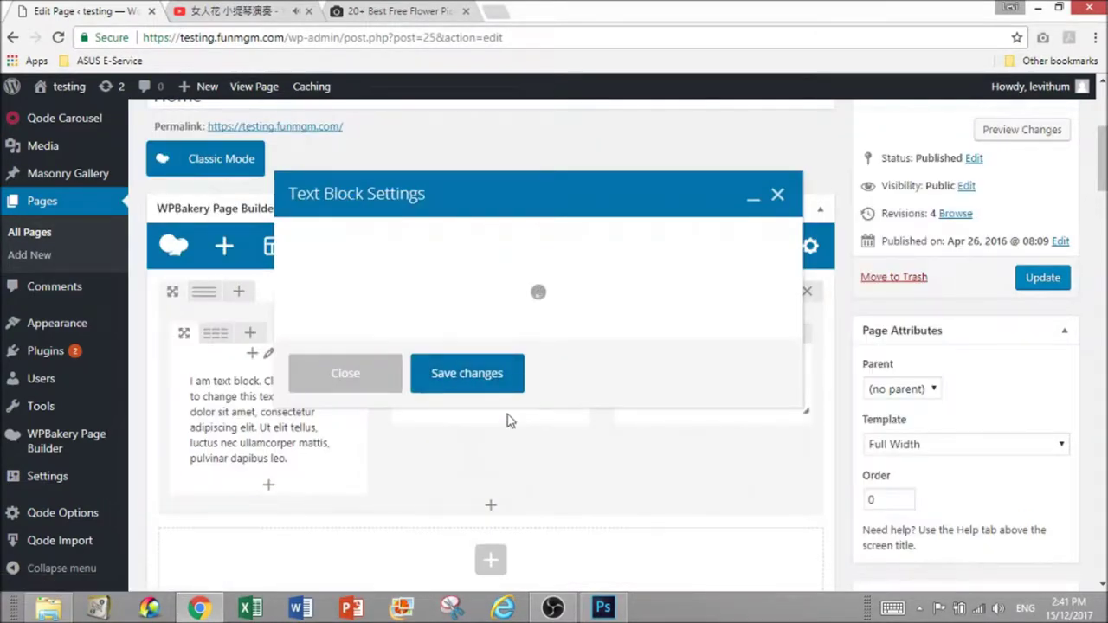
click(468, 526)
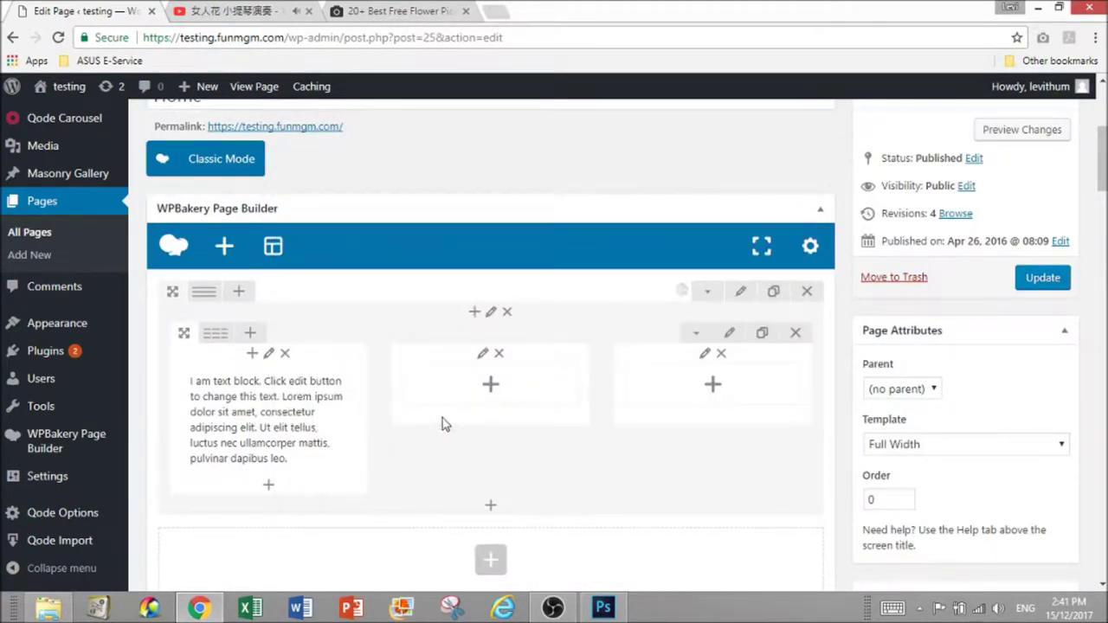
click(481, 390)
click(251, 264)
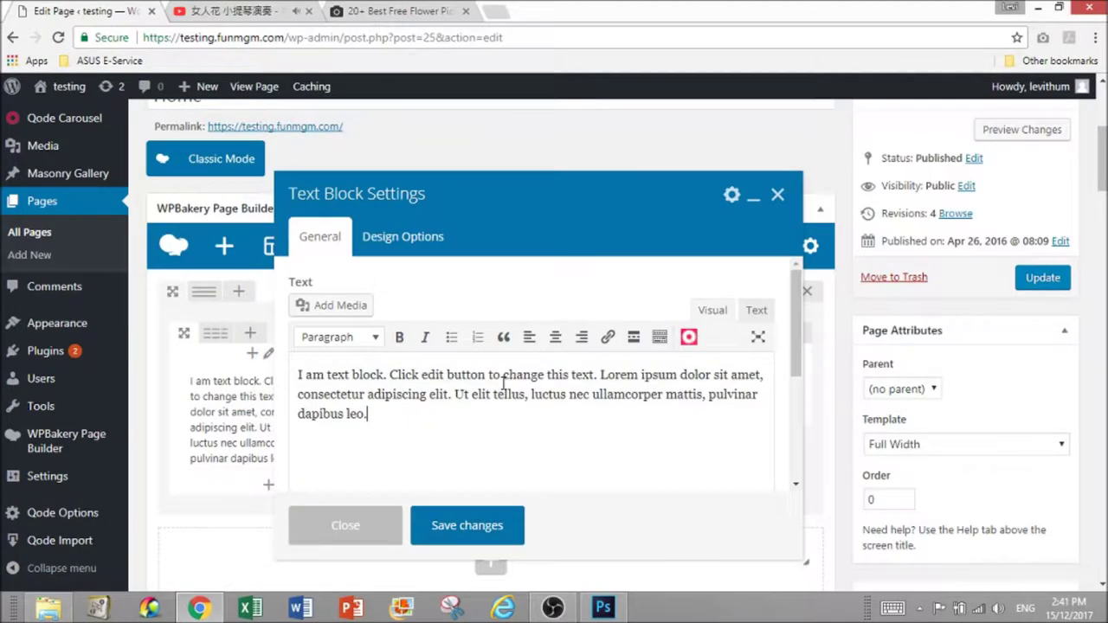
click(490, 537)
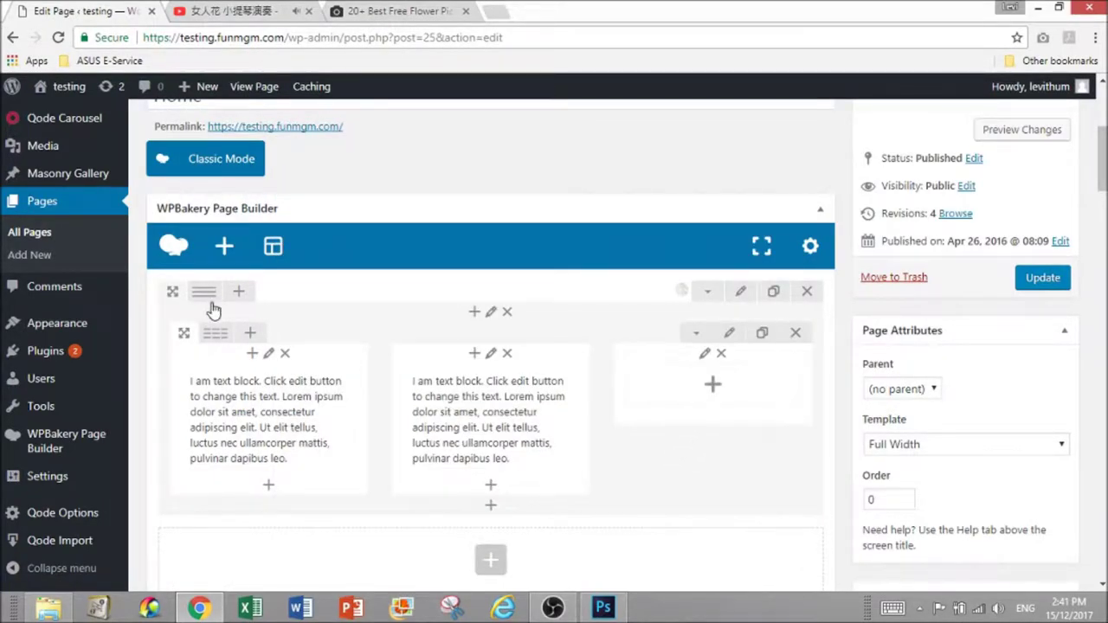
click(713, 385)
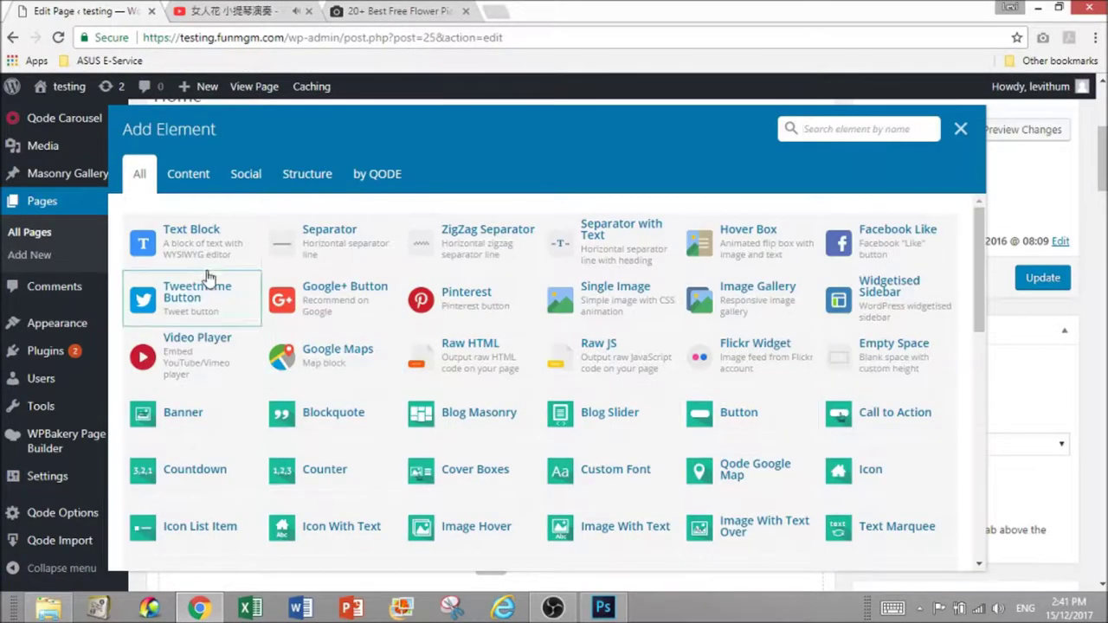
click(194, 241)
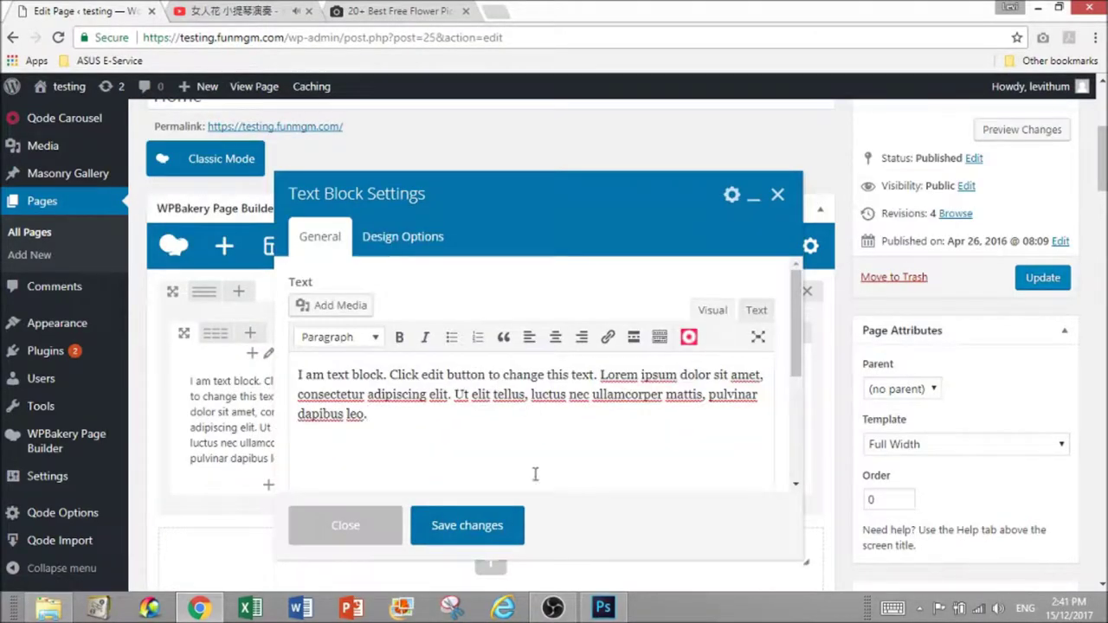
click(511, 526)
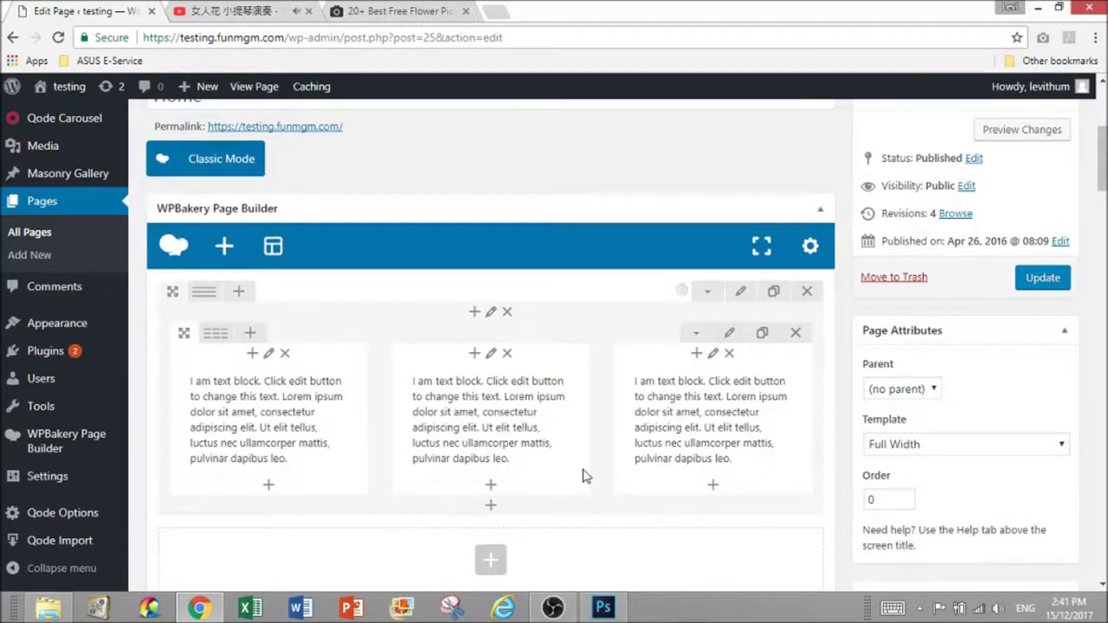
click(1011, 136)
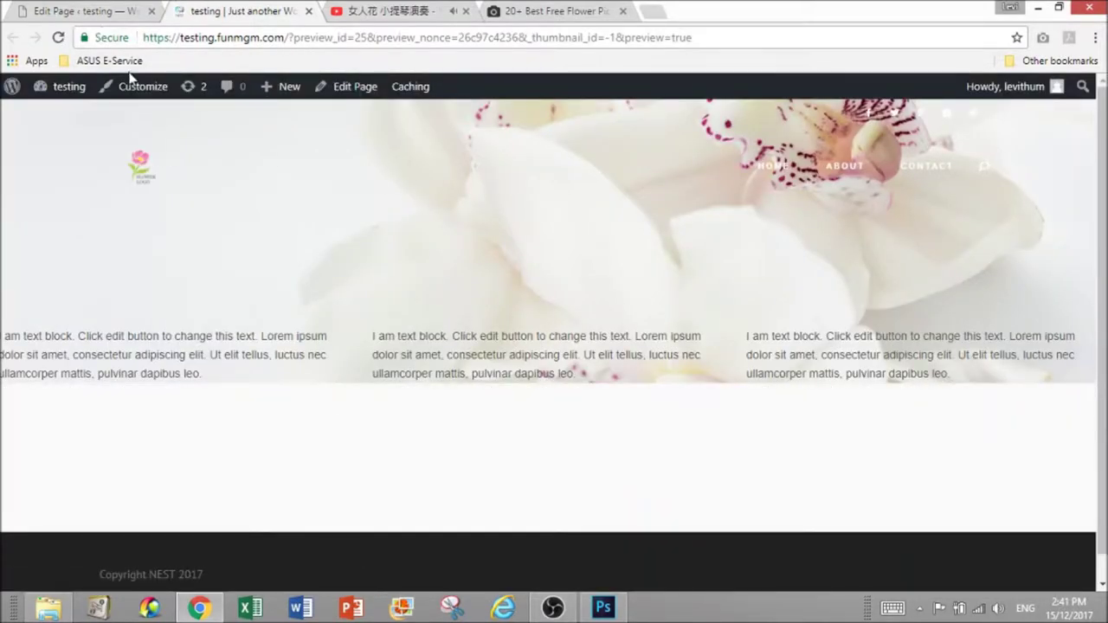
click(122, 11)
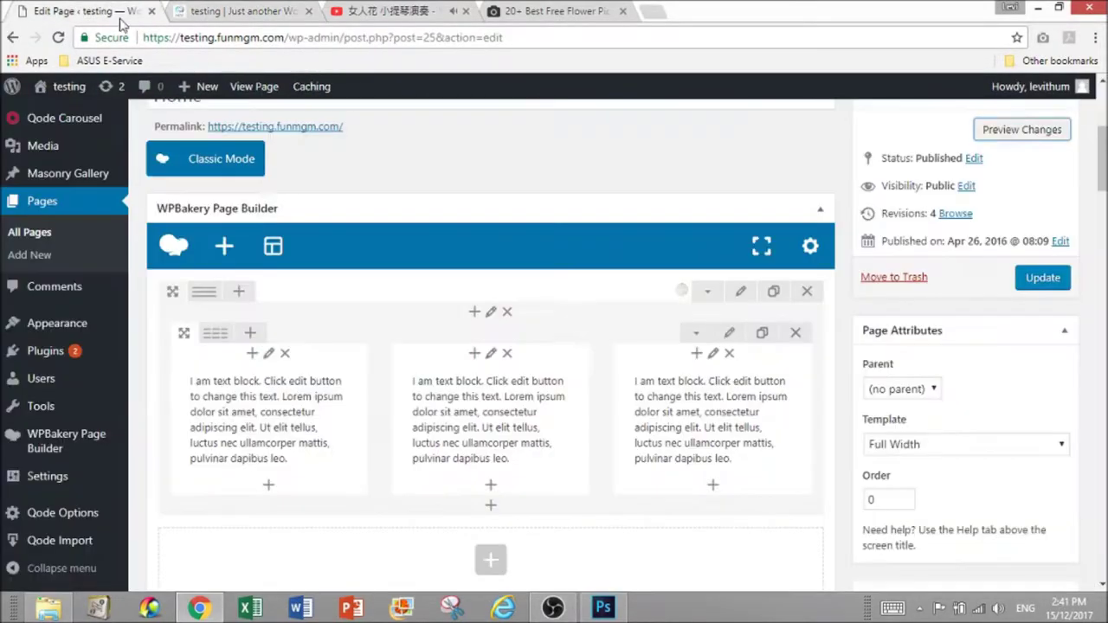
Change the inner row's content width so the three columns stay within the page margins, save, and preview the page
click(732, 335)
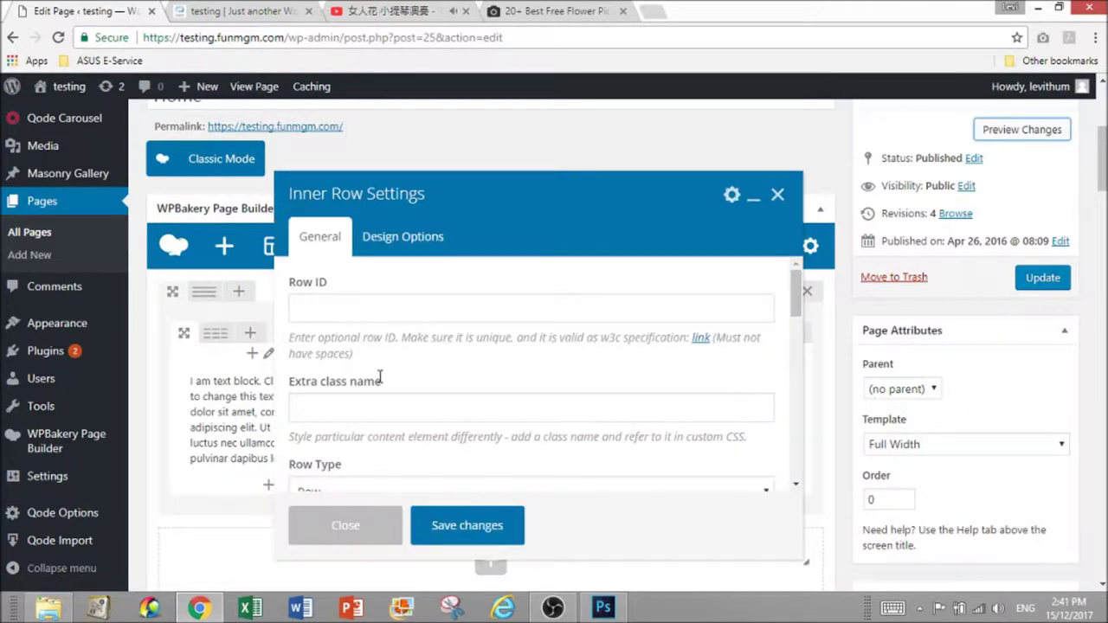
scroll(370, 390, down, 3)
click(361, 447)
click(361, 494)
click(468, 526)
click(1018, 134)
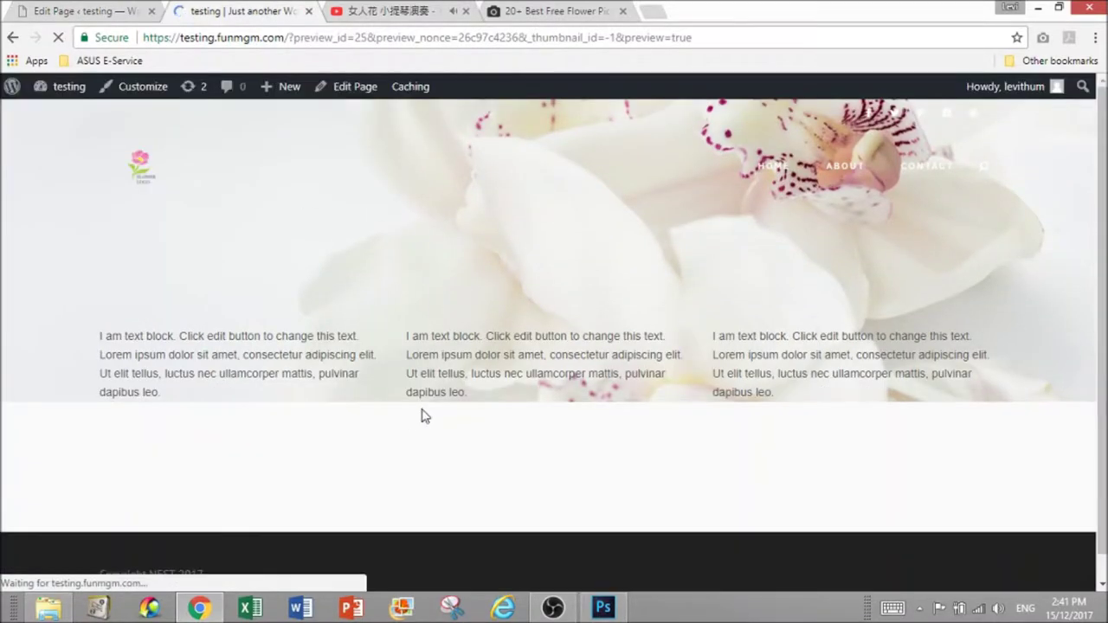
click(106, 9)
Find the Empty Space element by searching for "spac" and add it below the three-column inner row
click(492, 502)
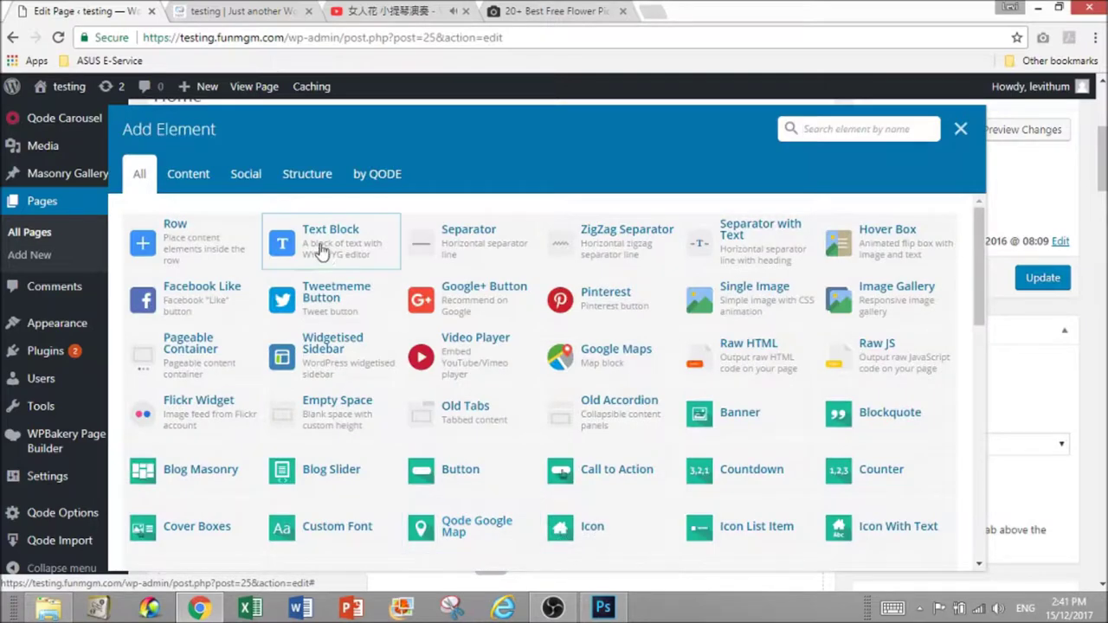
text(s)
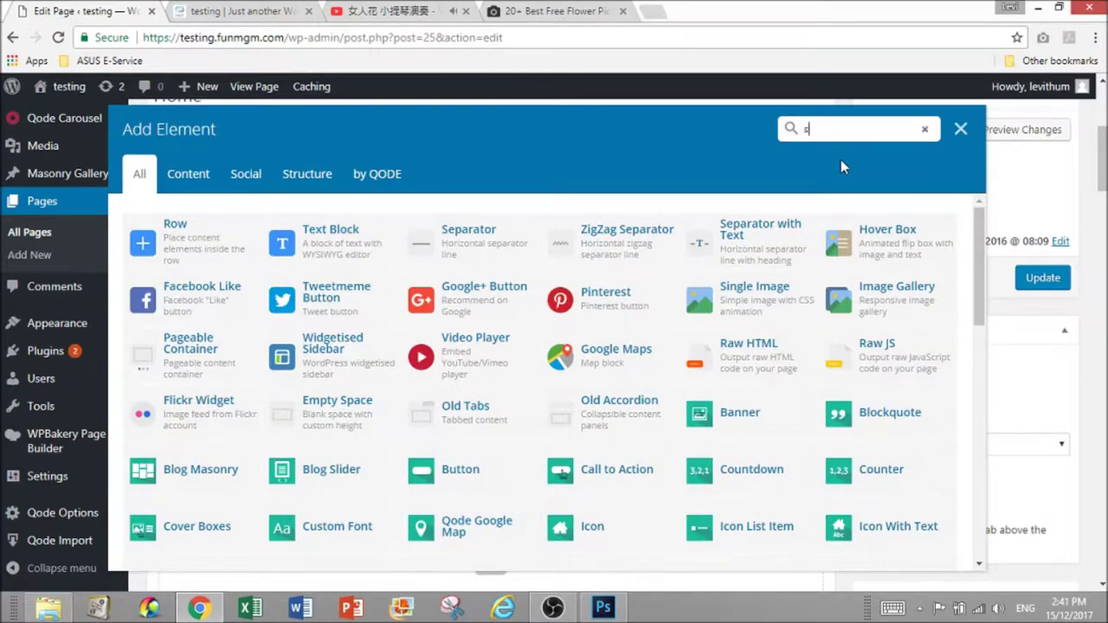
text(pac)
click(166, 240)
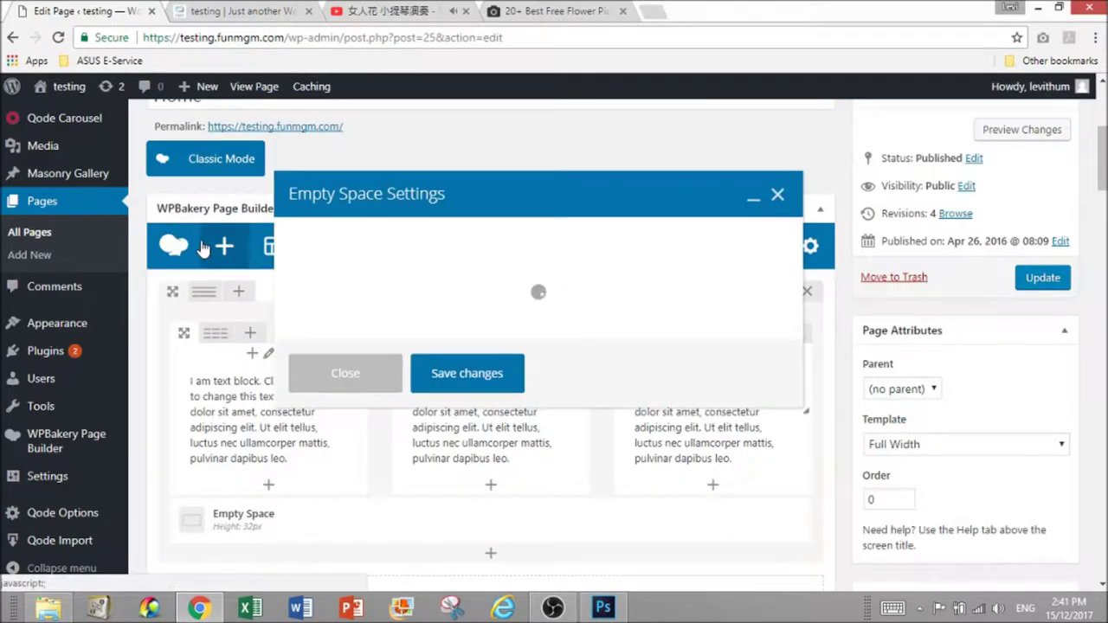
Set the Empty Space height to 220 after checking the current preview, and save the change
scroll(485, 415, down, 2)
scroll(407, 347, up, 3)
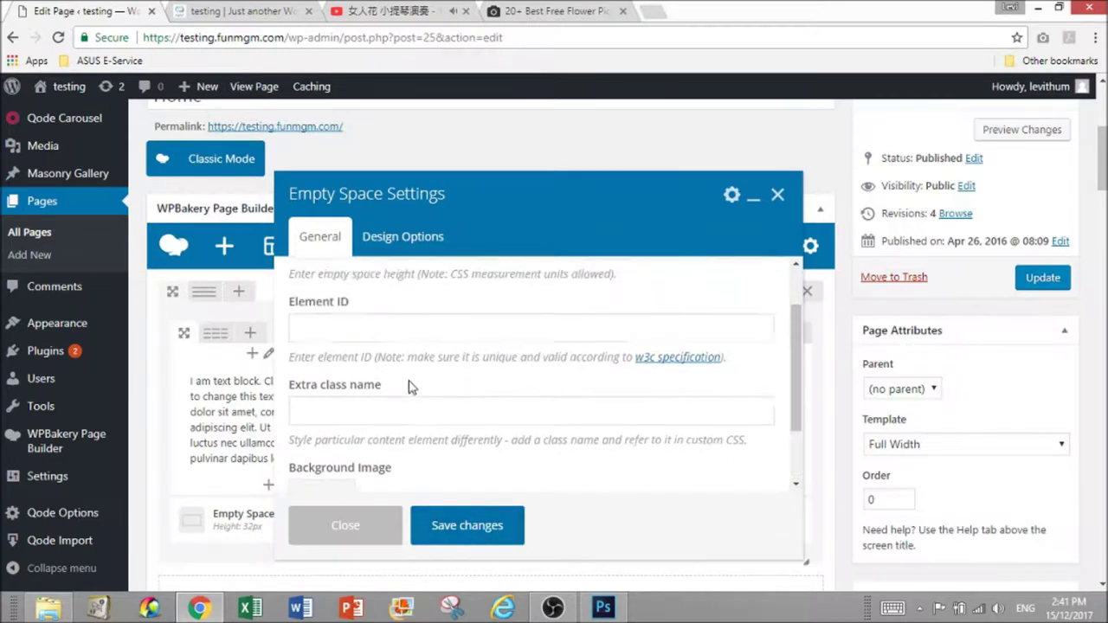
drag(329, 317, 257, 301)
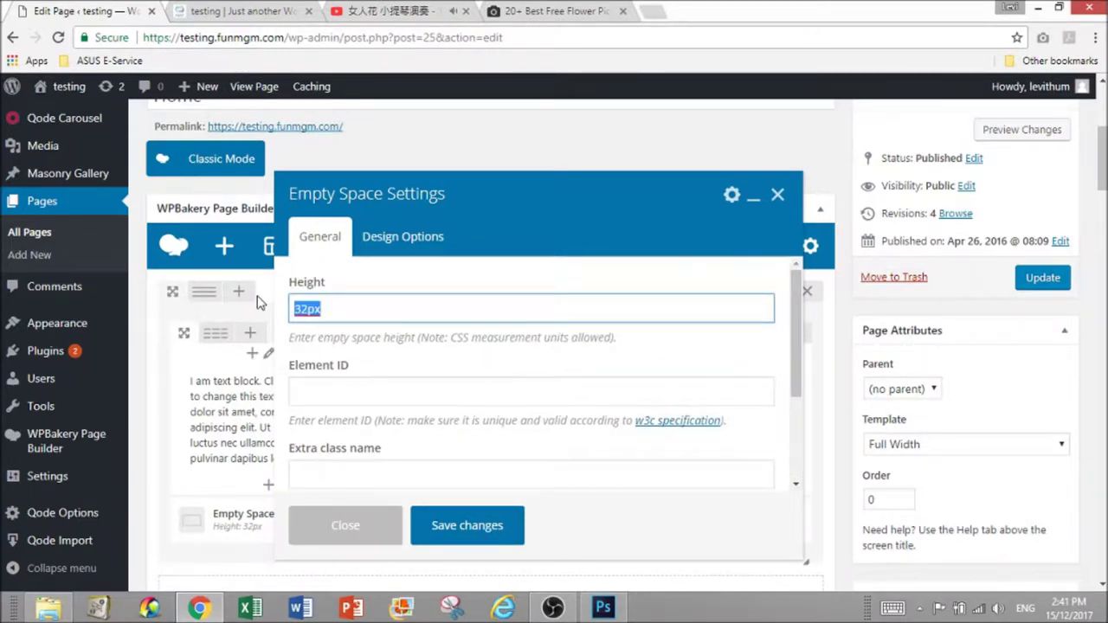
click(223, 8)
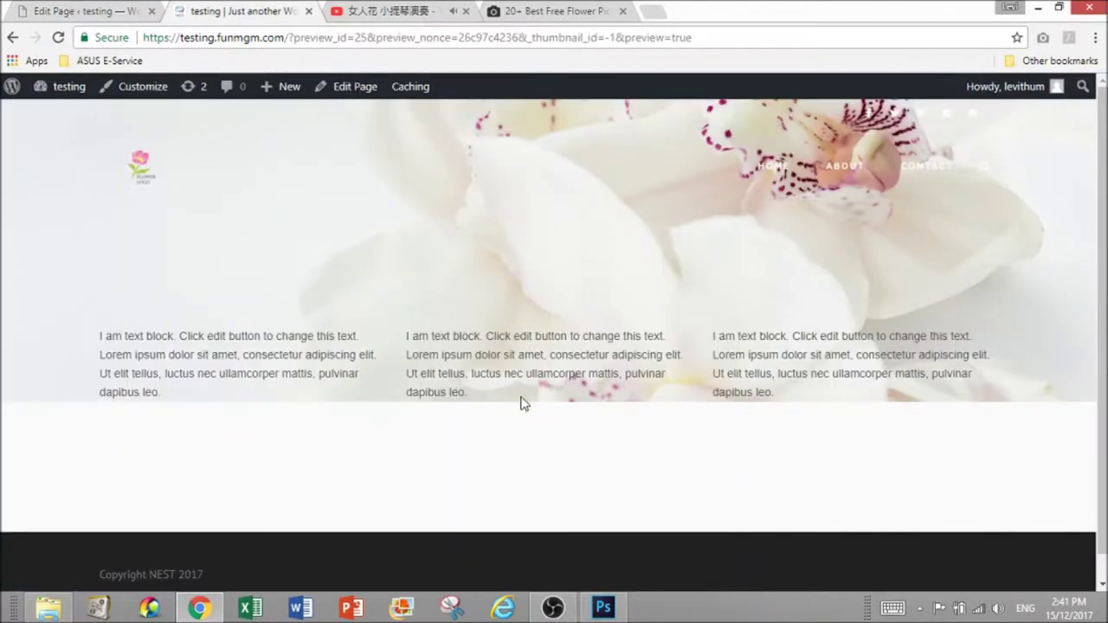
click(87, 9)
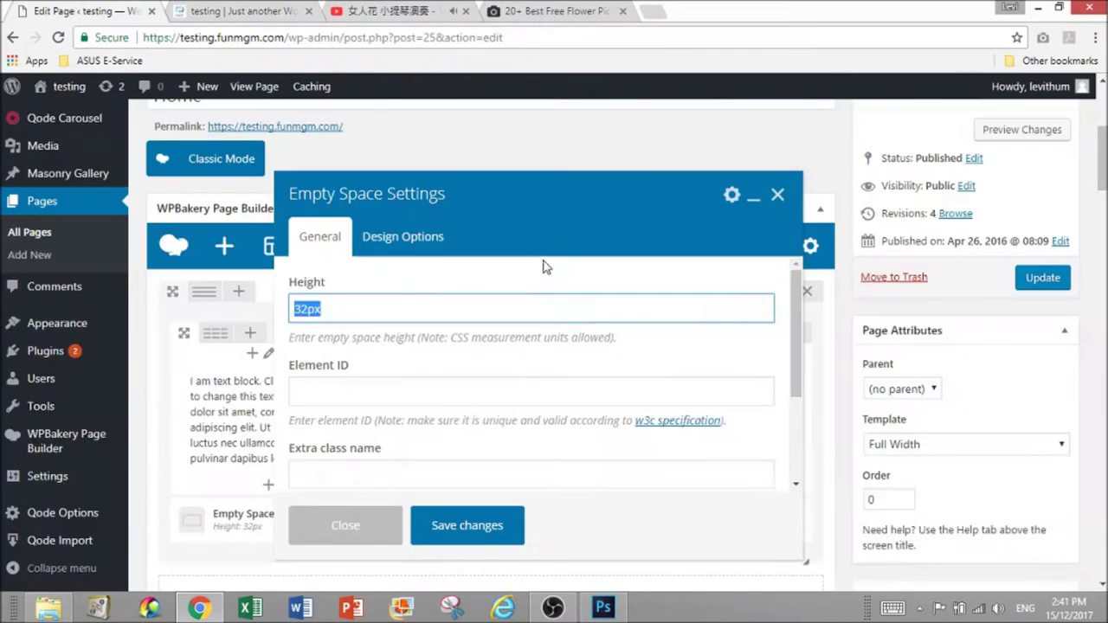
text(2)
click(472, 526)
Move the Empty Space above the three-column inner row and preview the page
drag(425, 522, 417, 339)
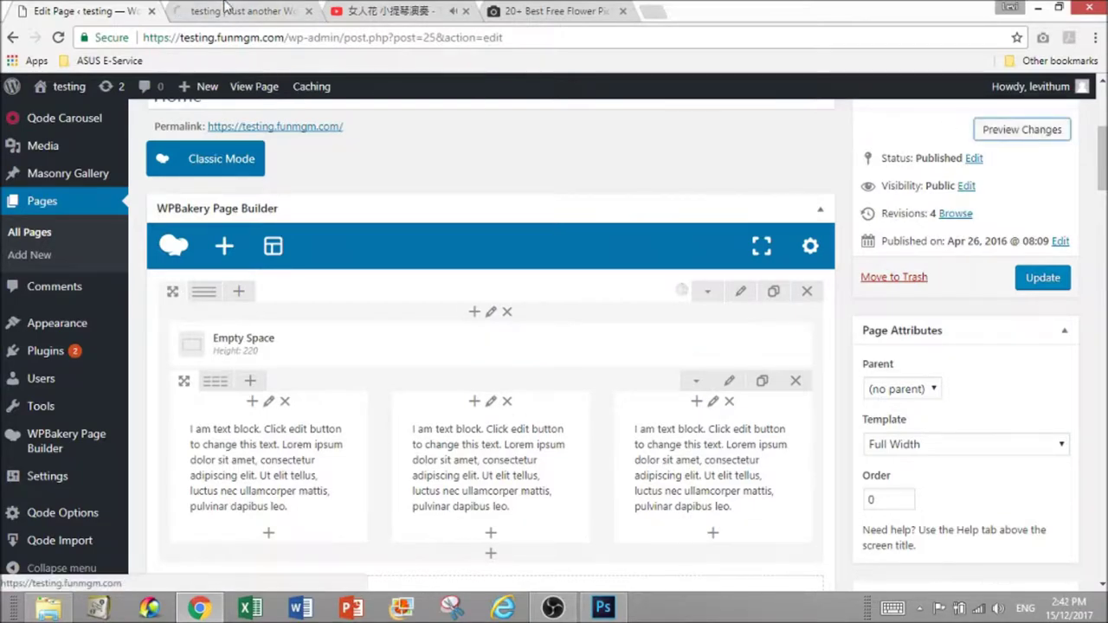
click(1022, 129)
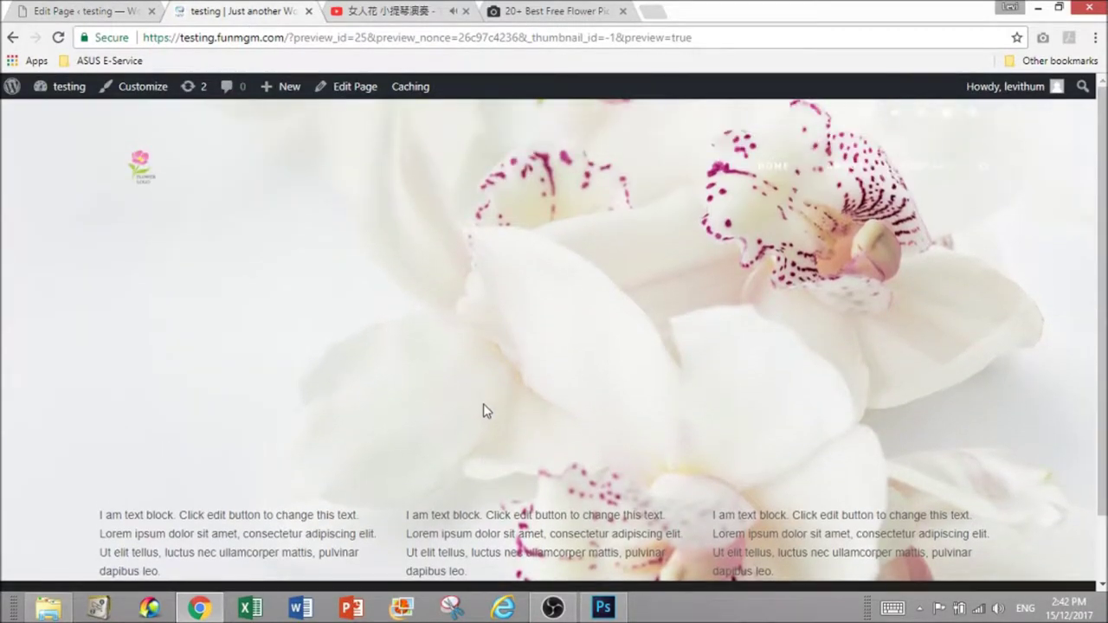
Set the height of the Empty Space above the three text columns to 150, save the change, and preview the page
click(111, 7)
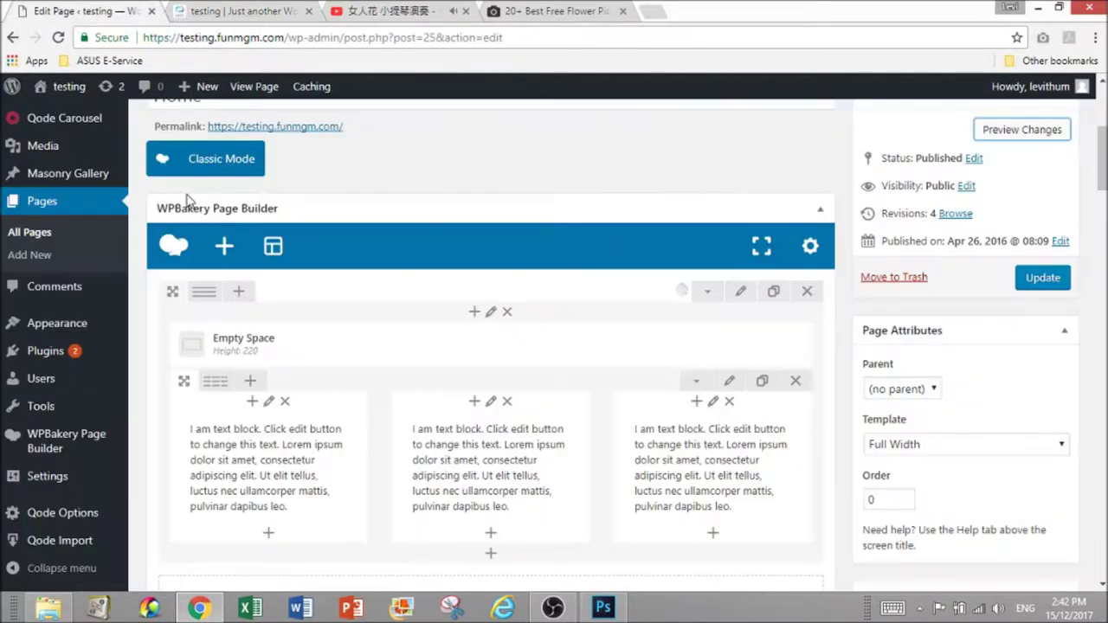
click(509, 352)
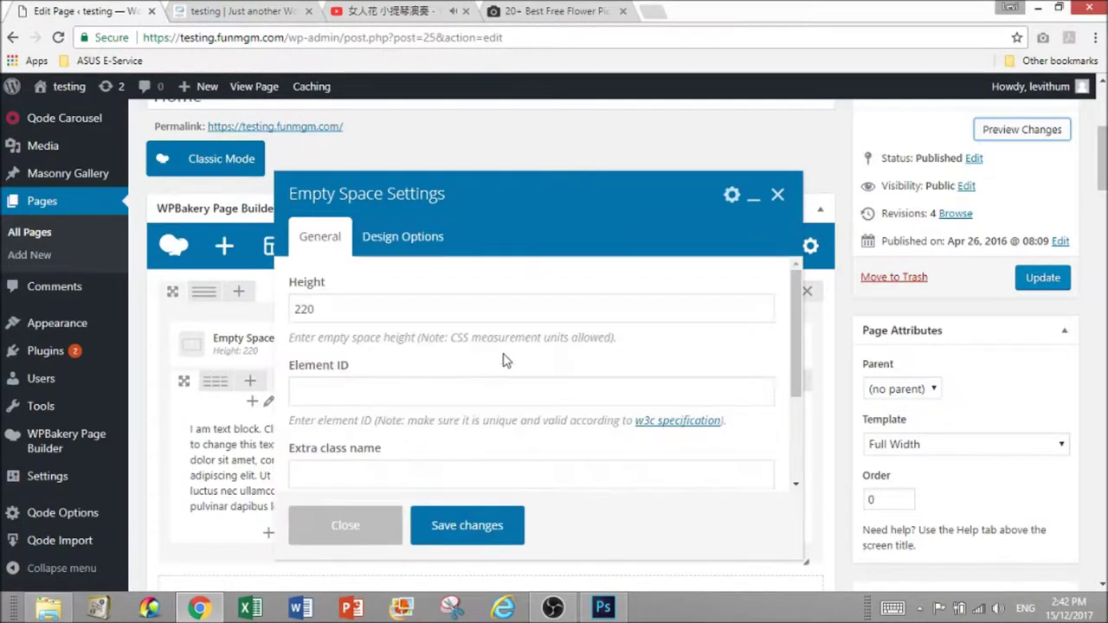
drag(317, 308, 290, 298)
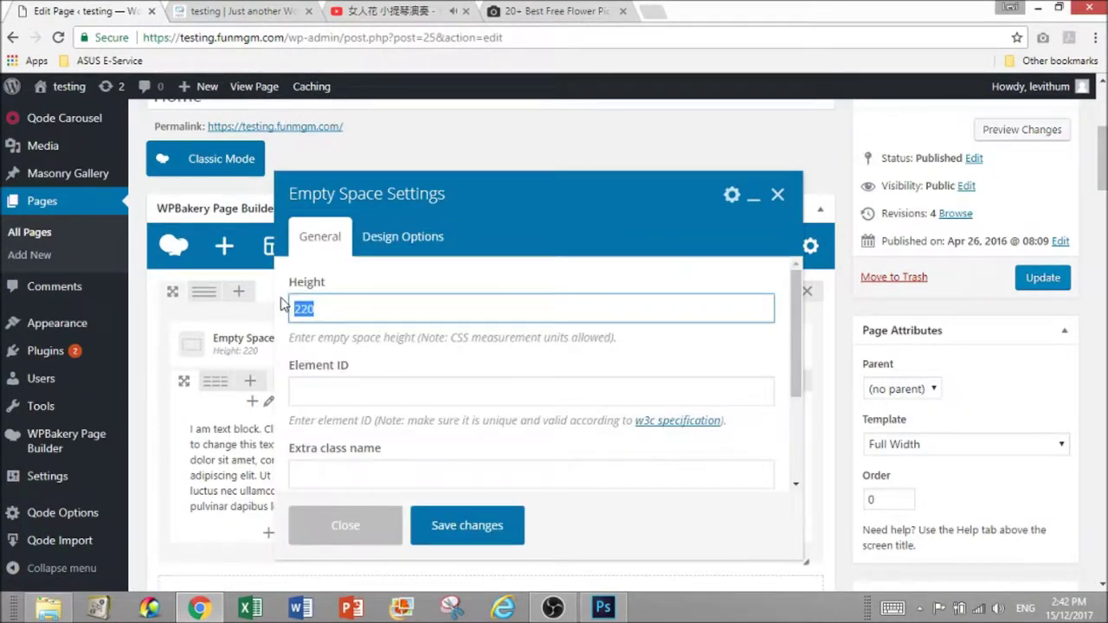
text(150)
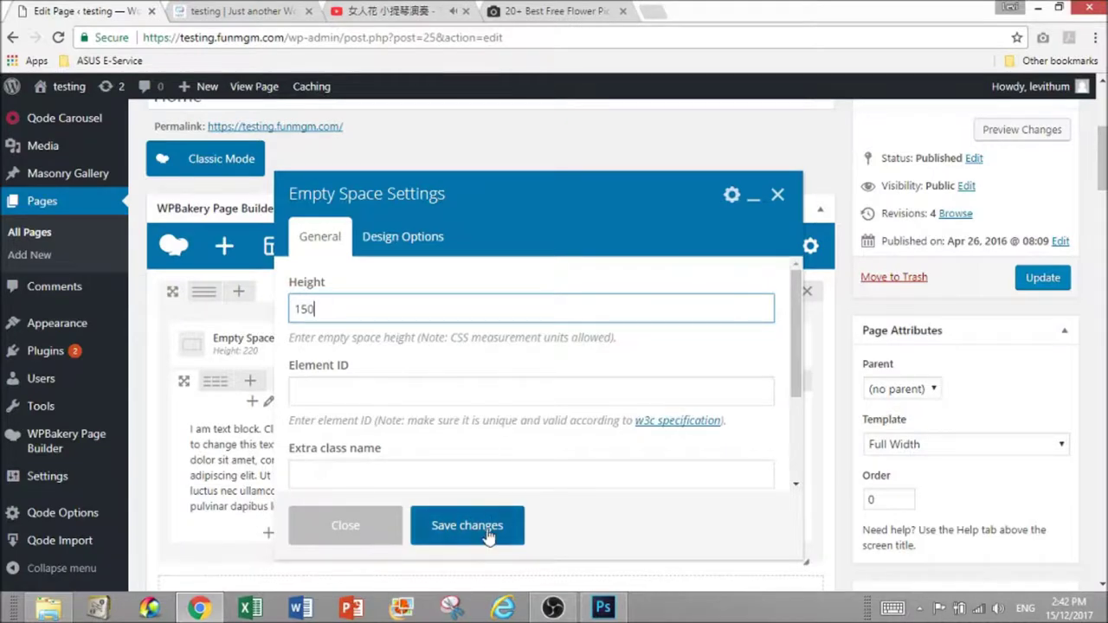
click(488, 528)
click(1022, 130)
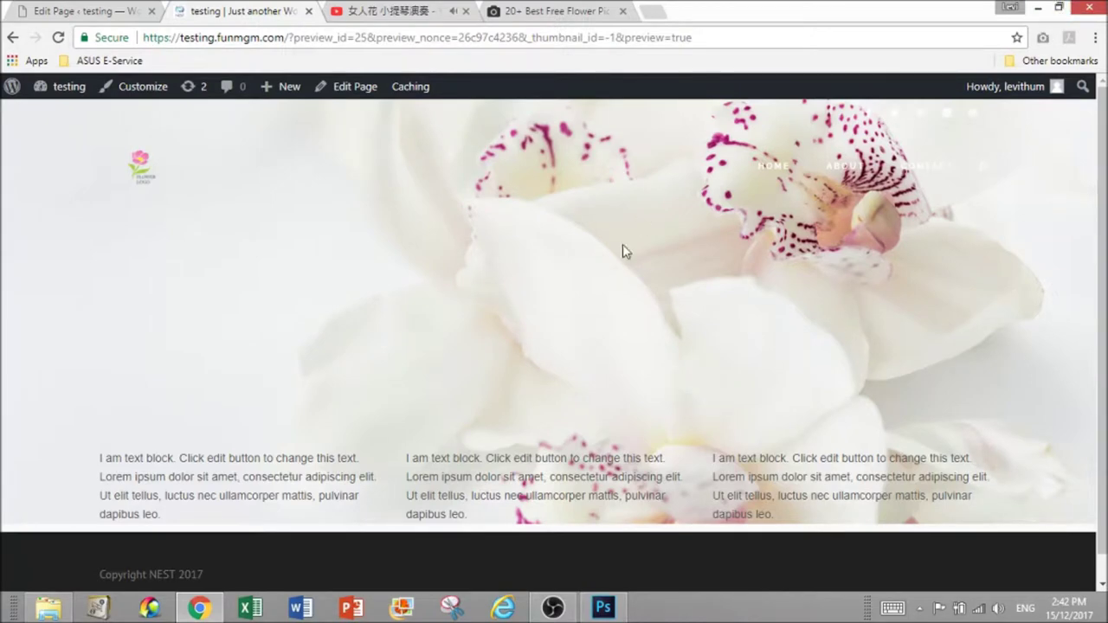
click(91, 11)
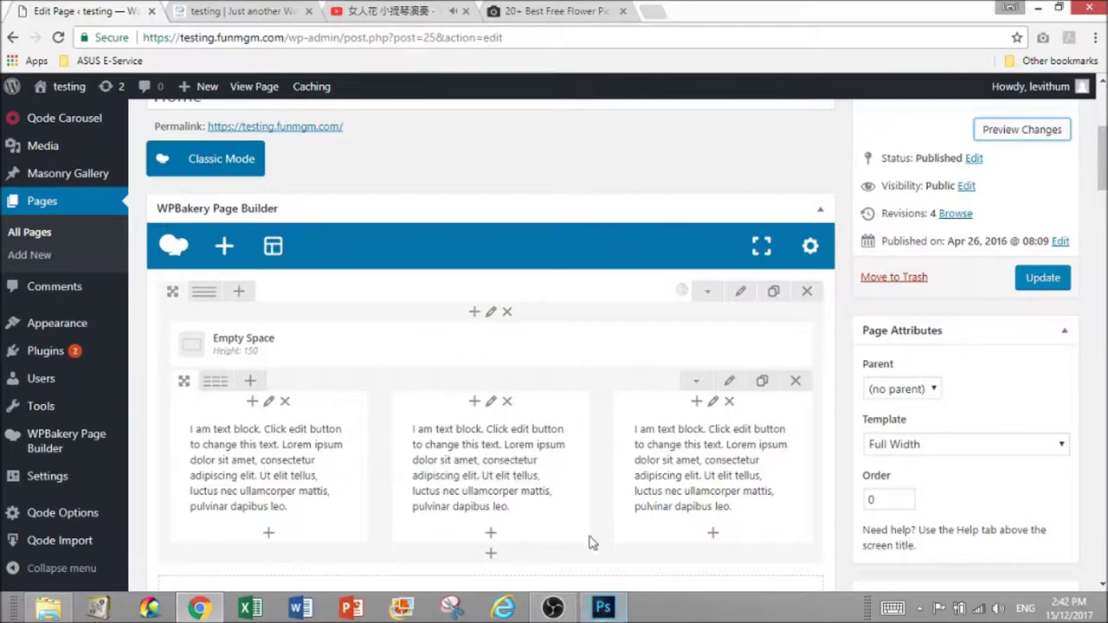
click(277, 11)
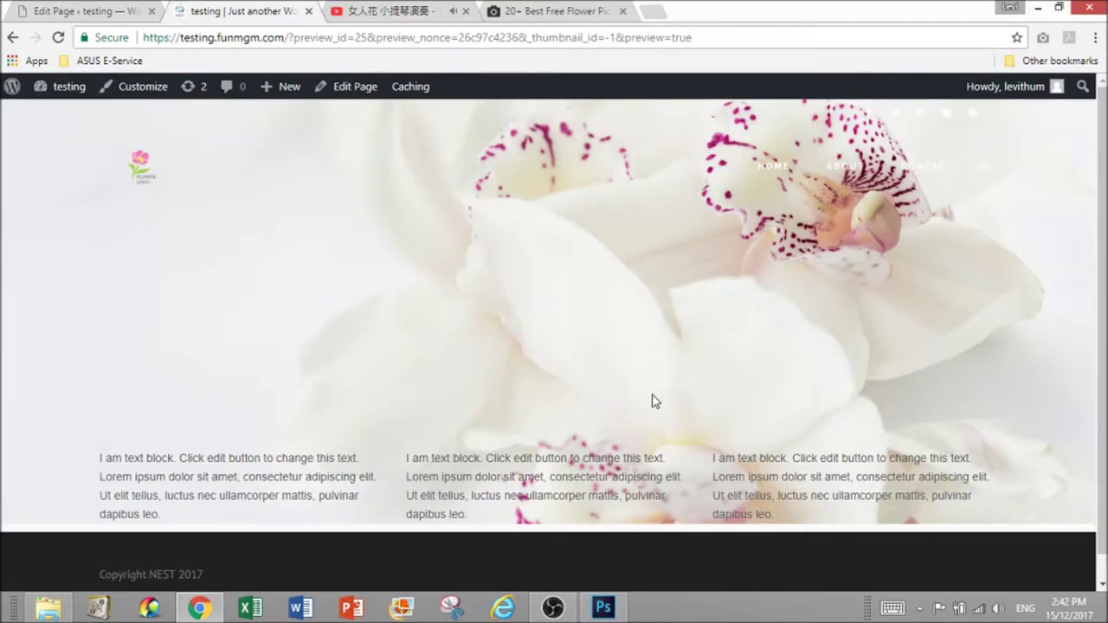
Switch to Photoshop and close the logoooo.jpg document without saving it
click(606, 607)
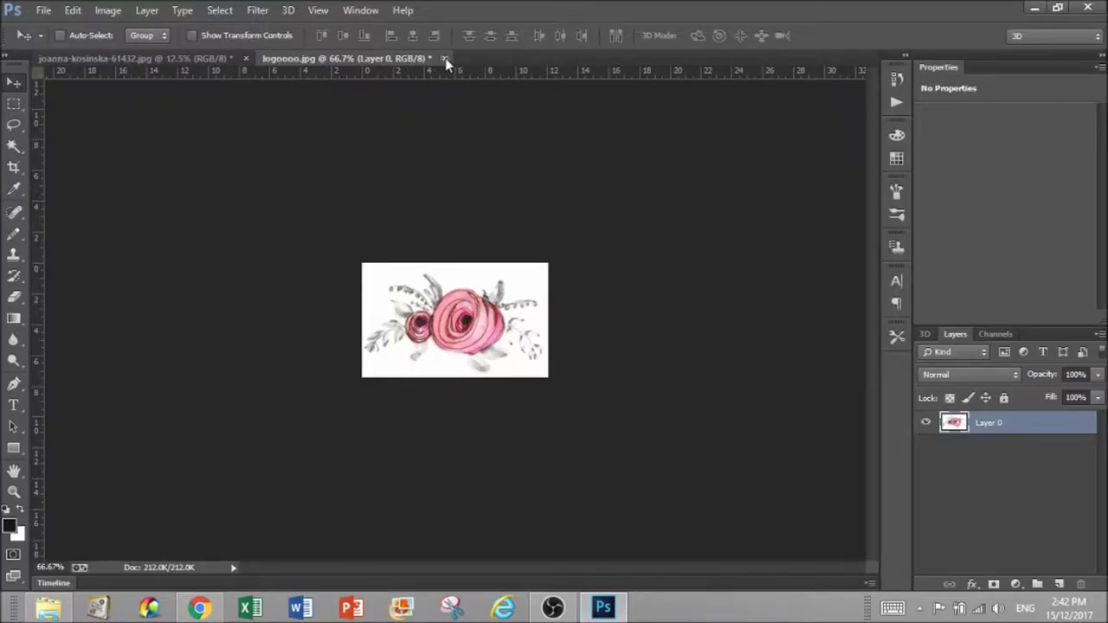
click(444, 58)
click(560, 239)
Create a new document with the Web preset at 1152 x 864
click(43, 9)
click(54, 29)
click(530, 156)
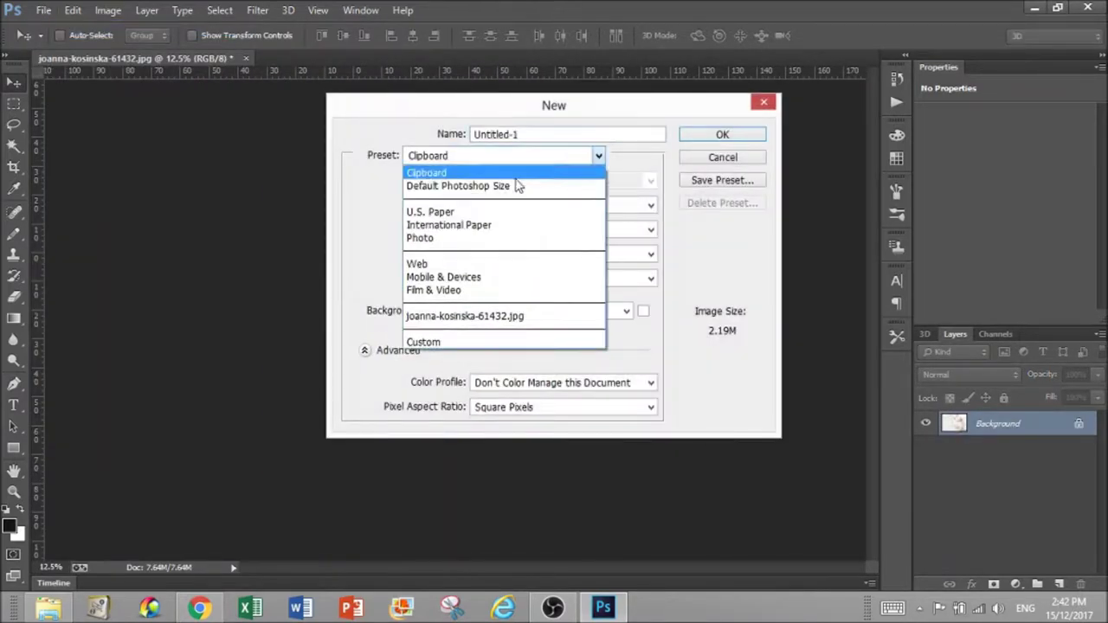
click(505, 263)
click(558, 182)
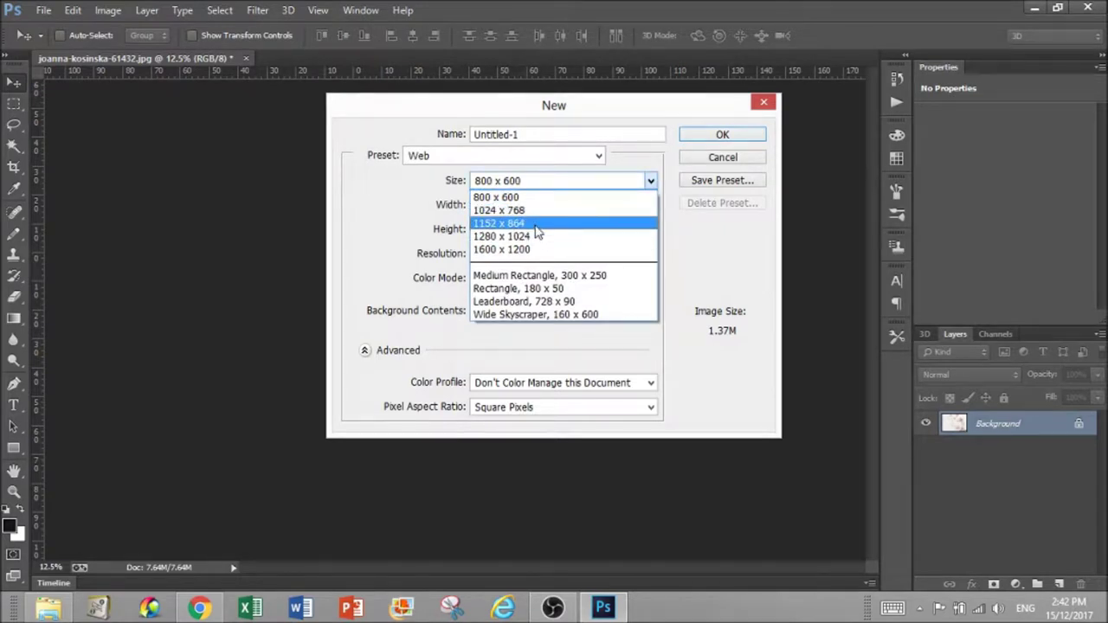
click(536, 226)
click(719, 137)
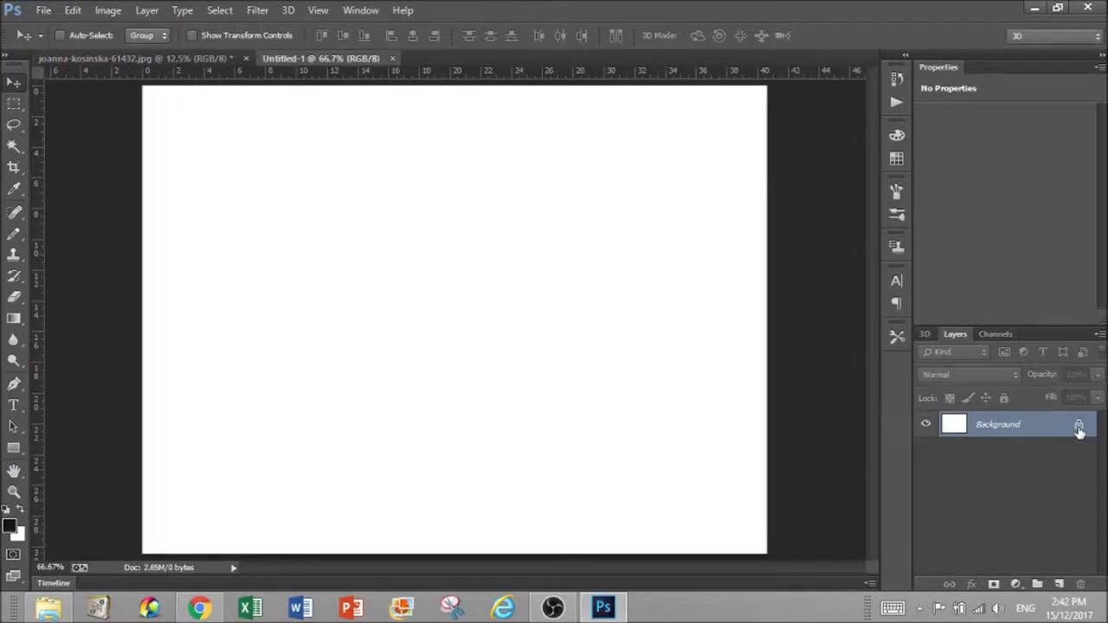
Draw a wide text box across the middle of the canvas and enter "FLOWER" in it
click(13, 405)
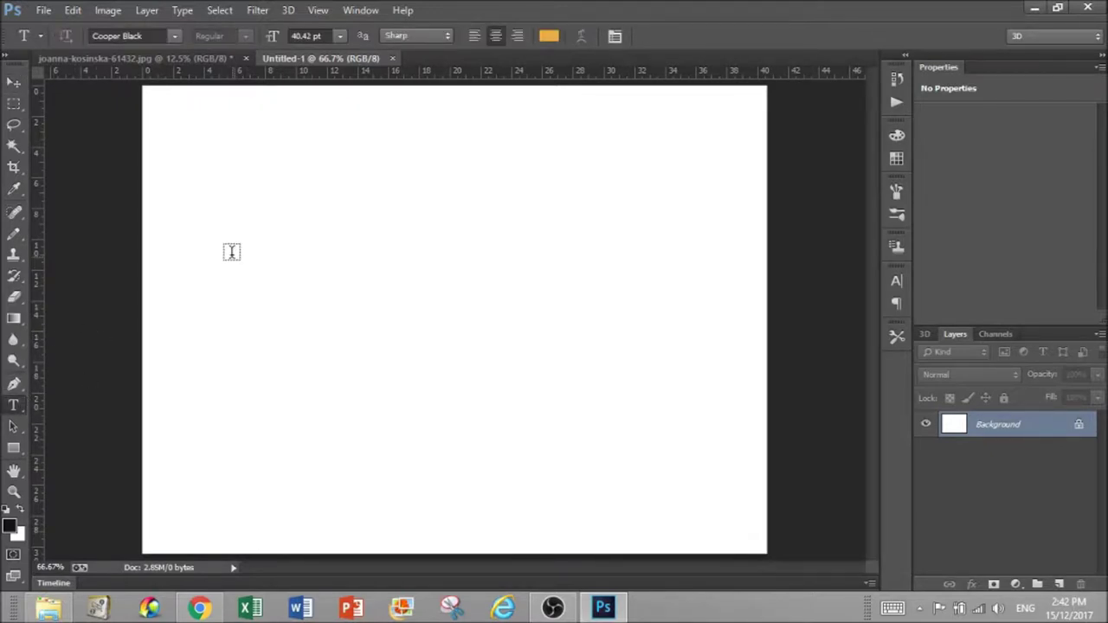
drag(218, 238, 692, 403)
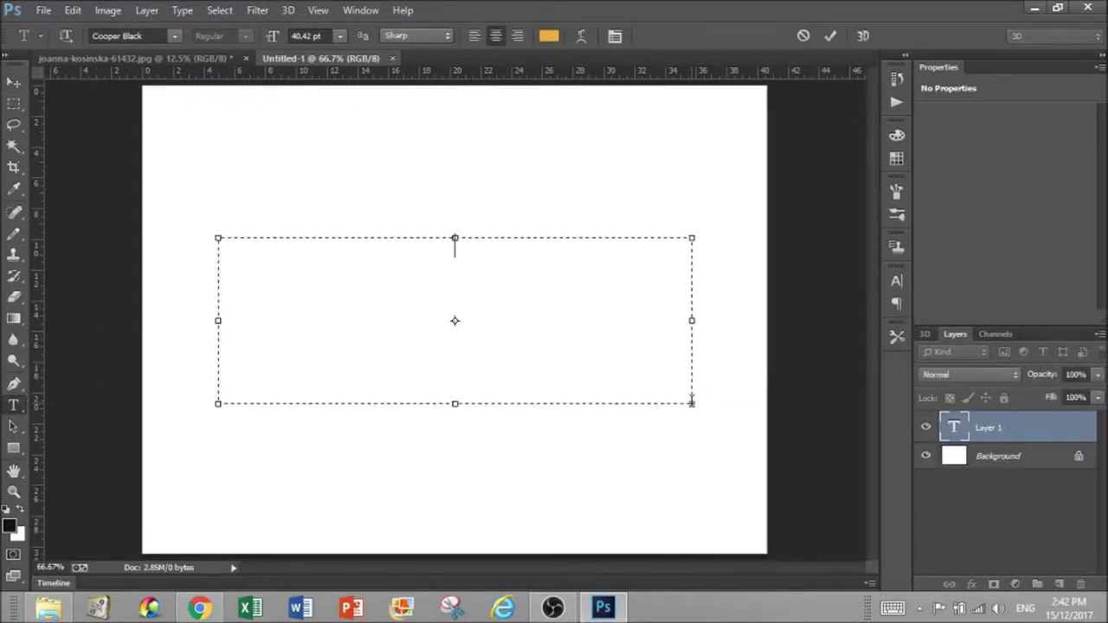
text(FLOWER)
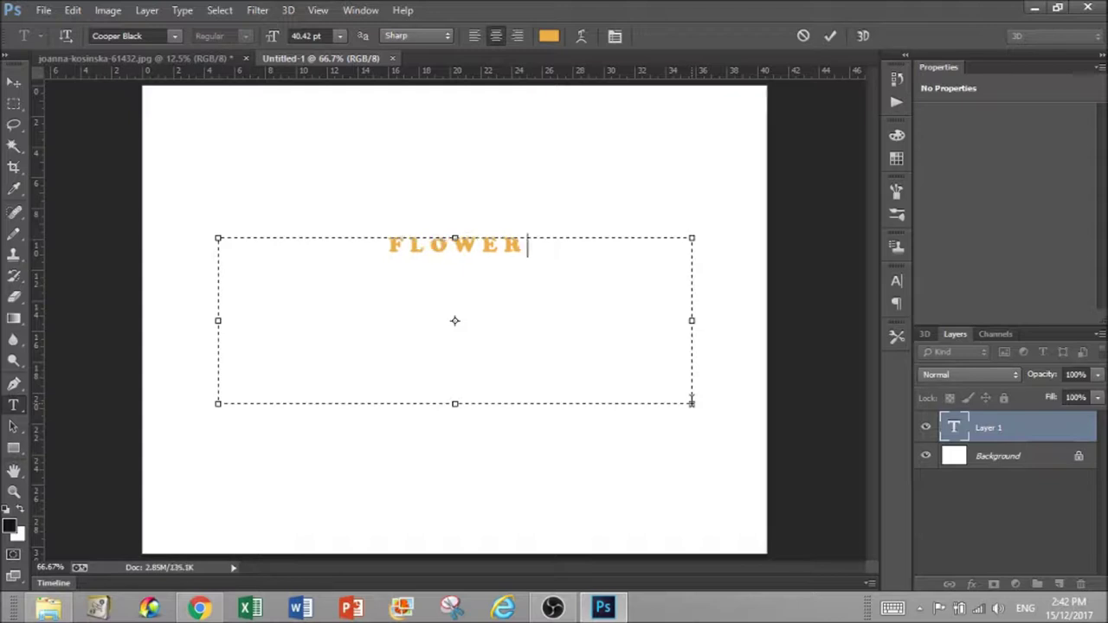
Change the text's font to Antro Vectra and replace the wording with "Flower"
key(ctrl+a)
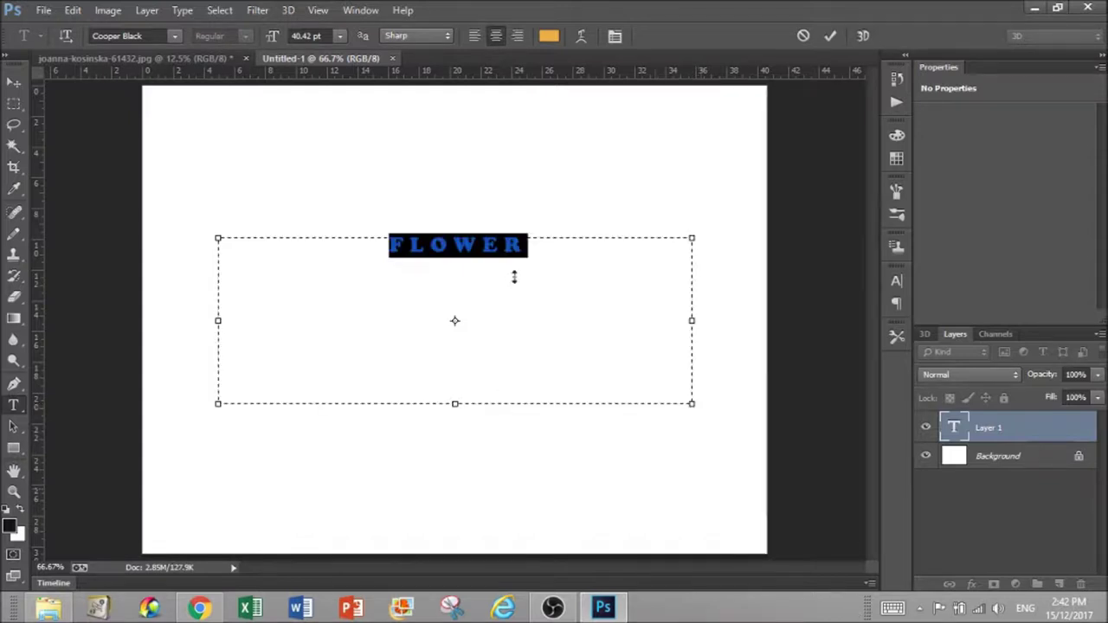
click(176, 36)
scroll(217, 136, up, 6)
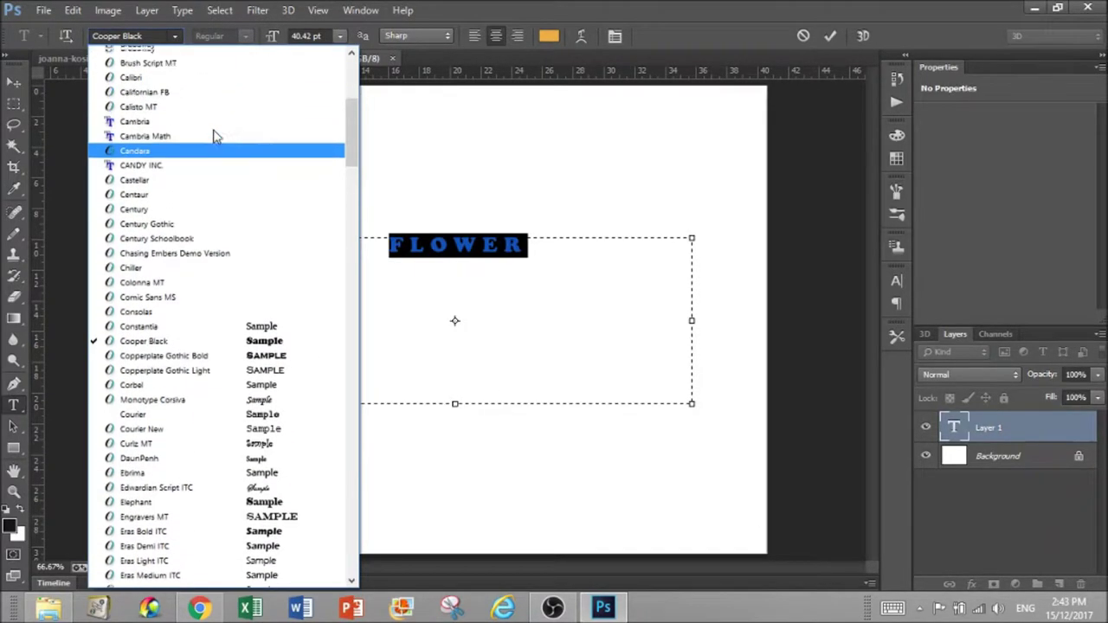
scroll(216, 136, up, 7)
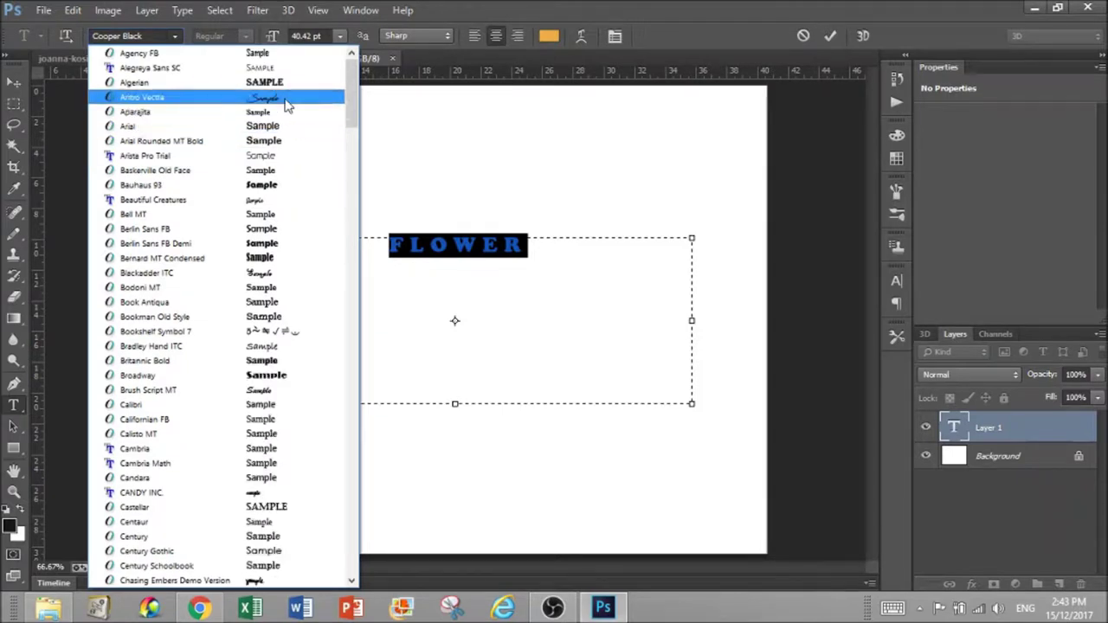
click(286, 102)
text(Flower)
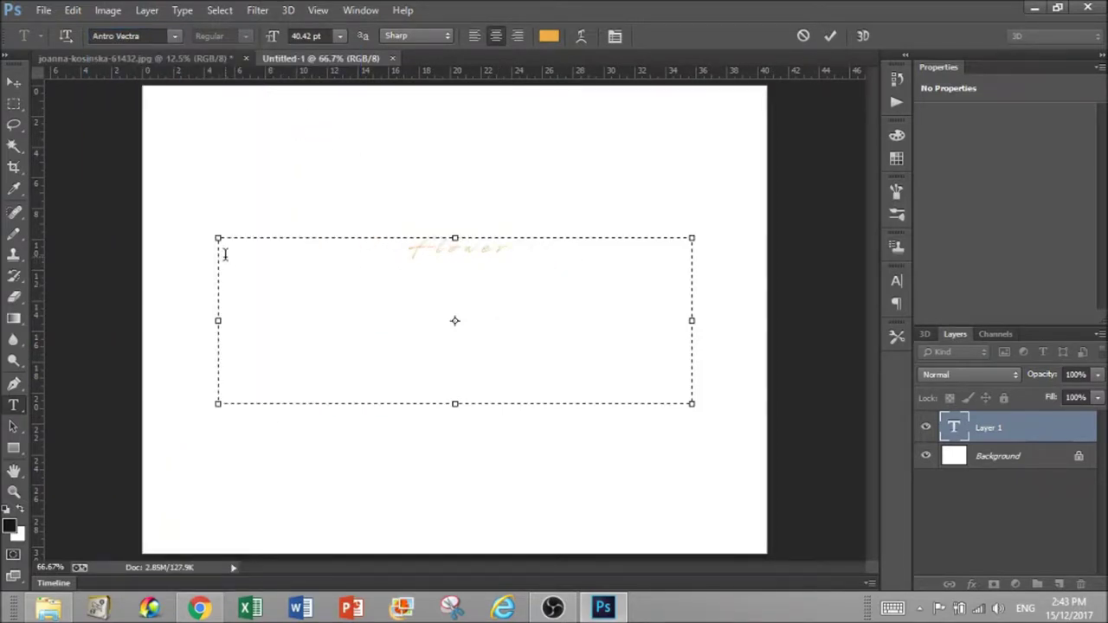
Enlarge the Flower text to a font size of 170.42 pt
key(ctrl+a)
drag(272, 35, 373, 75)
click(431, 267)
Change the Flower text's colour to dark grey 343434 and commit the text edit
drag(297, 285, 746, 286)
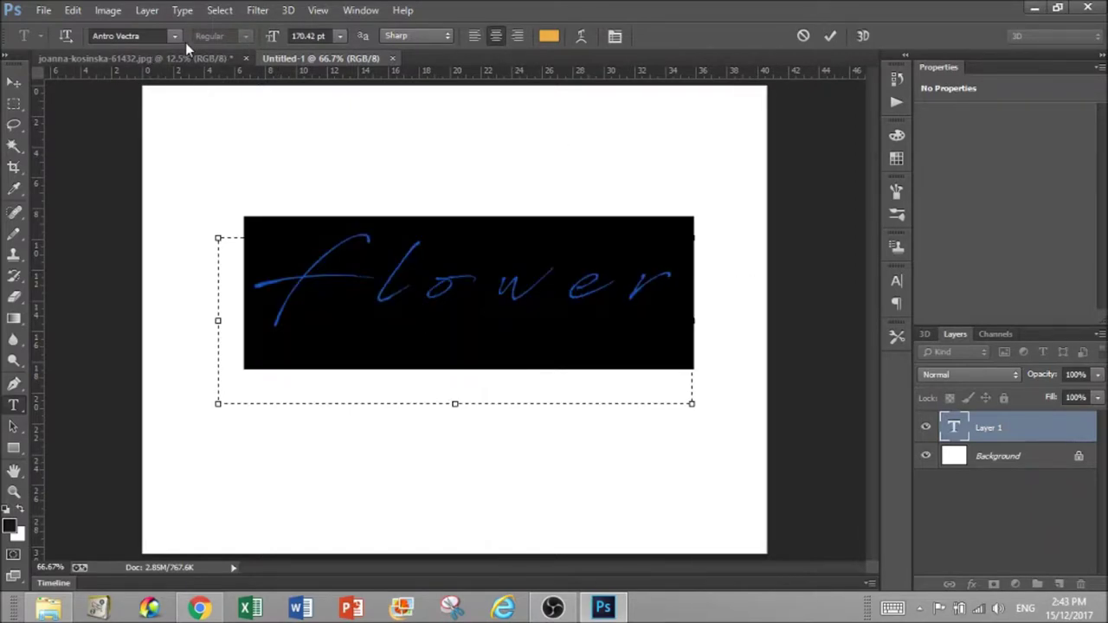
click(551, 37)
drag(645, 472, 589, 477)
click(1004, 300)
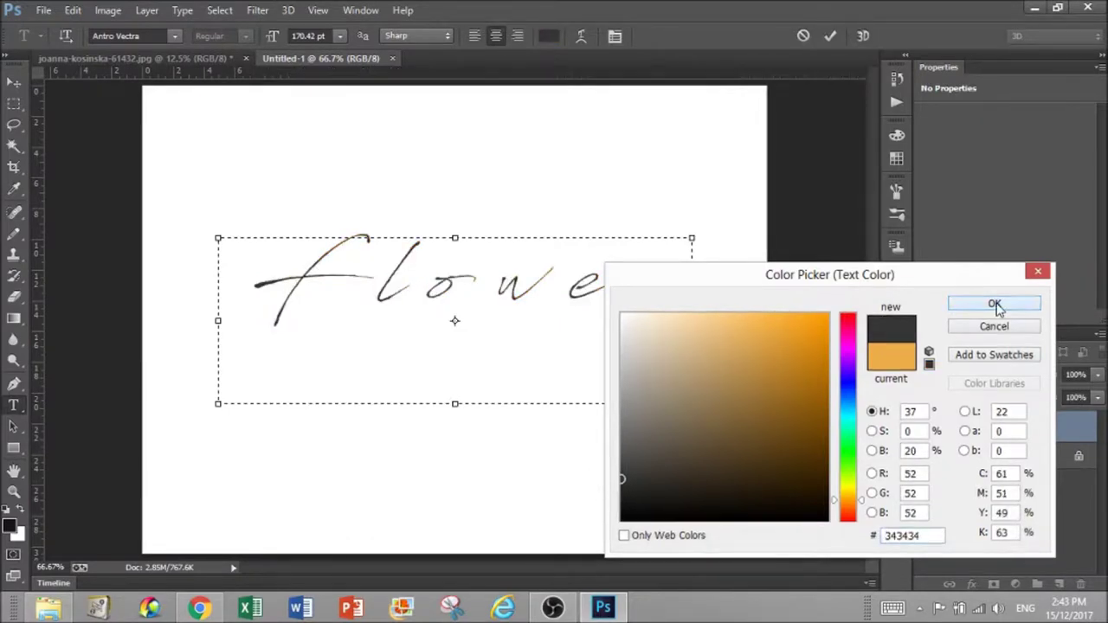
click(837, 33)
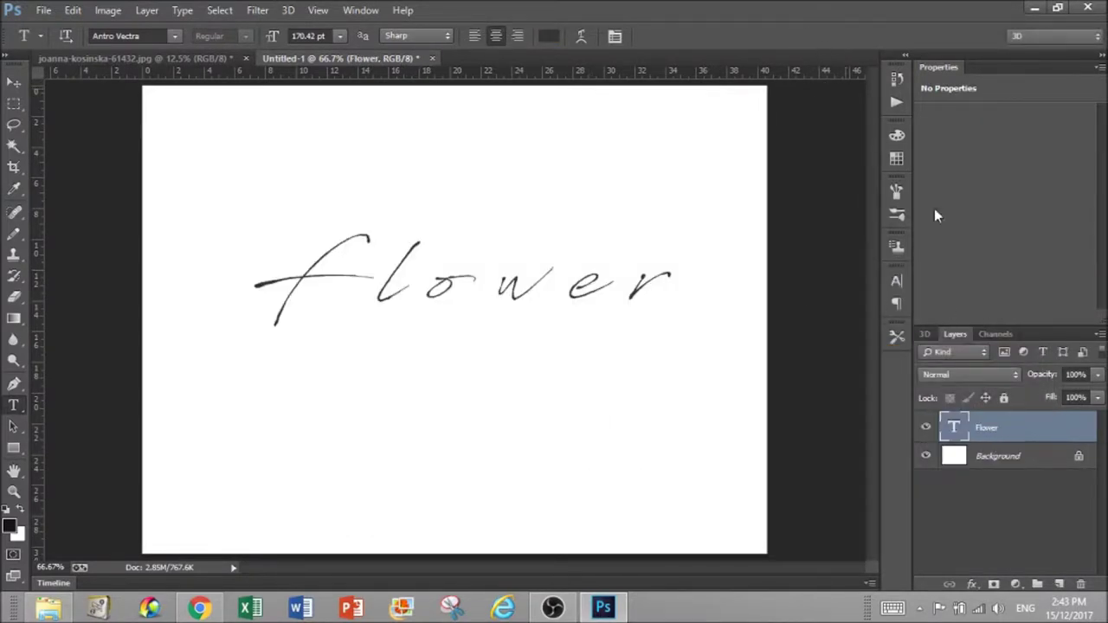
Crop the canvas to about 882 x 297 px around the Flower text, and unlock and delete the white background layer
click(1079, 456)
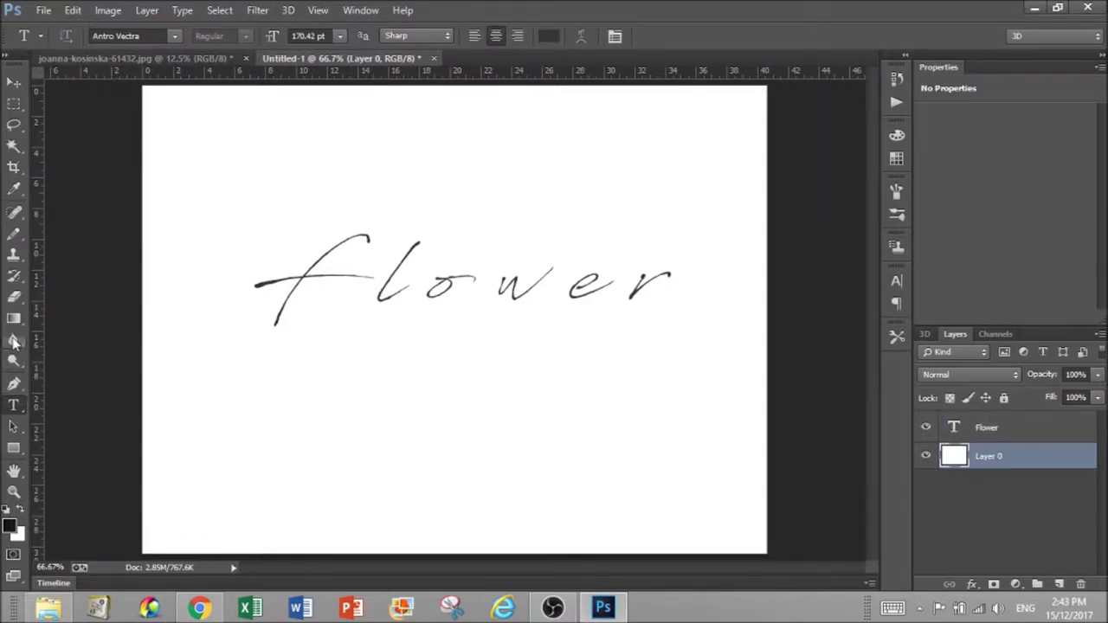
click(13, 166)
drag(455, 552, 485, 453)
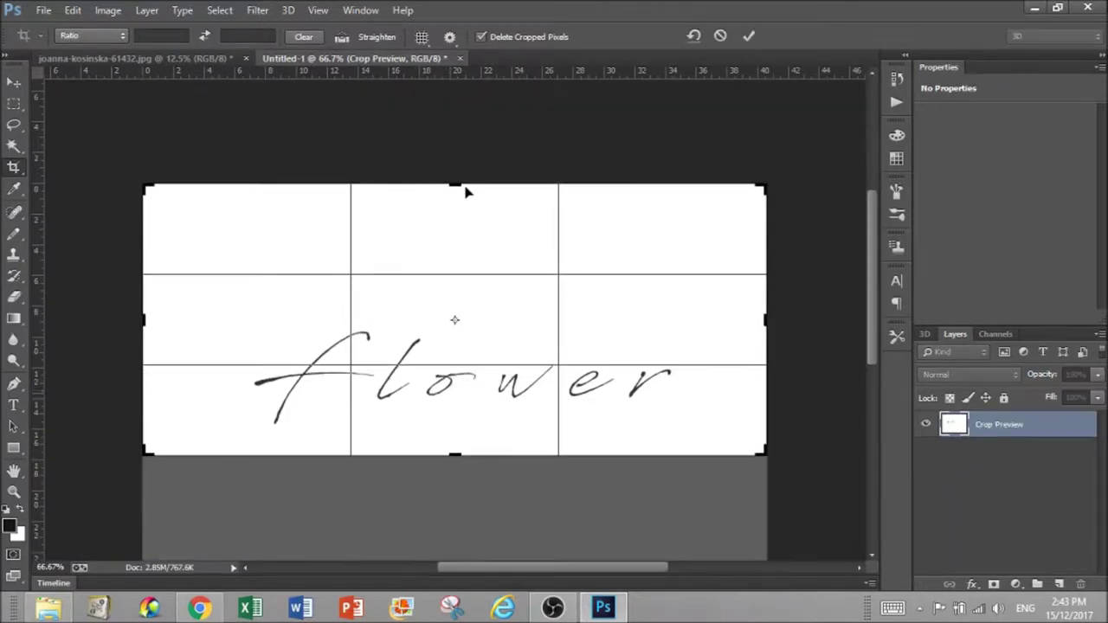
drag(456, 184, 457, 241)
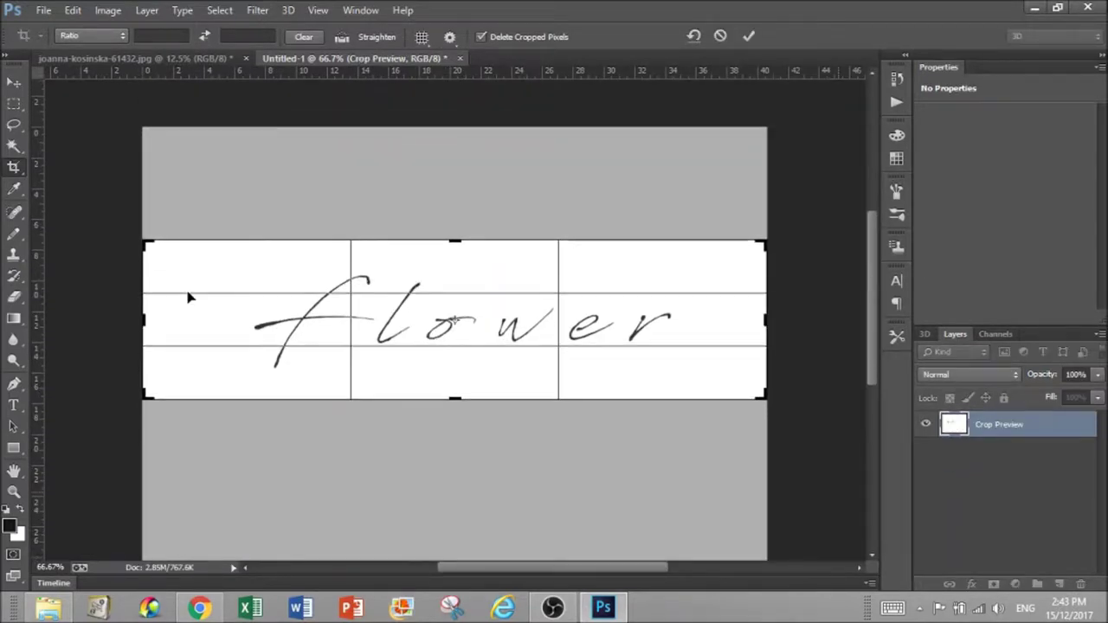
drag(138, 324, 182, 324)
drag(723, 316, 693, 317)
click(749, 35)
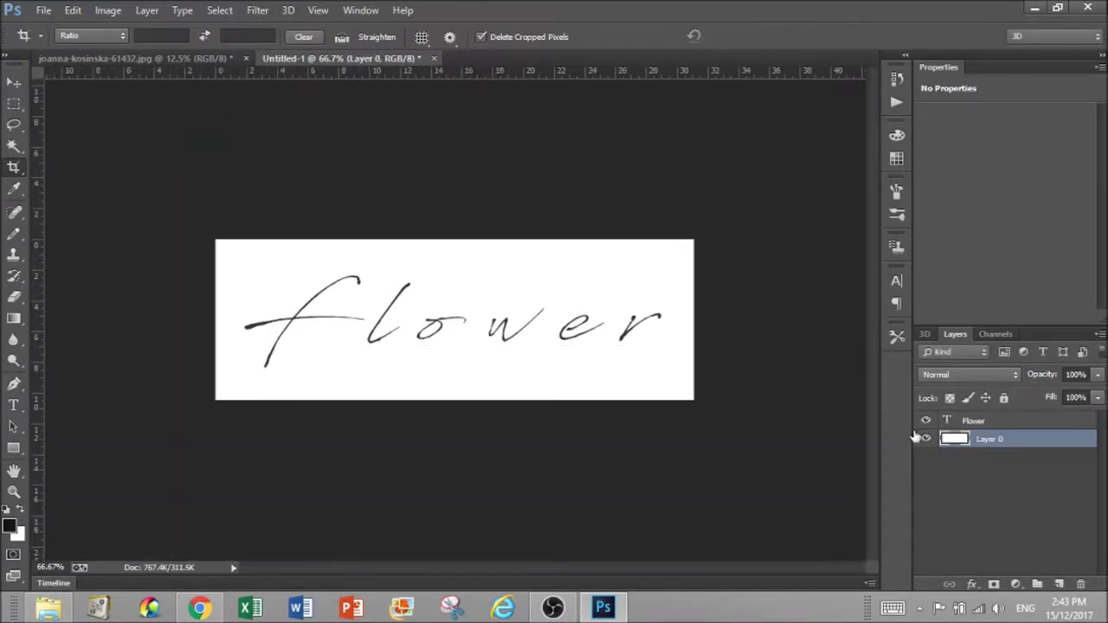
drag(957, 442, 1081, 584)
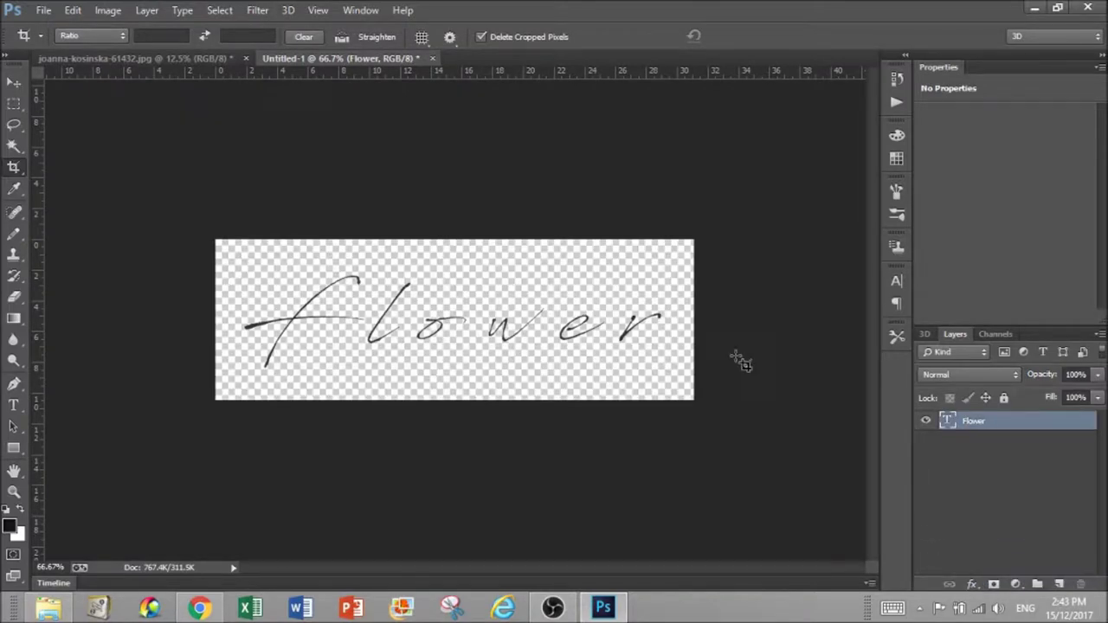
Export the Flower text for web as a transparent PNG-24 to the Desktop, named "tit"
click(41, 10)
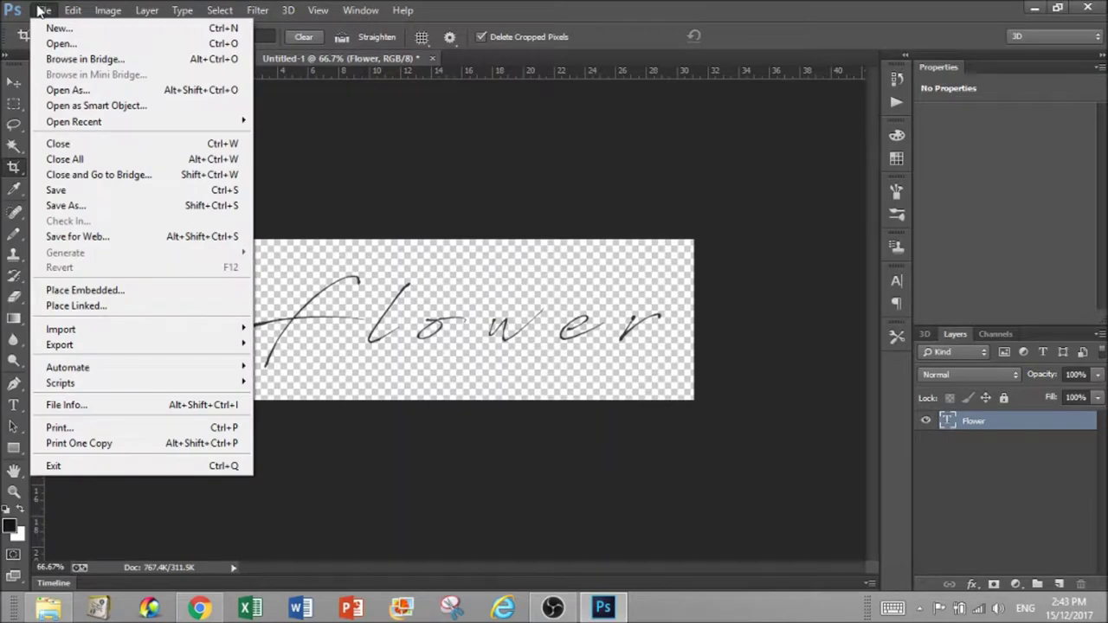
click(113, 244)
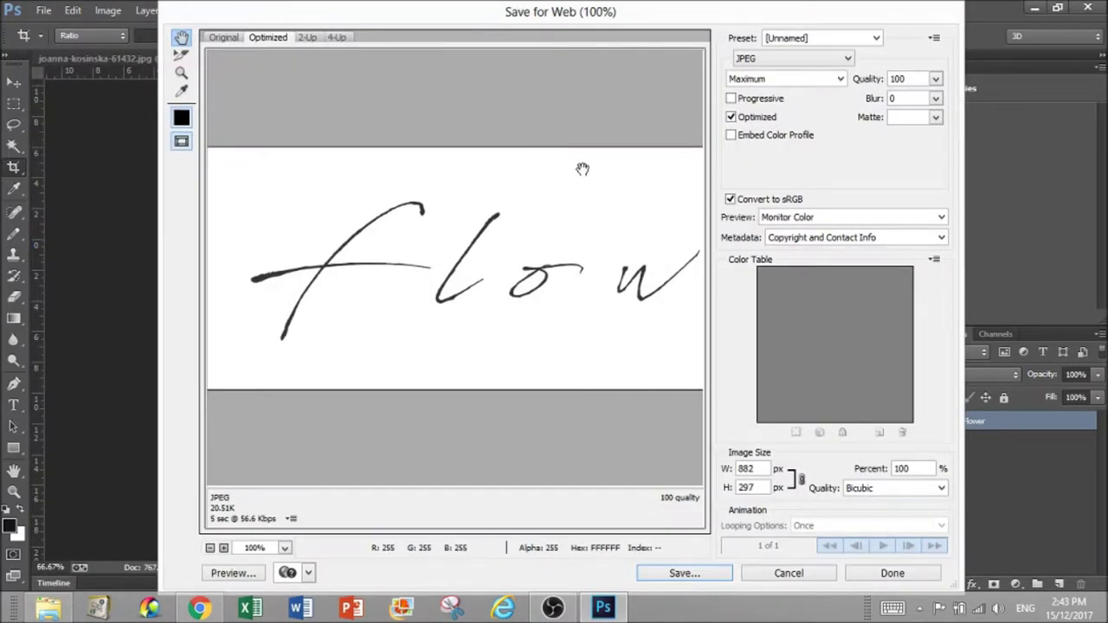
click(784, 61)
click(780, 102)
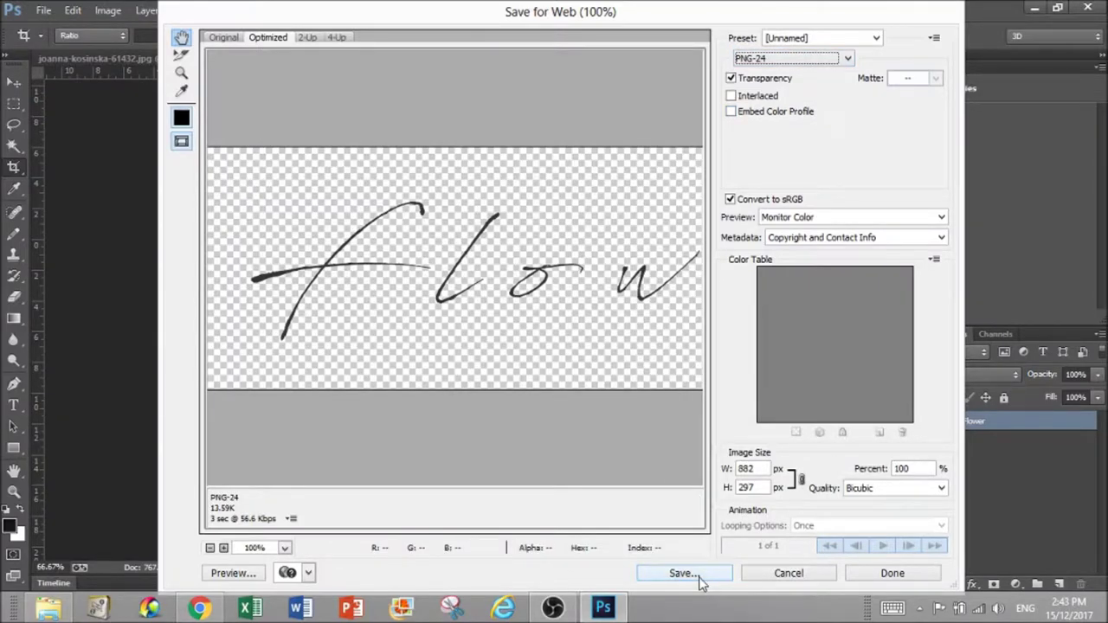
click(686, 575)
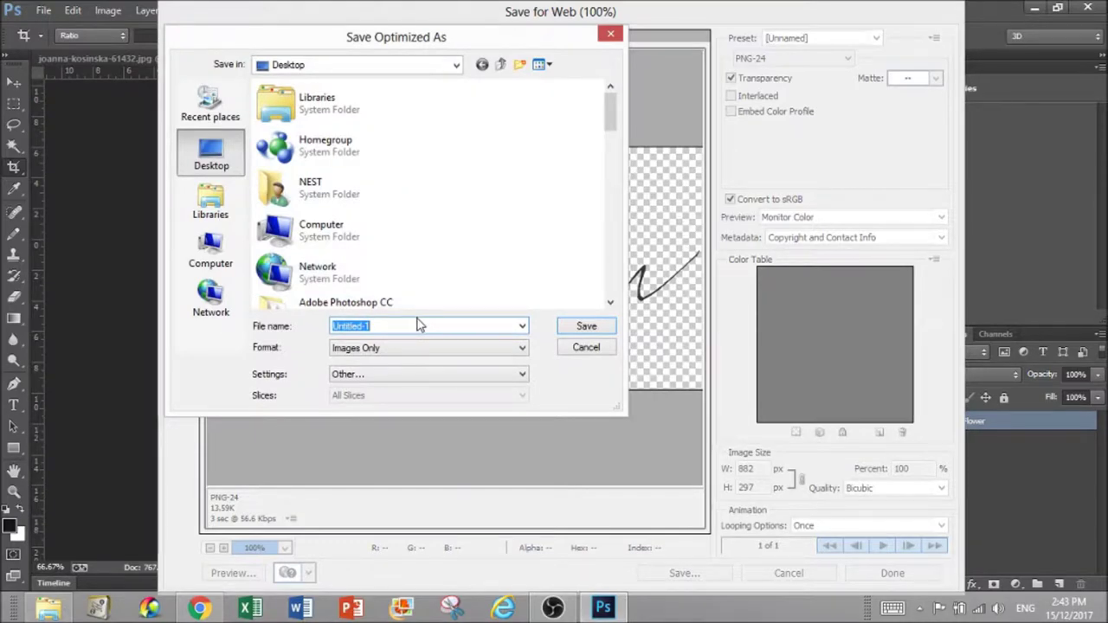
text(tit)
key(Return)
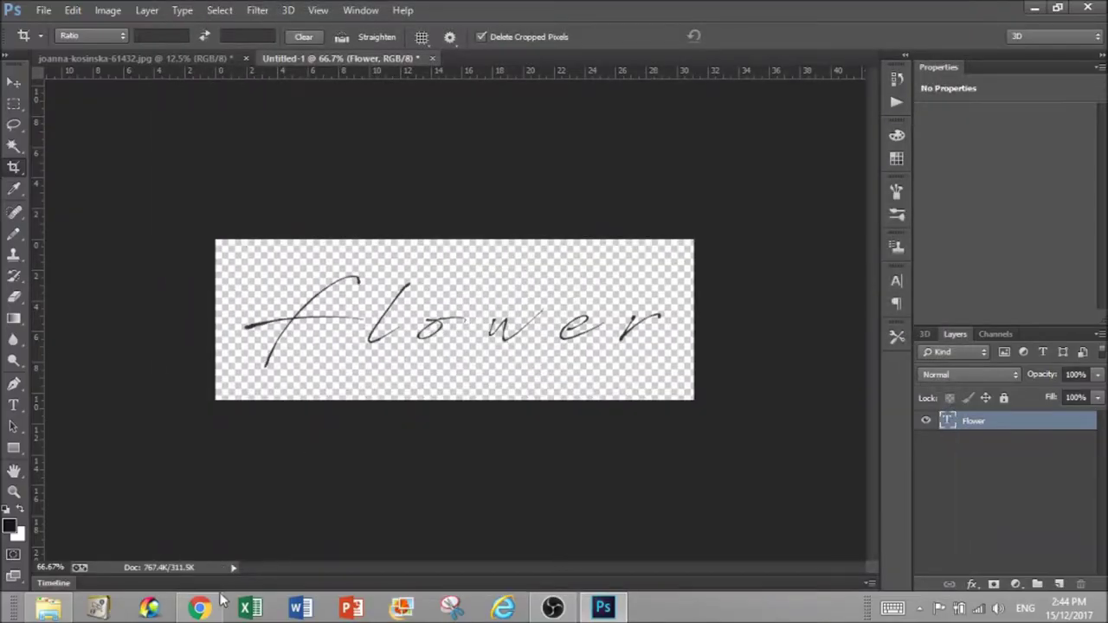
Switch back to the page editor in Chrome and add a new inner row below the three text columns
click(215, 610)
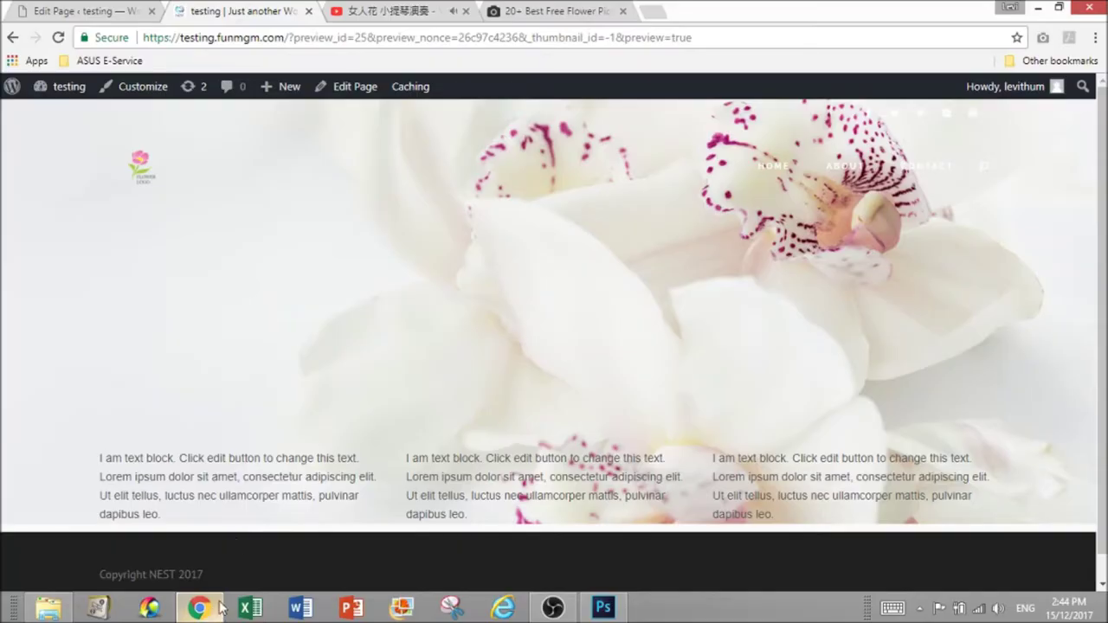
click(119, 10)
scroll(472, 459, down, 2)
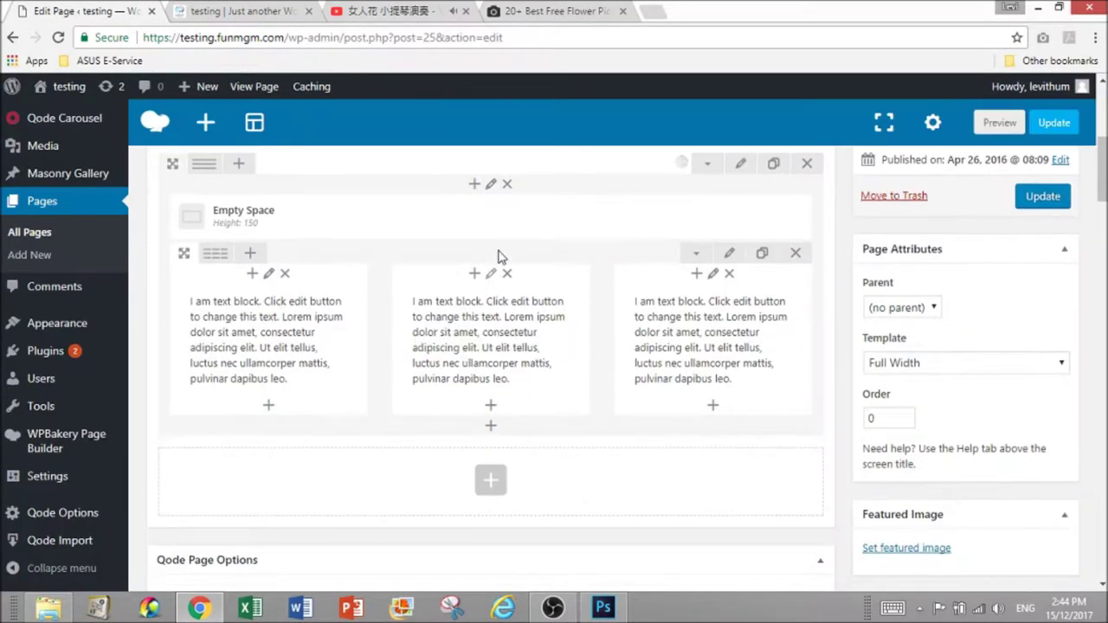
click(490, 430)
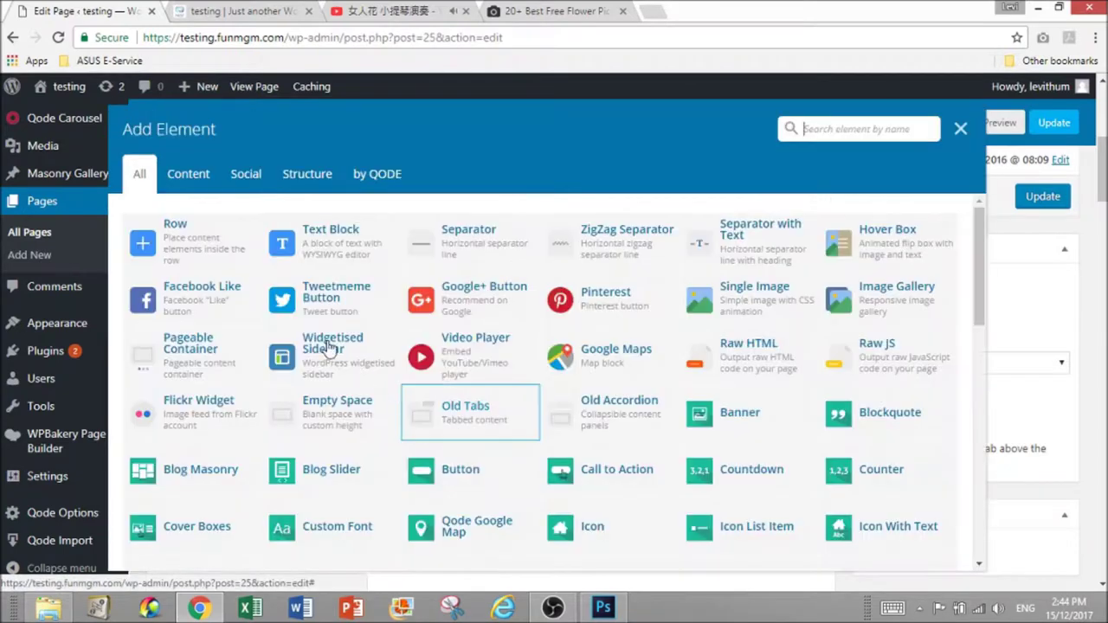
click(182, 246)
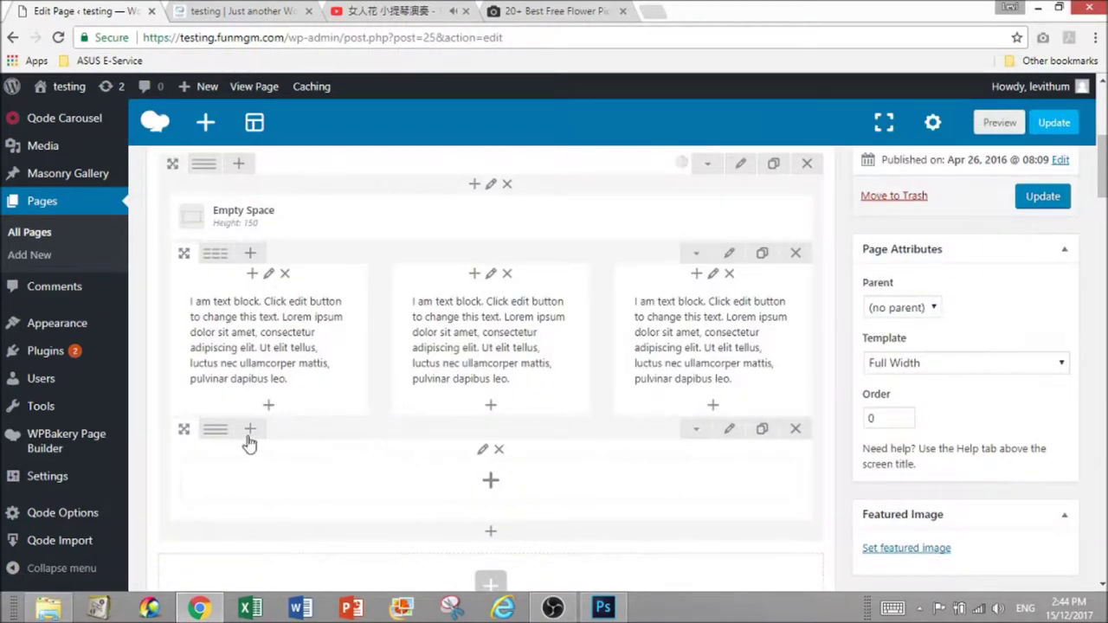
Split the new inner row into 1/4 + 1/2 + 1/4 columns and move it above the three text columns
mouse_move(227, 442)
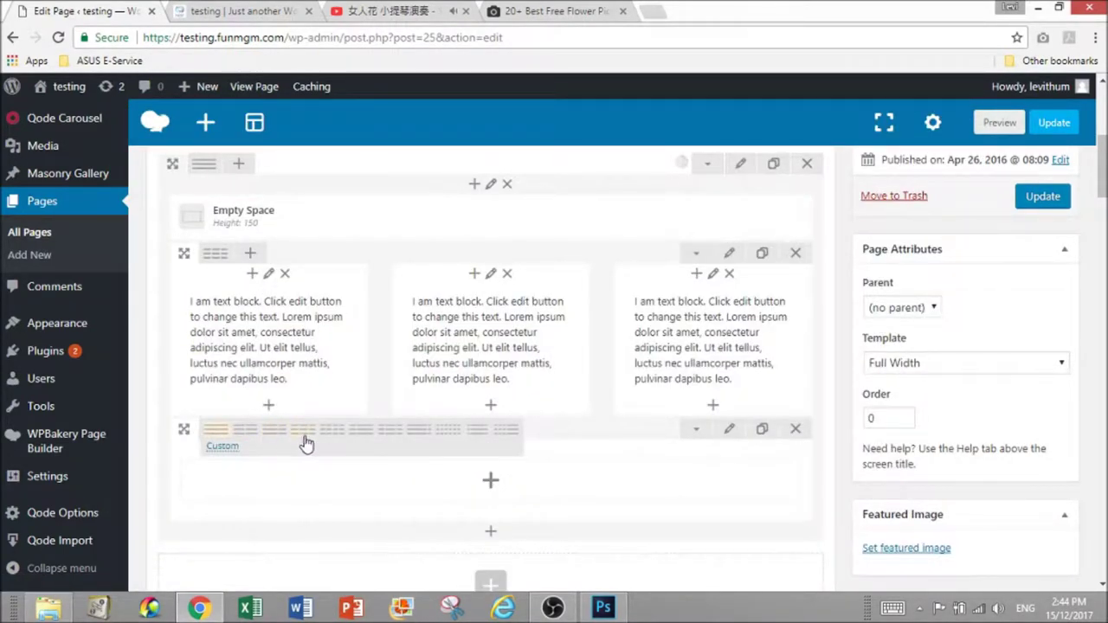
click(389, 438)
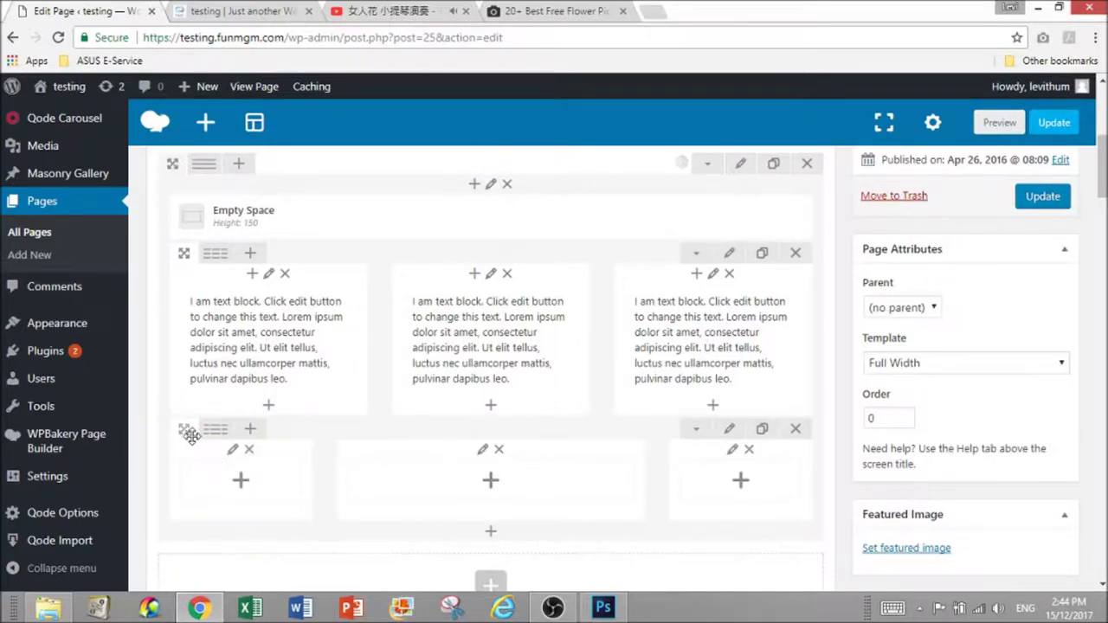
mouse_move(188, 332)
mouse_down()
mouse_move(198, 247)
mouse_move(211, 340)
mouse_up()
Add a Single Image element to the wide middle column and upload title.png from the desktop as its image
click(469, 308)
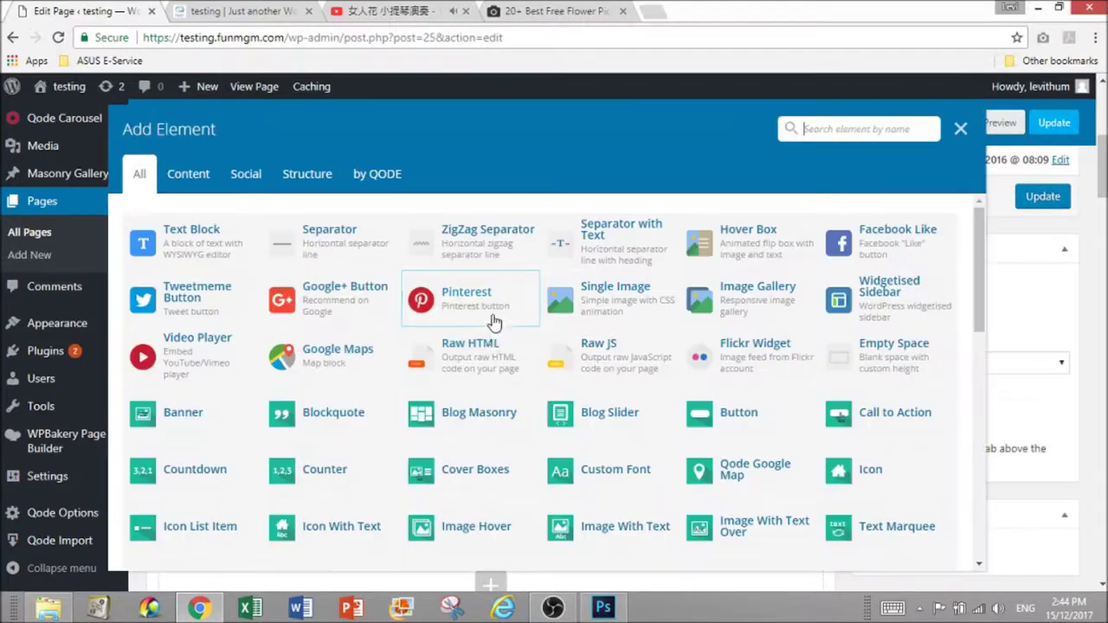
click(622, 303)
scroll(411, 389, down, 3)
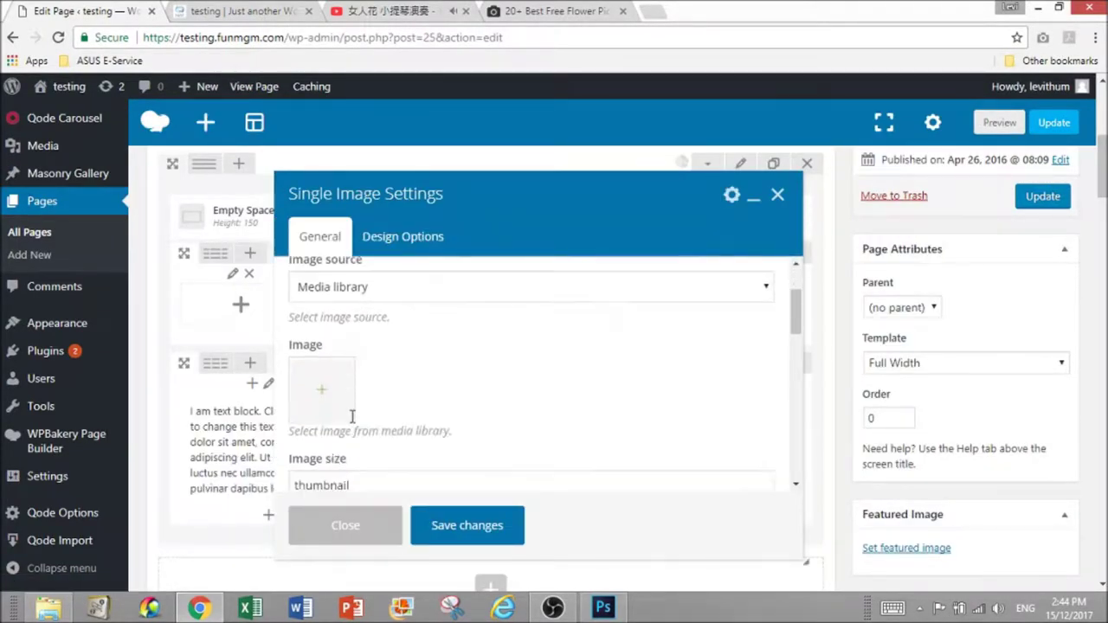
click(319, 340)
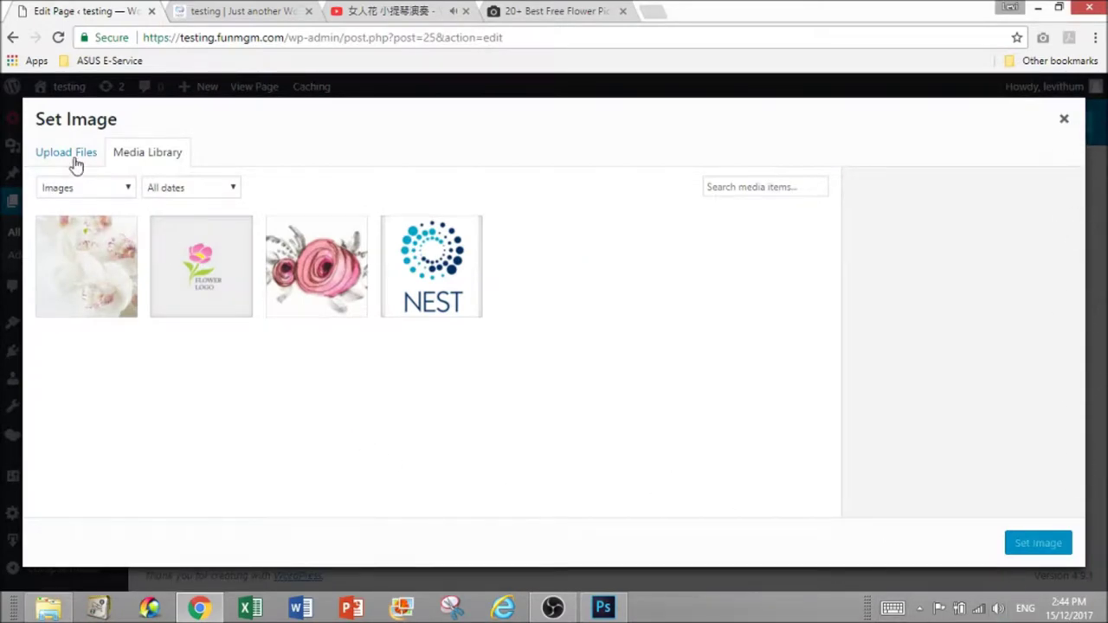
click(1106, 607)
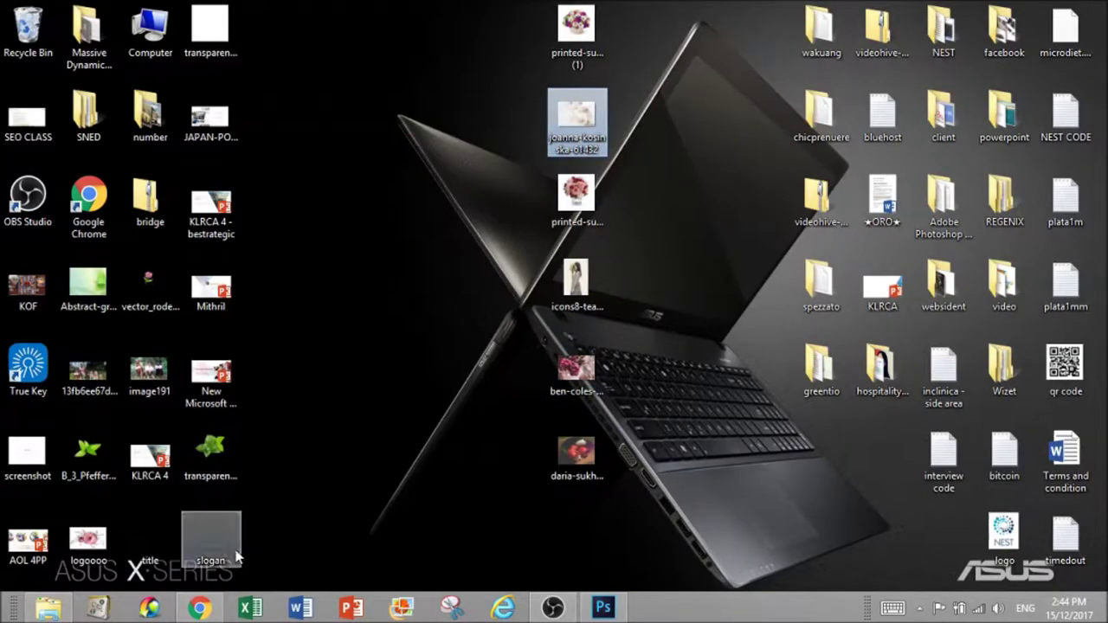
drag(234, 554, 398, 344)
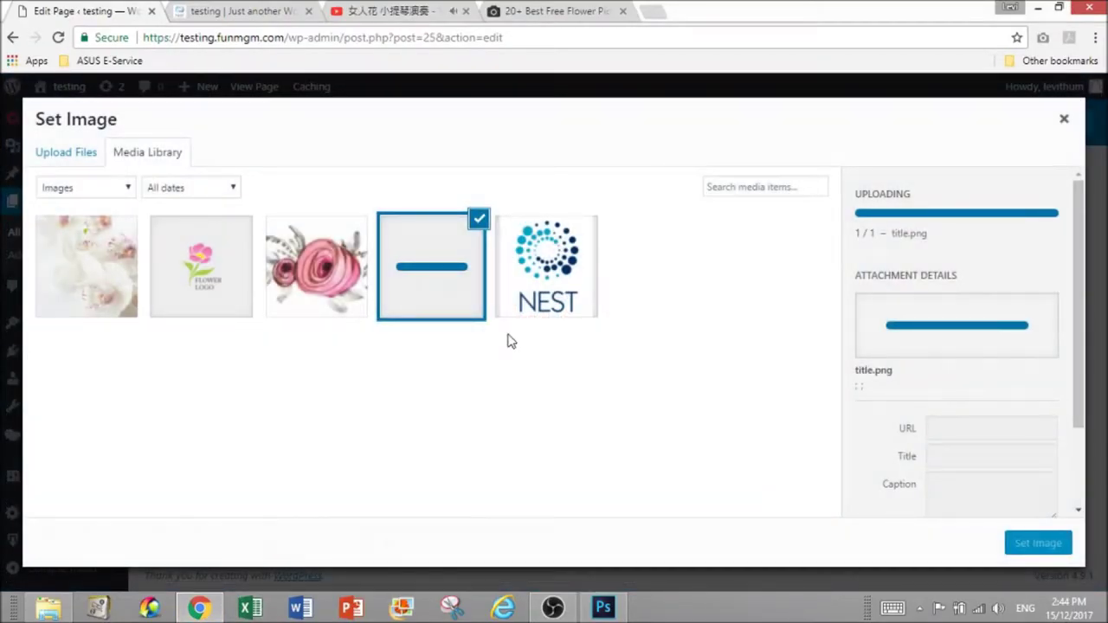
click(1035, 545)
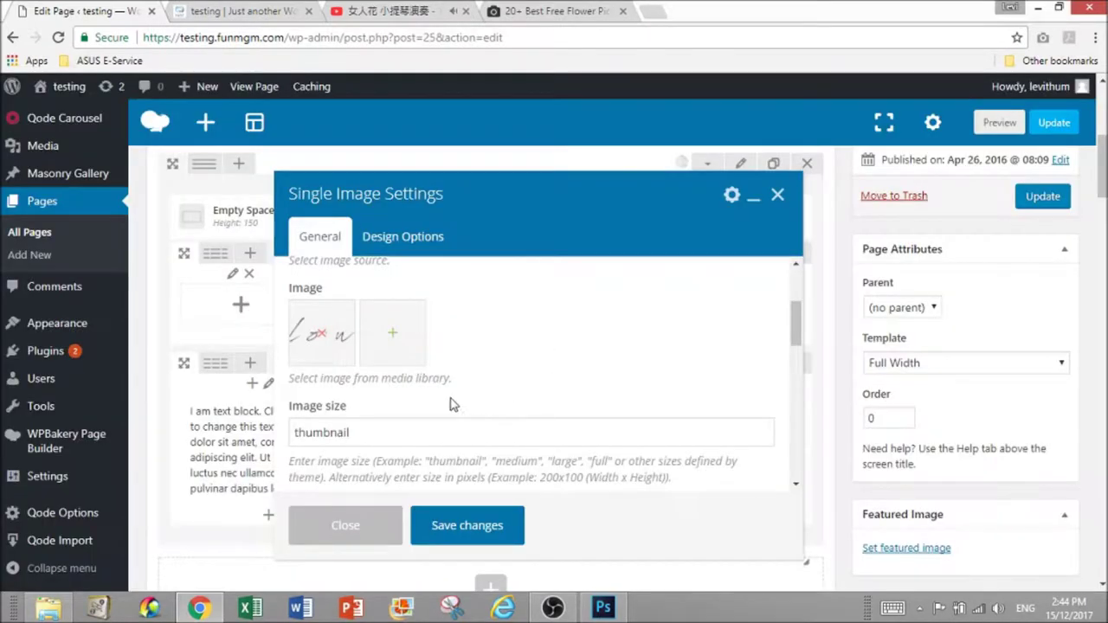
Set the title image's size to medium with center alignment, save the element and preview the page
click(389, 430)
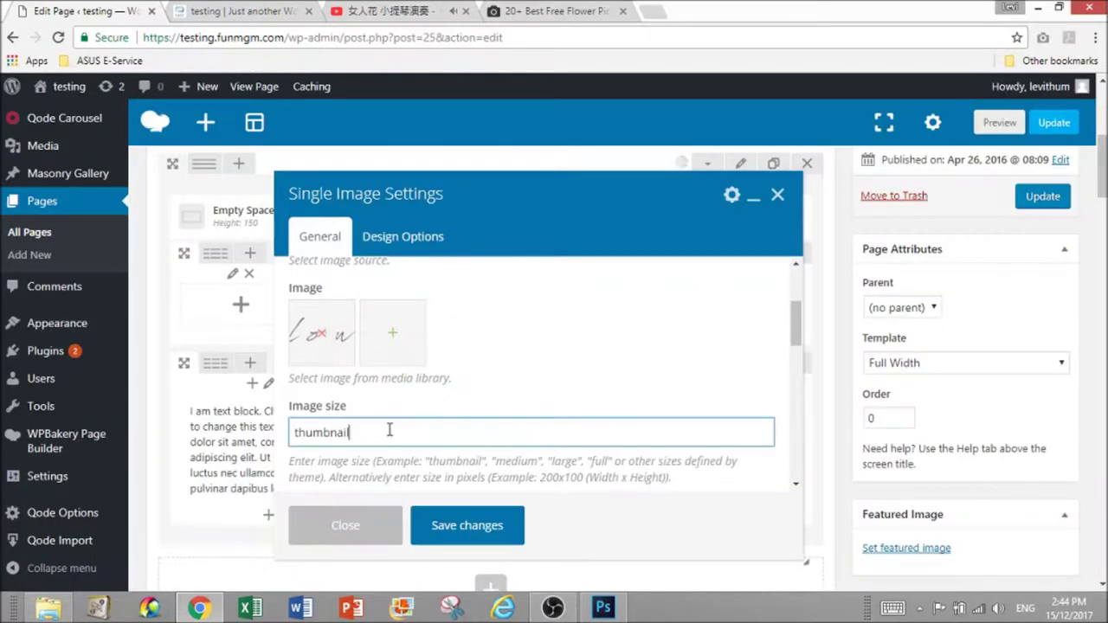
double_click(390, 431)
text(me)
scroll(389, 430, up, 1)
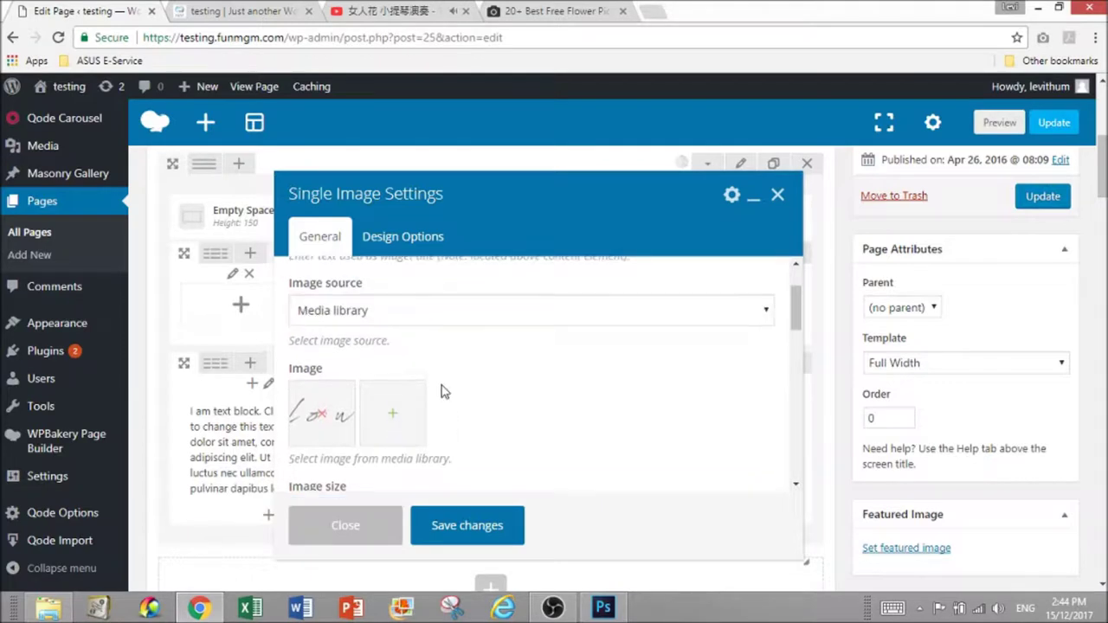
scroll(364, 437, down, 3)
click(344, 444)
click(338, 522)
click(458, 525)
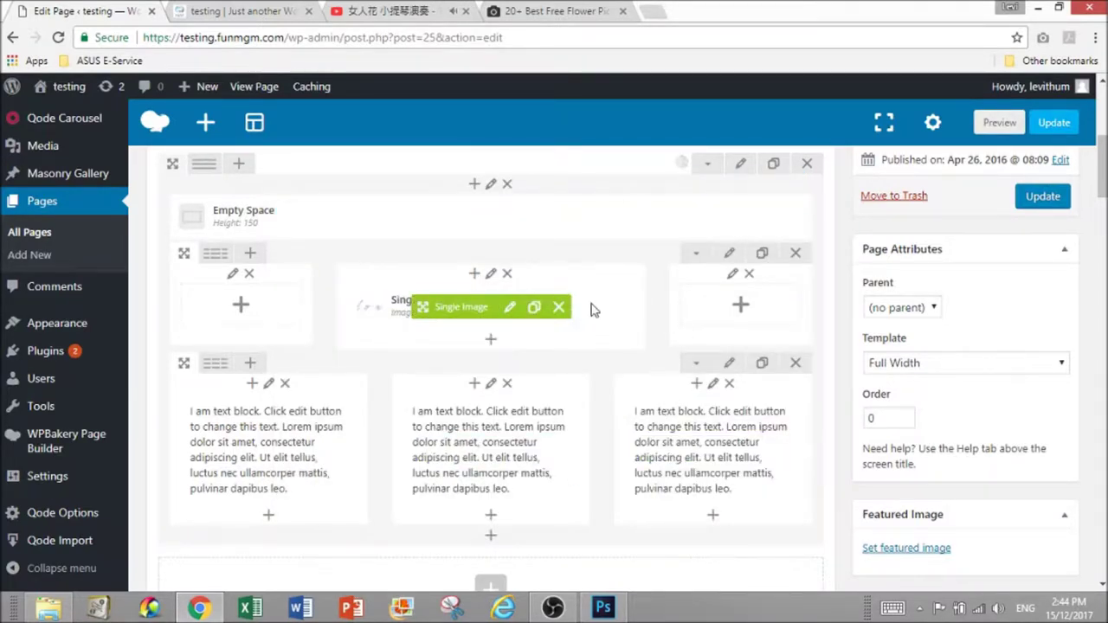
click(1015, 122)
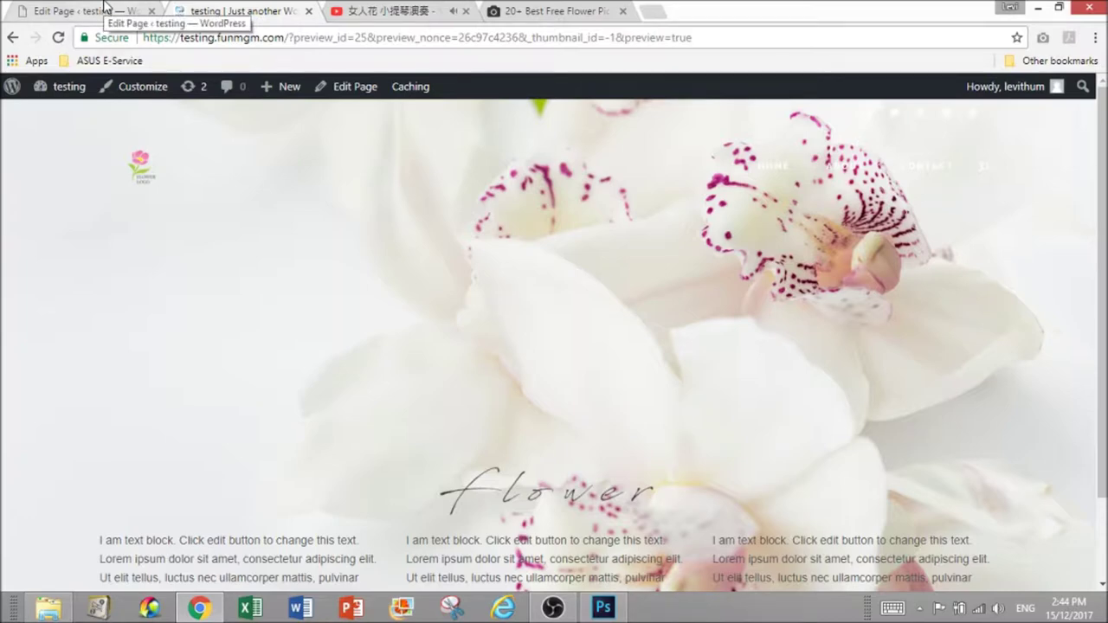
Delete the Empty Space element above the title image row in the page editor and preview the page
click(104, 7)
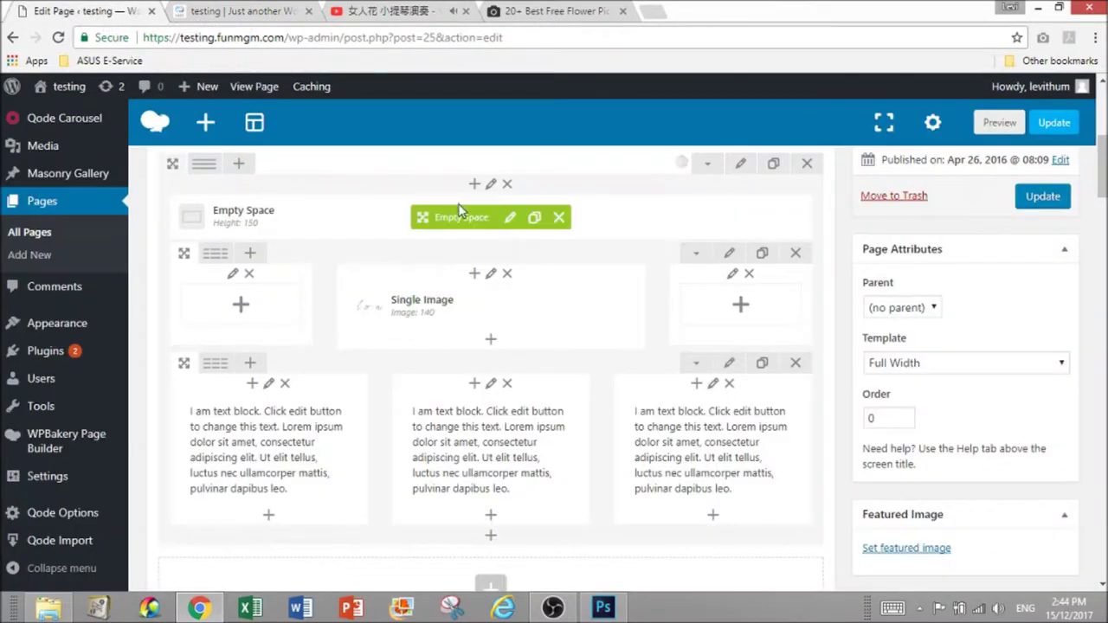
scroll(532, 335, up, 2)
click(512, 347)
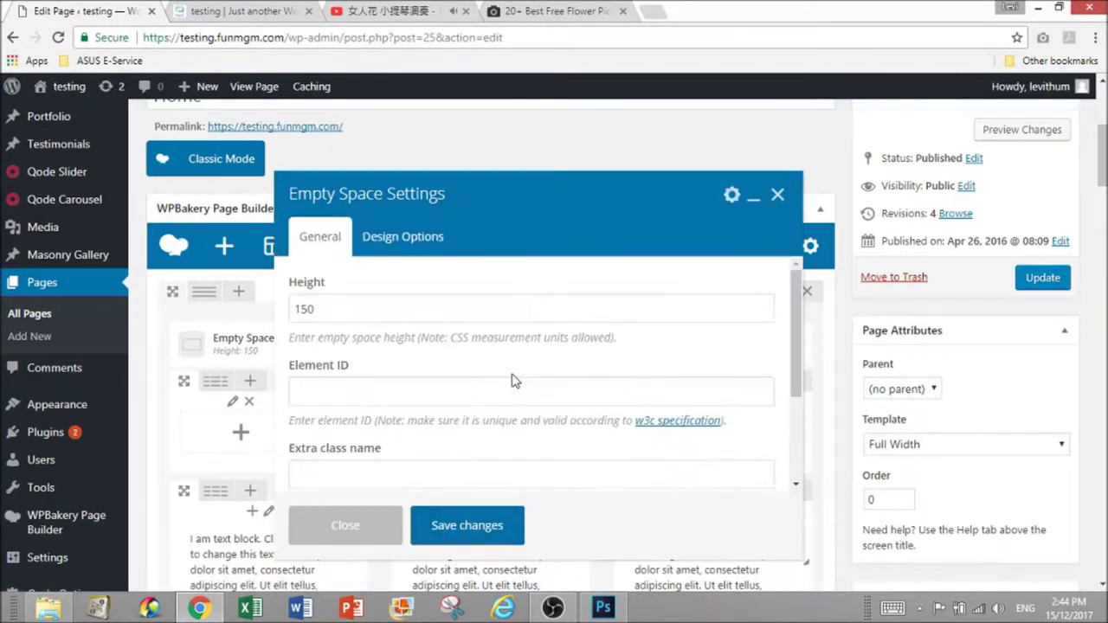
click(776, 198)
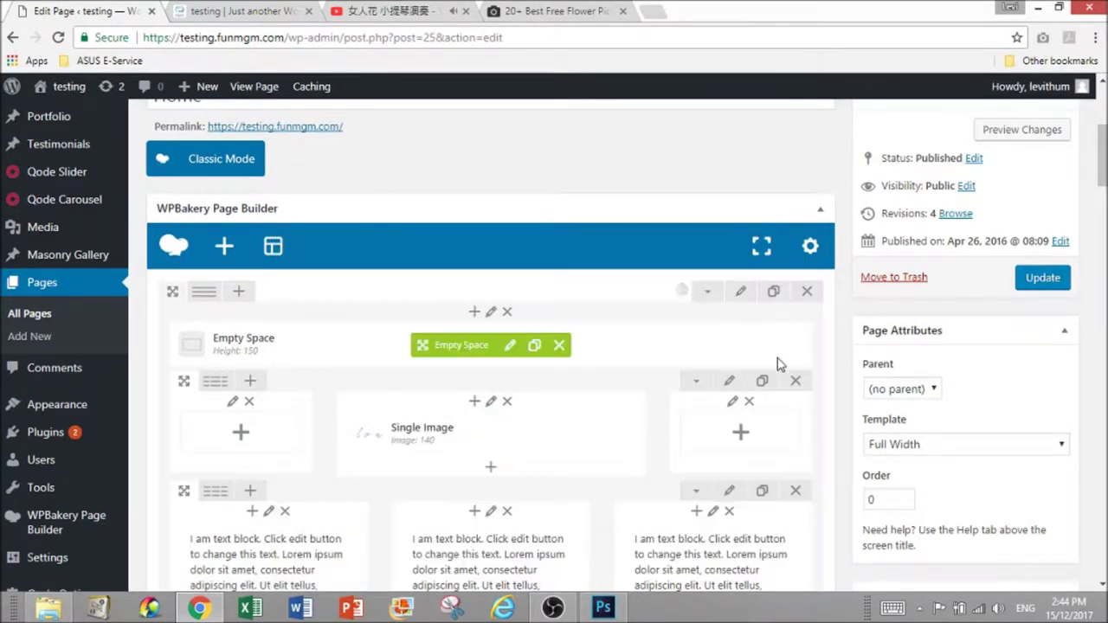
click(558, 345)
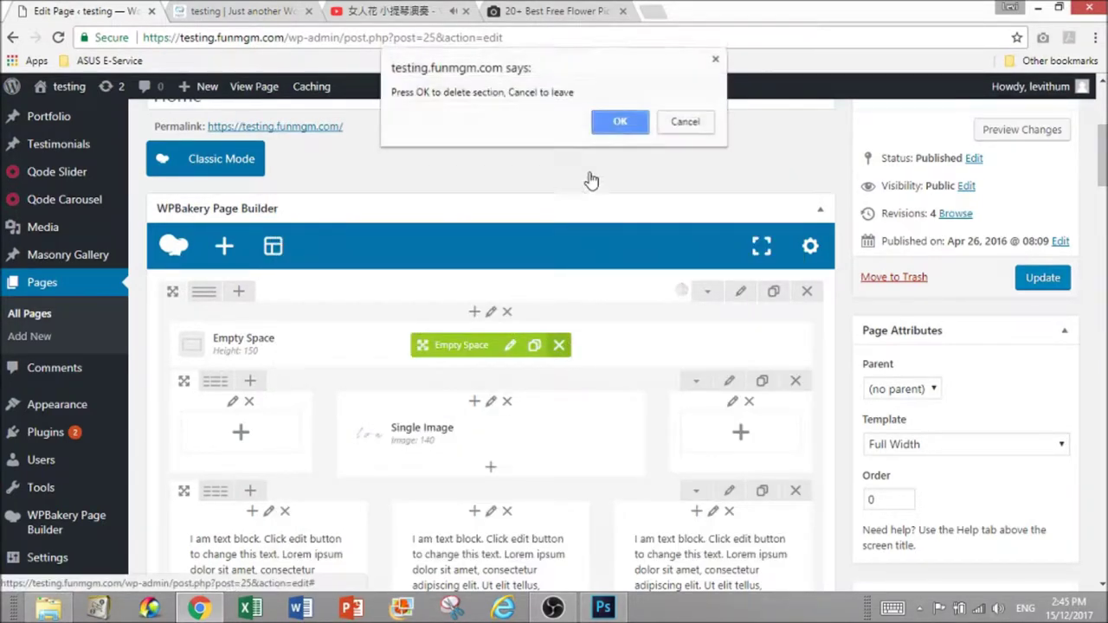
click(620, 119)
click(1022, 129)
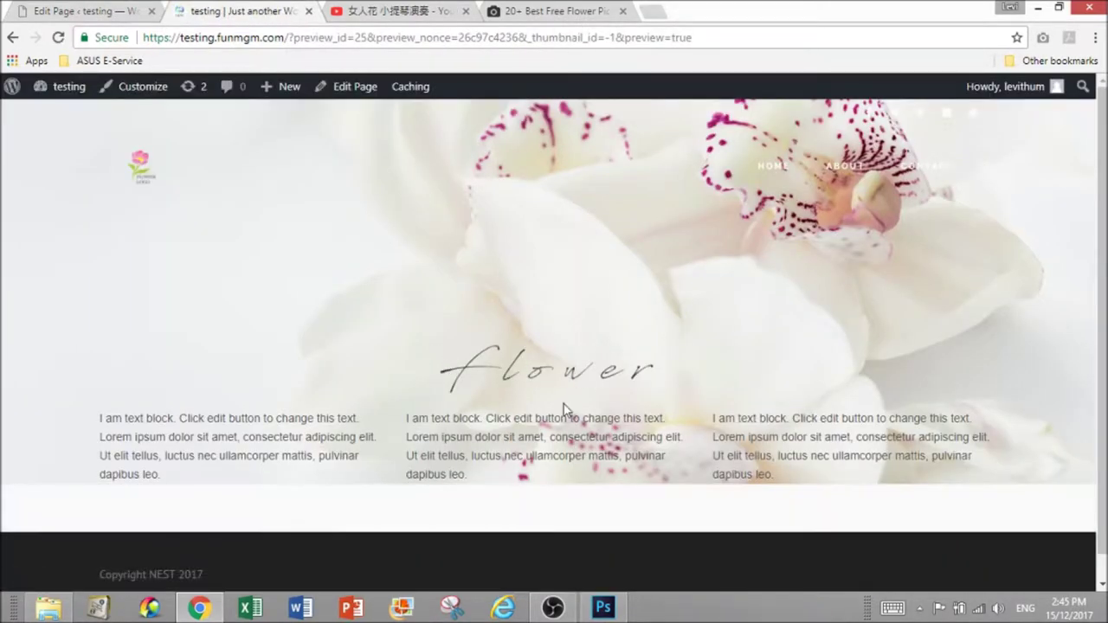
Give the title image's inner row a bottom padding of 60px and save its settings
click(104, 11)
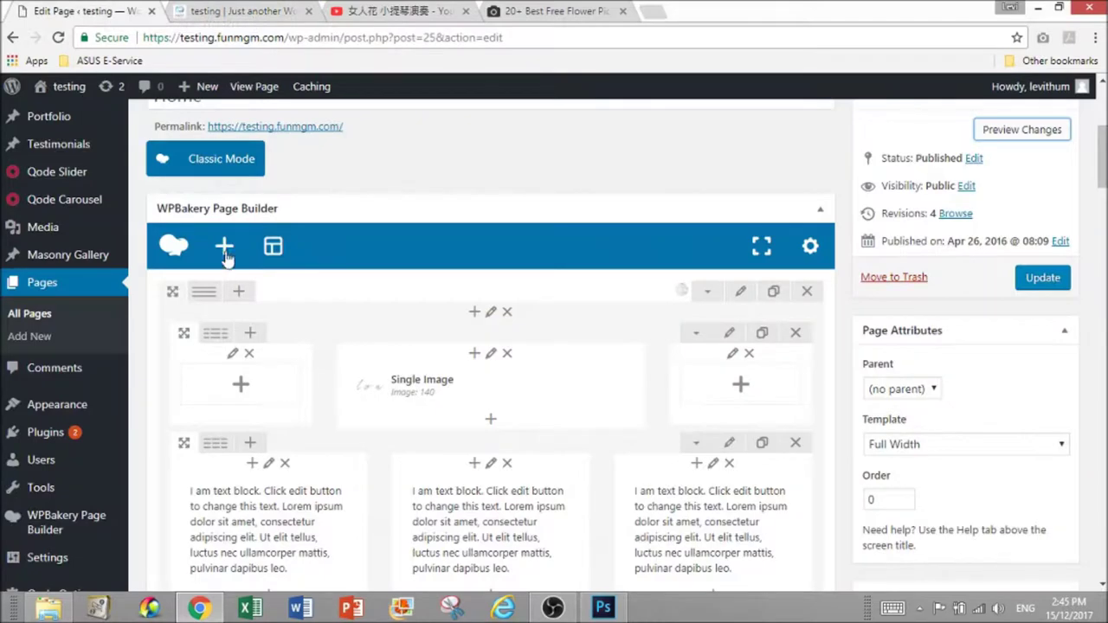
click(730, 335)
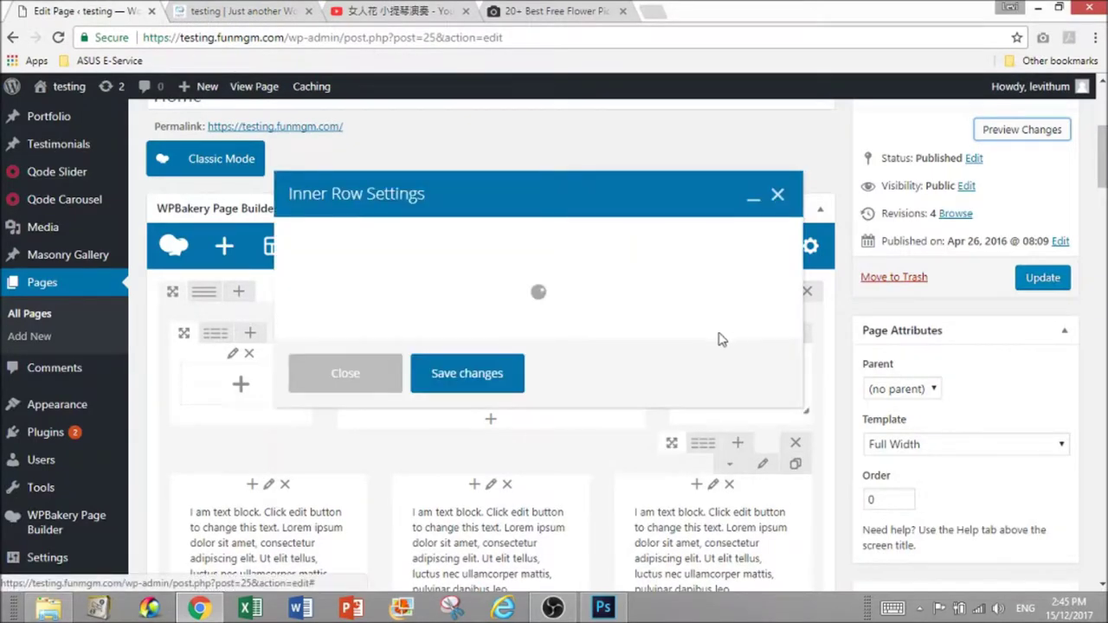
click(238, 11)
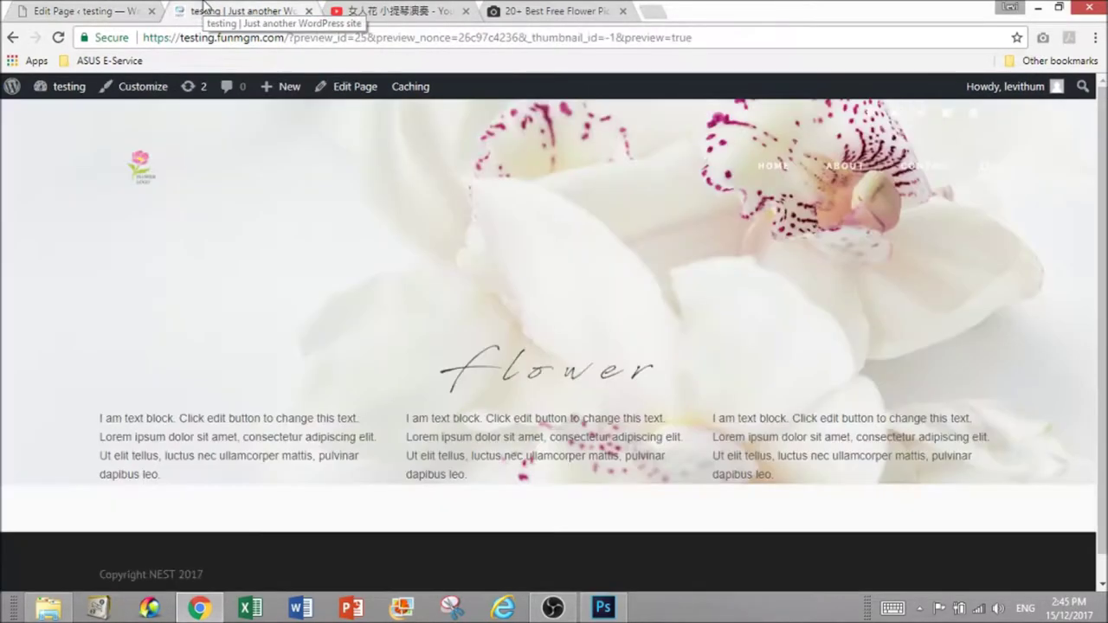
click(115, 7)
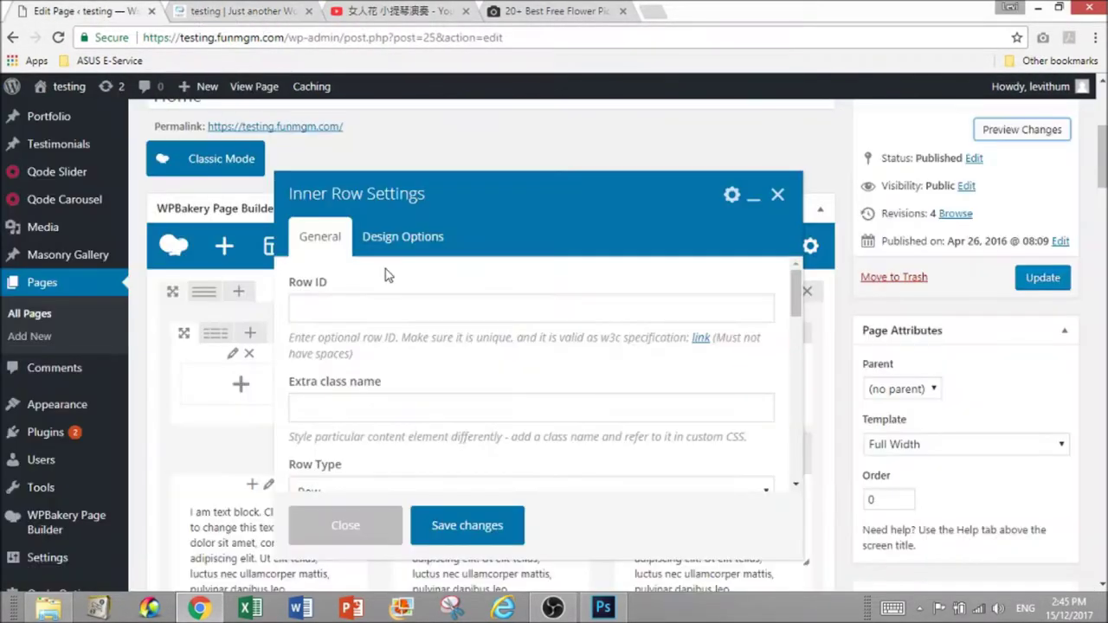
click(242, 10)
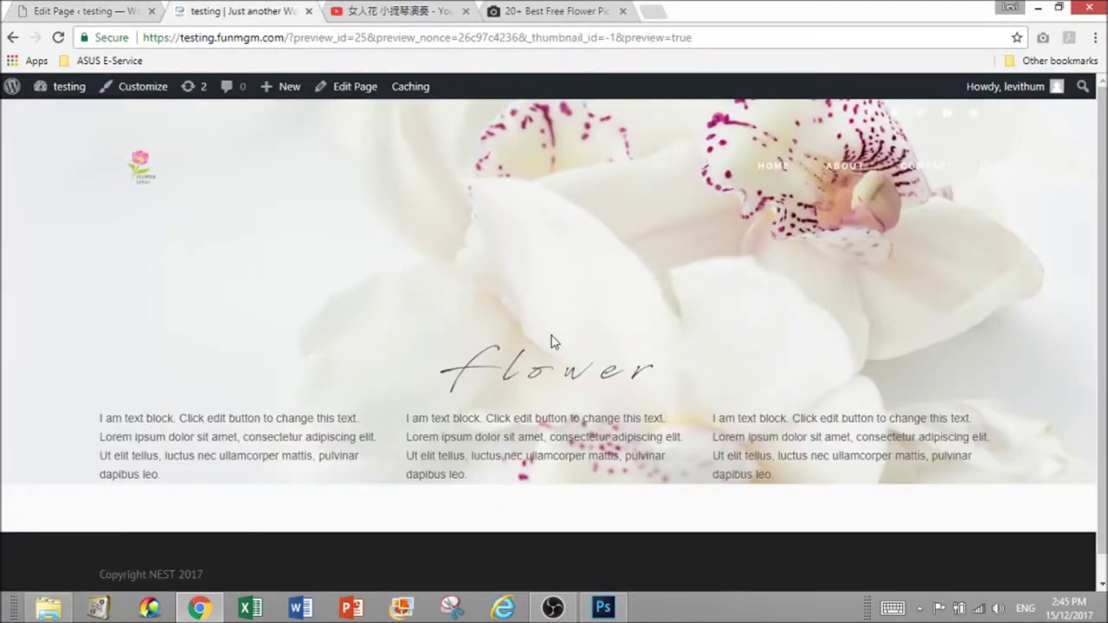
click(92, 8)
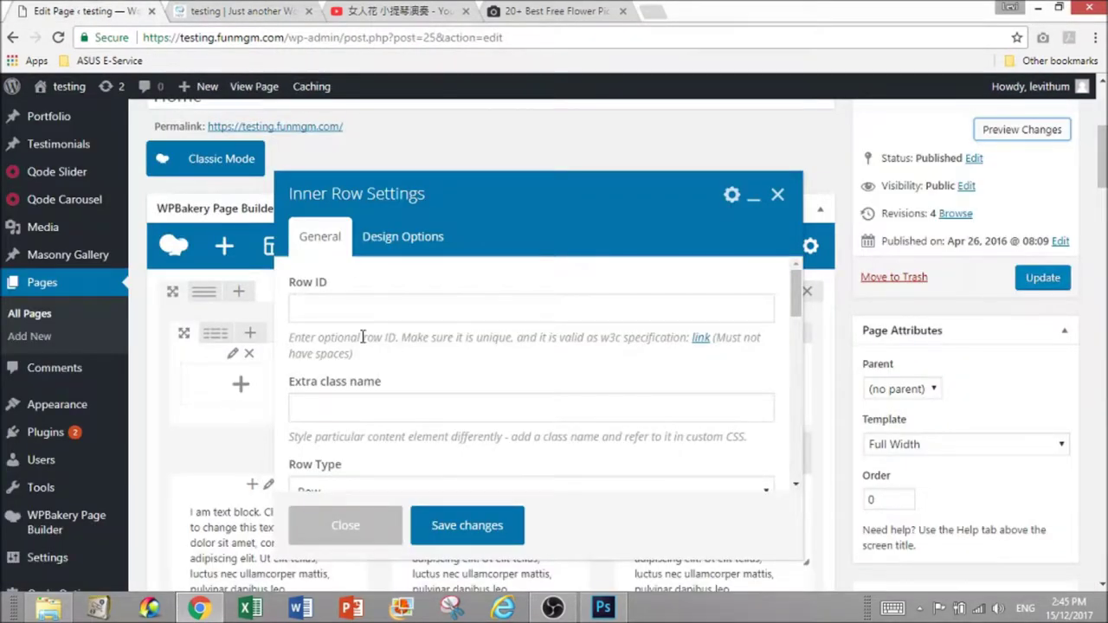
click(398, 246)
scroll(424, 398, down, 2)
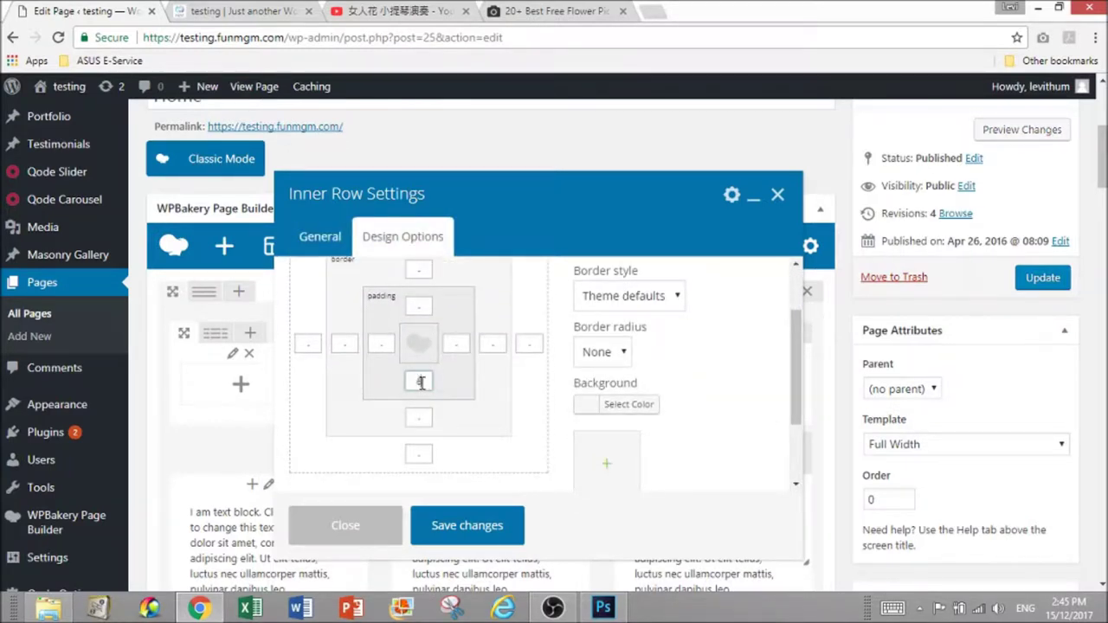
click(475, 539)
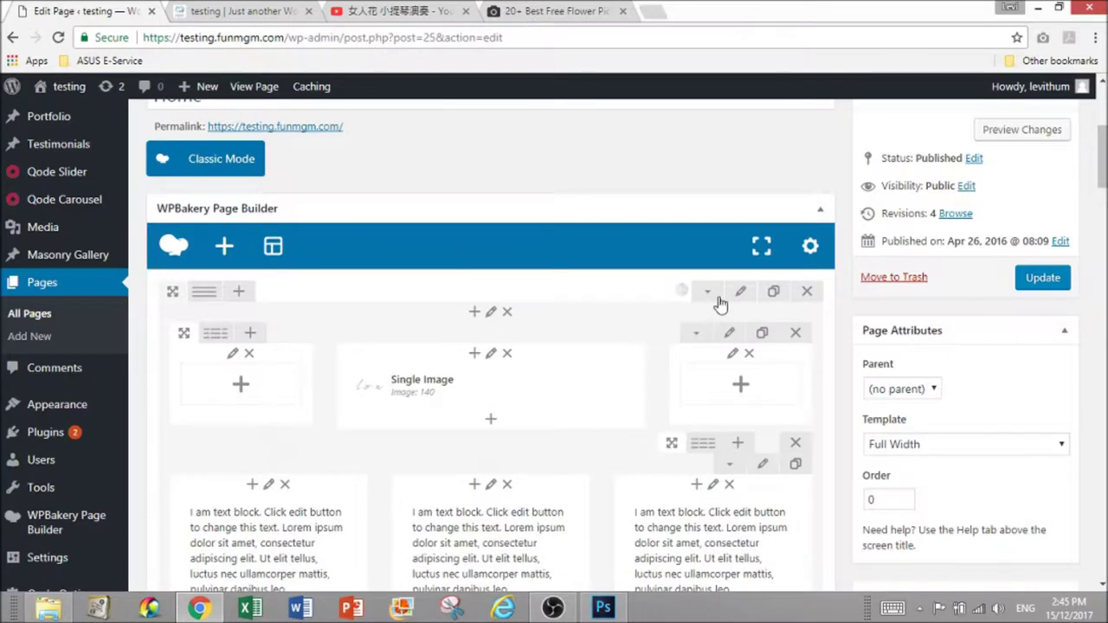
Set the outer row's top padding to 220 px, save its settings and preview the page
click(735, 298)
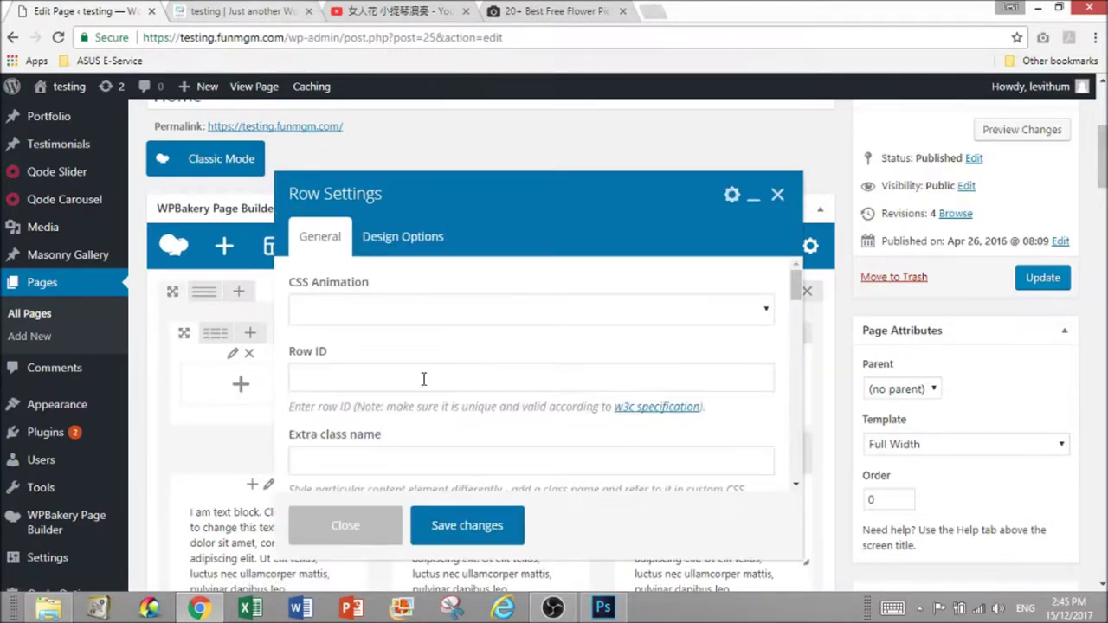
click(383, 237)
double_click(422, 388)
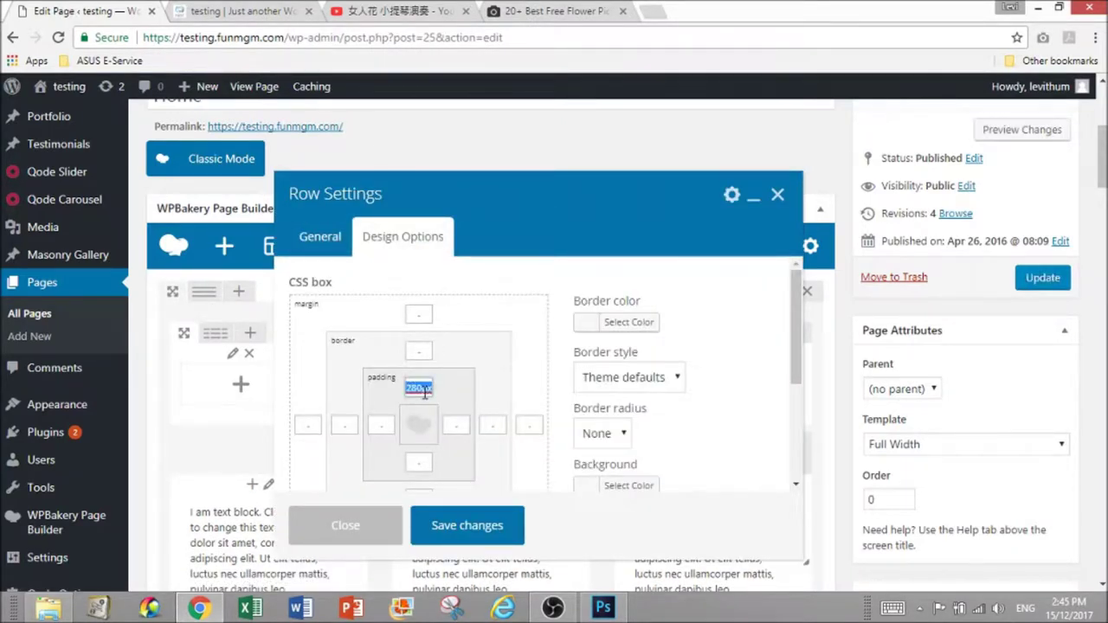
text(22)
click(471, 530)
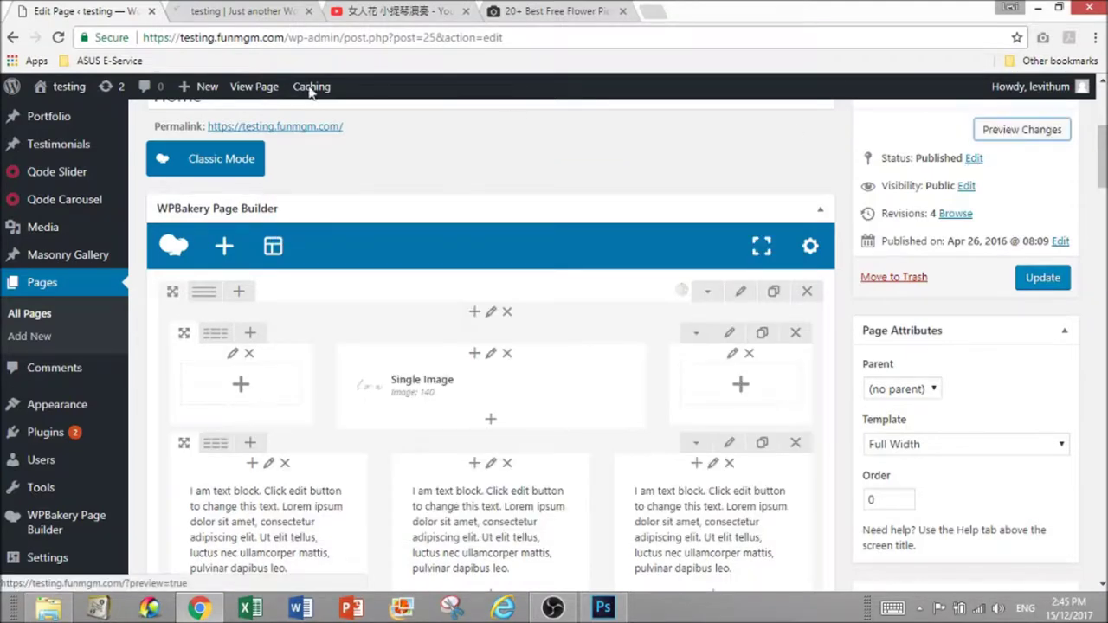
click(229, 7)
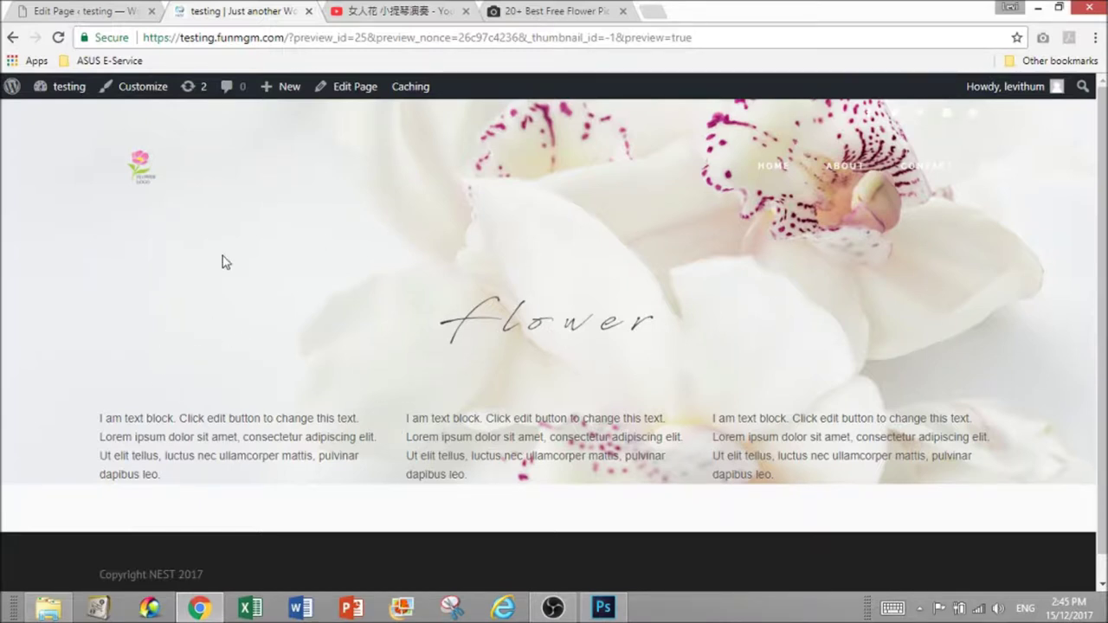
Set the bottom padding of the title image's inner row to 80 px, save and preview the page
click(83, 7)
click(733, 332)
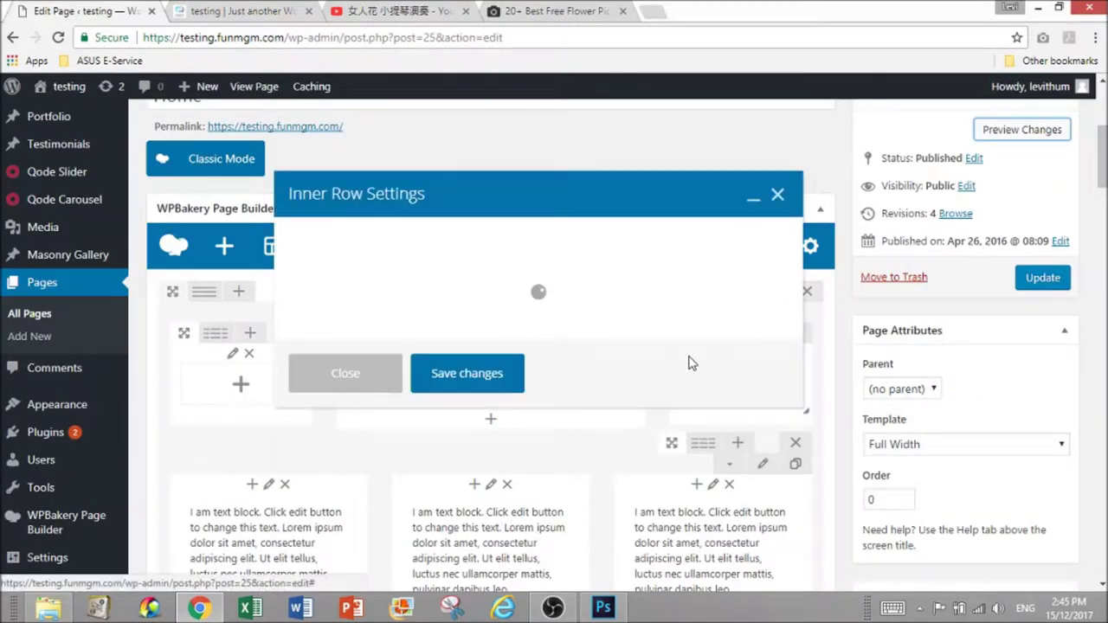
click(388, 246)
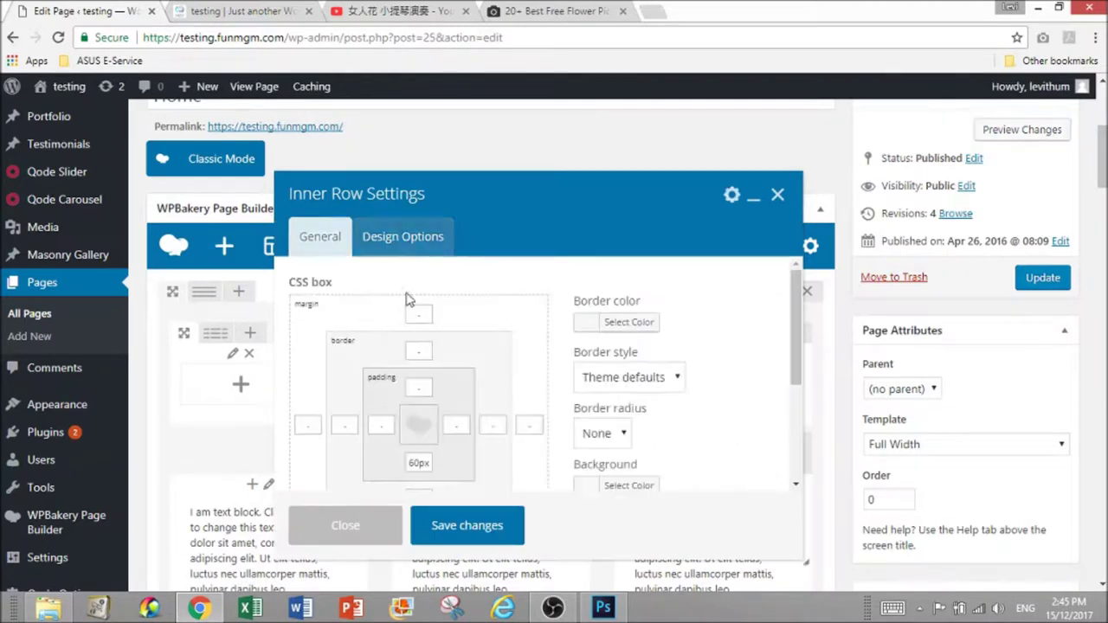
double_click(416, 464)
key(BackSpace)
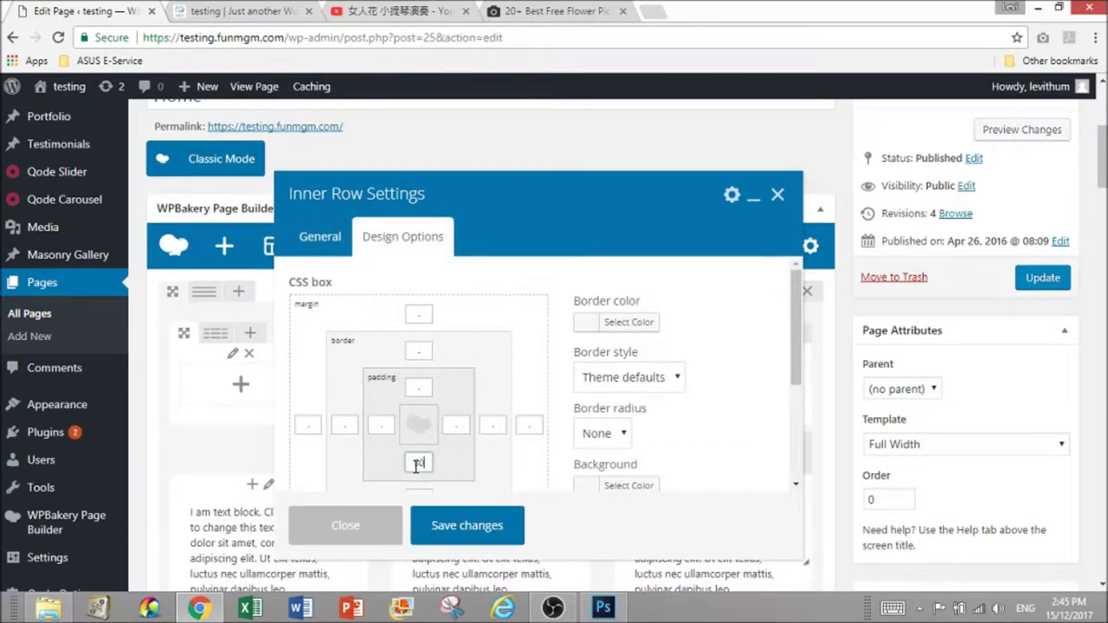
click(468, 525)
click(1012, 132)
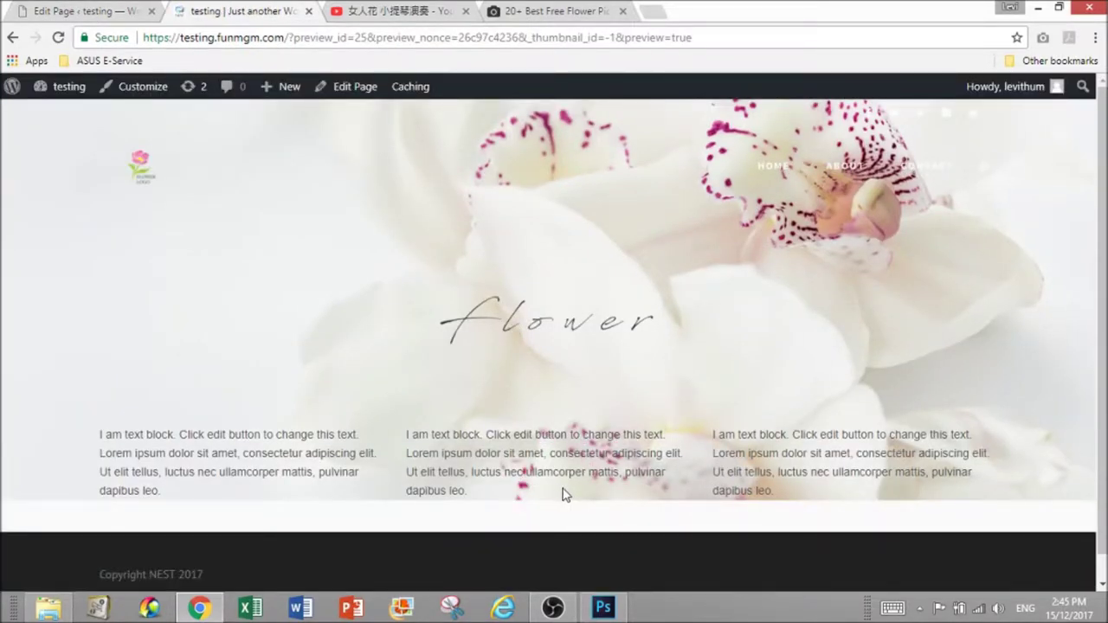
Give the three text columns' inner row a top and bottom padding of 60px, save its settings and preview the page
click(89, 9)
scroll(519, 448, down, 3)
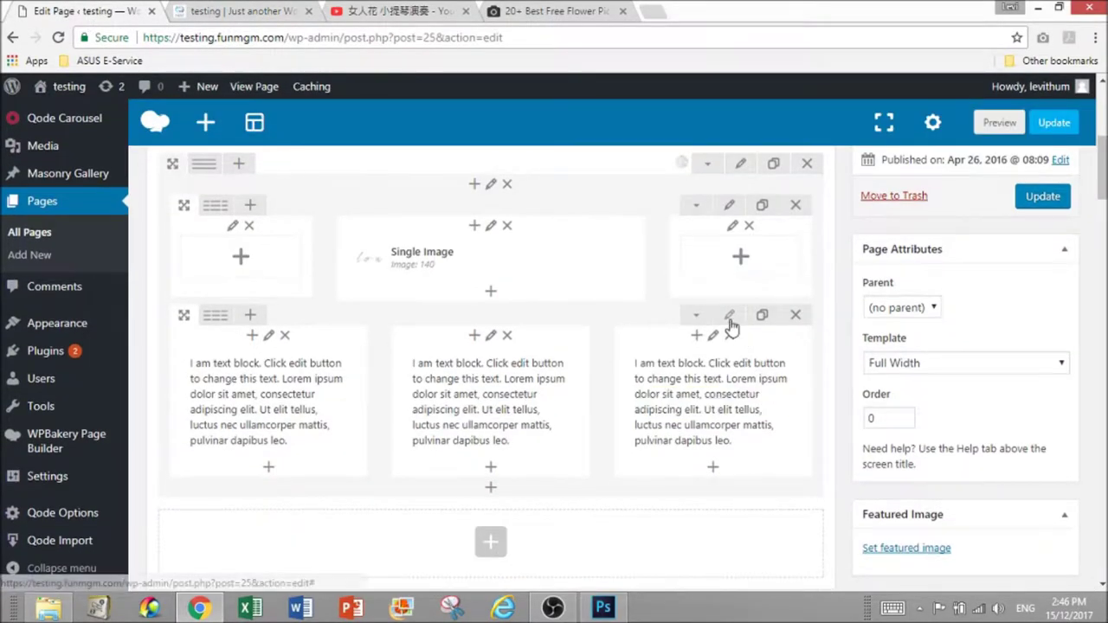
click(729, 316)
click(403, 237)
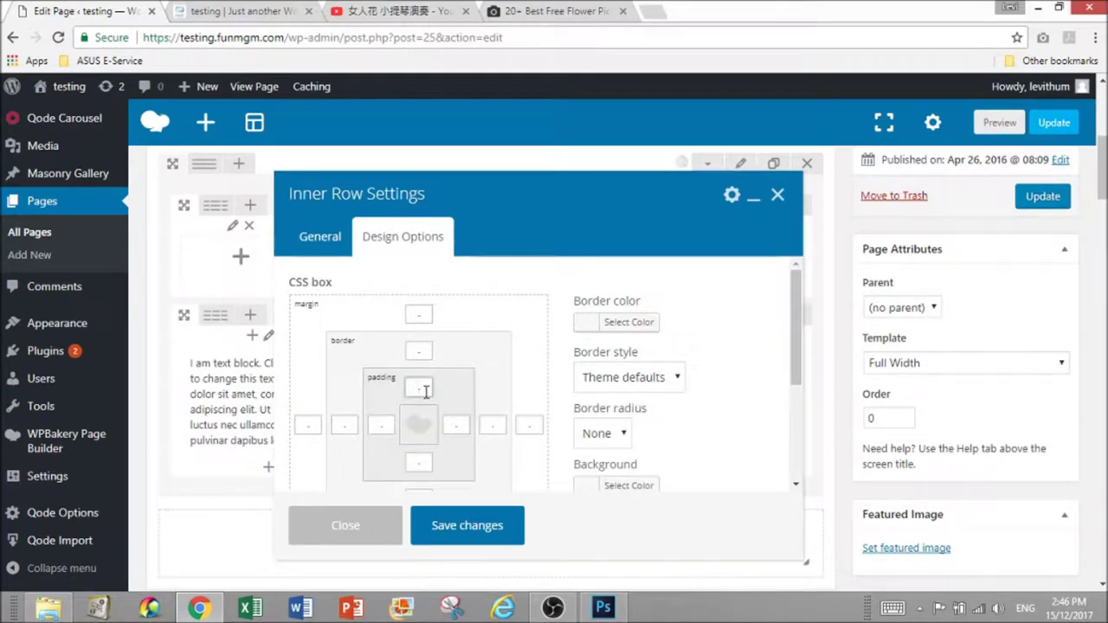
text(60)
click(421, 462)
text(6)
click(469, 527)
click(1000, 122)
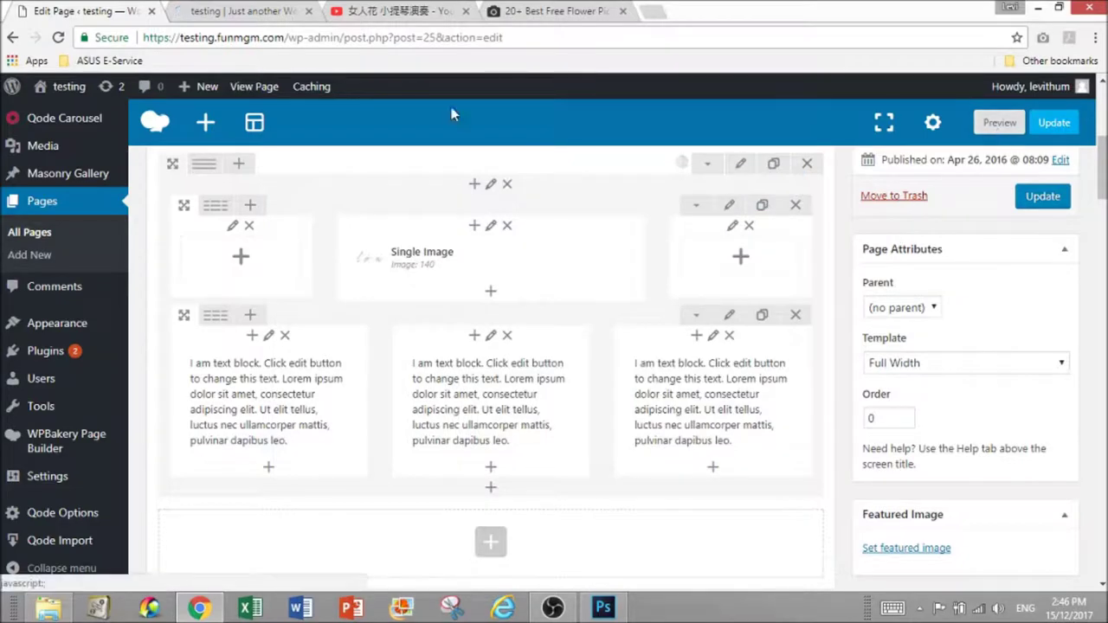
click(217, 10)
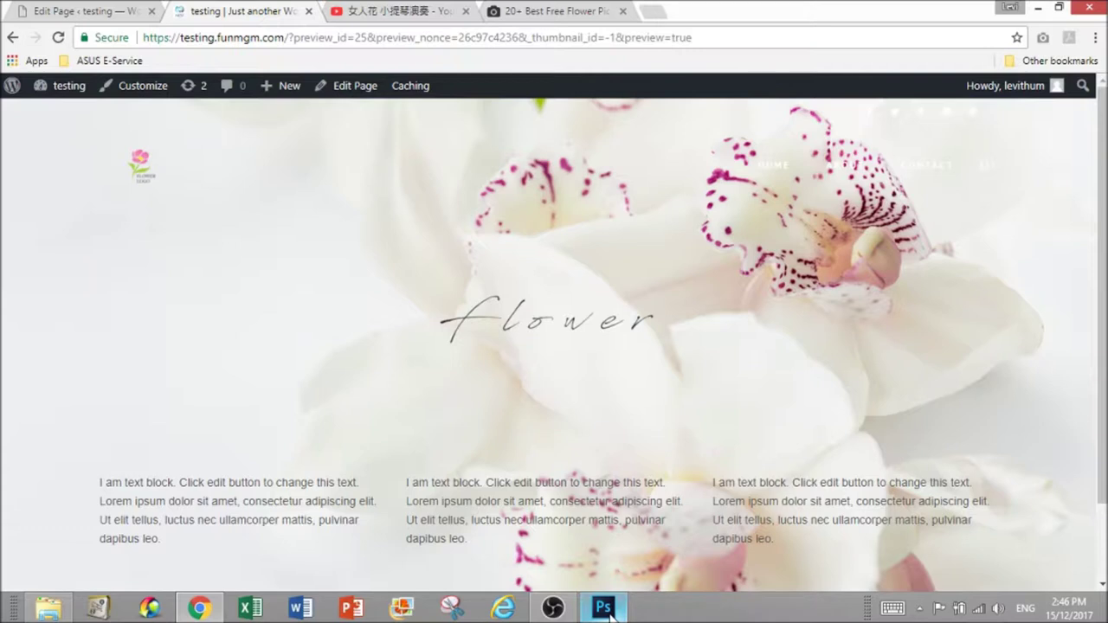
Switch to Photoshop and change the color of the "Flower" text layer to a golden brown
mouse_move(611, 614)
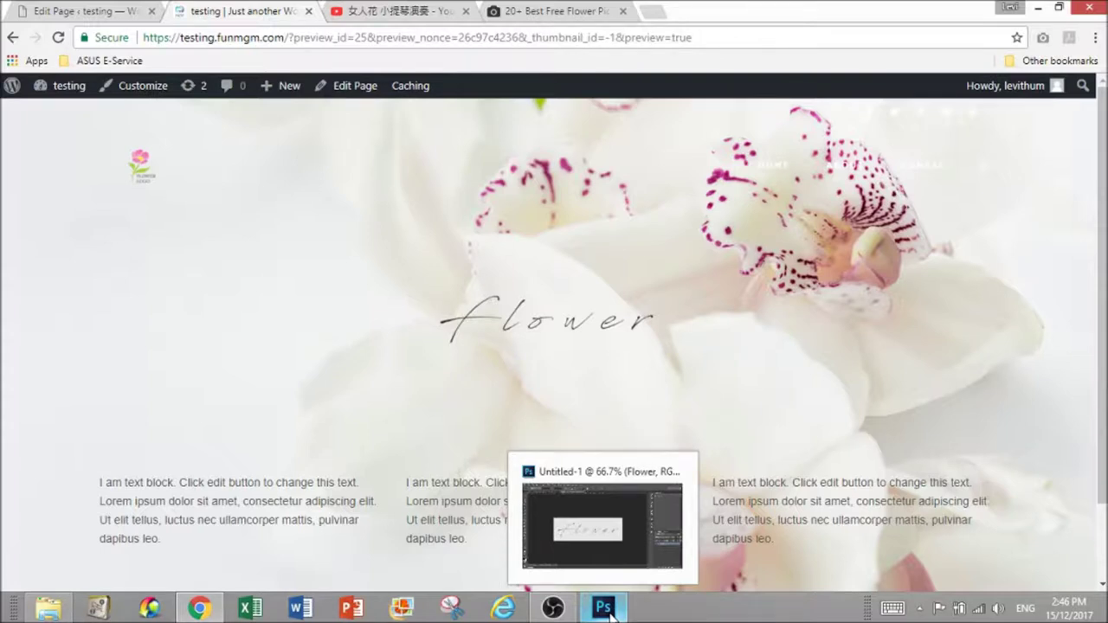
click(603, 609)
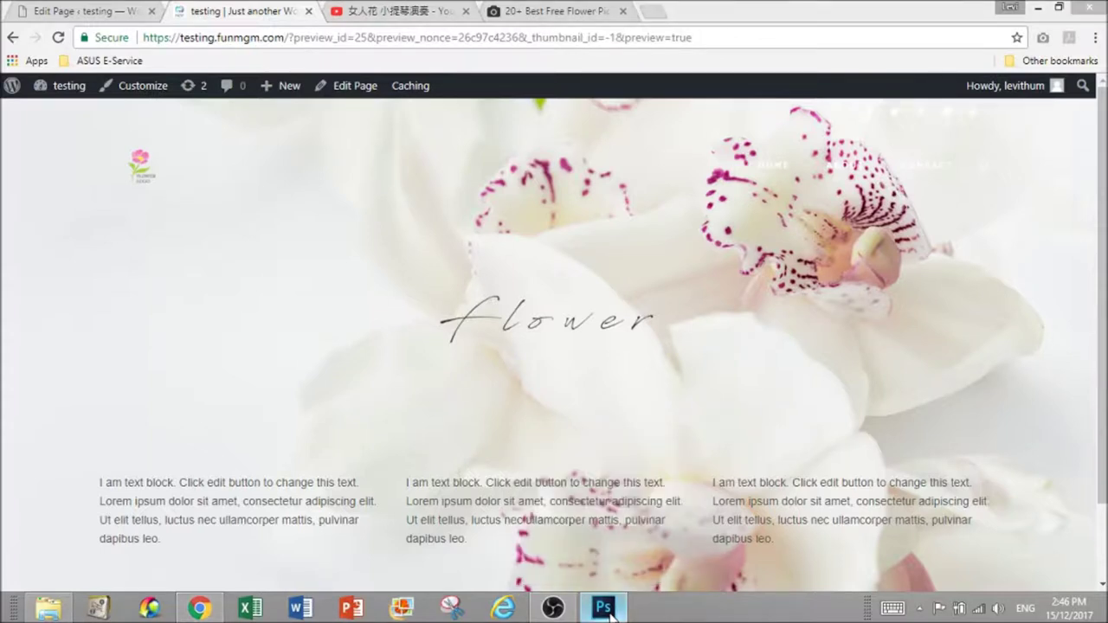
double_click(953, 421)
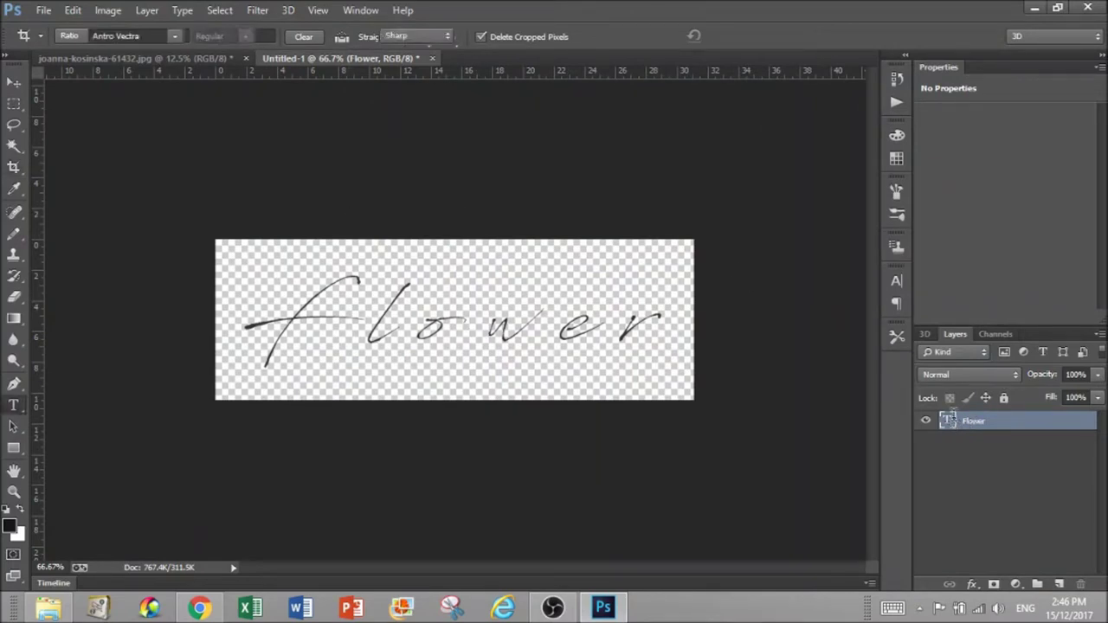
click(549, 36)
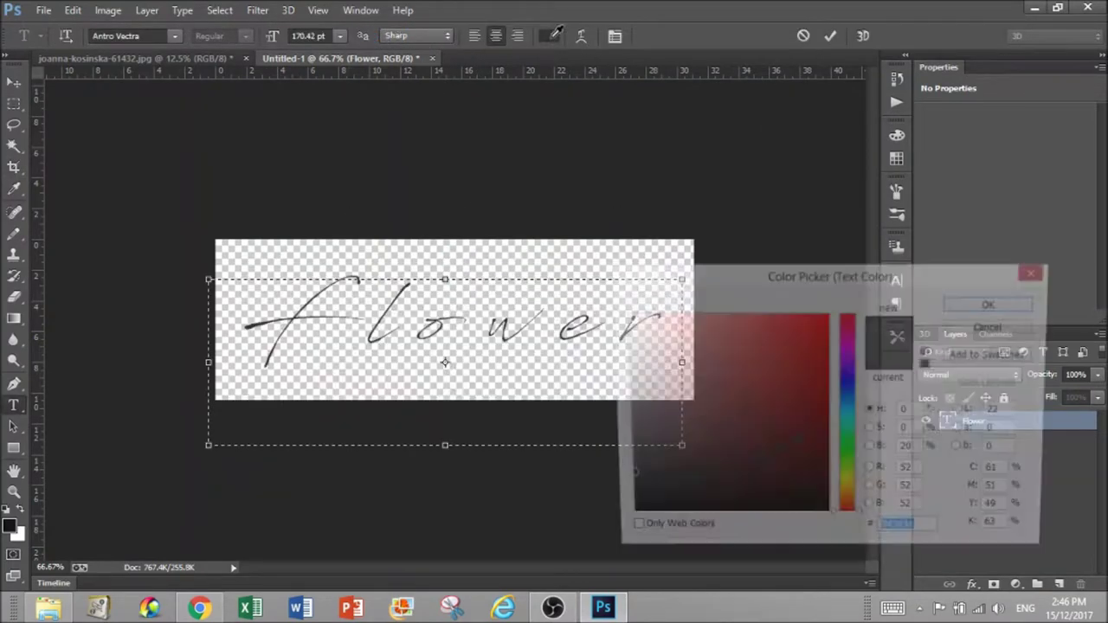
click(855, 496)
drag(767, 428, 754, 372)
click(992, 304)
click(829, 36)
key(c)
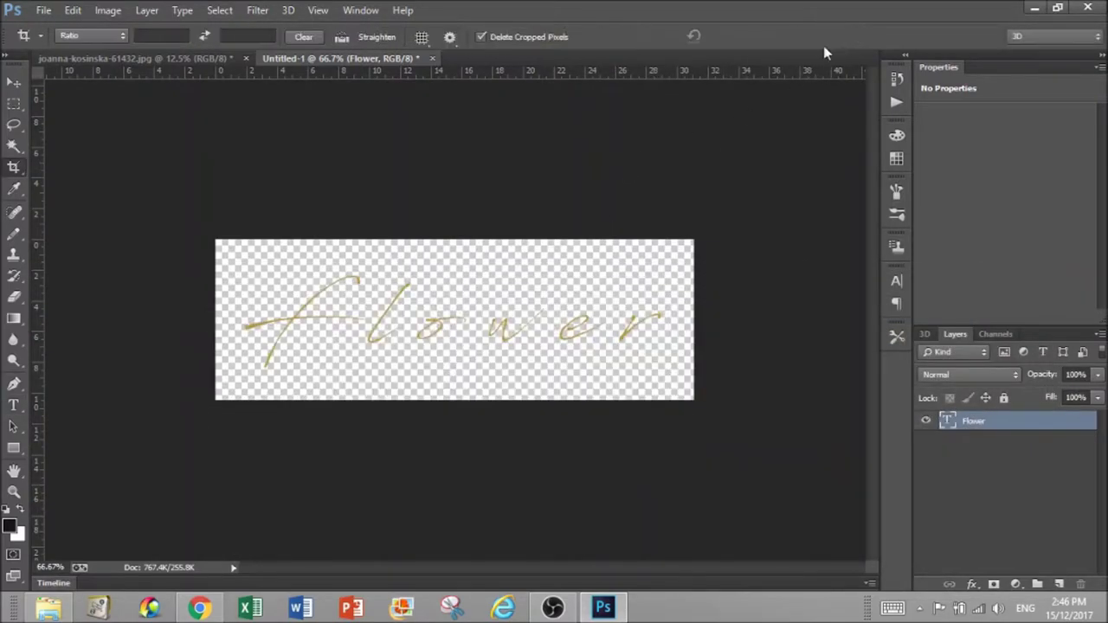
Export the recolored title for the web as a transparent PNG-24 named title-brown
click(44, 10)
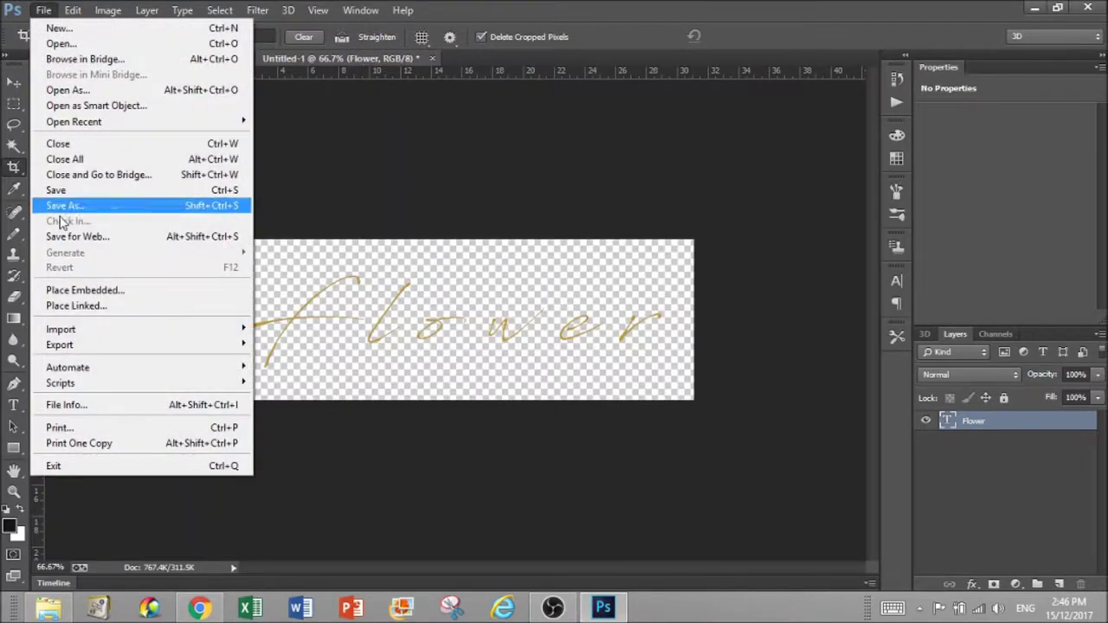
click(118, 240)
click(683, 573)
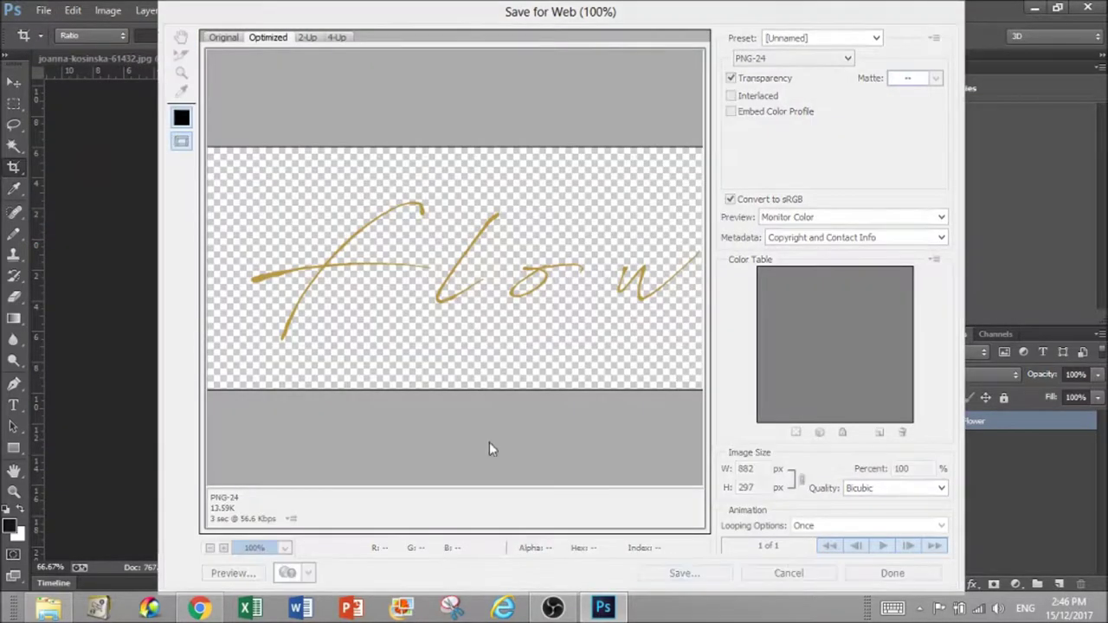
text(title)
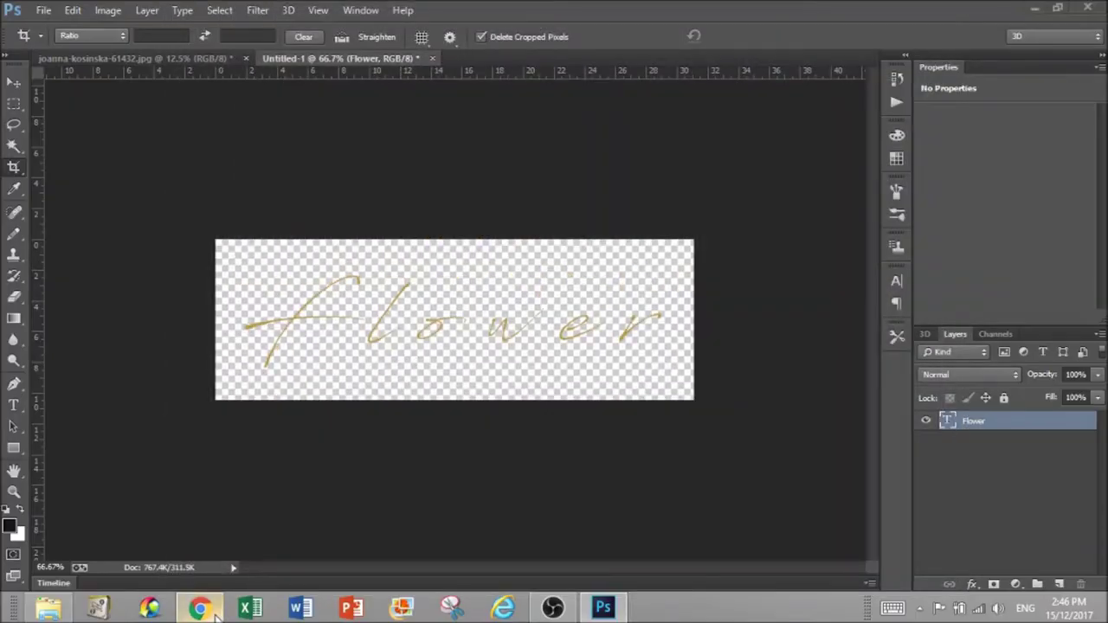
Switch back to the page editor in Chrome and replace the title's single image with title-brown.png, uploaded from the desktop
click(200, 608)
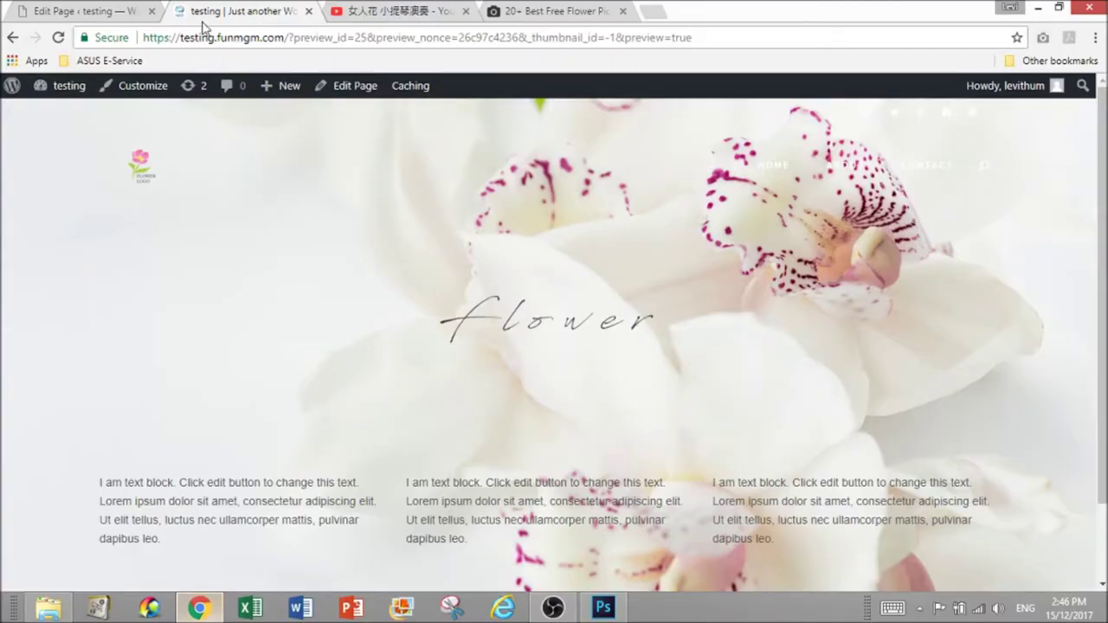
click(102, 11)
click(511, 259)
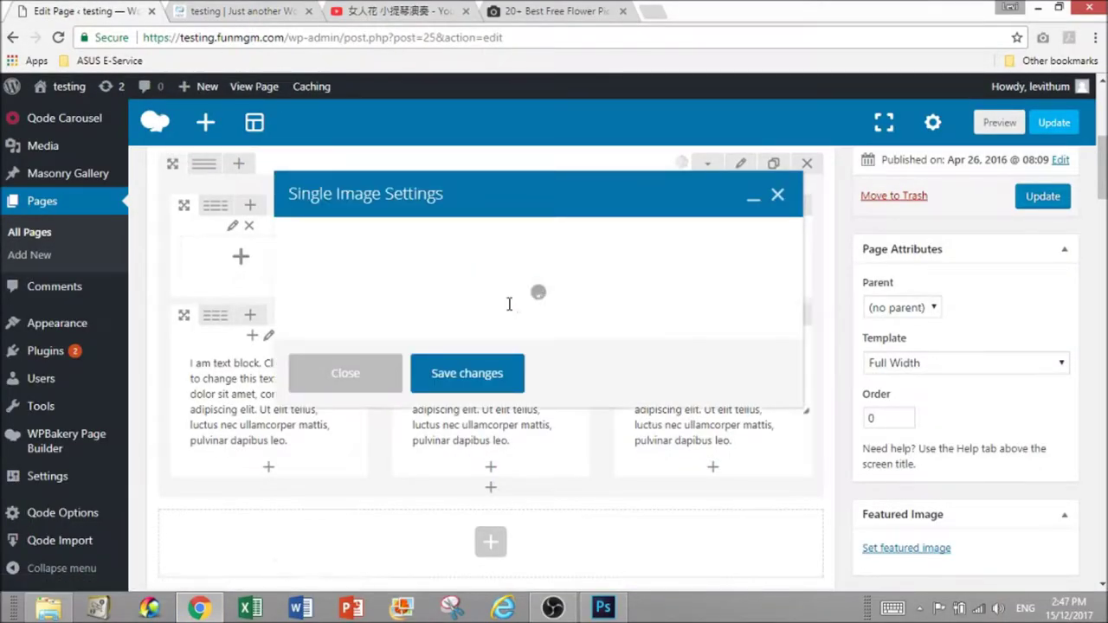
scroll(373, 347, down, 1)
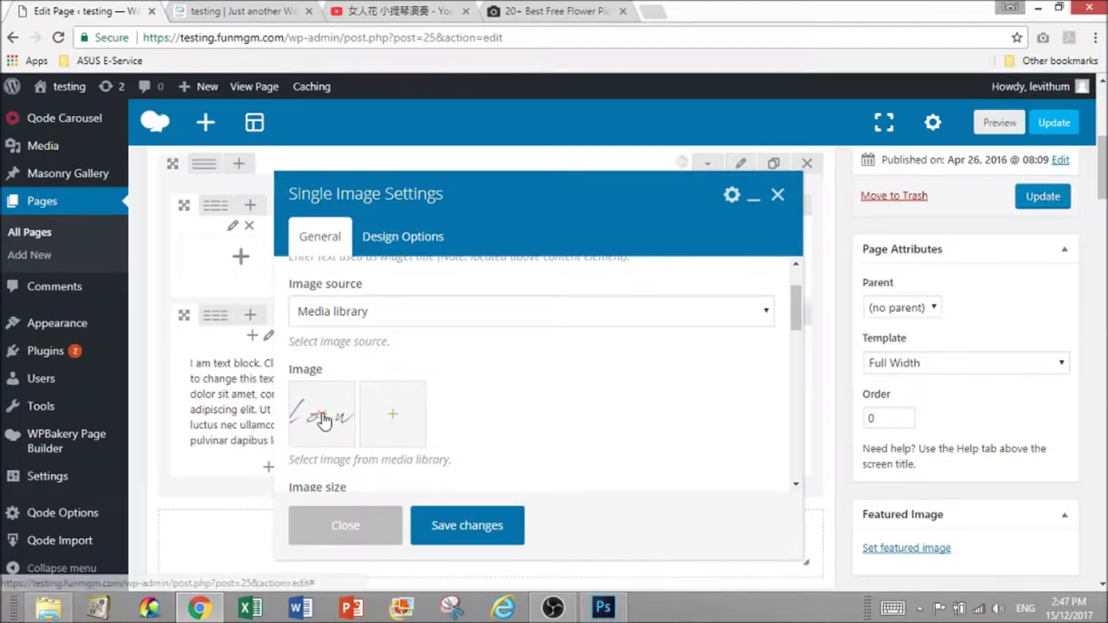
click(322, 418)
key(super+d)
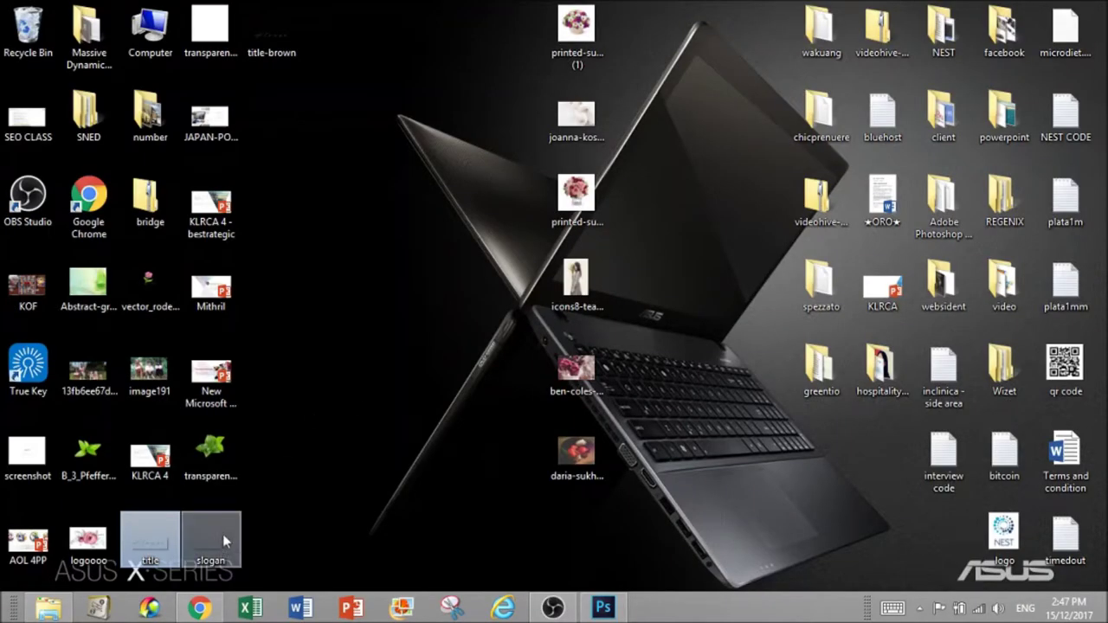
drag(271, 34, 373, 382)
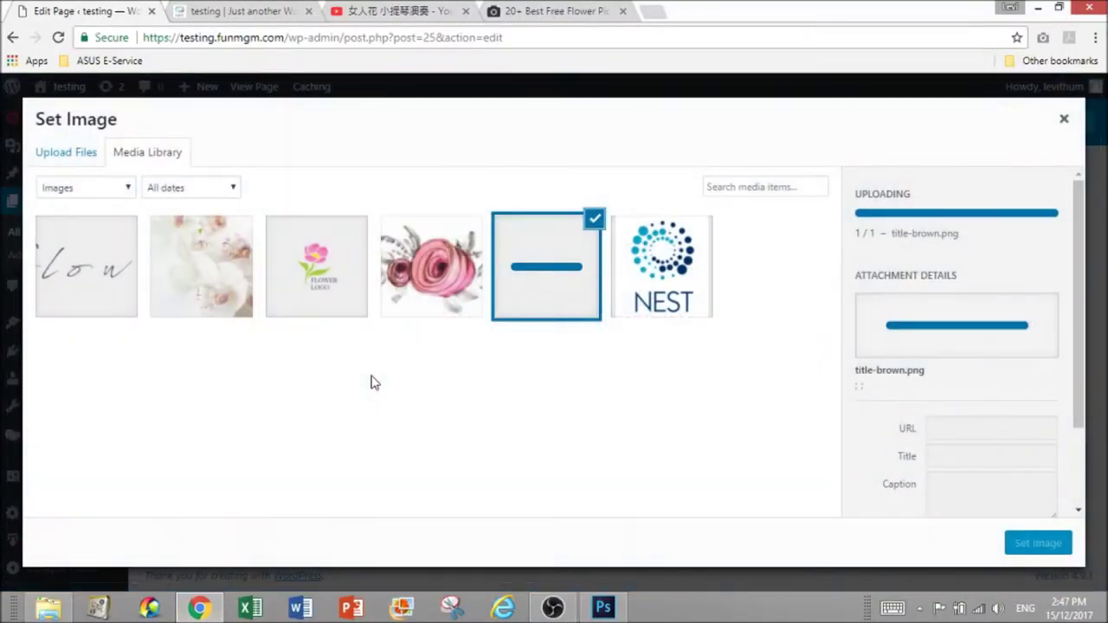
click(390, 11)
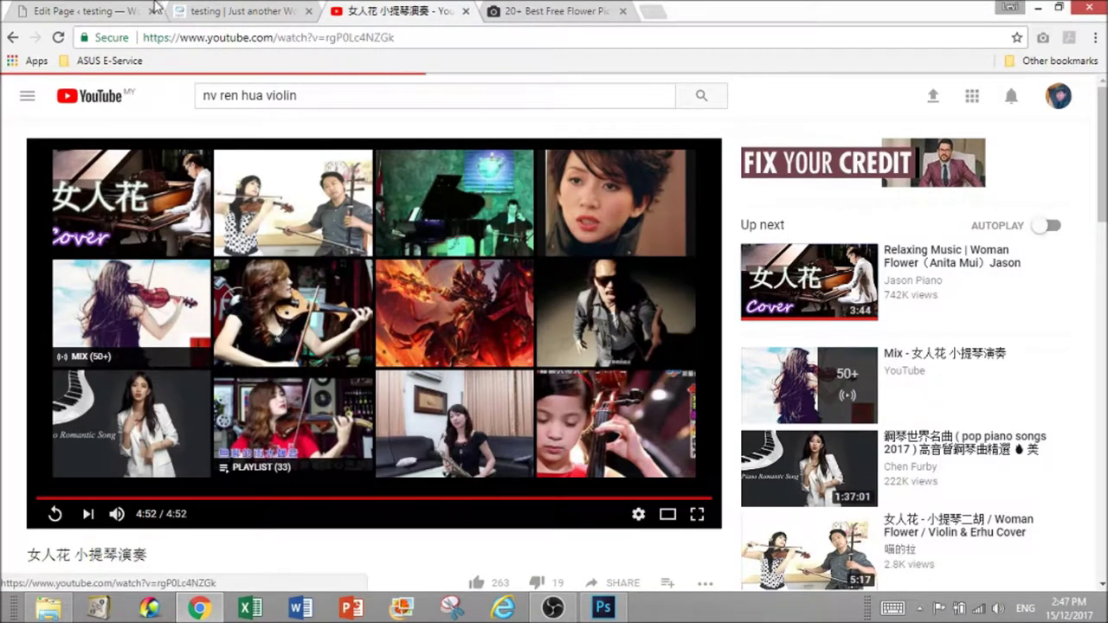
click(160, 8)
click(1039, 544)
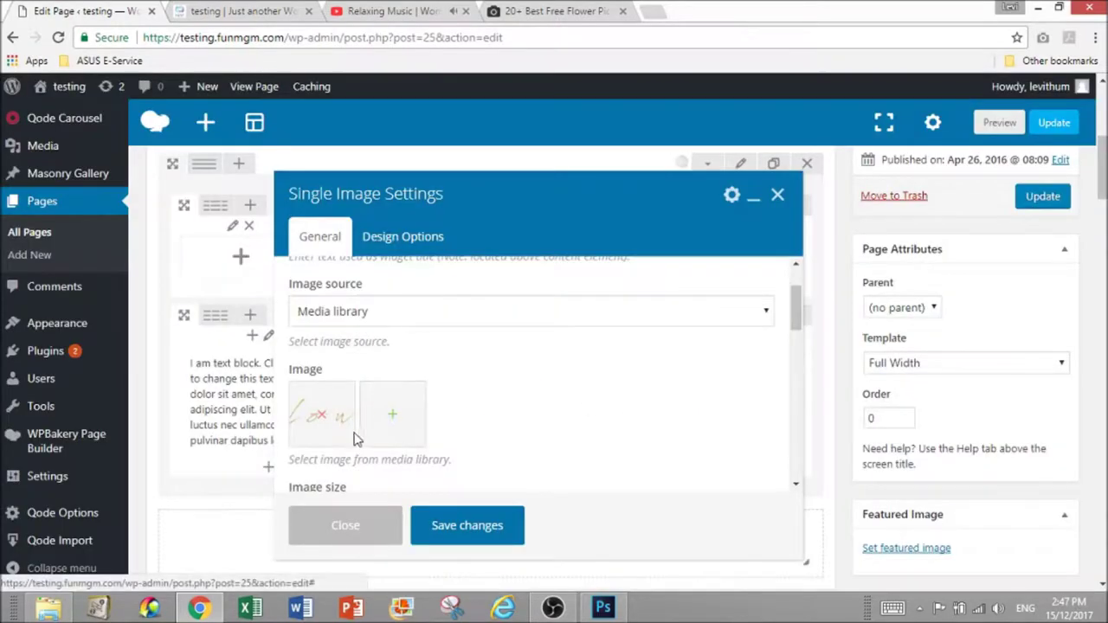
Set the title image's size to large and save its settings
scroll(353, 439, down, 1)
double_click(342, 432)
text(lar)
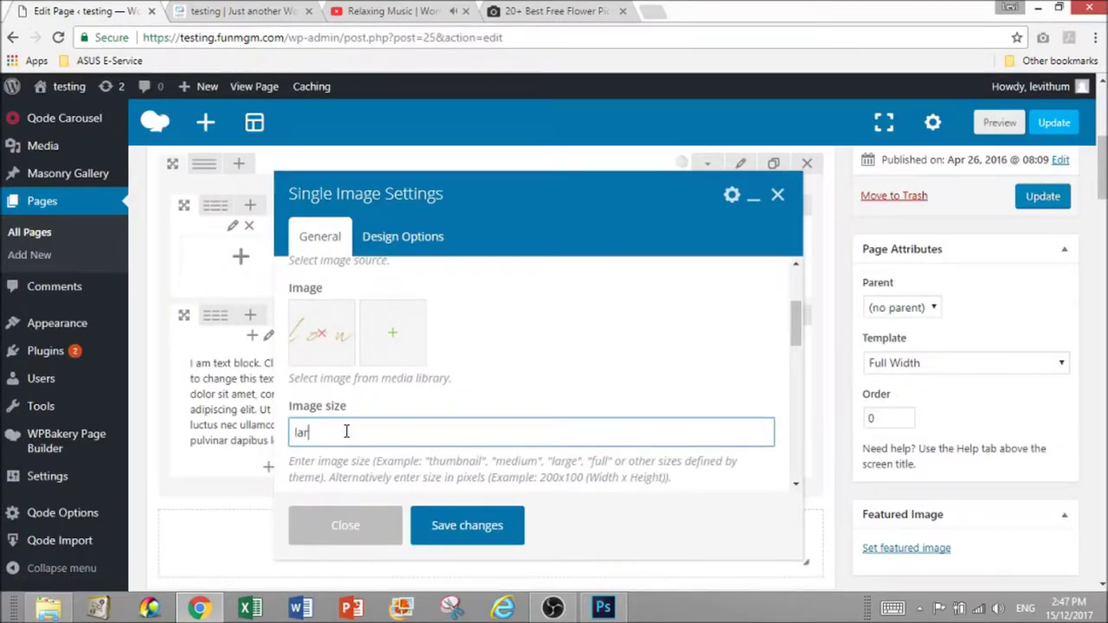
text(ge)
click(482, 530)
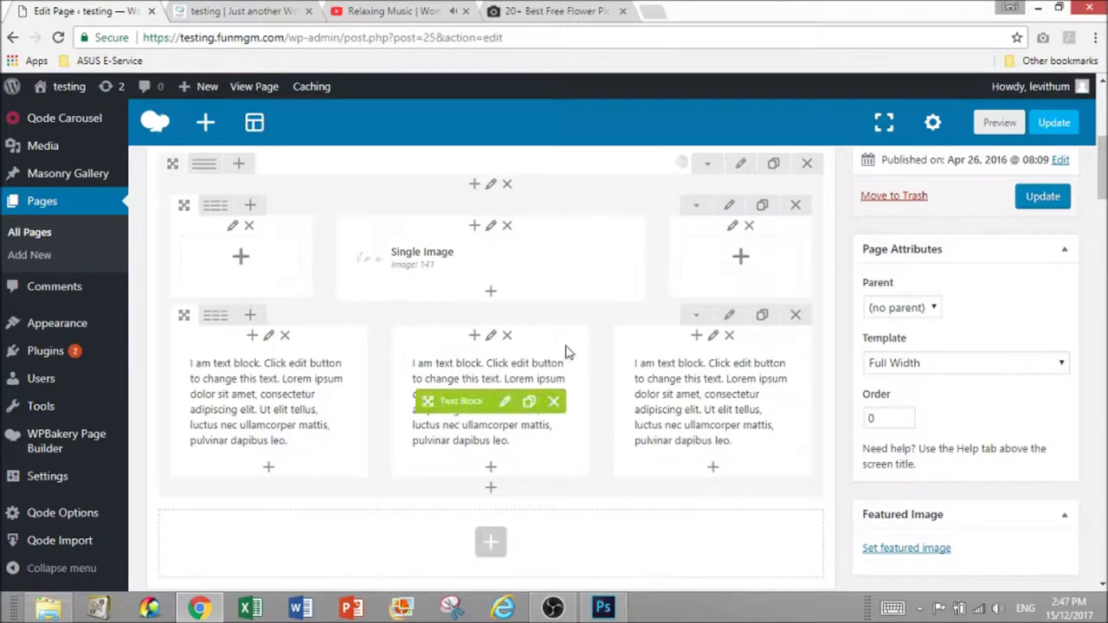
Set the title image's inner row type to In Grid, save its settings and preview the page
click(735, 210)
scroll(430, 383, down, 3)
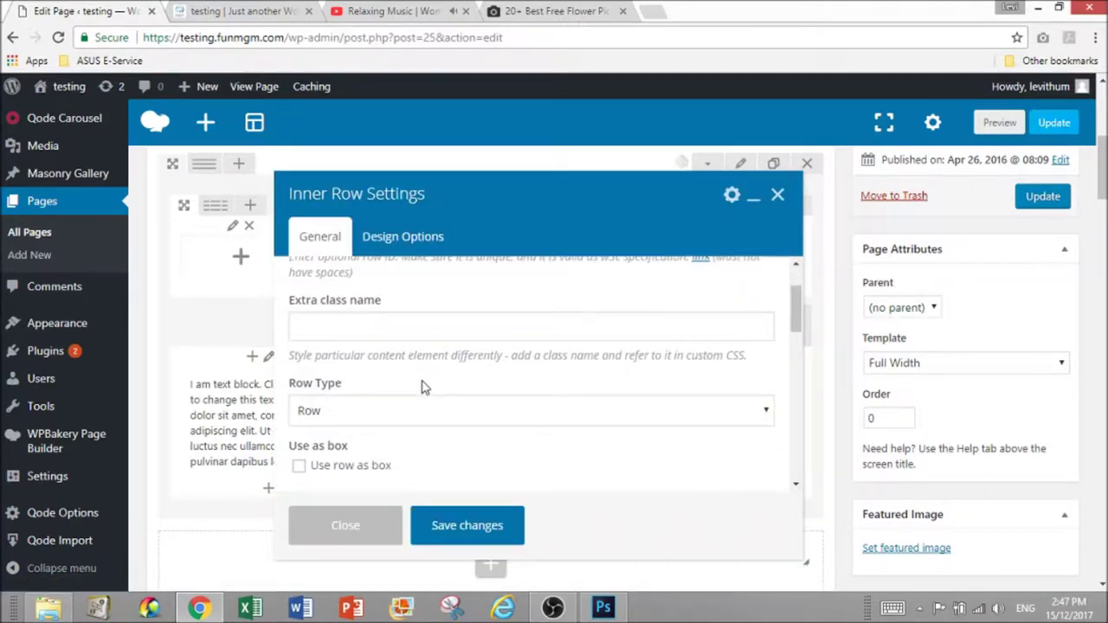
click(378, 445)
click(378, 497)
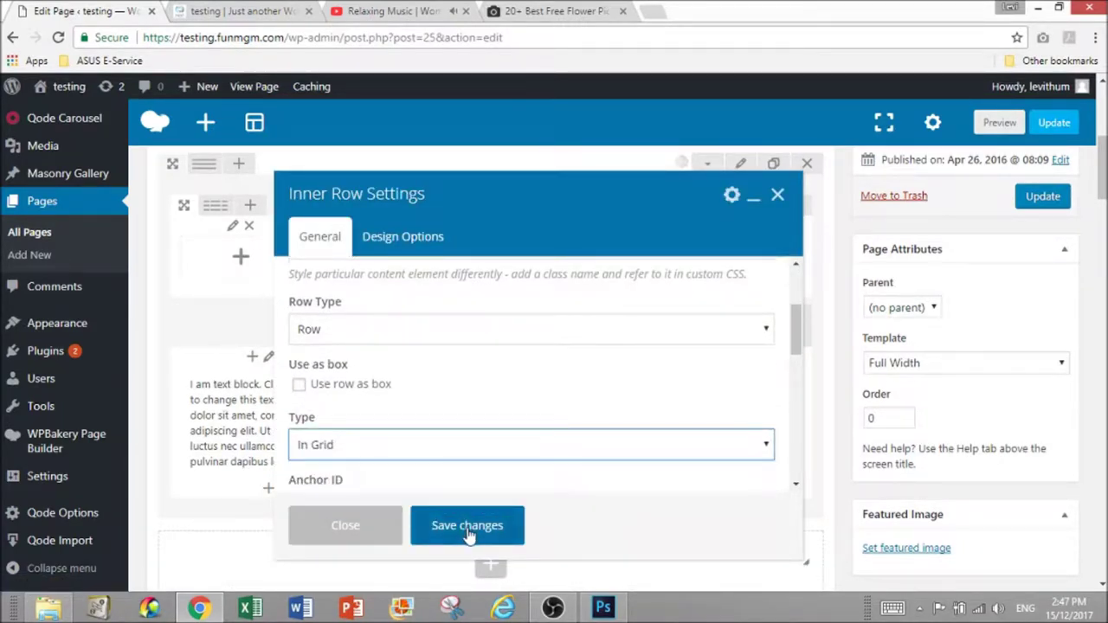
click(467, 525)
click(238, 10)
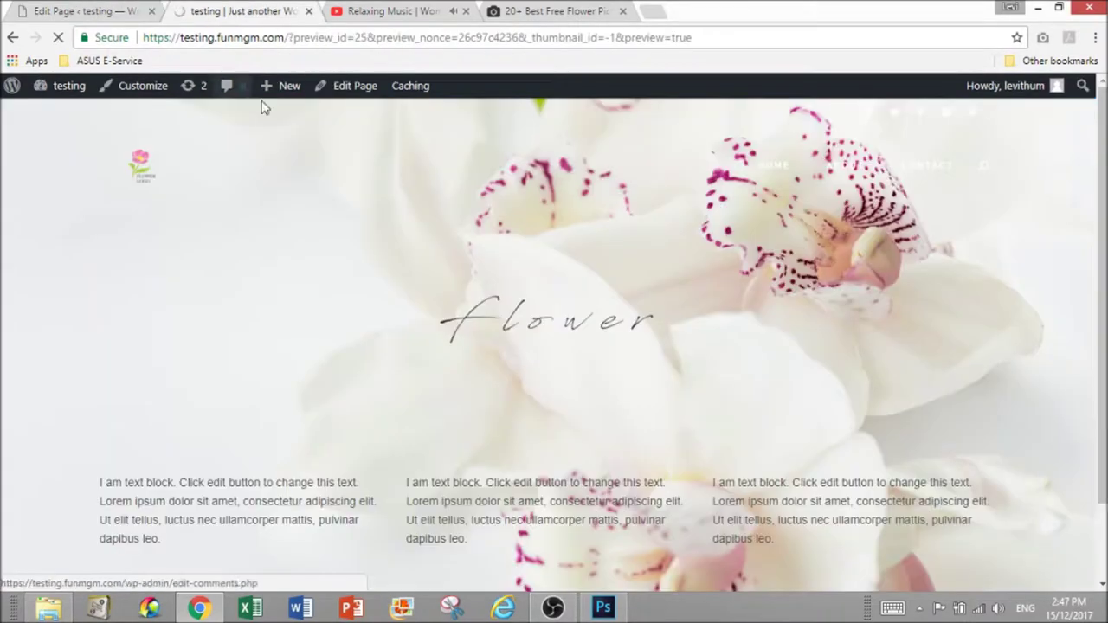
click(394, 11)
click(678, 452)
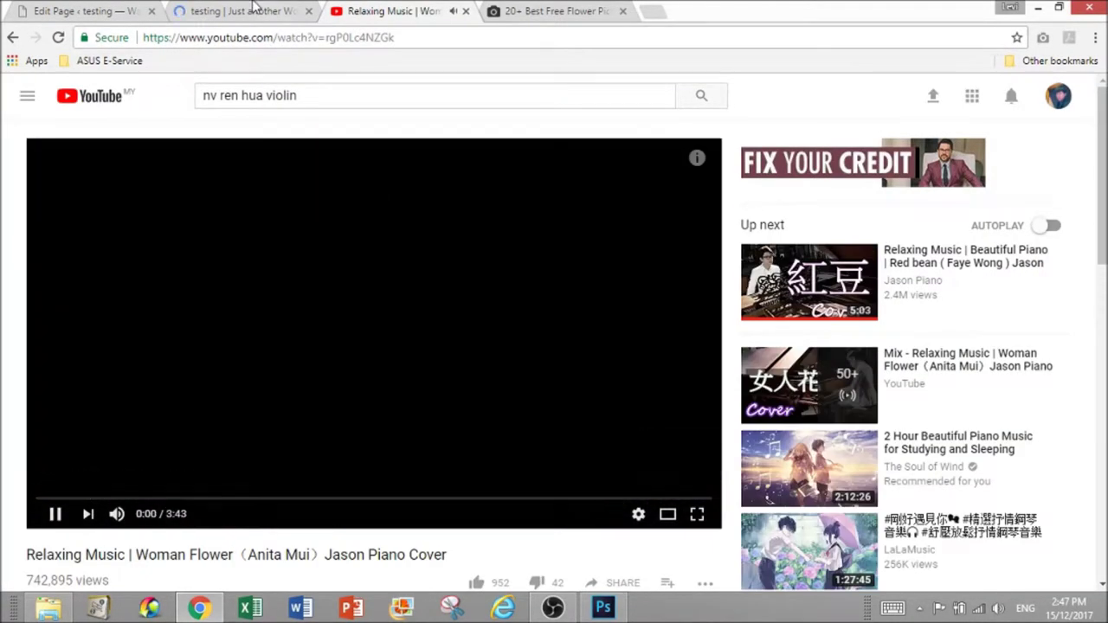
click(242, 10)
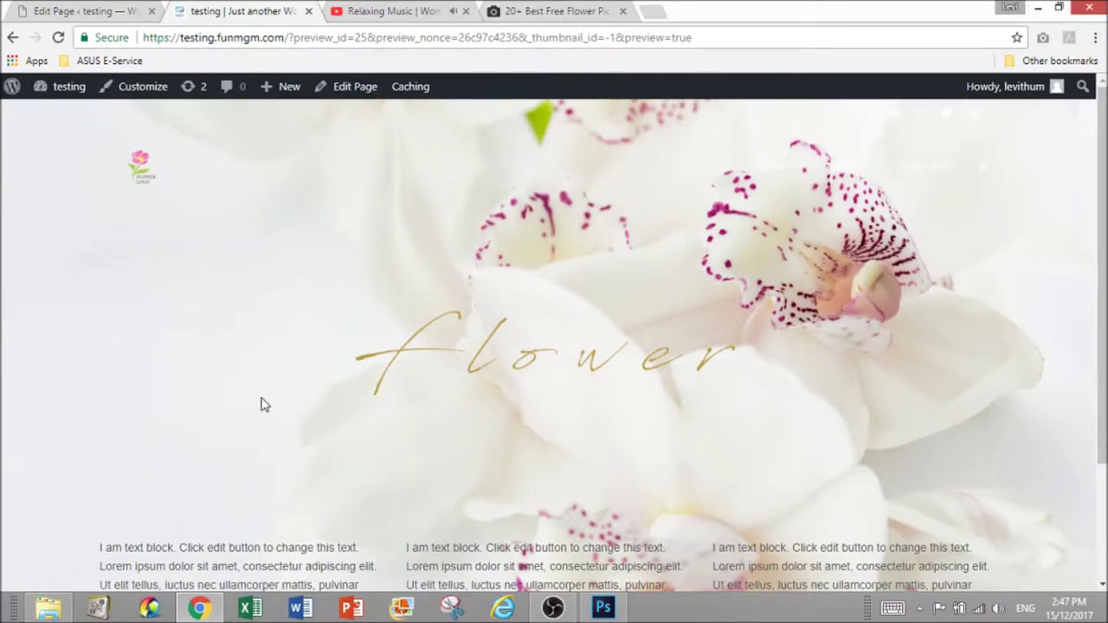
Delete the title's single image from the middle column of the upper inner row and preview the page
click(100, 8)
mouse_move(504, 275)
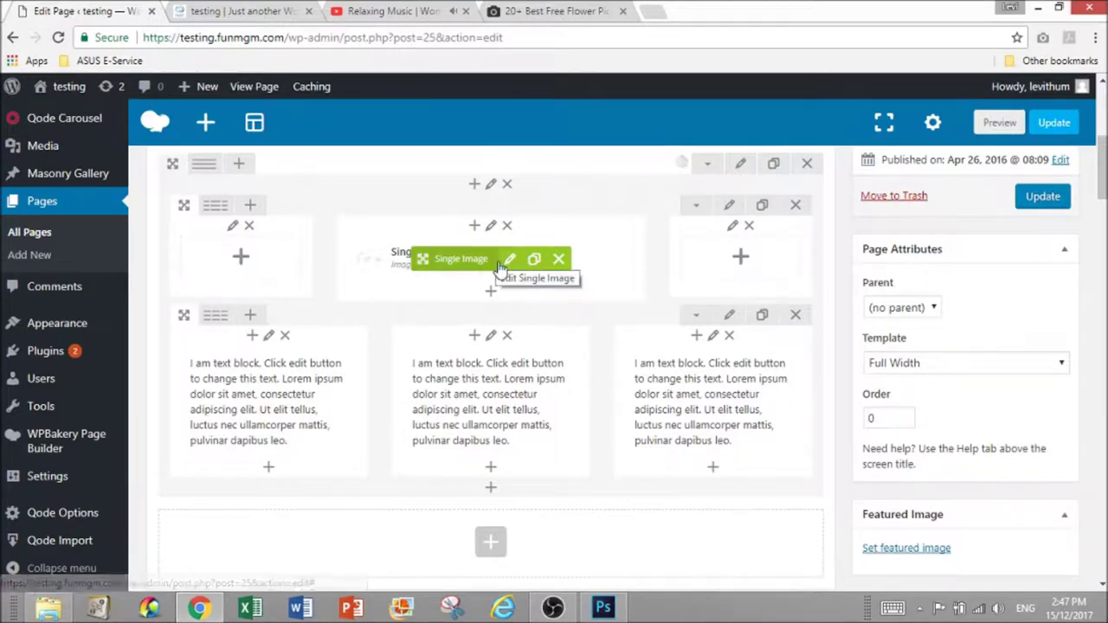
click(559, 260)
click(619, 129)
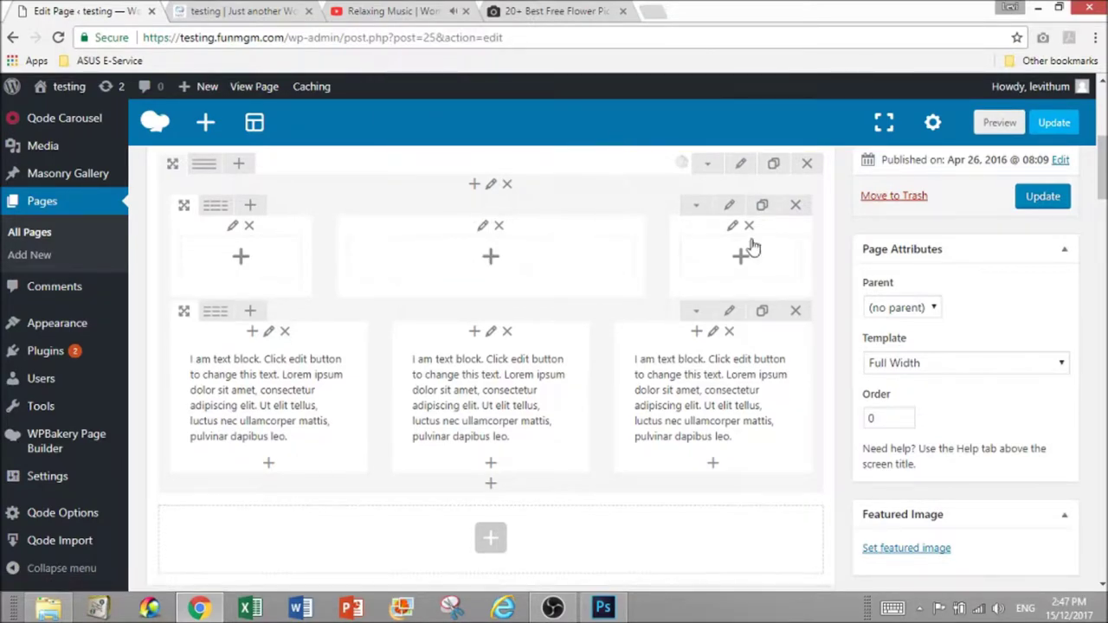
click(1000, 122)
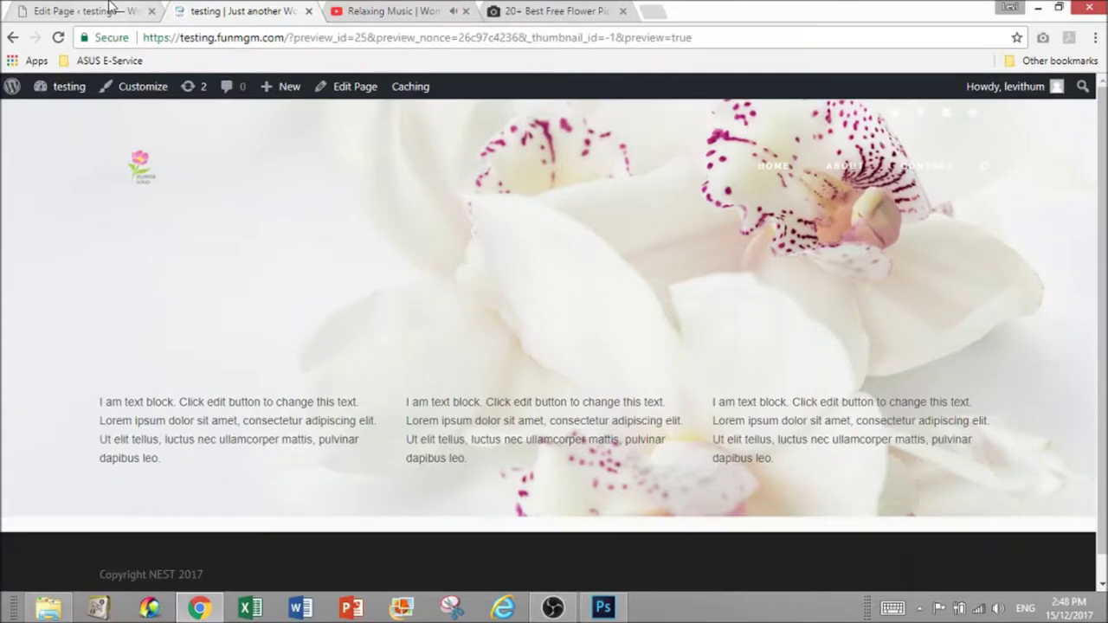
Check the top and bottom padding of the text columns' inner row and save its settings
click(78, 10)
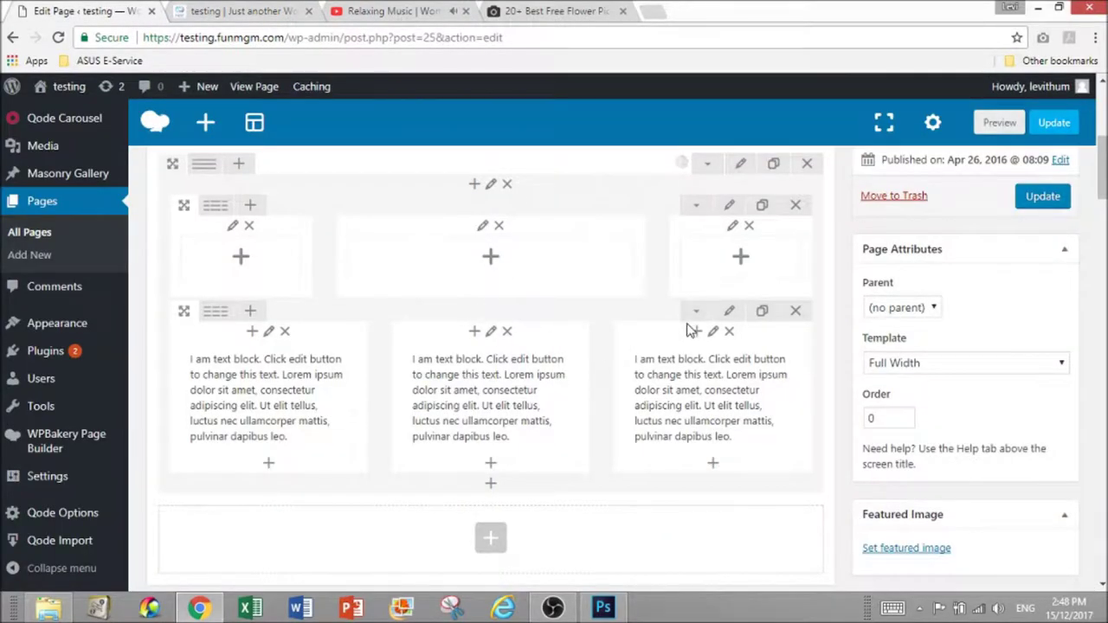
click(730, 312)
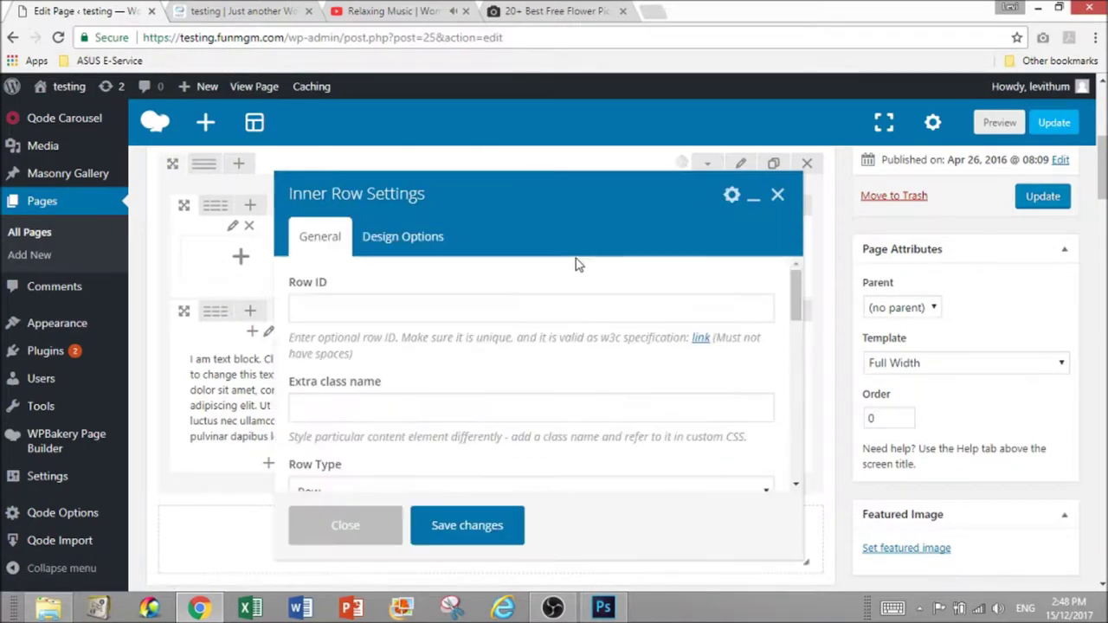
click(402, 236)
double_click(416, 391)
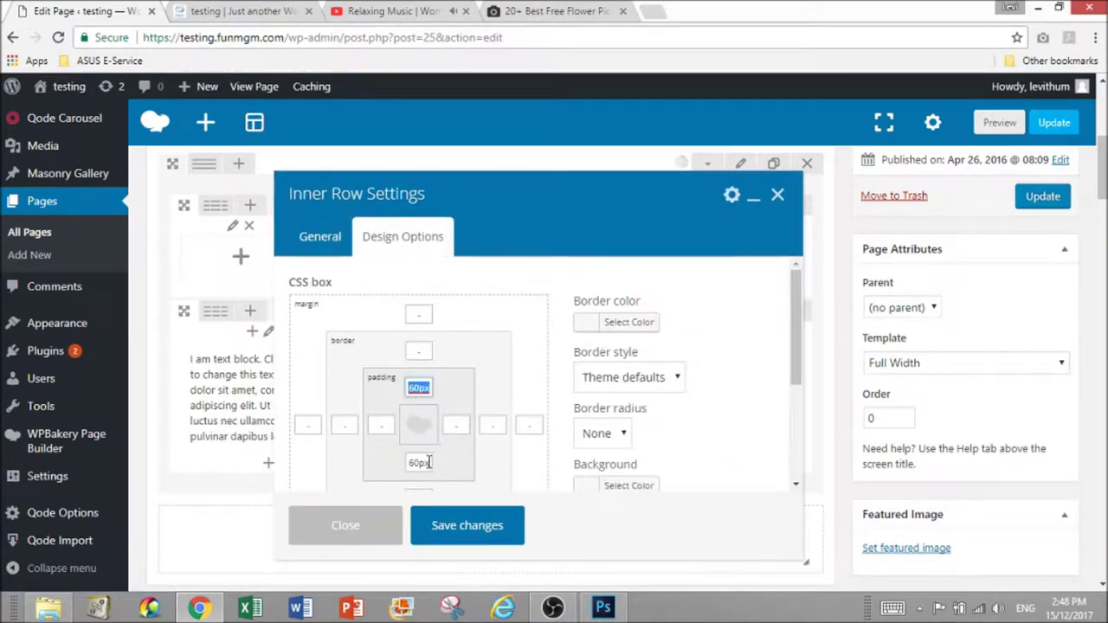
click(469, 526)
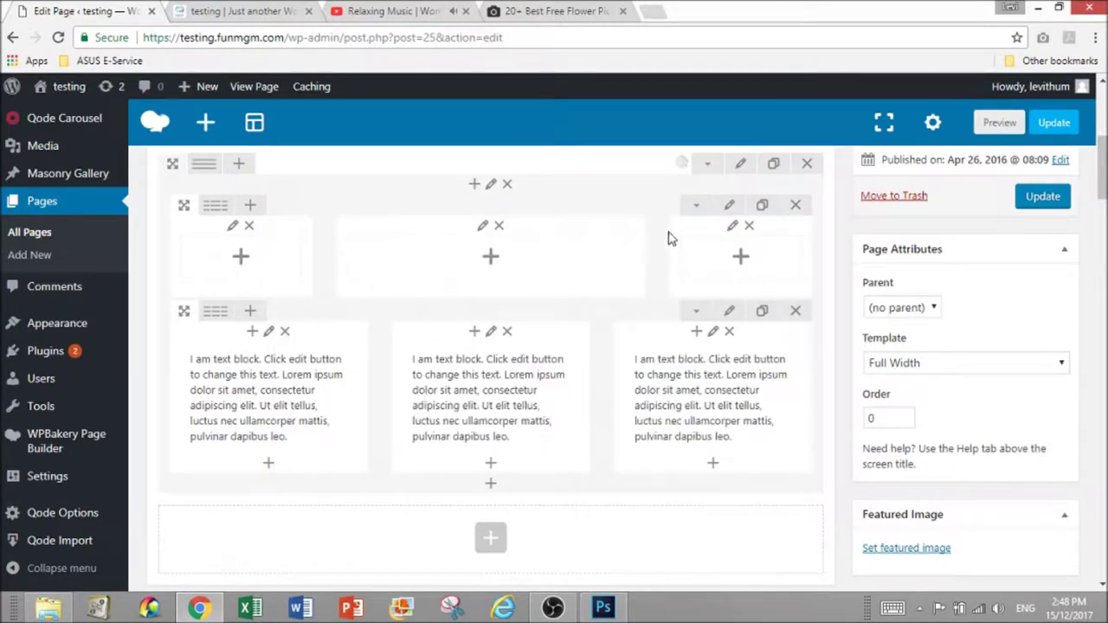
Check the padding of the upper inner row, save its settings and preview the page
click(730, 205)
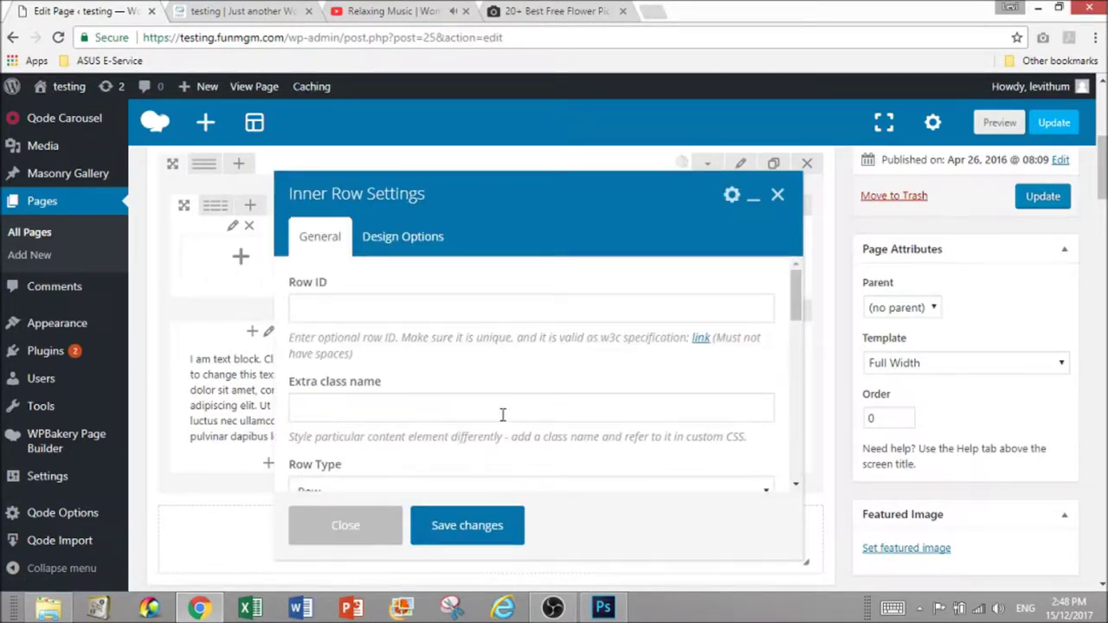
click(400, 248)
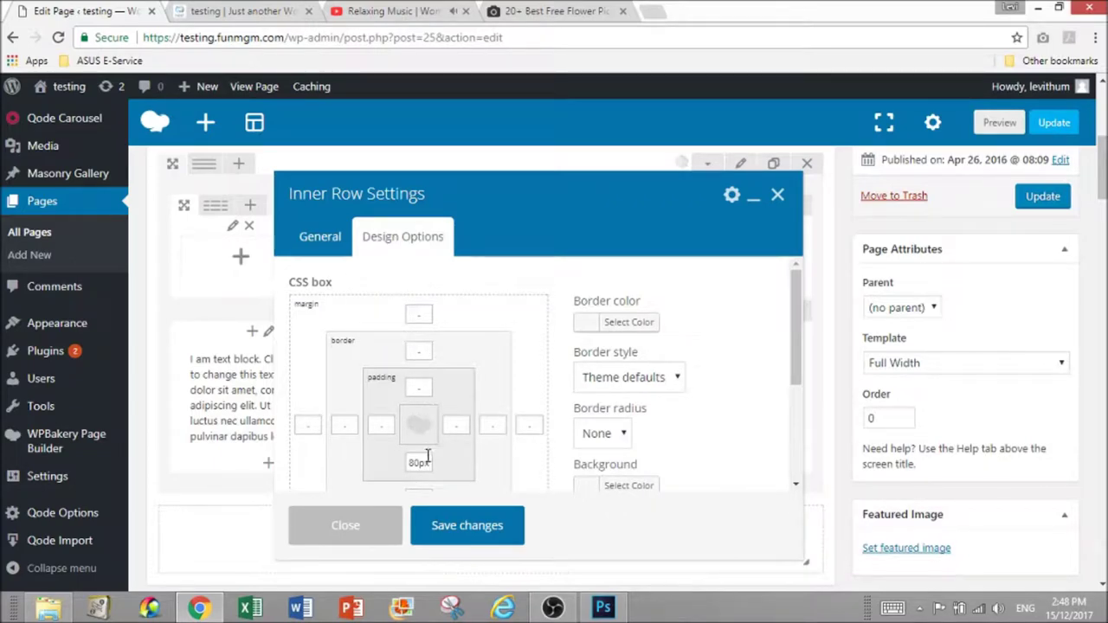
click(476, 520)
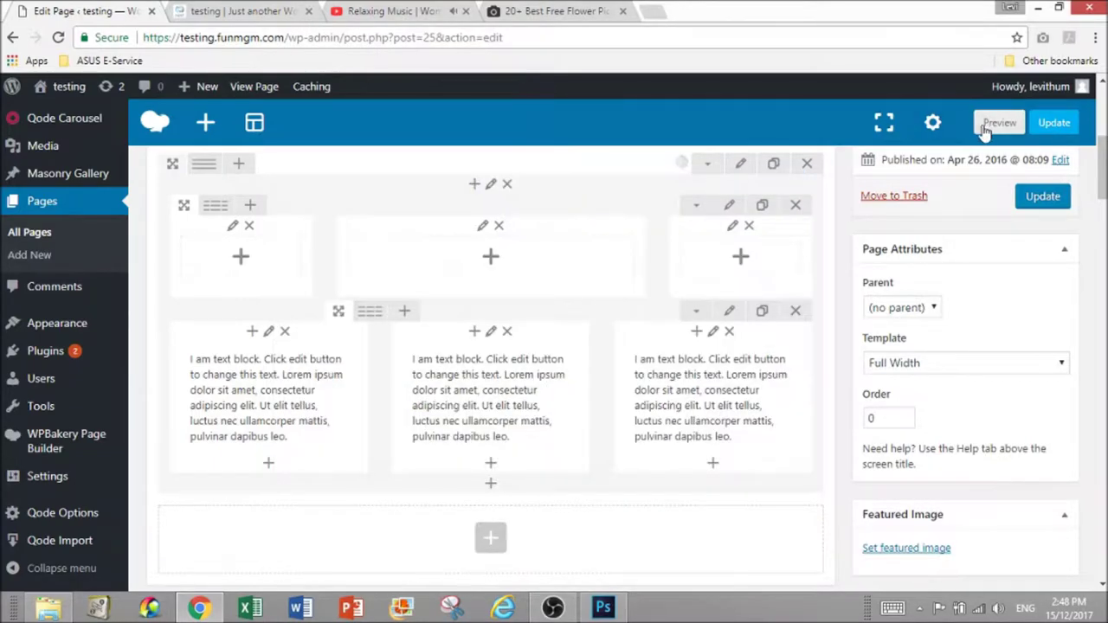
click(999, 122)
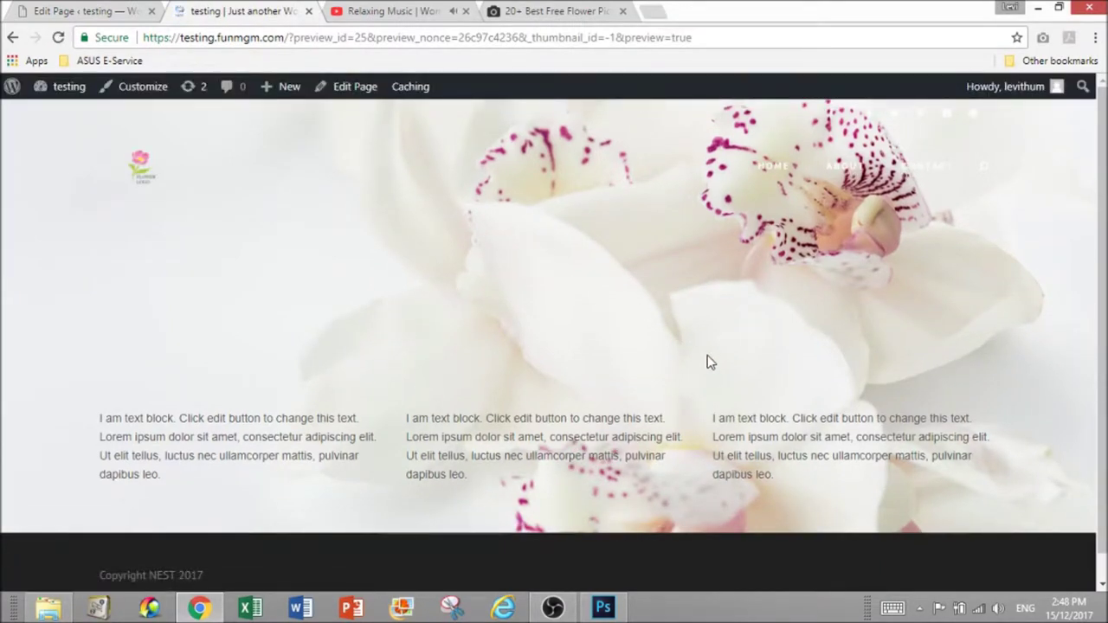
Set the upper inner row's bottom padding to 130, save its settings and preview the page
click(97, 7)
click(730, 206)
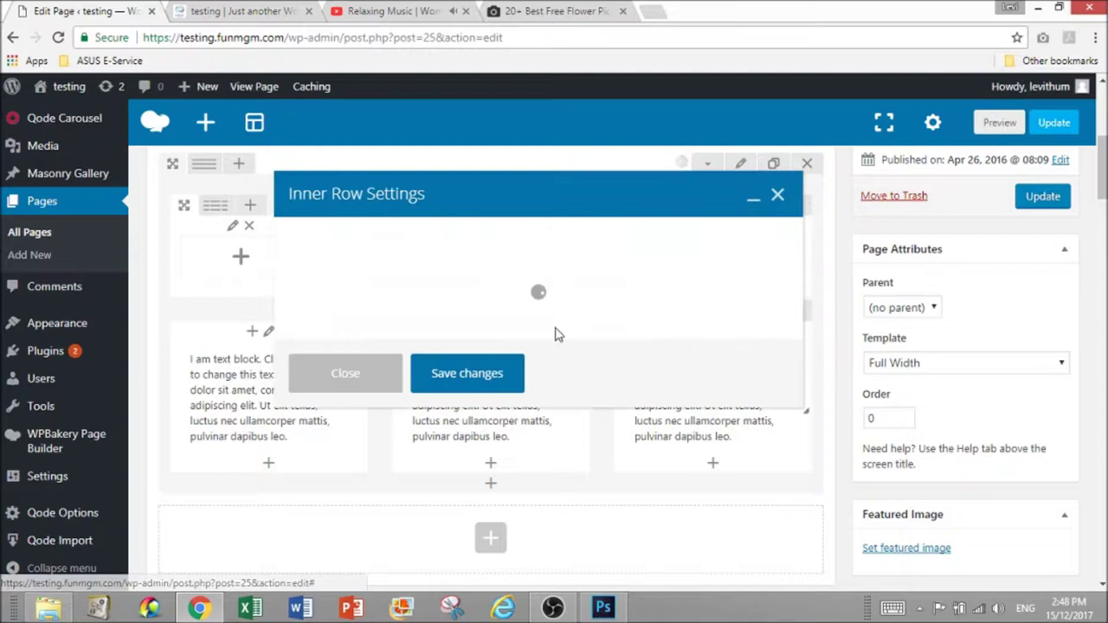
click(397, 237)
double_click(419, 465)
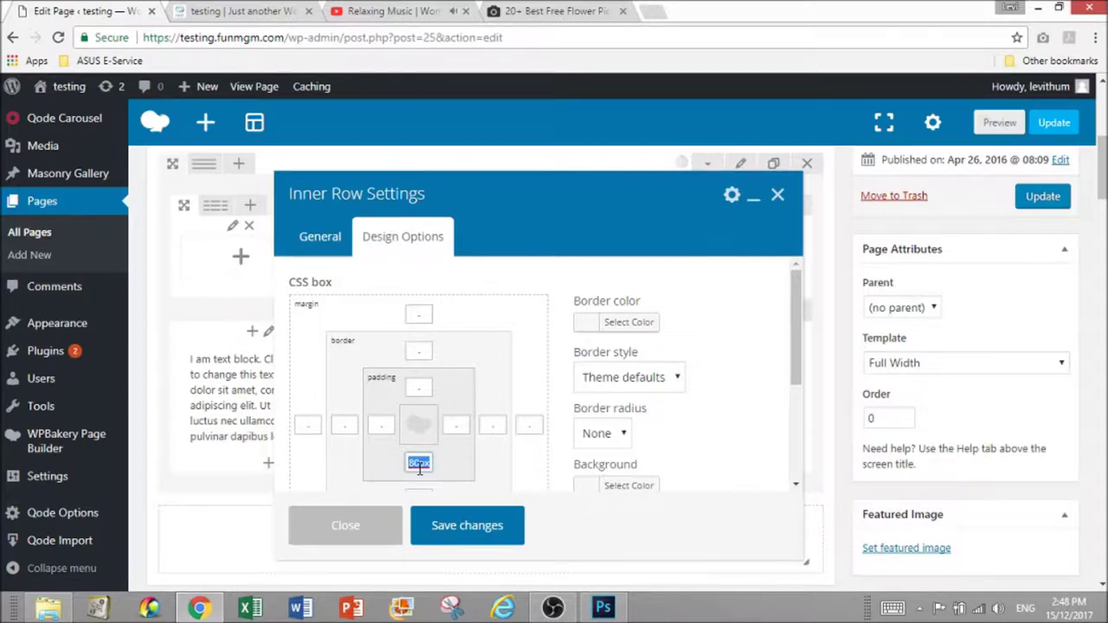
key(BackSpace)
text(130)
click(478, 533)
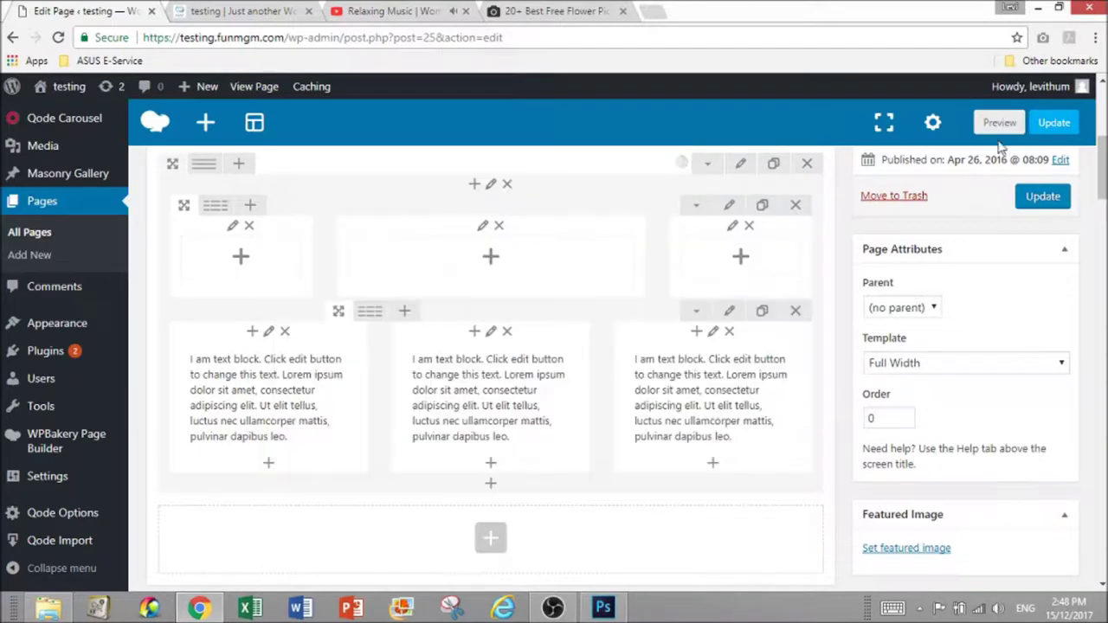
click(272, 10)
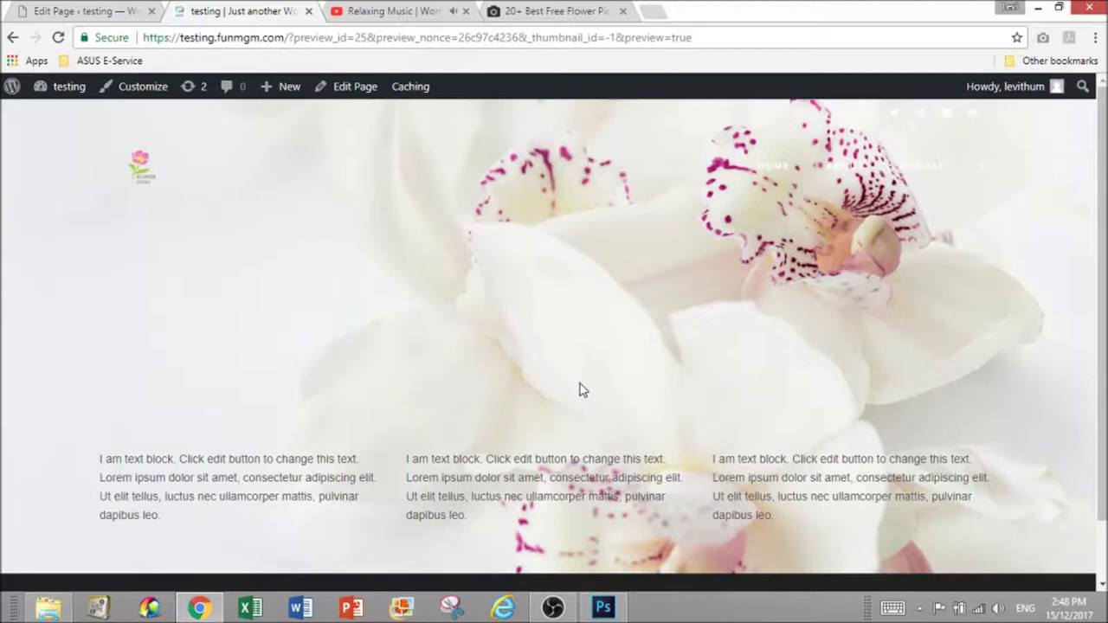
click(112, 7)
click(213, 9)
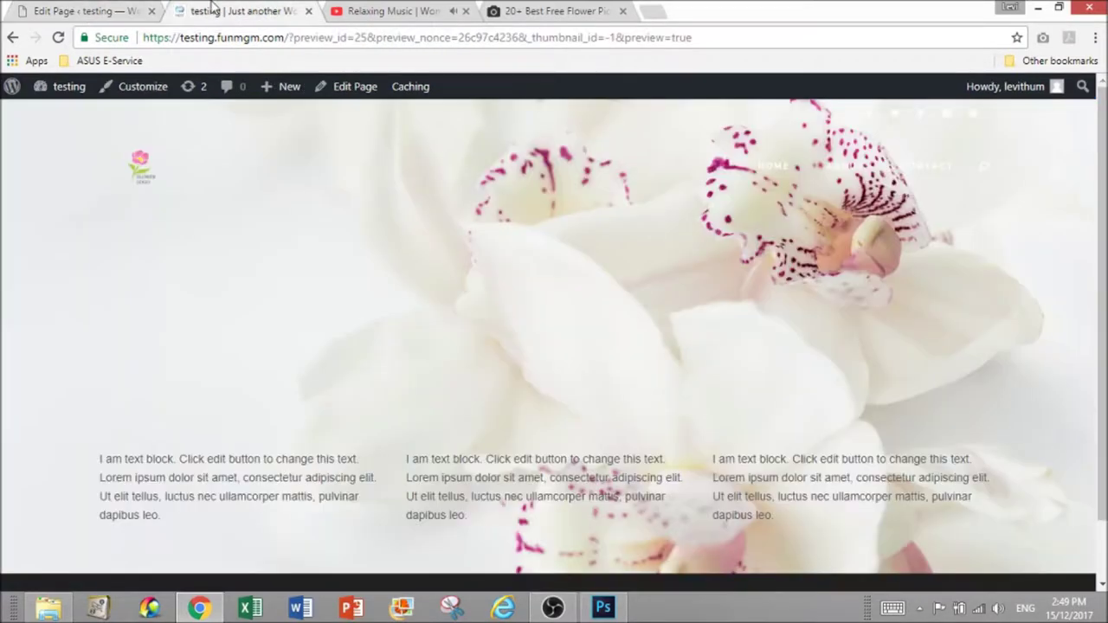
Add a separator to the first text column with type Small and position Left, and save its settings
click(95, 9)
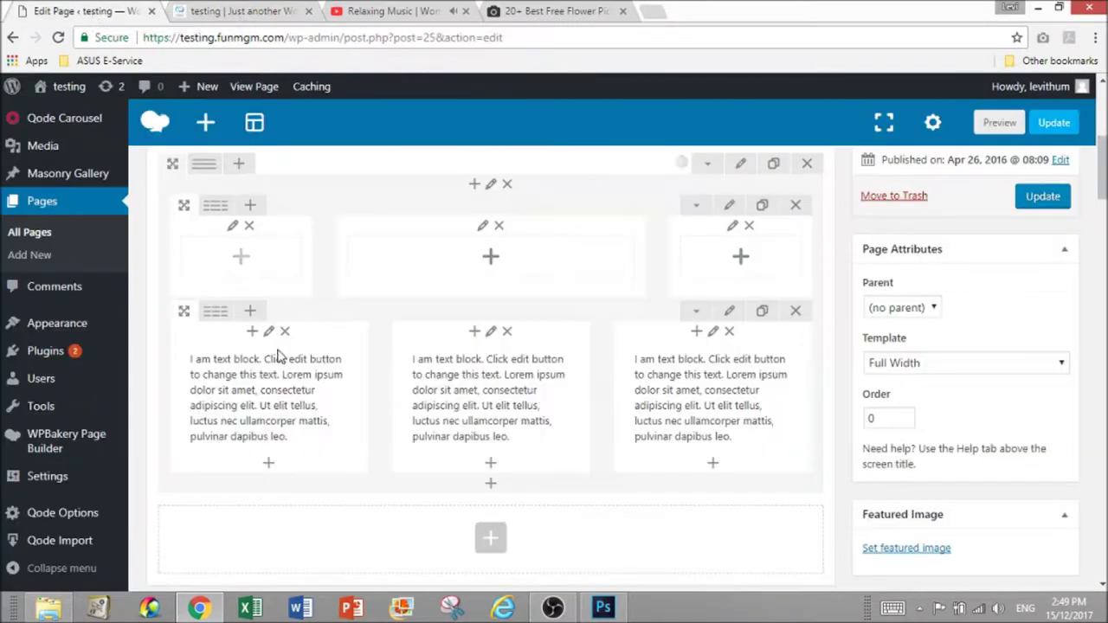
click(269, 465)
click(329, 232)
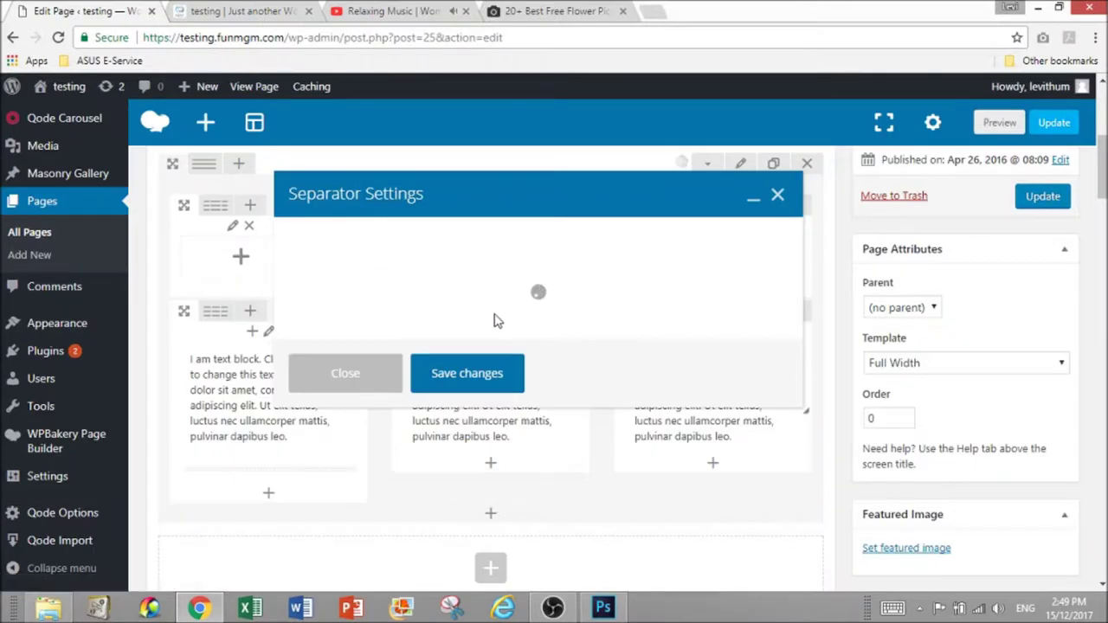
scroll(392, 400, down, 2)
click(358, 381)
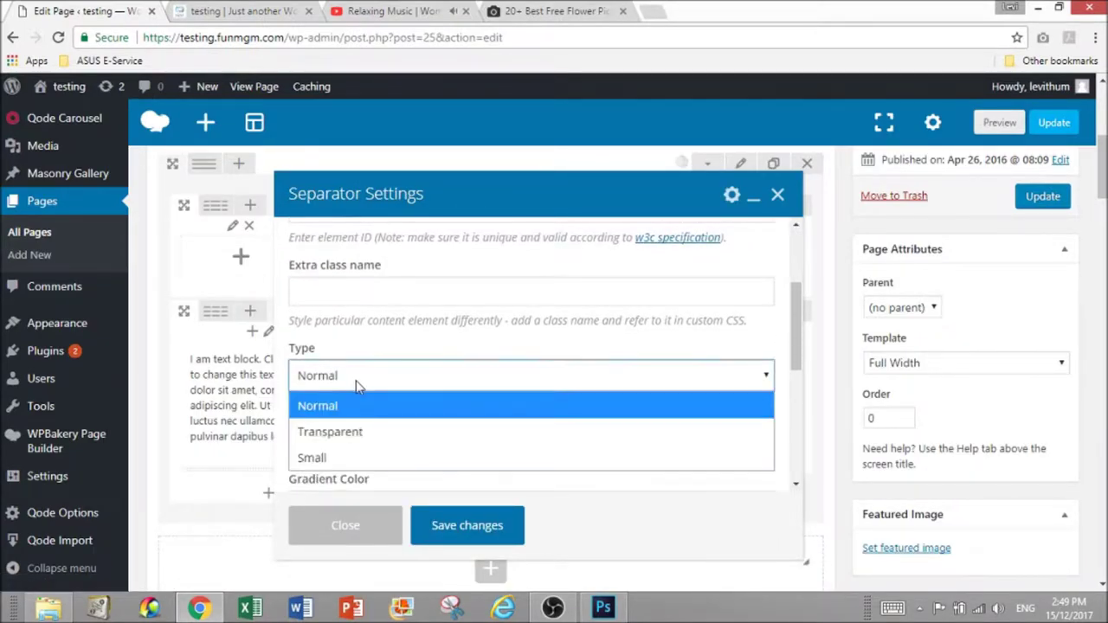
click(317, 457)
scroll(364, 429, down, 1)
click(346, 378)
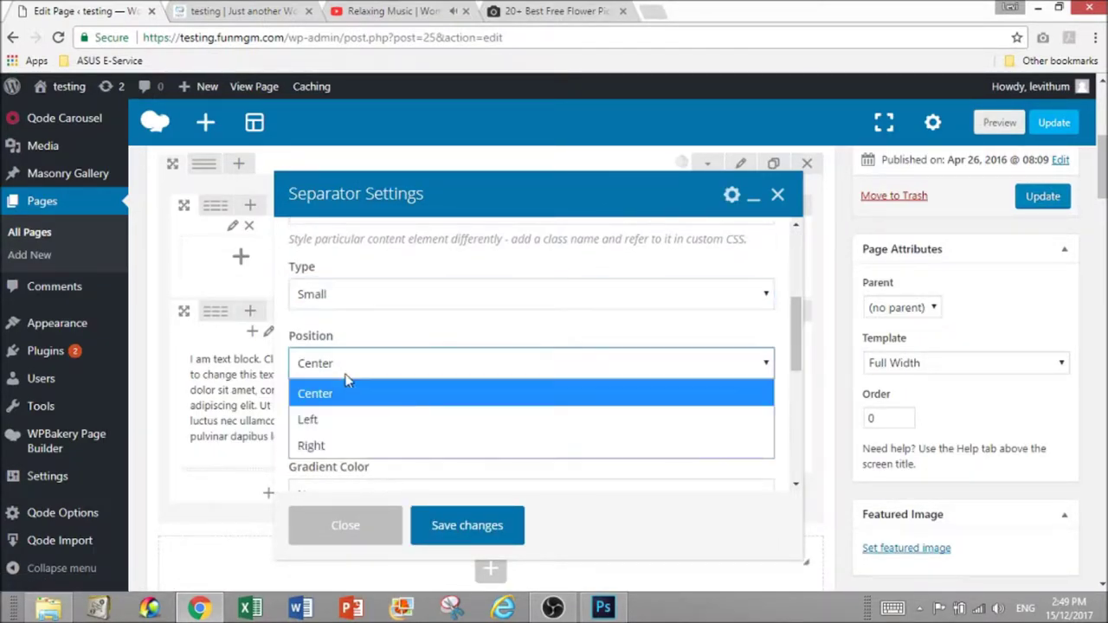
click(329, 422)
scroll(403, 396, up, 5)
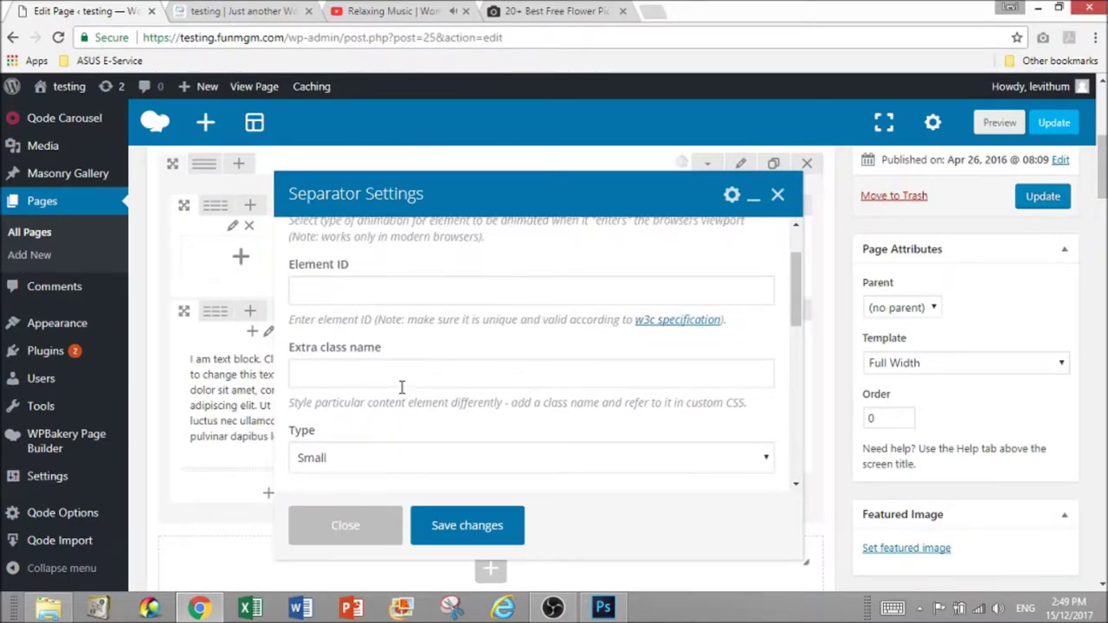
scroll(401, 388, down, 3)
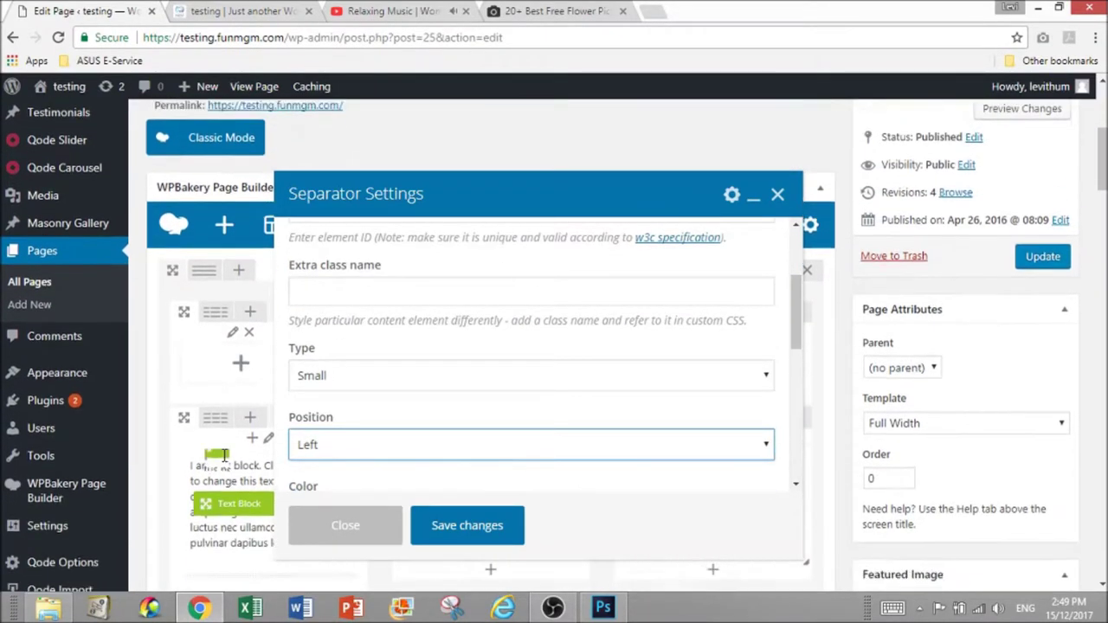
click(474, 530)
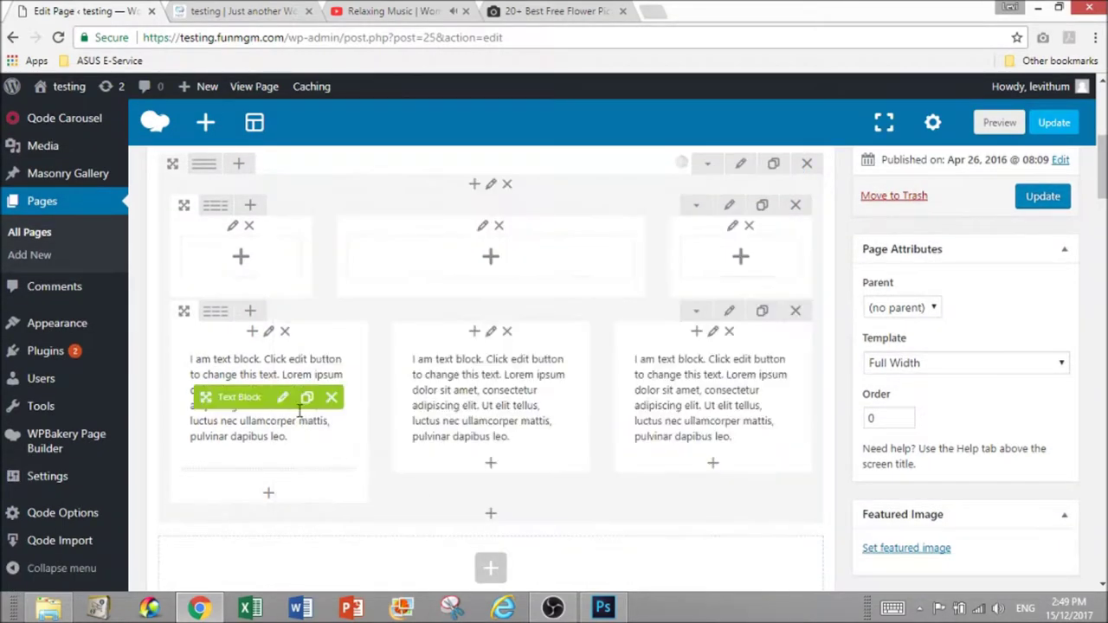
Place the separator above the first column's text block and put copies of it above the text in the other two columns
mouse_move(250, 470)
mouse_down()
mouse_move(248, 366)
mouse_move(280, 389)
mouse_move(308, 356)
mouse_move(237, 403)
mouse_move(207, 383)
mouse_move(421, 386)
mouse_move(206, 384)
mouse_move(601, 374)
mouse_move(671, 385)
mouse_up()
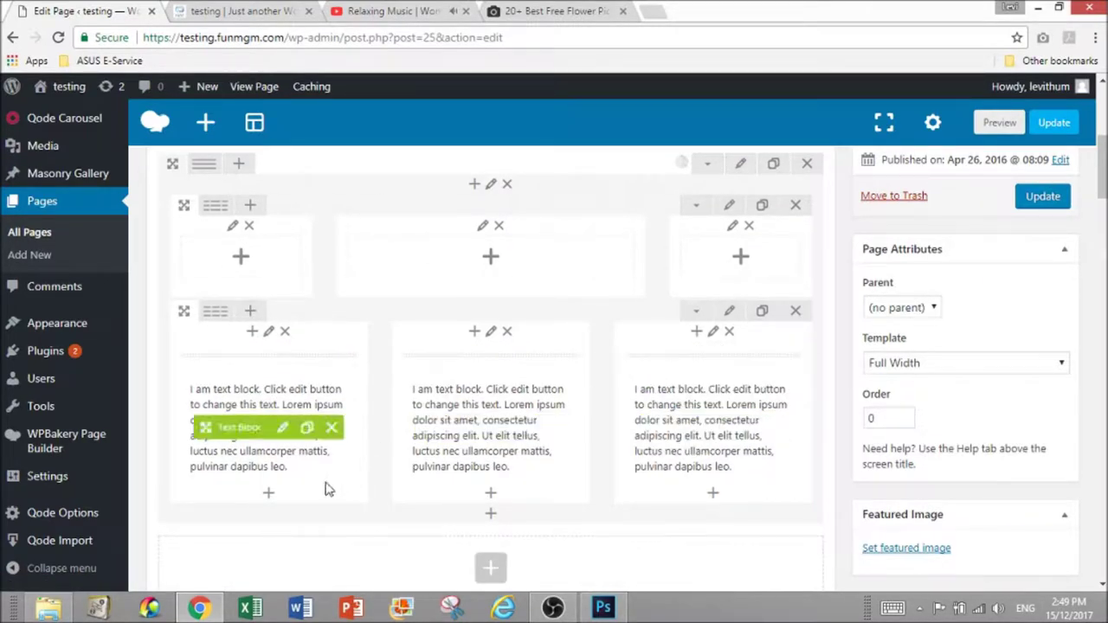
Place a copy of the first column's text block above its separator and replace the copy's text with "TITLE" in a heading style
click(307, 428)
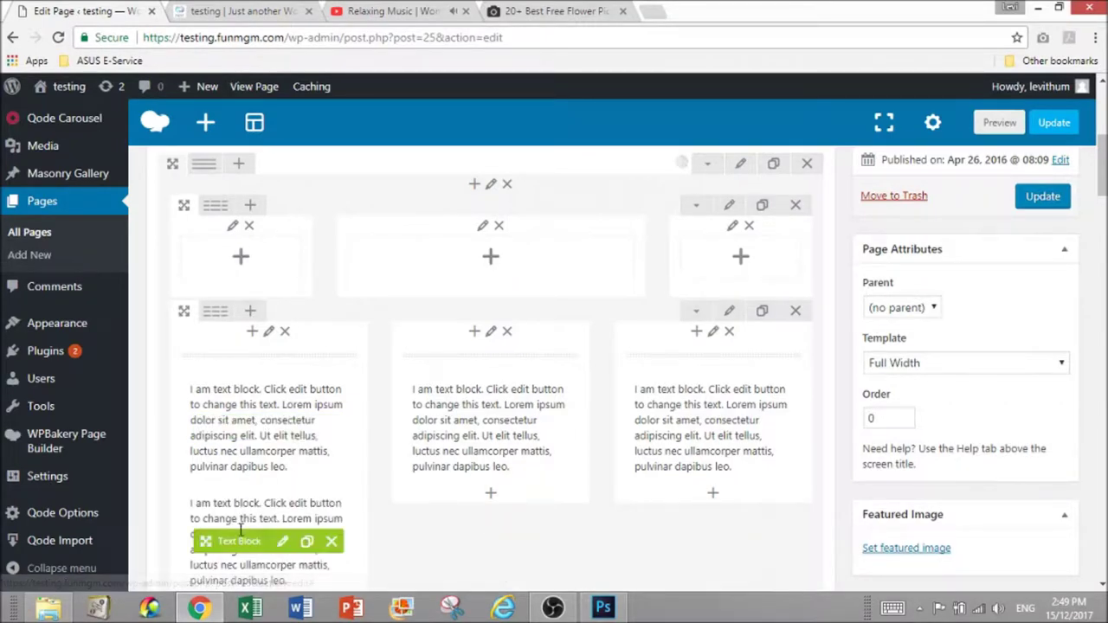
mouse_move(205, 539)
mouse_down()
mouse_move(249, 416)
mouse_move(247, 336)
mouse_up()
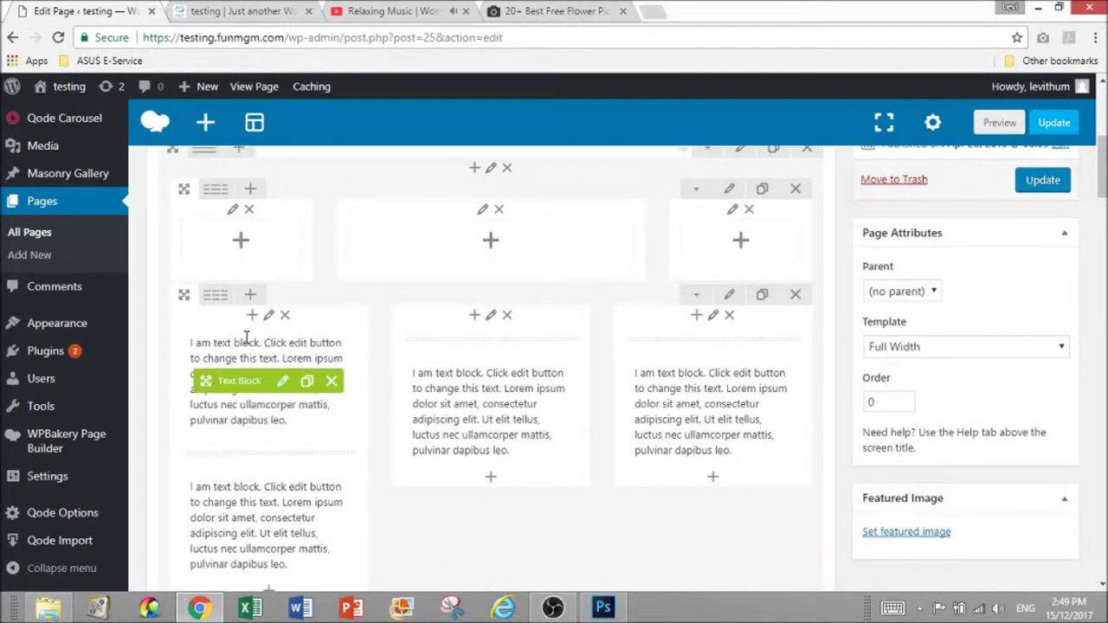
click(282, 381)
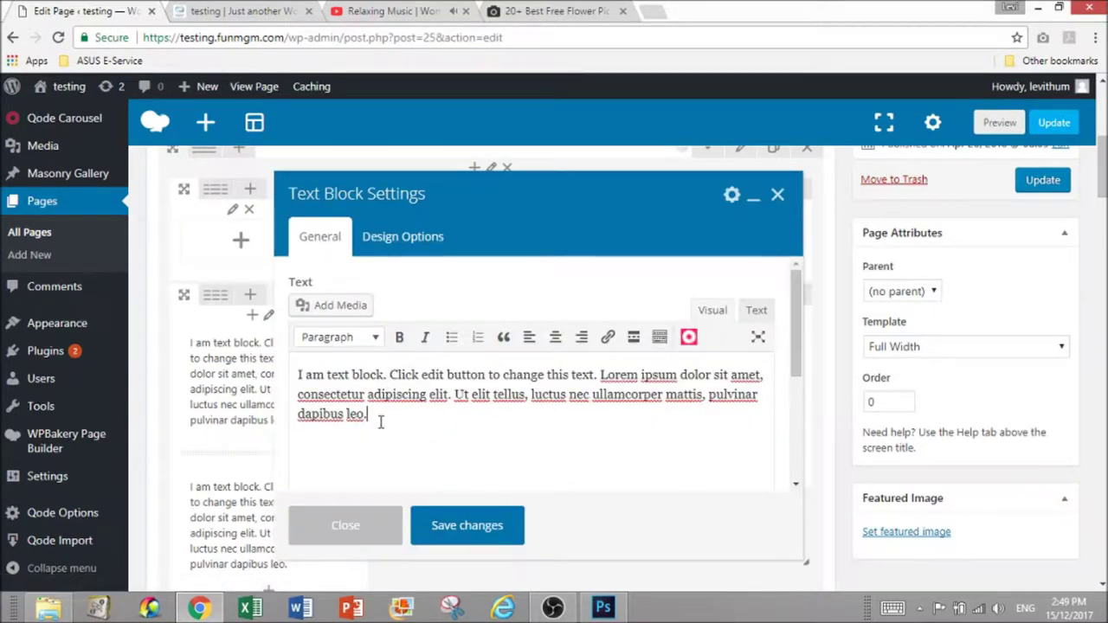
key(ctrl+a)
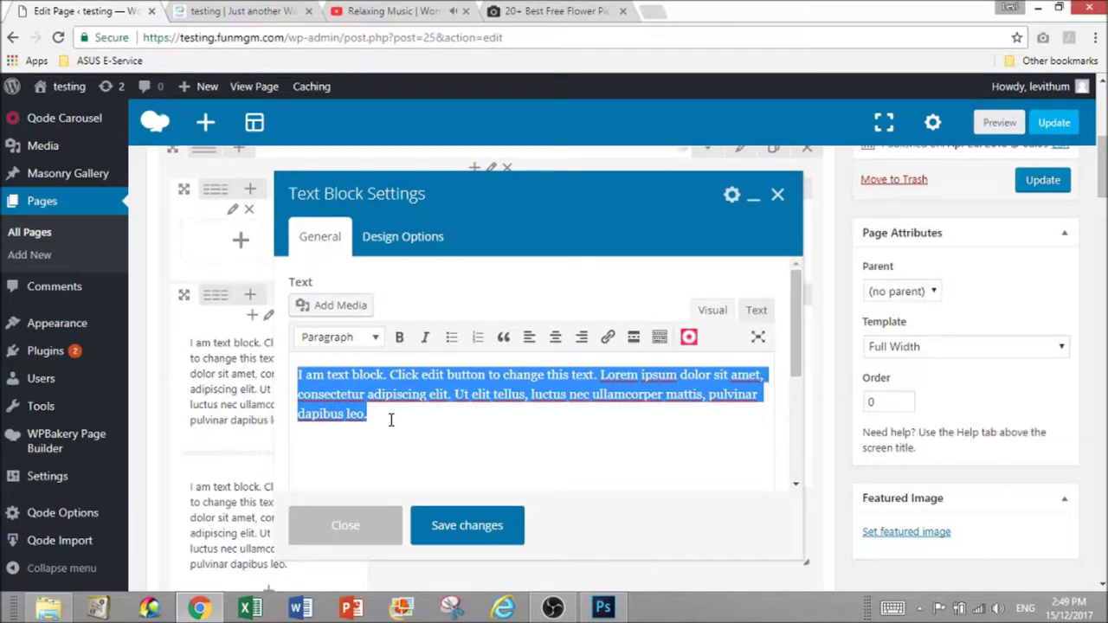
text(Th)
double_click(388, 377)
click(368, 339)
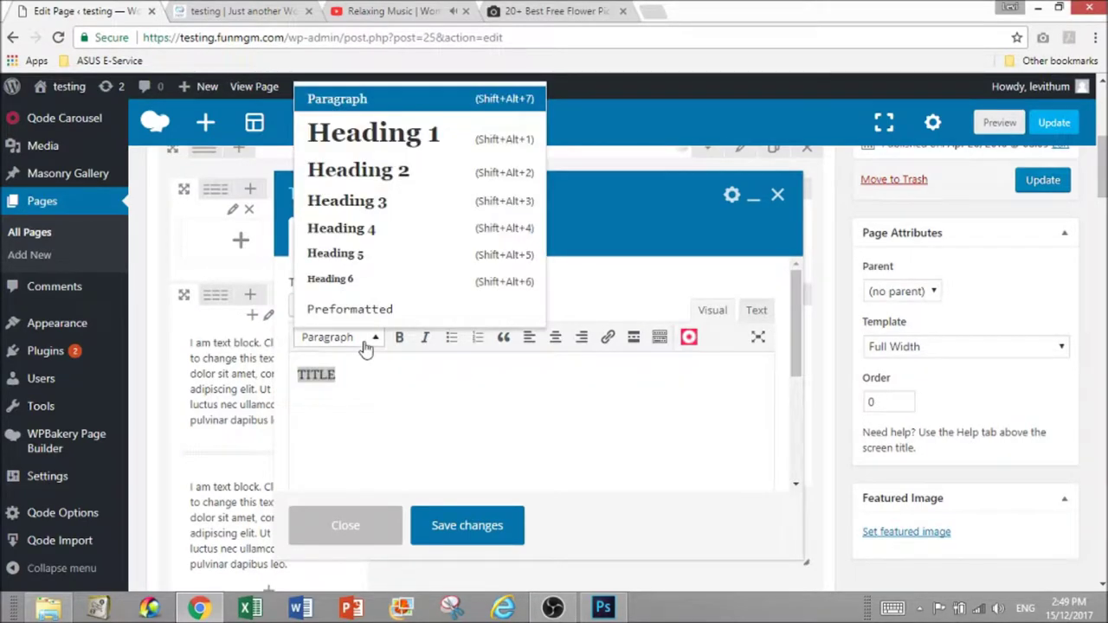
click(414, 185)
click(483, 533)
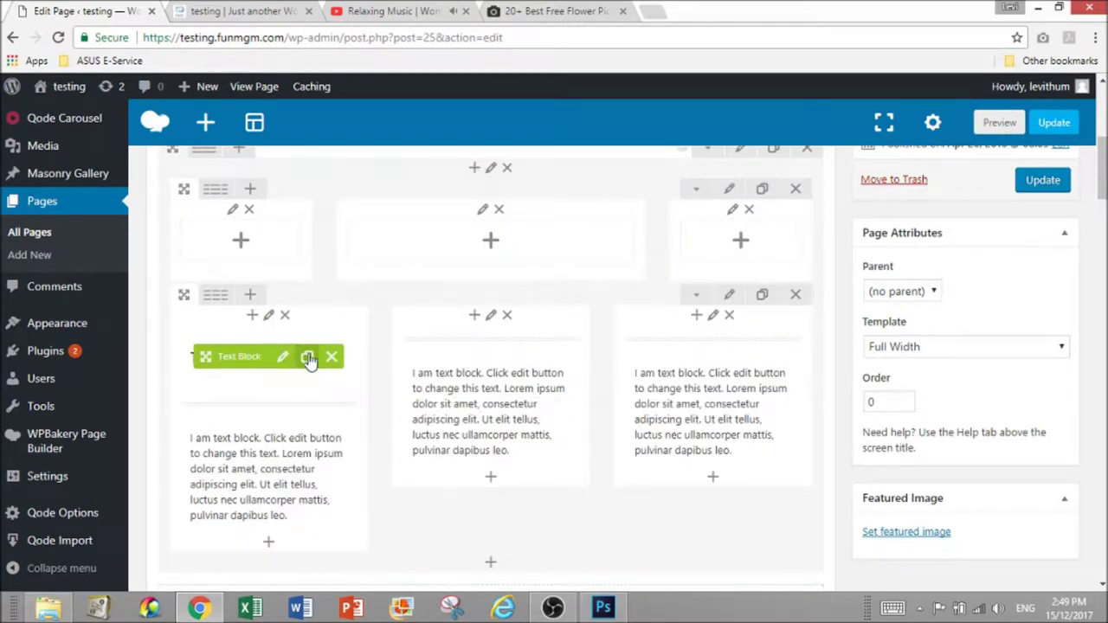
Copy the "TITLE" text block above the separators of the second and third columns and preview the page
click(304, 356)
drag(309, 421, 438, 364)
drag(203, 421, 663, 342)
click(1000, 122)
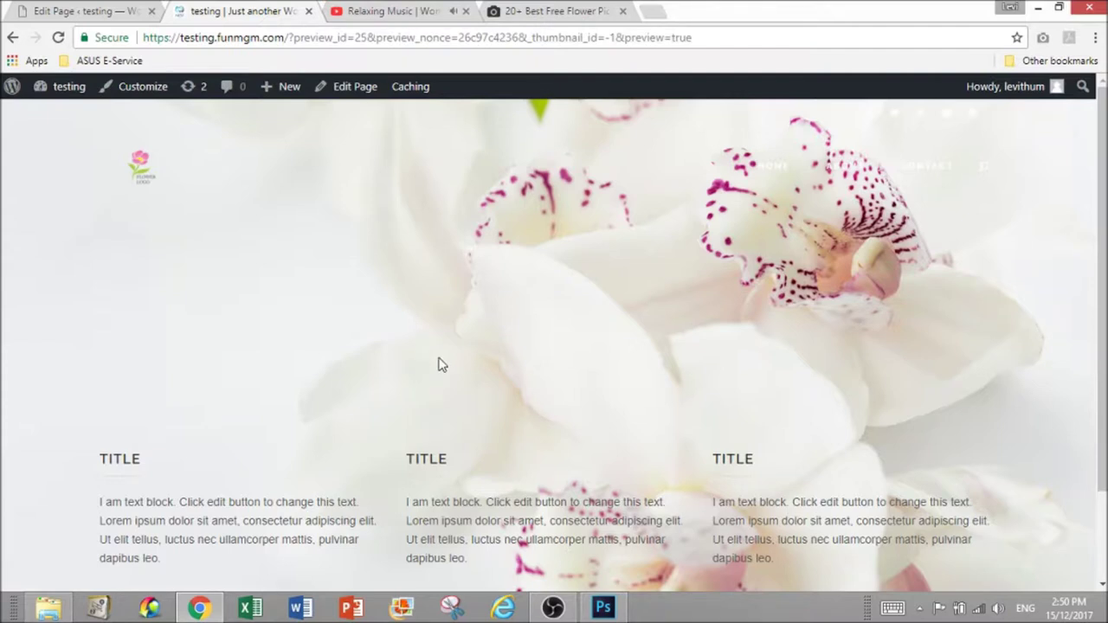
scroll(439, 364, down, 1)
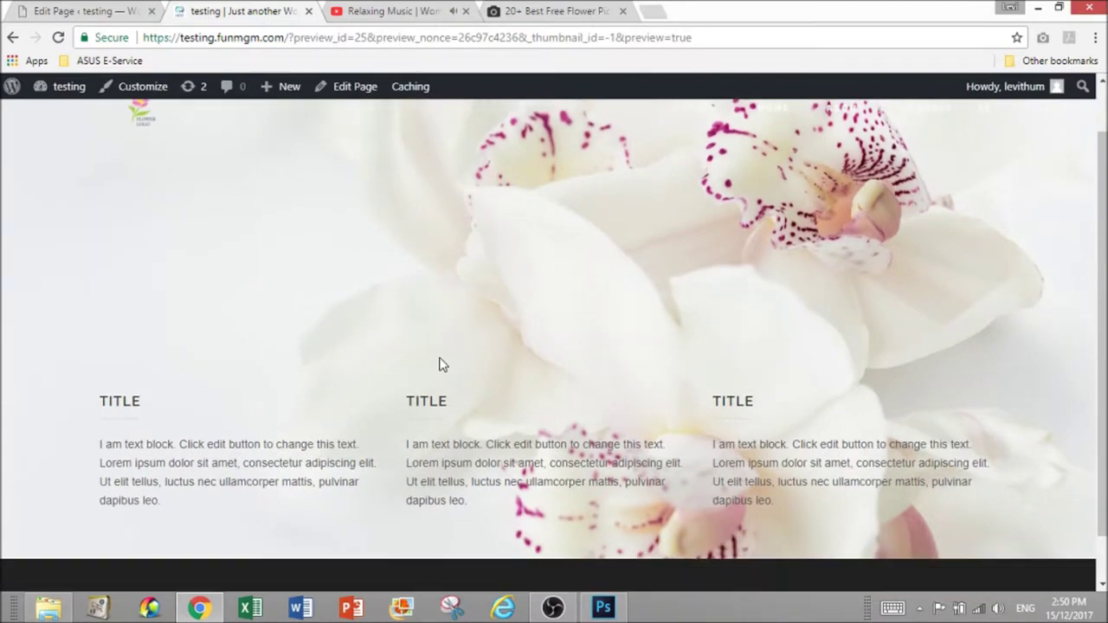
scroll(440, 361, up, 1)
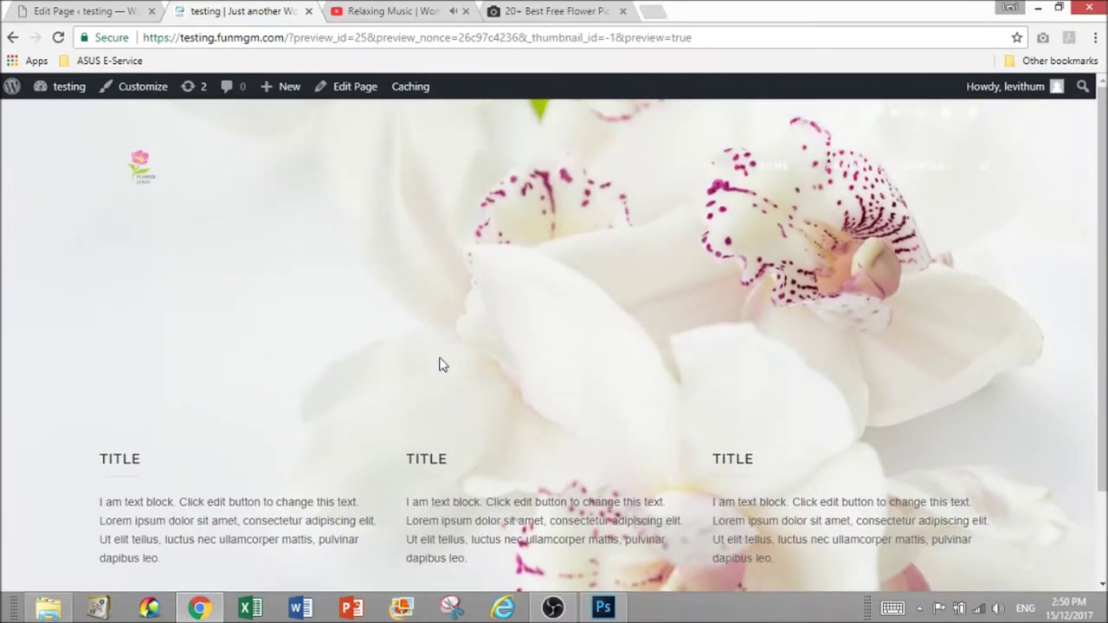
click(87, 10)
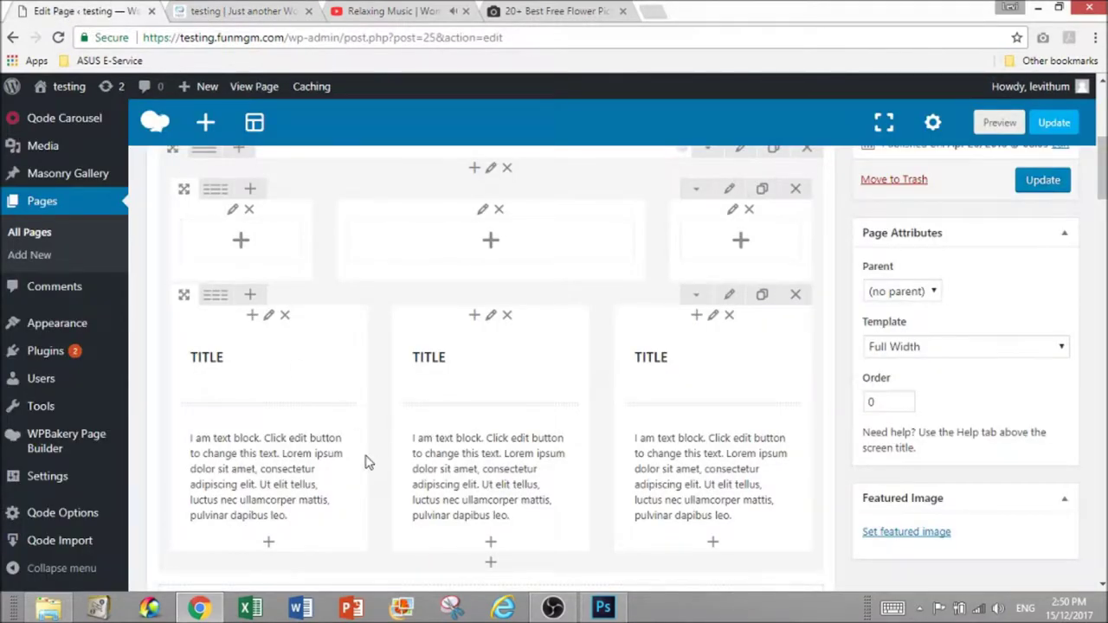
click(242, 10)
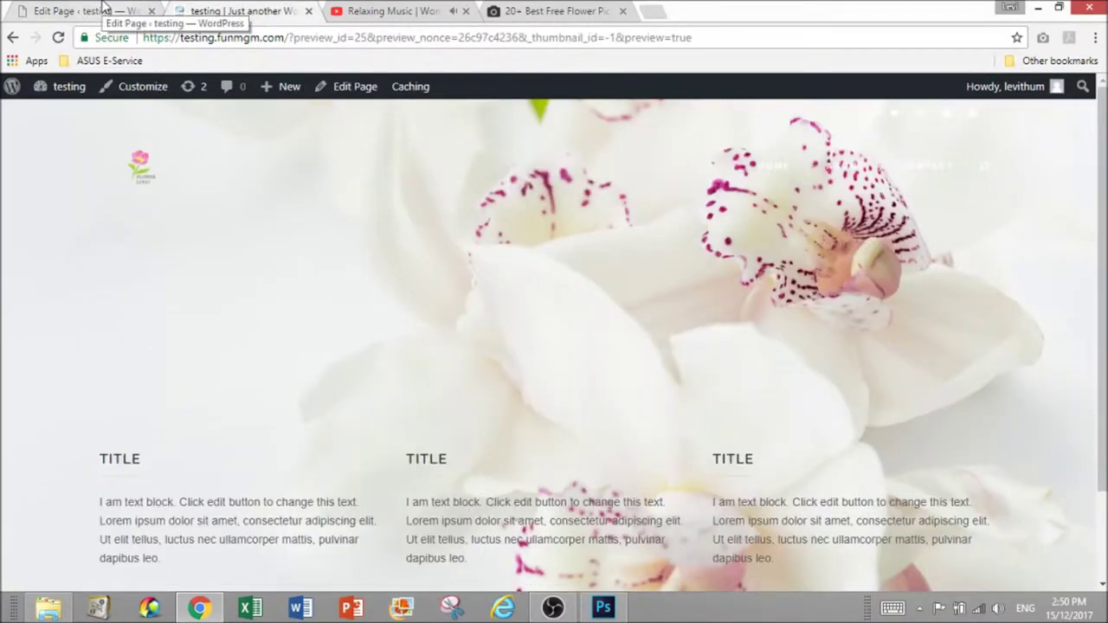
Give the middle text column left and right borders of 1 with the Dotted border style
click(111, 10)
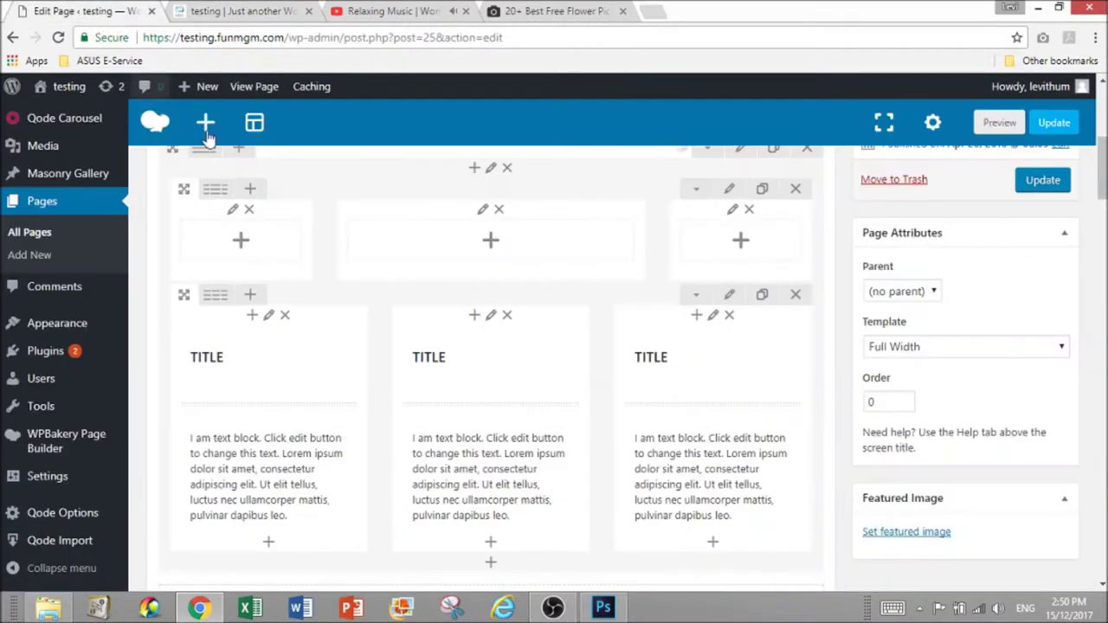
click(491, 315)
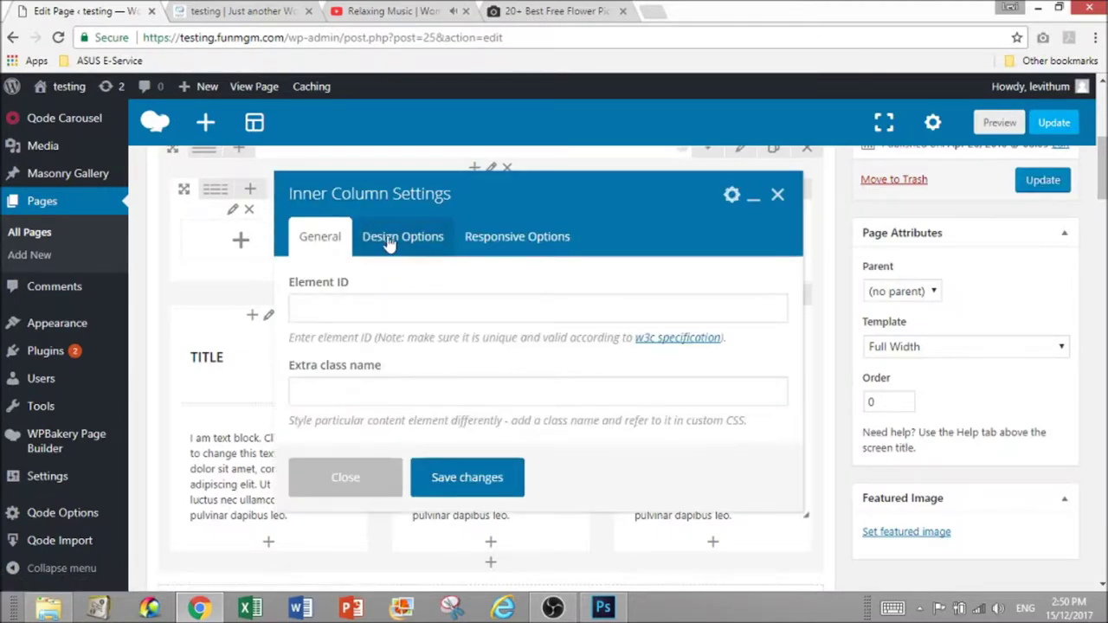
click(362, 241)
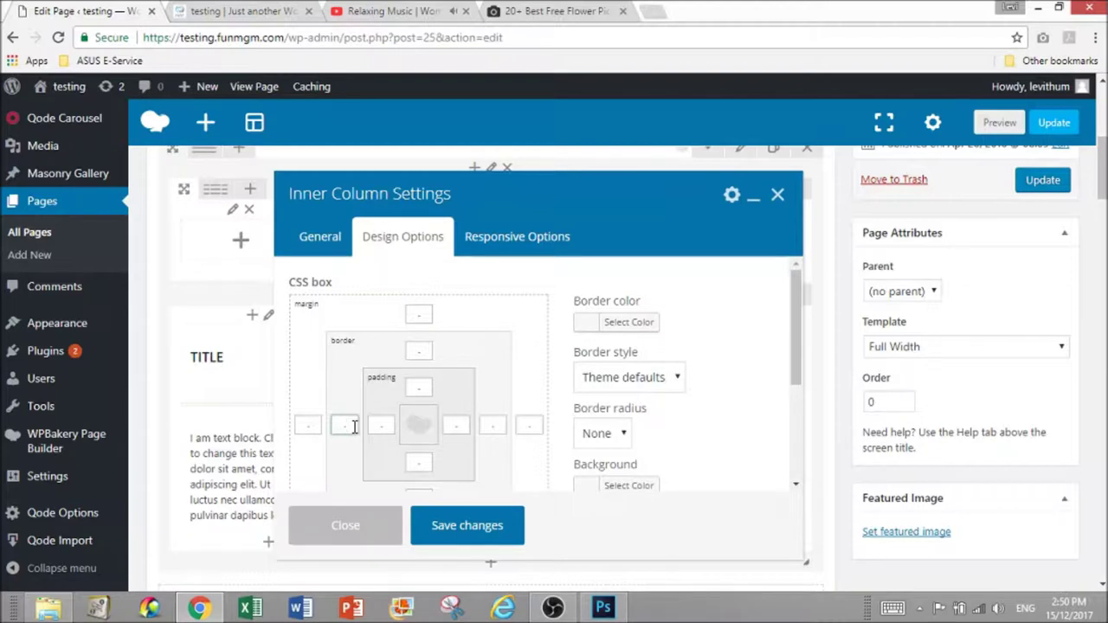
click(493, 426)
click(660, 383)
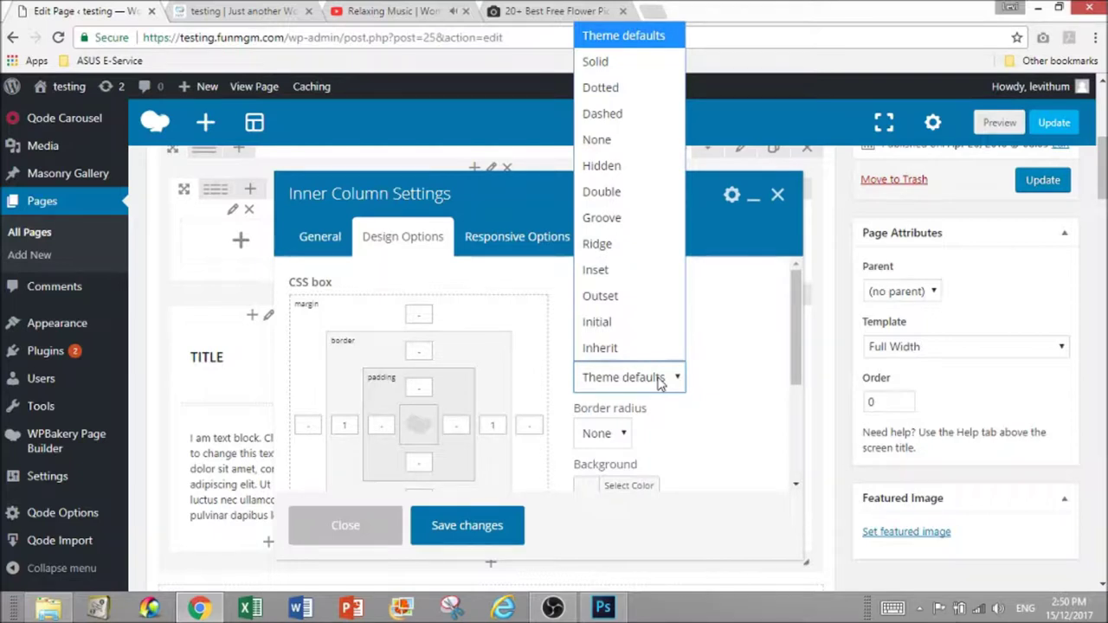
click(631, 94)
Set the middle text column's border color to dark grey
scroll(725, 407, down, 2)
scroll(675, 381, up, 2)
click(606, 322)
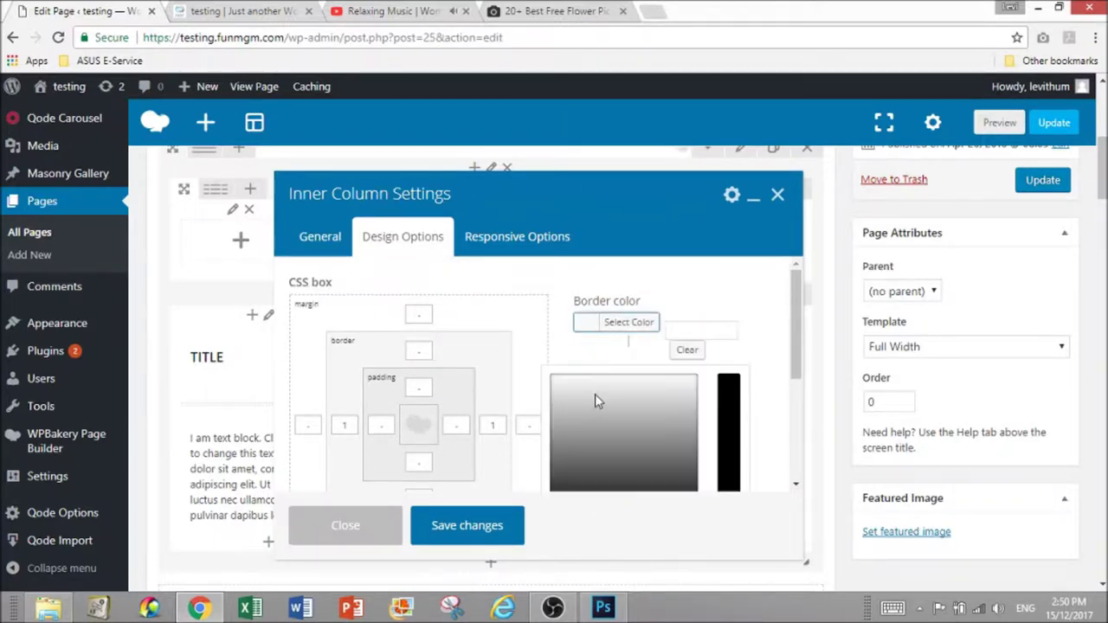
scroll(597, 407, down, 2)
click(546, 414)
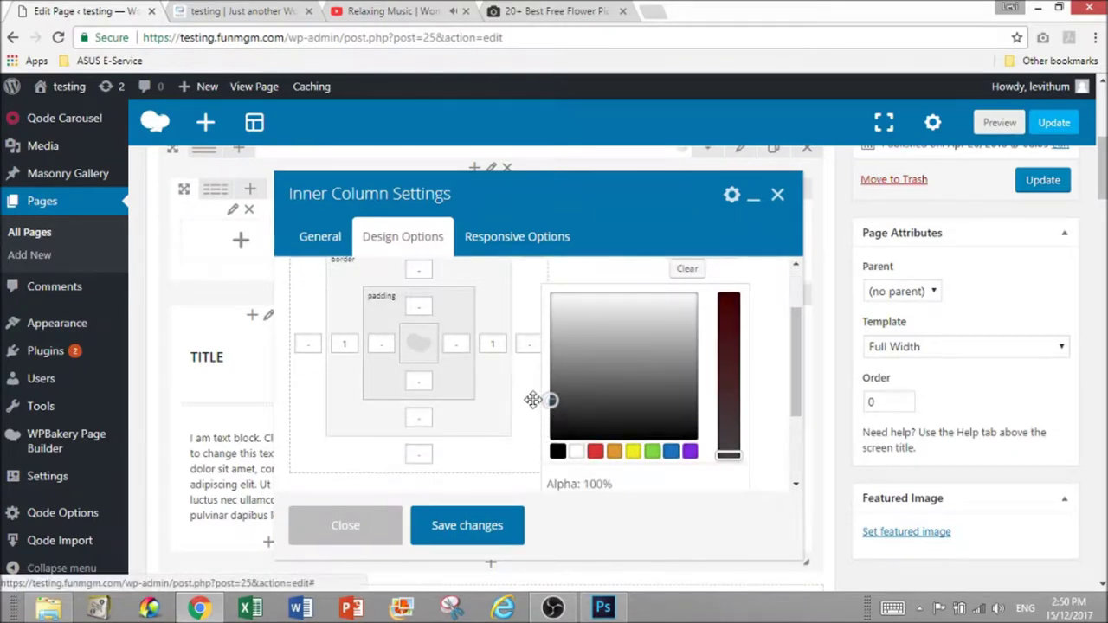
click(532, 399)
scroll(705, 383, up, 4)
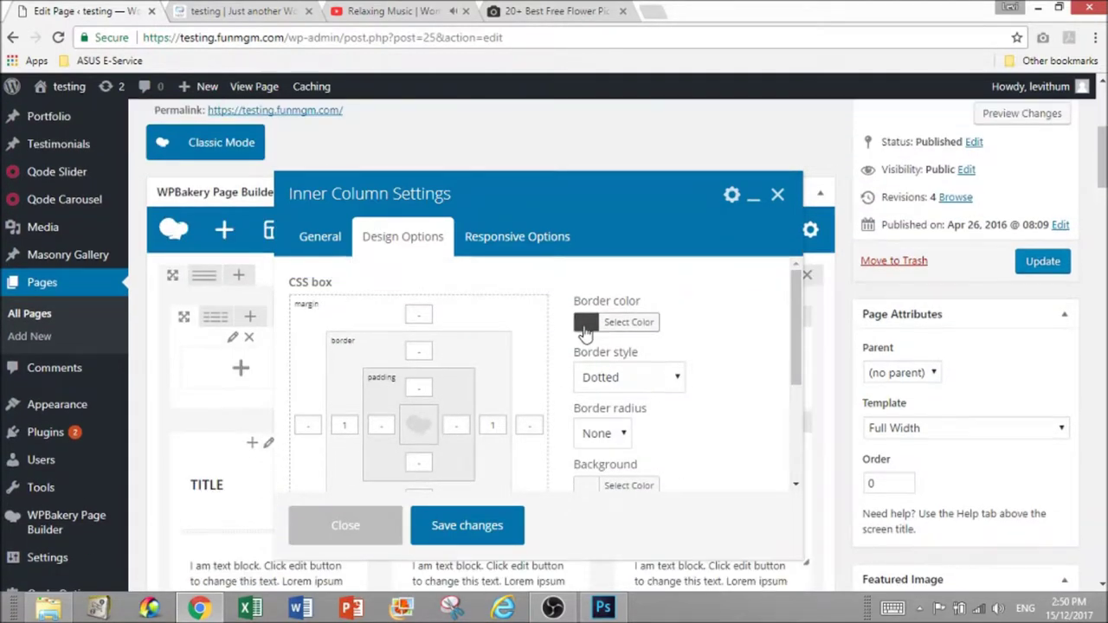
Fine-tune the middle text column's dark grey border color, save the column settings and view the page preview
click(606, 322)
scroll(544, 472, down, 1)
drag(536, 456, 529, 431)
click(468, 526)
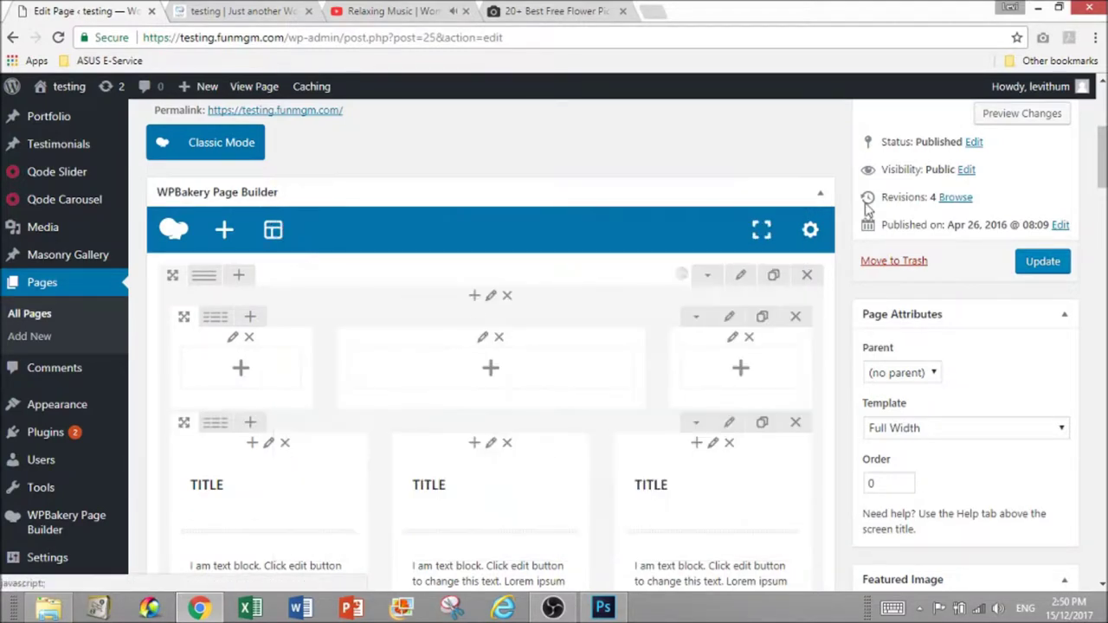
click(279, 9)
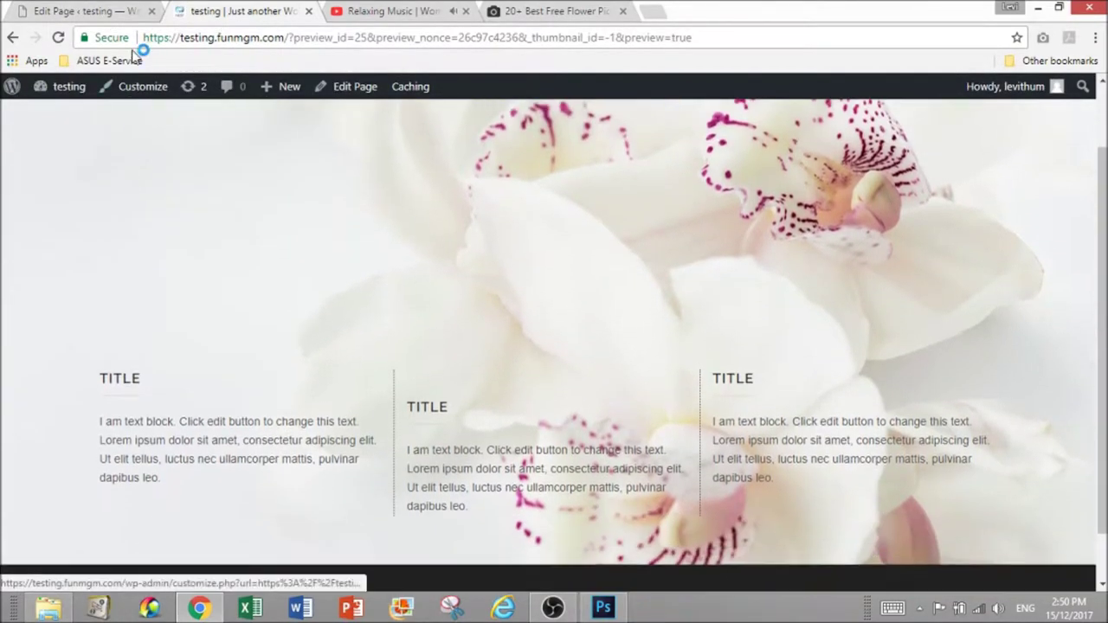
Lighten the middle text column's border color to a medium grey and change its border style to Dashed
click(124, 9)
scroll(594, 408, down, 1)
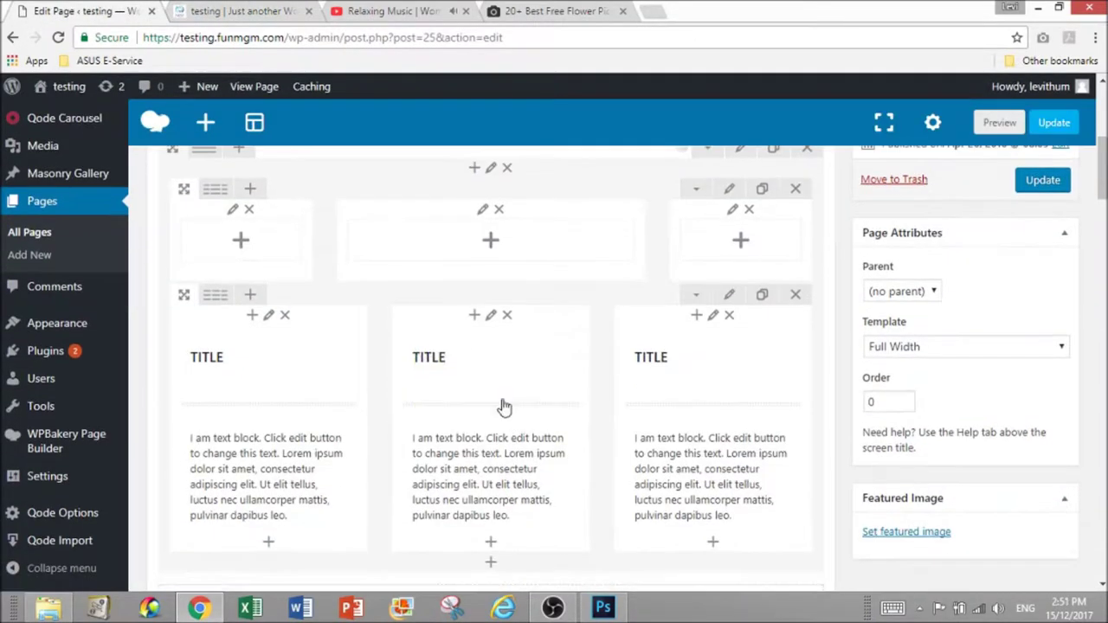
scroll(489, 374, down, 1)
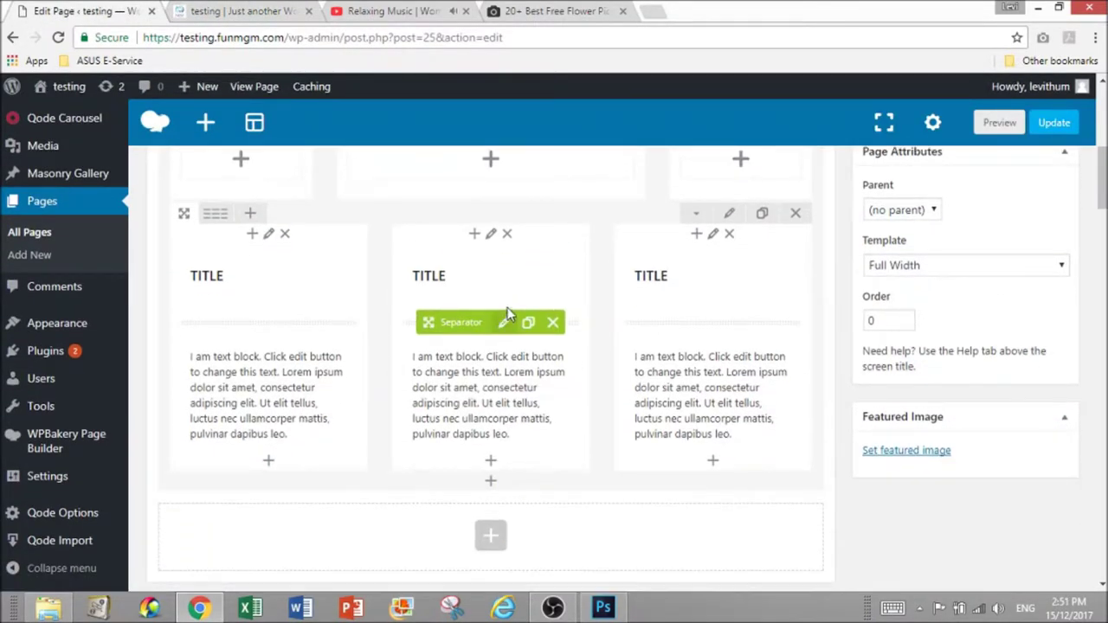
click(489, 234)
click(402, 241)
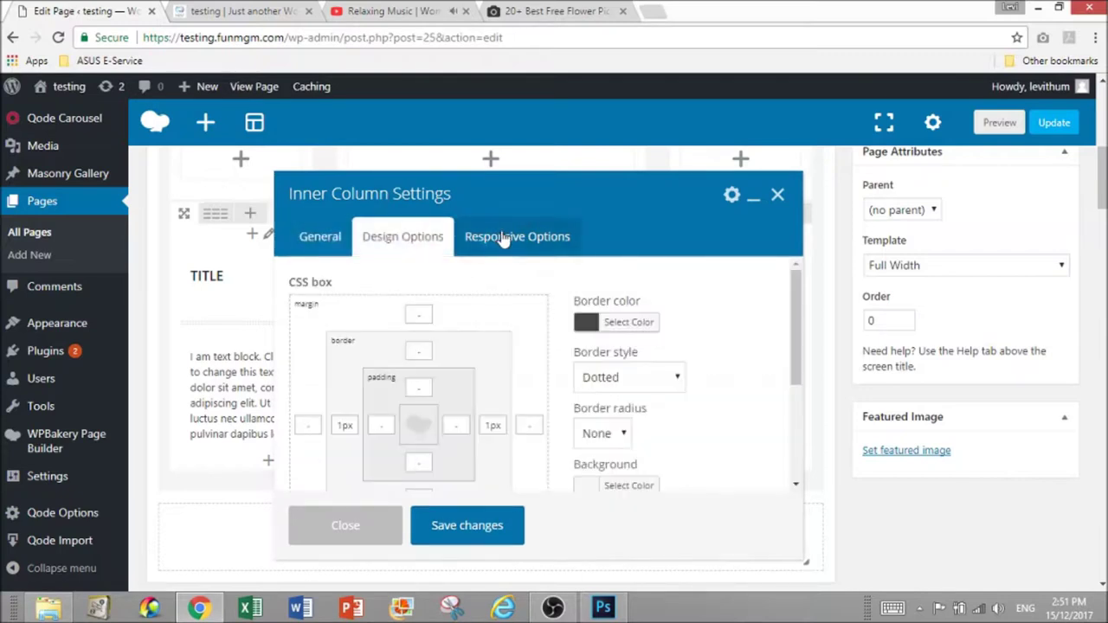
click(587, 336)
drag(549, 475, 528, 428)
double_click(347, 425)
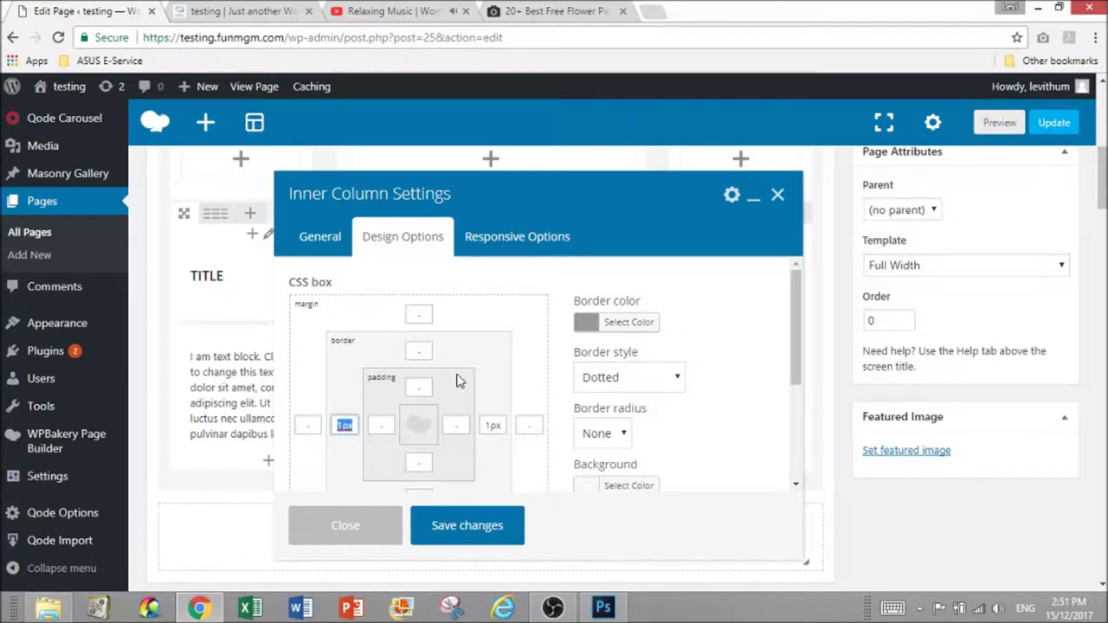
click(613, 379)
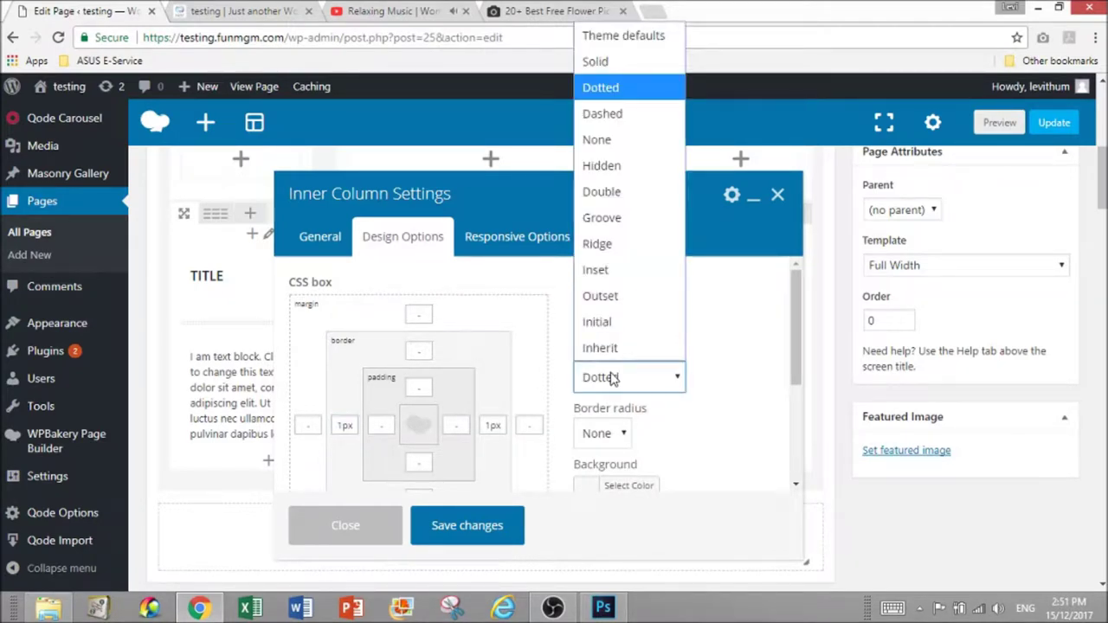
click(633, 128)
Set the middle text column's left and right borders to 0.5, save the settings and preview the page
double_click(346, 426)
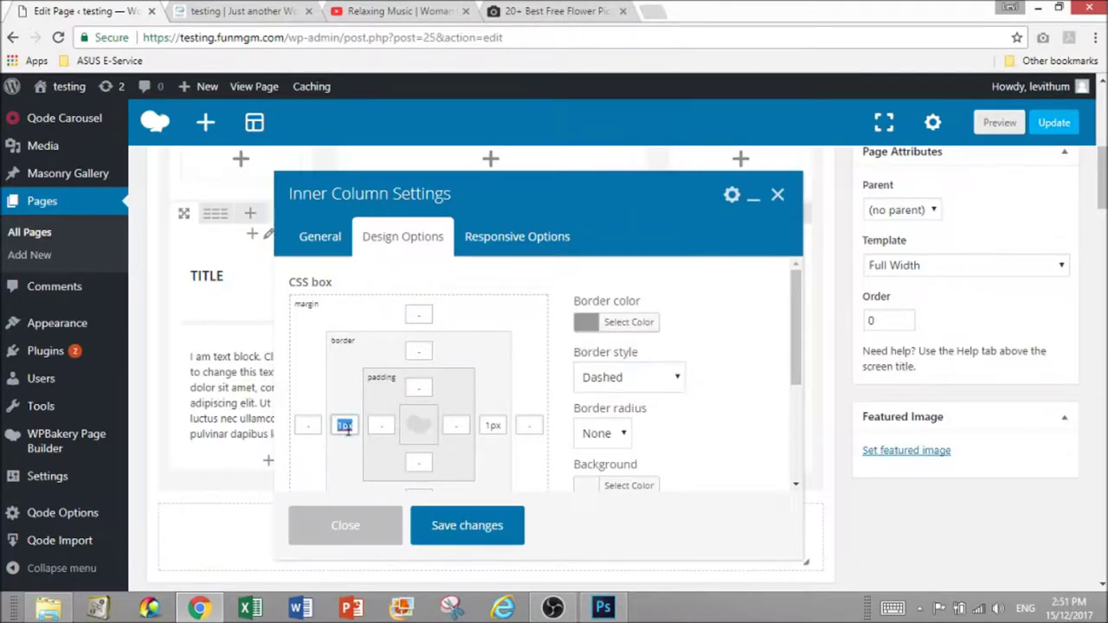
click(289, 9)
click(112, 10)
text(0.5)
click(492, 425)
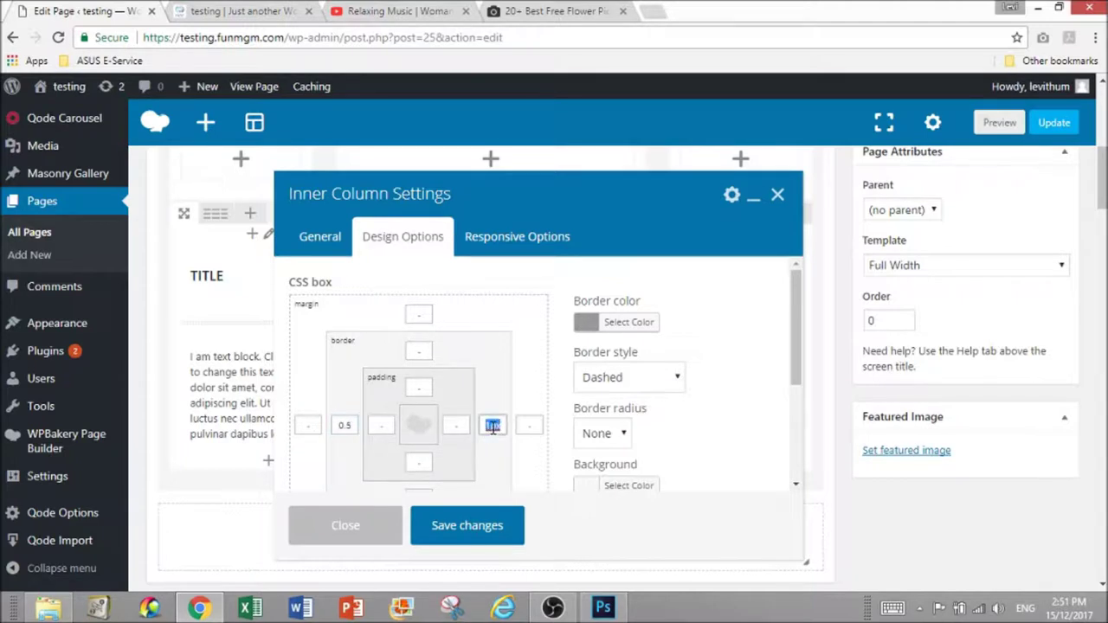
click(471, 524)
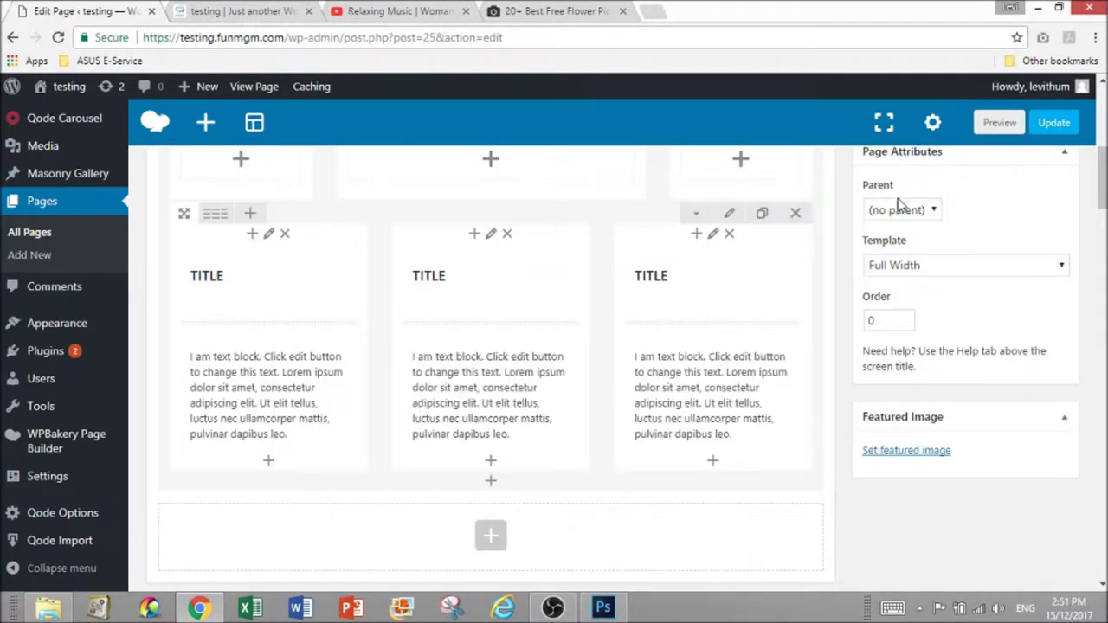
click(999, 122)
click(293, 8)
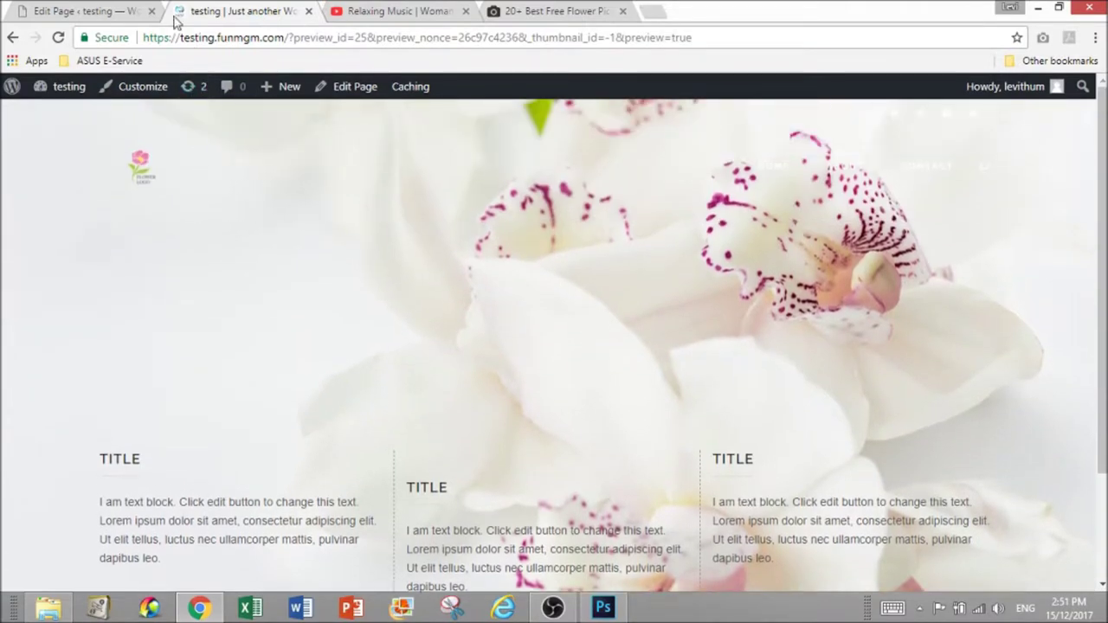
Set the middle text column's left and right borders to 1 and save the column settings
click(130, 10)
click(492, 238)
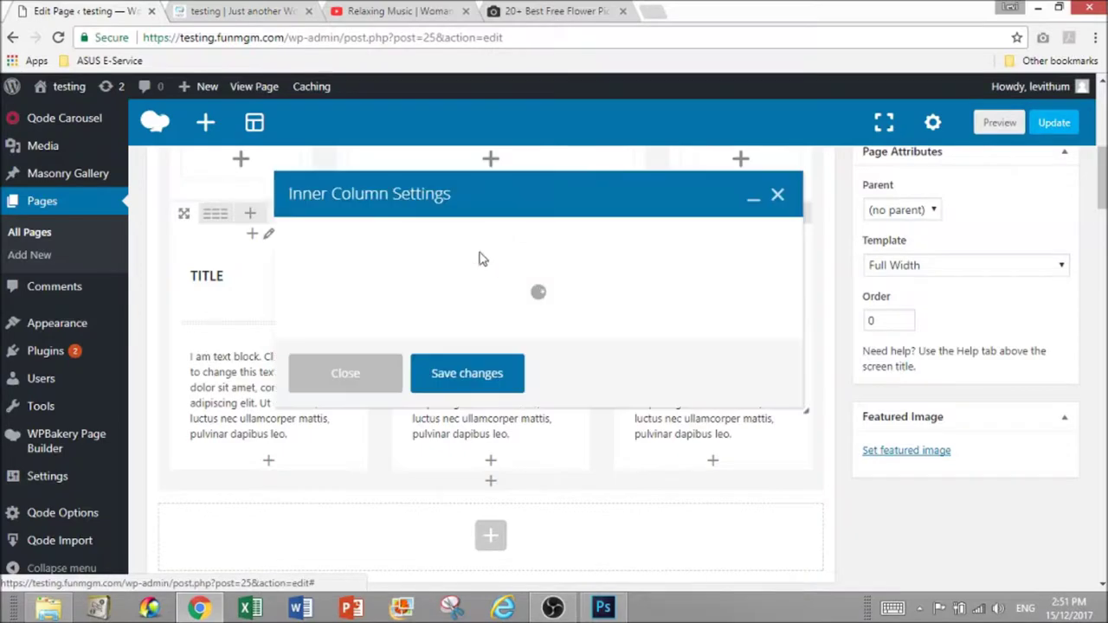
click(433, 246)
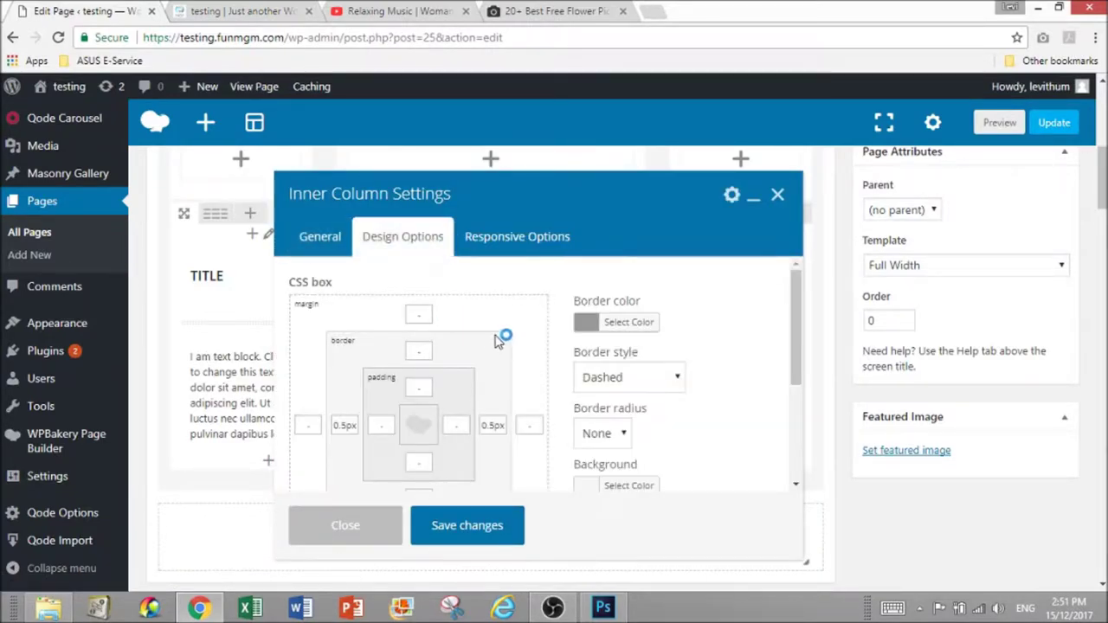
click(259, 10)
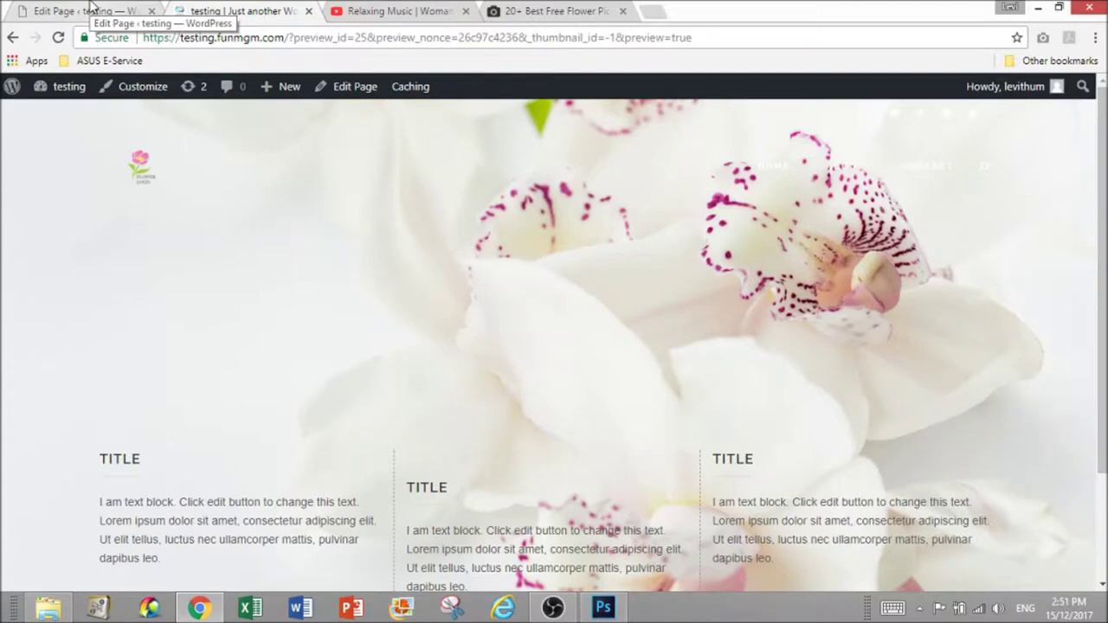
click(90, 8)
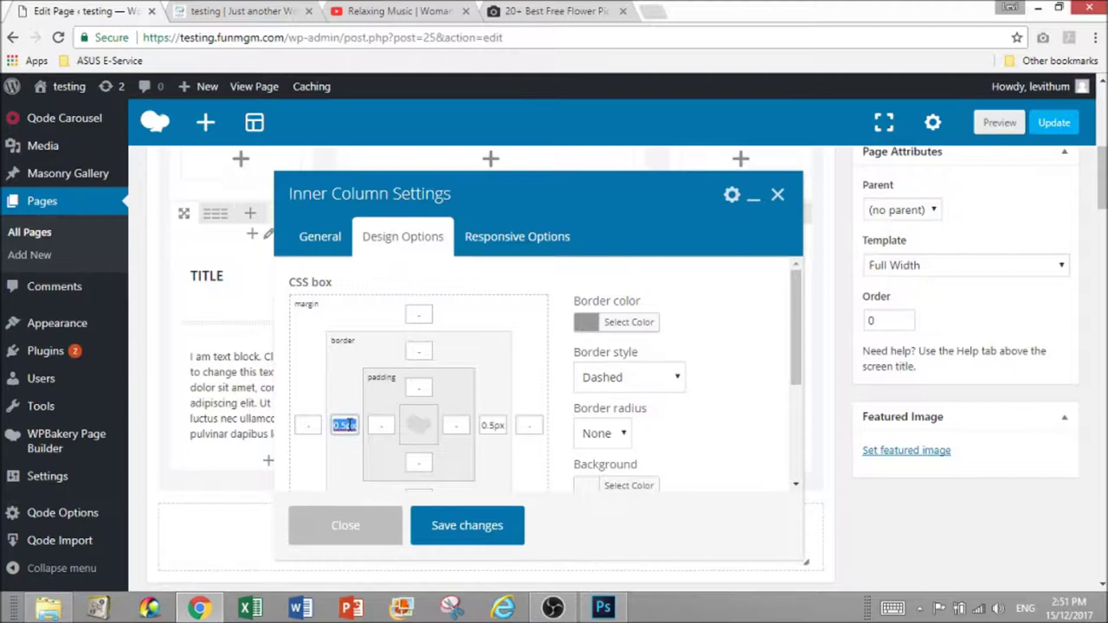
text(1)
double_click(500, 428)
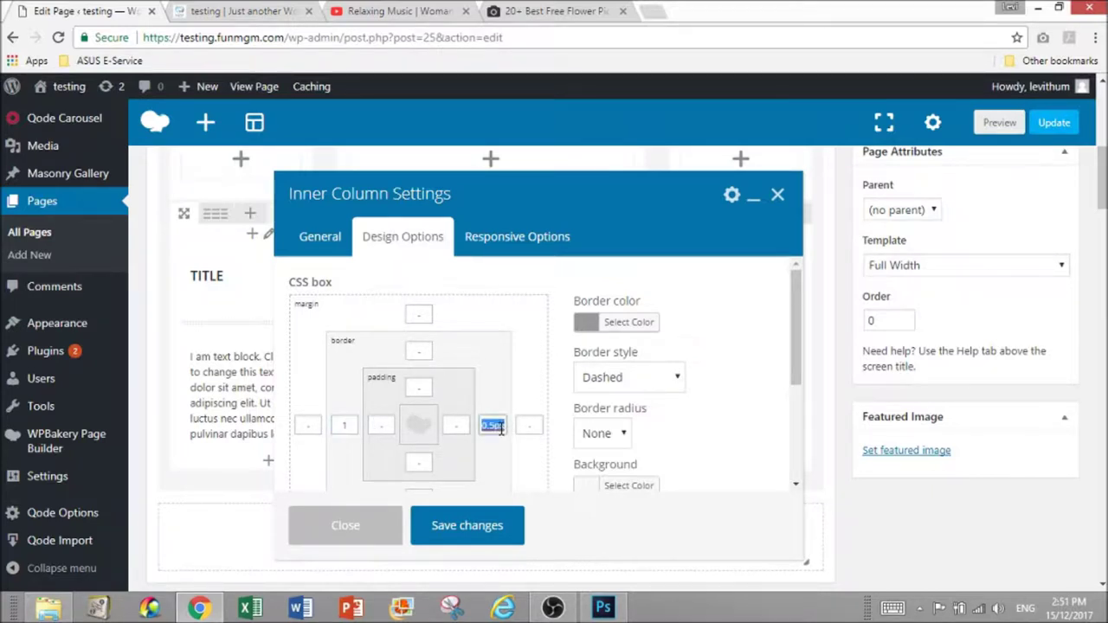
click(476, 532)
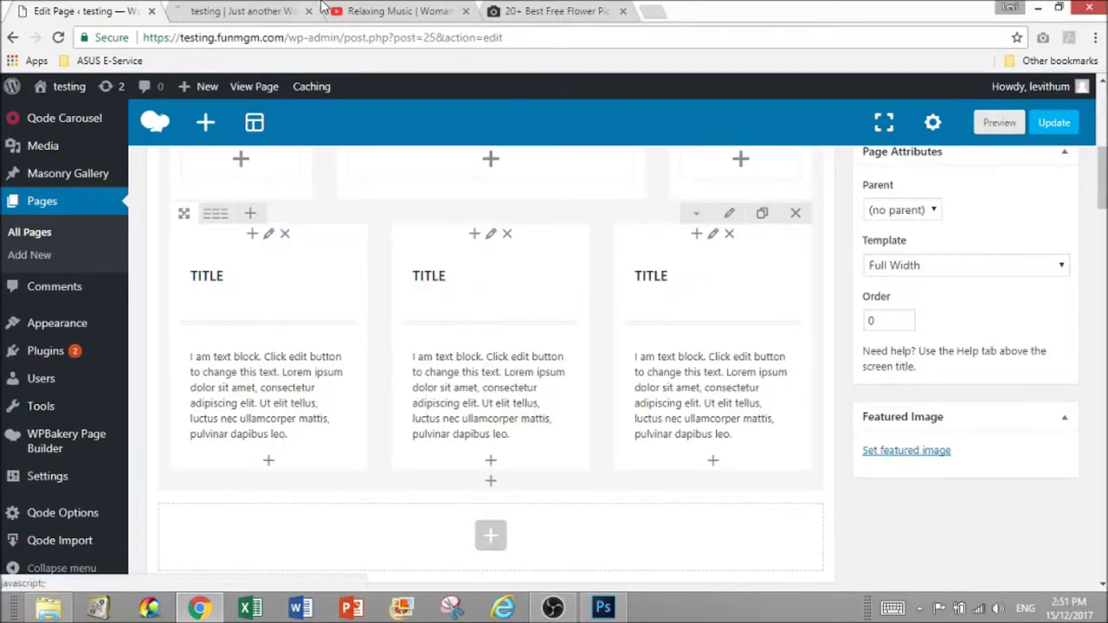
Switch to the YouTube page and play the suggested video "Relaxing Music | Actually You don't Understand What in My Heart"
click(387, 8)
scroll(366, 363, down, 3)
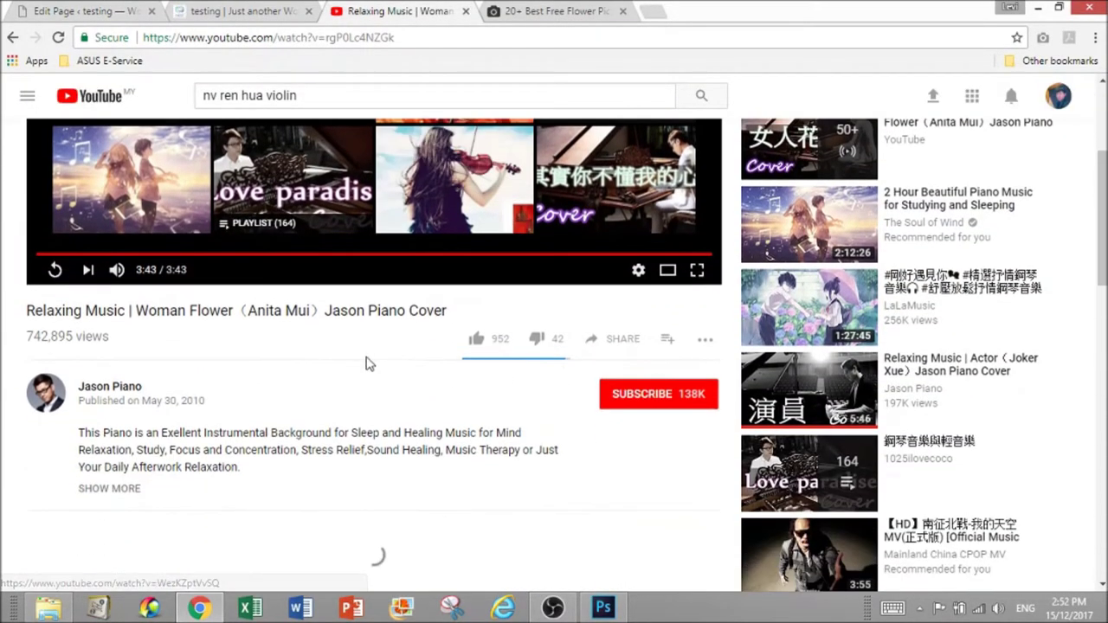
scroll(366, 363, down, 5)
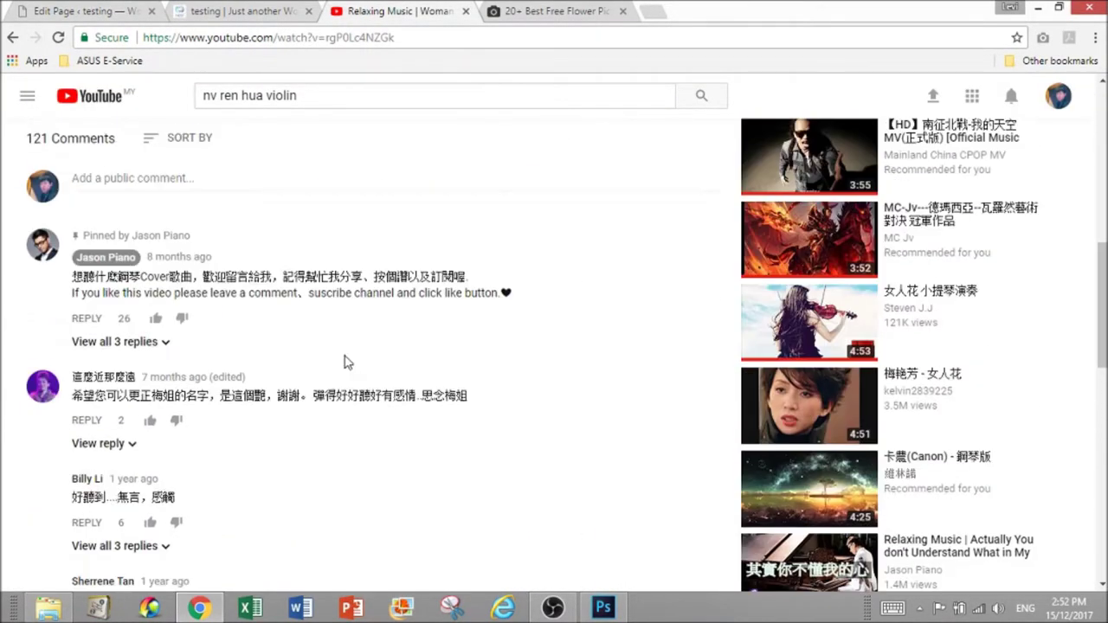
scroll(344, 362, down, 2)
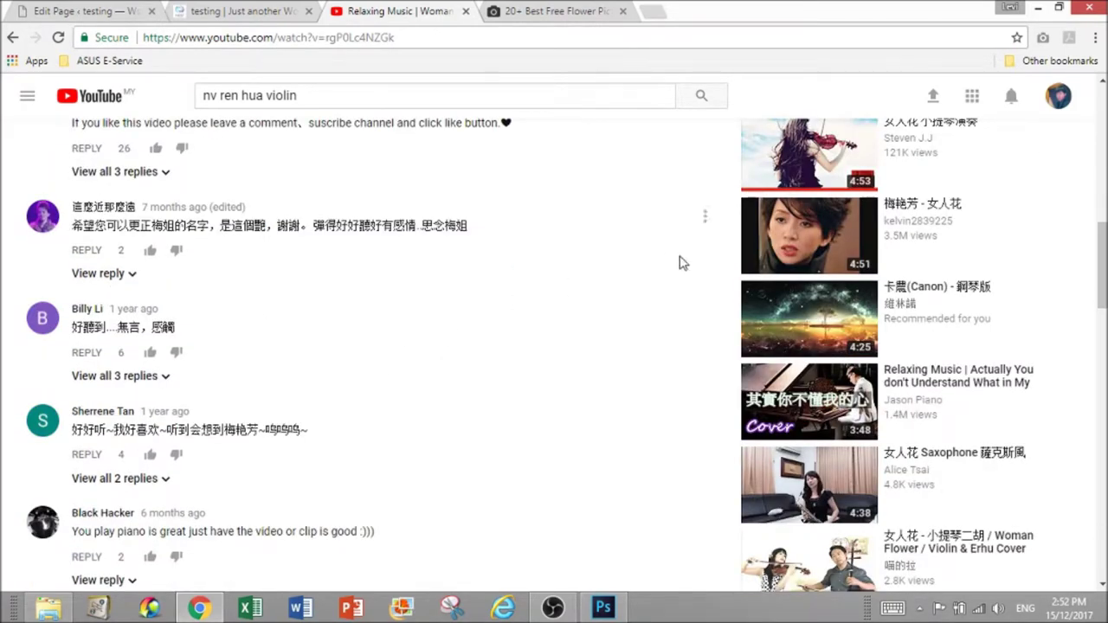
click(861, 379)
Examine the dashed borders and the alignment of the three text columns in the page preview against the editor layout
click(103, 9)
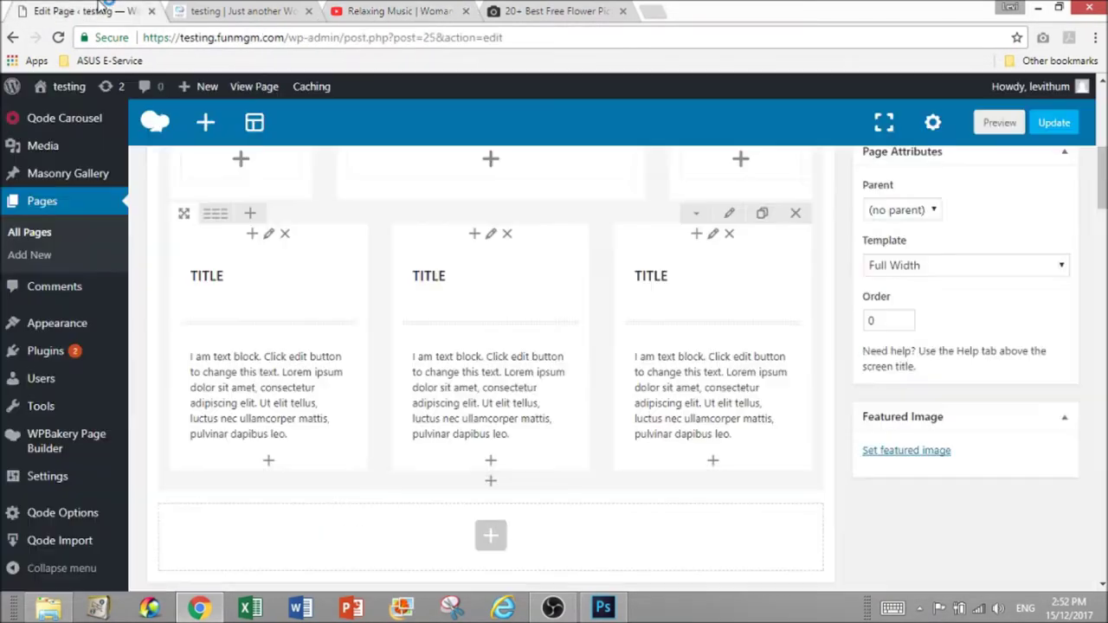
click(233, 10)
scroll(281, 327, down, 2)
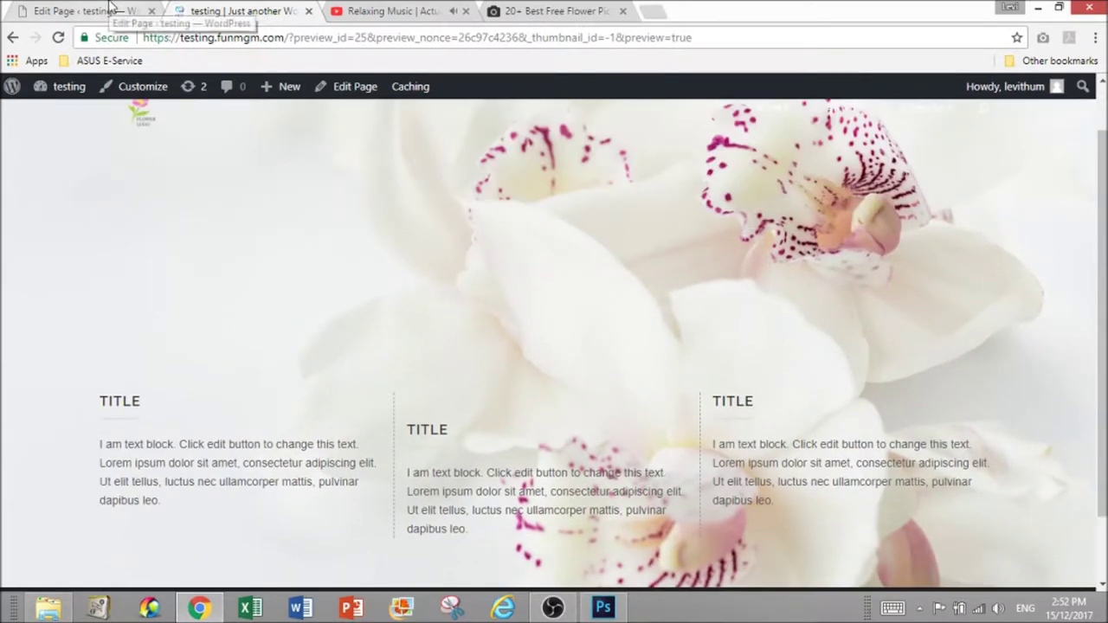
click(110, 7)
mouse_move(482, 283)
scroll(518, 370, up, 1)
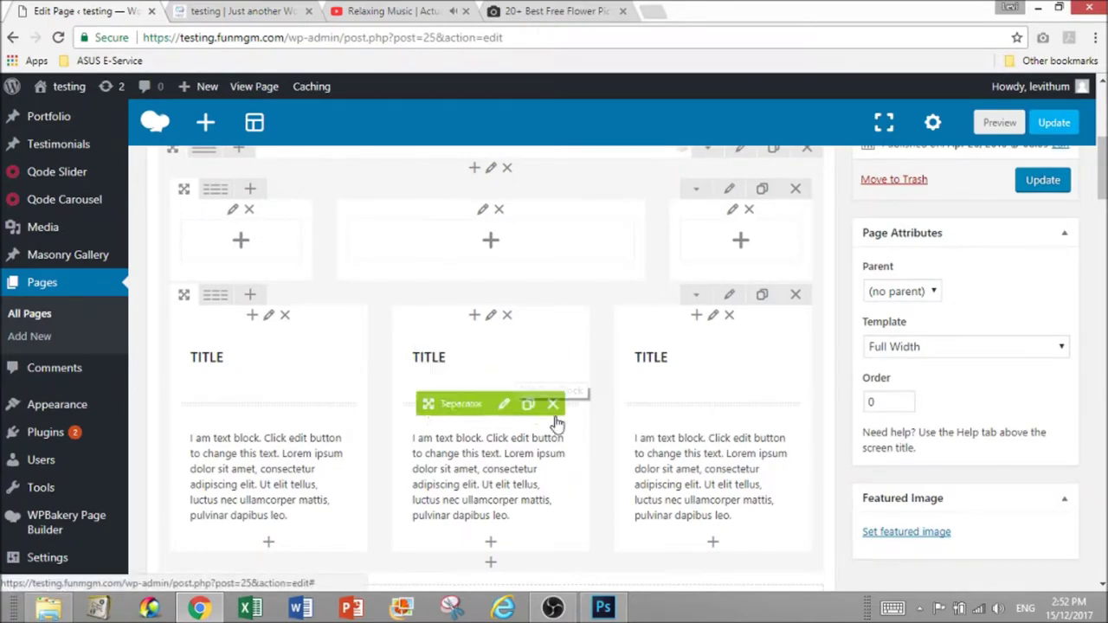
mouse_move(557, 425)
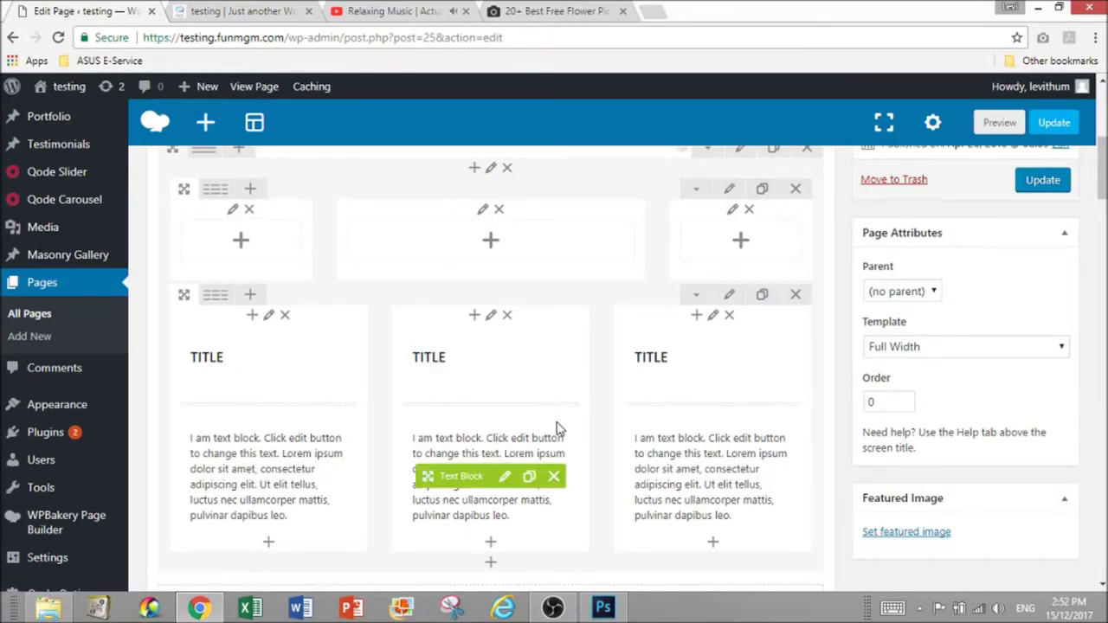
key(ctrl+3)
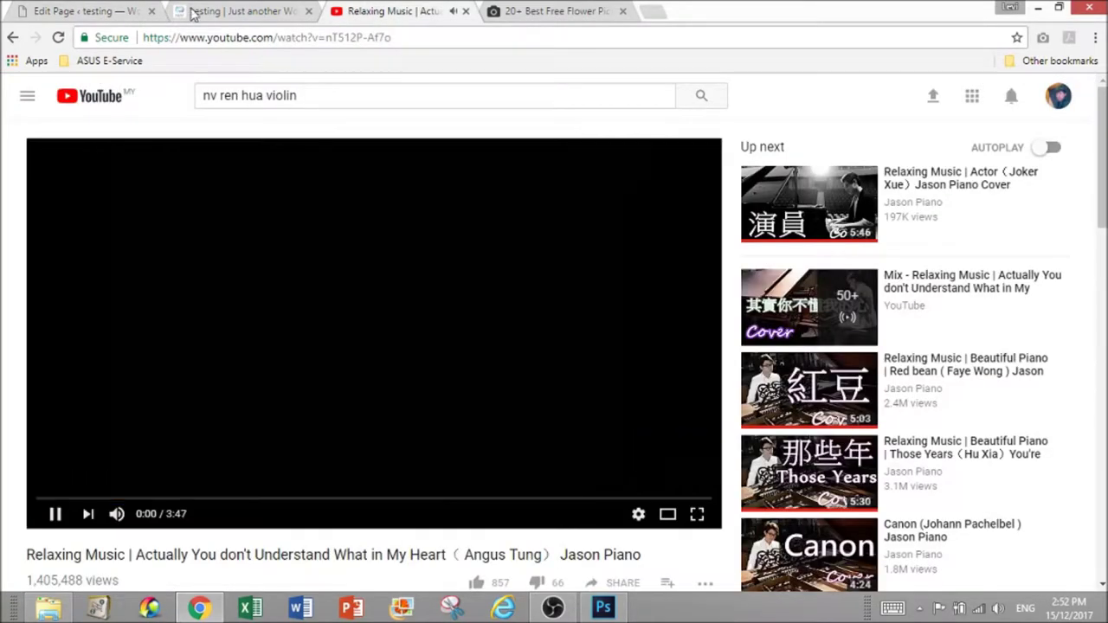
click(128, 6)
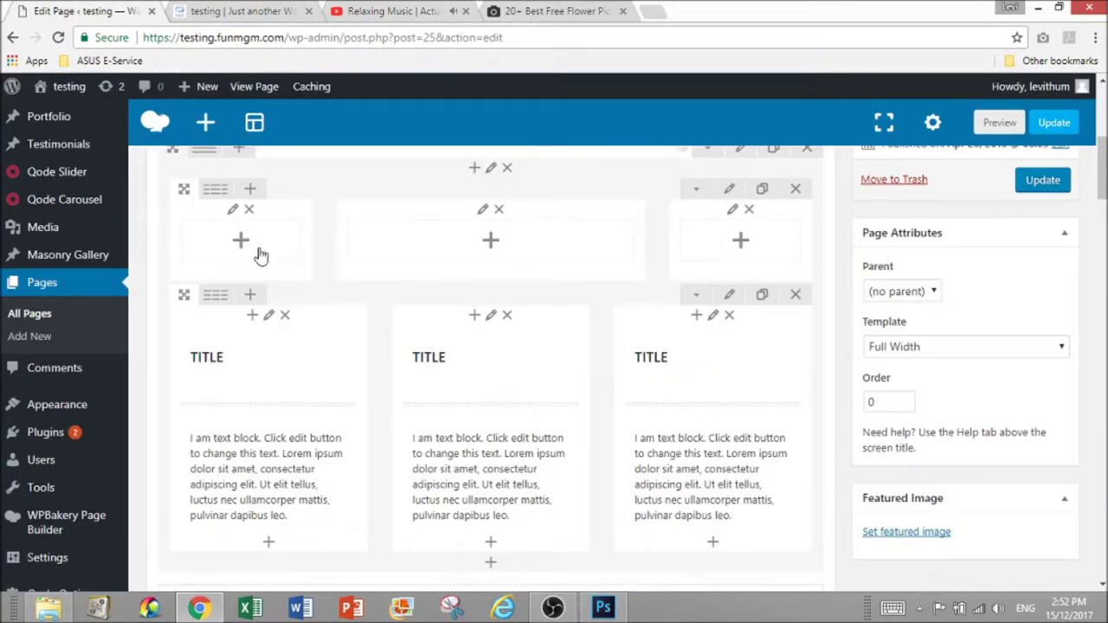
click(251, 12)
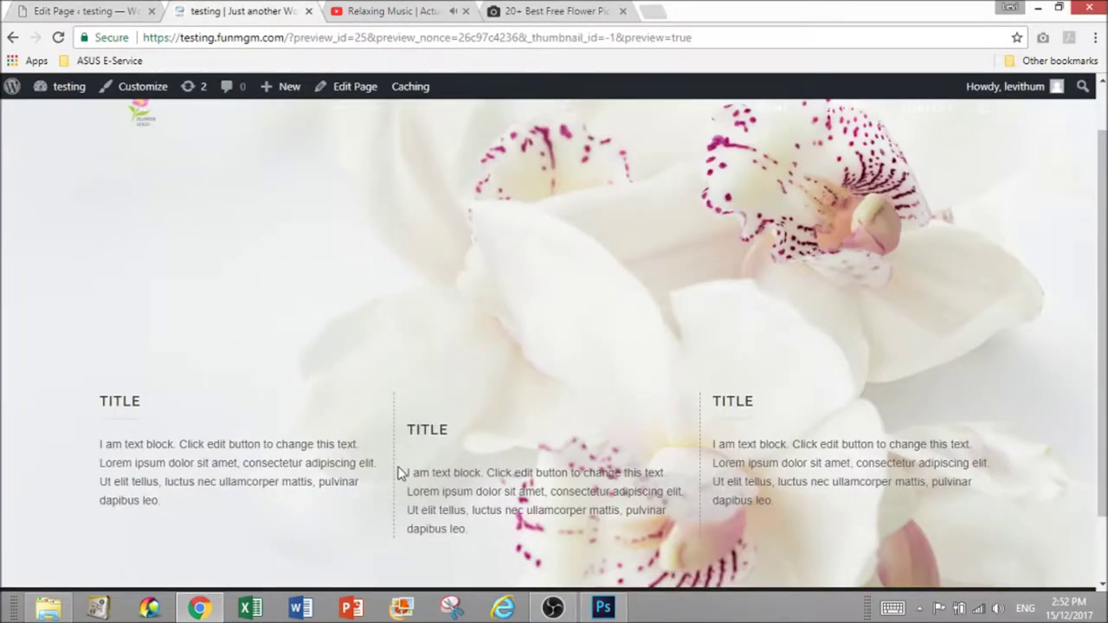
Set the Type of the inner row holding the three text columns to Full Width, save it and preview the page
click(101, 6)
click(732, 295)
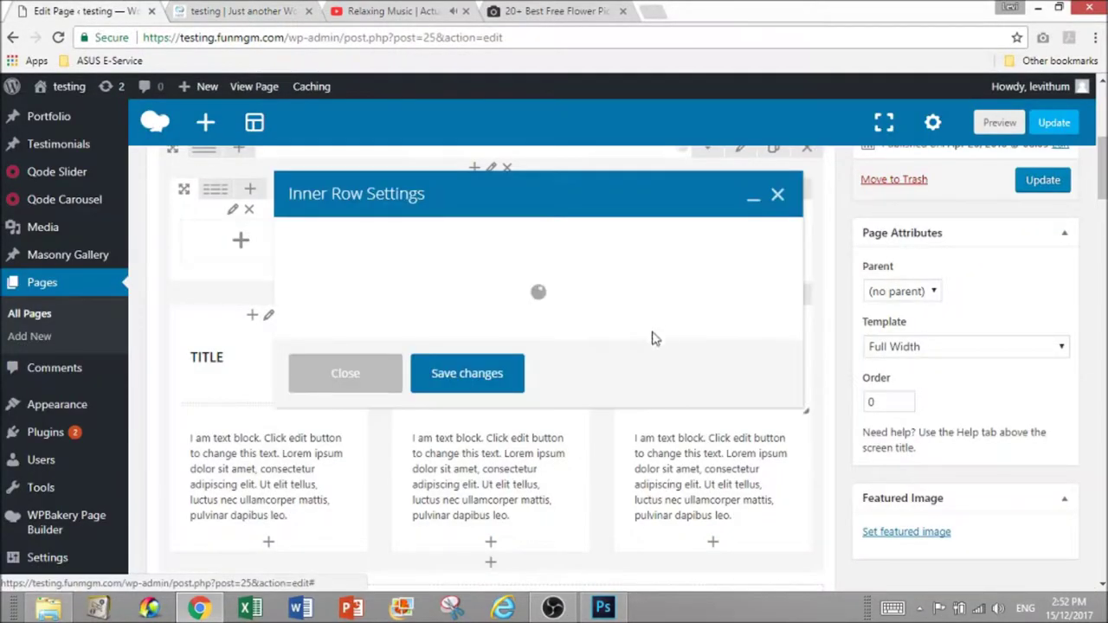
scroll(536, 373, down, 3)
click(355, 444)
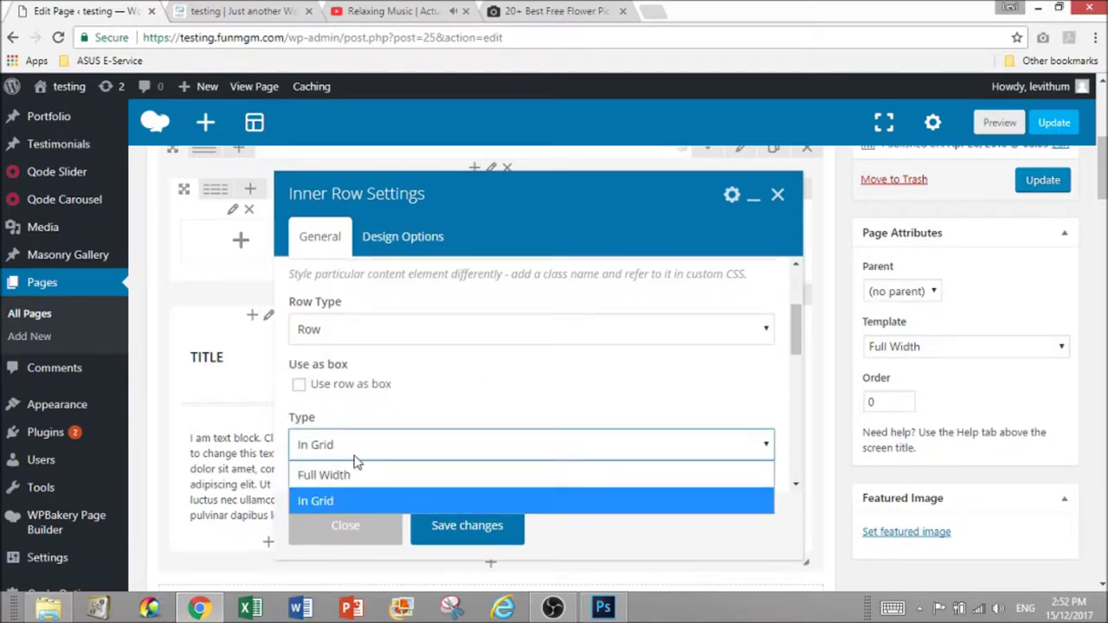
click(346, 475)
click(467, 525)
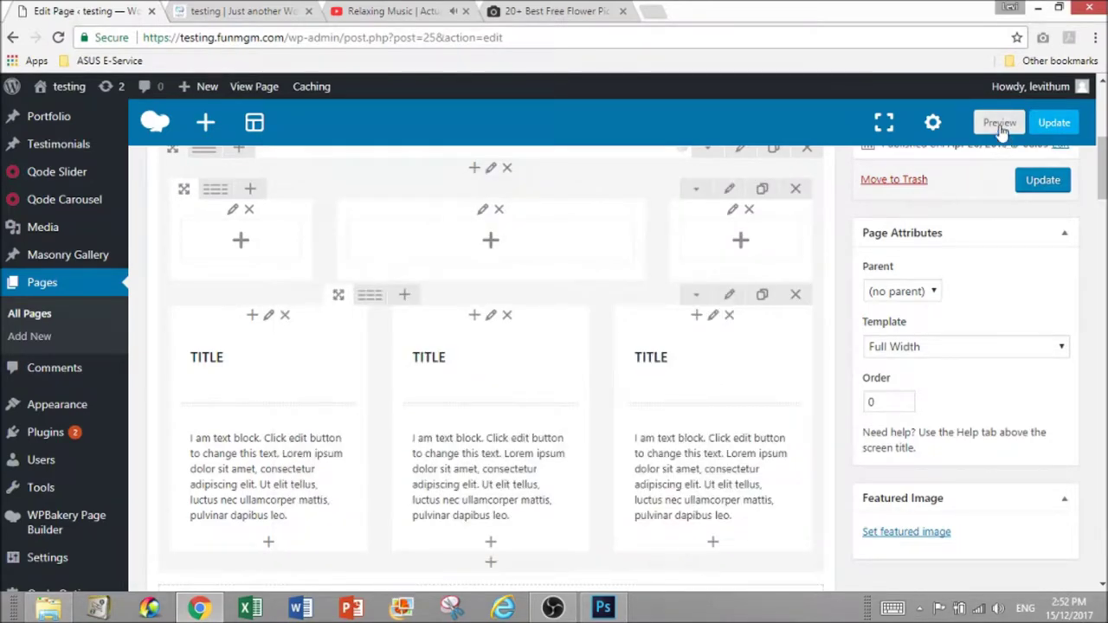
click(257, 7)
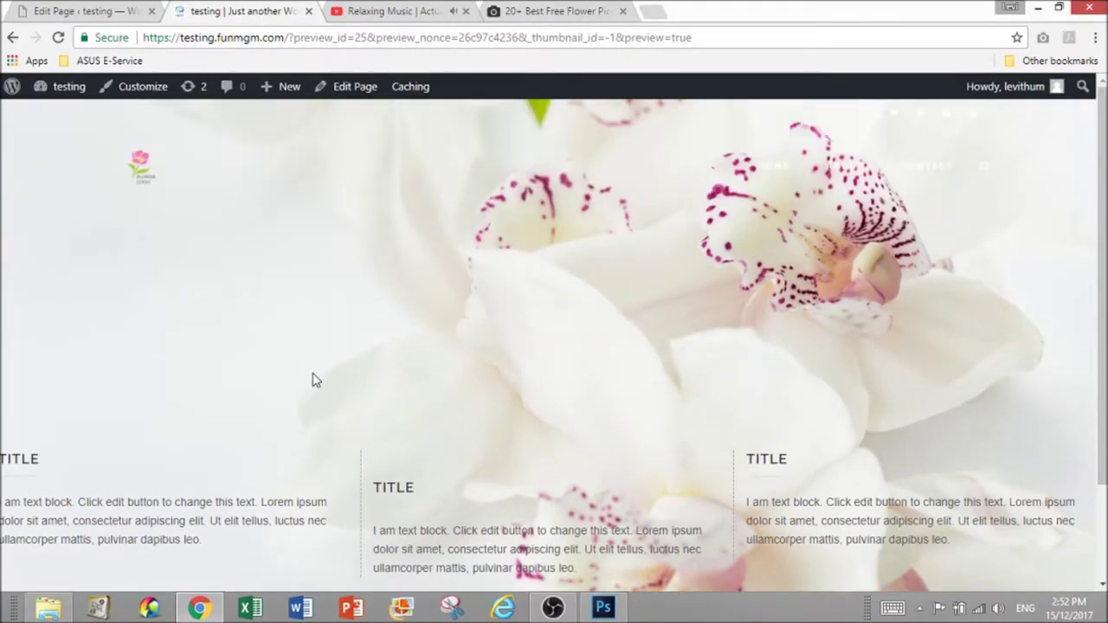
Review the middle text column's design options, save the column settings and preview the page again
click(97, 9)
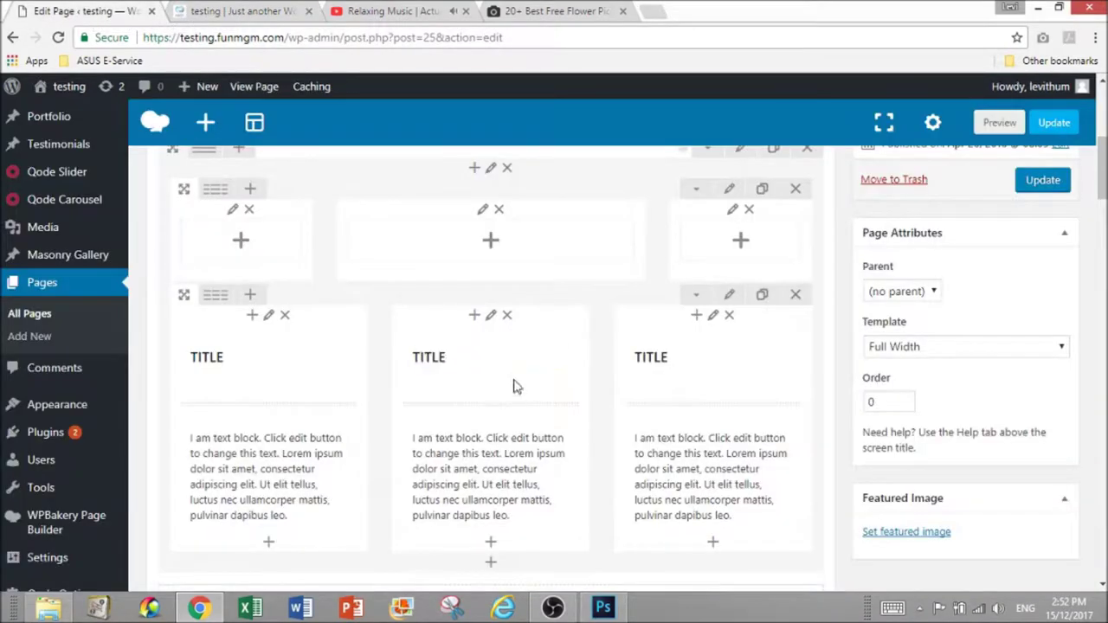
click(491, 315)
click(403, 247)
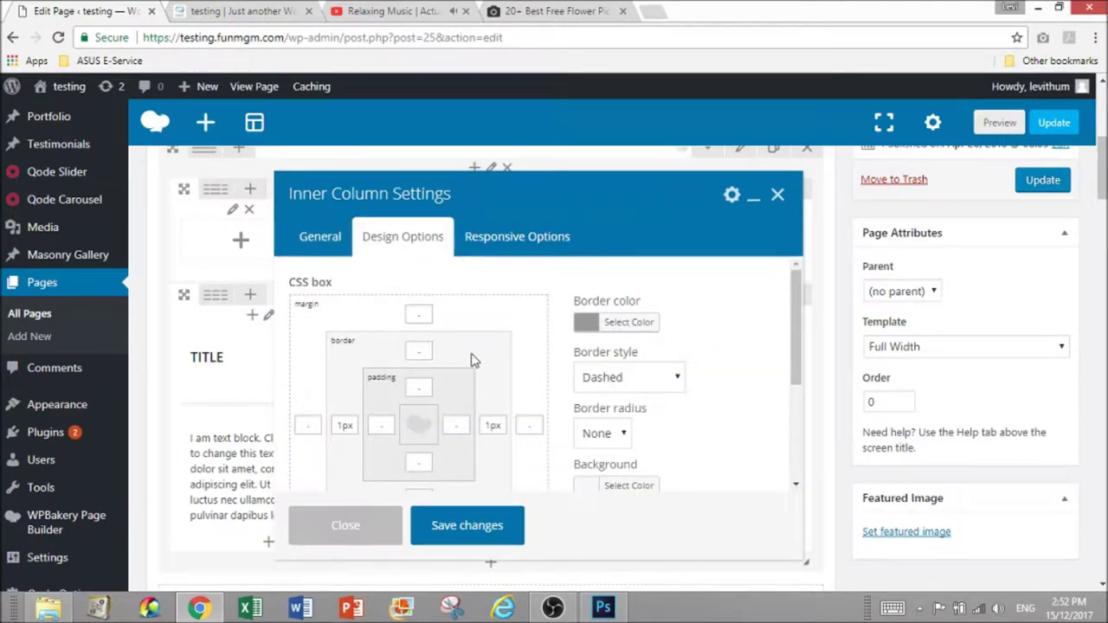
scroll(472, 359, down, 3)
scroll(472, 360, up, 3)
click(476, 535)
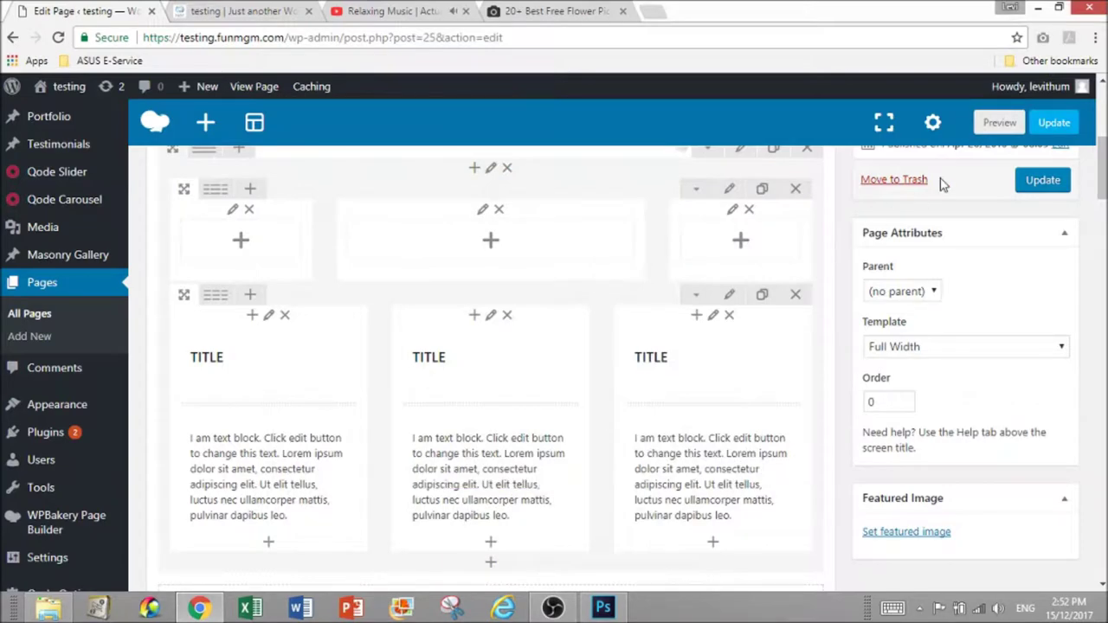
click(995, 126)
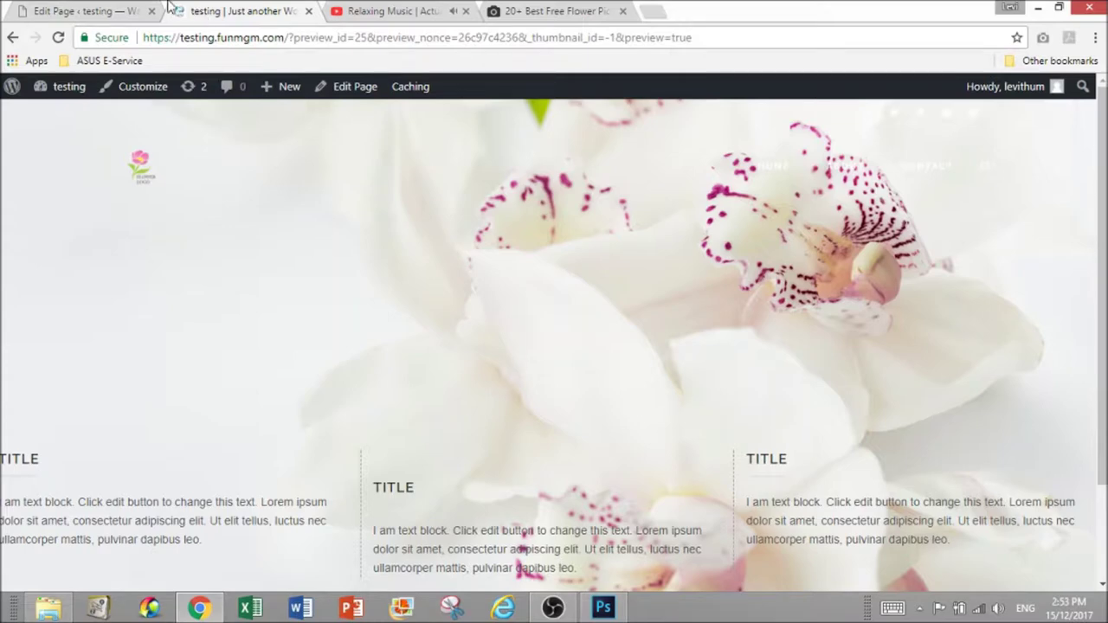
Clear the left and right border widths of the middle text column, save the settings and preview the page
click(126, 11)
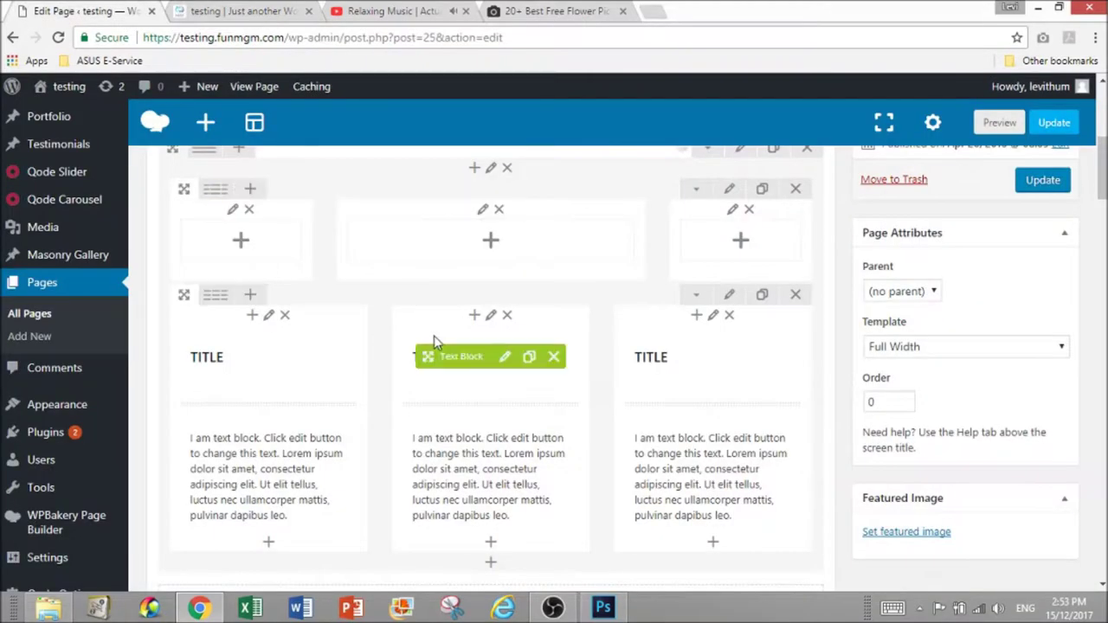
click(491, 316)
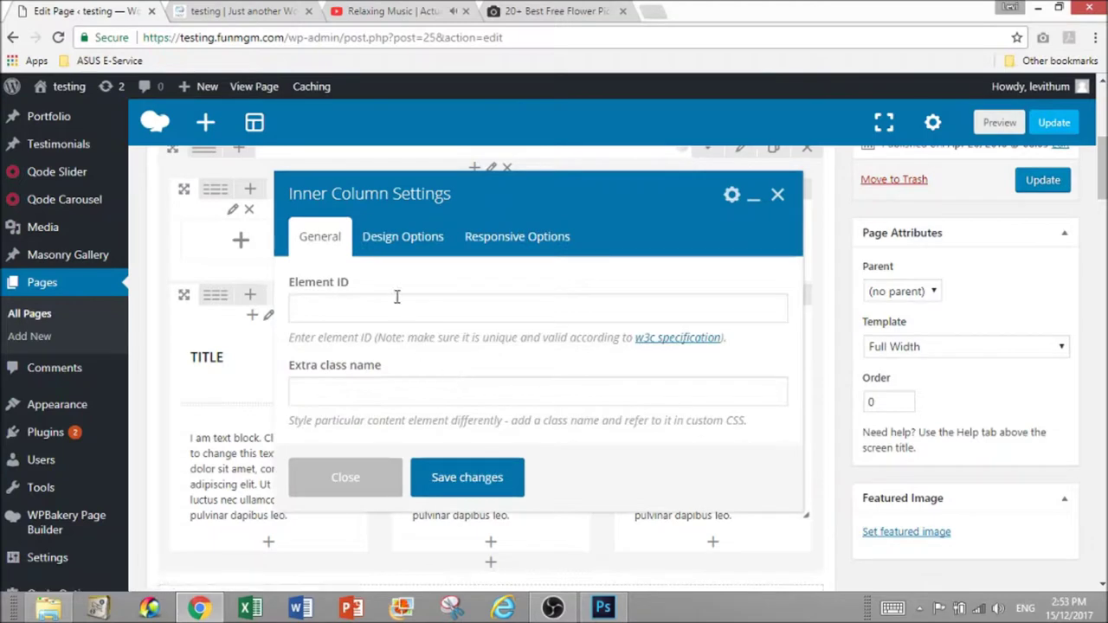
click(402, 237)
double_click(492, 426)
key(BackSpace)
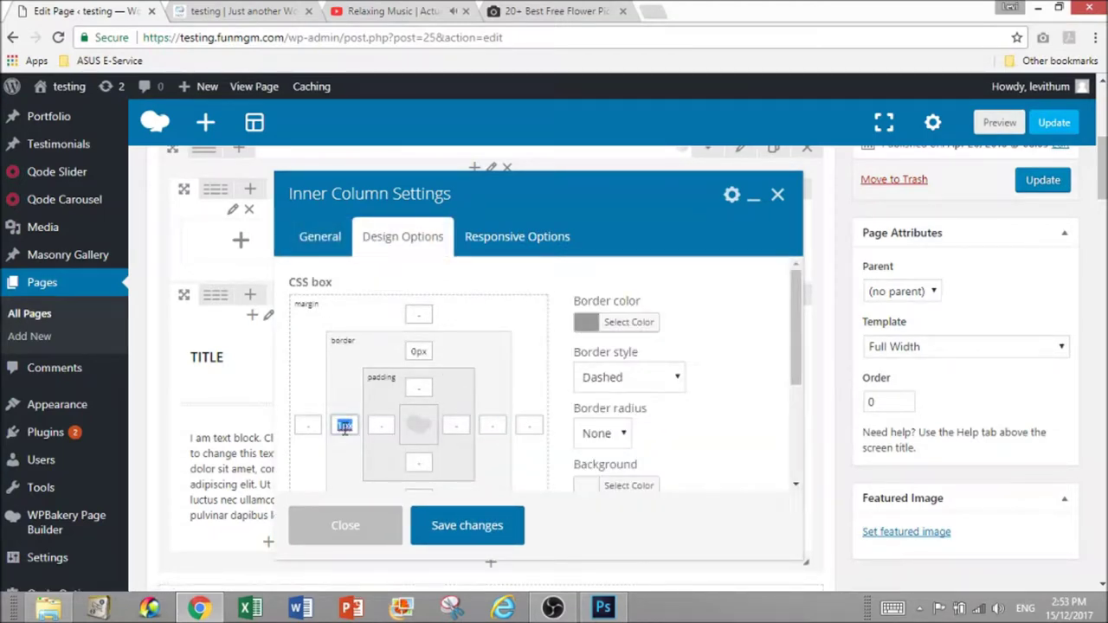
click(490, 533)
click(1000, 122)
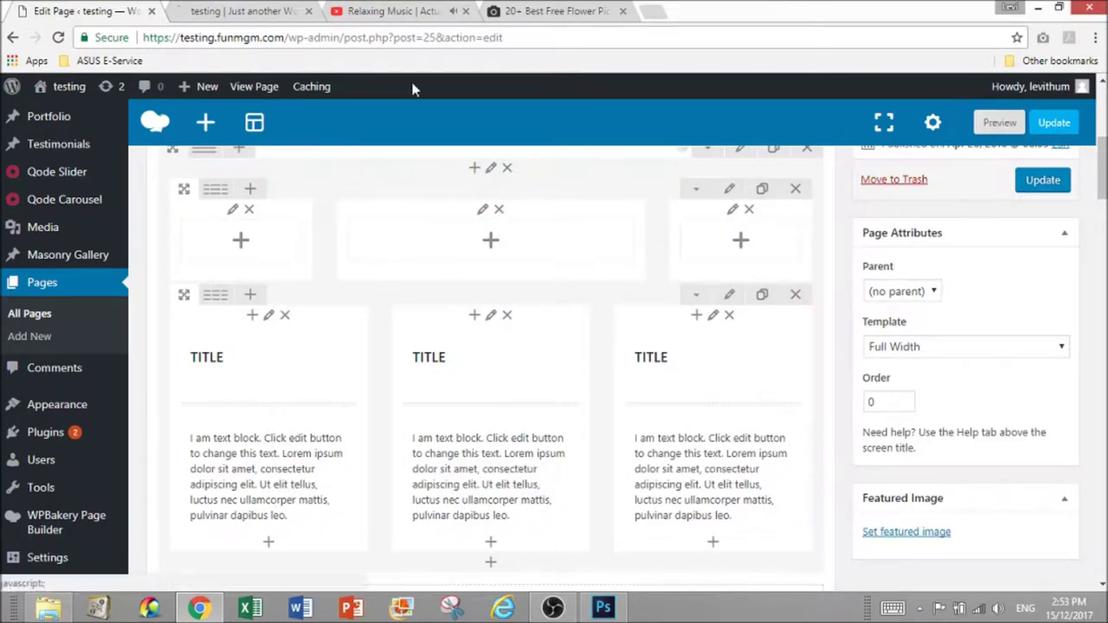
click(228, 11)
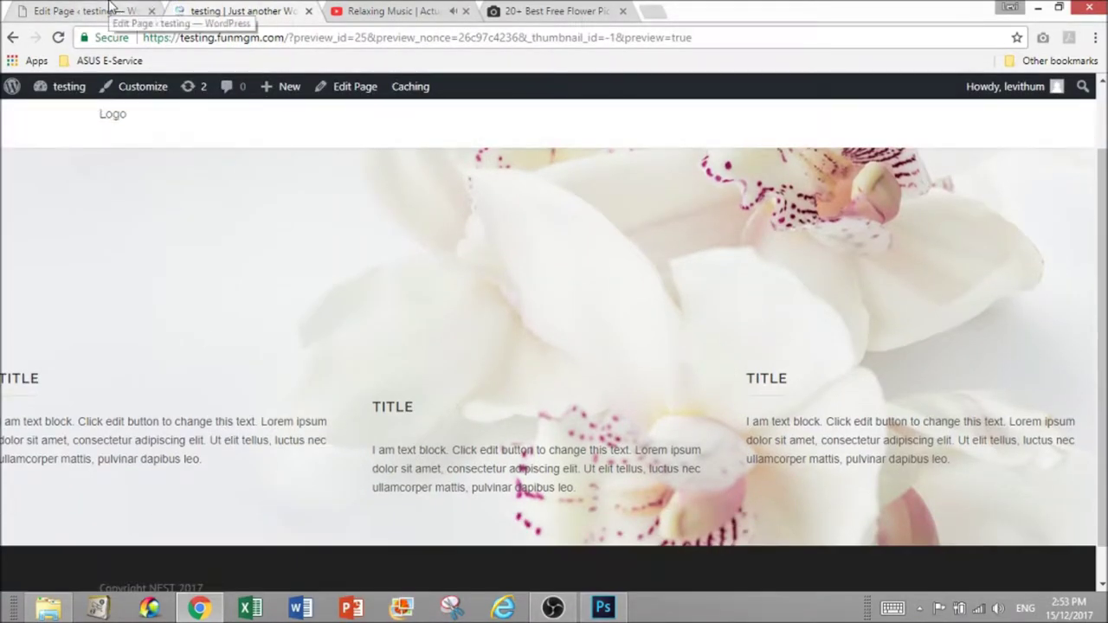
Compare the title text blocks of the middle and third columns in their text settings
click(121, 9)
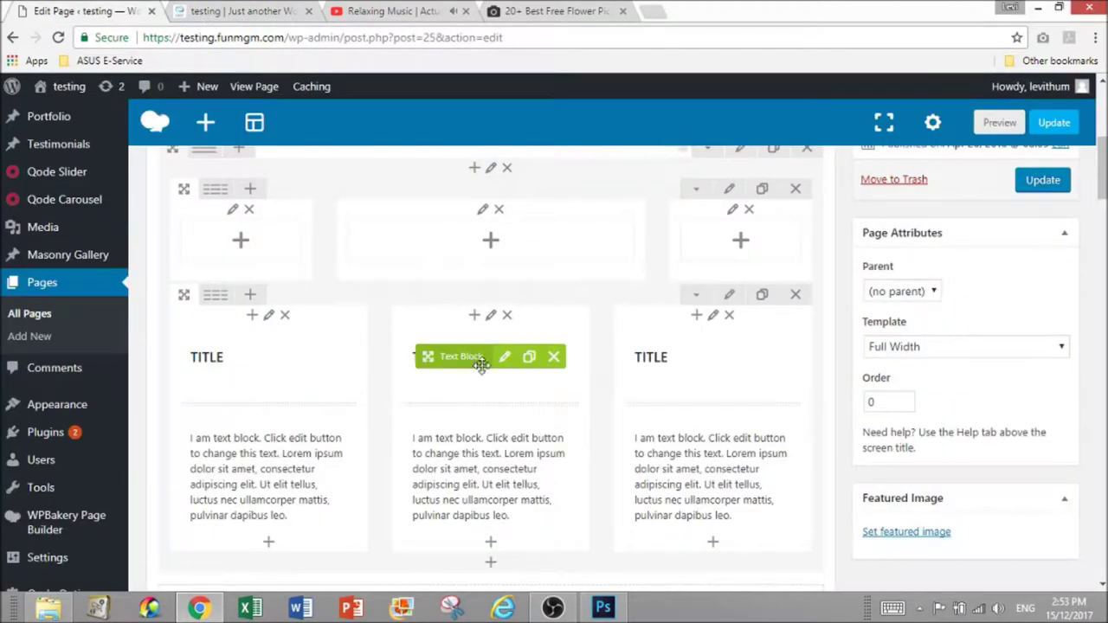
click(503, 357)
click(299, 379)
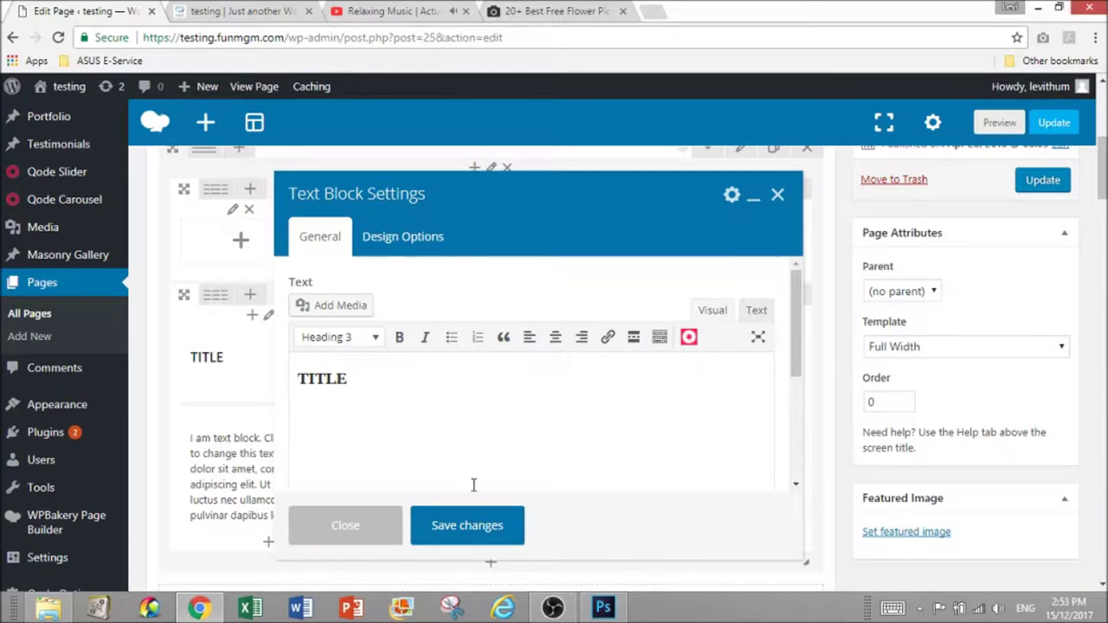
click(479, 530)
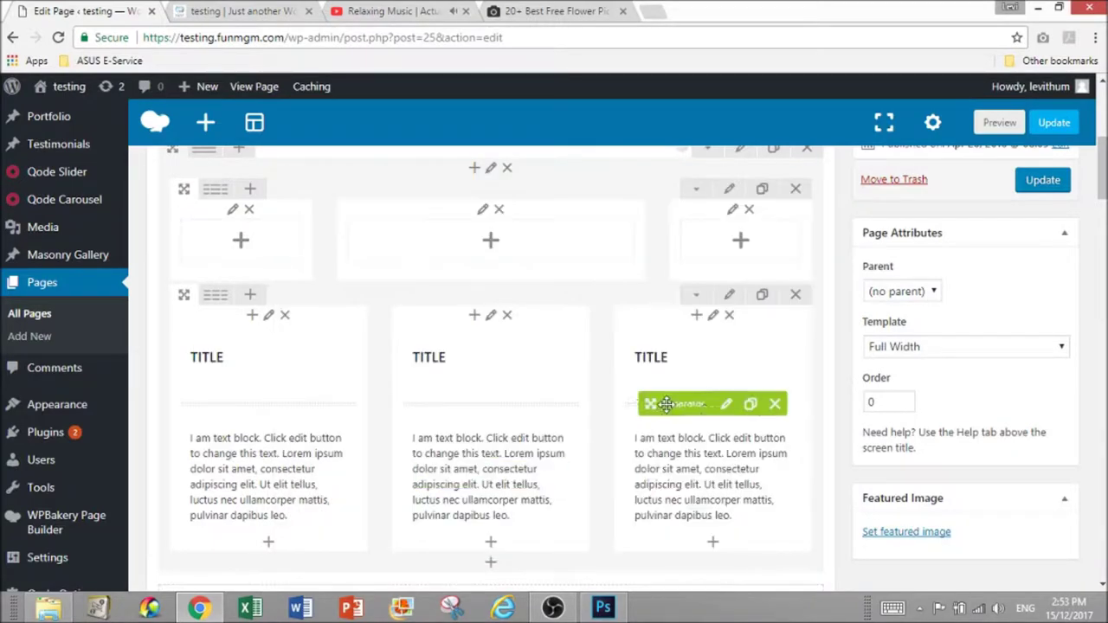
click(724, 357)
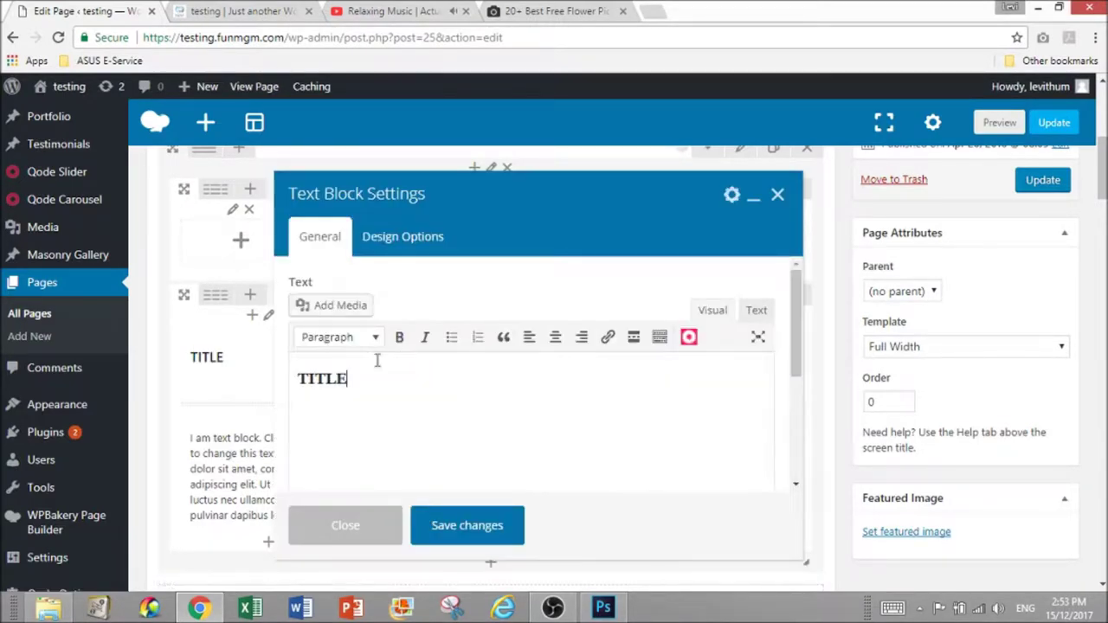
click(305, 379)
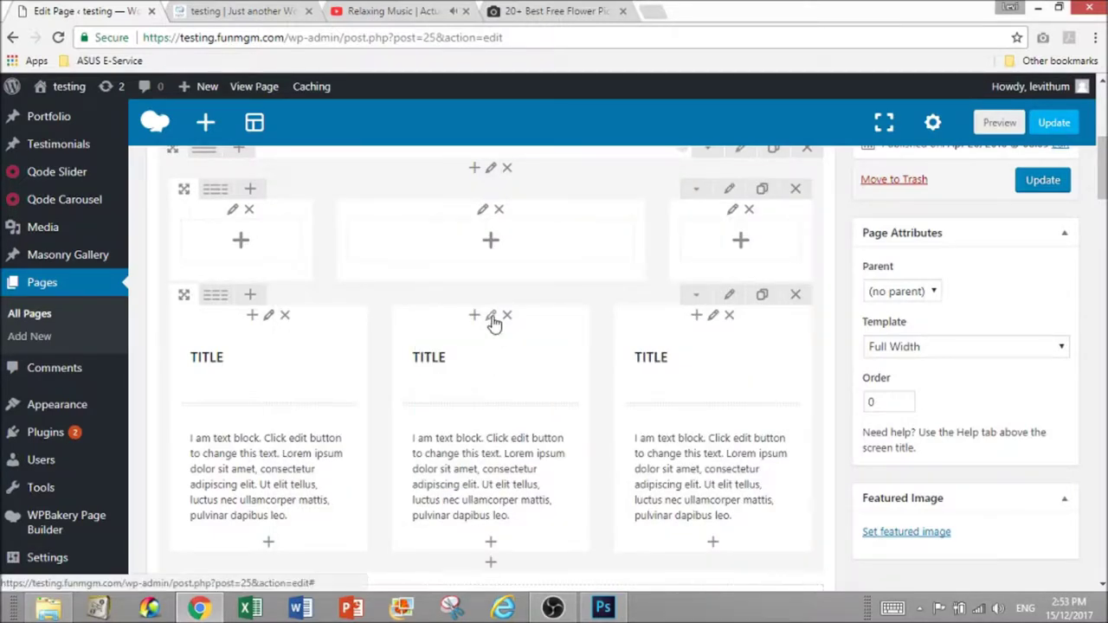
Clear the top border width of the middle text column, save it and check the column alignment in the page preview
click(491, 317)
click(419, 240)
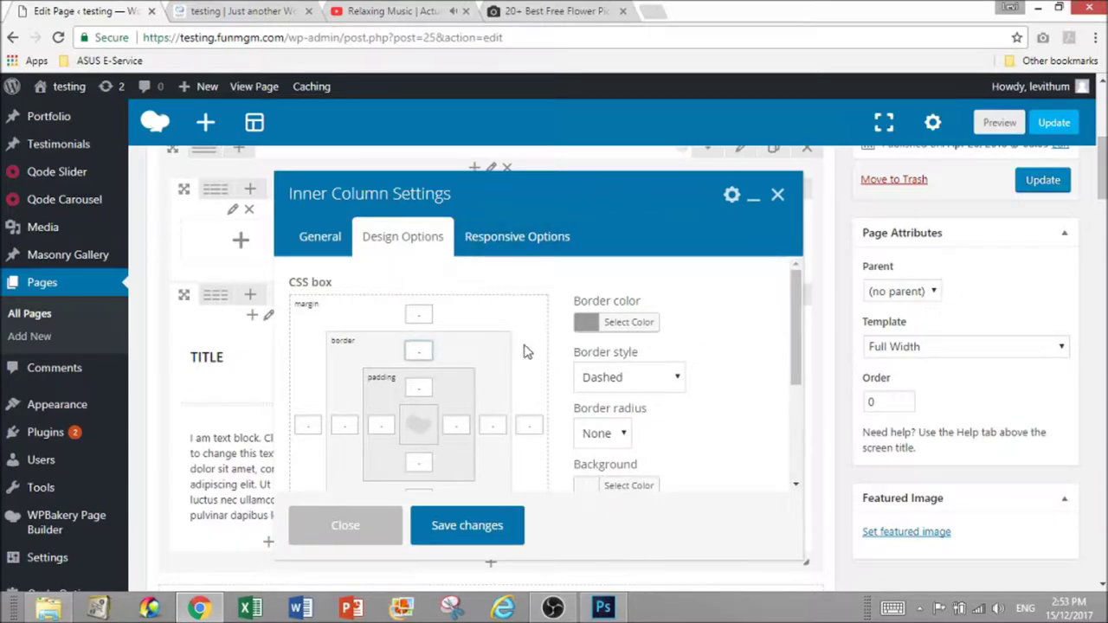
click(495, 526)
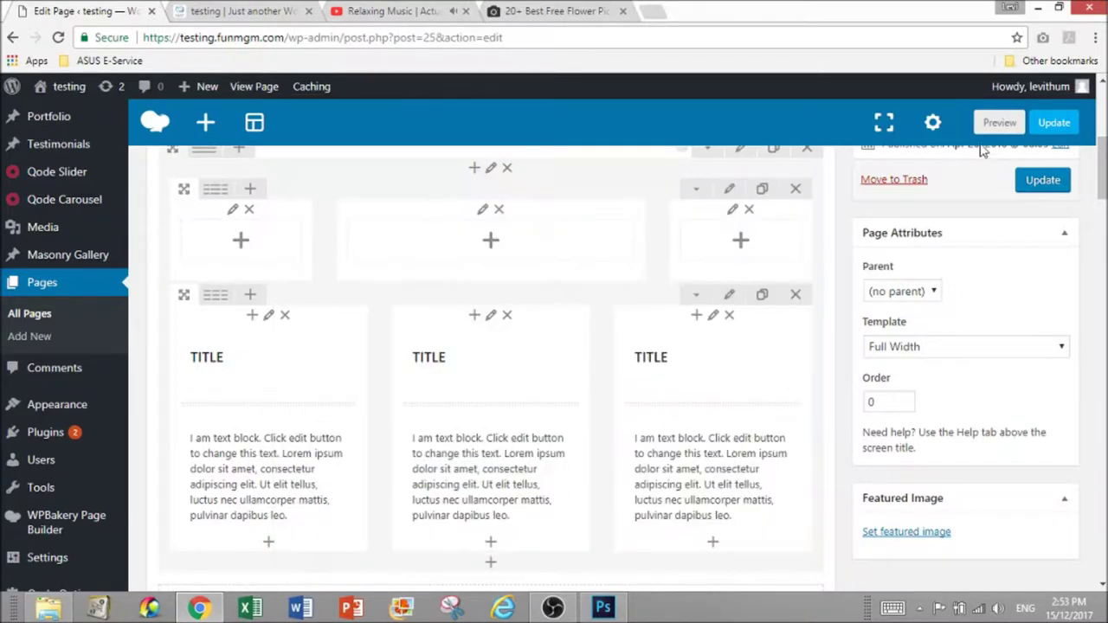
click(999, 122)
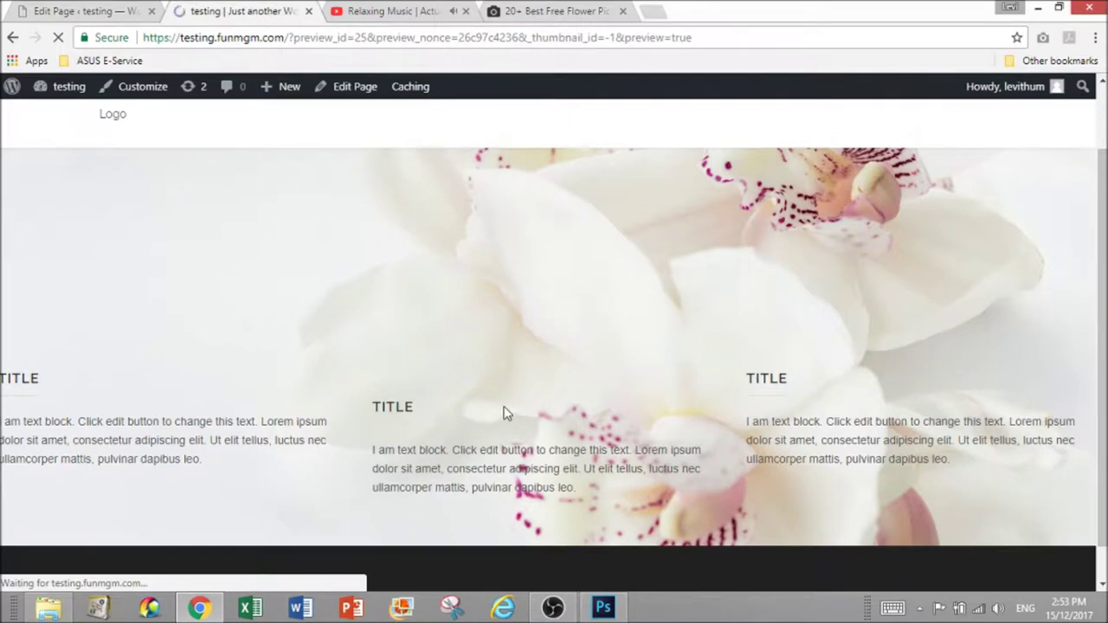
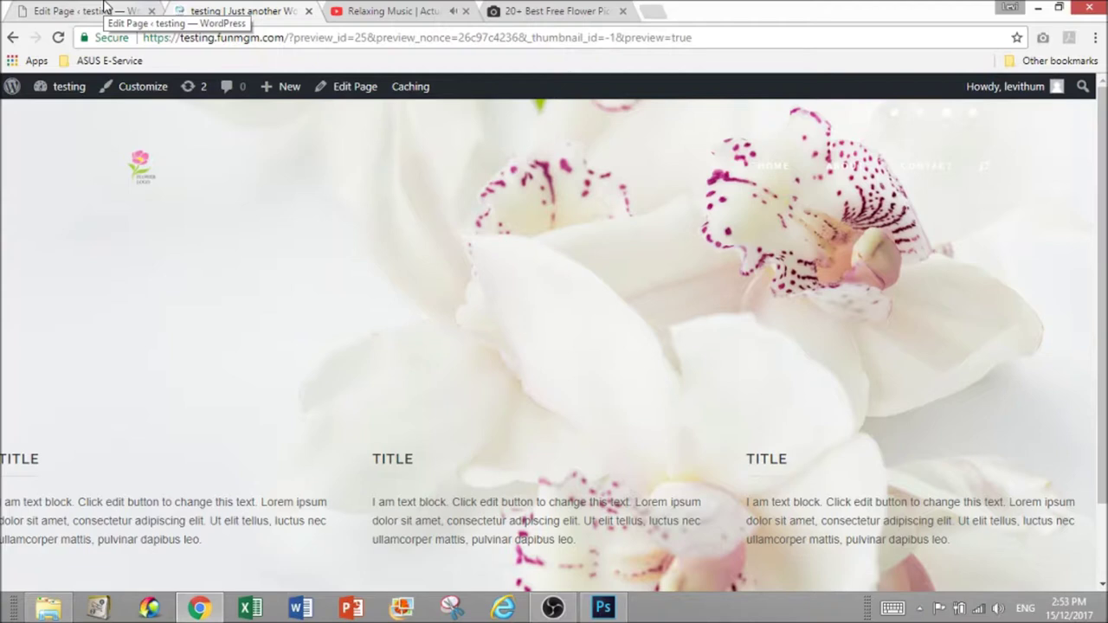
scroll(366, 353, down, 3)
scroll(421, 433, up, 3)
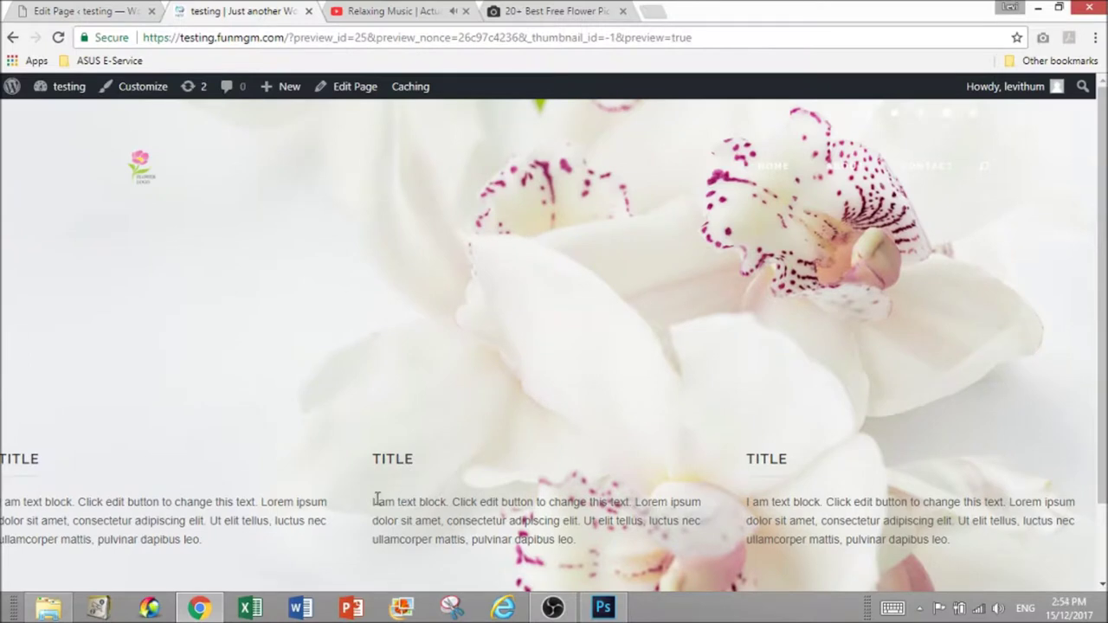
drag(374, 502, 611, 547)
click(634, 423)
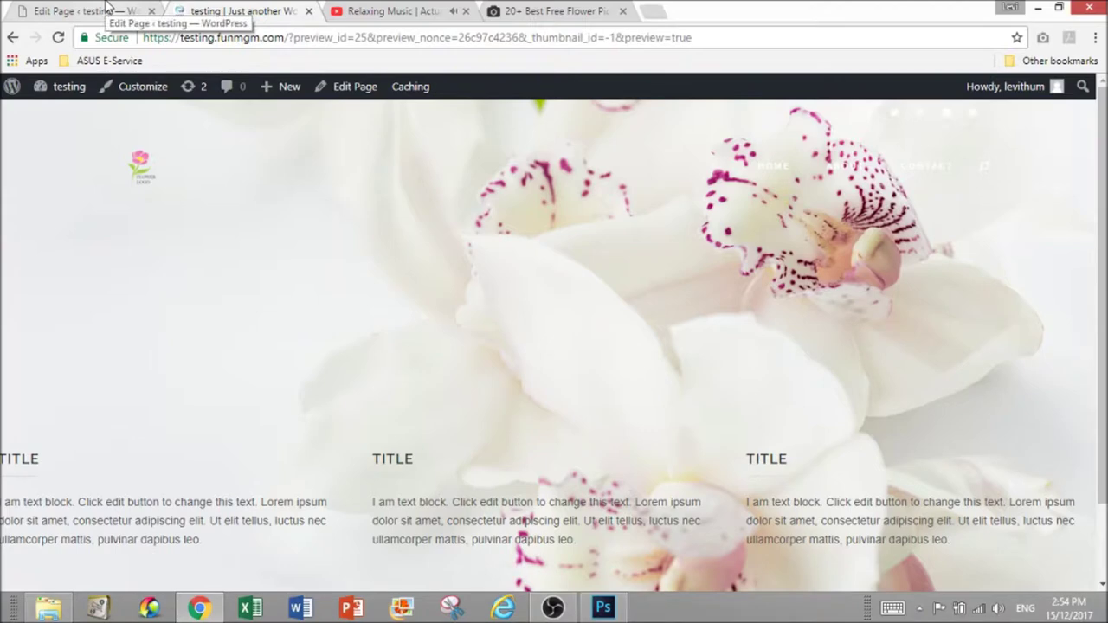
Set the left and right padding of the inner row holding the three text columns to 8 px, save and preview the page
click(78, 10)
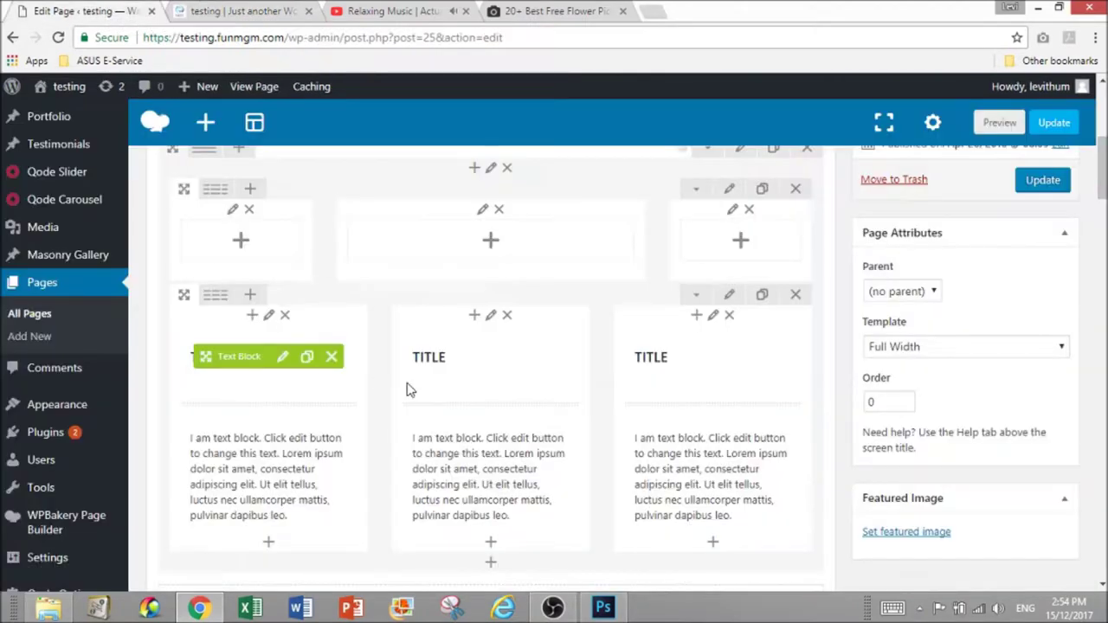
click(729, 299)
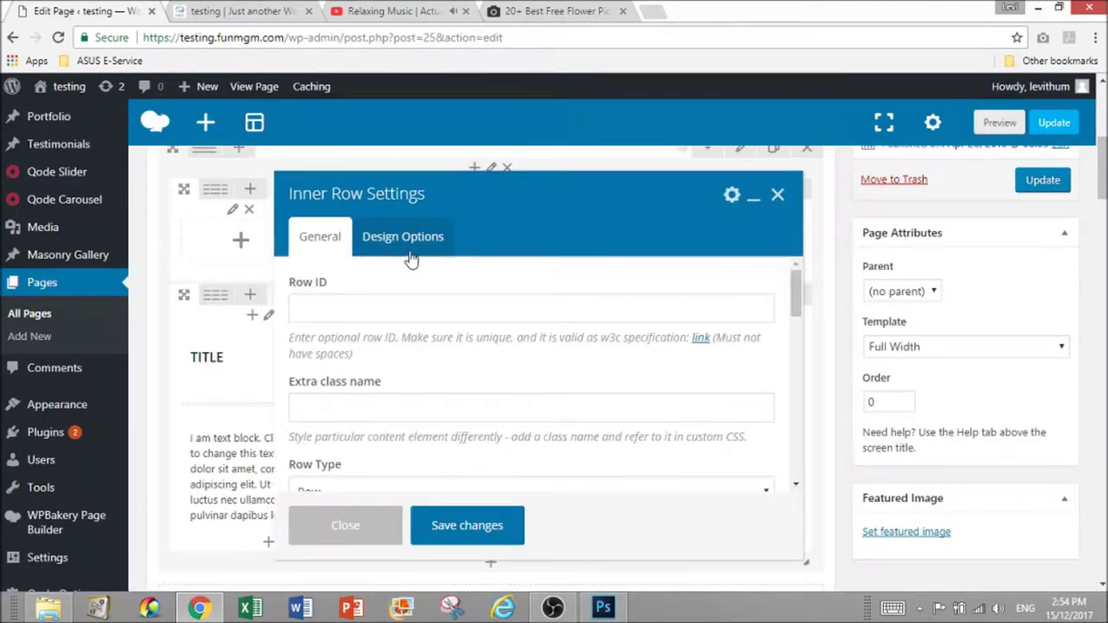
click(411, 258)
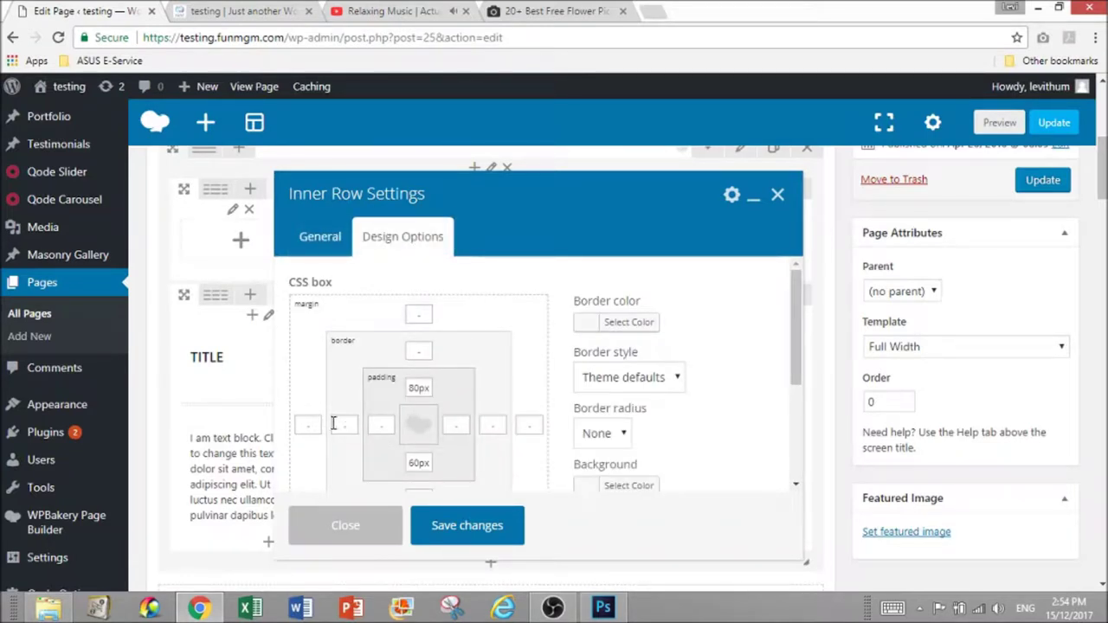
click(382, 425)
text(8)
click(459, 427)
text(8)
click(472, 537)
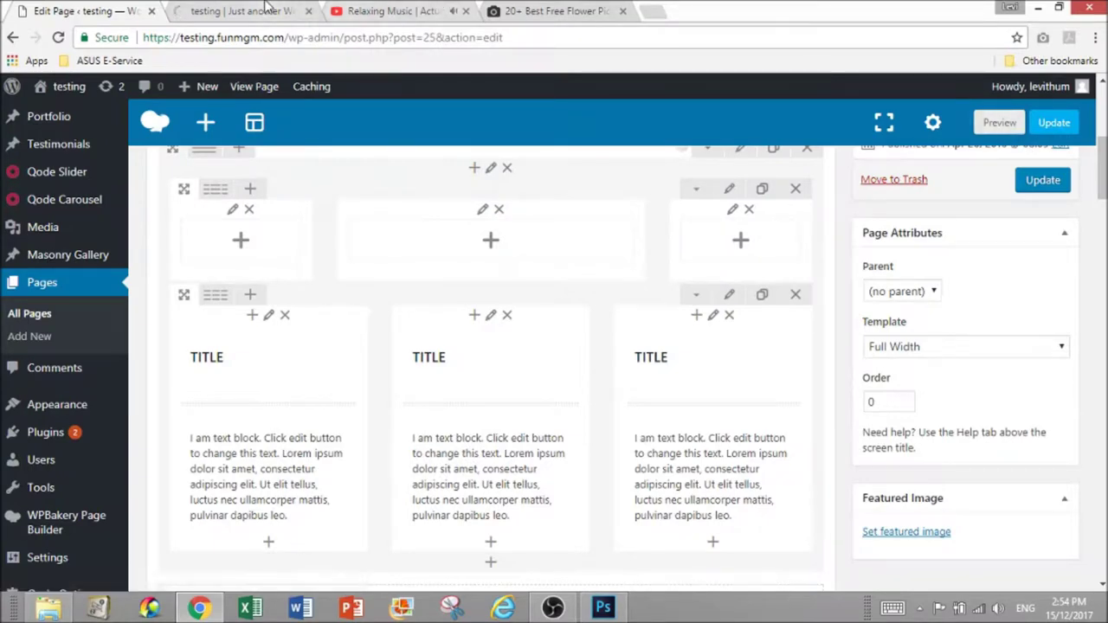
click(1000, 123)
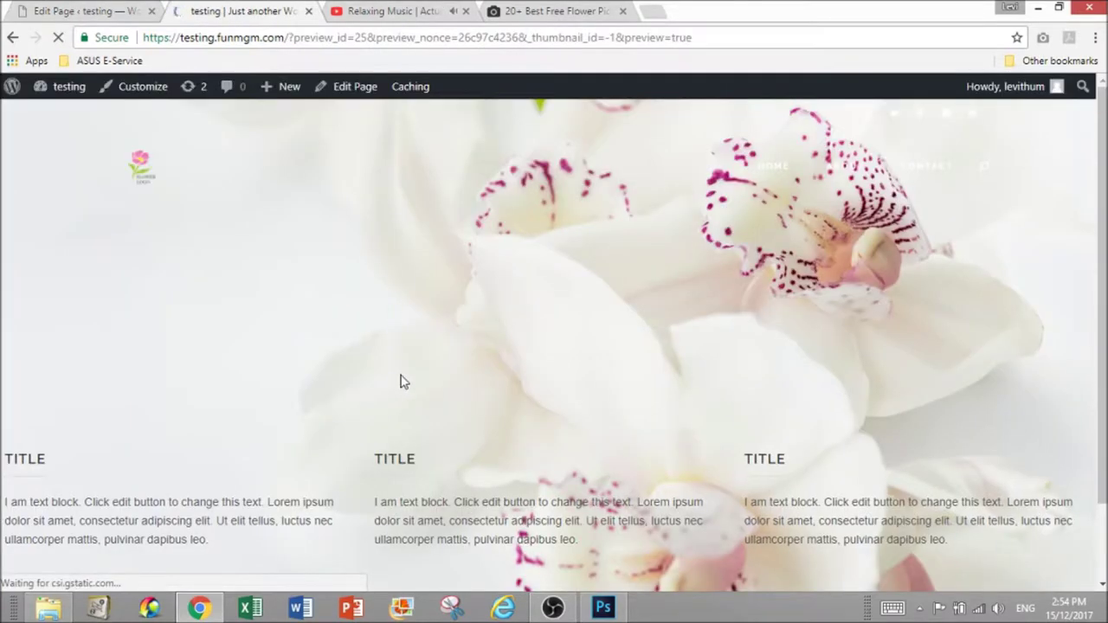
Set the left padding of the text columns' inner row to 10, save it and preview the page
key(ctrl+shift+Tab)
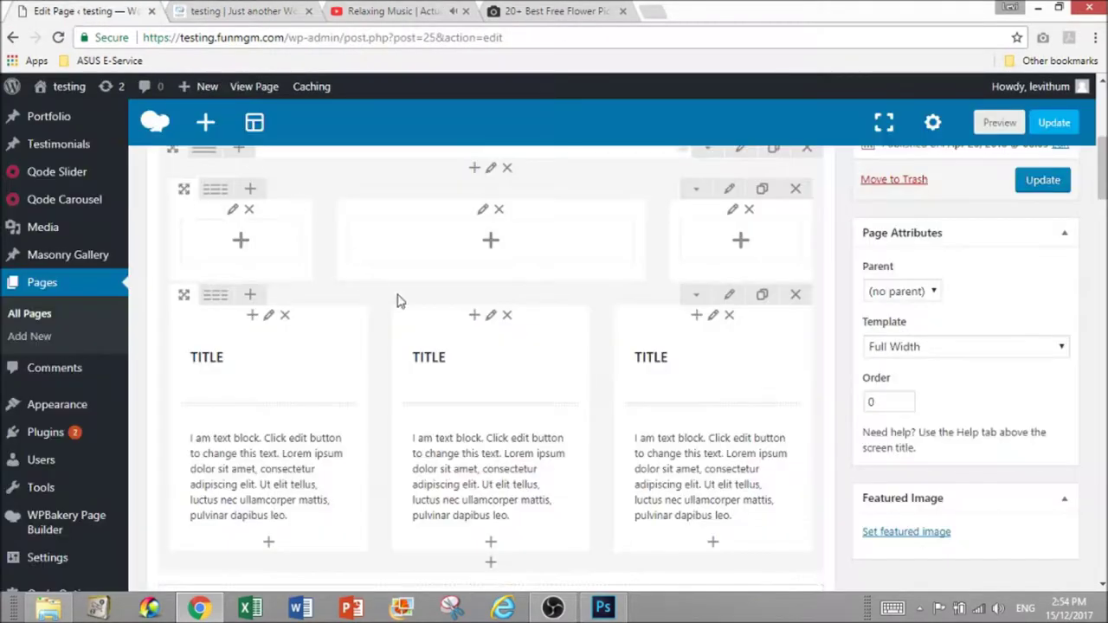
click(730, 295)
click(413, 245)
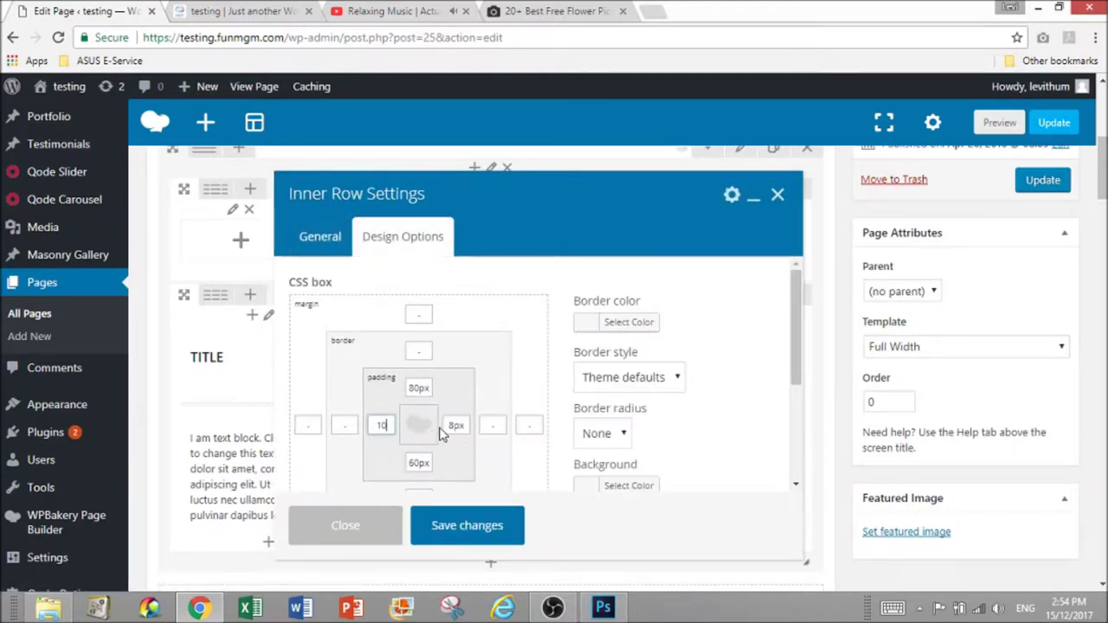
click(474, 523)
click(999, 123)
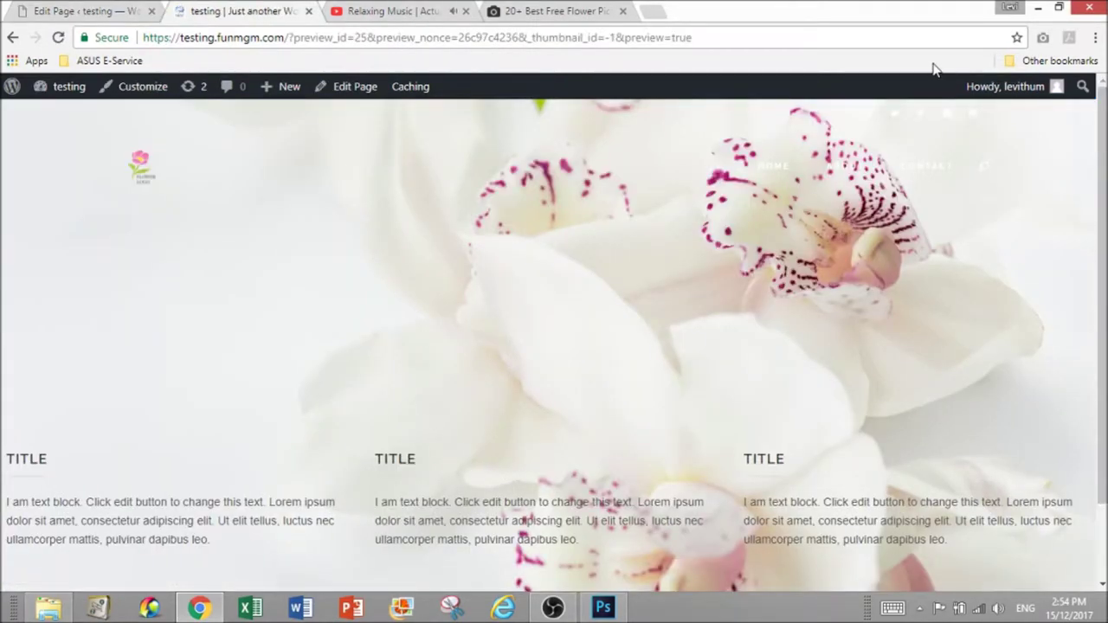
Examine the spacing and alignment of the three text columns over the flower background in the page preview
scroll(559, 391, down, 1)
scroll(559, 391, up, 1)
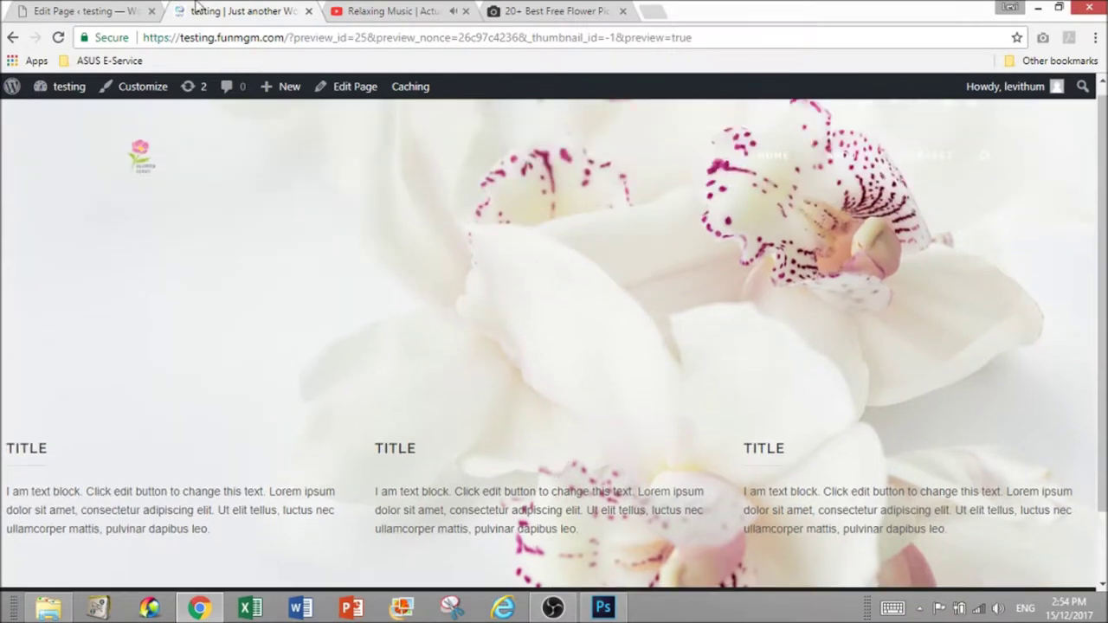
scroll(240, 283, down, 1)
scroll(240, 283, up, 1)
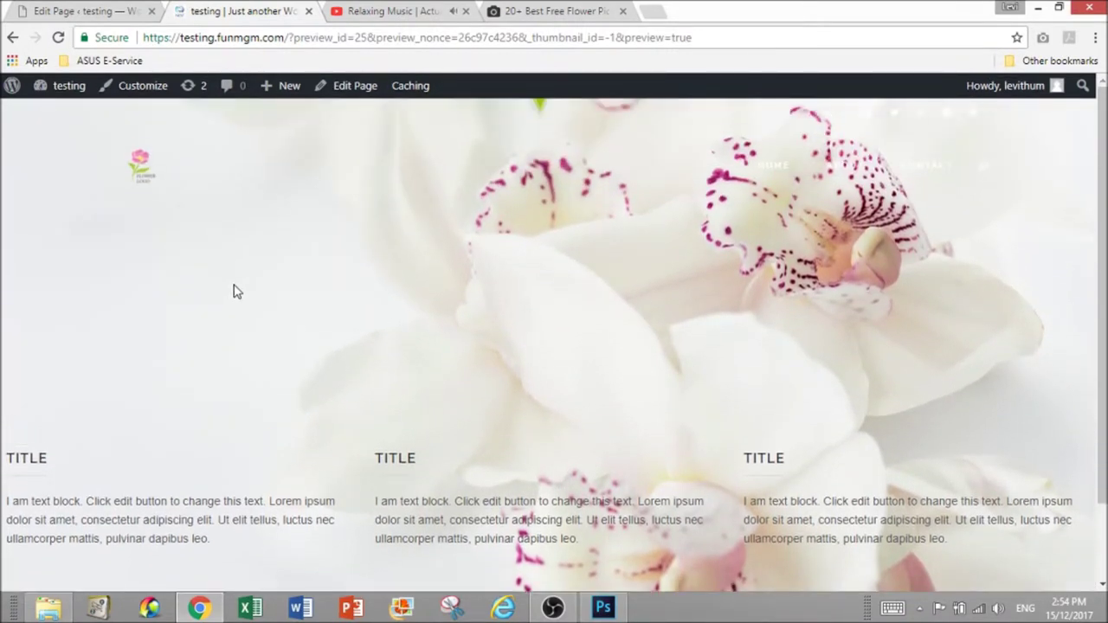
scroll(240, 320, down, 1)
scroll(240, 320, up, 1)
scroll(235, 317, down, 1)
scroll(236, 317, up, 1)
Return to the page editor and add a new row below the one holding the three text columns
key(ctrl+shift+Tab)
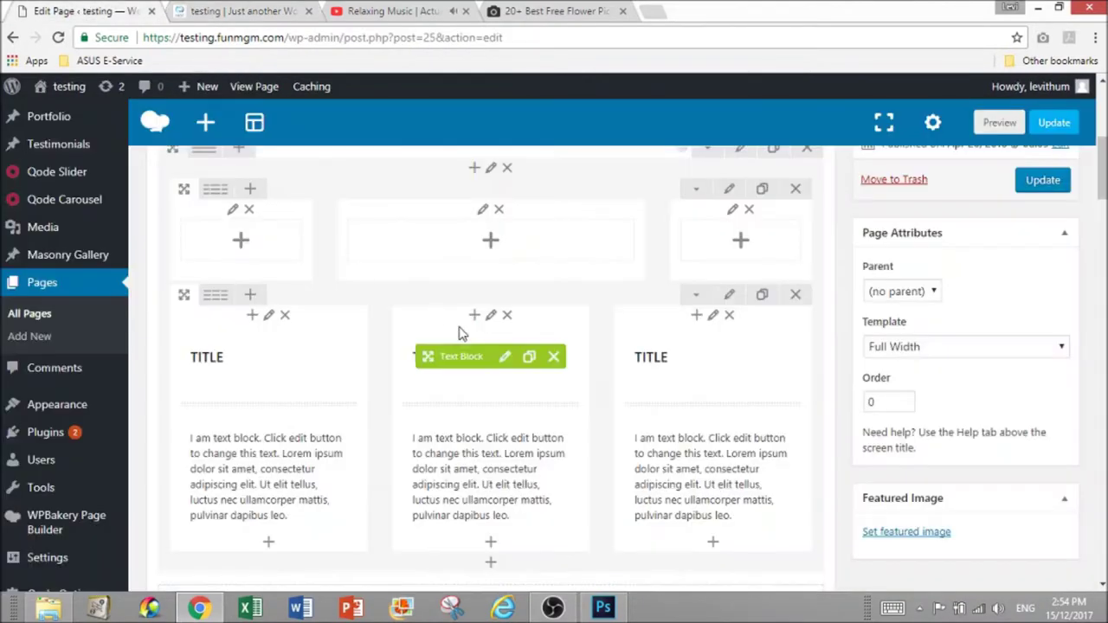
scroll(641, 413, down, 3)
click(491, 374)
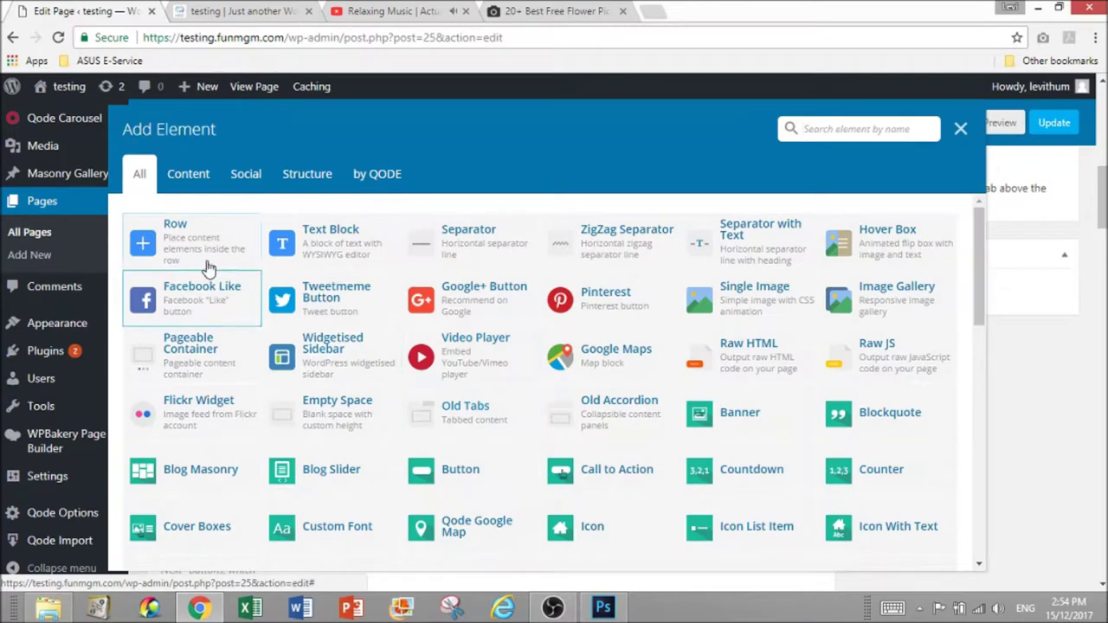
click(190, 238)
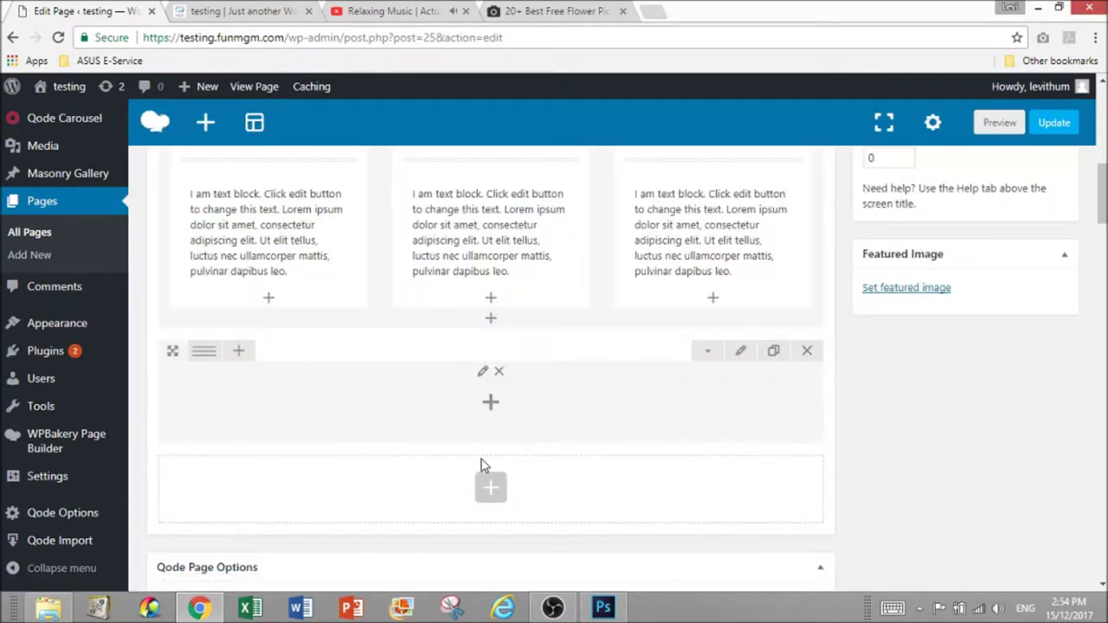
Set the new row's top and bottom padding to 30 and save the row settings
click(740, 351)
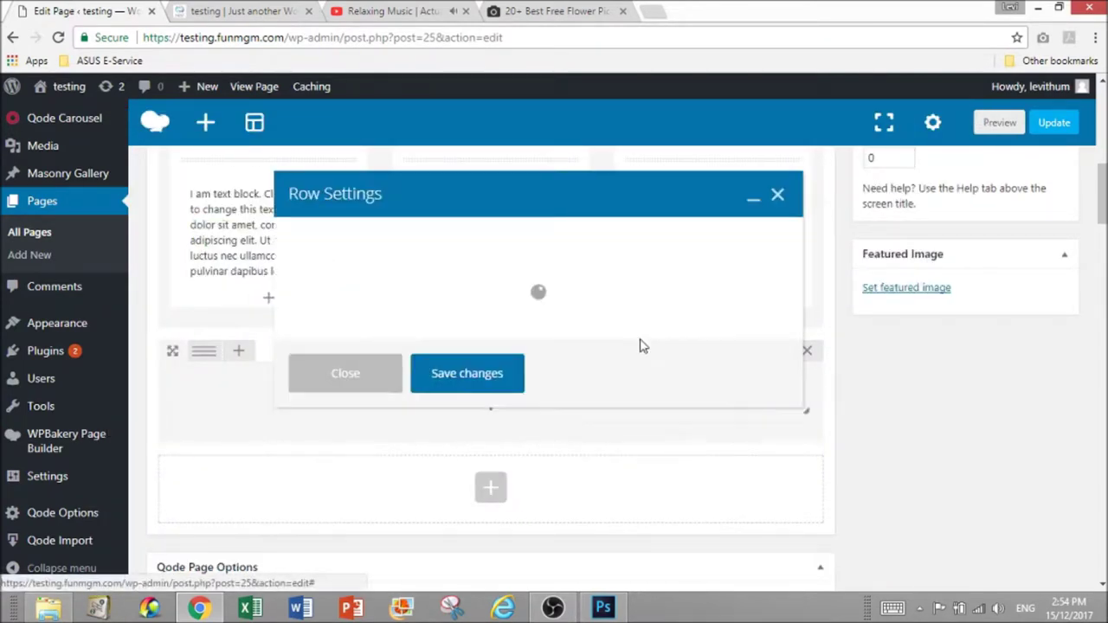
click(392, 246)
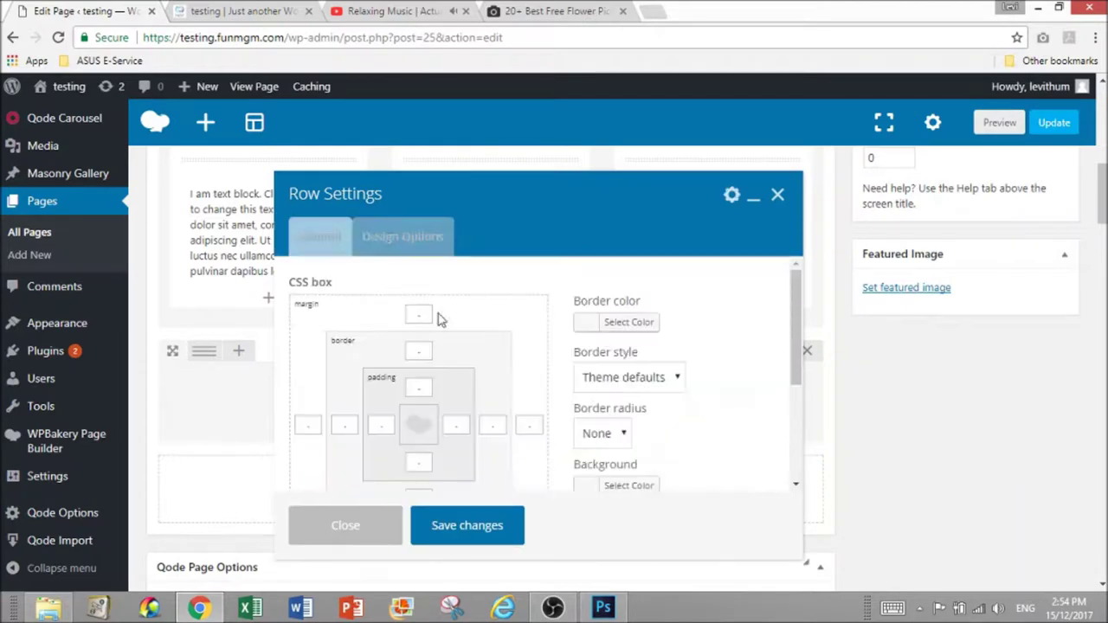
text(30)
click(418, 463)
text(30)
click(487, 526)
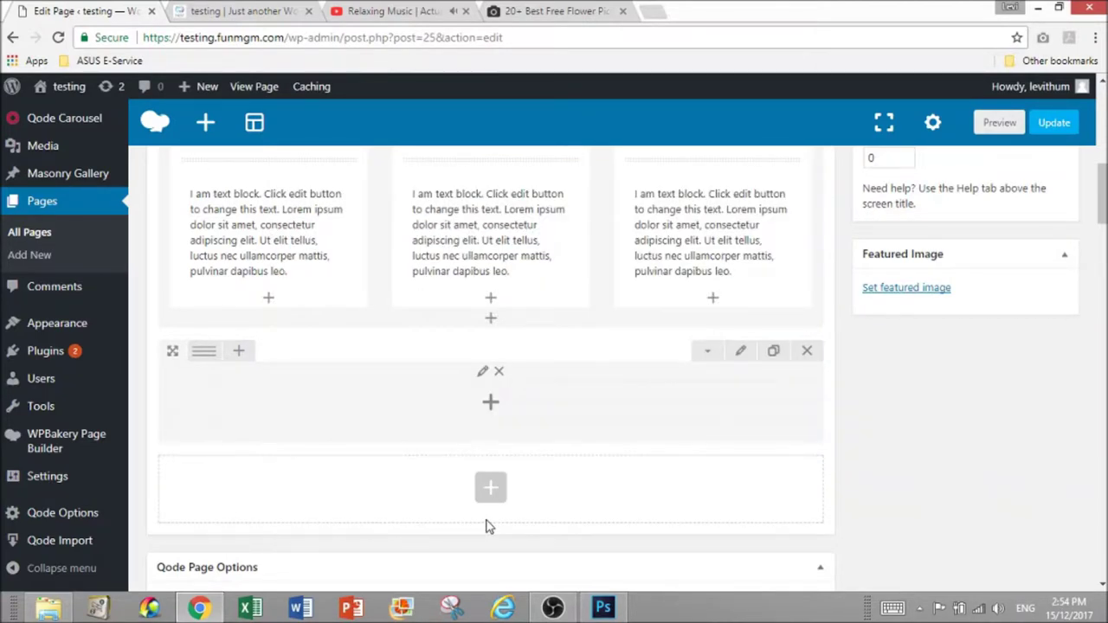
Add an inner row inside the new row and split it into a two-thirds and a one-third column
click(494, 421)
click(179, 229)
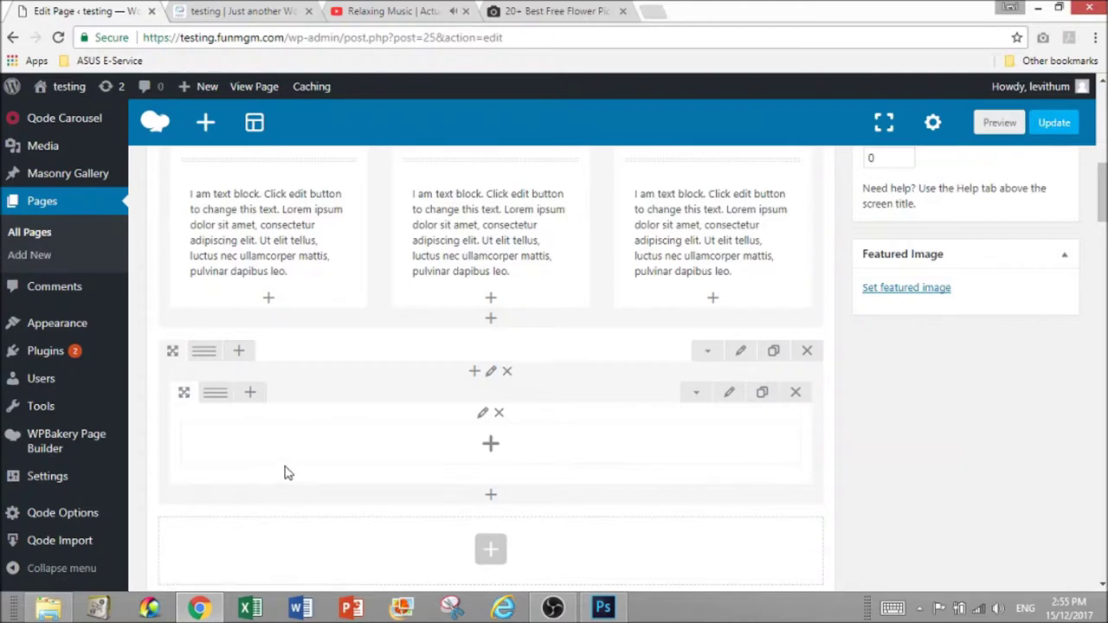
mouse_move(214, 400)
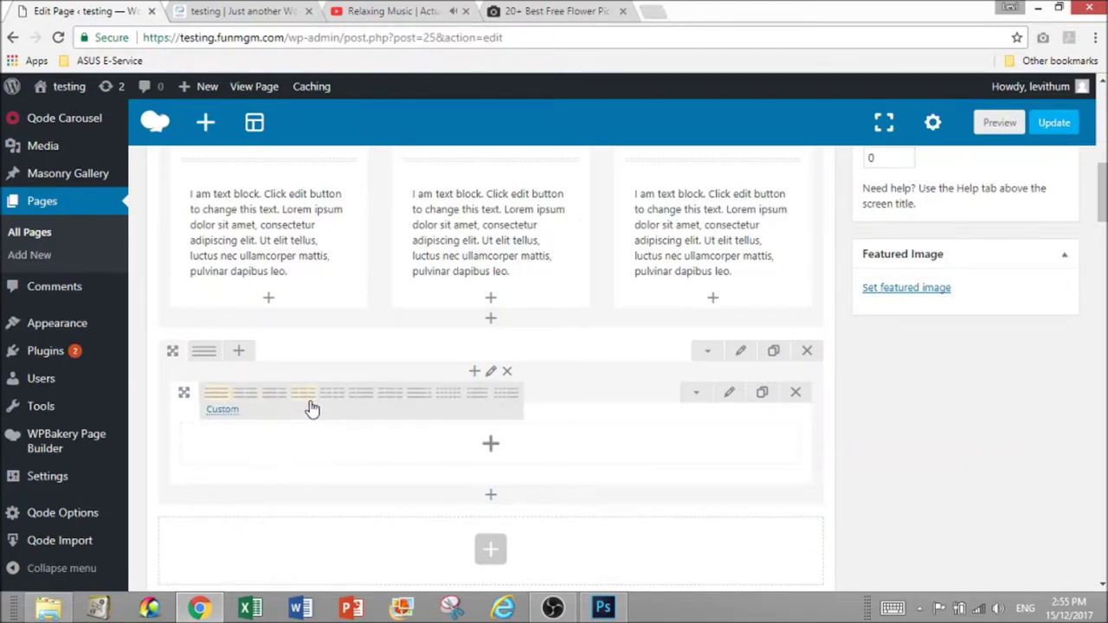
click(273, 404)
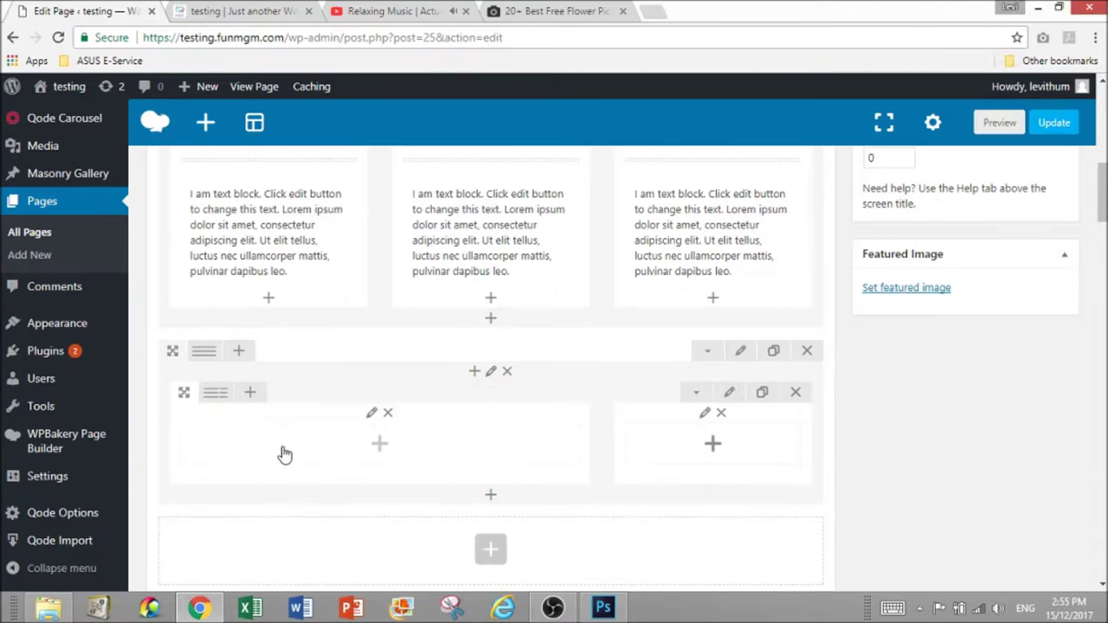
Change the inner row's custom column layout to 1/3 + 2/3
mouse_move(217, 396)
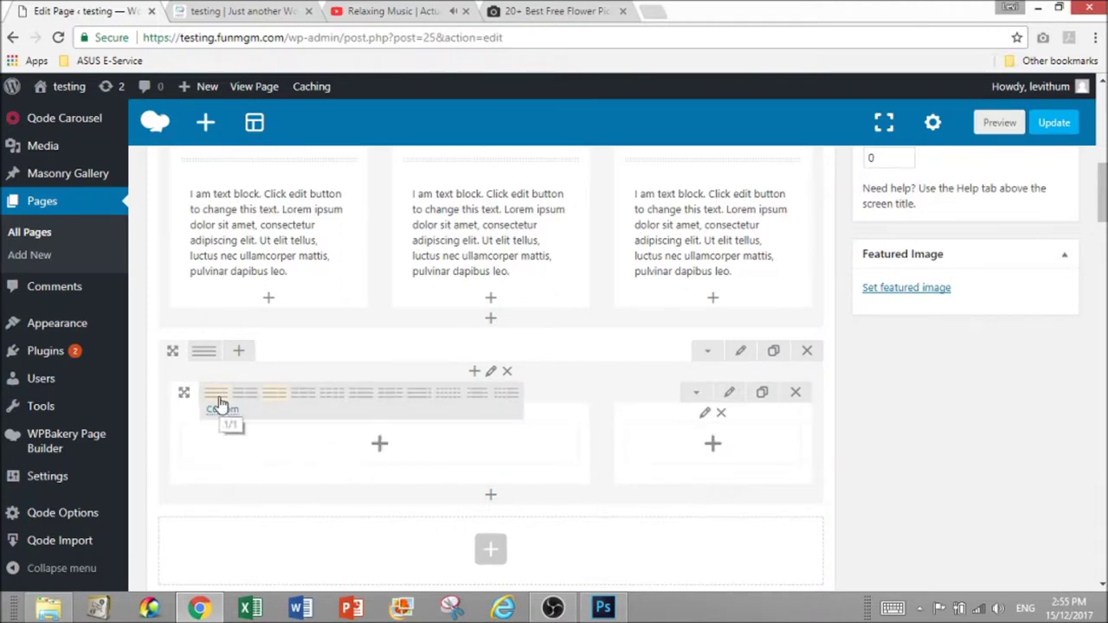
click(223, 414)
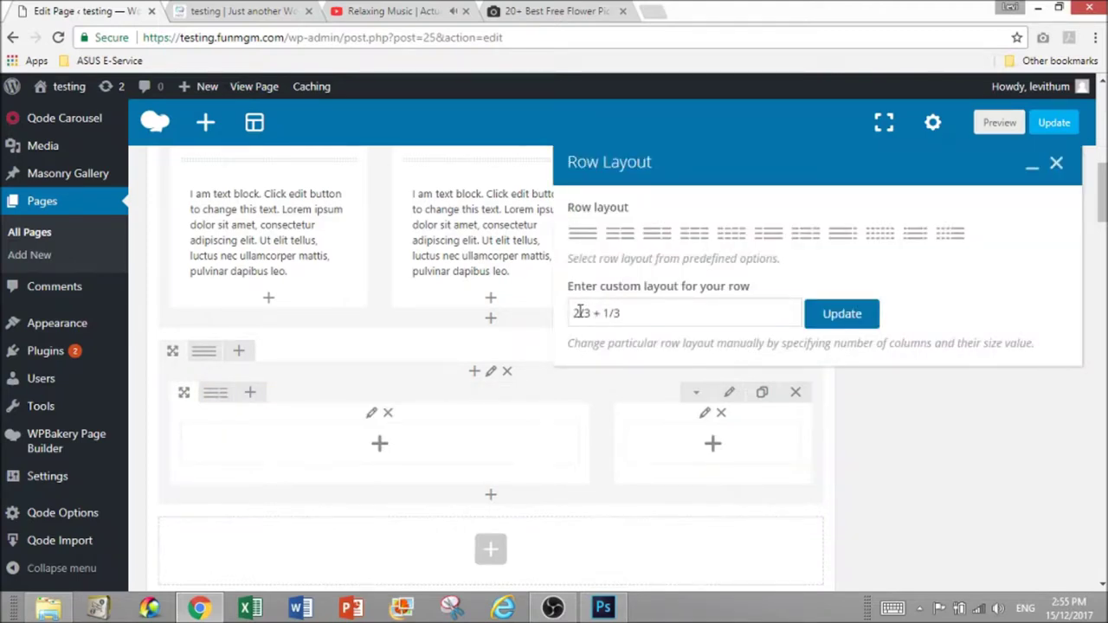
drag(579, 312, 587, 315)
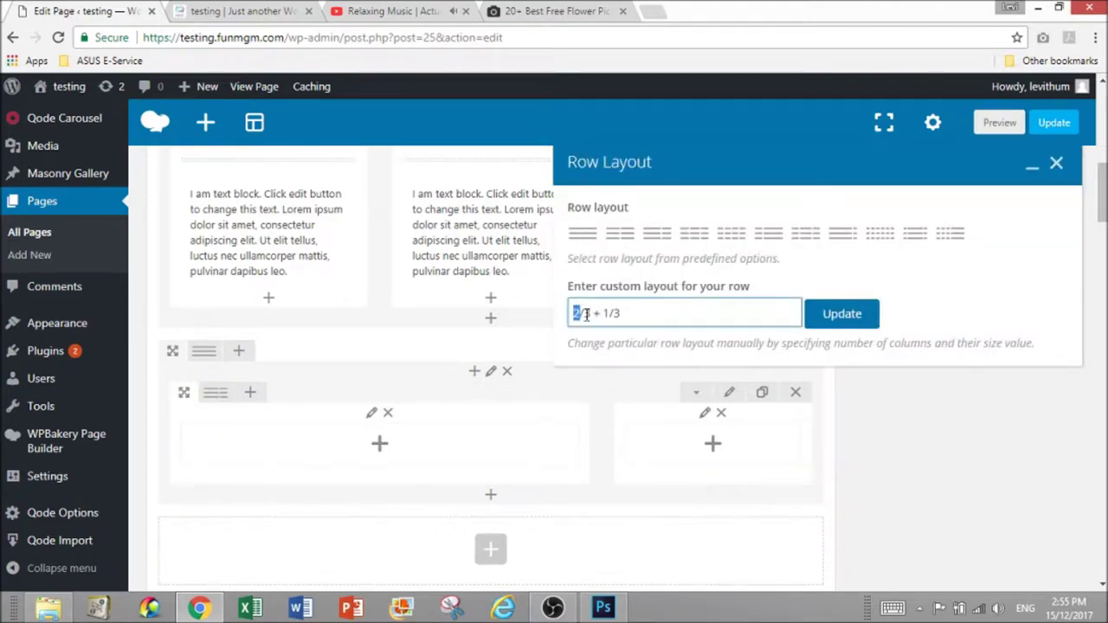
click(853, 321)
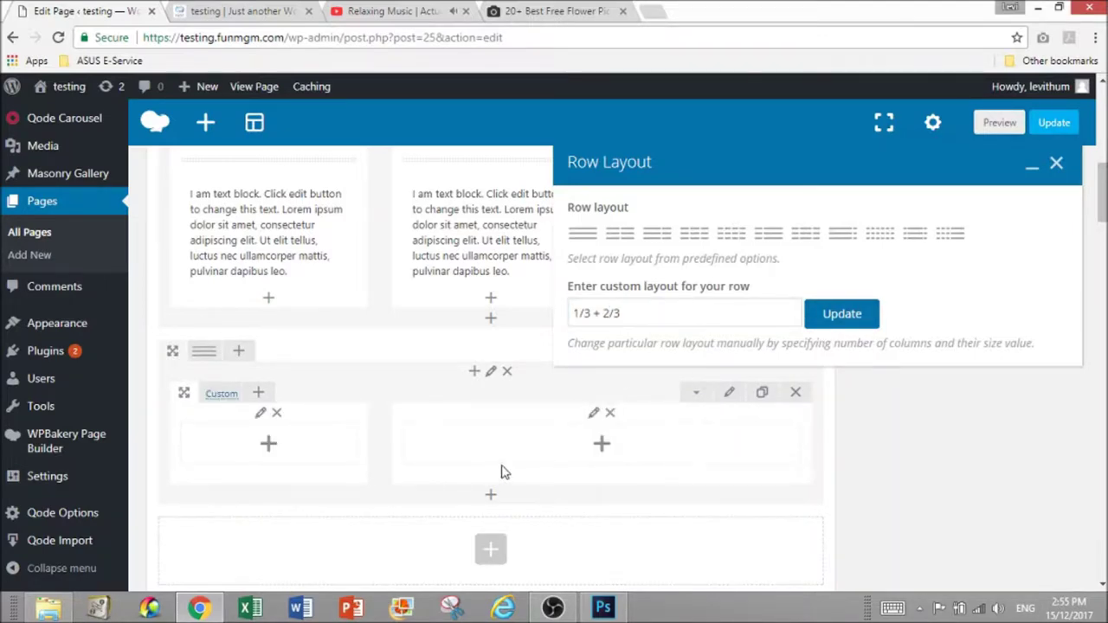
click(1055, 162)
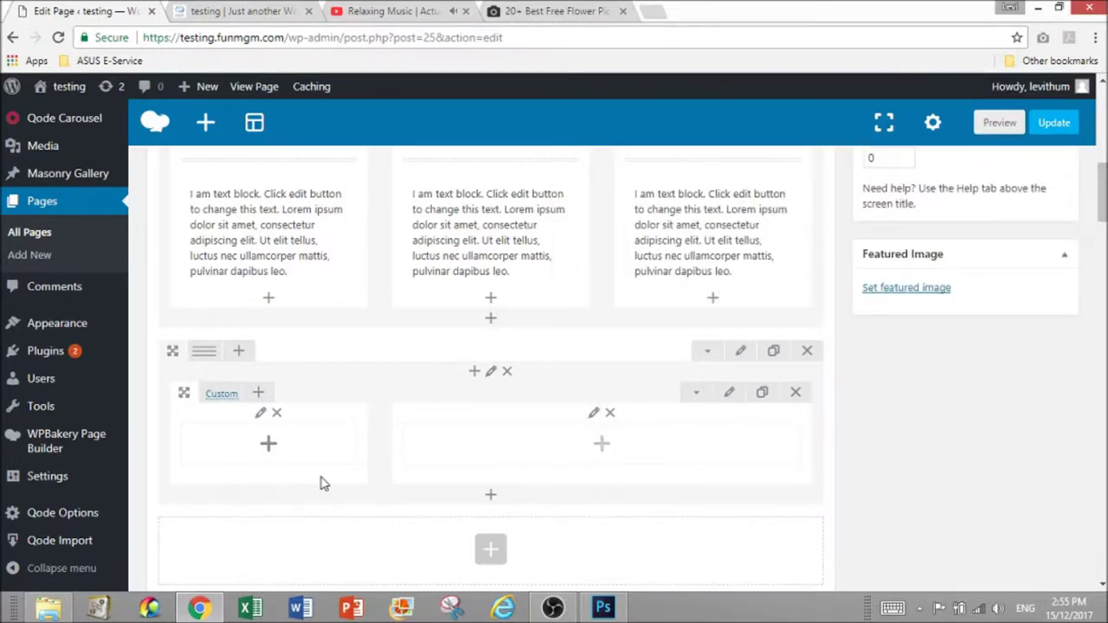
Add a Single Image element to the one-third column and save it without choosing an image
click(267, 454)
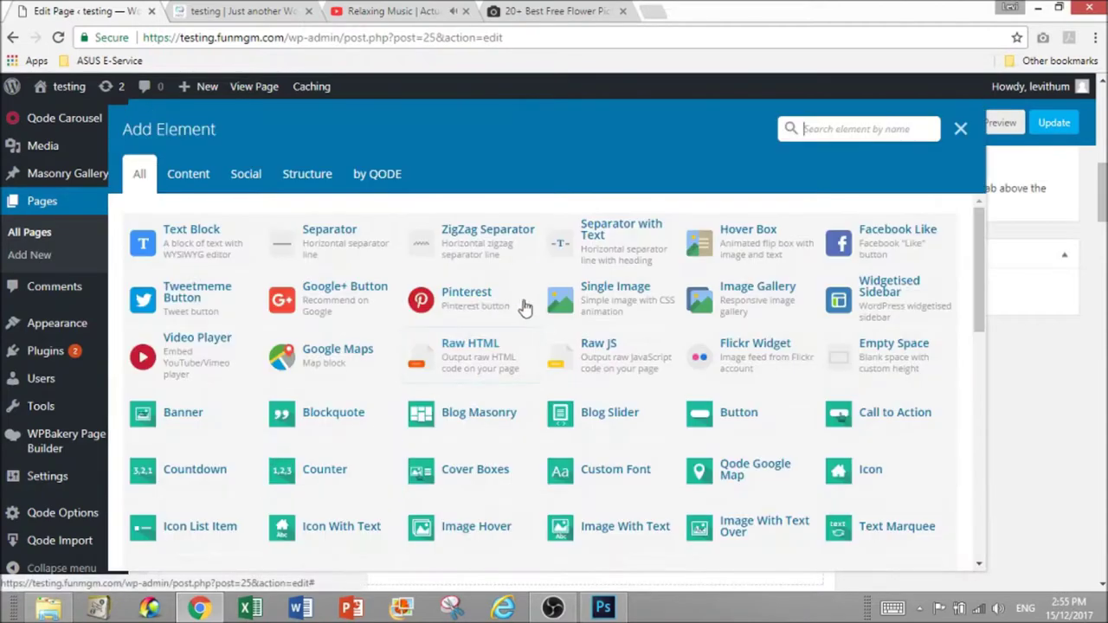
click(615, 305)
scroll(414, 429, down, 2)
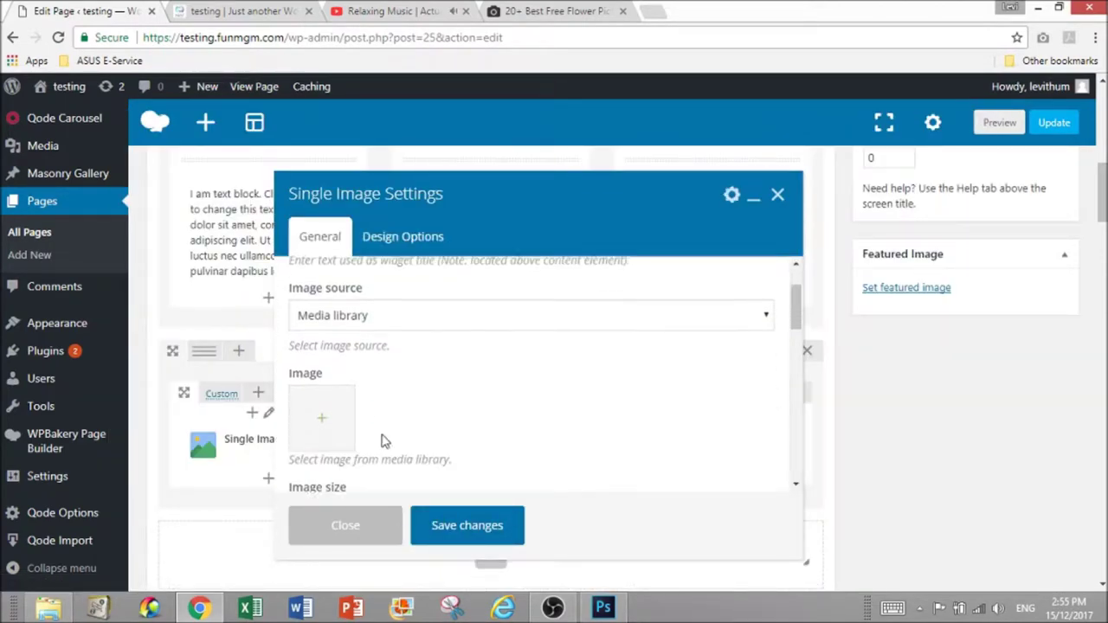
click(470, 528)
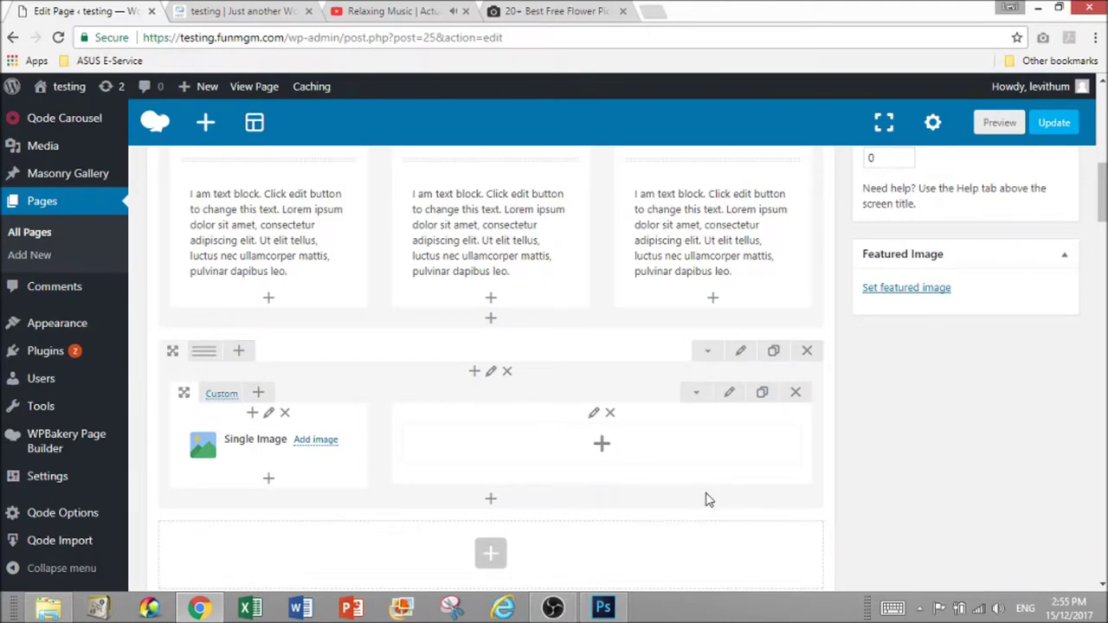
Upload daria-sukhorukova-496.jpg from the desktop to the media library and set it as the Single Image element's picture
mouse_move(285, 452)
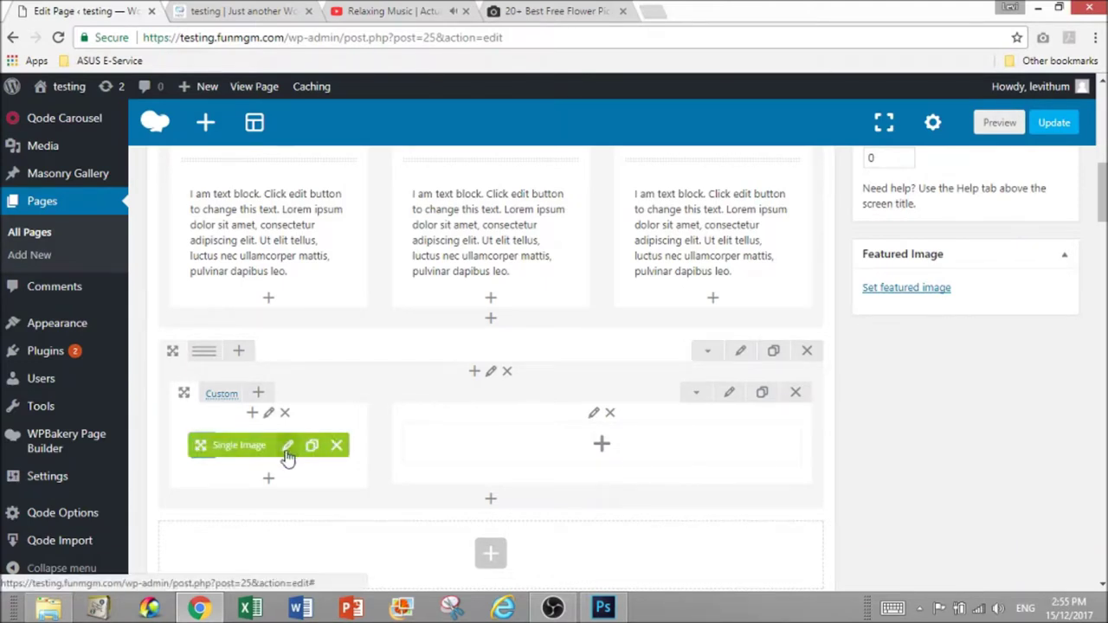
click(288, 446)
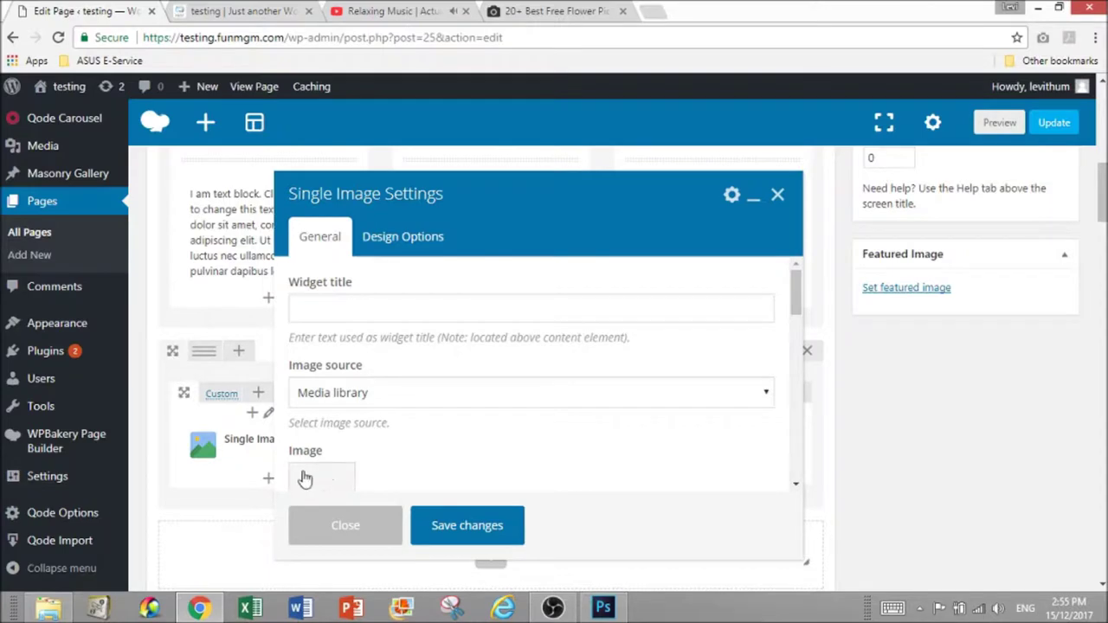
click(305, 480)
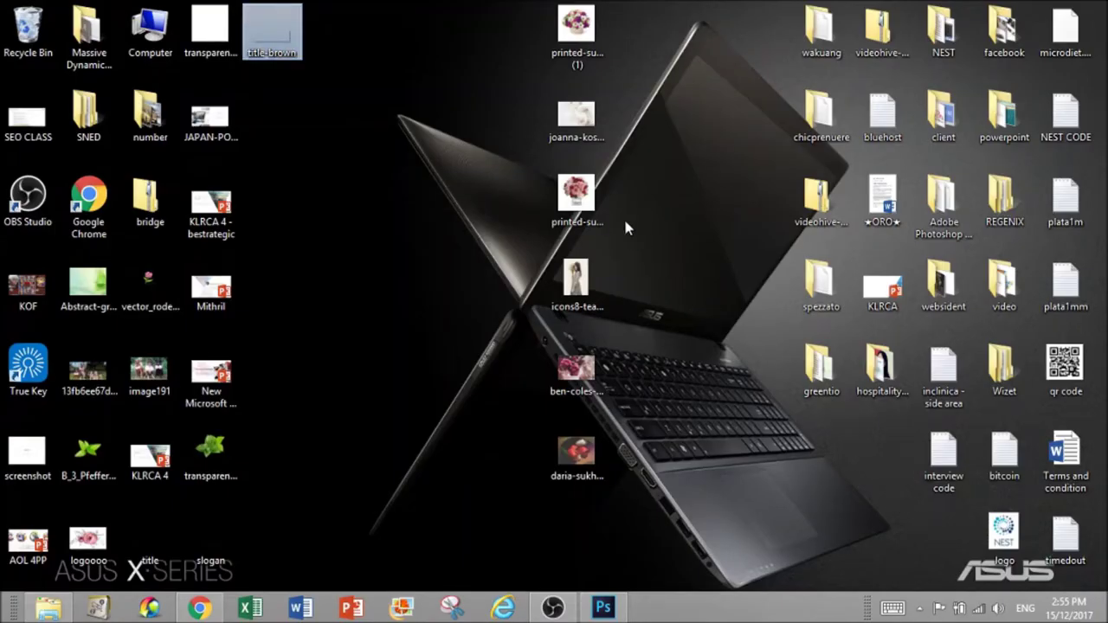
click(628, 226)
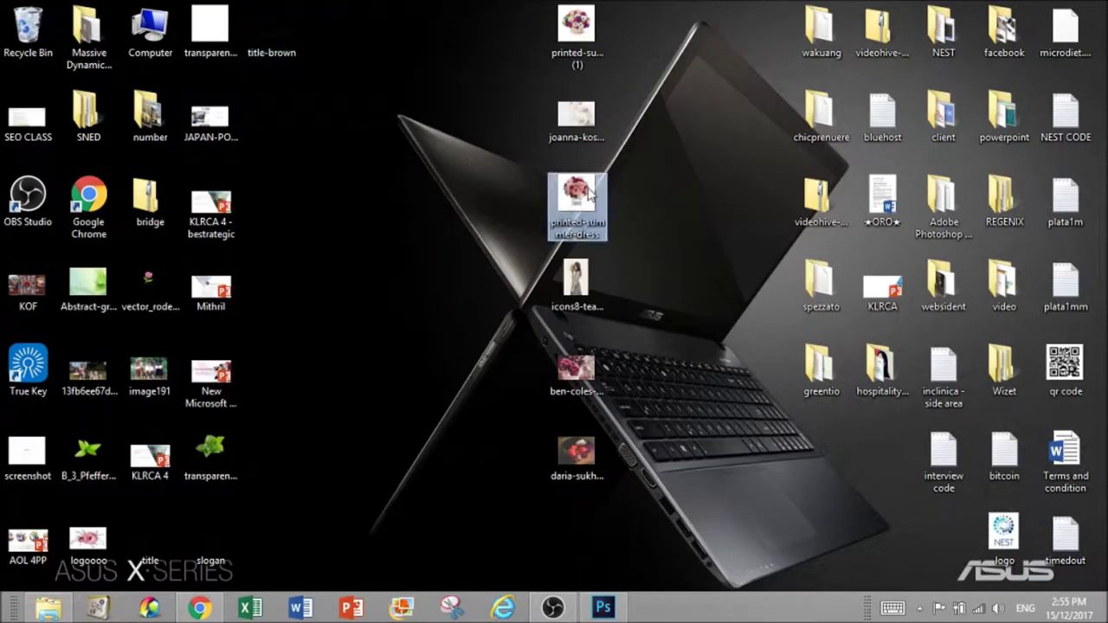
click(576, 372)
drag(595, 457, 428, 401)
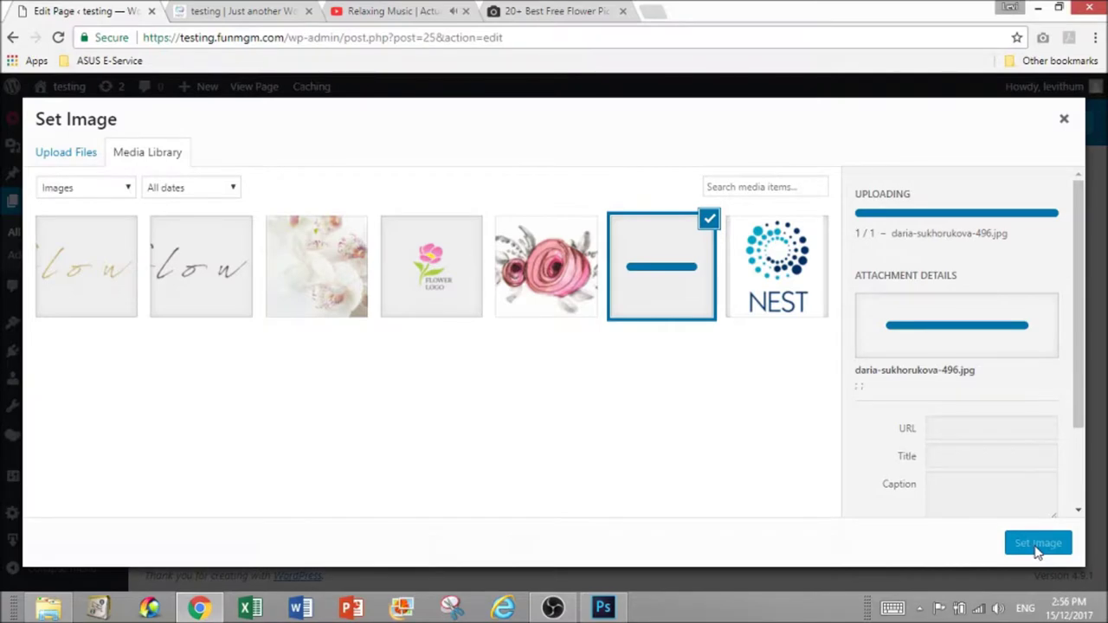
click(437, 8)
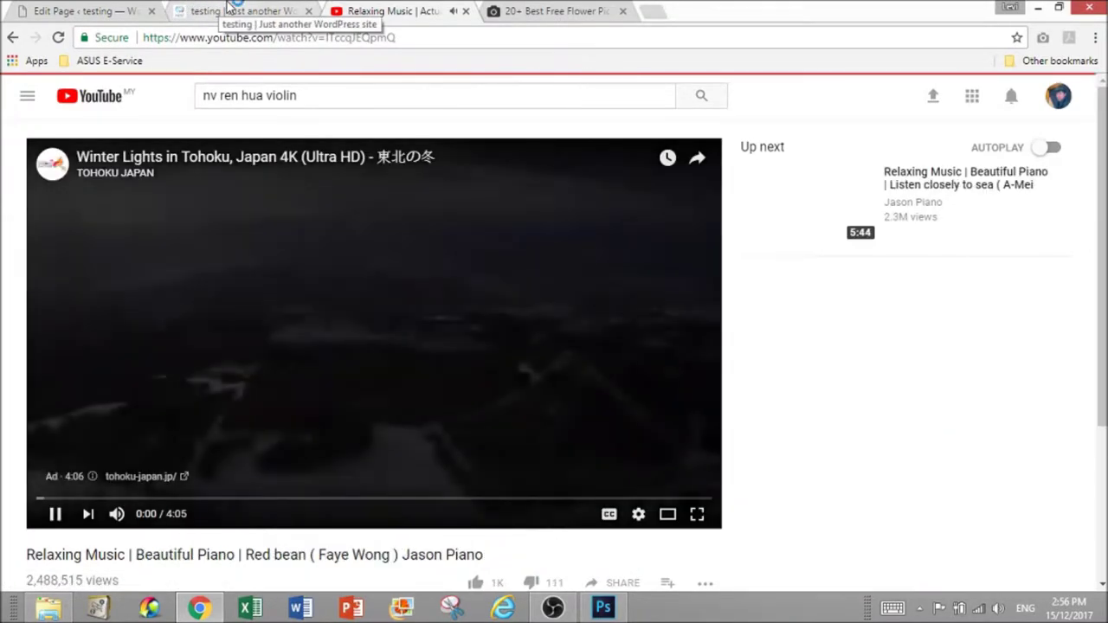
click(227, 10)
click(130, 7)
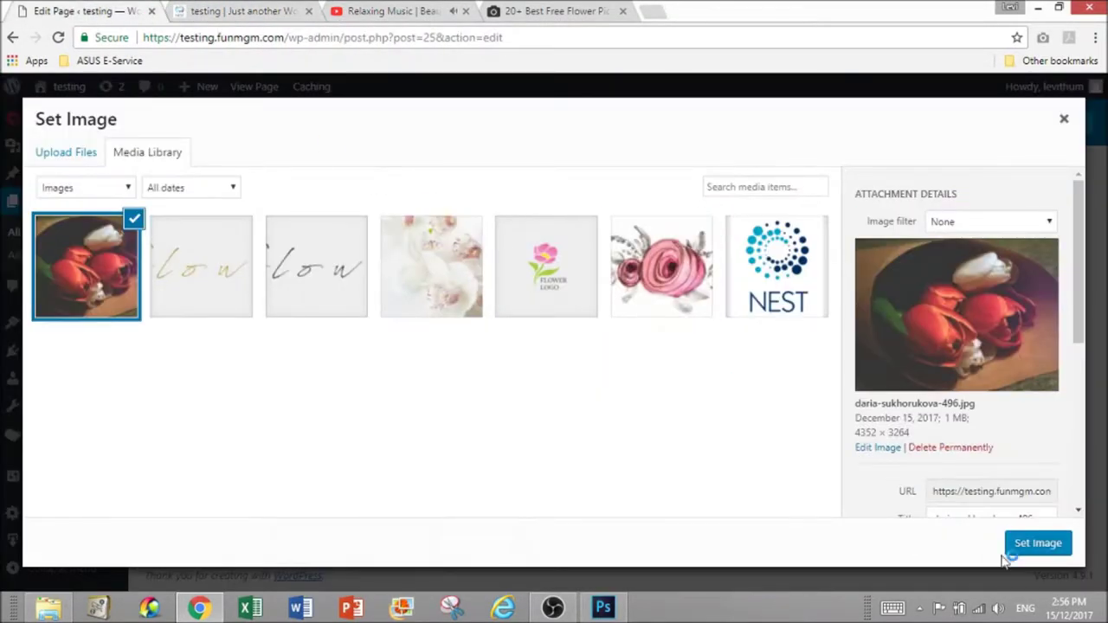
click(1042, 551)
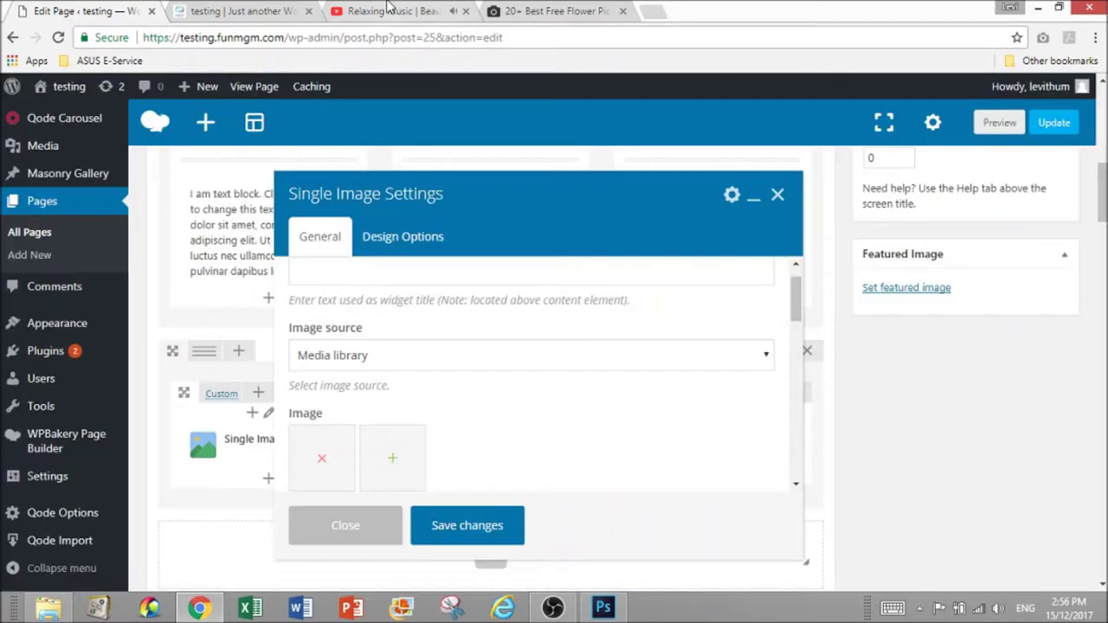
click(389, 11)
click(687, 461)
key(ctrl+1)
Set the image size to medium and the image style to 3D Shadow, and save the Single Image settings
scroll(403, 385, down, 3)
click(369, 395)
key(ctrl+a)
text(medium)
scroll(369, 396, down, 5)
scroll(376, 392, down, 2)
click(372, 336)
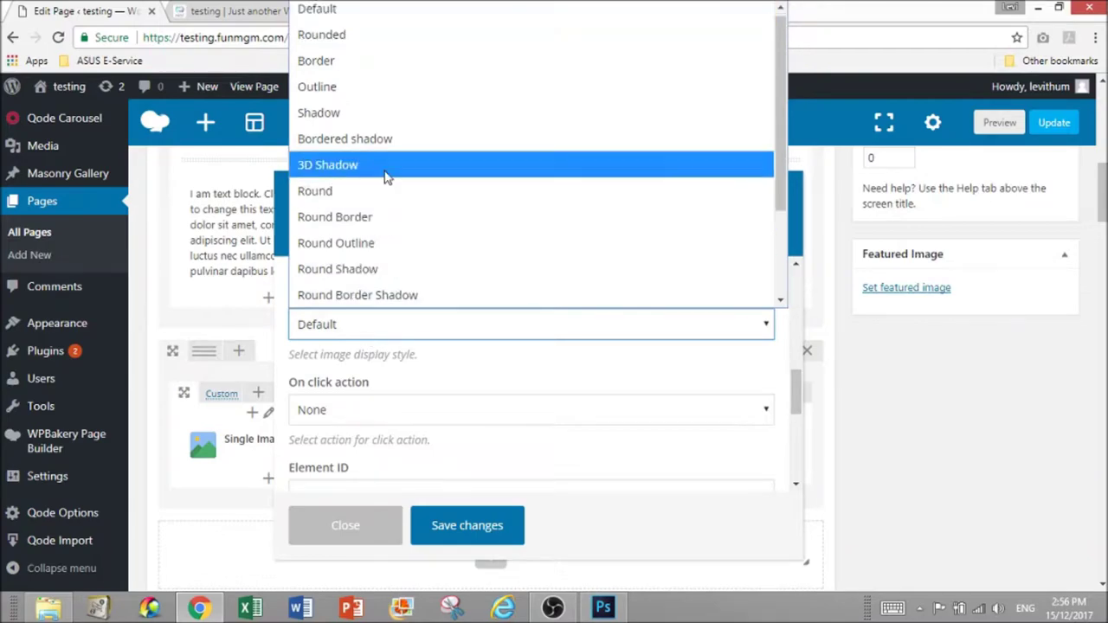
click(329, 169)
click(469, 525)
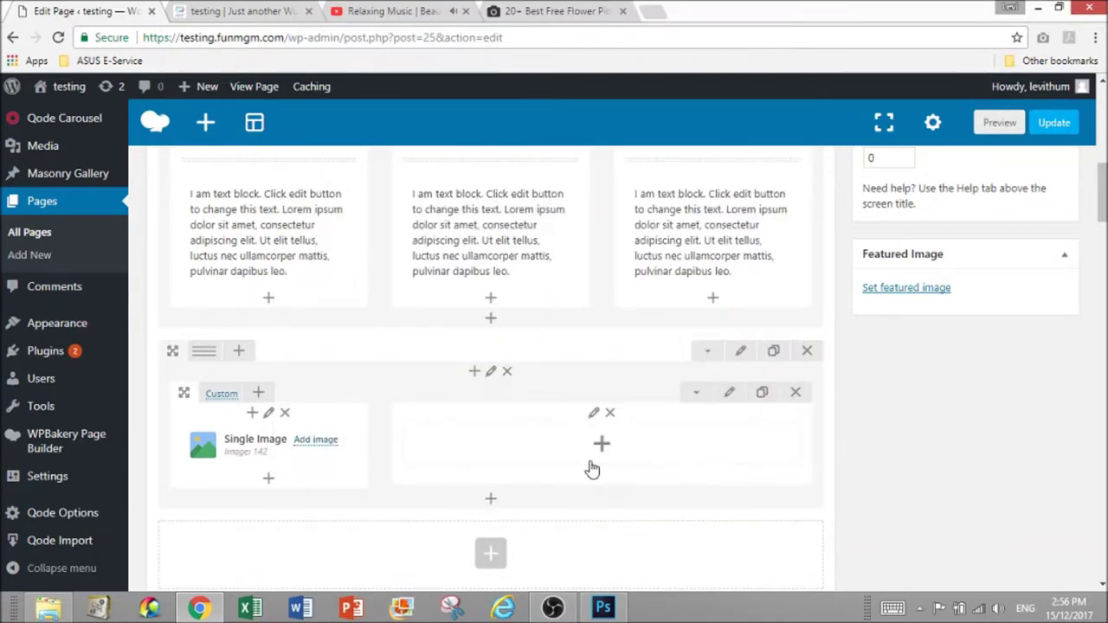
Search the web for "lorem ipsum generator" in a new browser tab
click(651, 12)
text(o)
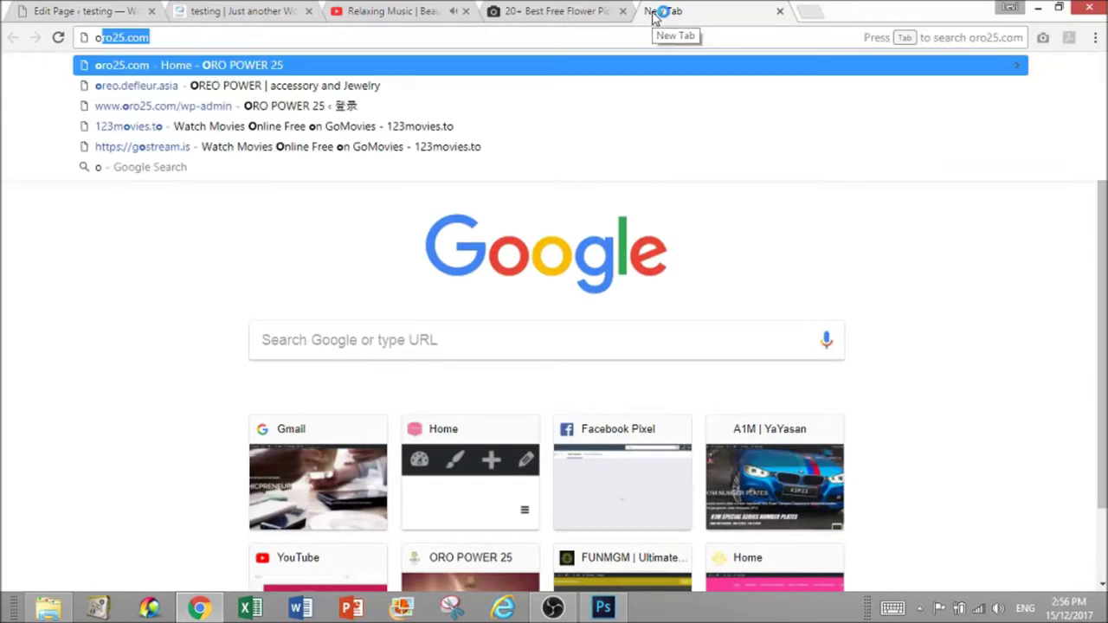
key(BackSpace)
key(BackSpace)
text(lorem ips)
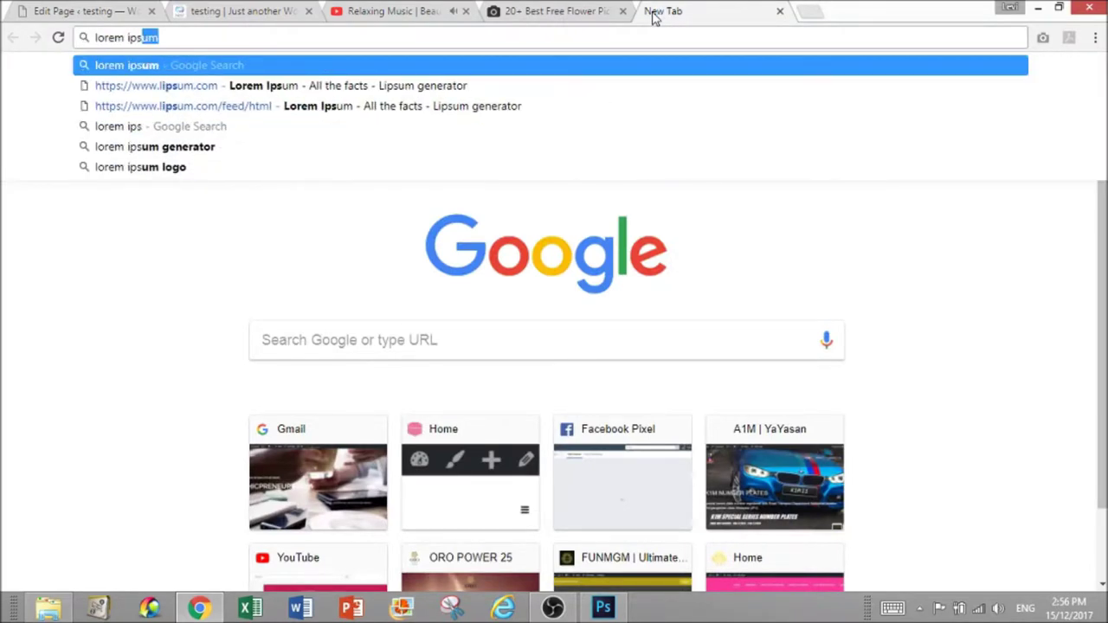
text(um genera)
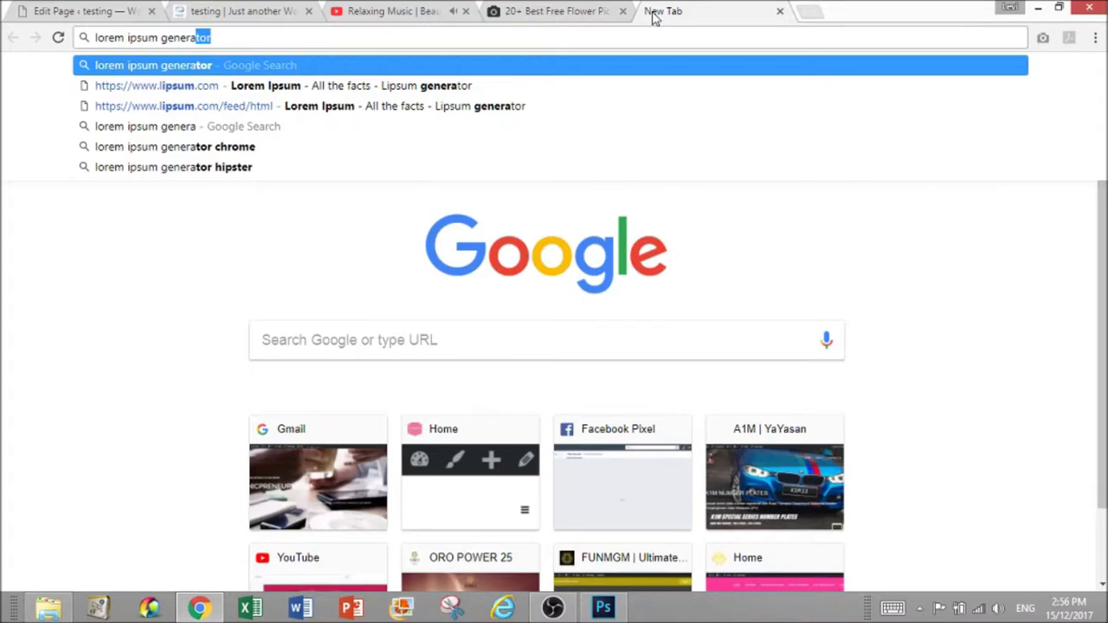
key(Return)
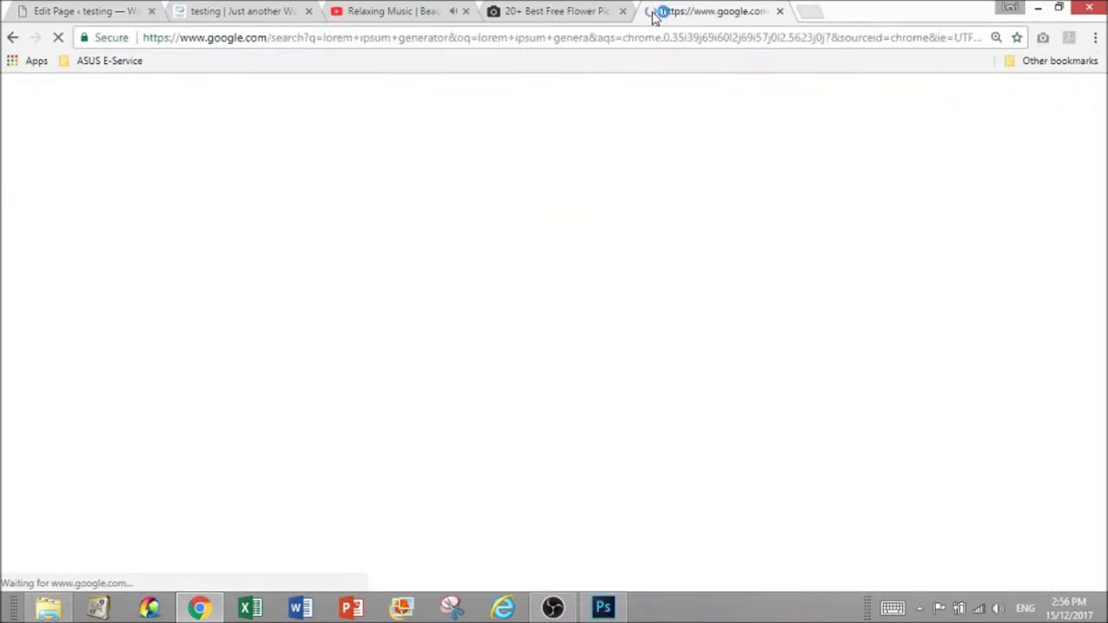
Generate placeholder text on lipsum.com and copy the first paragraph's opening sentences through "Praesent egestas pharetra cursus."
click(284, 247)
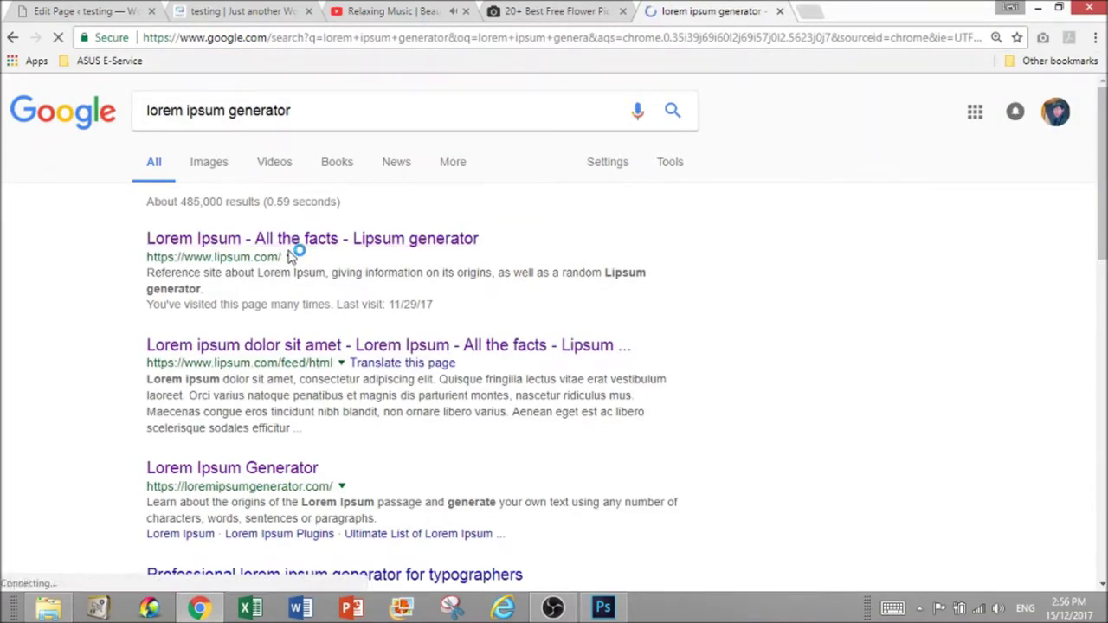
scroll(662, 336, down, 10)
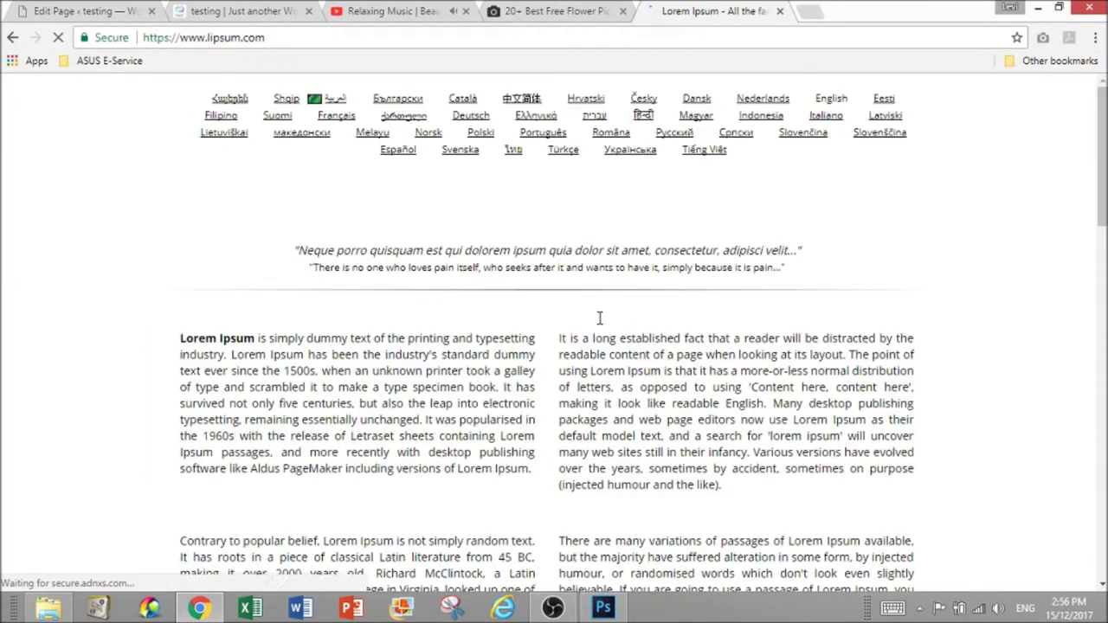
click(801, 314)
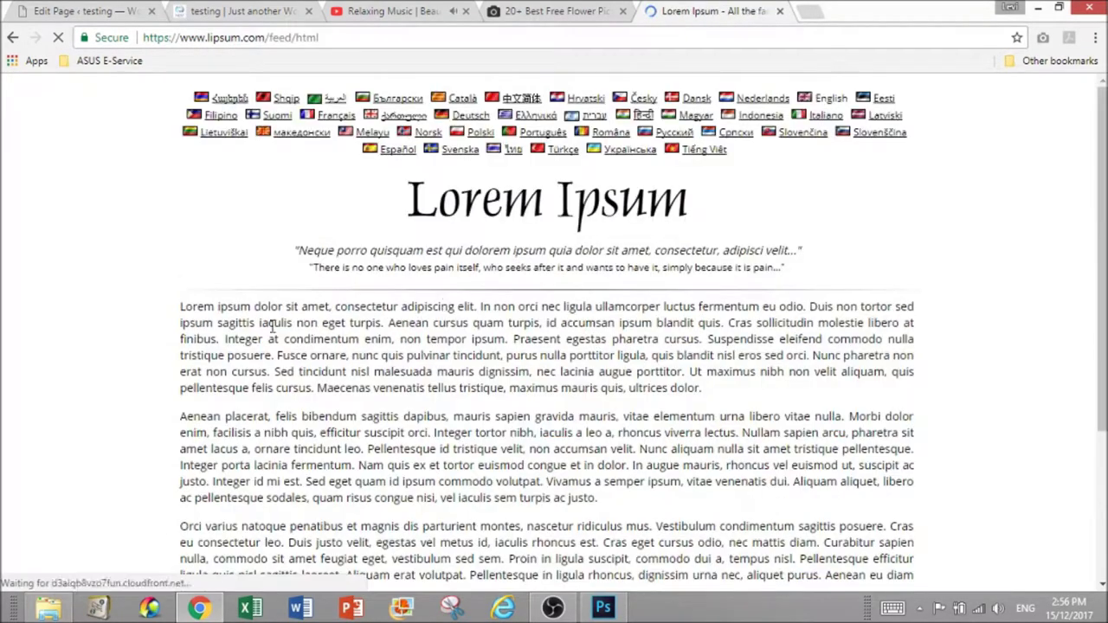
drag(180, 307, 326, 418)
click(327, 418)
drag(180, 391, 703, 425)
key(ctrl+c)
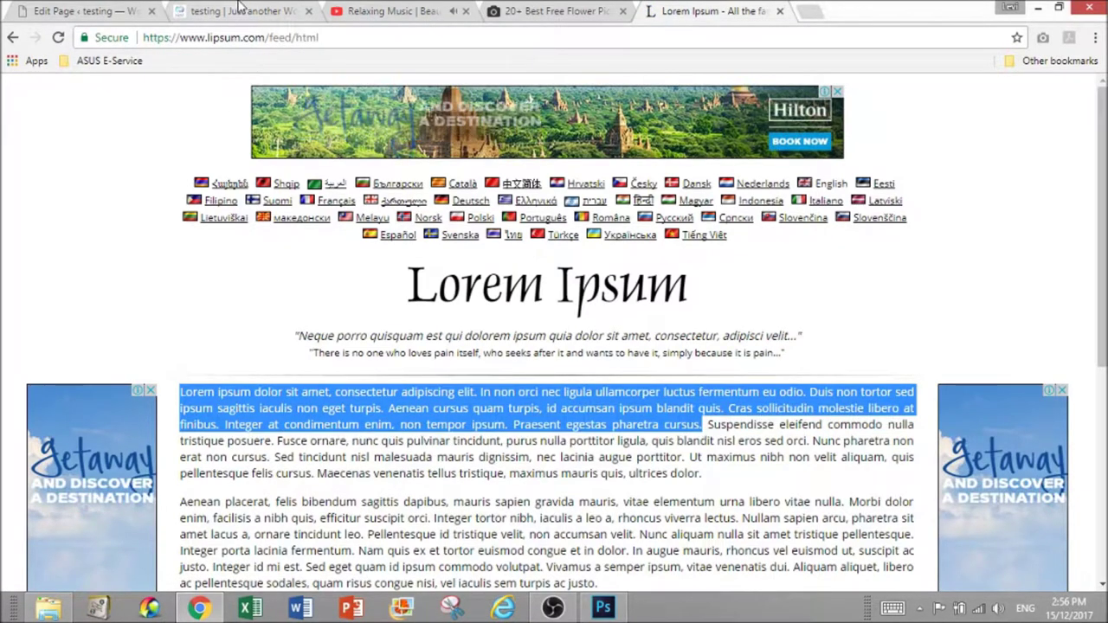
Add a Text Block to the two-thirds column, replace its default text with the copied lorem ipsum passage, and save it
click(83, 11)
click(605, 446)
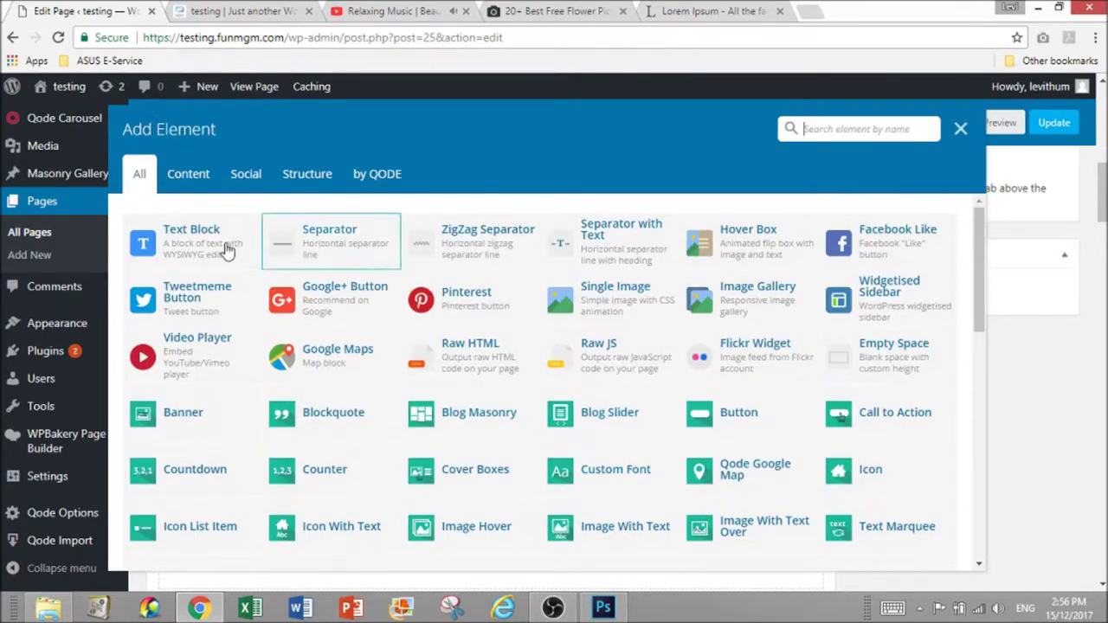
click(225, 250)
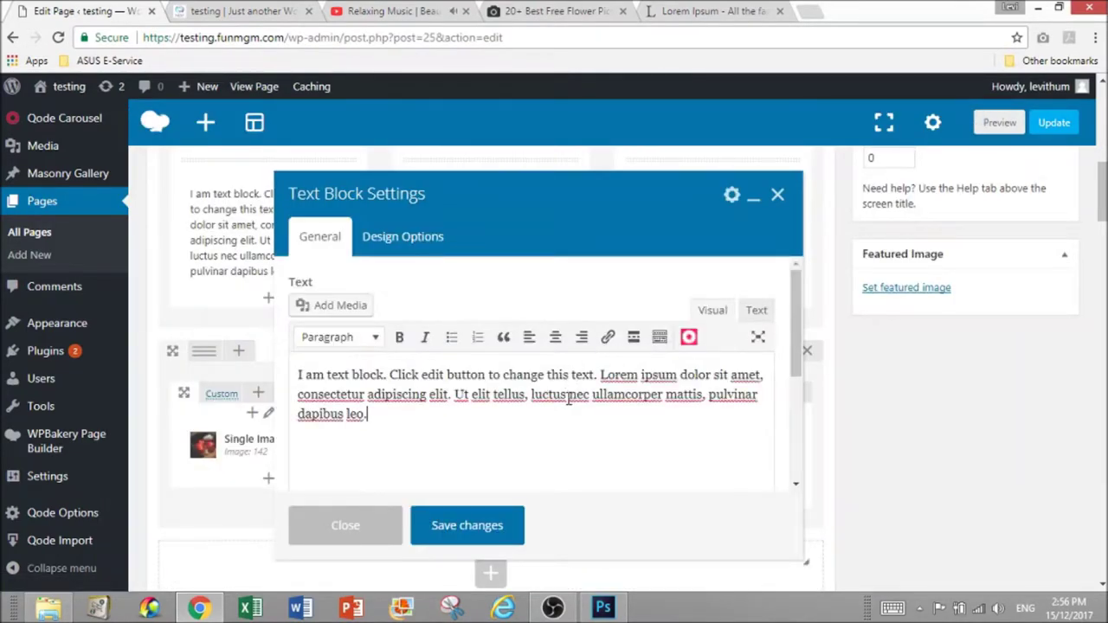
key(ctrl+a)
key(ctrl+v)
click(493, 525)
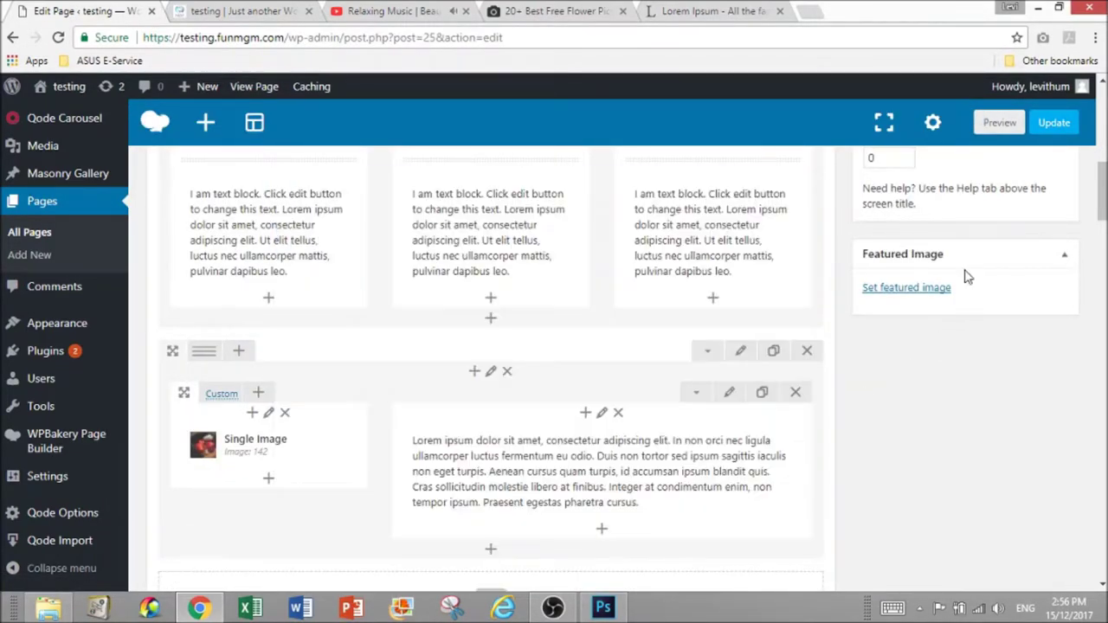
Preview the page and check how the image and text row sits below the three text columns
click(995, 123)
click(232, 14)
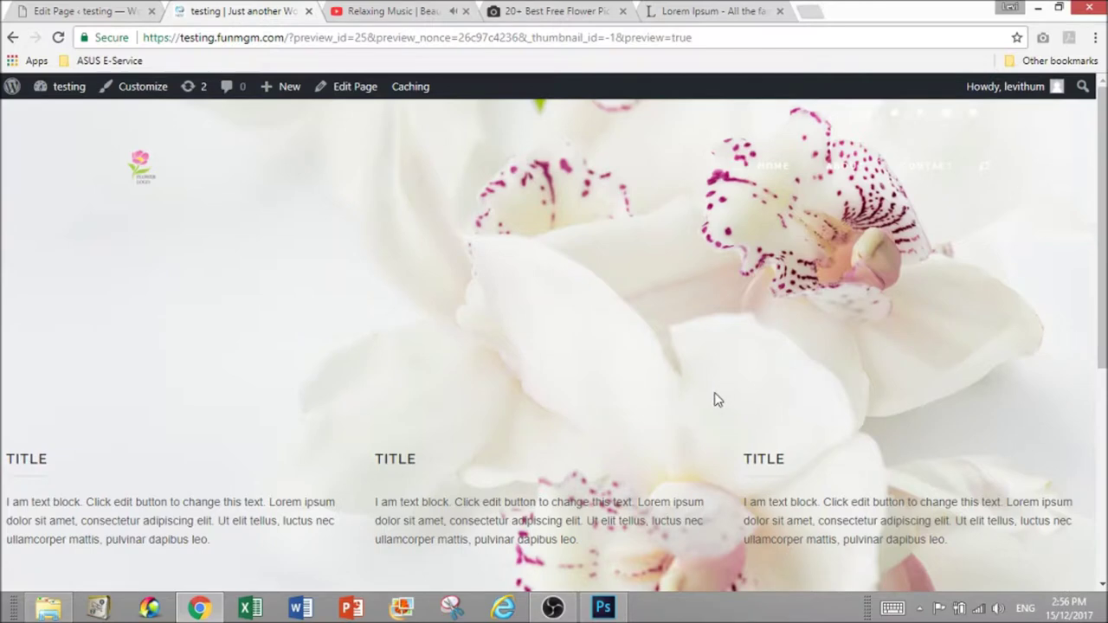
scroll(715, 400, down, 3)
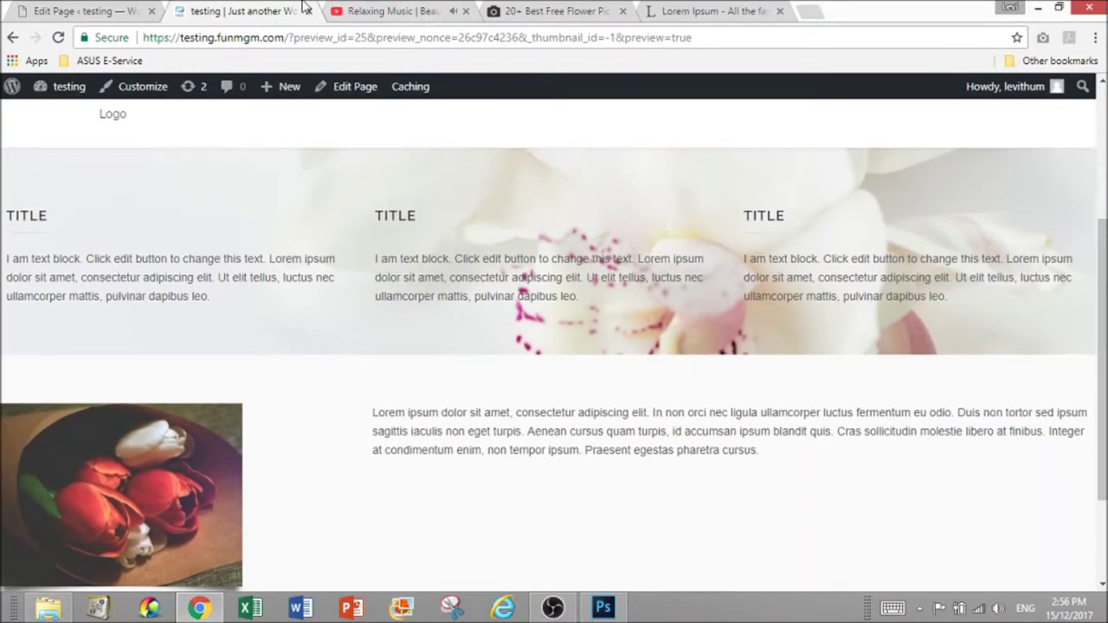
Constrain the inner row's image and text to the centred page grid in its row settings and save the change
click(115, 8)
scroll(558, 446, down, 1)
click(727, 313)
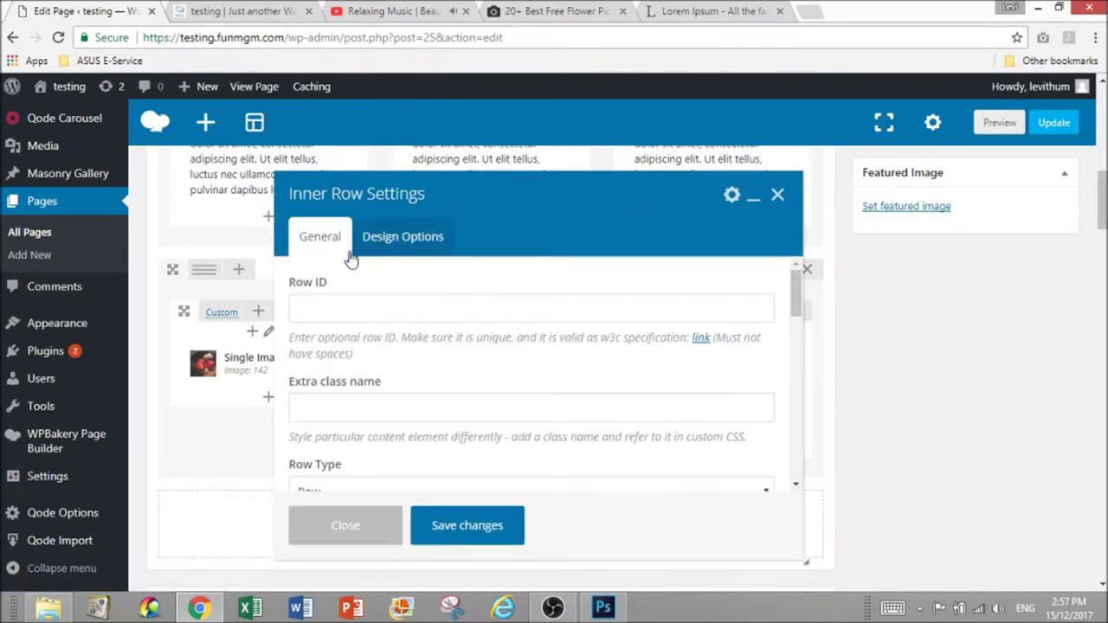
scroll(470, 400, down, 3)
click(362, 370)
click(359, 423)
click(484, 533)
Refresh the page preview and check the alignment of the image and text row within the page margins
click(987, 134)
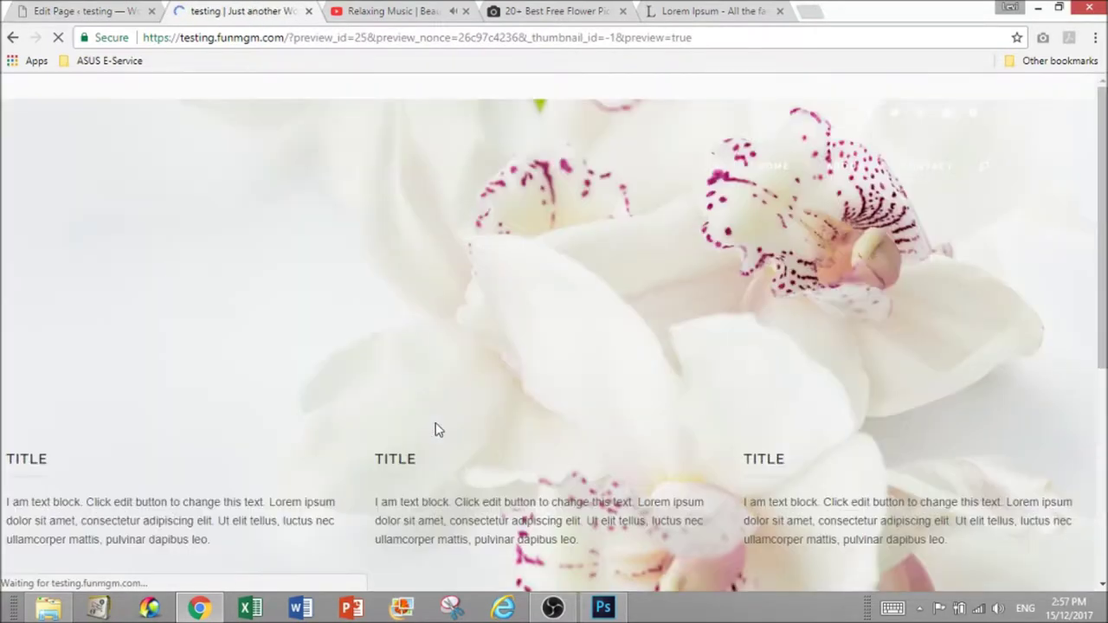
scroll(441, 424, down, 5)
scroll(450, 420, up, 3)
scroll(407, 260, down, 2)
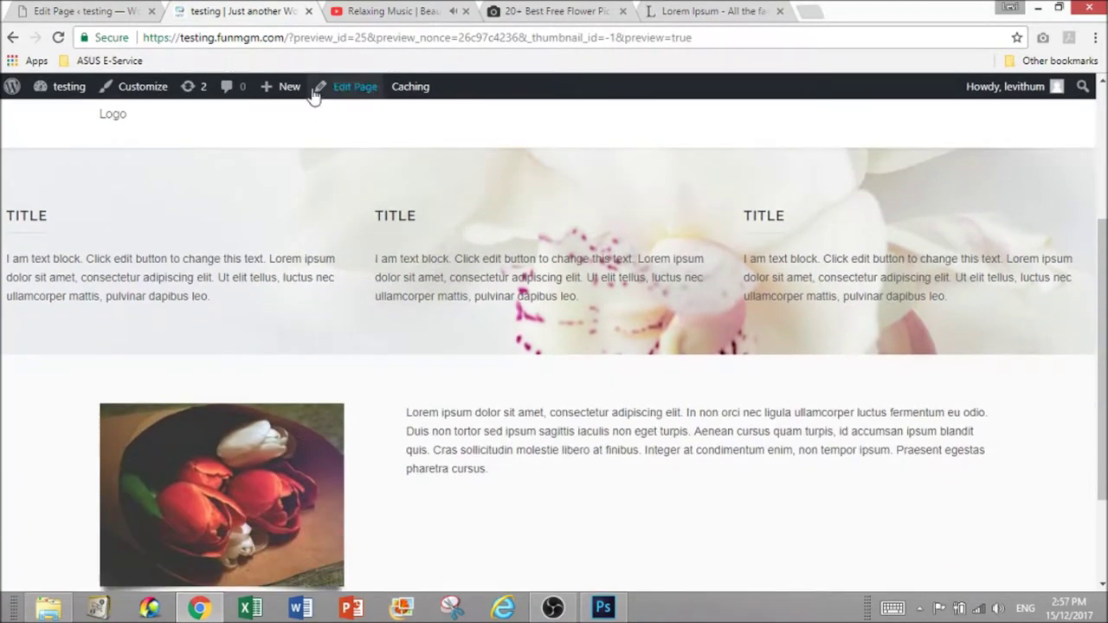
Set the top padding of the outer row holding the image and text to 130 and save the row settings
click(127, 7)
click(732, 314)
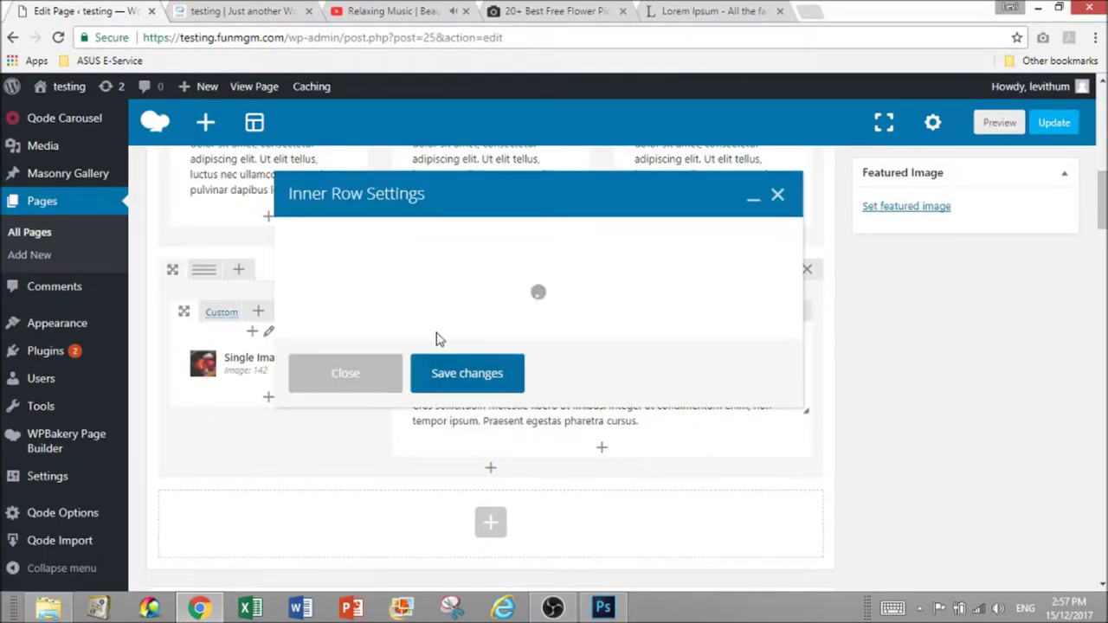
click(778, 194)
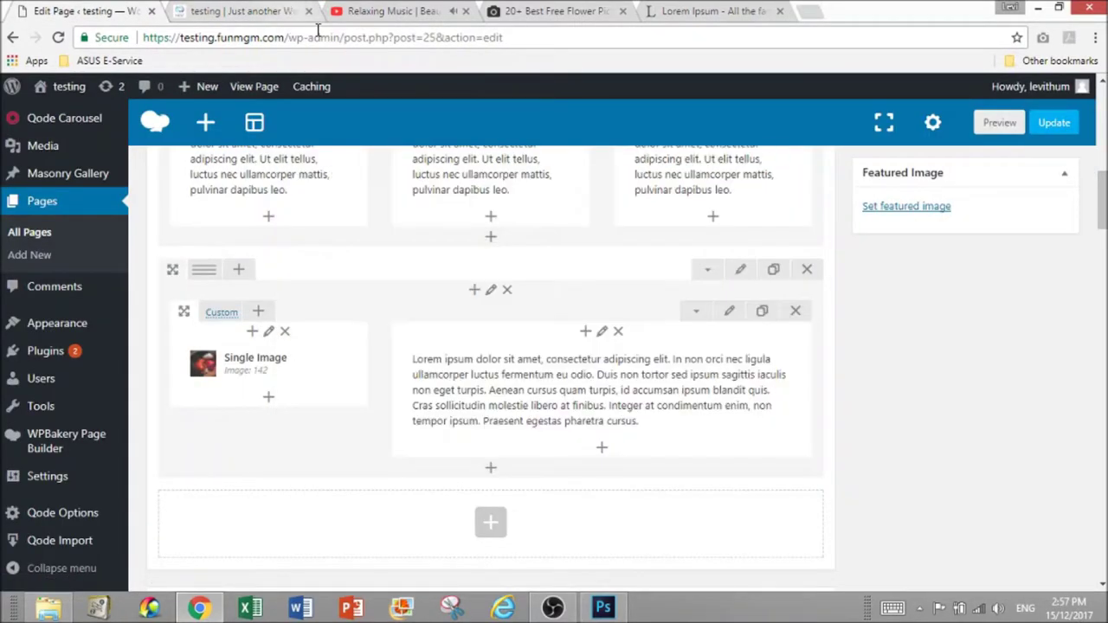
click(733, 269)
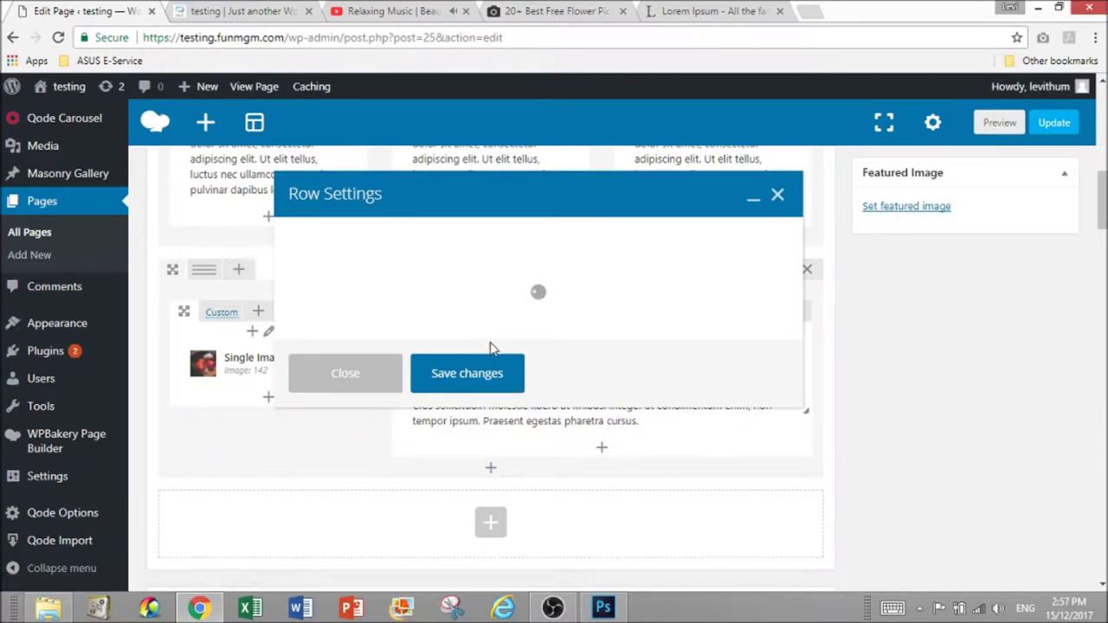
click(370, 248)
double_click(419, 388)
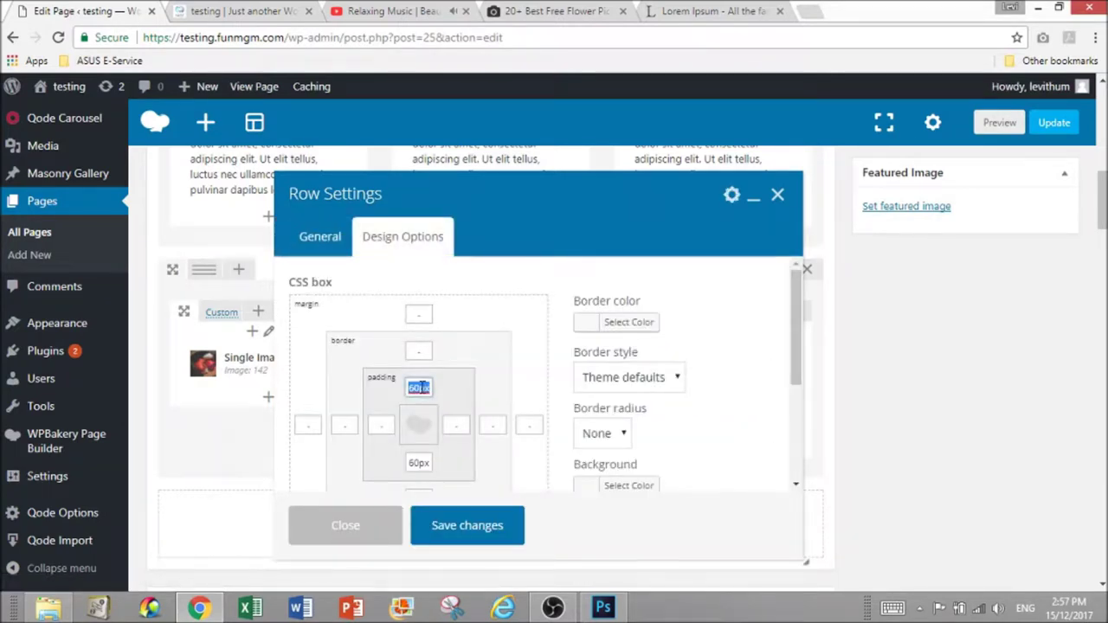
text(130)
click(485, 519)
Preview the page and check the spacing above and below the image and text row
click(999, 122)
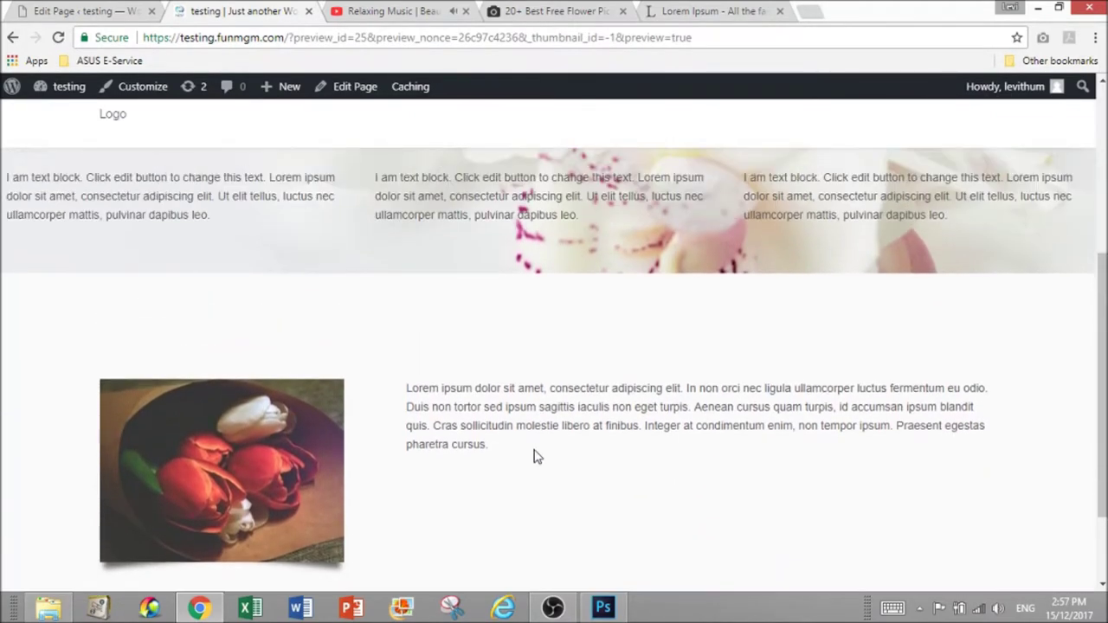
scroll(537, 463, down, 3)
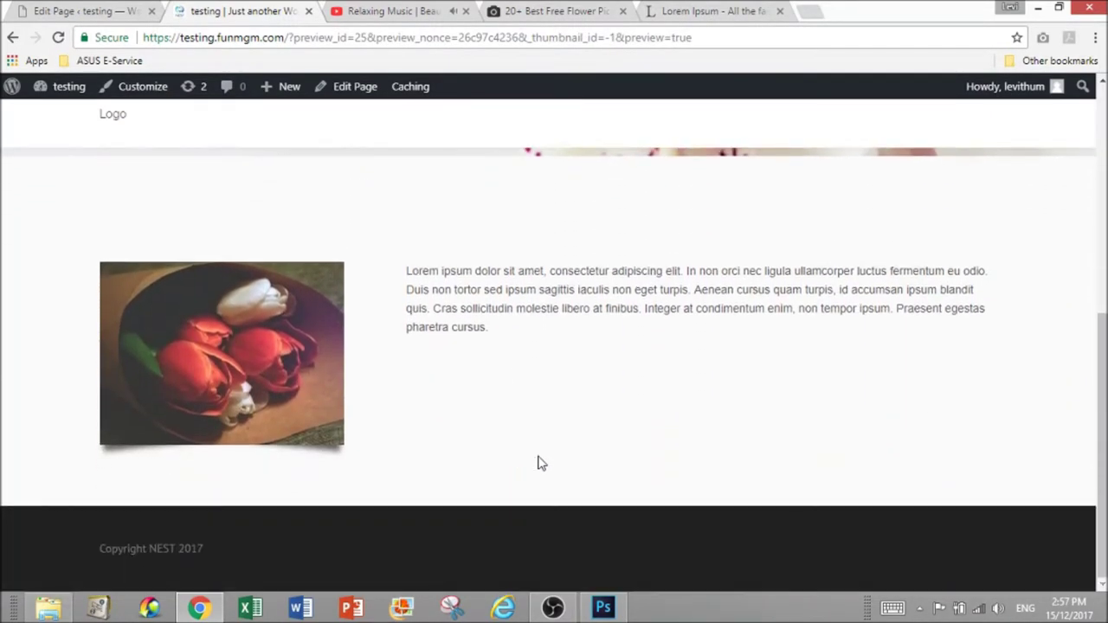
scroll(538, 463, up, 6)
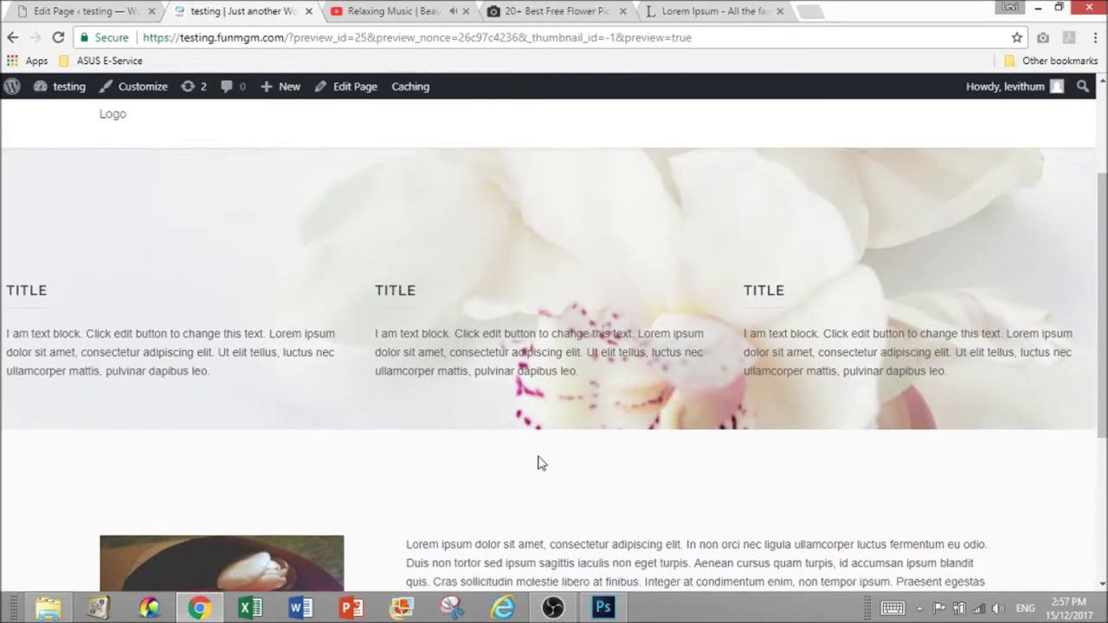
scroll(538, 463, down, 5)
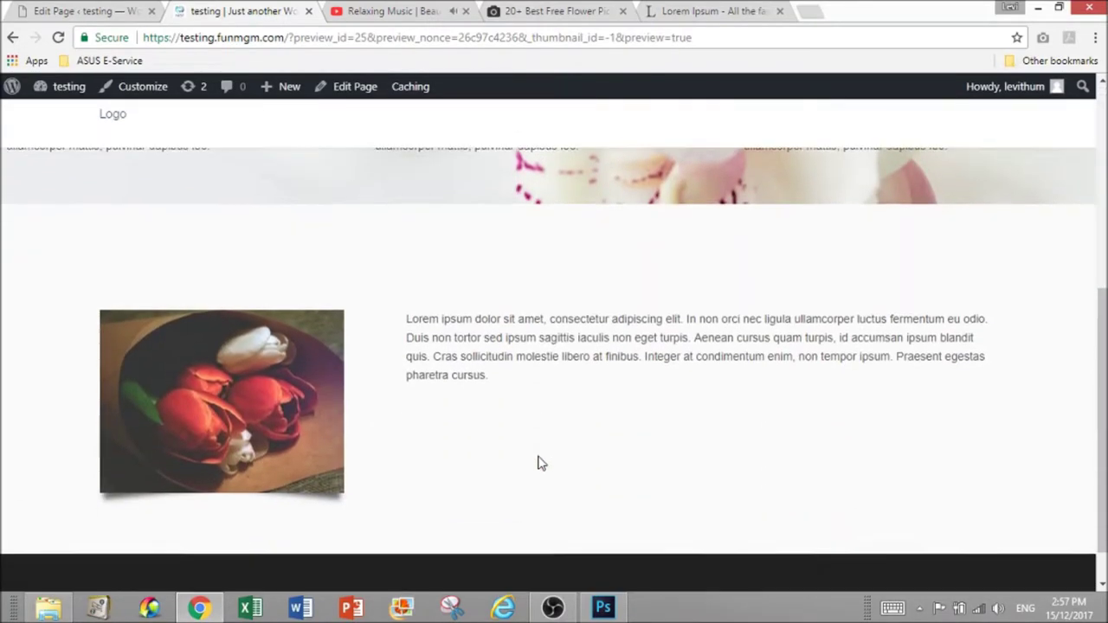
Add a Text Block to the two-thirds column beside the image, replace its default text with TITLE, and format it as Heading 2
click(119, 10)
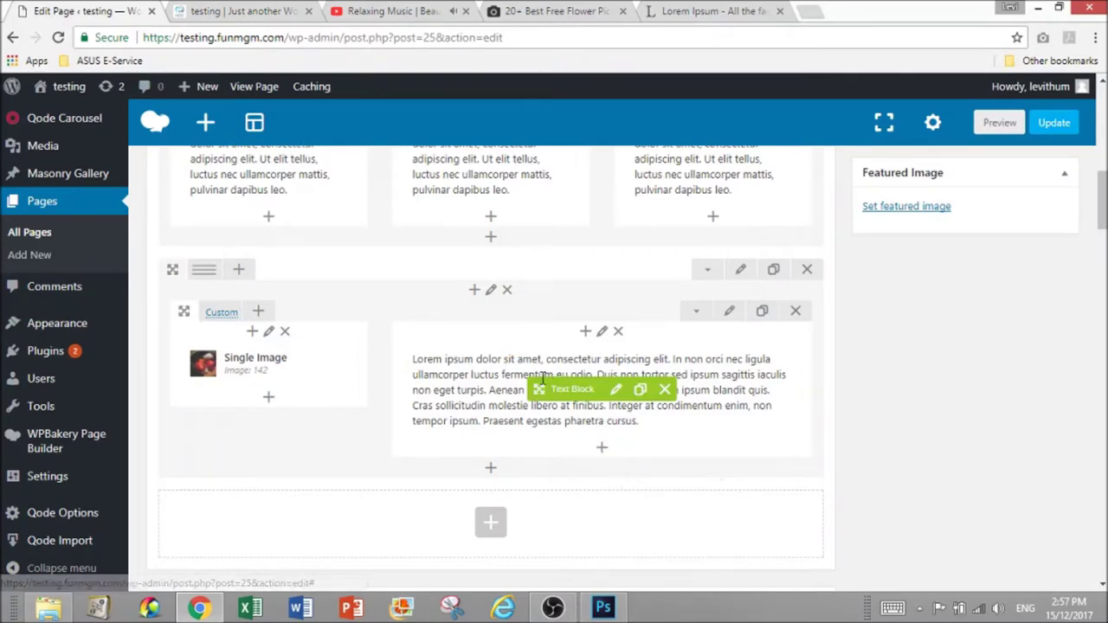
click(602, 450)
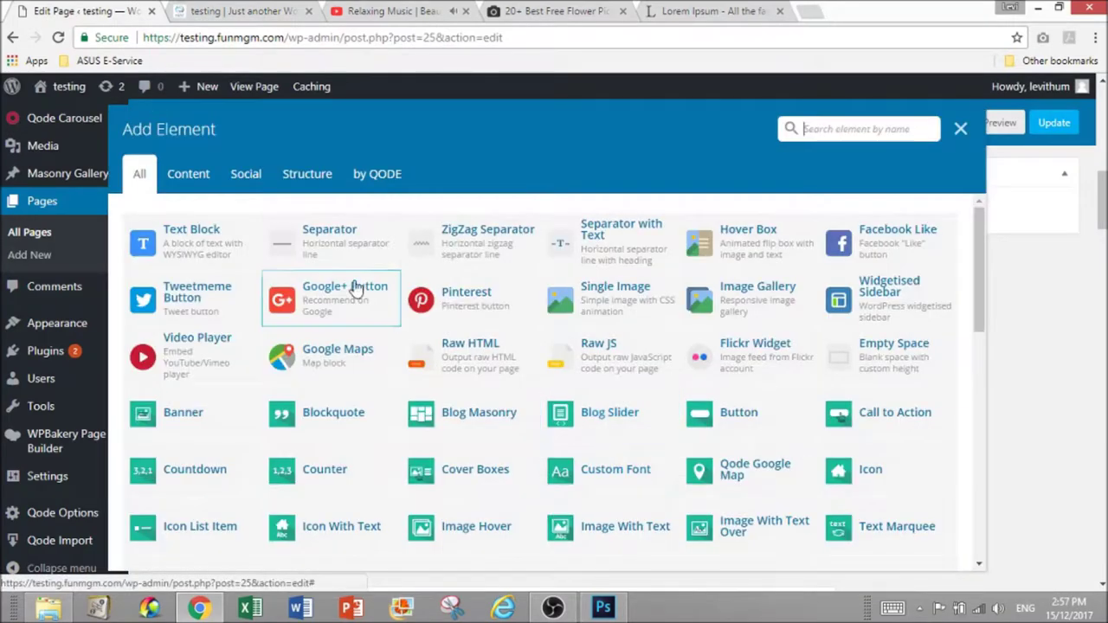
click(209, 246)
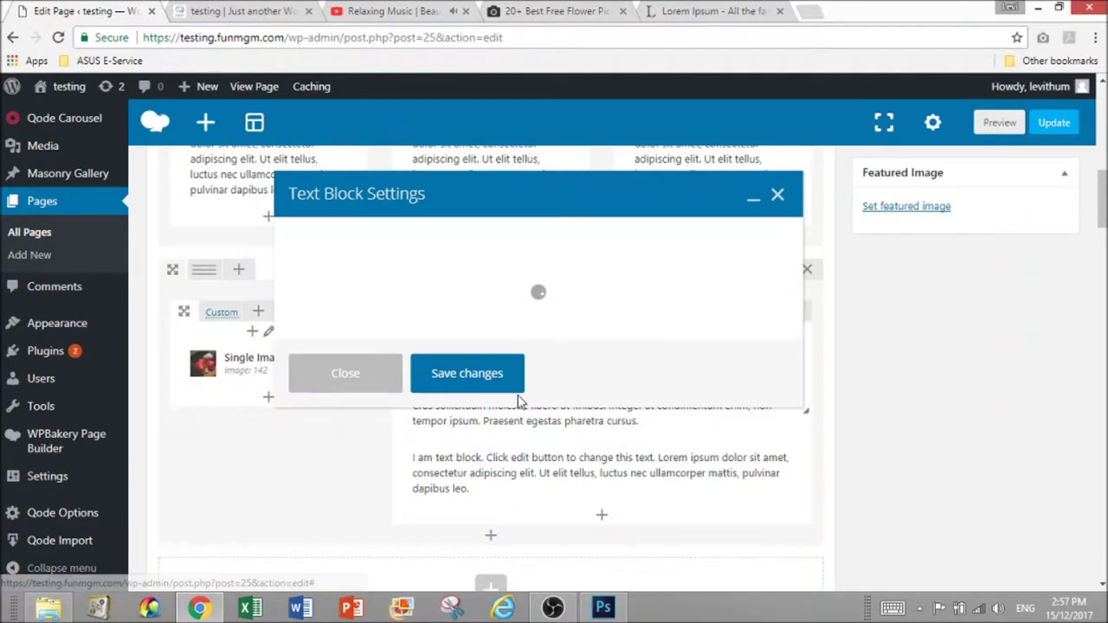
key(ctrl+a)
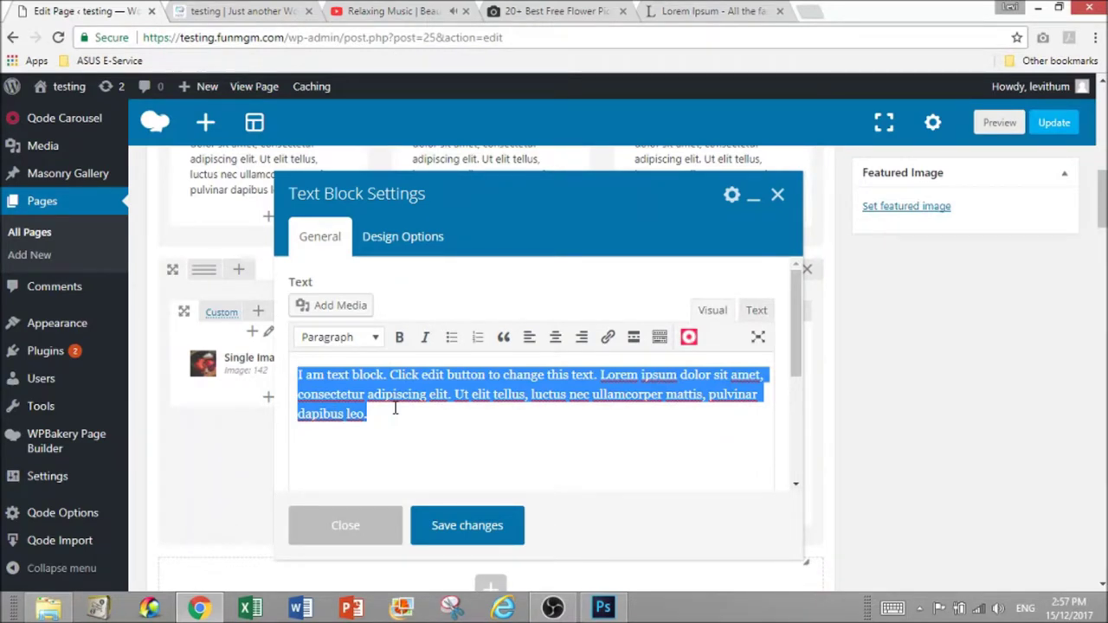
text(TITLE)
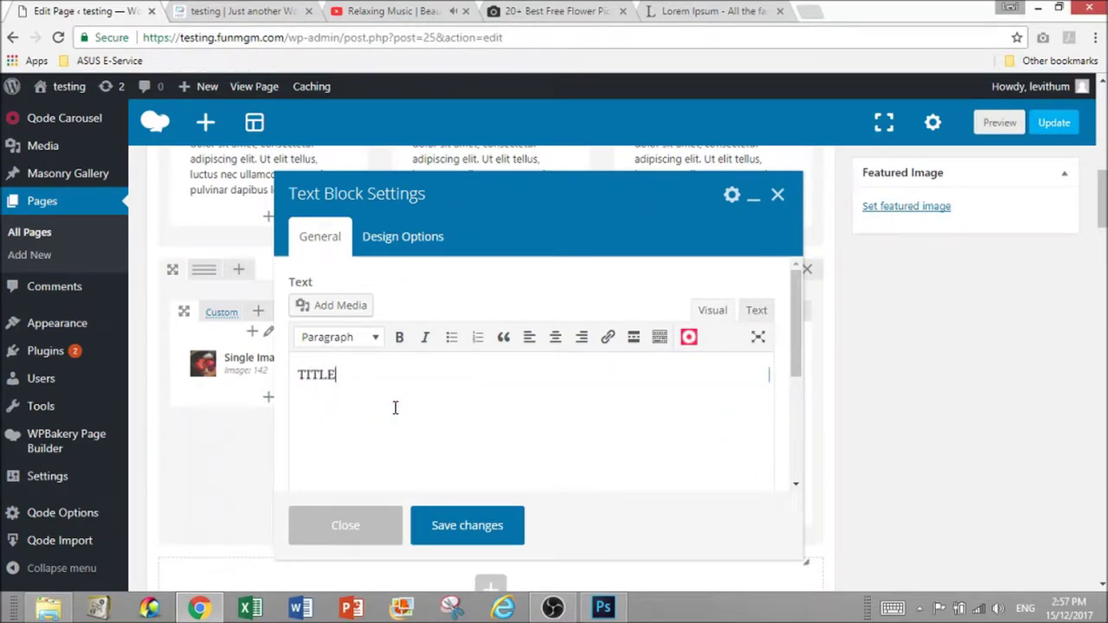
drag(367, 386, 275, 372)
click(334, 337)
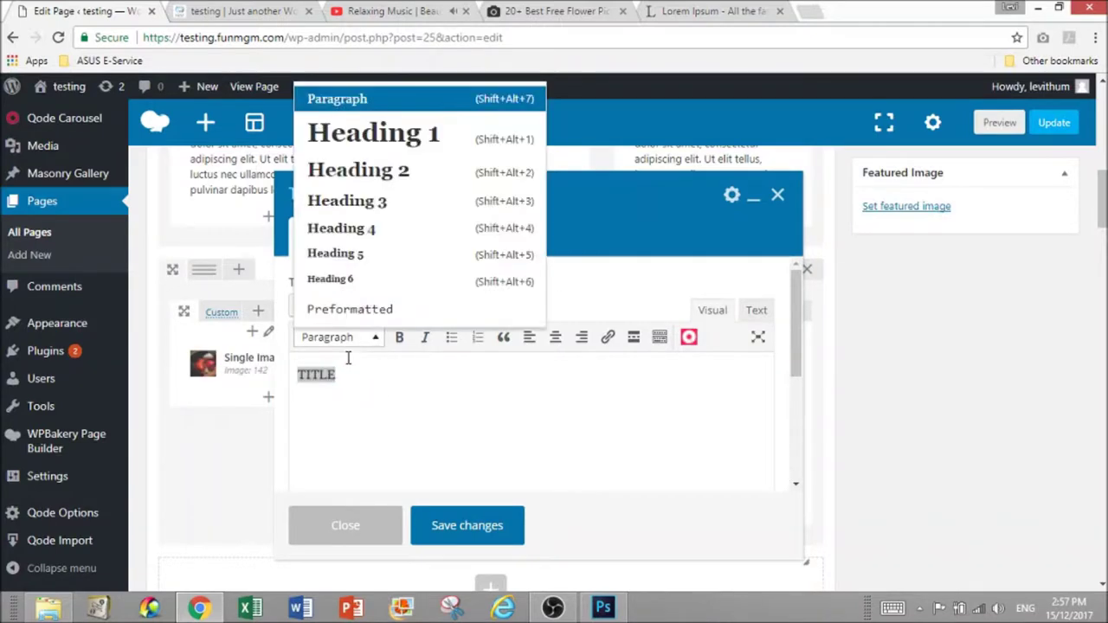
click(394, 172)
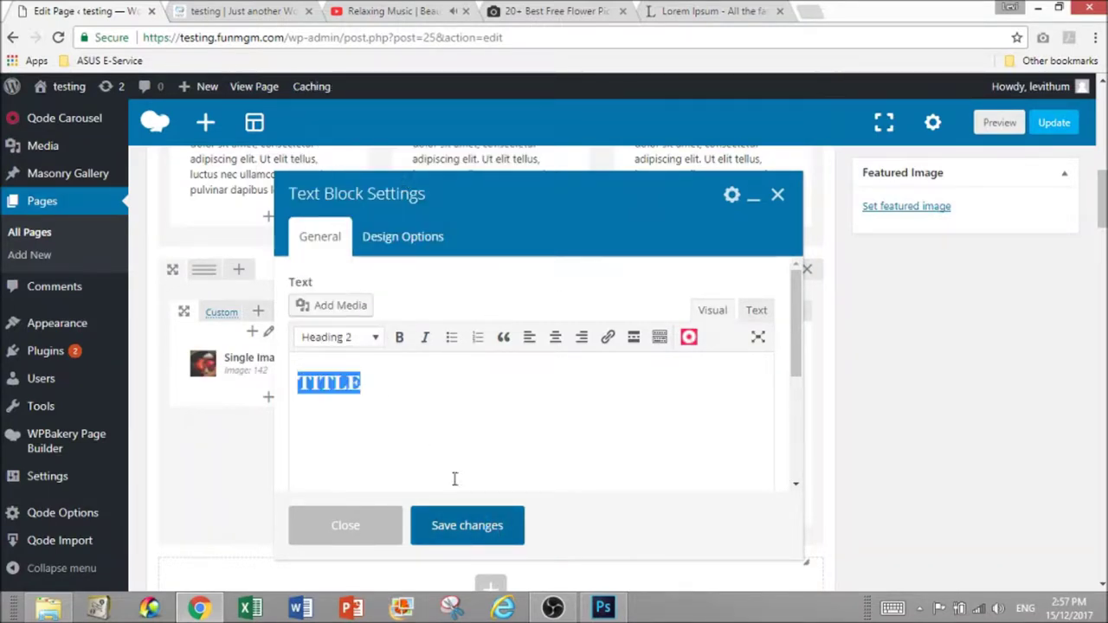
Replace the heading text with STORY OF OUR FLOWERS, save it, and move the block above the lorem ipsum paragraph
click(402, 389)
key(ctrl+a)
mouse_move(82, 372)
text(ABOU)
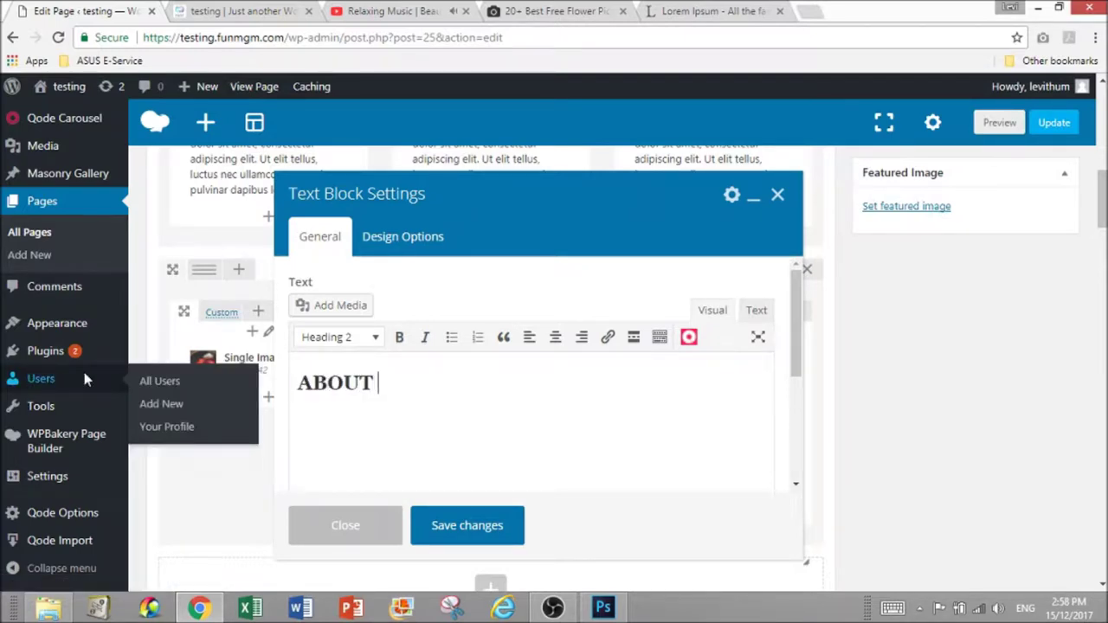
key(BackSpace)
key(BackSpace)
key(BackSpace)
key(BackSpace)
text(ST)
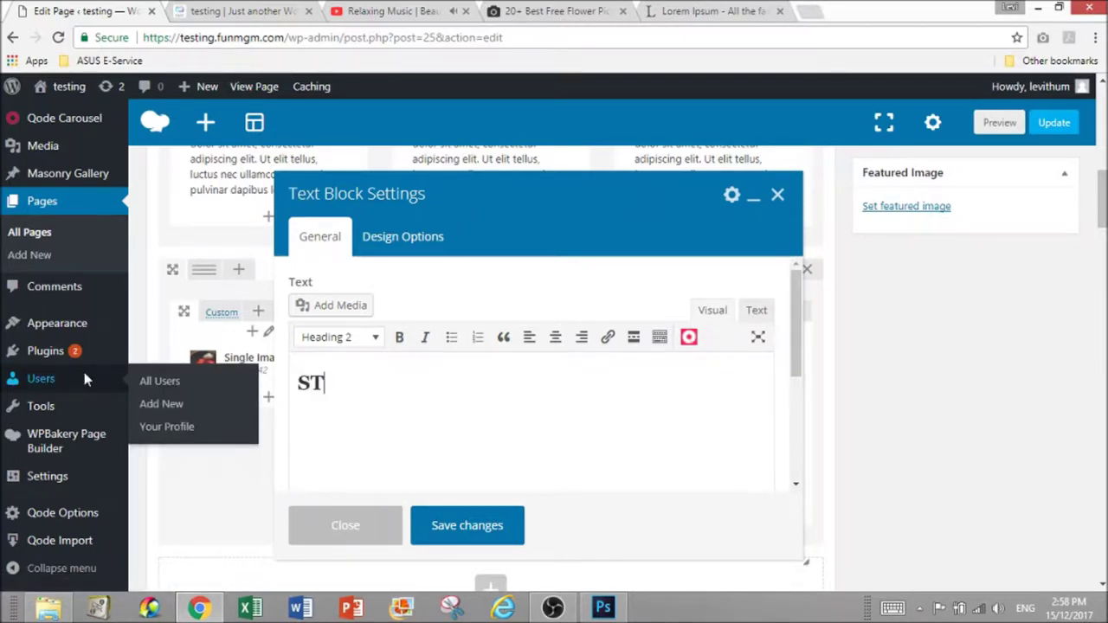
text(ORY OF OUR FL)
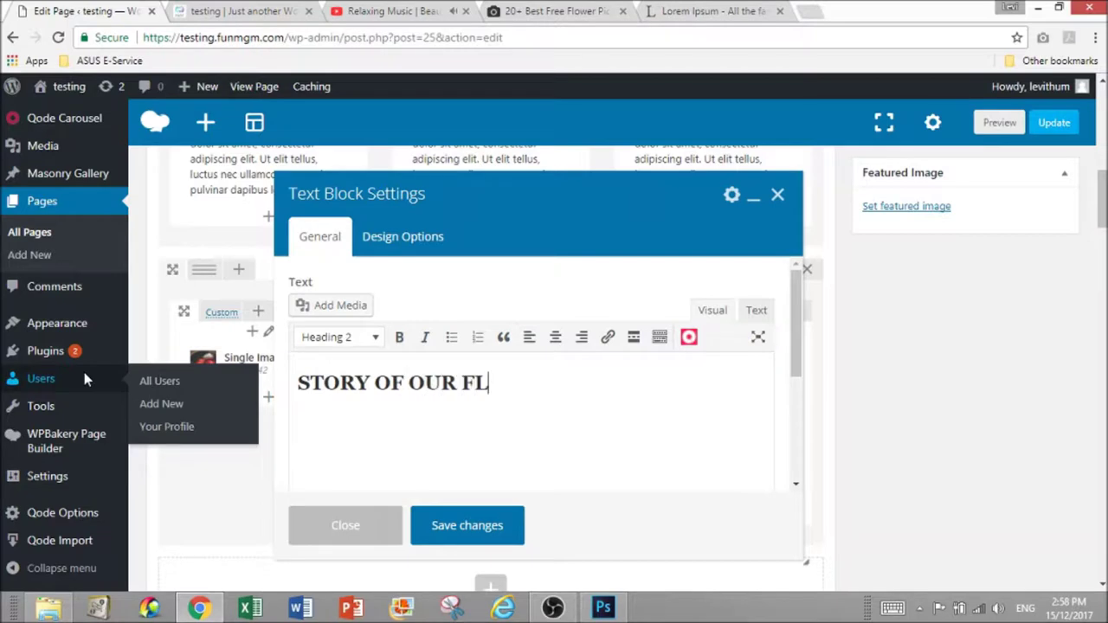
text(OWERS)
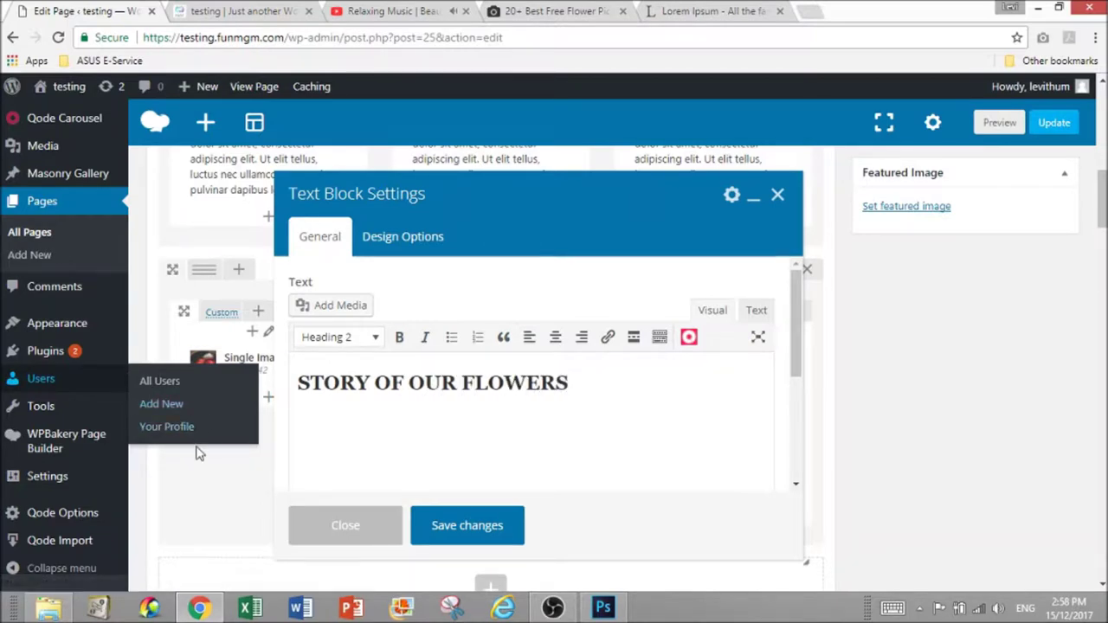
click(475, 530)
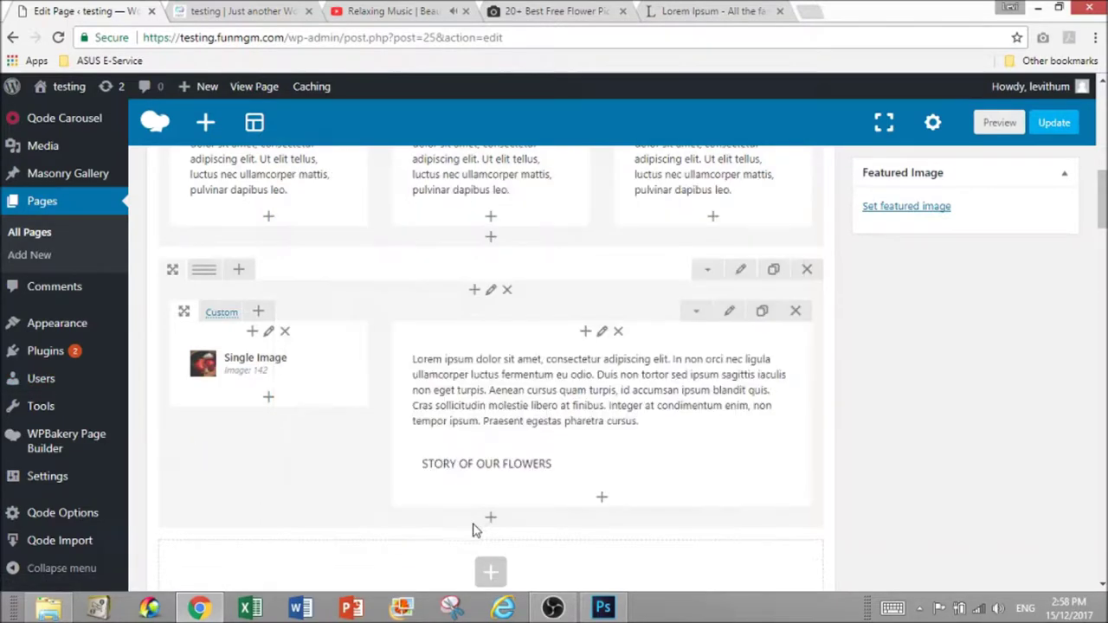
drag(539, 463, 559, 372)
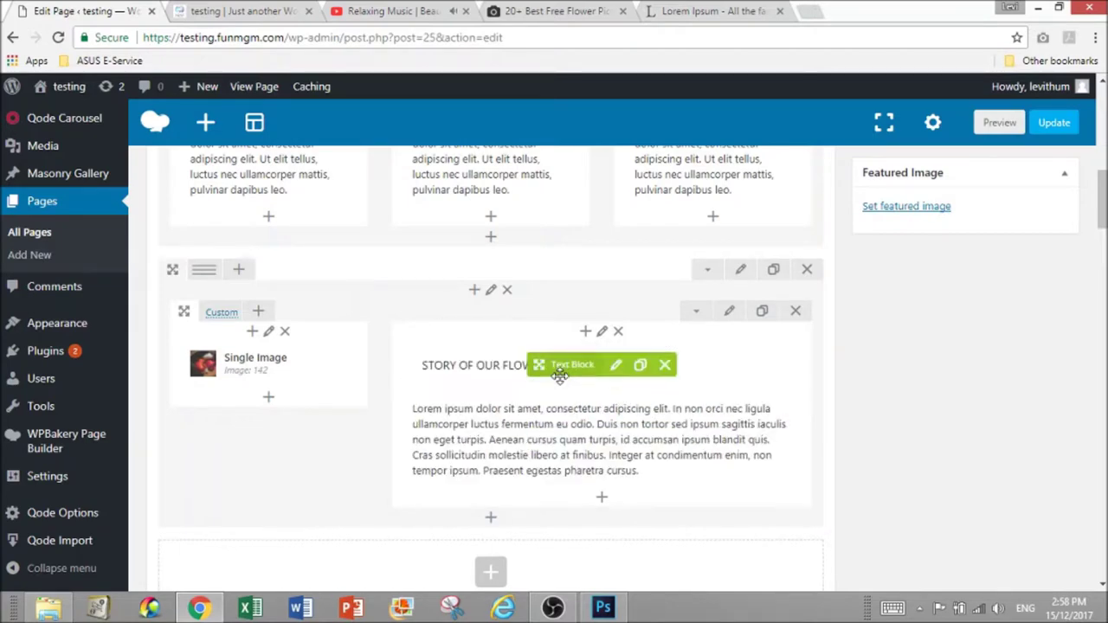
Add a Normal type Separator to the two-thirds column and place it between the STORY OF OUR FLOWERS heading and the paragraph
click(602, 511)
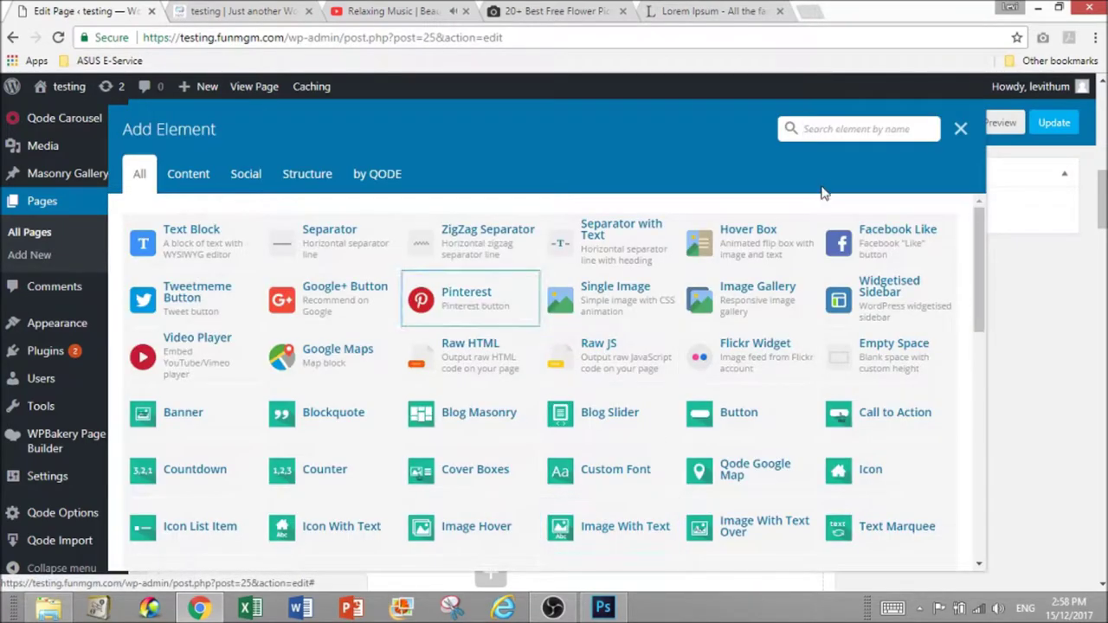
click(331, 227)
scroll(392, 394, down, 2)
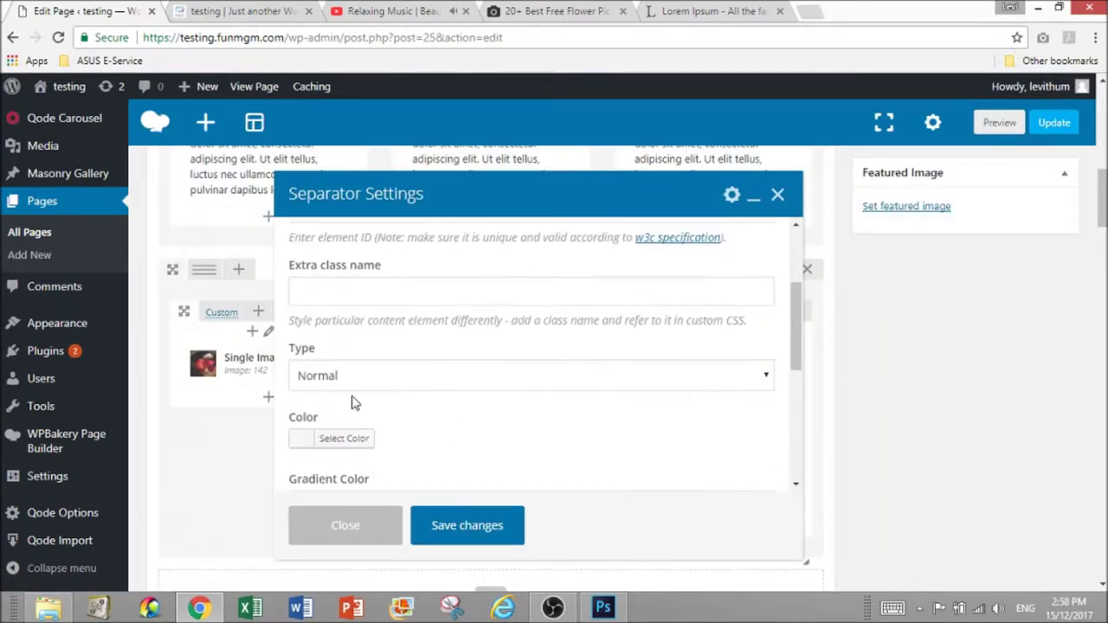
click(346, 381)
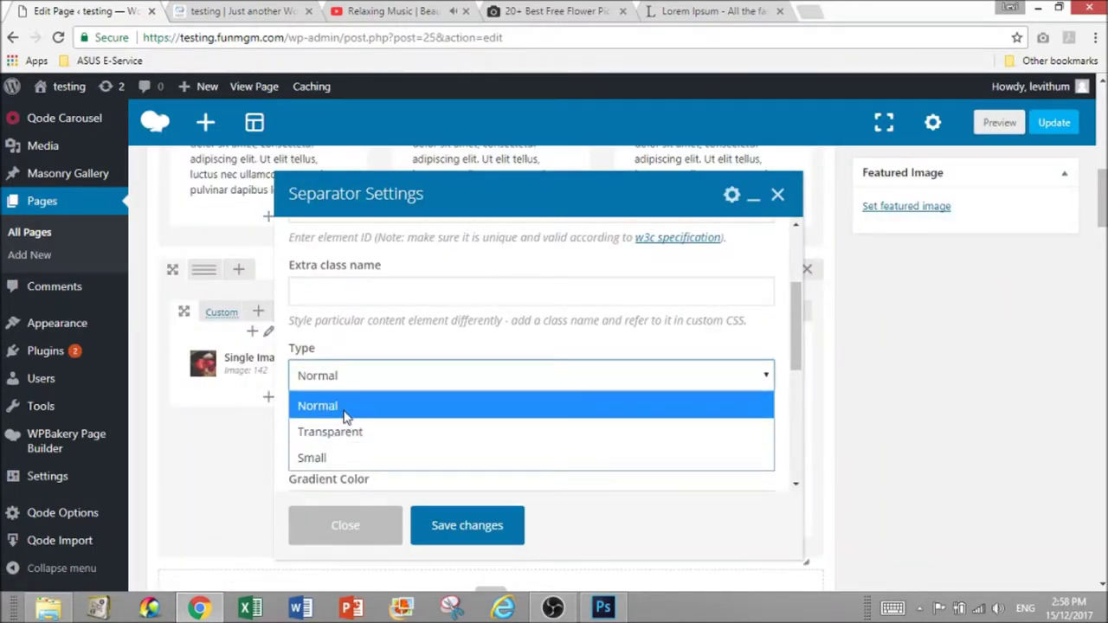
click(346, 407)
click(457, 509)
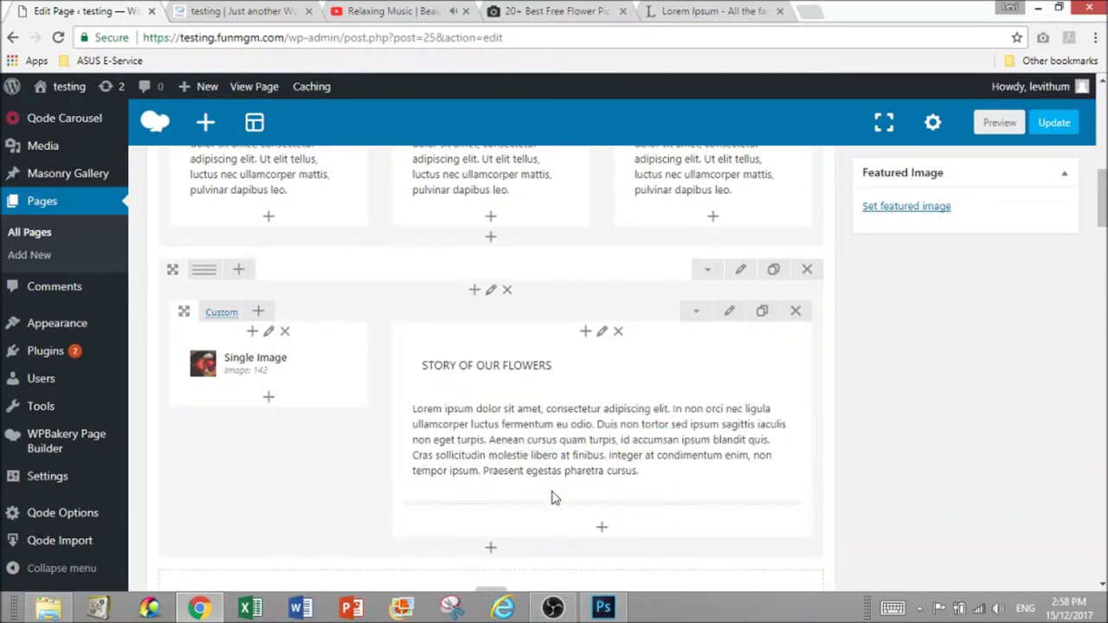
drag(551, 501, 554, 401)
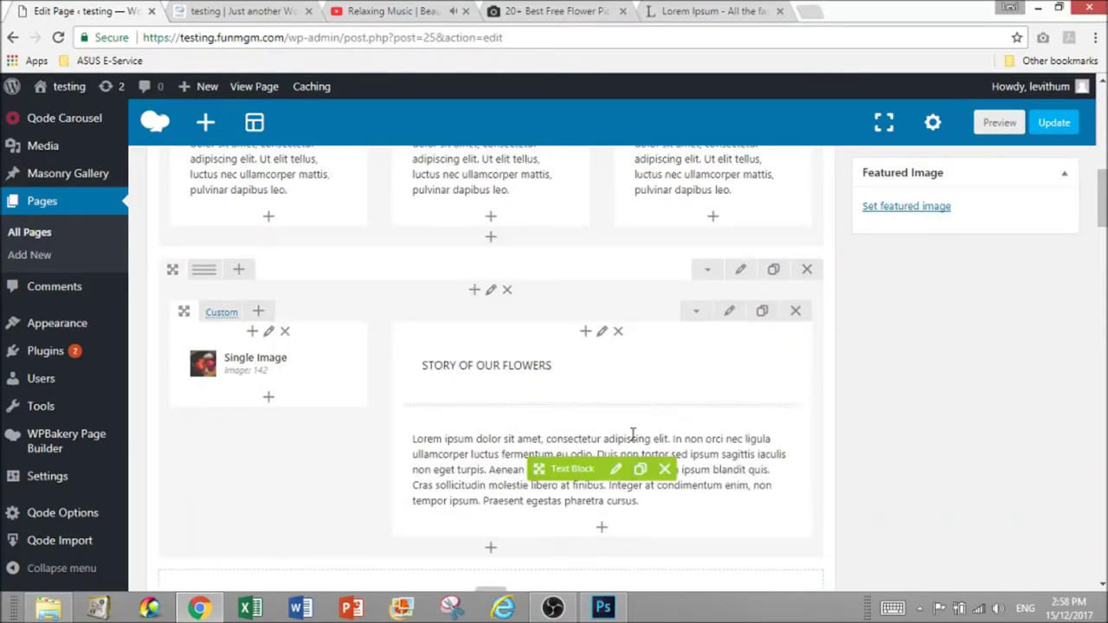
Preview the page and compare the STORY OF OUR FLOWERS section's heading and separator with the three titled columns above
click(996, 123)
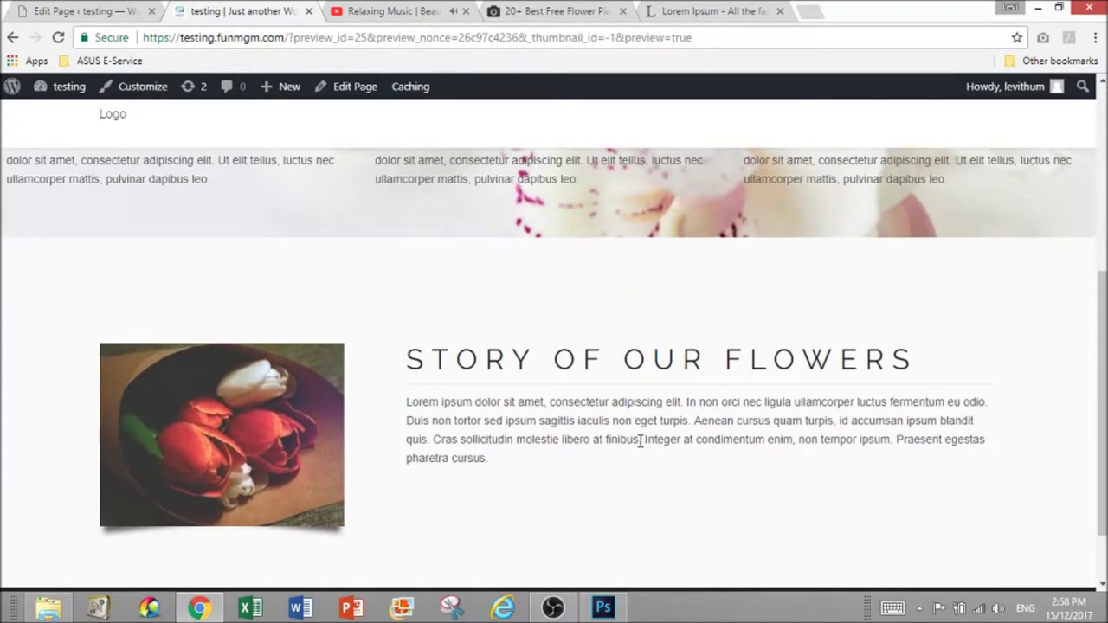
scroll(641, 441, down, 1)
scroll(640, 442, up, 1)
scroll(641, 442, down, 1)
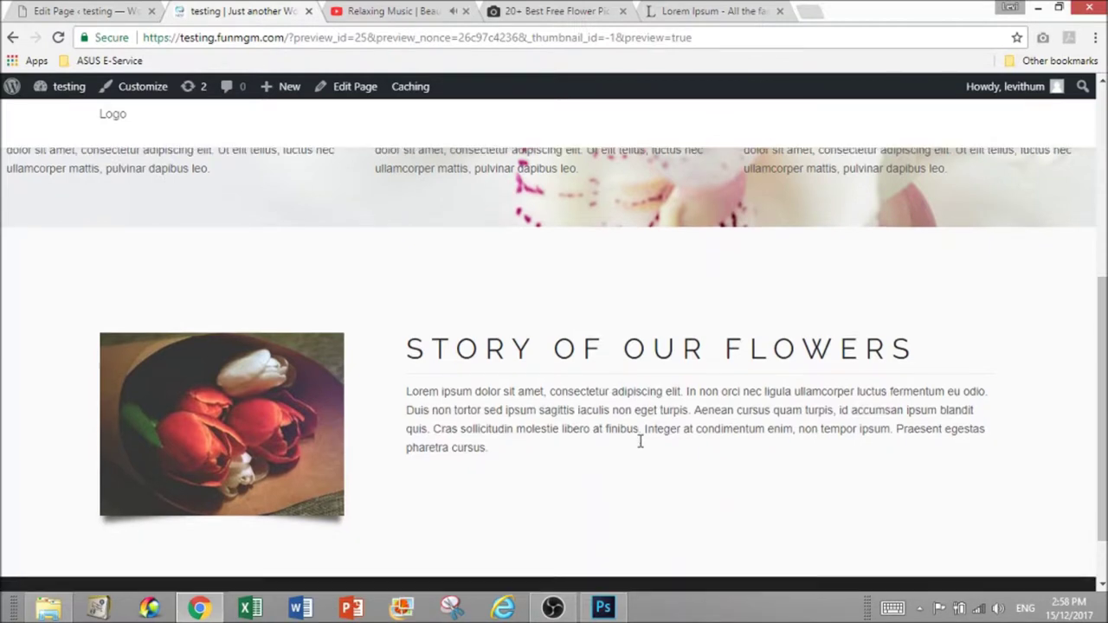
scroll(641, 442, up, 1)
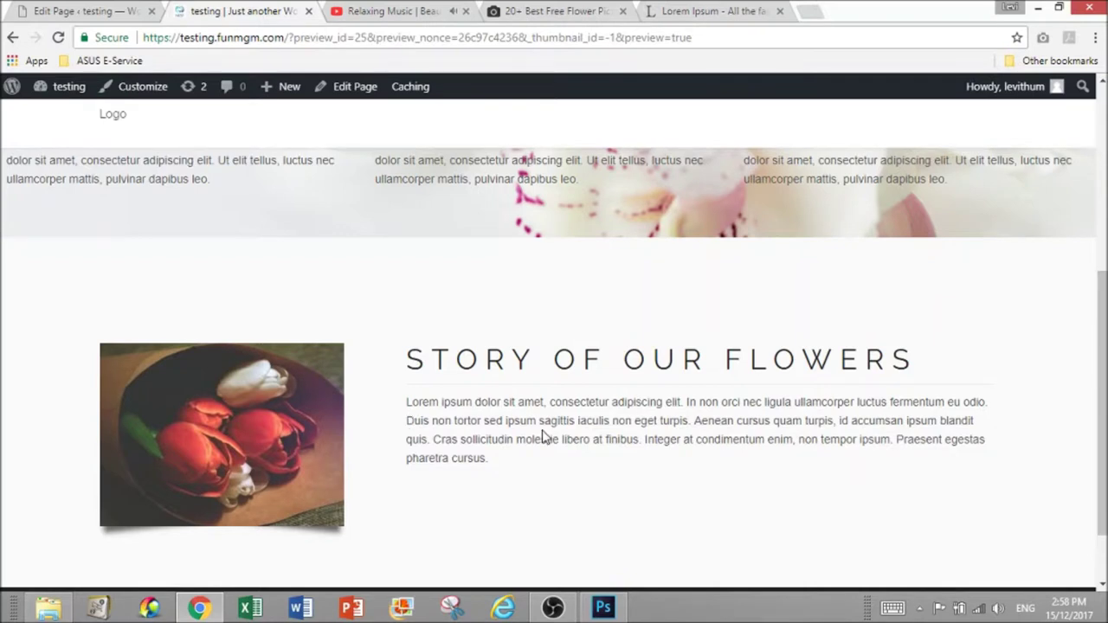
scroll(543, 437, up, 4)
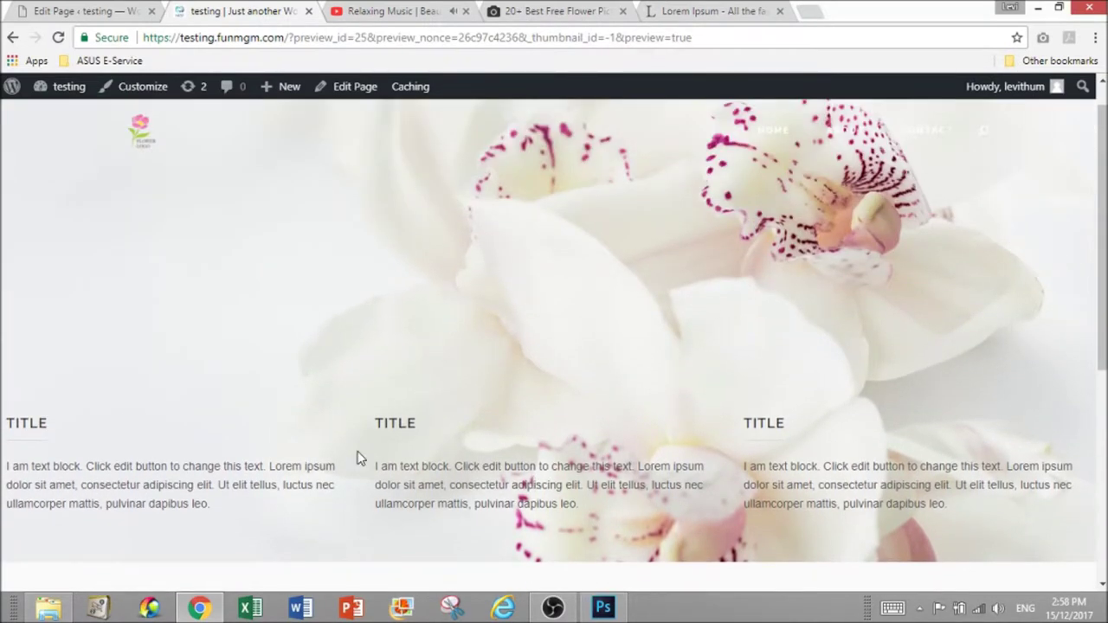
scroll(360, 457, up, 1)
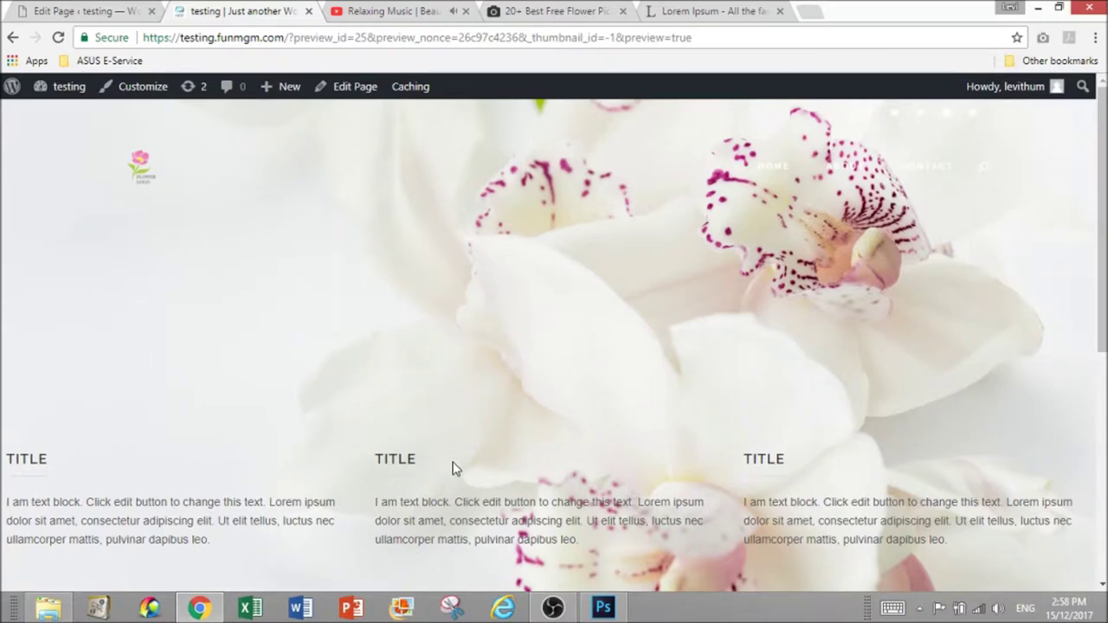
scroll(457, 468, down, 5)
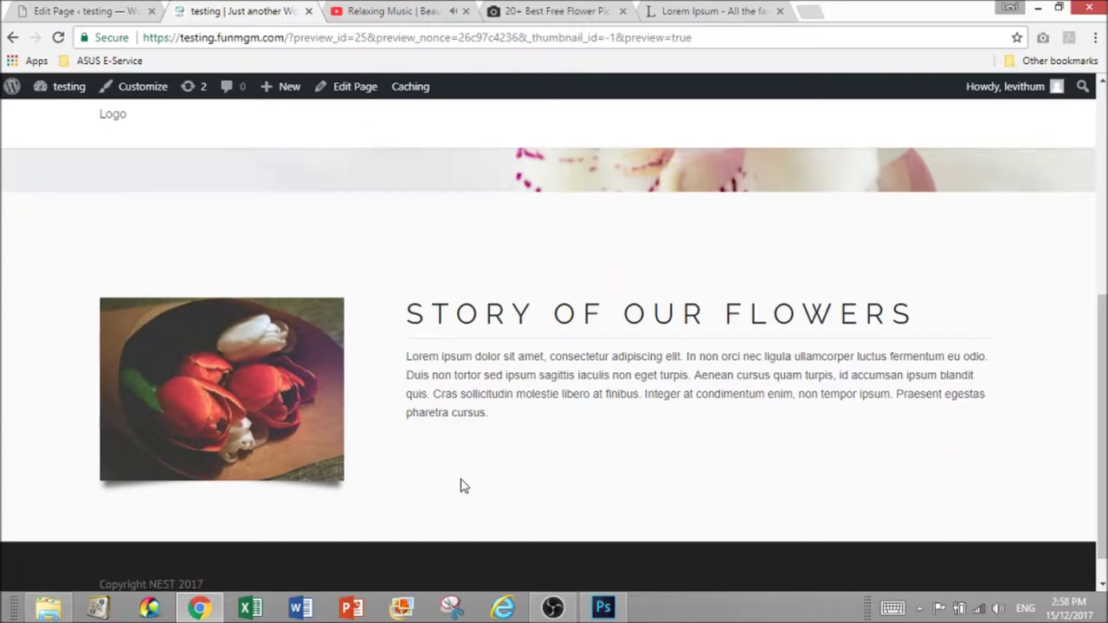
scroll(462, 486, up, 2)
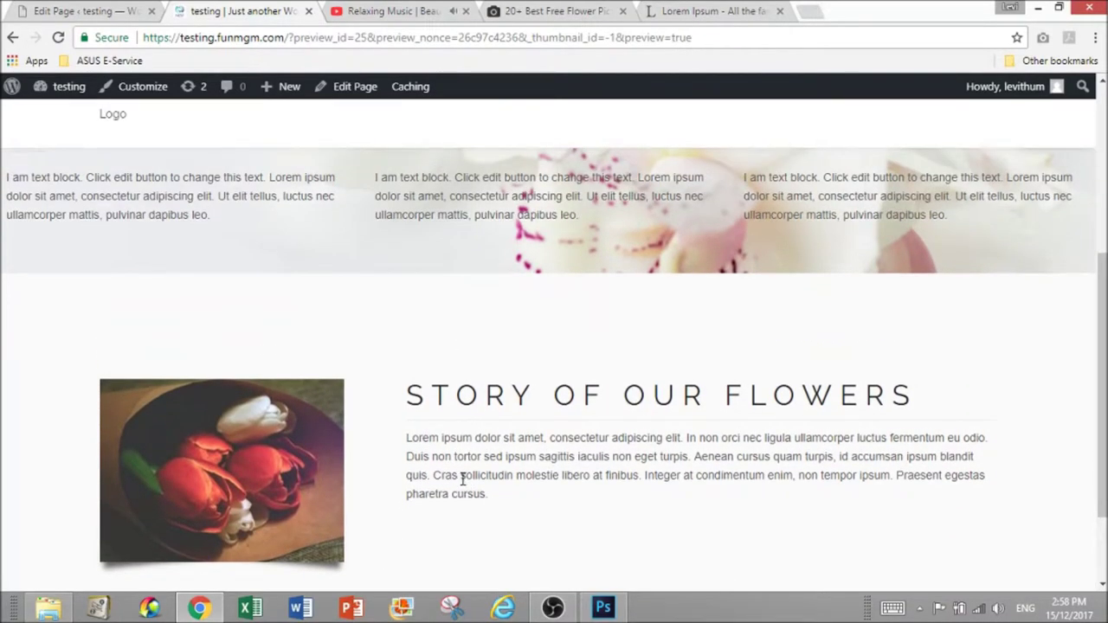
Replace the TITLE heading of the first of the three text columns with UNIQUE and save it
click(82, 10)
scroll(312, 347, up, 4)
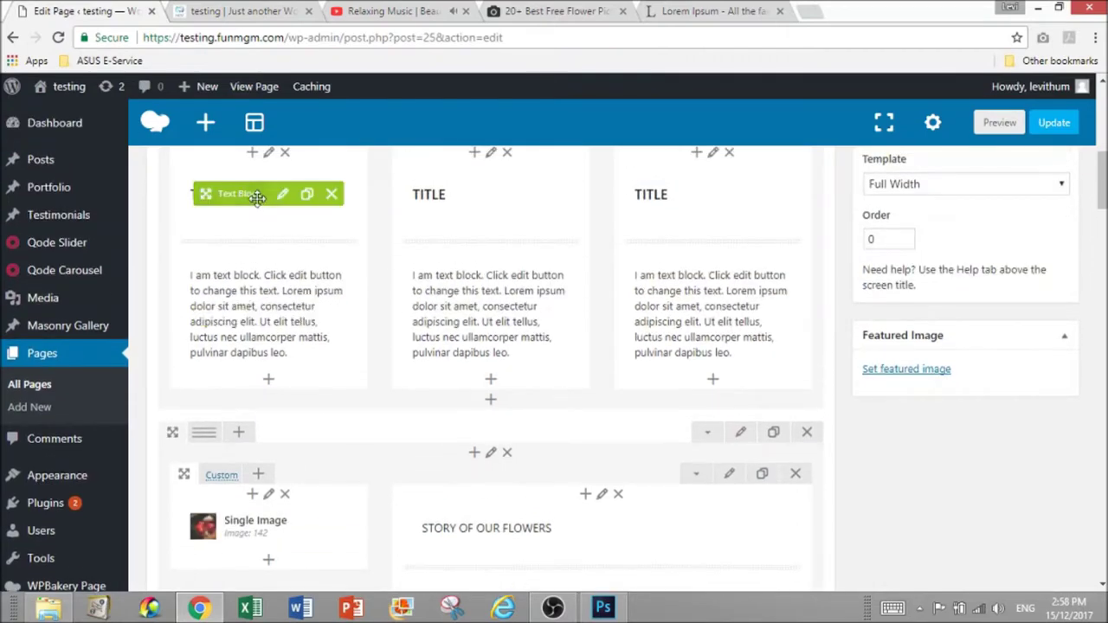
click(284, 195)
drag(364, 376, 272, 367)
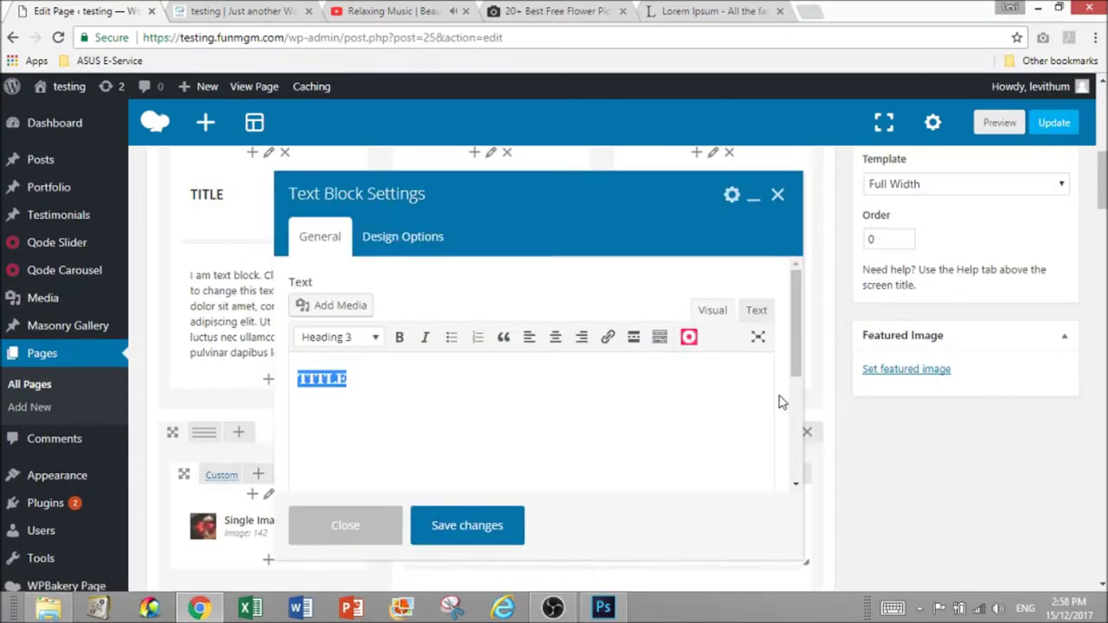
scroll(601, 445, up, 1)
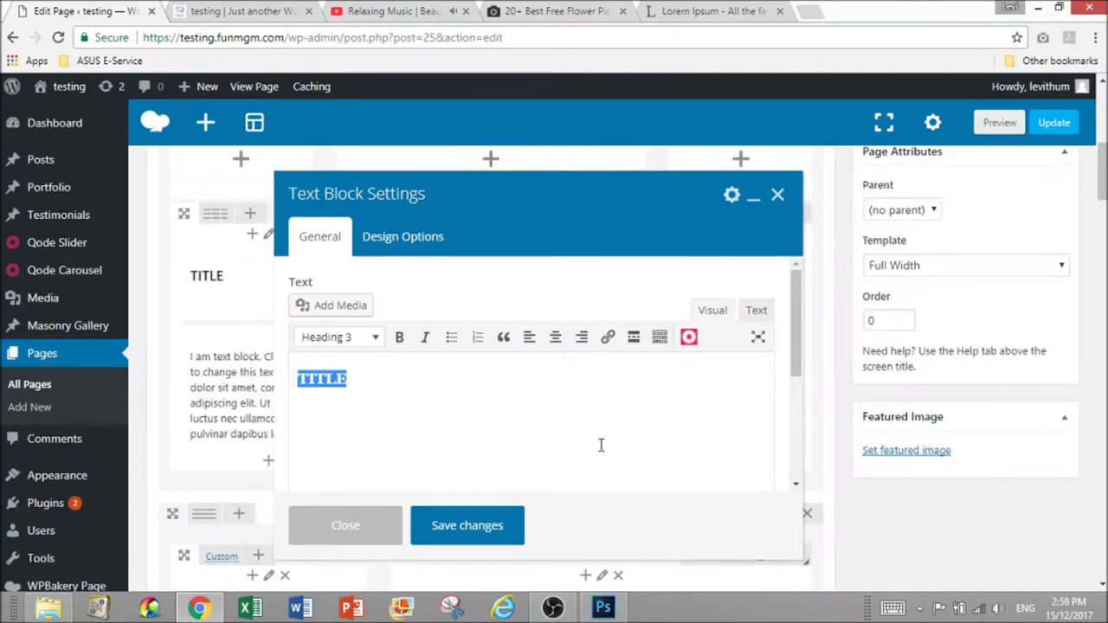
text(UNIQUE)
click(482, 530)
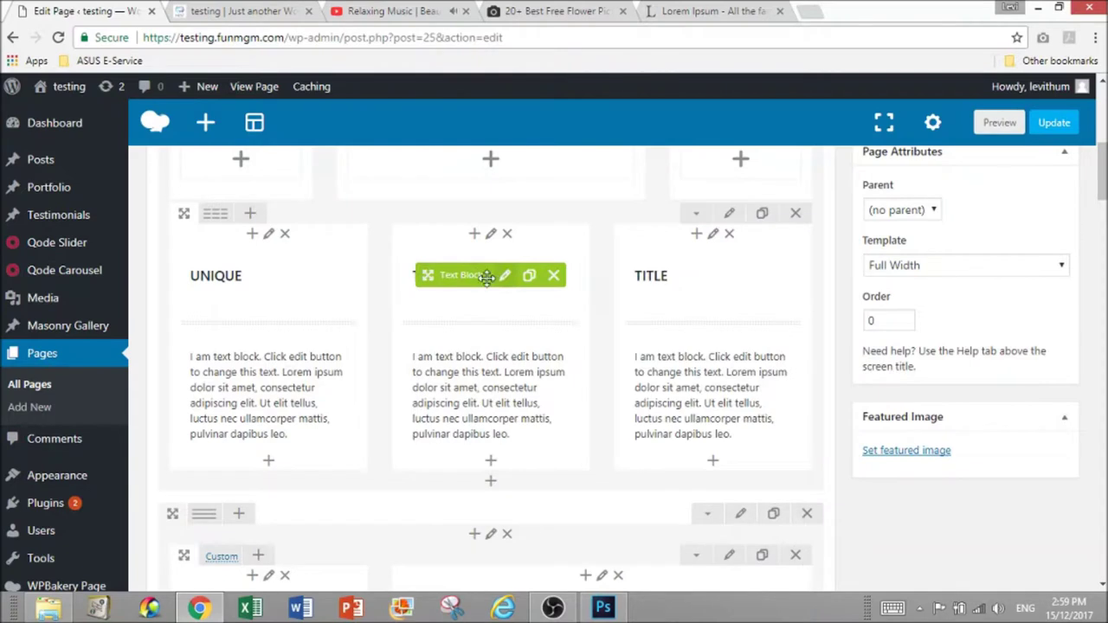
Replace the TITLE heading of the middle text column with ELEGANT and save the block
click(505, 276)
double_click(336, 373)
text(LEGAN)
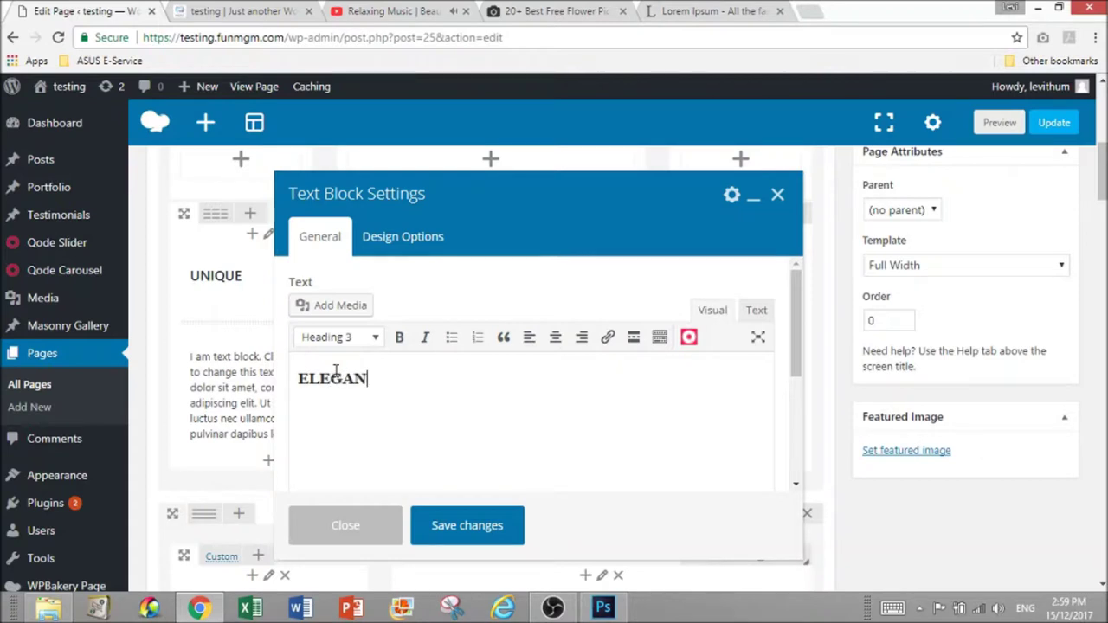
click(485, 544)
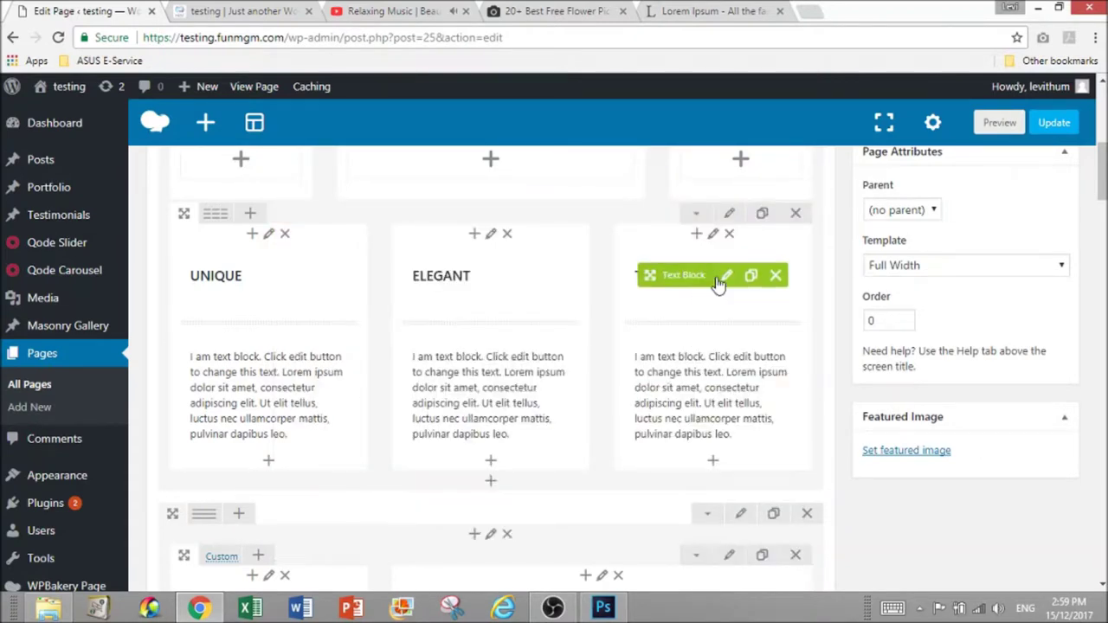
Replace the TITLE heading of the third text column with BEAUTIFUL and save the block
click(705, 286)
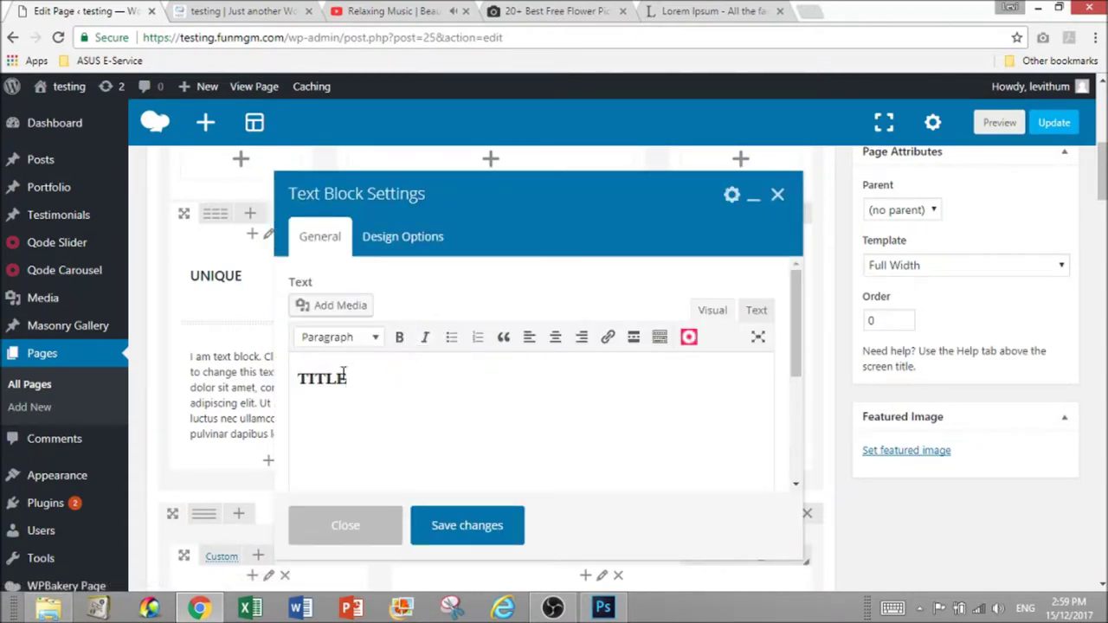
double_click(343, 374)
text(BEAUTIFUL)
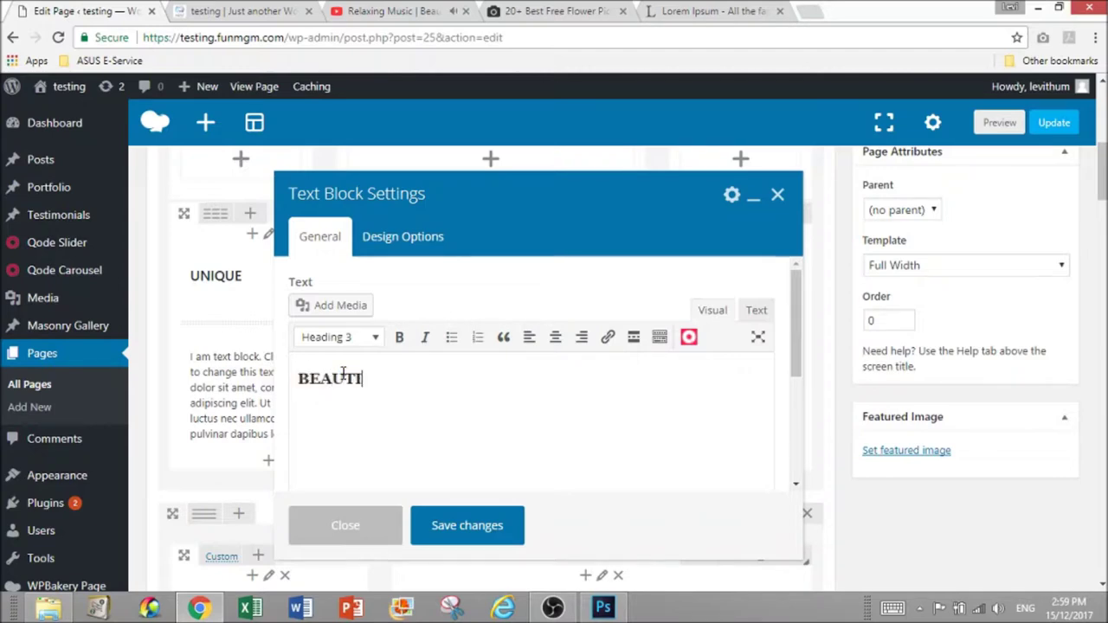
click(479, 544)
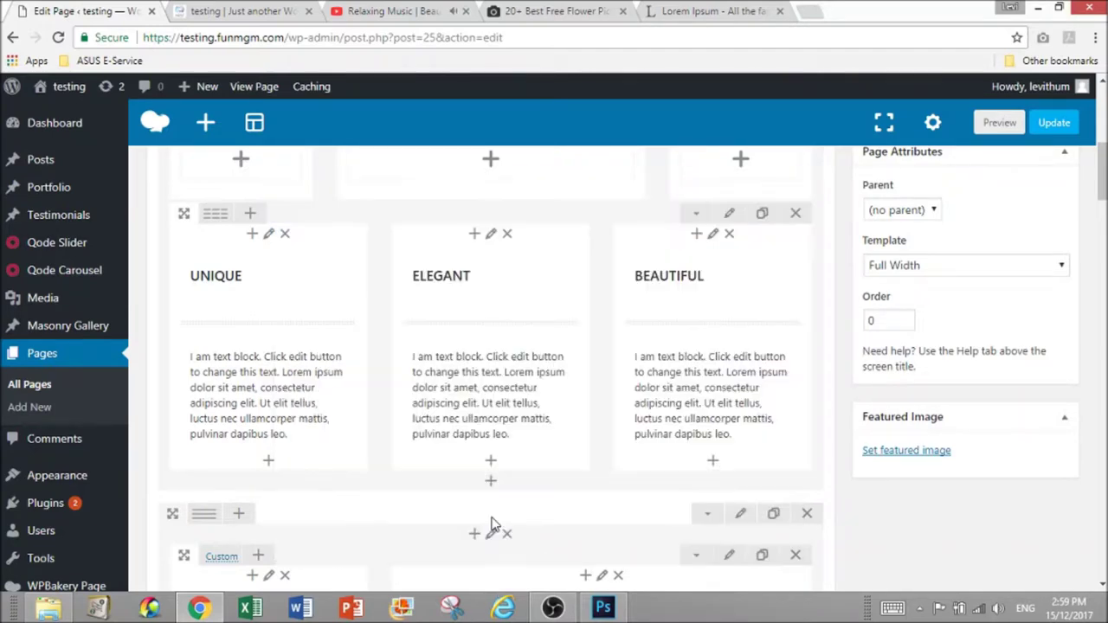
Regenerate the page preview and check the three column headings and the STORY OF OUR FLOWERS section
click(253, 19)
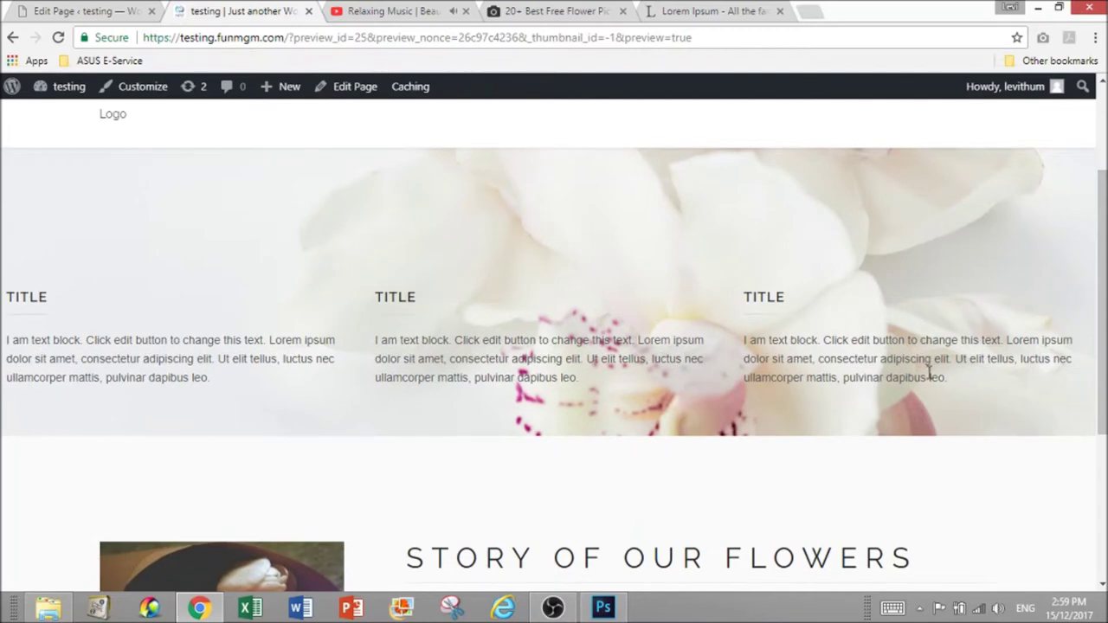
click(65, 10)
click(996, 122)
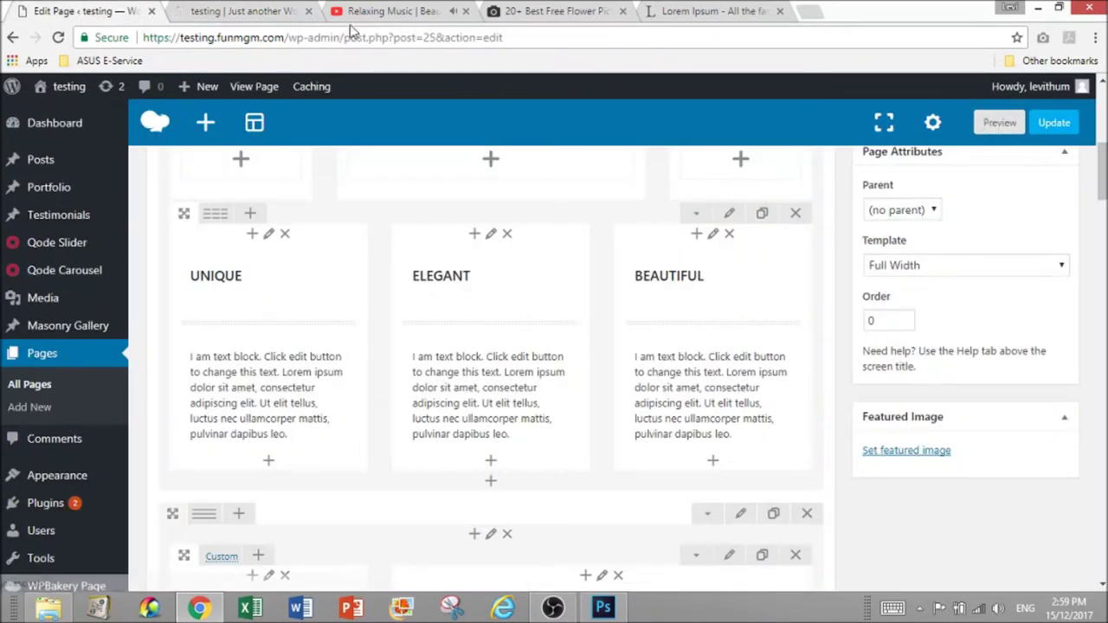
click(260, 11)
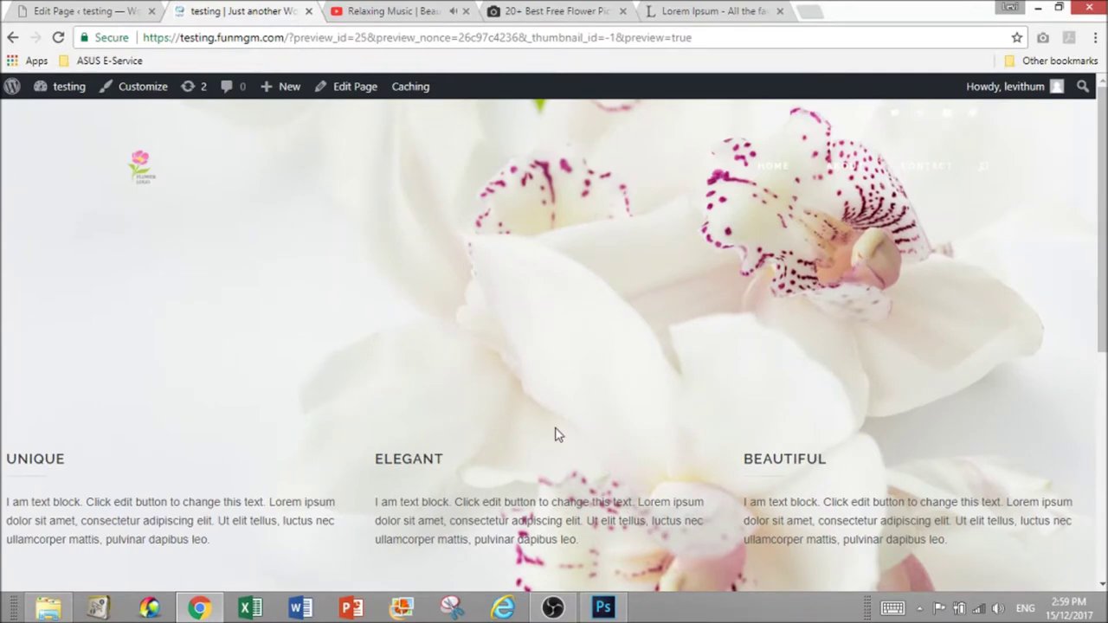
scroll(557, 435, down, 5)
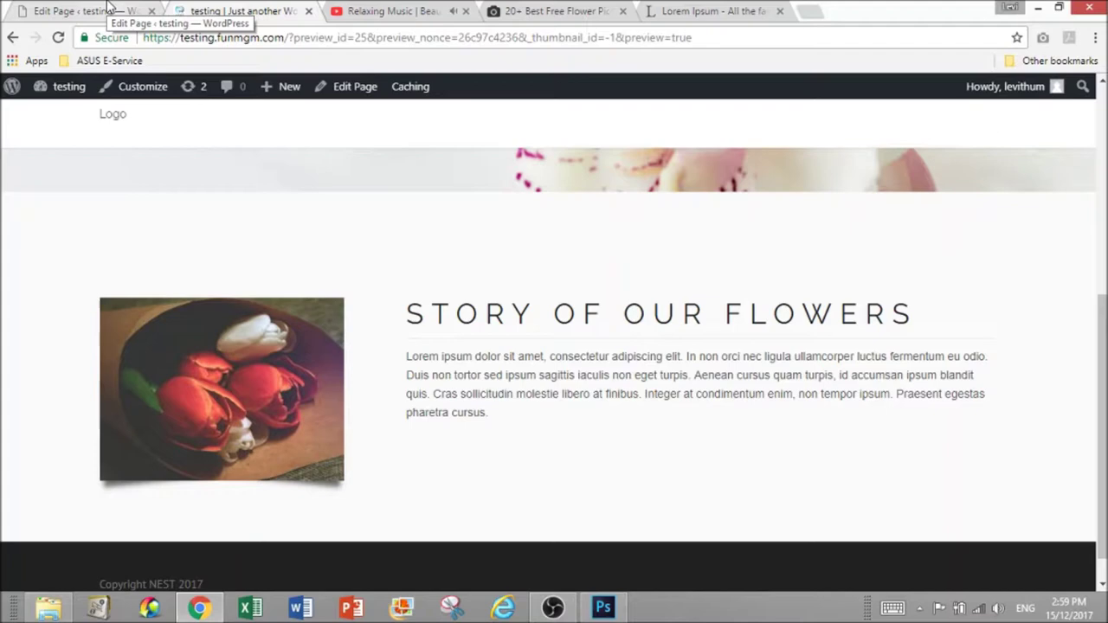
scroll(241, 323, up, 1)
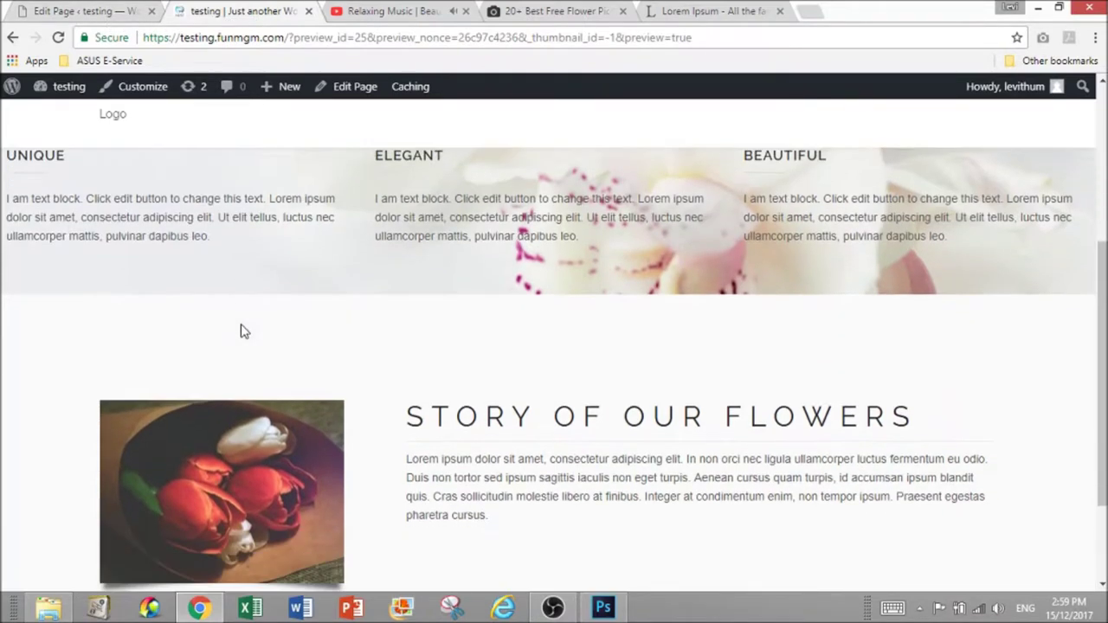
scroll(241, 323, down, 2)
Return to the page editor and add a new empty row below the STORY OF OUR FLOWERS row
click(89, 7)
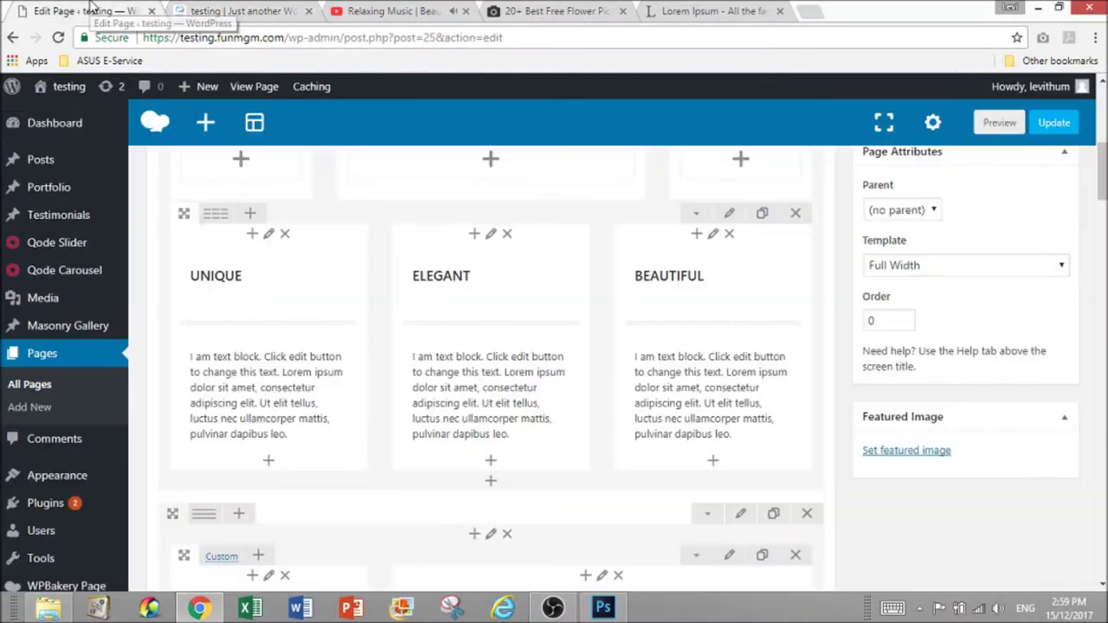
scroll(645, 465, down, 5)
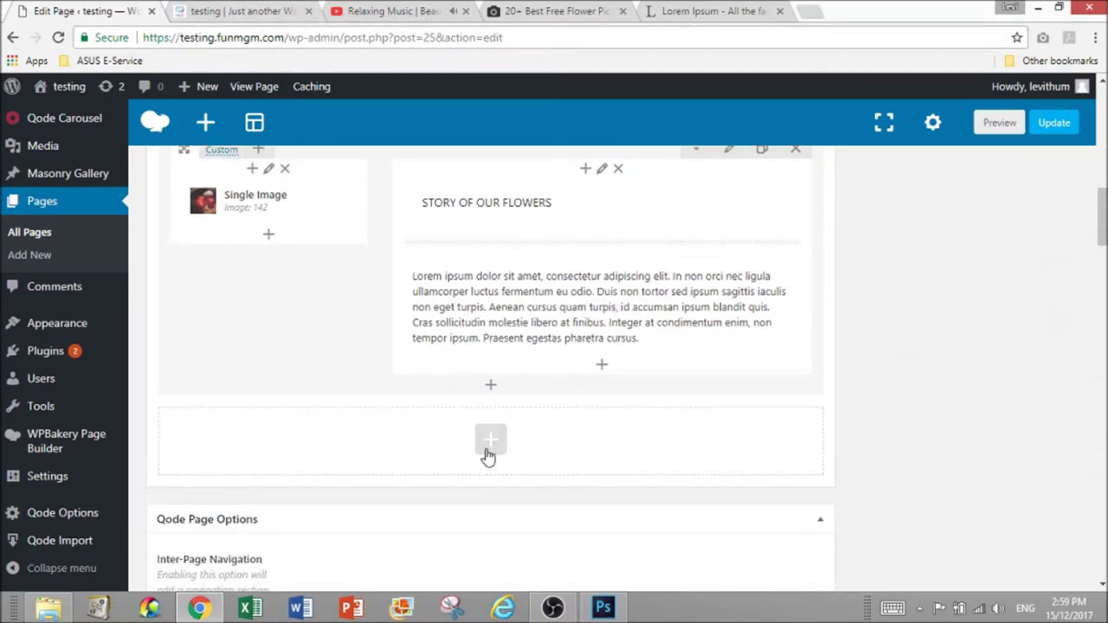
click(488, 452)
click(218, 243)
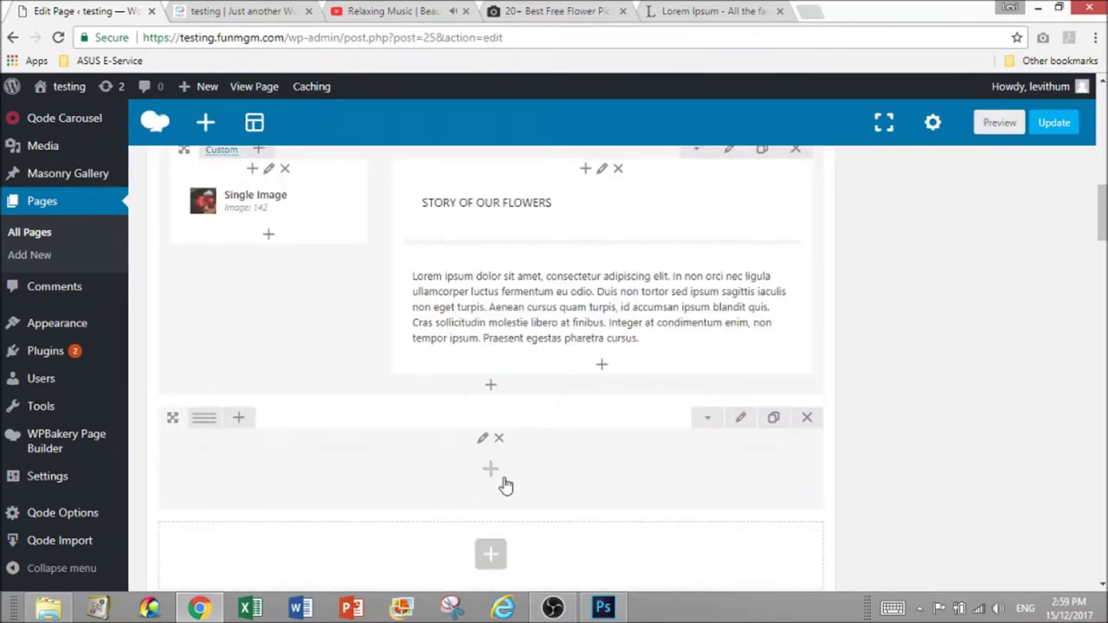
scroll(334, 417, down, 1)
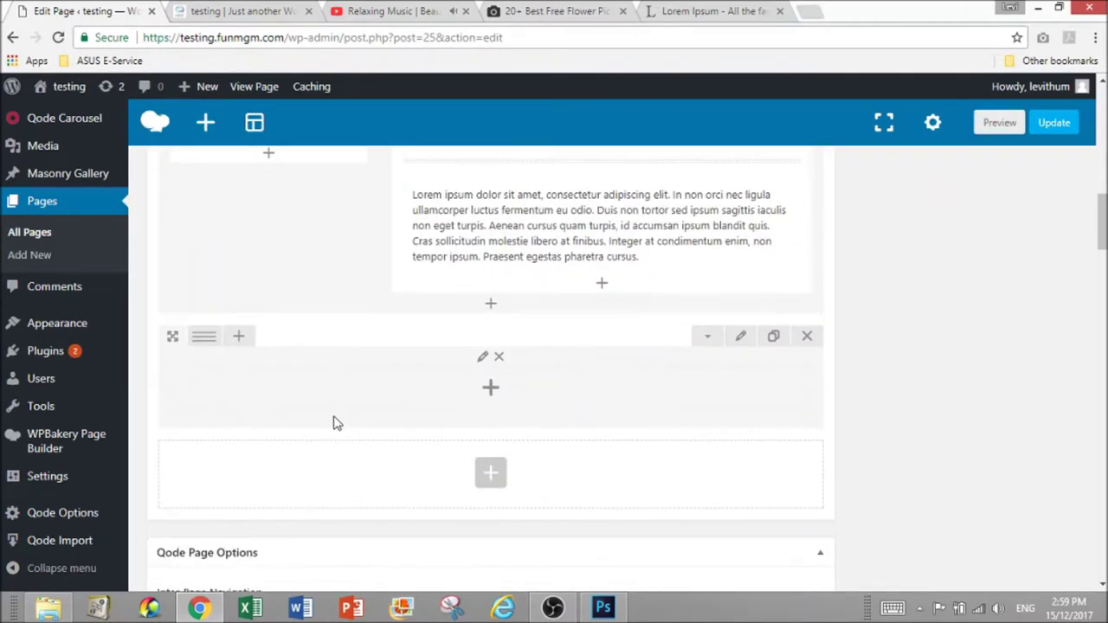
Look over the previewed page between the flower background and the footer, including the area below the STORY OF OUR FLOWERS section
key(ctrl+Tab)
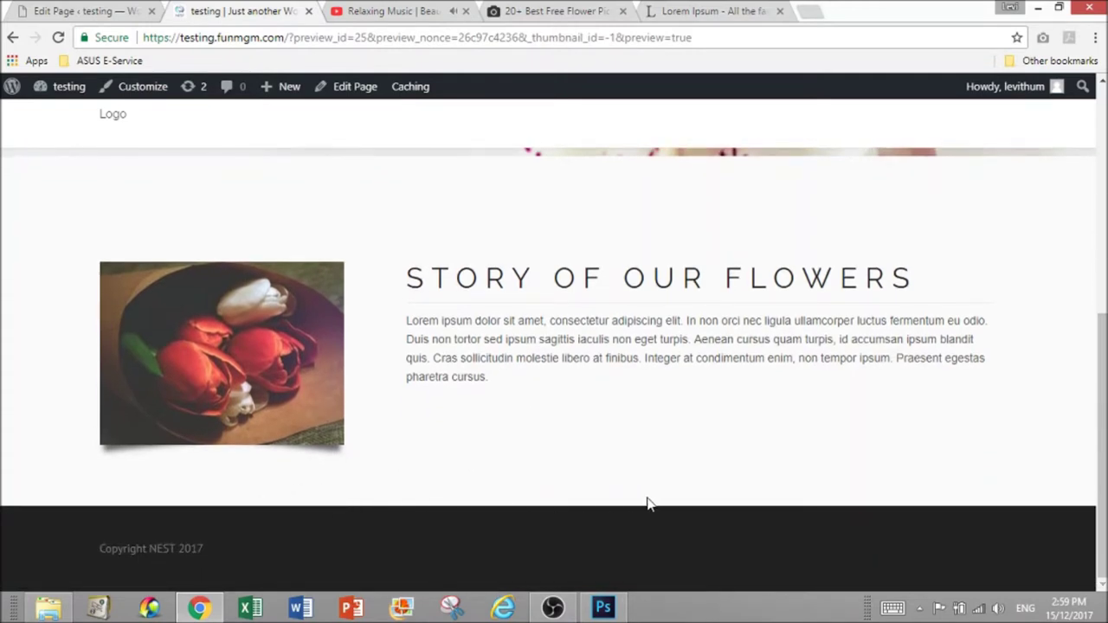
scroll(675, 503, up, 1)
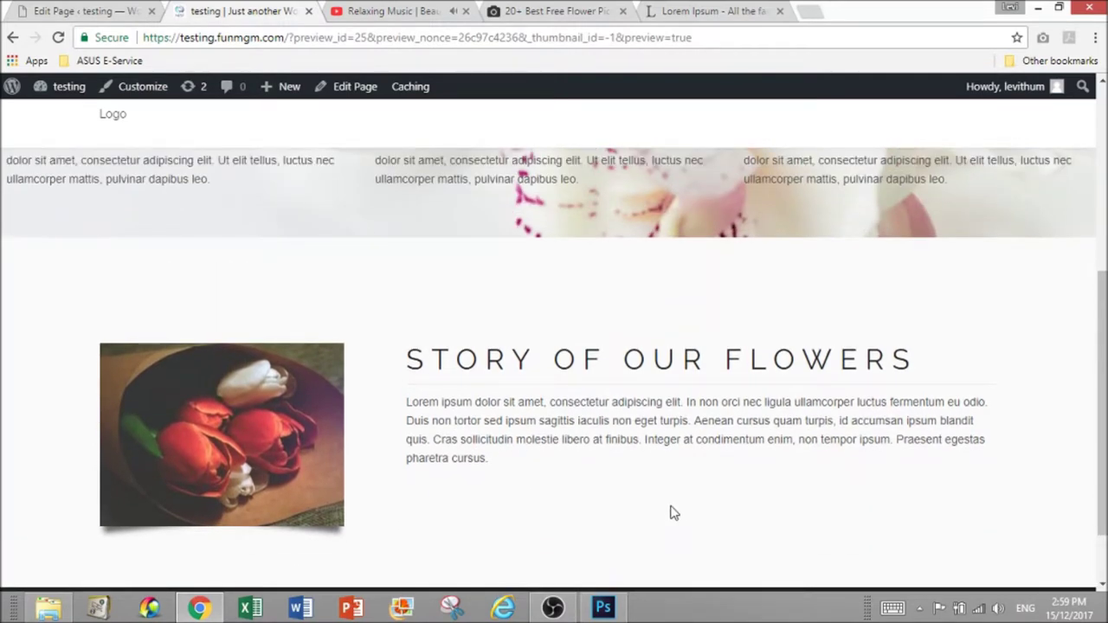
scroll(675, 514, down, 1)
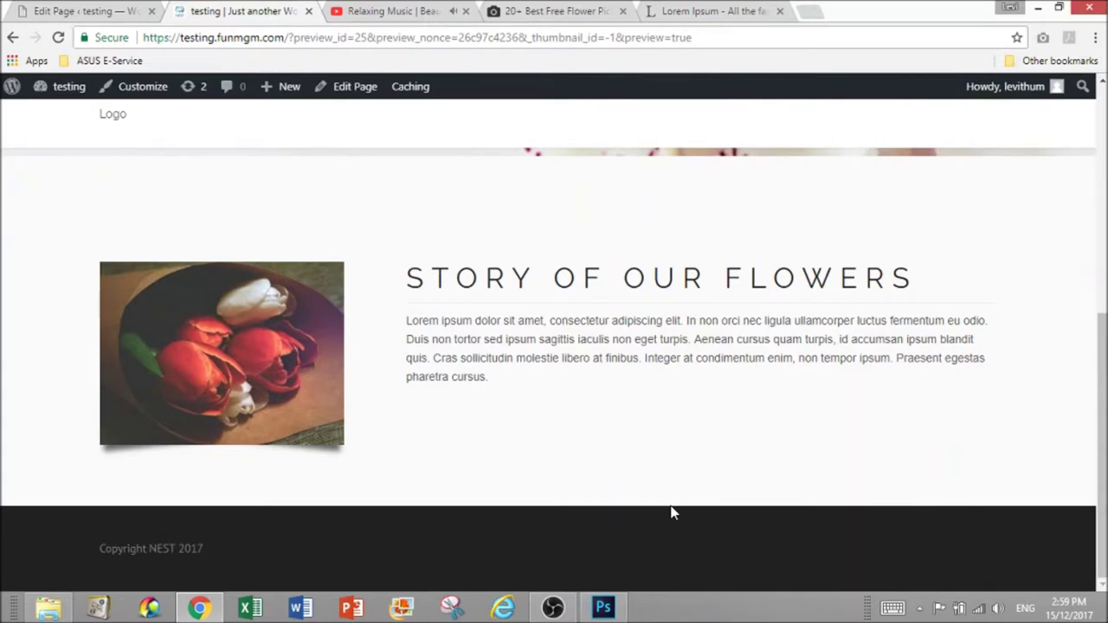
scroll(675, 514, up, 2)
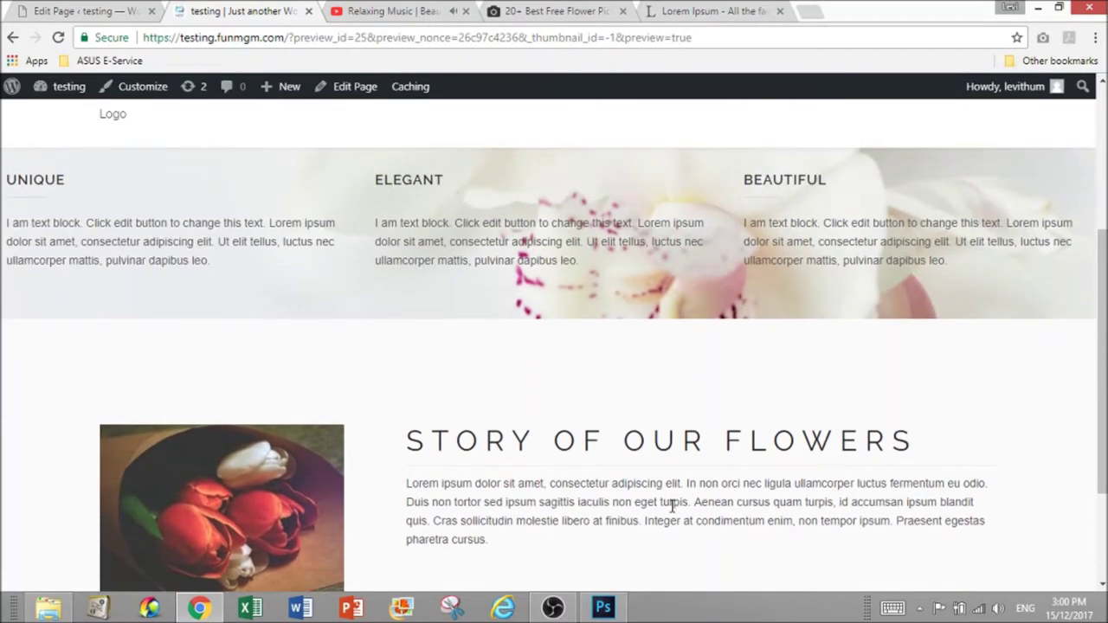
scroll(673, 507, up, 3)
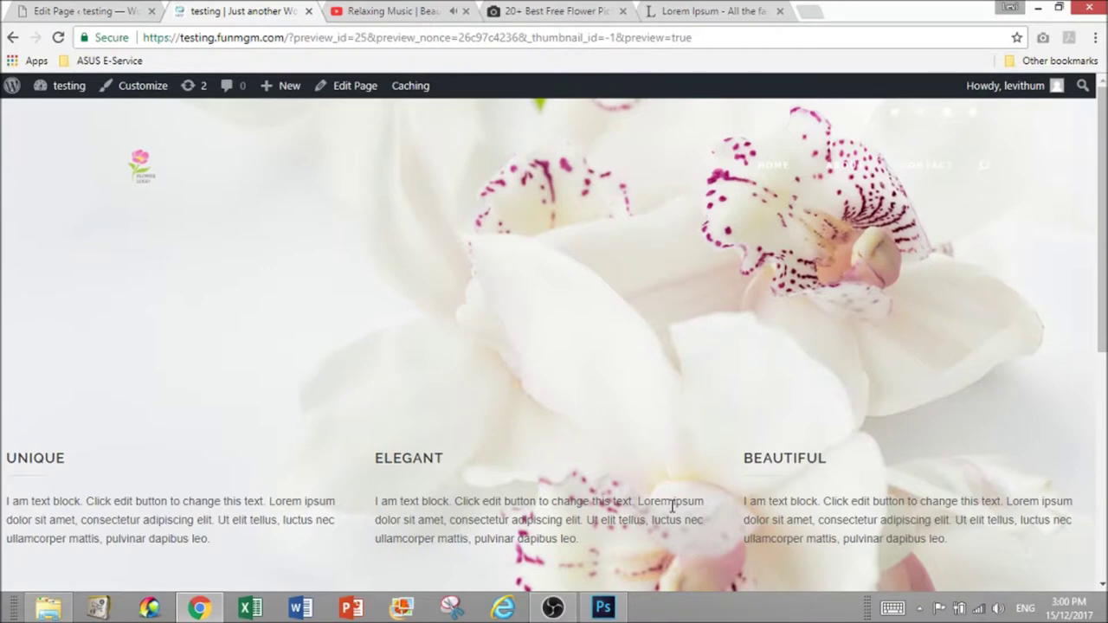
scroll(673, 507, down, 5)
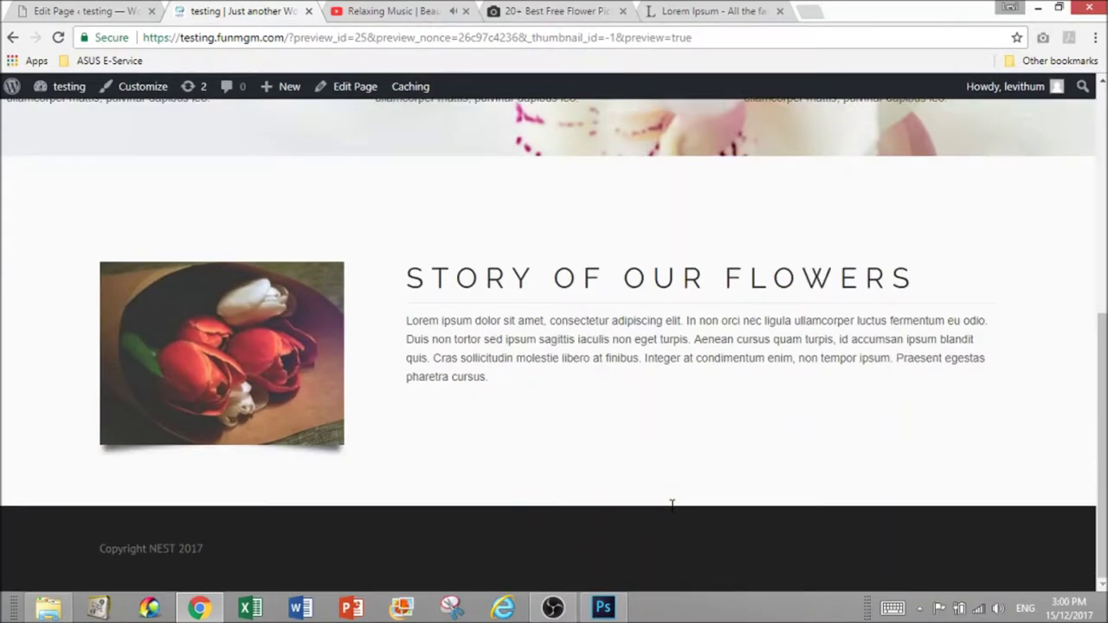
click(130, 10)
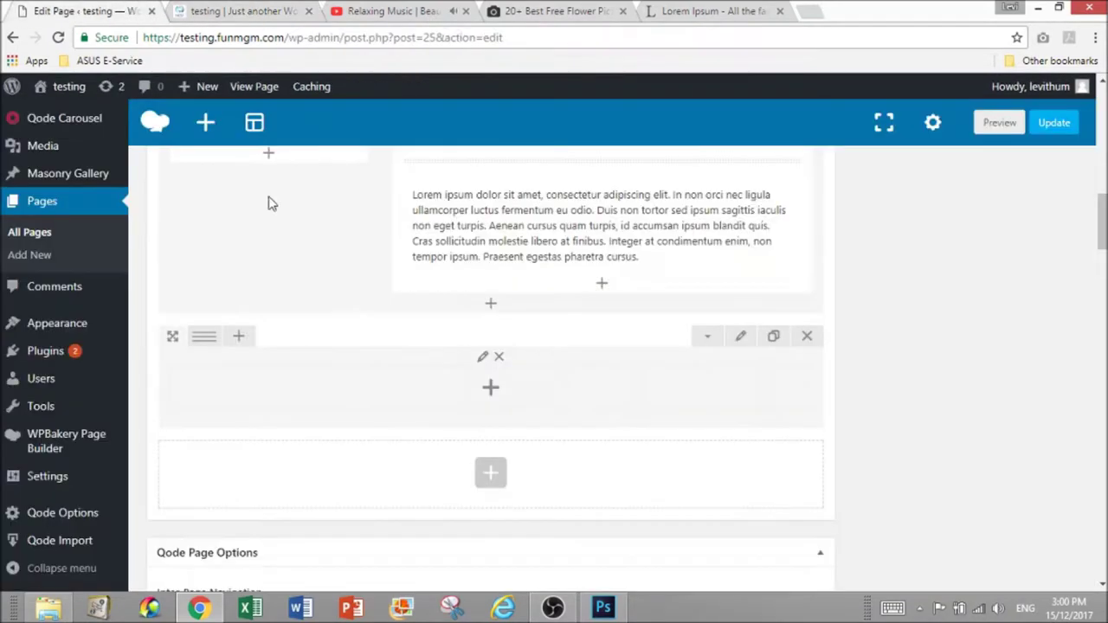
click(491, 392)
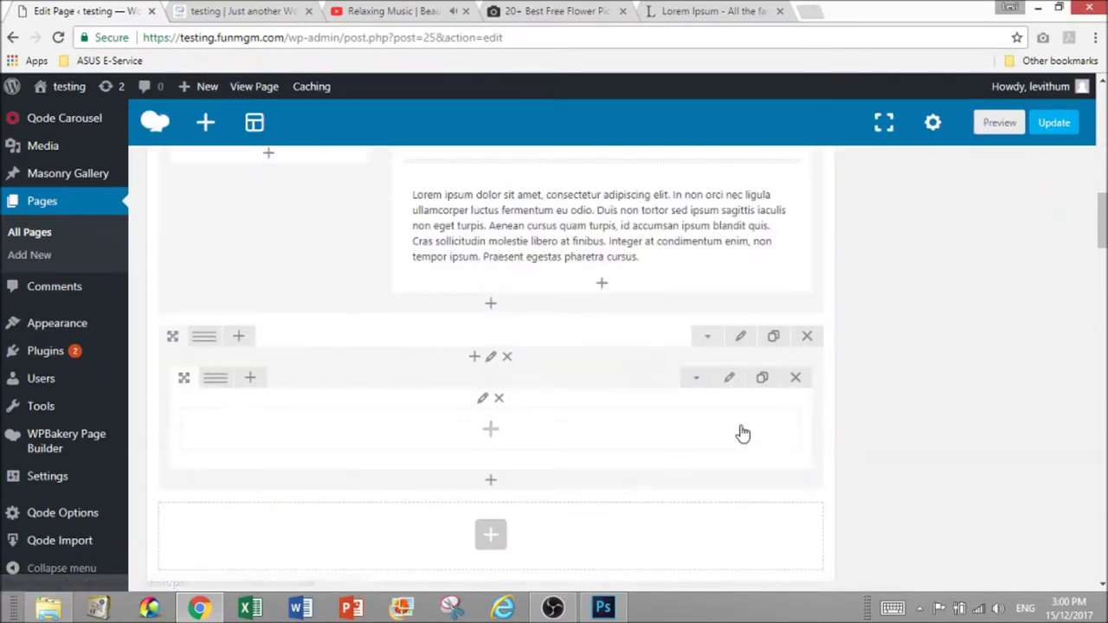
click(795, 378)
click(621, 121)
Split the new row into a 1/3 + 1/3 + 1/3 layout and add a Text Block to its middle column
mouse_move(215, 353)
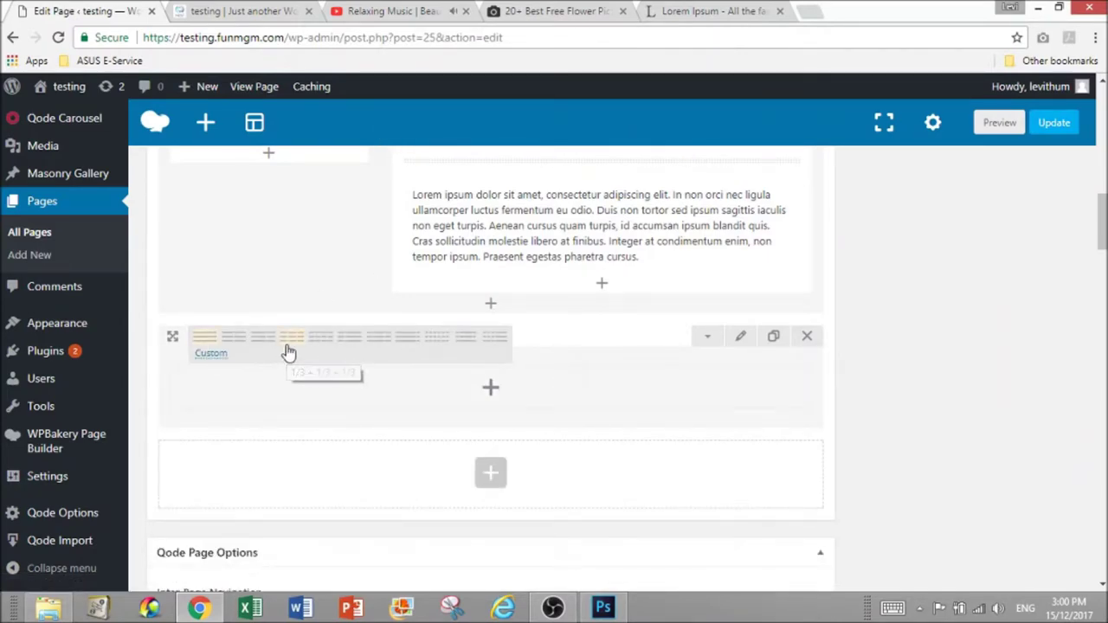
click(289, 351)
click(491, 391)
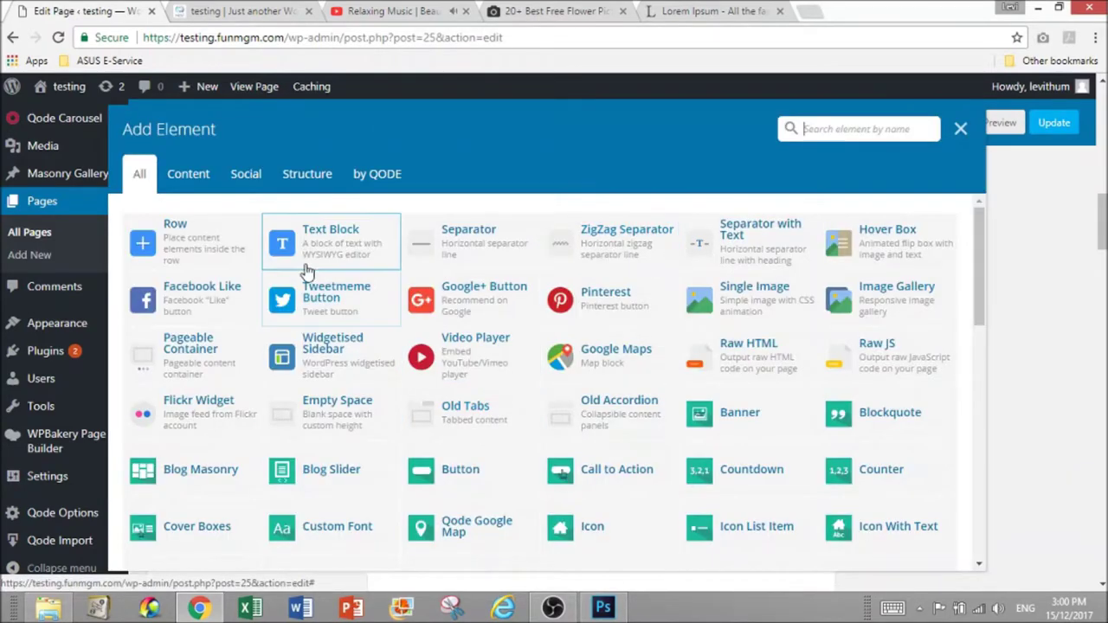
click(284, 232)
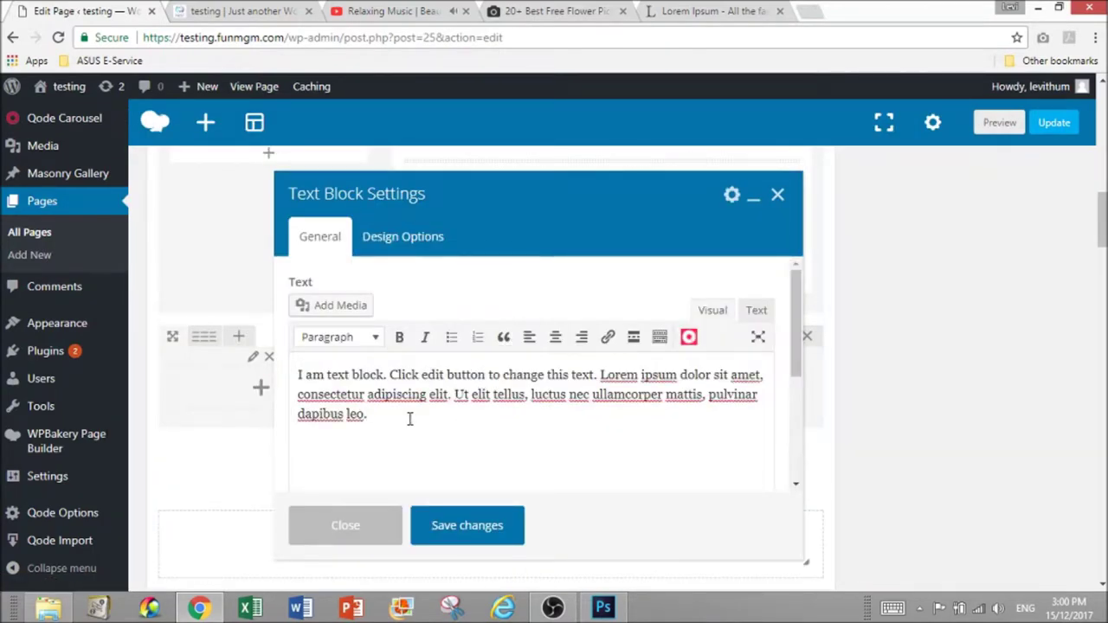
Replace the block's default text with PRODUCT LISTING HERE, centred as Heading 3, save it, and preview the page
triple_click(409, 420)
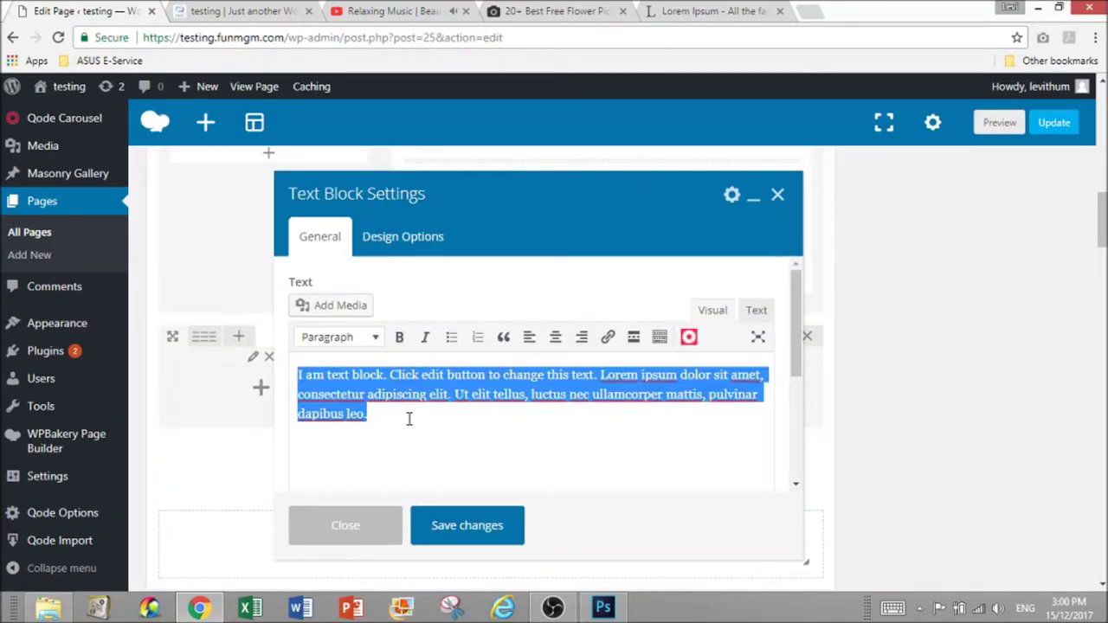
text(PRODUCT LISTING)
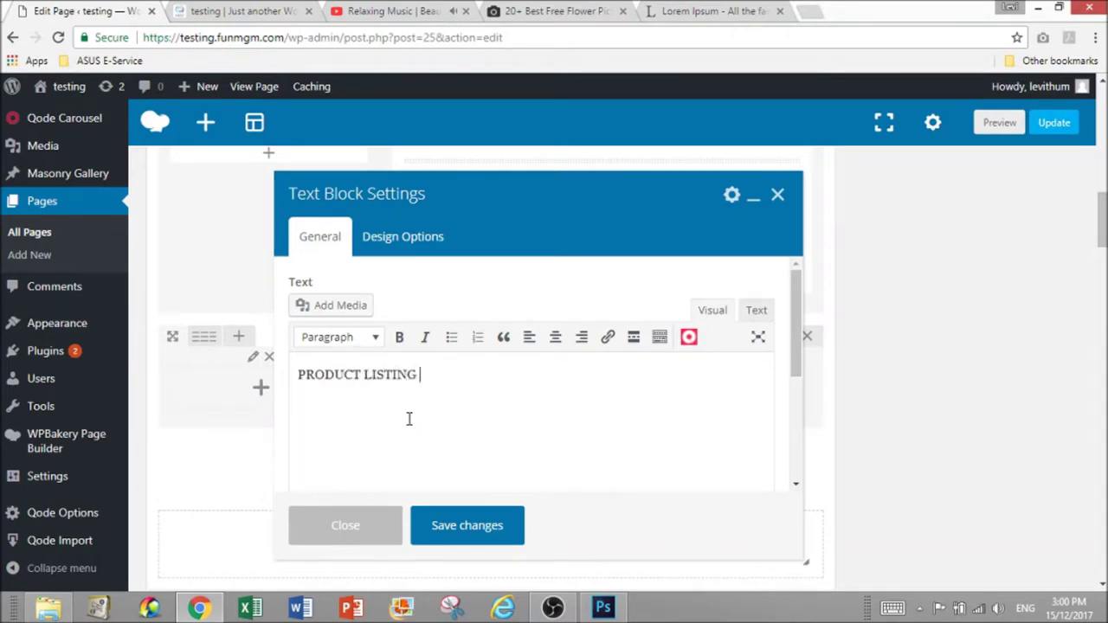
triple_click(409, 419)
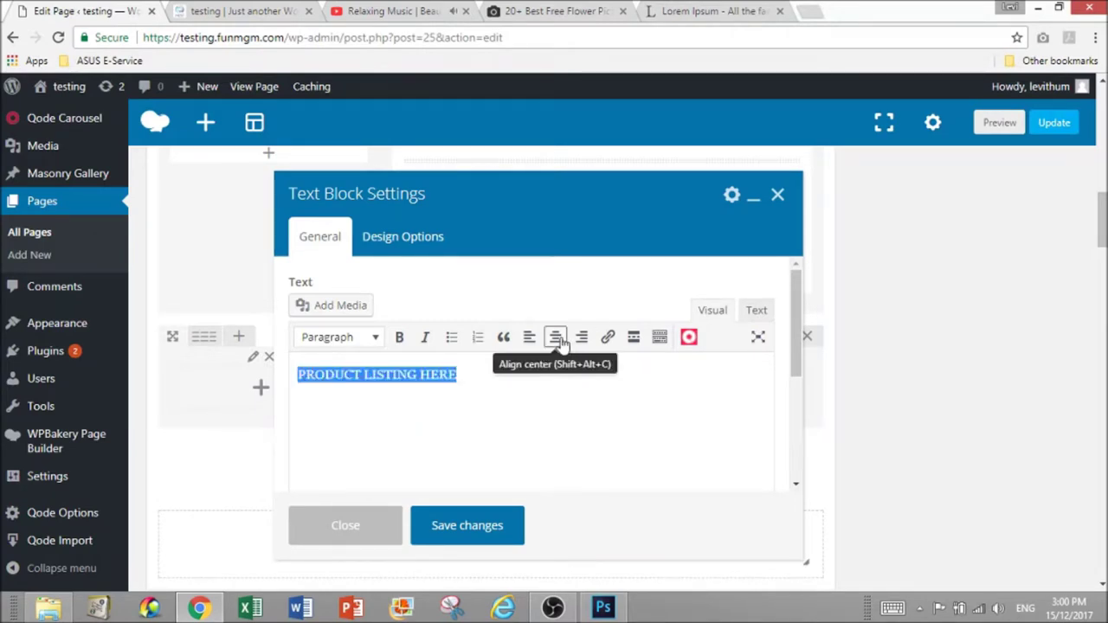
click(556, 337)
click(379, 339)
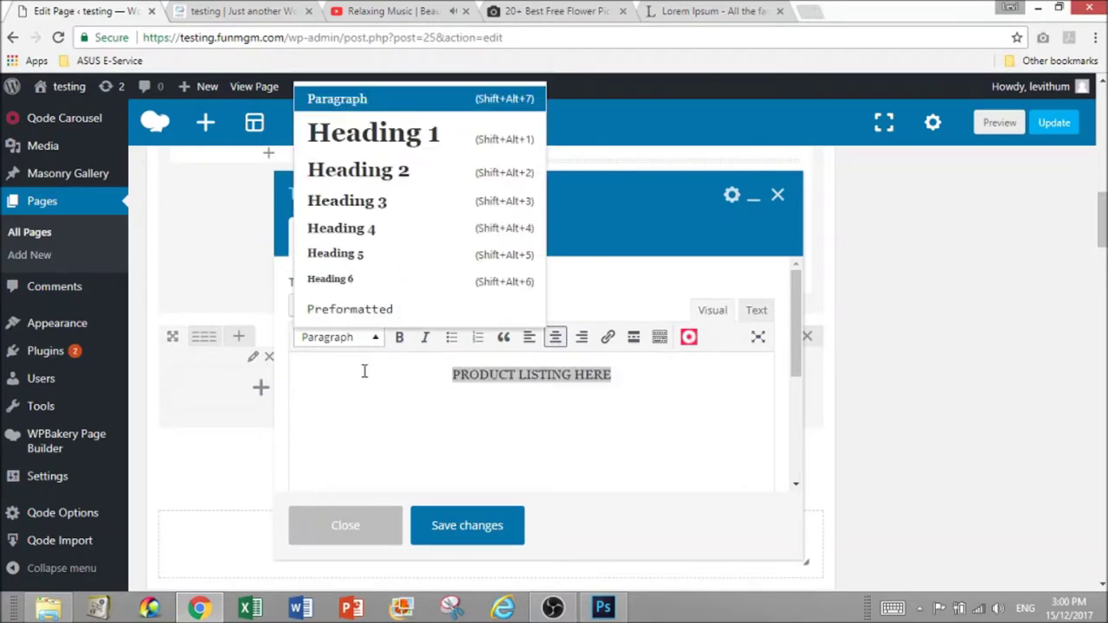
click(437, 214)
click(489, 526)
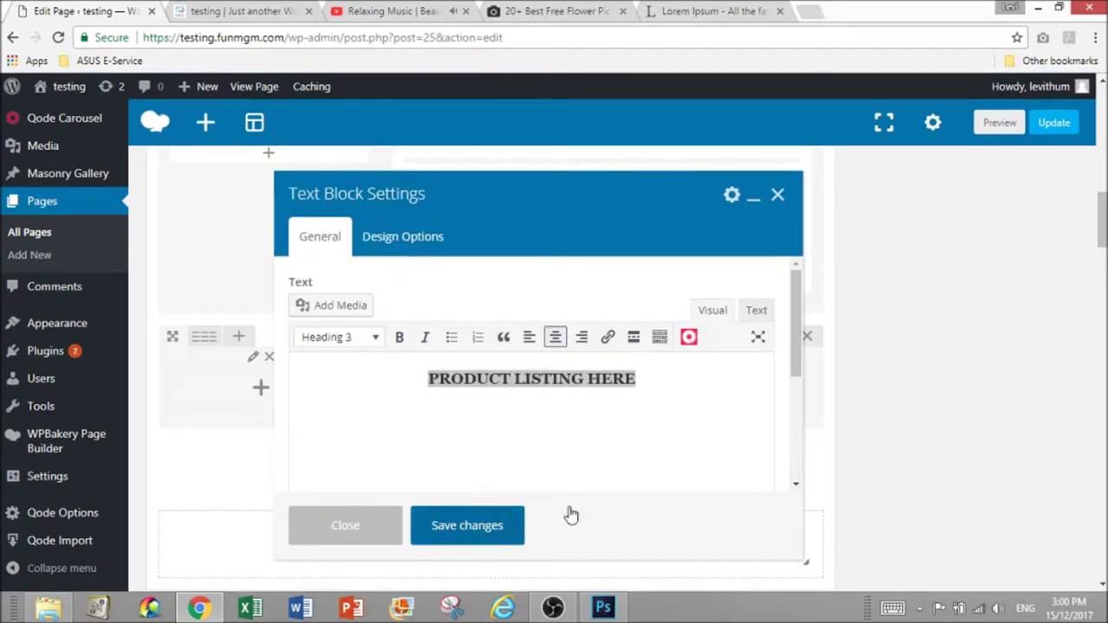
click(1000, 126)
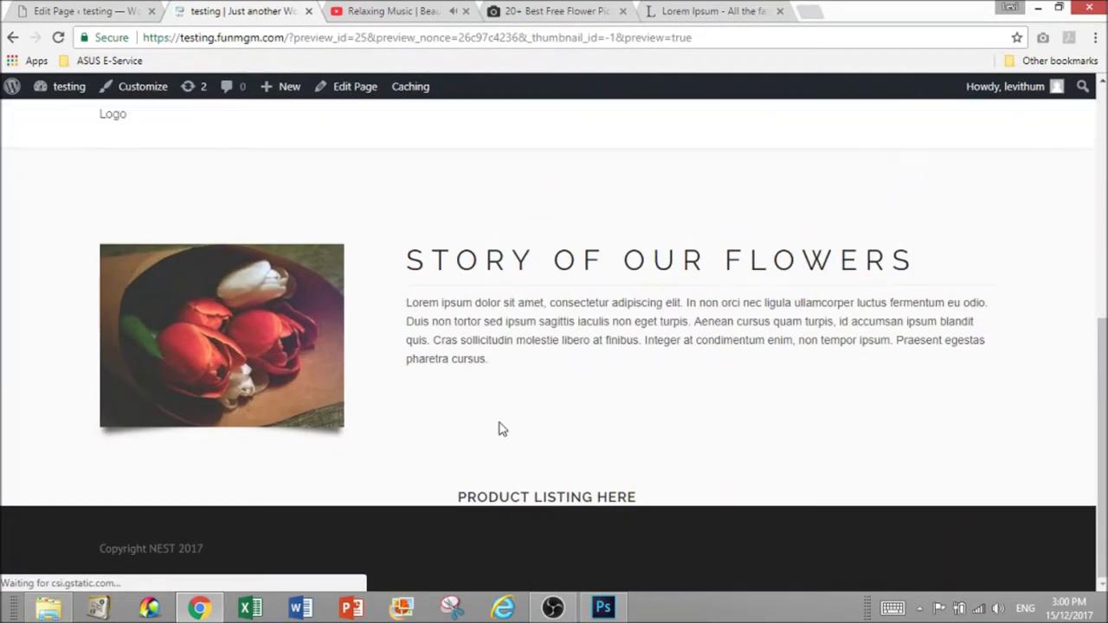
Return to the page editor, set the PRODUCT LISTING HERE row's top padding to 120, save it, and preview the page
click(82, 11)
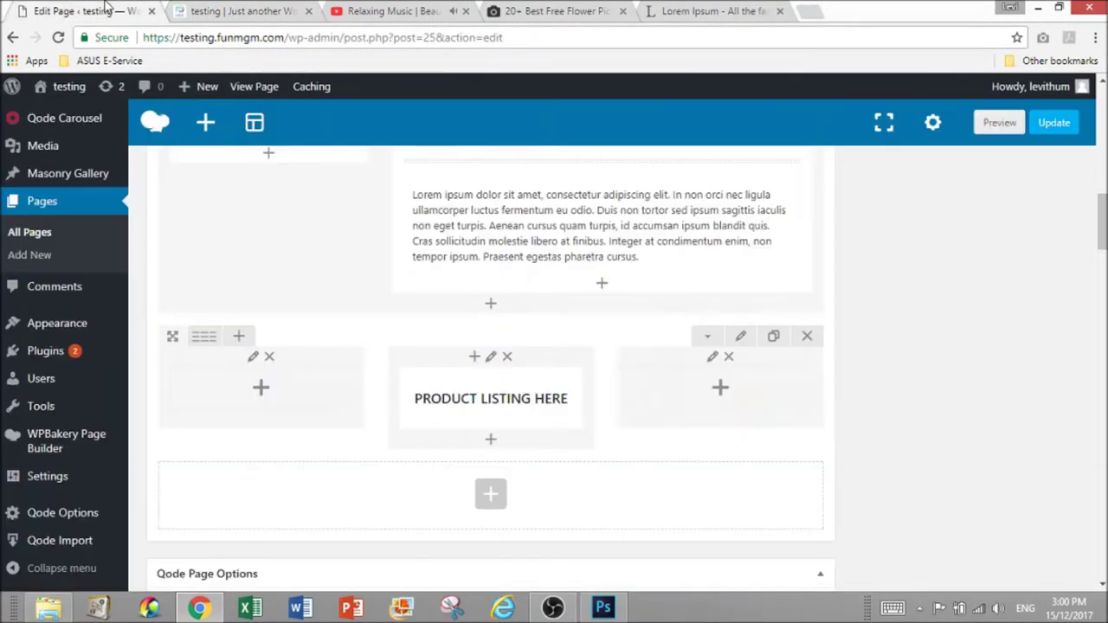
click(740, 336)
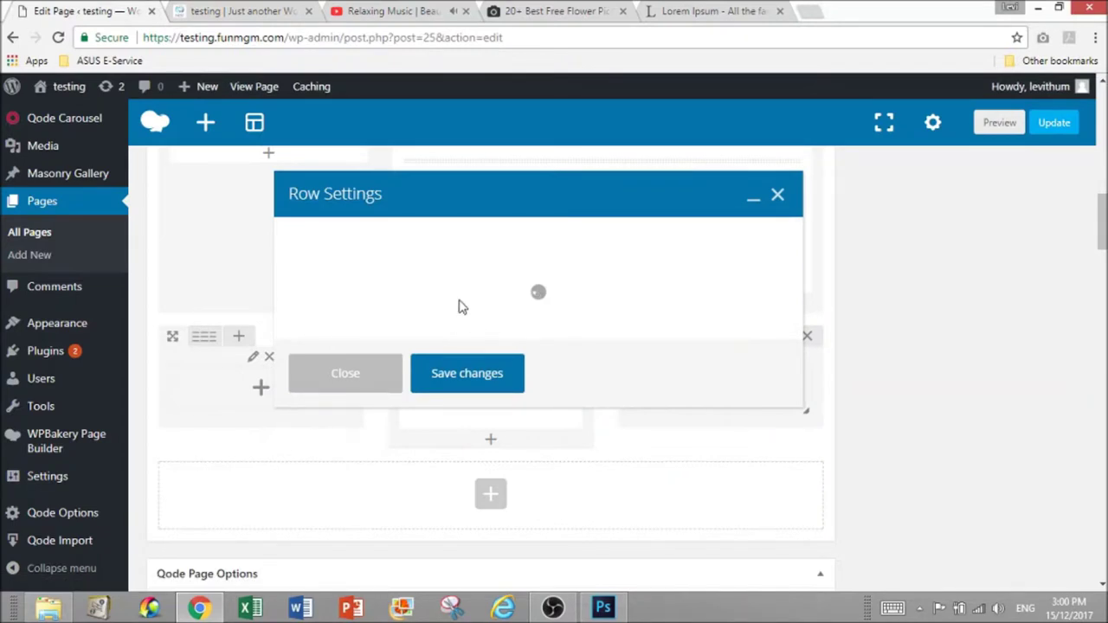
click(403, 236)
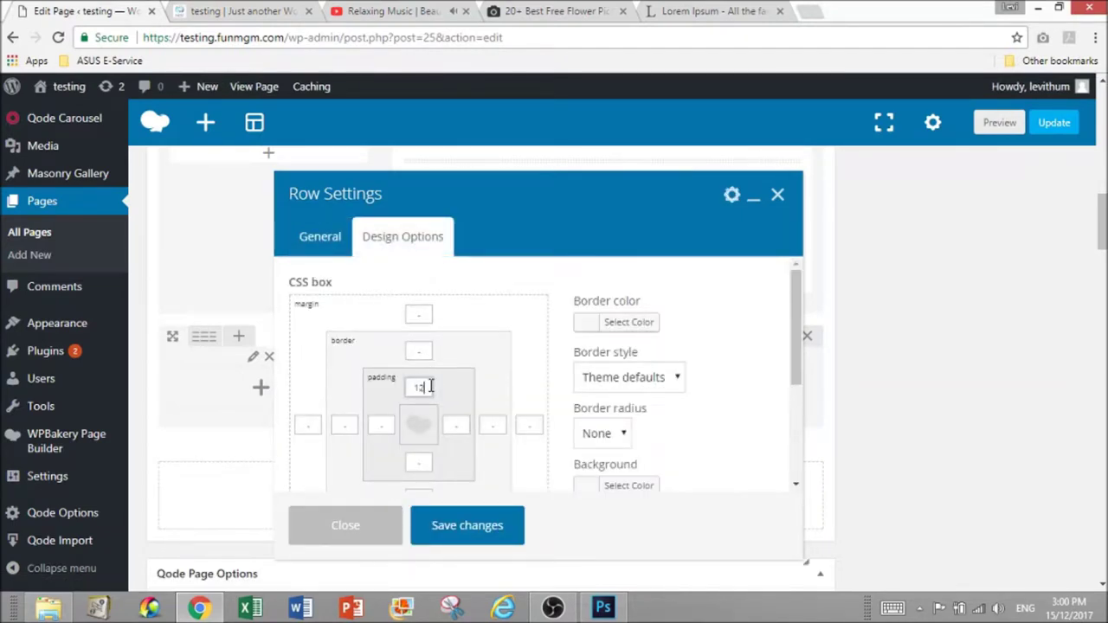
text(120)
click(421, 462)
click(453, 516)
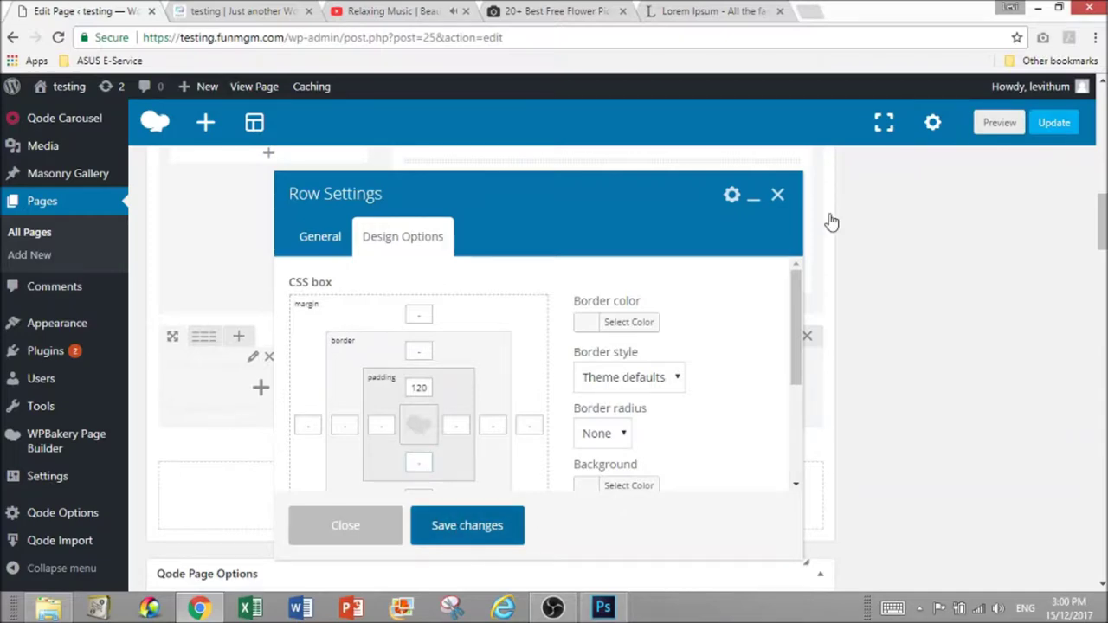
click(992, 127)
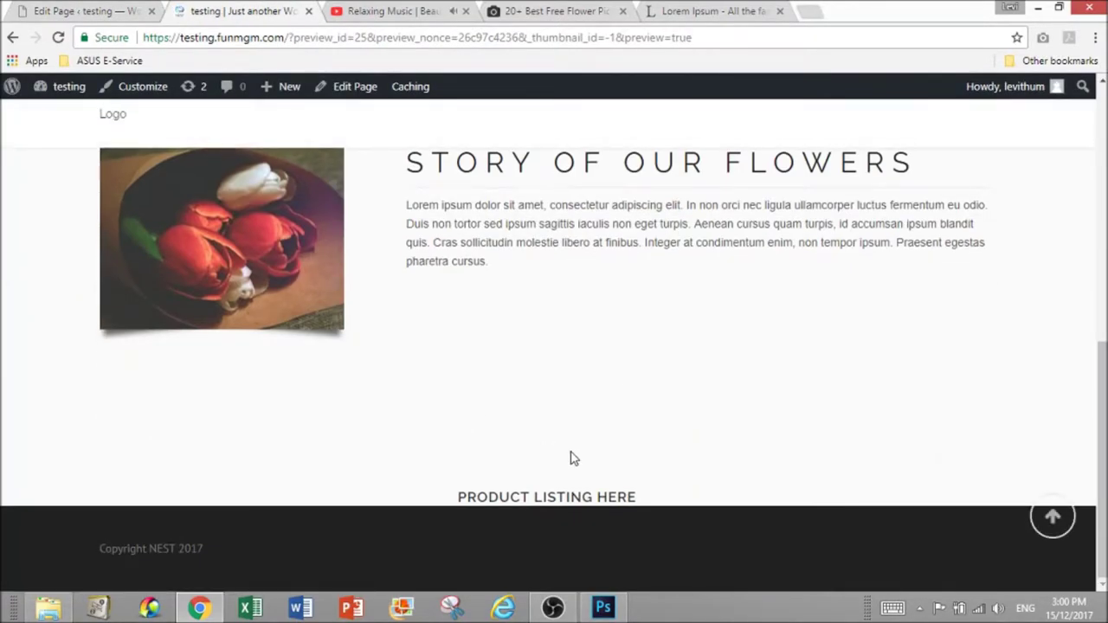
Add bottom padding to the PRODUCT LISTING HERE row, save it, and preview the spacing around the heading
click(87, 11)
scroll(604, 381, down, 1)
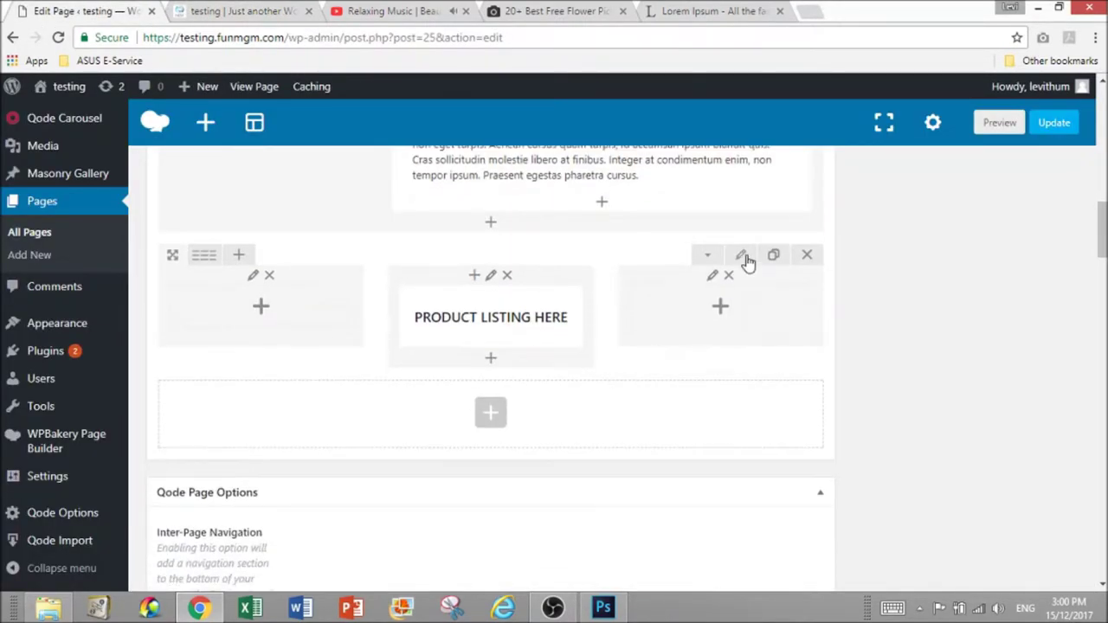
click(743, 256)
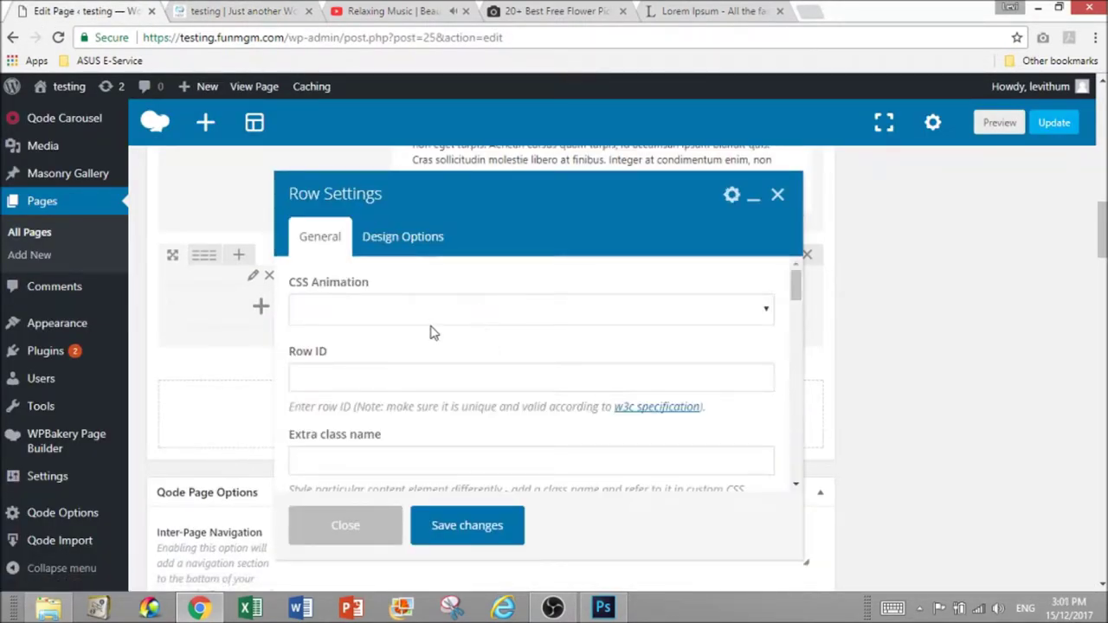
click(385, 247)
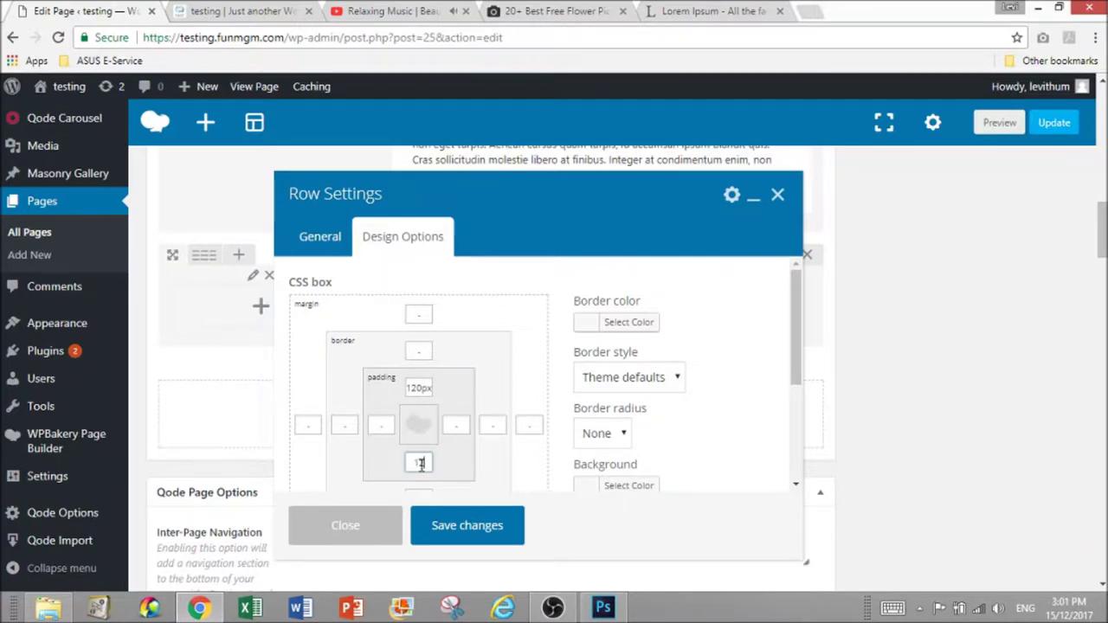
click(451, 538)
click(999, 123)
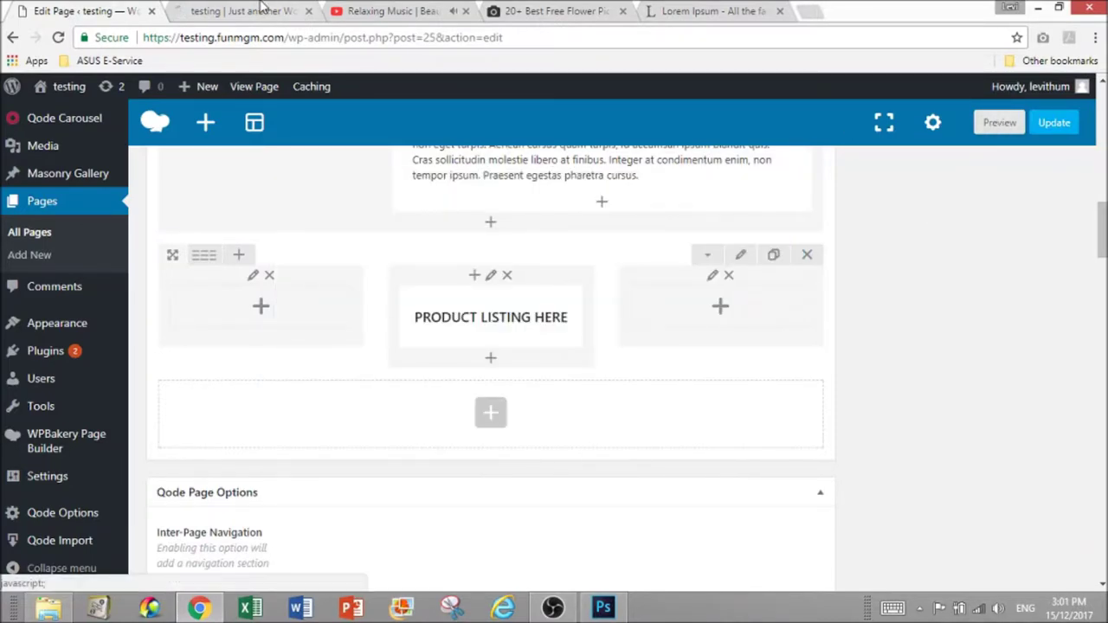
scroll(563, 459, down, 10)
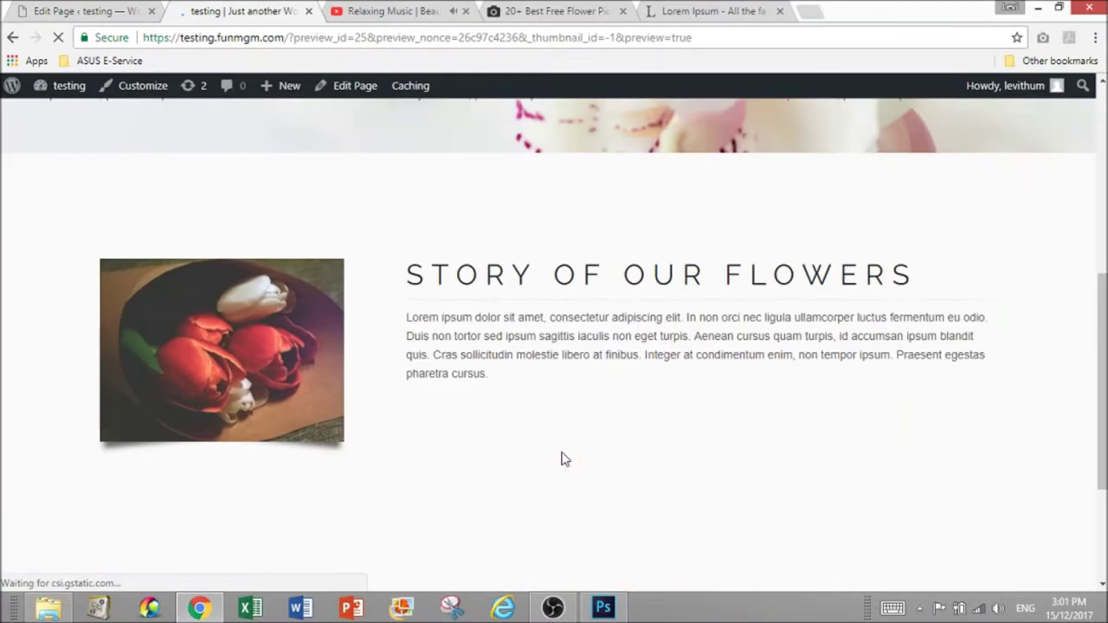
scroll(562, 459, up, 1)
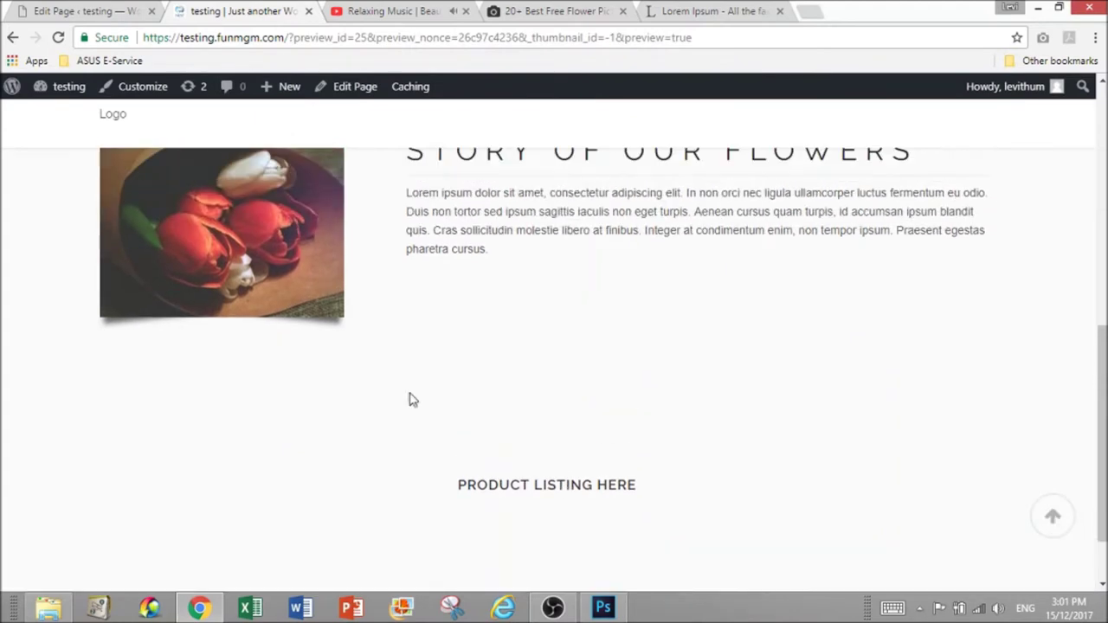
Change the PRODUCT LISTING HERE row to a single 1/1 column and add an inner Row below its heading
click(87, 11)
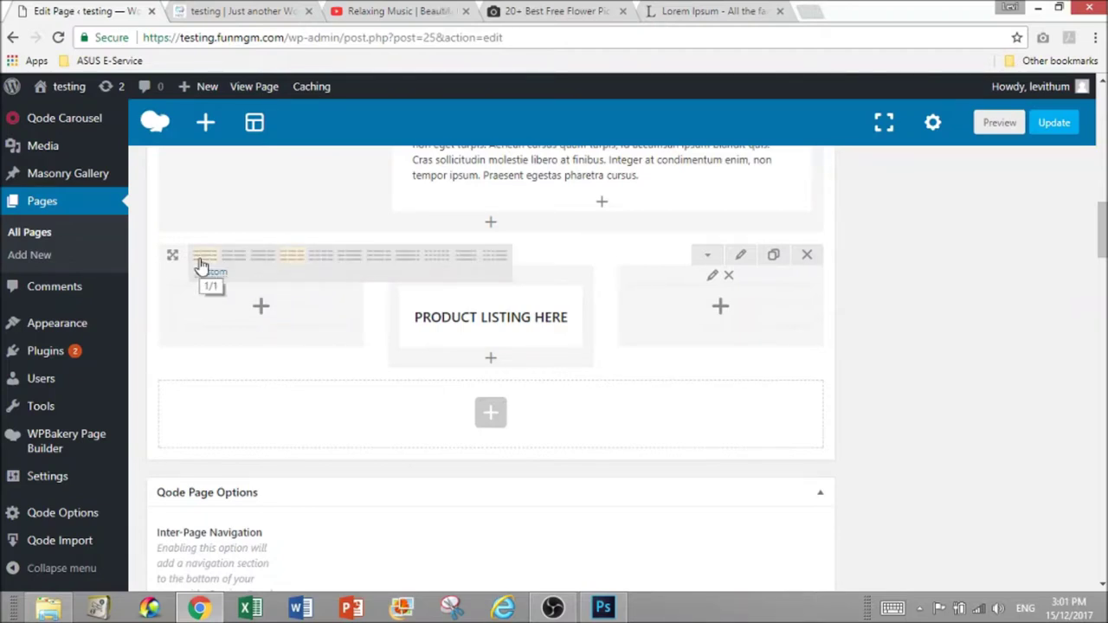
click(230, 10)
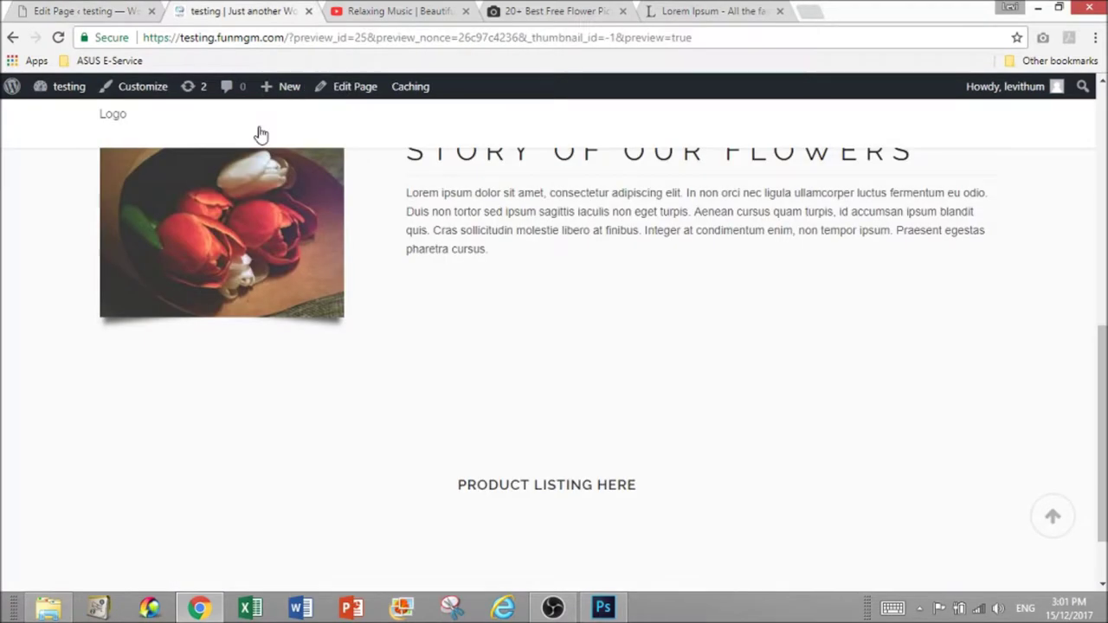
scroll(510, 485, down, 1)
scroll(330, 489, up, 1)
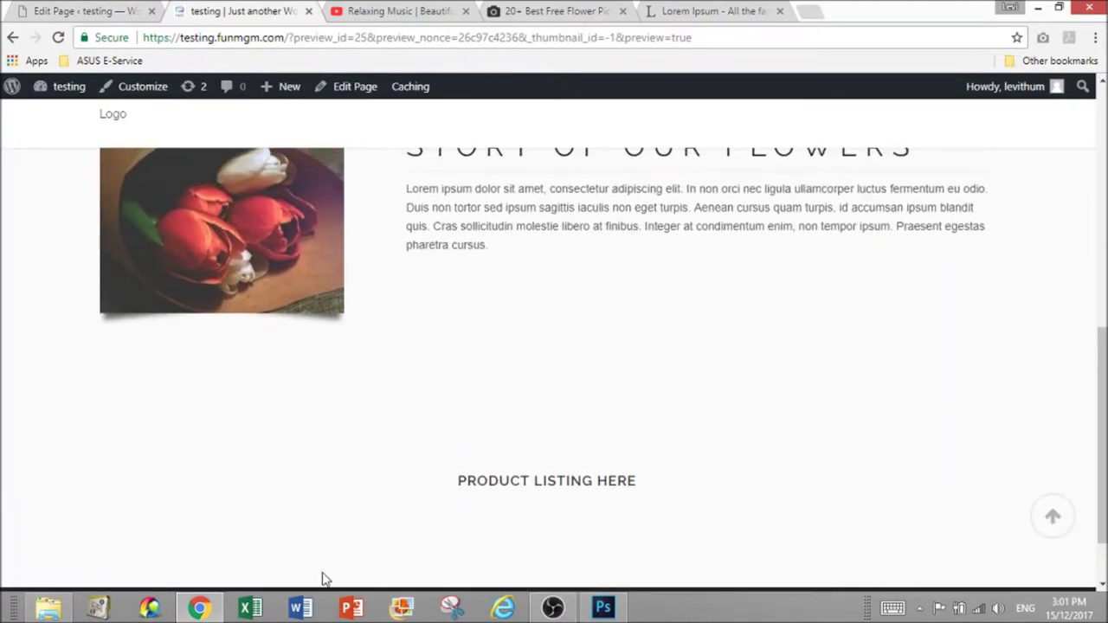
click(98, 7)
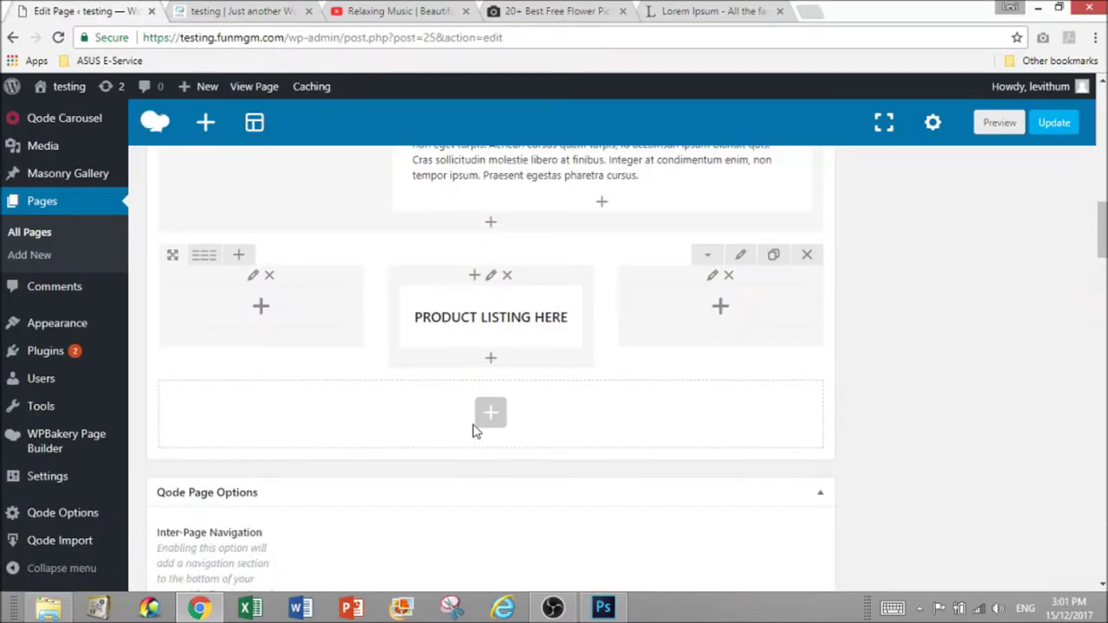
mouse_move(203, 262)
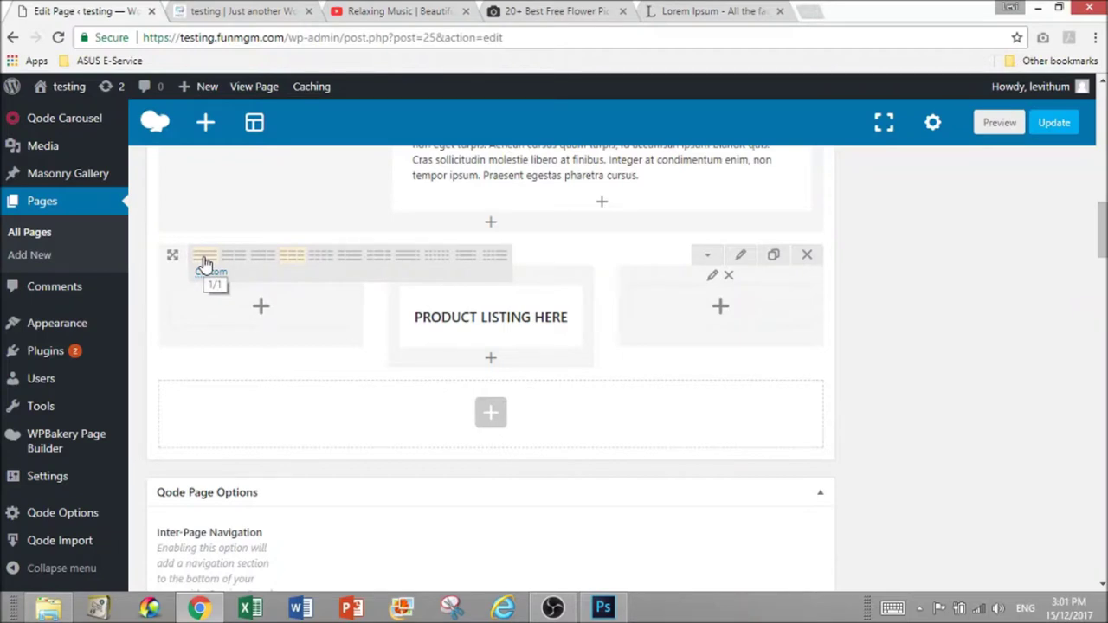
click(205, 259)
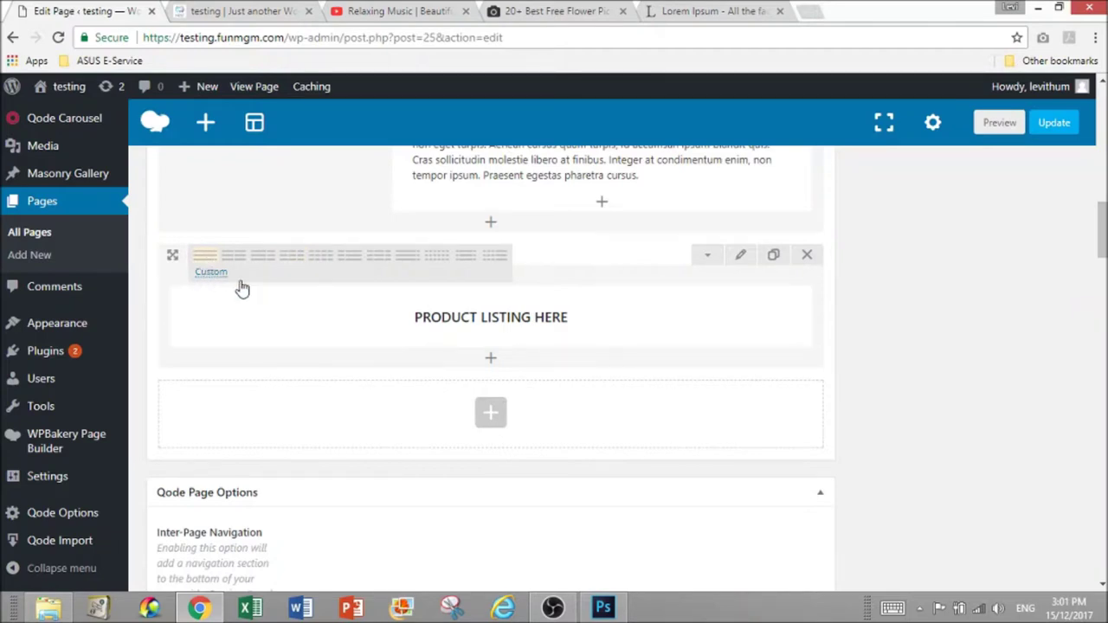
click(490, 359)
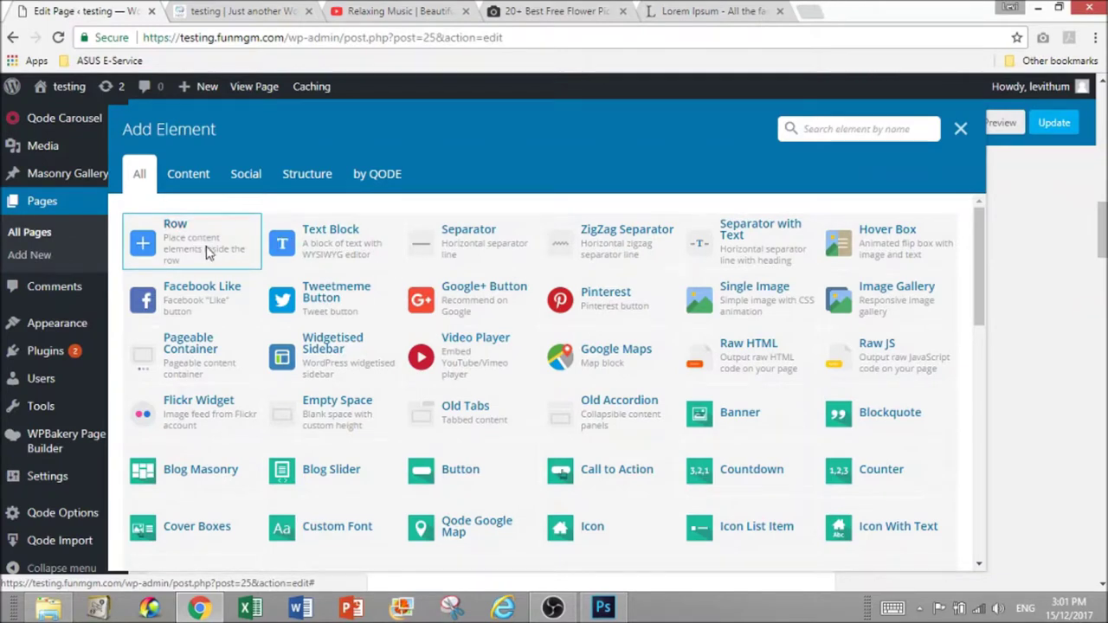
click(281, 241)
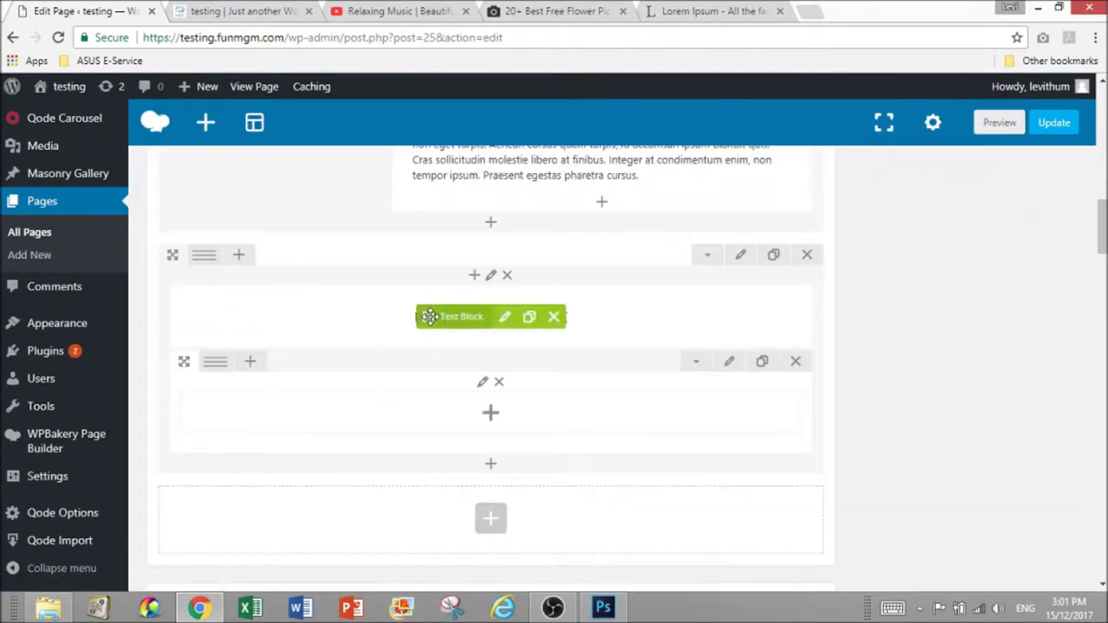
Split the empty inner row into three equal columns and move the PRODUCT LISTING HERE text block into its middle column
mouse_move(218, 364)
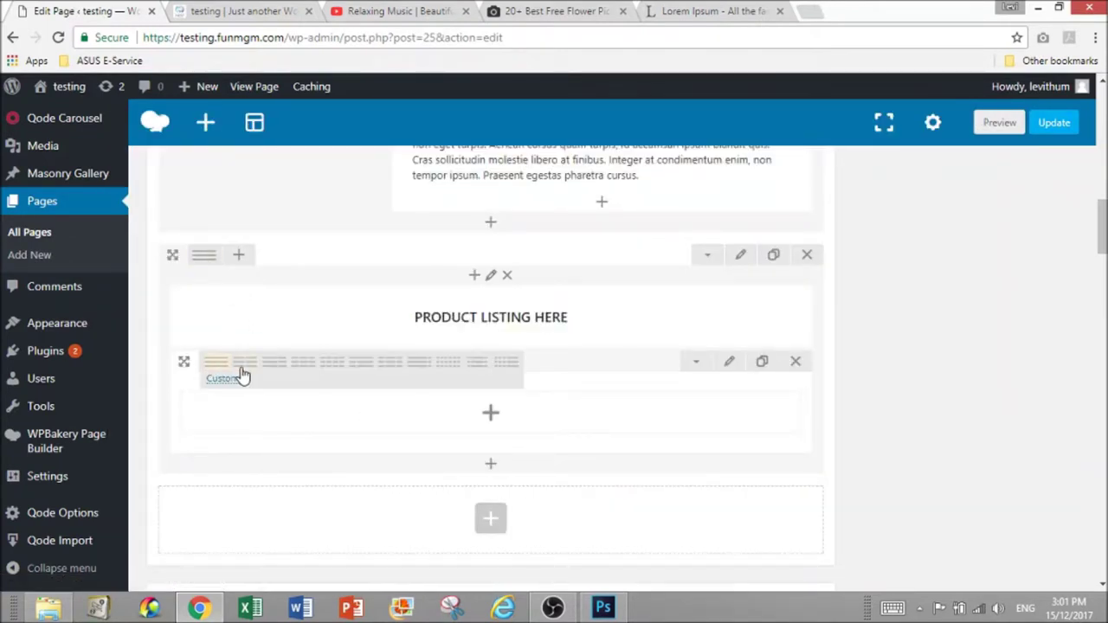
click(305, 373)
drag(424, 317, 472, 432)
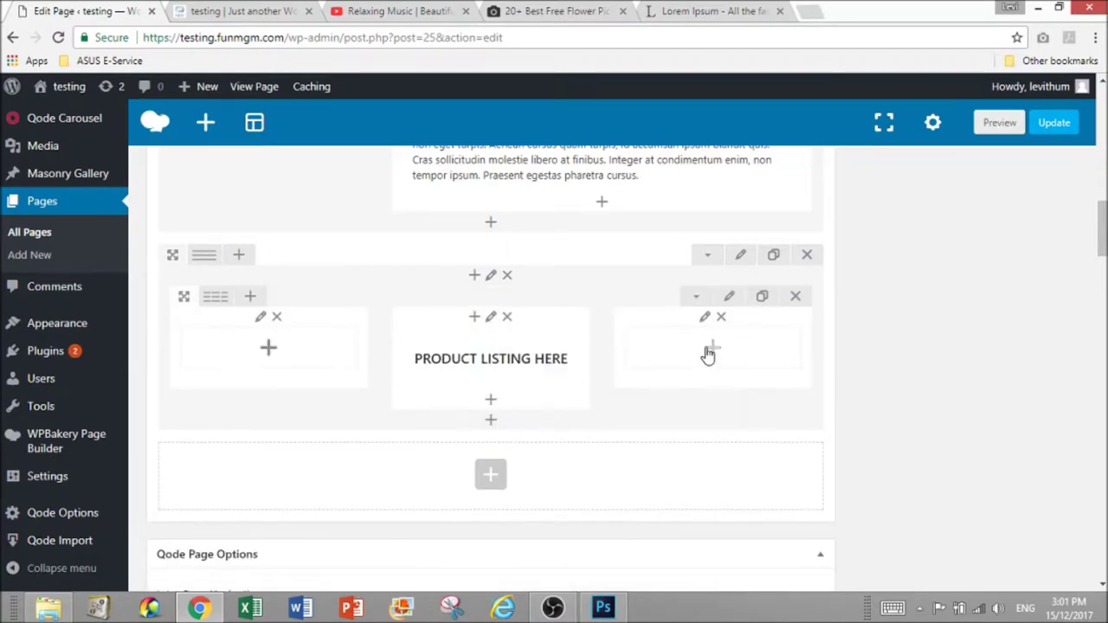
Change a general option in the settings of the inner row holding the product listing heading and save it
click(730, 297)
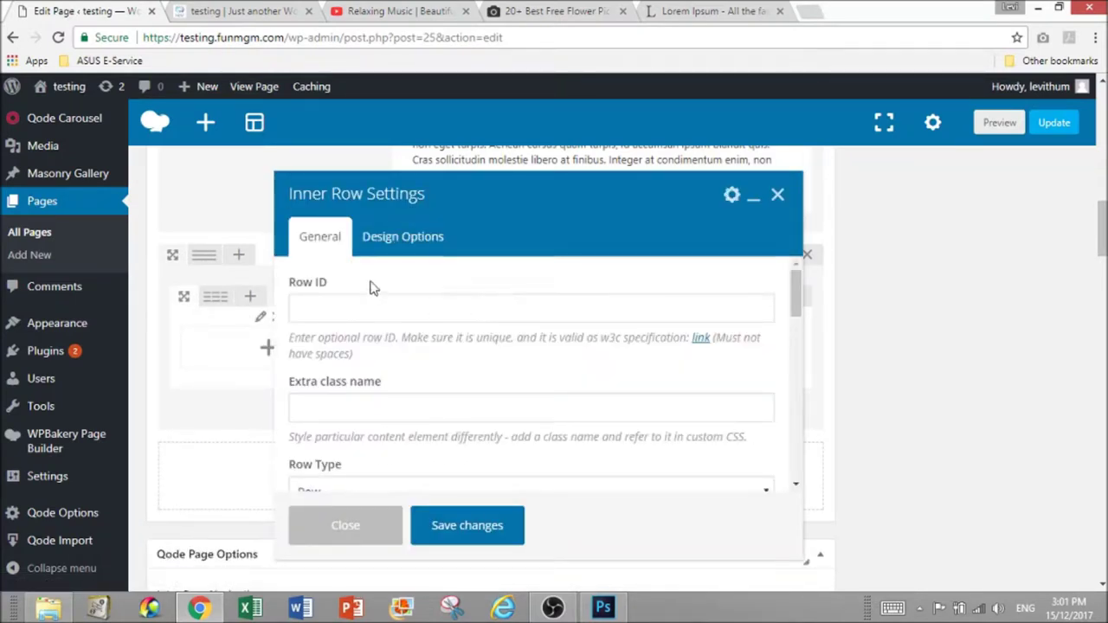
scroll(370, 288, down, 1)
scroll(360, 424, down, 2)
click(361, 368)
click(367, 420)
click(467, 526)
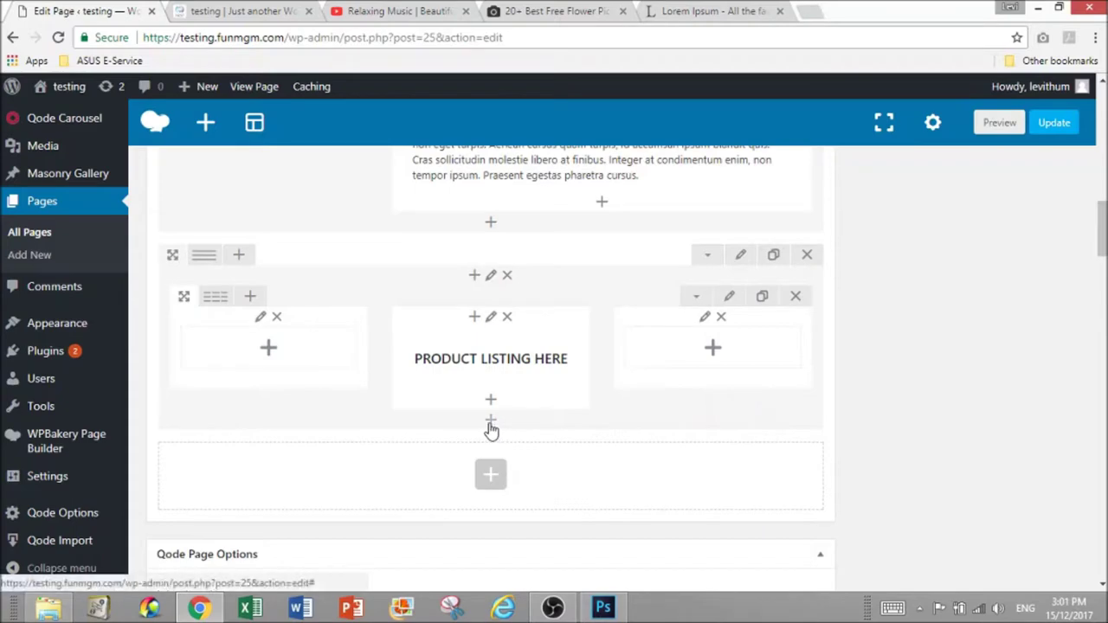
Add a Separator below the product listing heading row, choose an option in its settings and save it
click(491, 424)
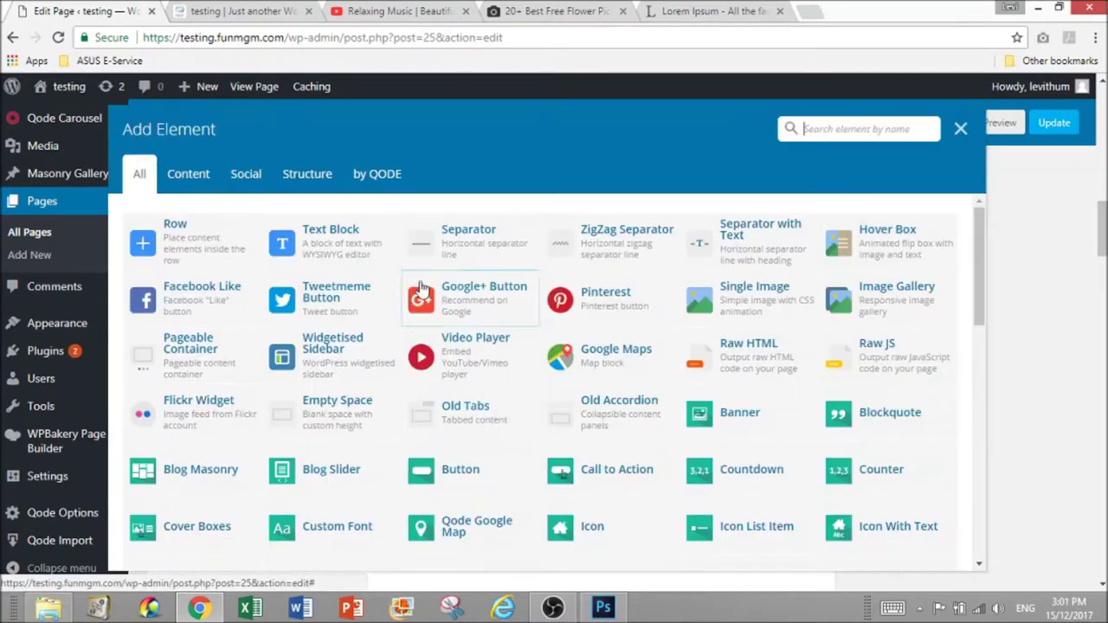
click(463, 236)
scroll(363, 404, down, 2)
scroll(339, 407, down, 1)
click(354, 299)
click(358, 349)
click(468, 525)
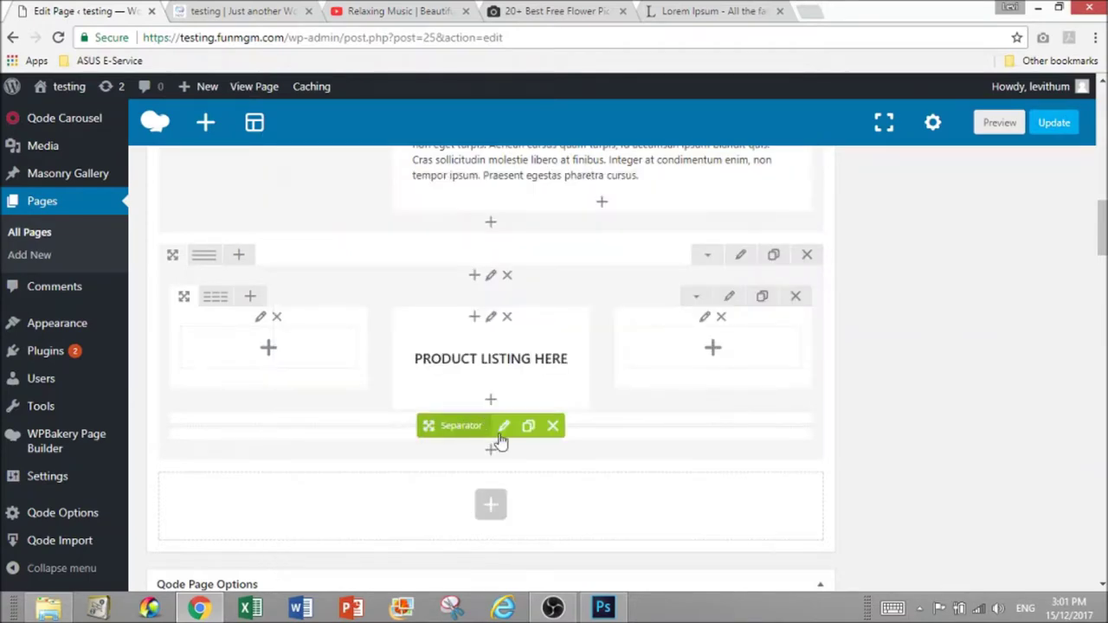
Add an inner row below the separator and split it into three equal columns
click(493, 454)
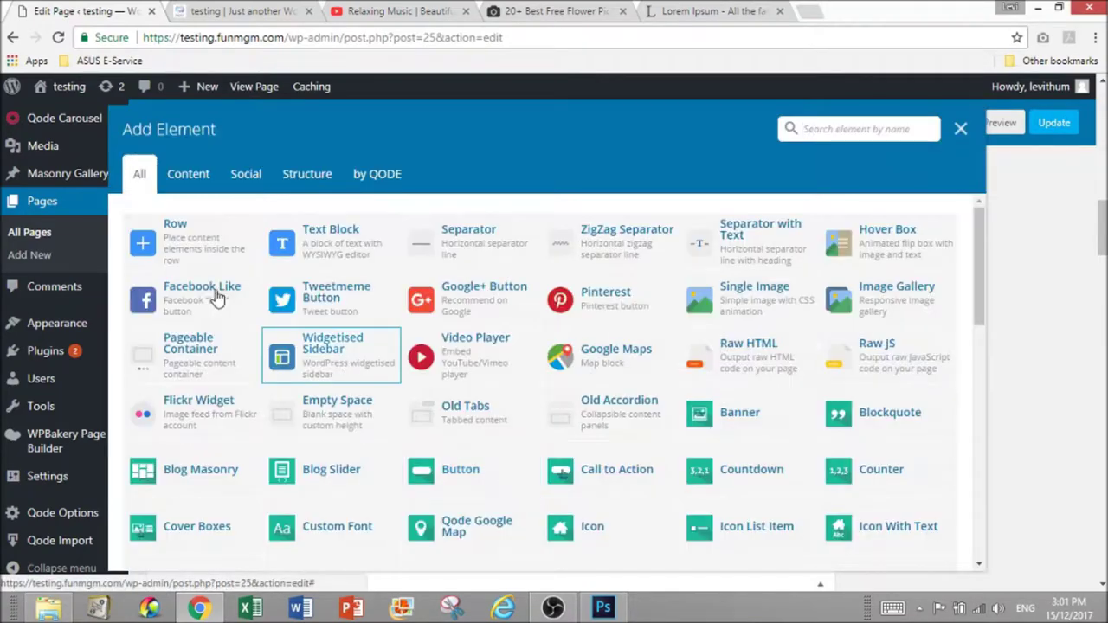
click(194, 253)
mouse_move(208, 463)
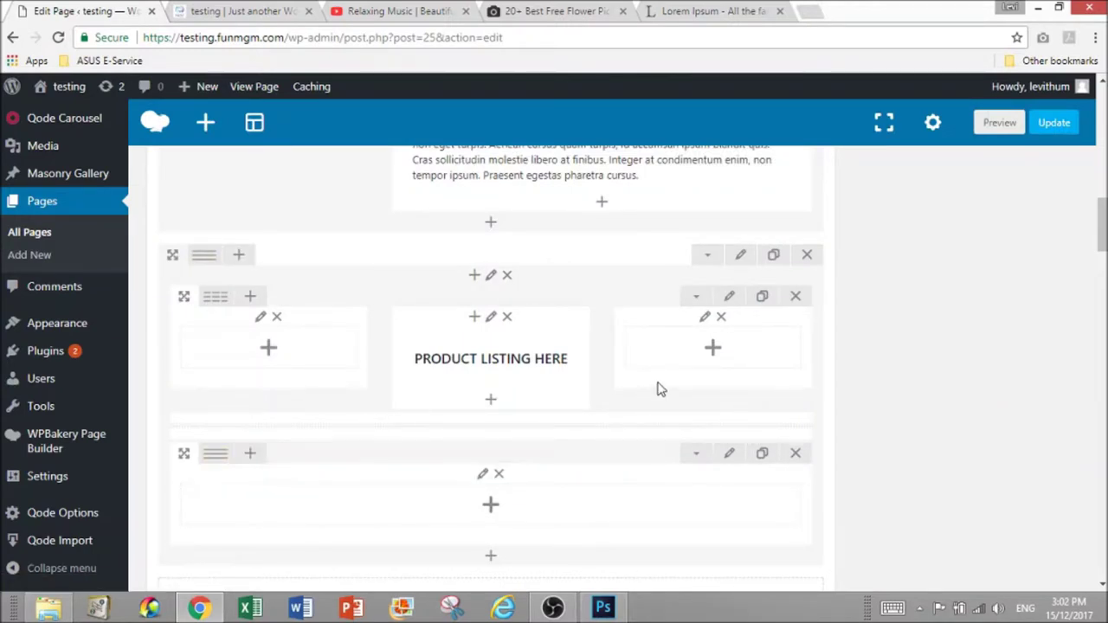
scroll(442, 445, down, 1)
mouse_move(215, 379)
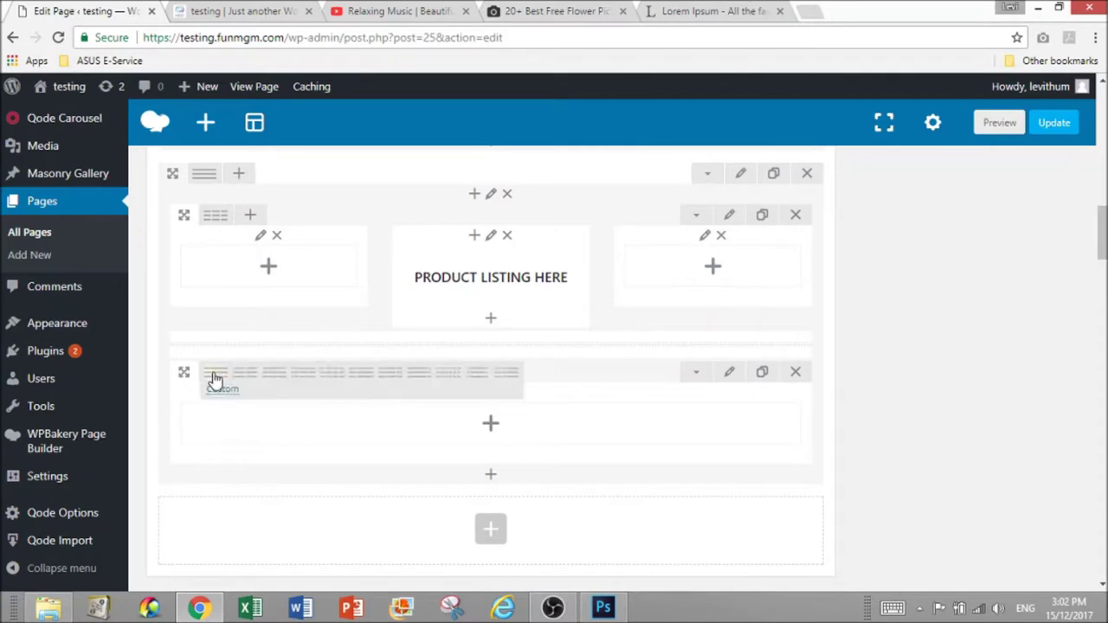
click(303, 379)
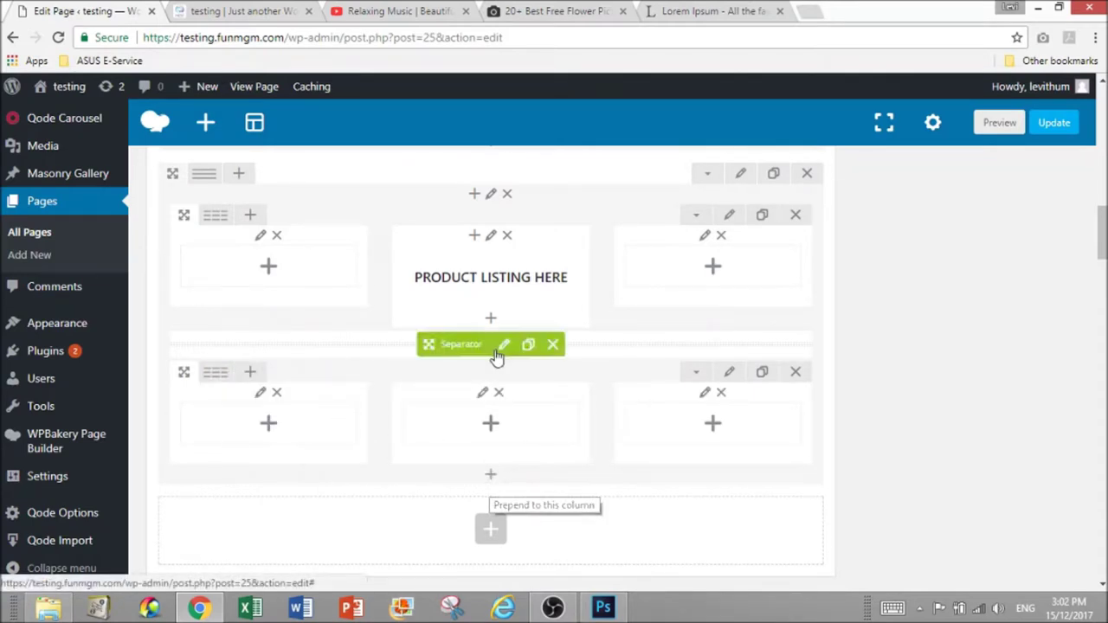
Place a duplicate of the separator below the empty three-column row and add another three-column inner row beneath it
click(528, 346)
drag(428, 375, 393, 306)
click(490, 342)
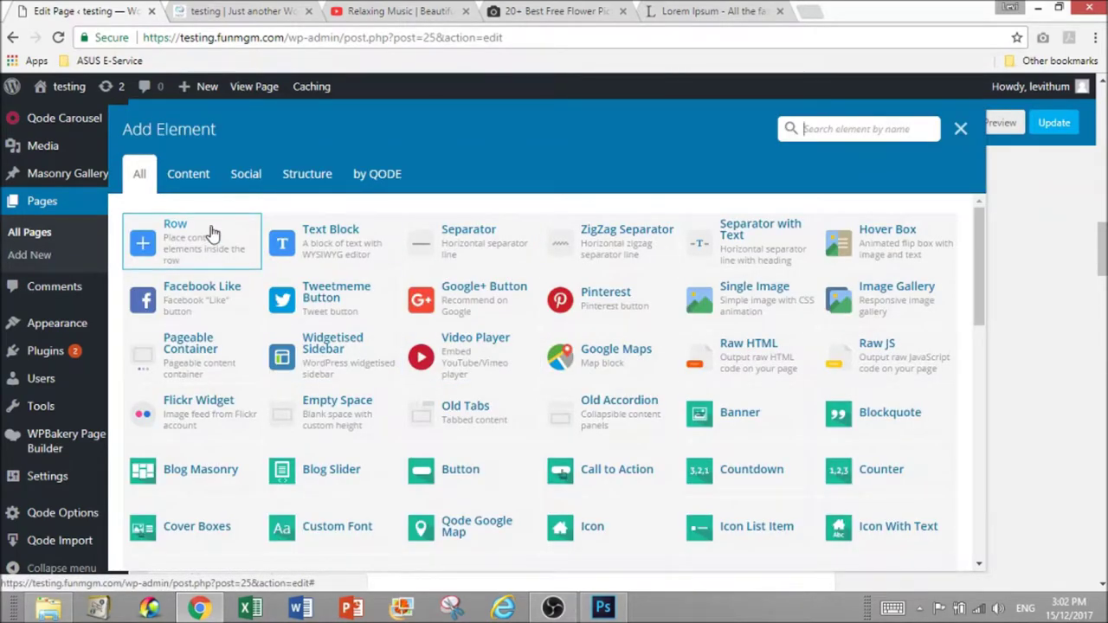
click(165, 262)
mouse_move(208, 356)
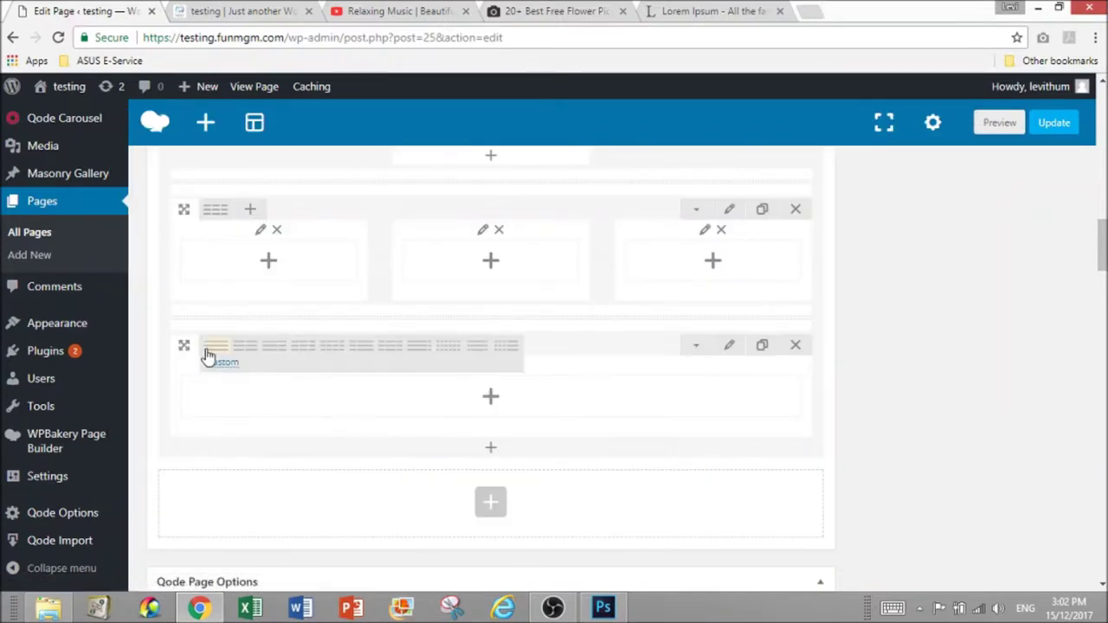
click(302, 350)
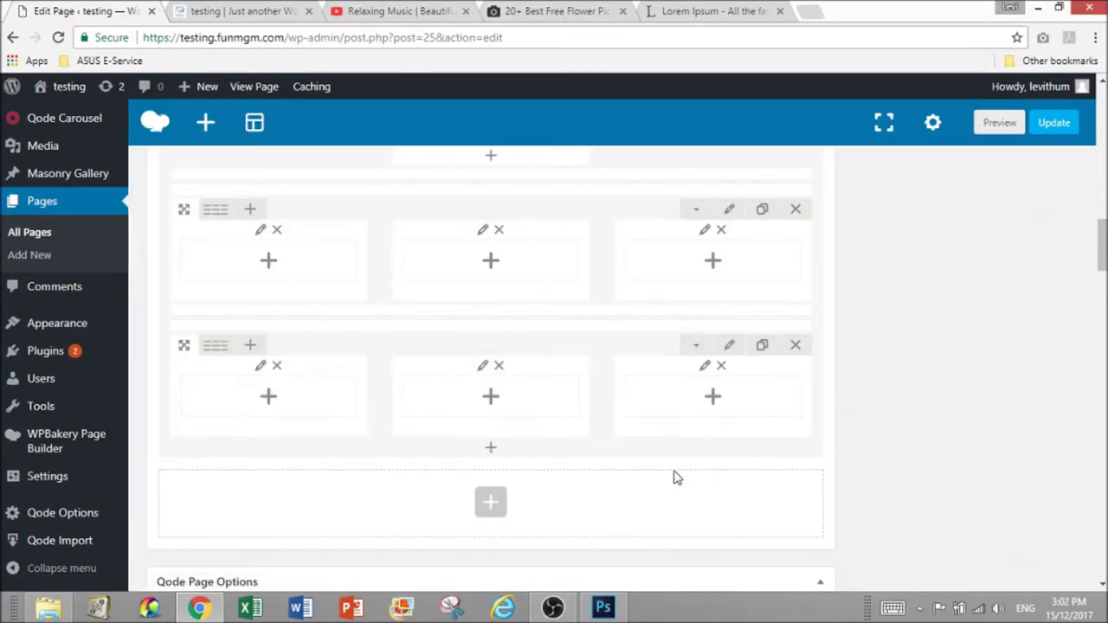
Switch to YouTube, start the Canon (Johann Pachelbel) piano video as background music and return to the page editor
click(354, 7)
scroll(940, 389, down, 4)
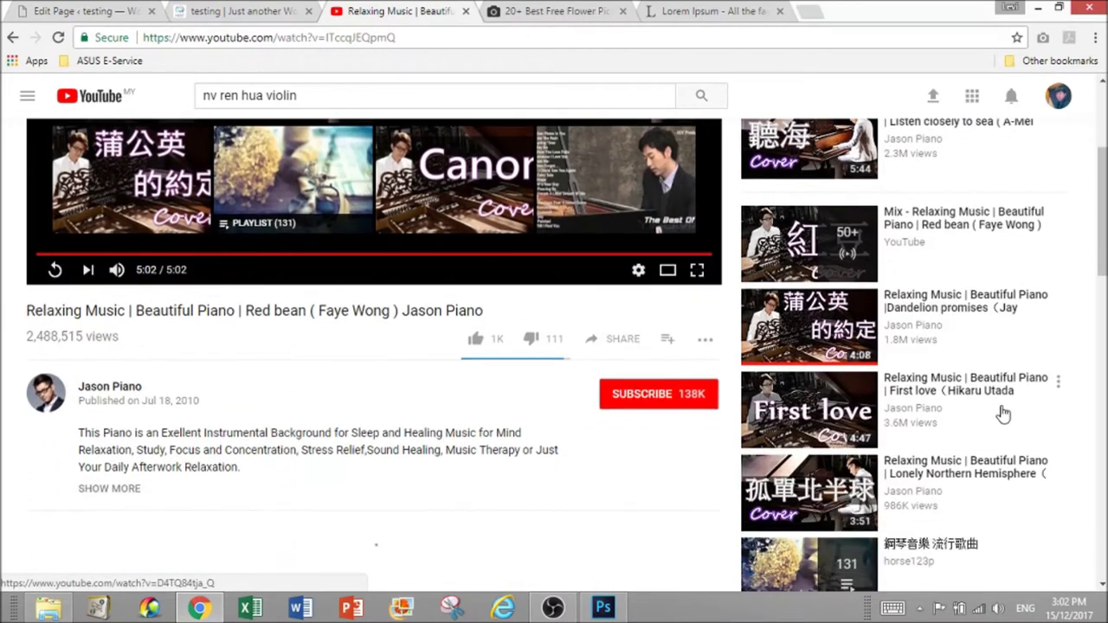
scroll(1002, 414, down, 4)
scroll(1003, 414, down, 4)
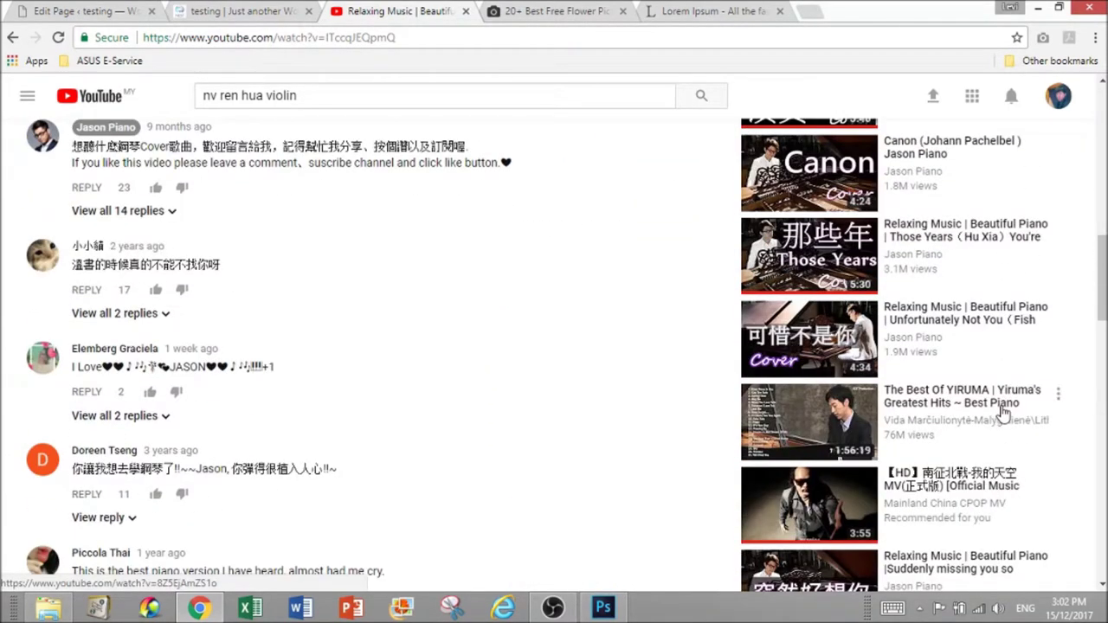
scroll(1003, 414, up, 2)
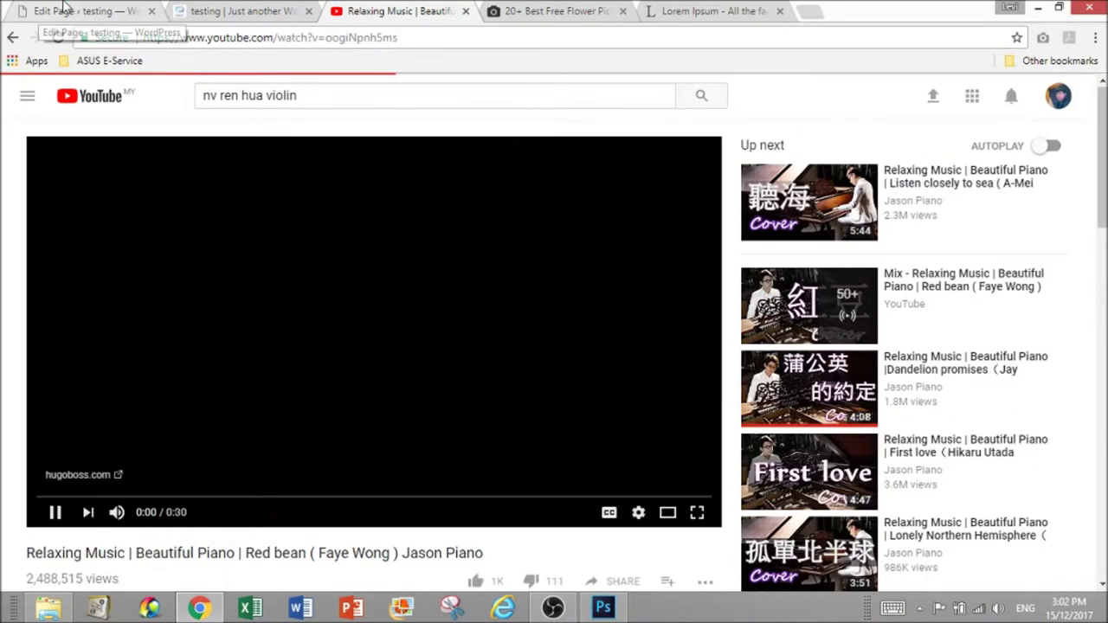
click(50, 10)
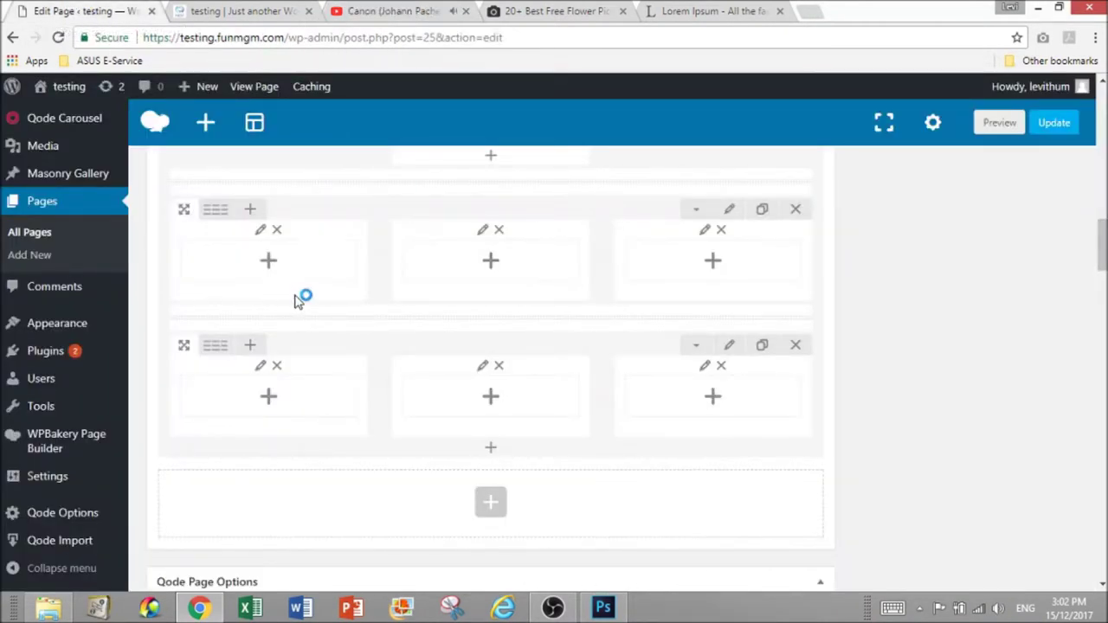
Add a Single Image element to the first column of the row directly below the product listing heading
click(270, 262)
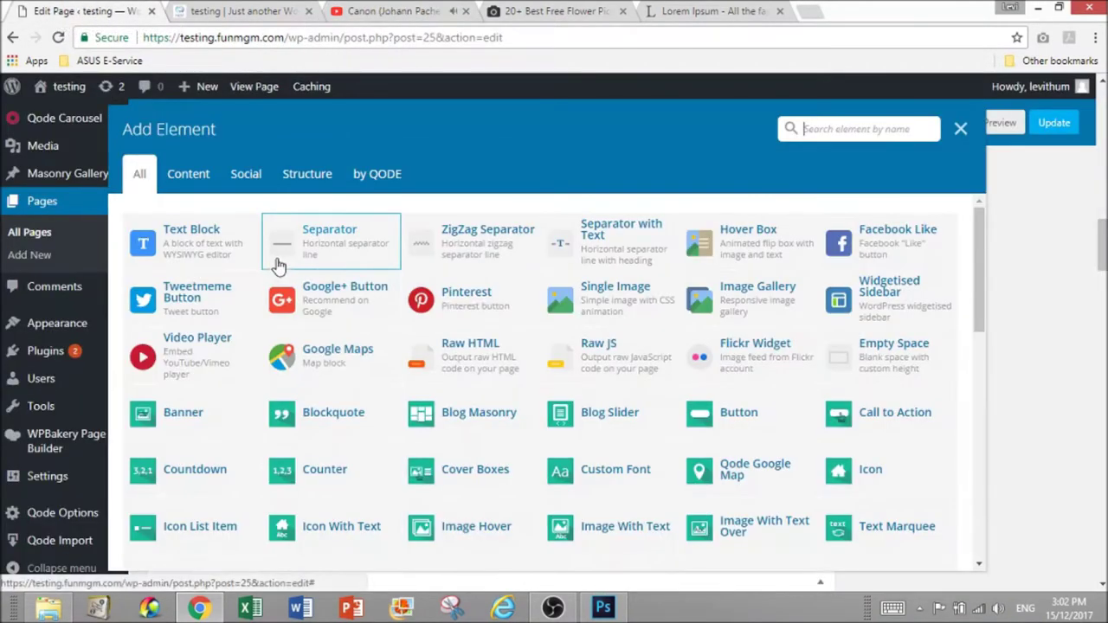
click(642, 318)
scroll(399, 381, down, 1)
scroll(387, 375, down, 1)
scroll(361, 437, down, 1)
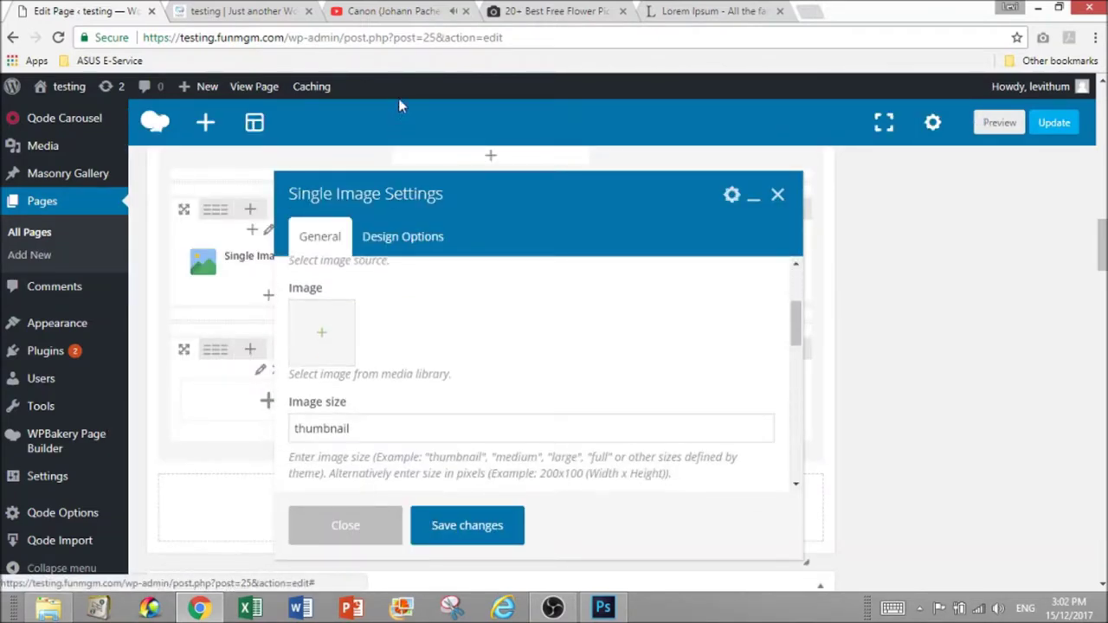
click(394, 12)
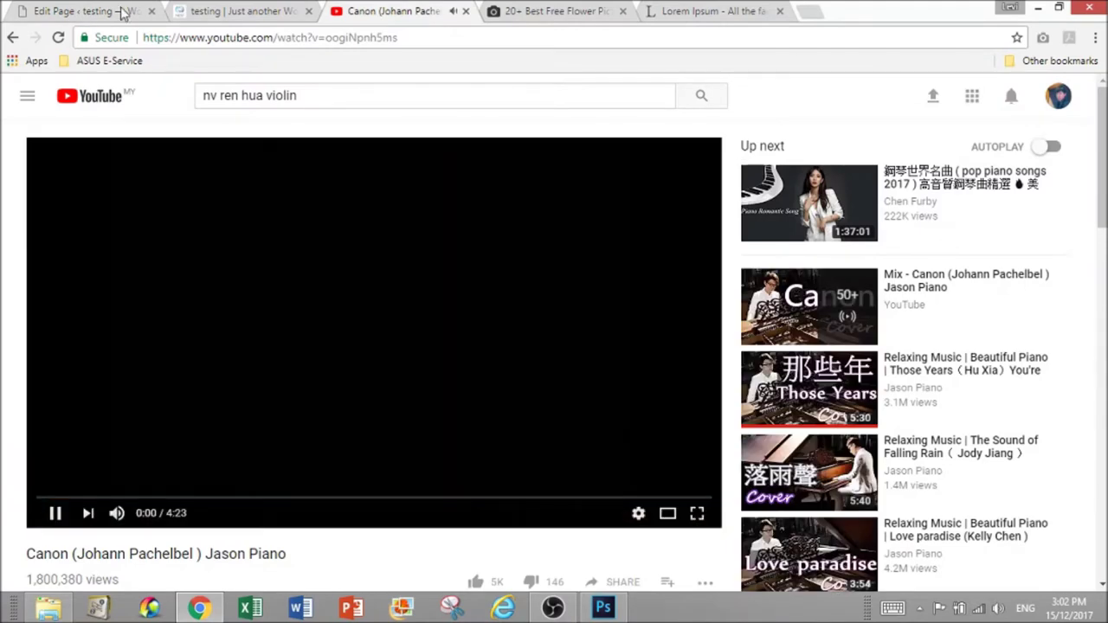
click(98, 11)
Set the single image's size to medium and its alignment to Center
click(364, 425)
double_click(364, 426)
text(medium)
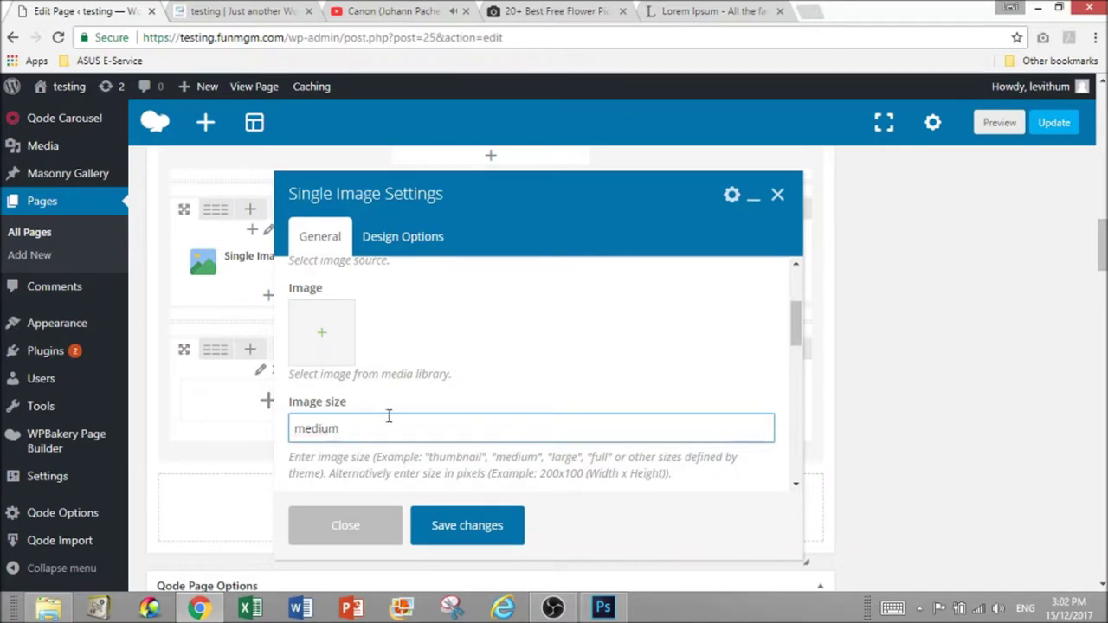
scroll(389, 416, down, 2)
click(348, 447)
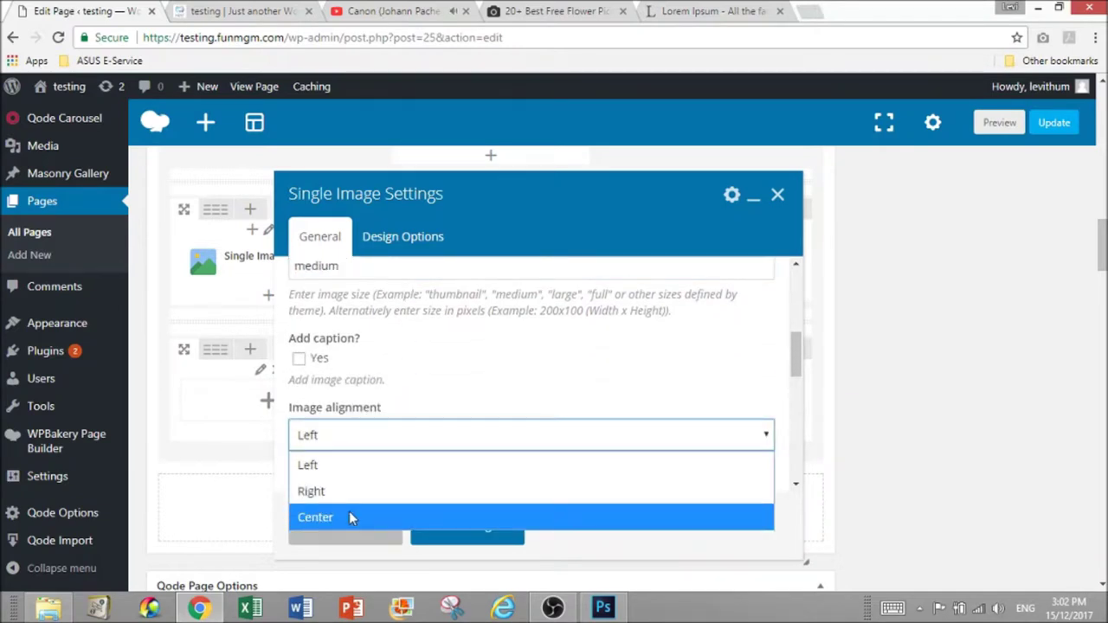
click(349, 517)
Upload the purple-and-white flower basket picture from the desktop, set it as the single image and save the settings
scroll(438, 379, up, 3)
click(322, 422)
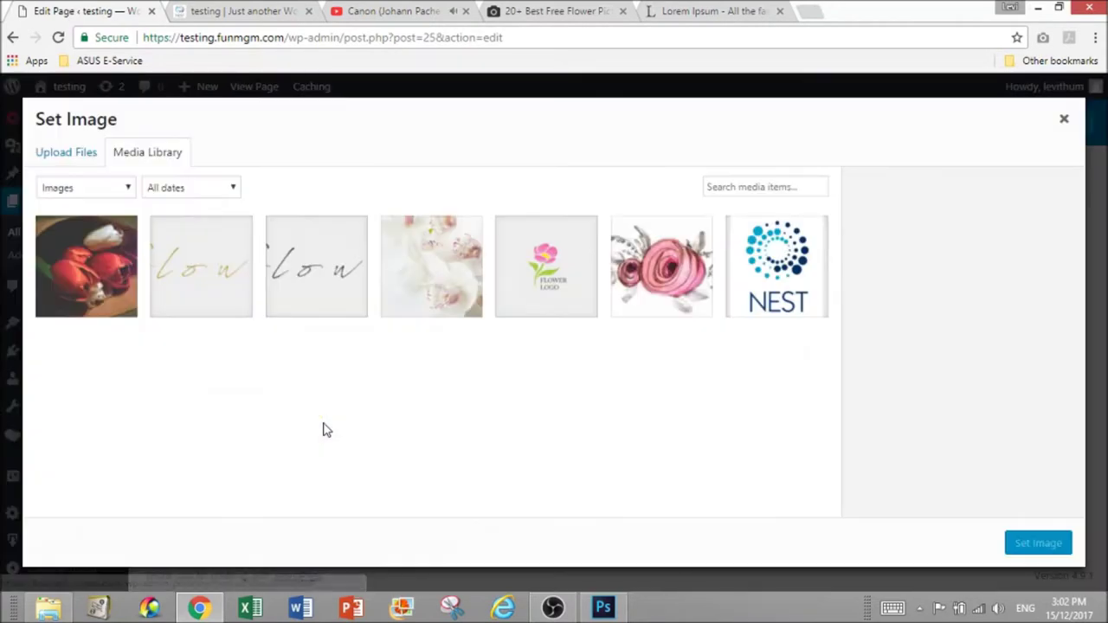
click(1038, 7)
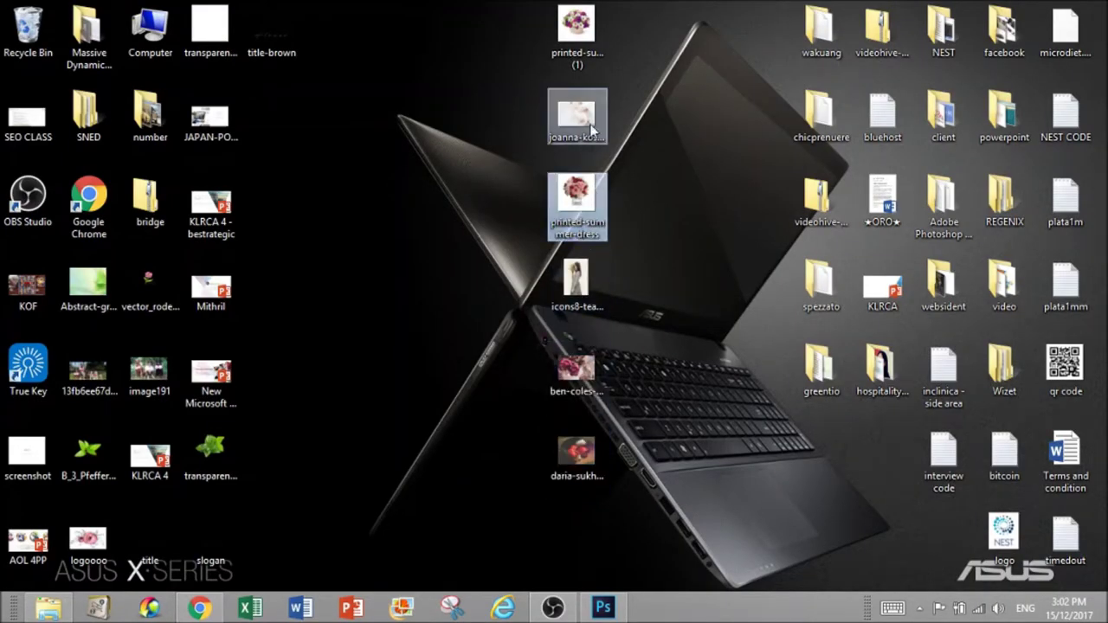
drag(577, 35, 344, 441)
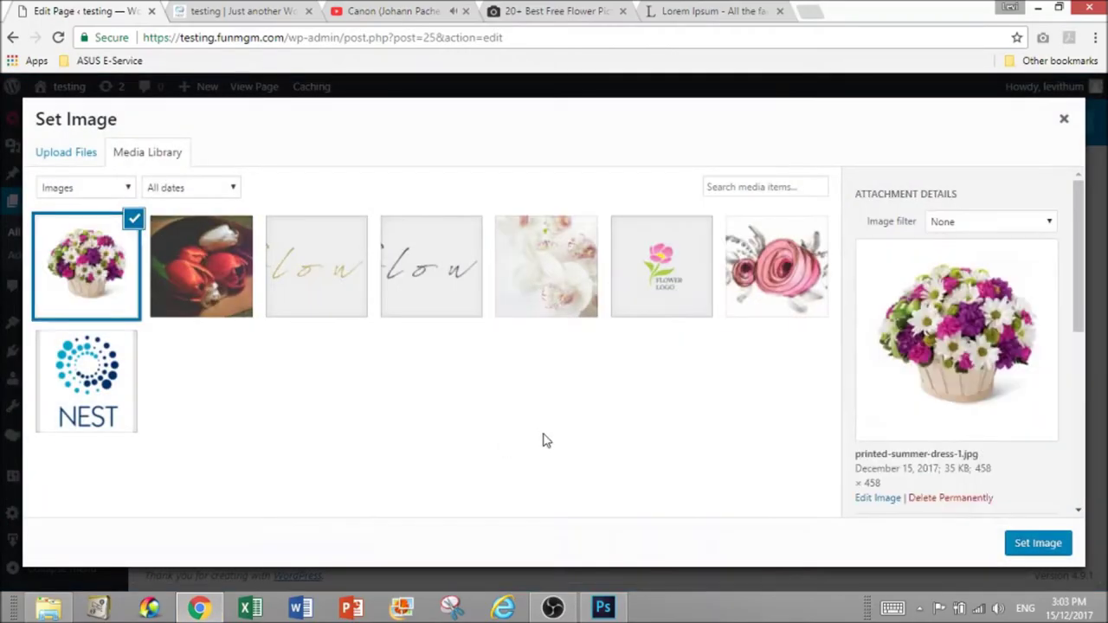
click(1008, 544)
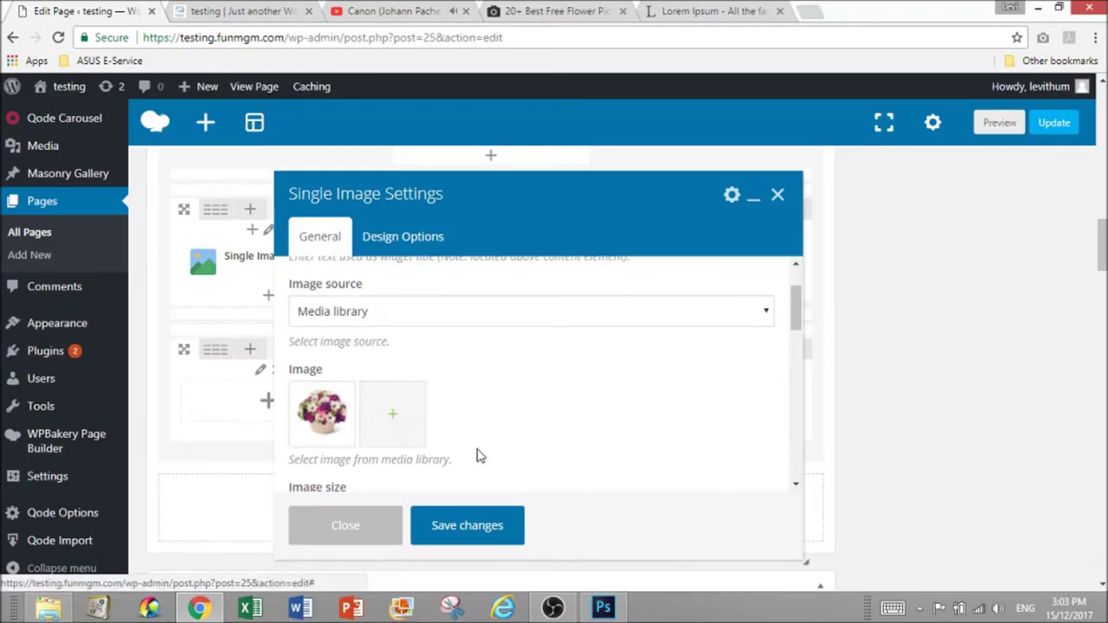
scroll(481, 456, down, 1)
click(488, 526)
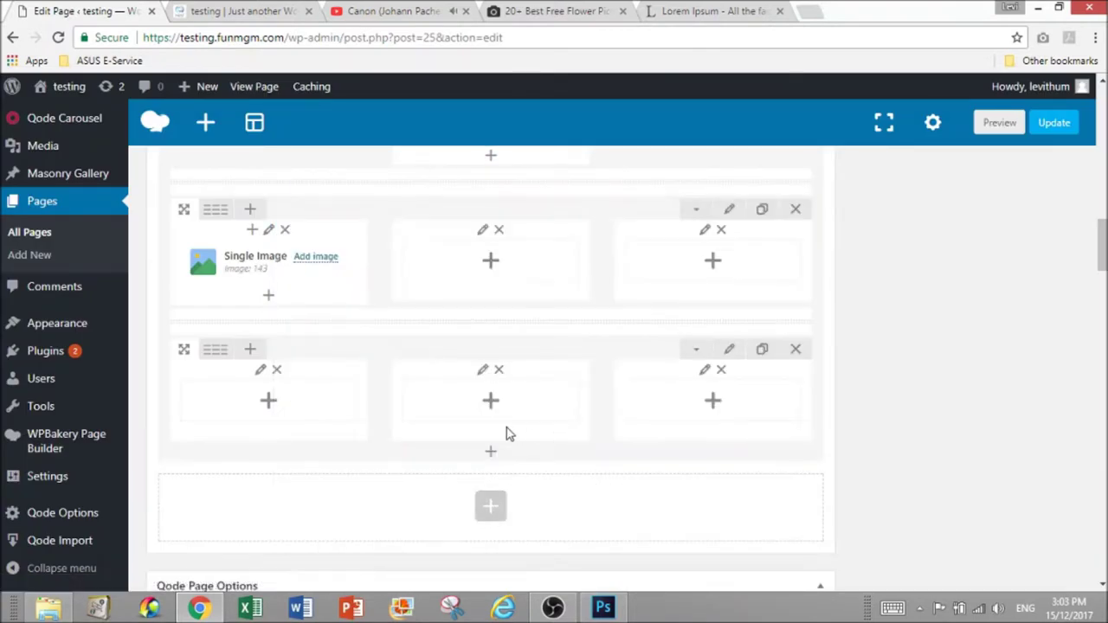
Duplicate the flower basket image and place the copies in the second and third columns of the same row
scroll(506, 428, up, 1)
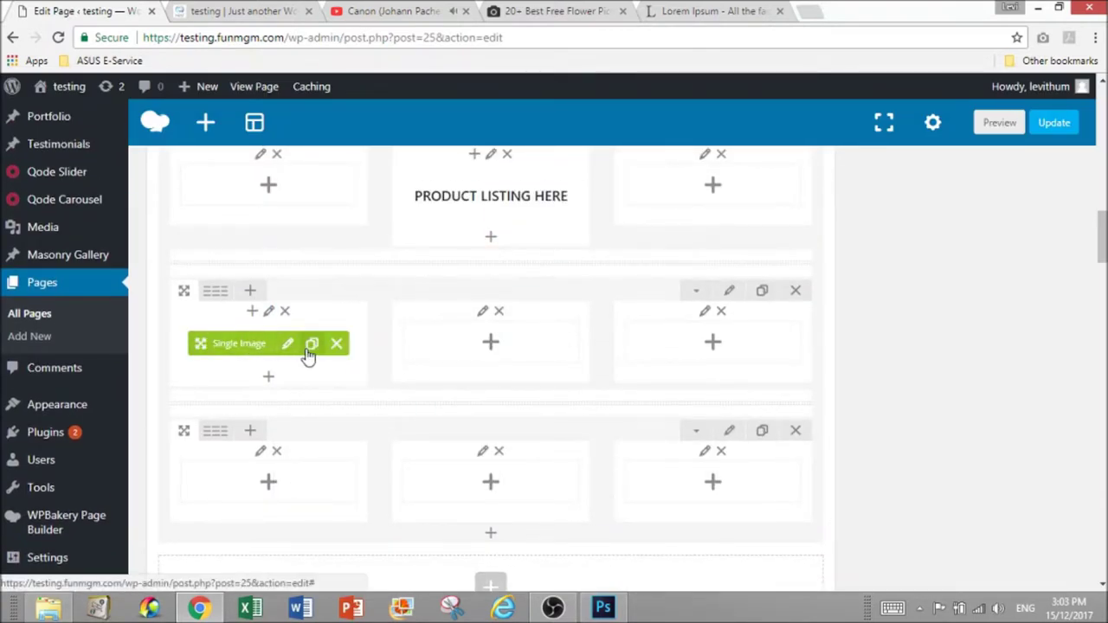
click(311, 344)
drag(198, 388, 439, 400)
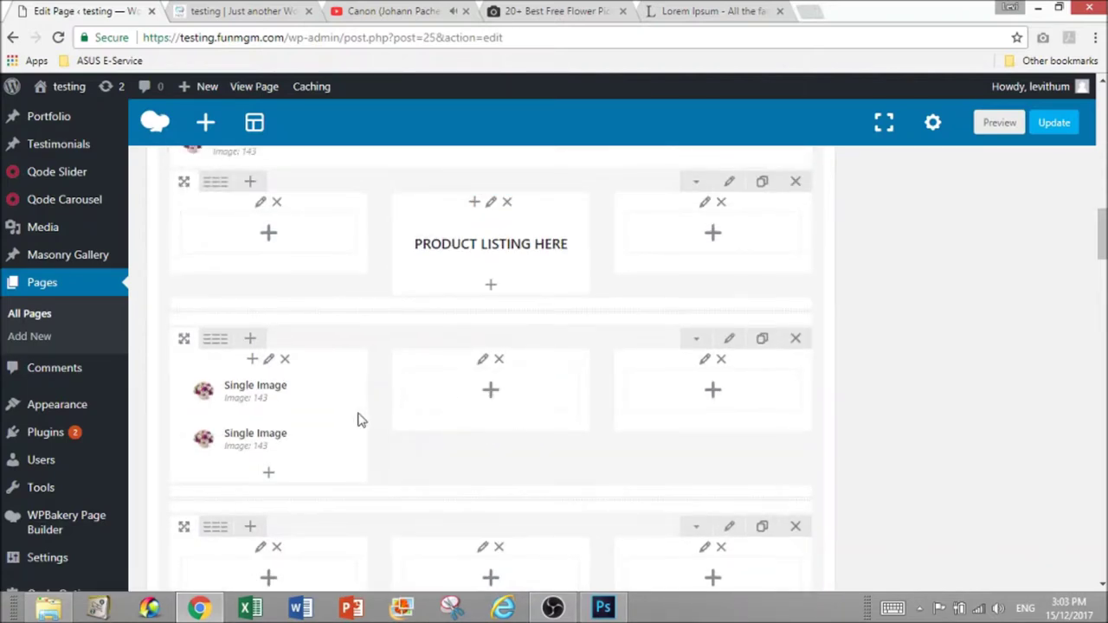
drag(260, 438, 563, 435)
scroll(564, 435, down, 1)
scroll(563, 435, up, 4)
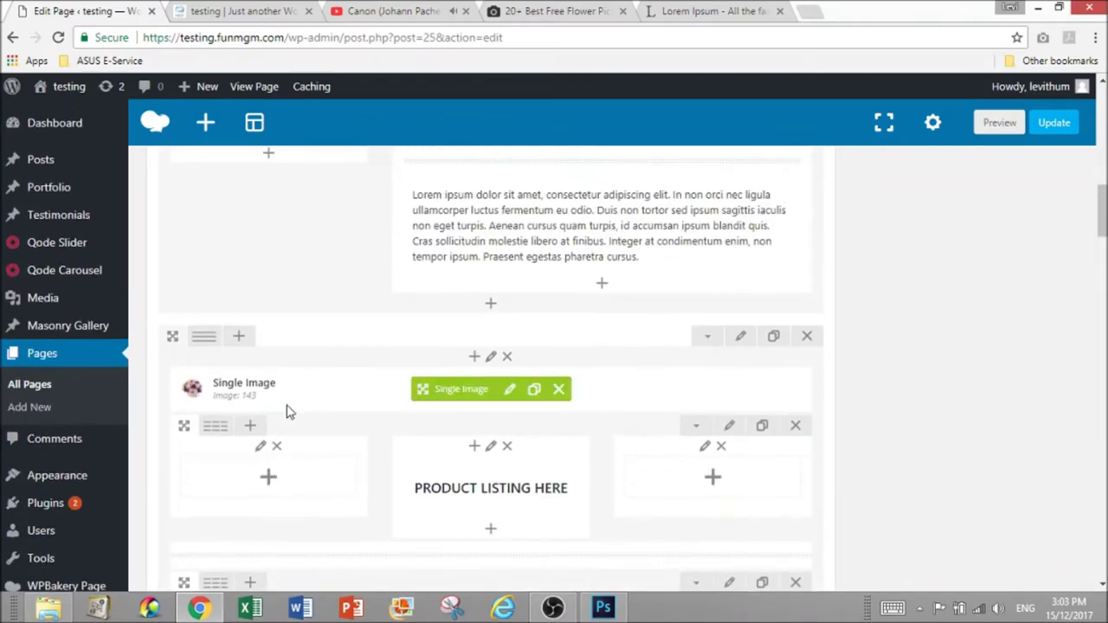
mouse_move(472, 392)
mouse_down()
mouse_move(616, 460)
mouse_move(718, 484)
mouse_move(645, 375)
mouse_move(667, 366)
mouse_up()
scroll(707, 463, down, 1)
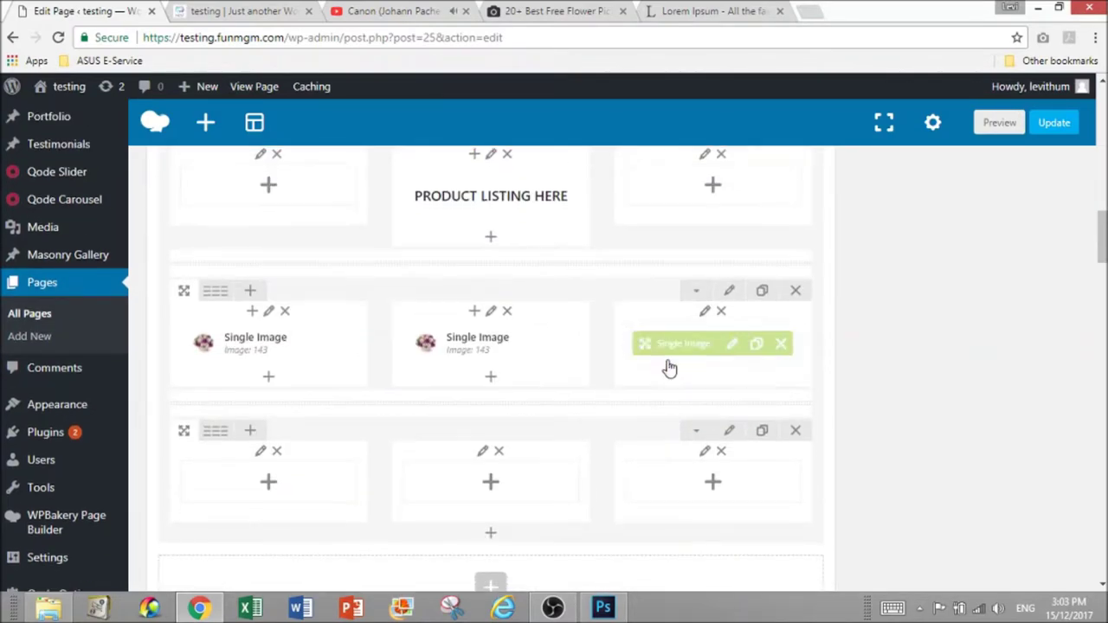
Preview the page and examine the product listing heading, the three product images and the spacing above them
click(987, 124)
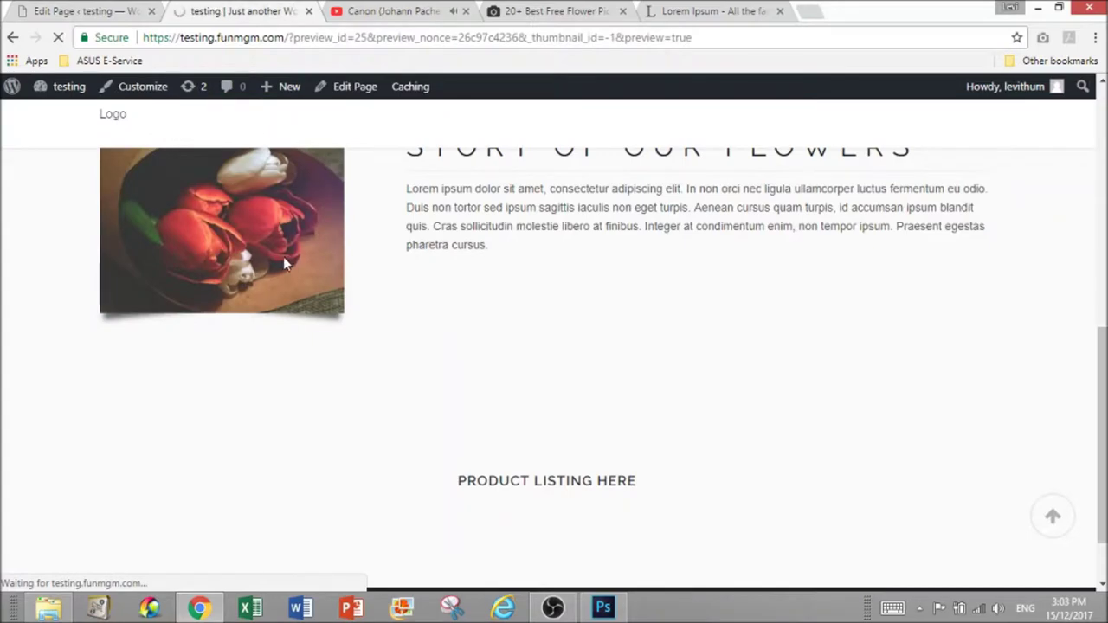
scroll(395, 378, down, 8)
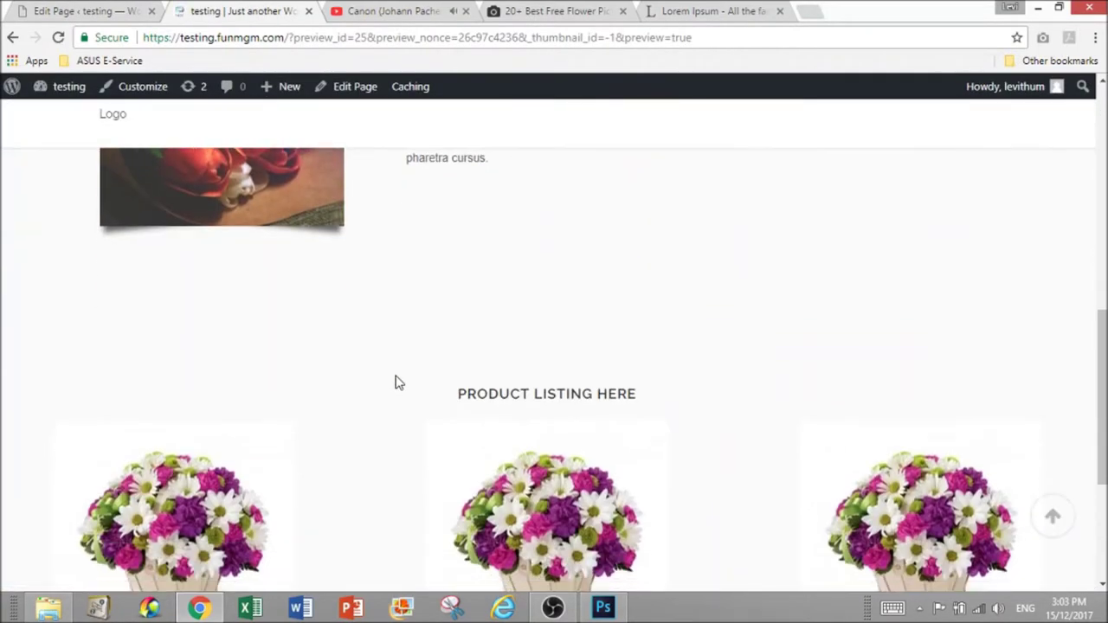
scroll(552, 466, down, 1)
scroll(553, 467, up, 2)
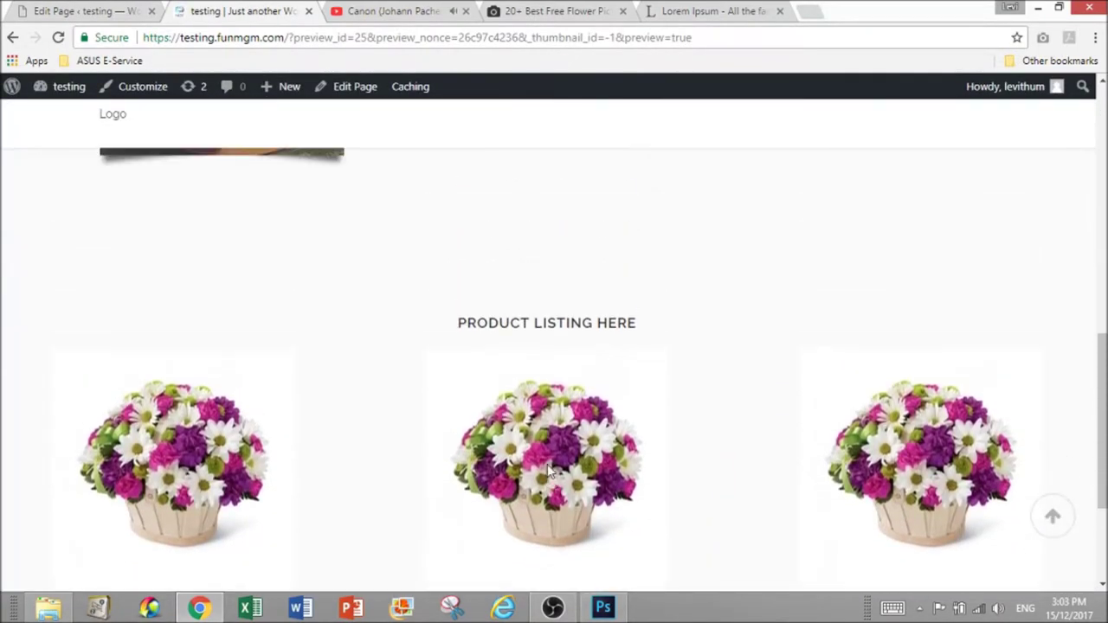
scroll(552, 469, up, 3)
scroll(552, 471, down, 1)
scroll(551, 470, up, 1)
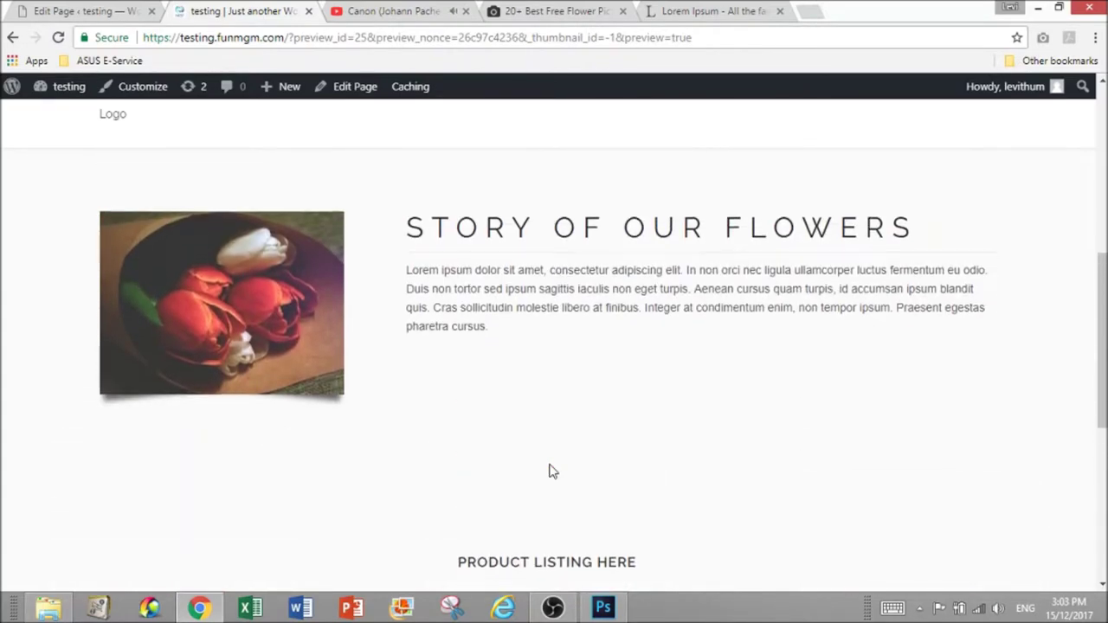
Check the gap between the flower story section and the product listing in the page preview
scroll(553, 471, down, 3)
scroll(511, 422, up, 7)
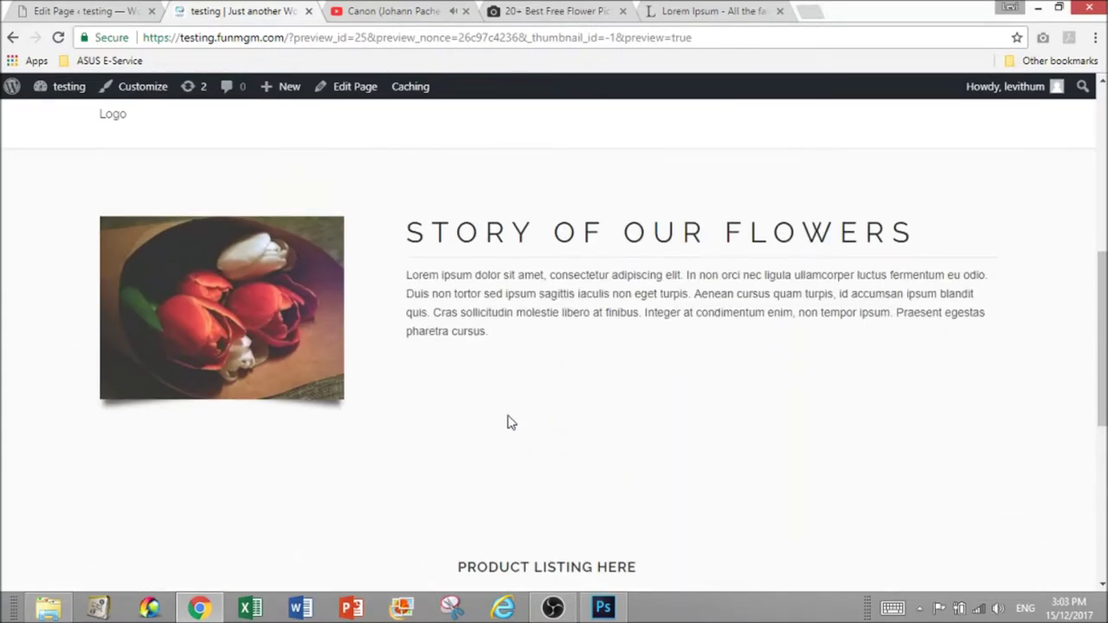
scroll(514, 422, down, 6)
scroll(513, 426, up, 2)
scroll(515, 425, down, 2)
Duplicate the three flower basket images in the page editor and move the copies into the matching columns of the empty row below
click(121, 10)
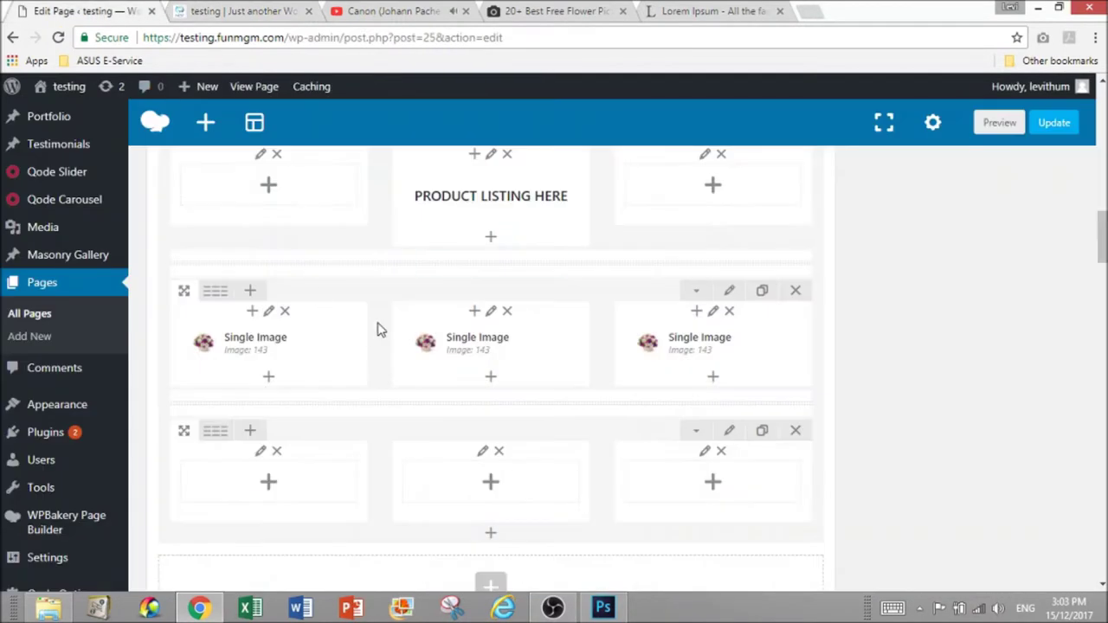
scroll(363, 312, down, 1)
click(313, 265)
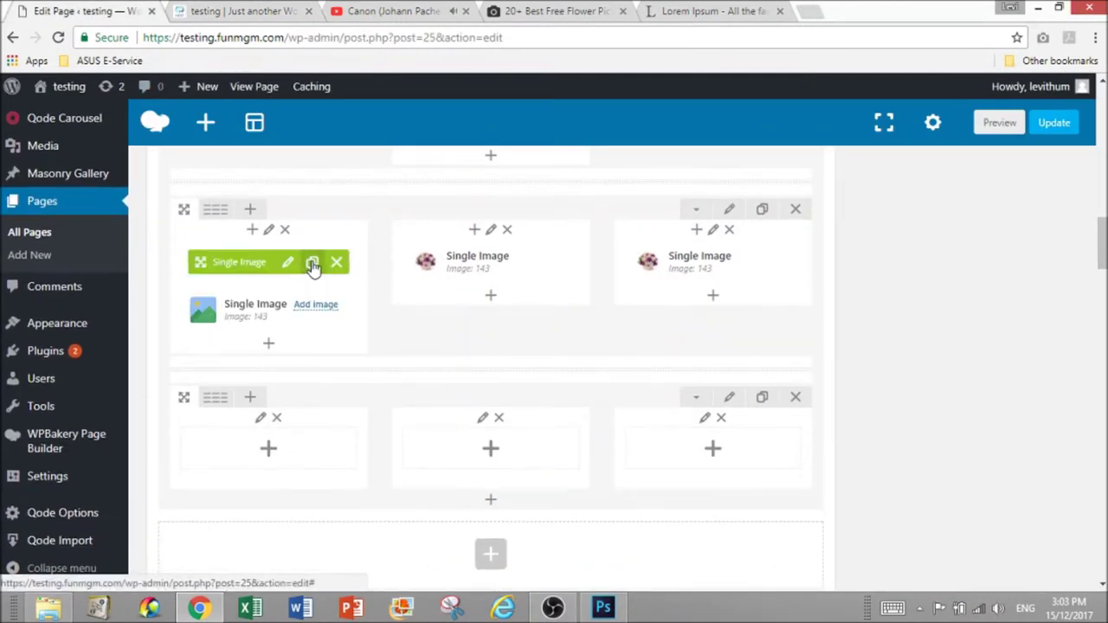
click(534, 264)
click(755, 262)
mouse_move(251, 309)
mouse_down()
mouse_move(248, 329)
mouse_move(235, 311)
mouse_move(256, 412)
mouse_move(239, 485)
mouse_move(255, 378)
mouse_up()
drag(502, 229, 485, 374)
drag(651, 226, 700, 244)
scroll(538, 350, up, 3)
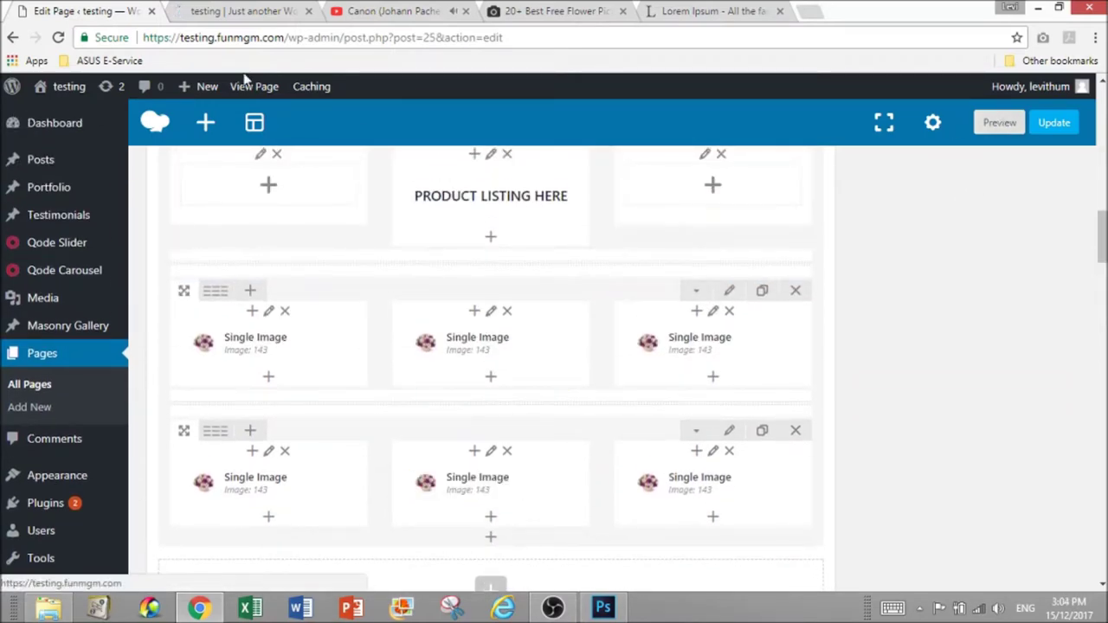
Preview the updated page and examine both rows of product images beneath the product listing heading
click(1000, 122)
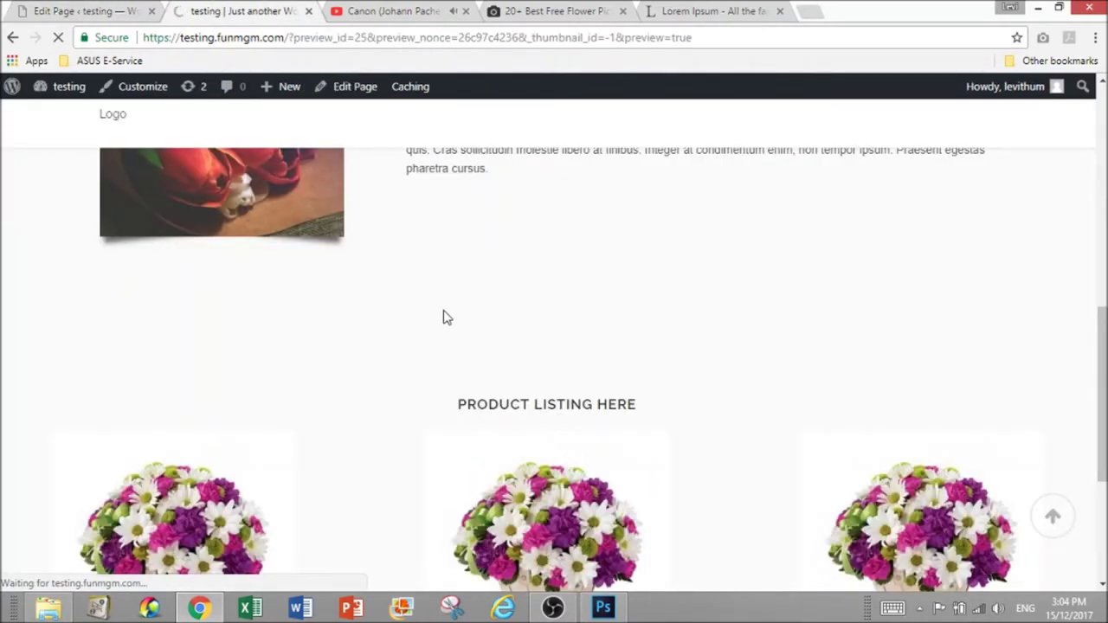
scroll(436, 324, down, 10)
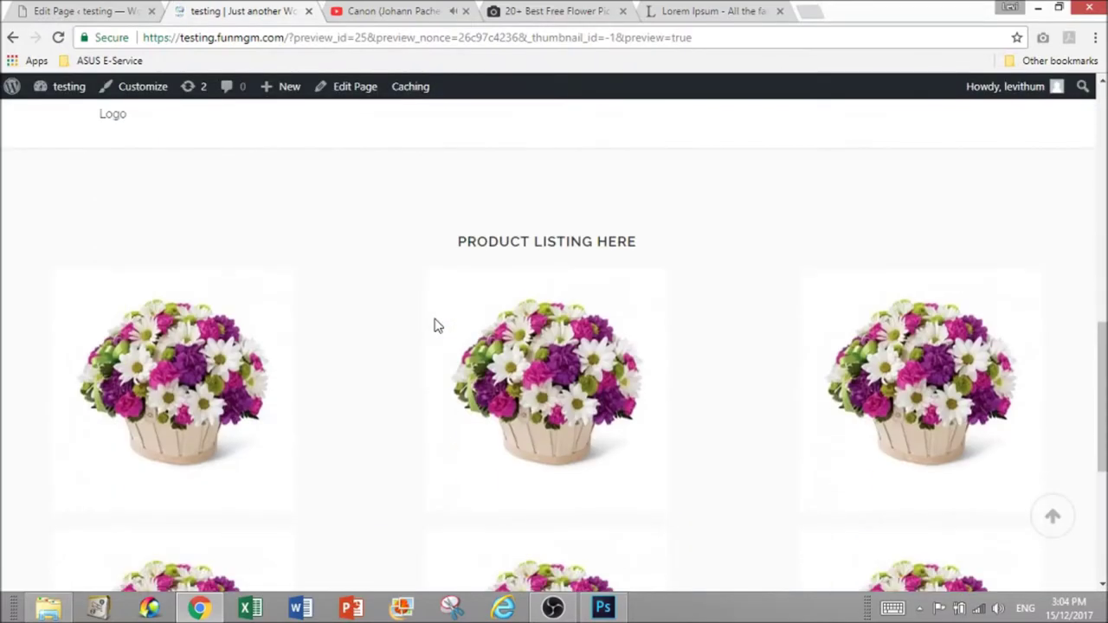
scroll(435, 325, down, 3)
scroll(435, 324, up, 4)
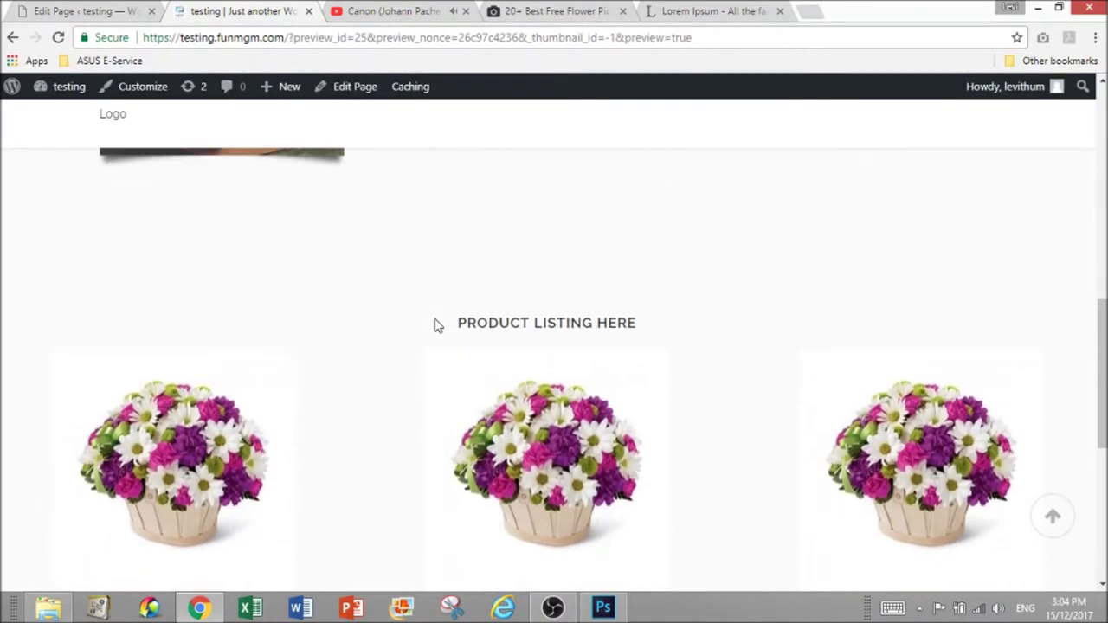
scroll(437, 325, down, 1)
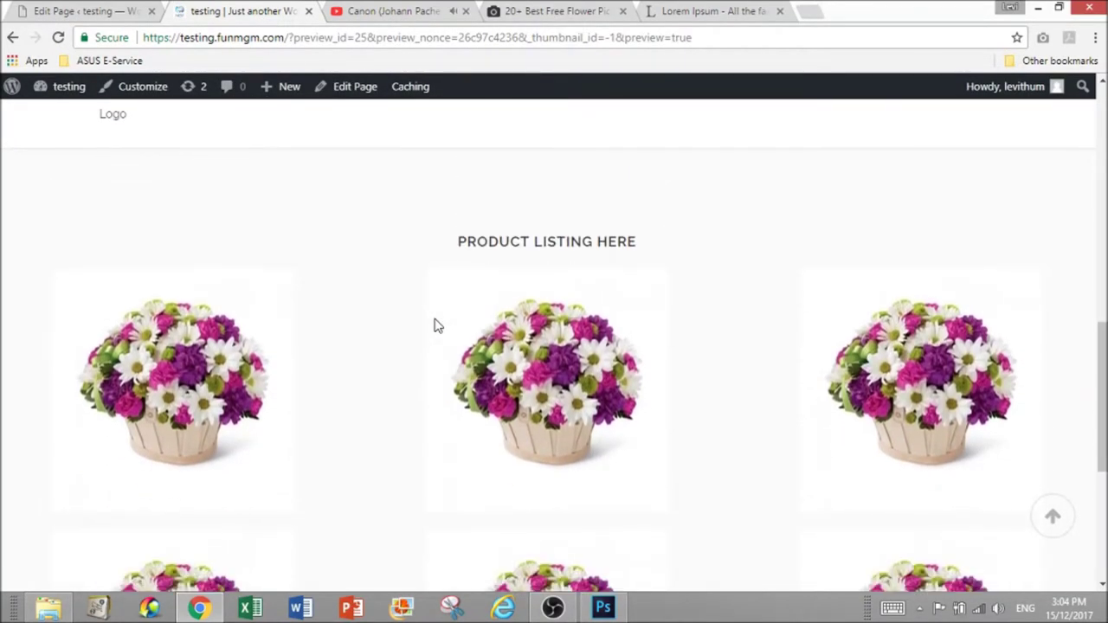
scroll(389, 447, up, 5)
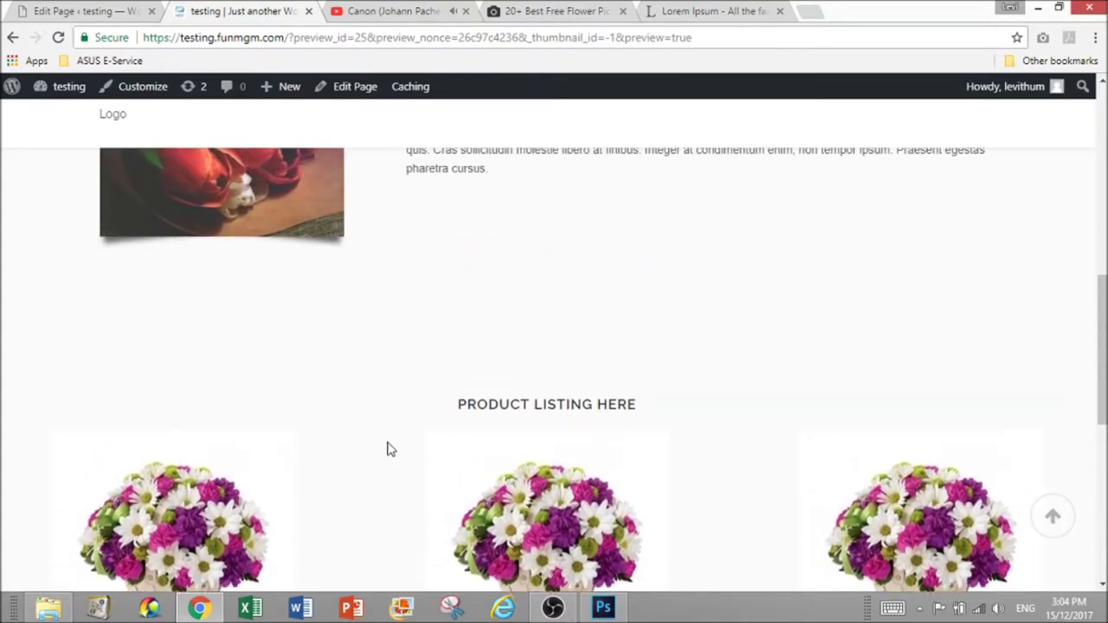
scroll(389, 449, down, 6)
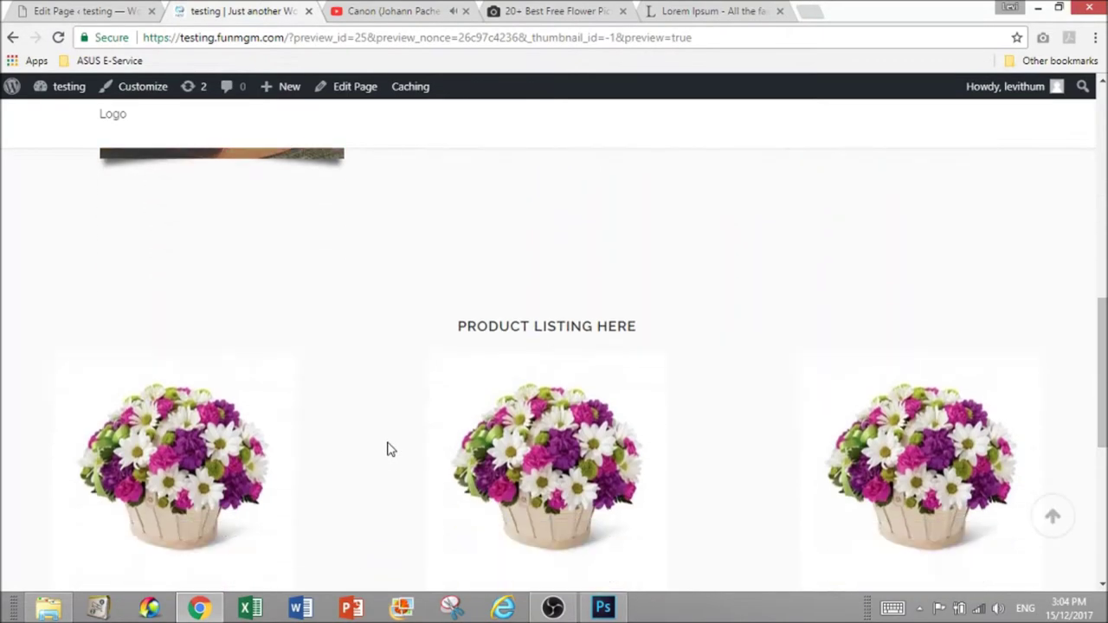
scroll(389, 449, up, 2)
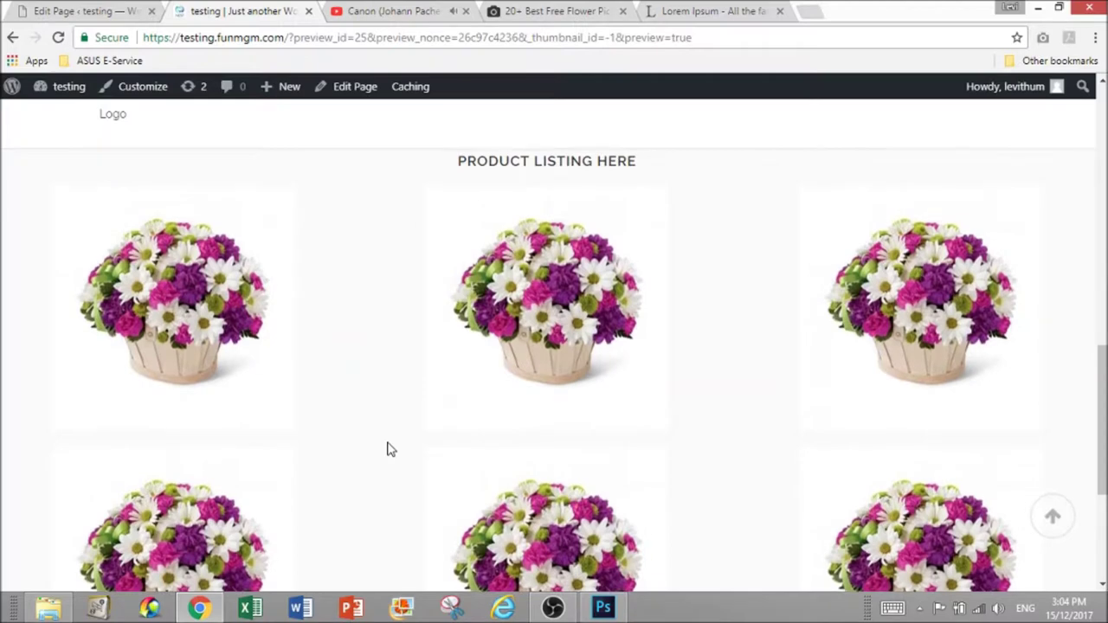
scroll(388, 449, down, 1)
scroll(387, 449, up, 2)
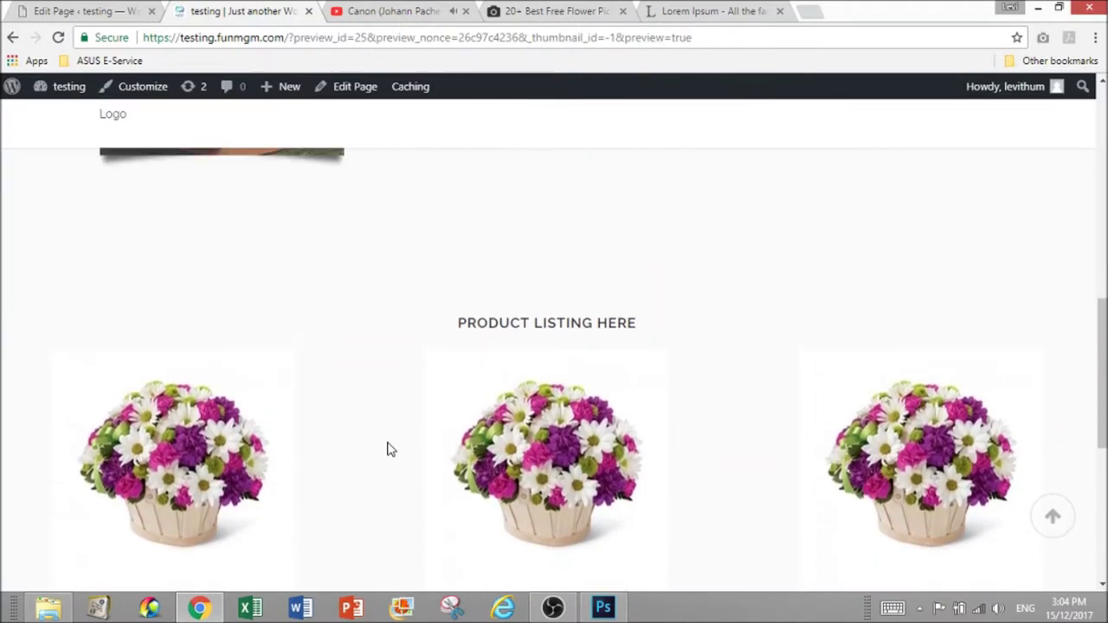
Compare the width and side margins of the UNIQUE, ELEGANT and BEAUTIFUL columns with the story and product sections
scroll(388, 449, up, 5)
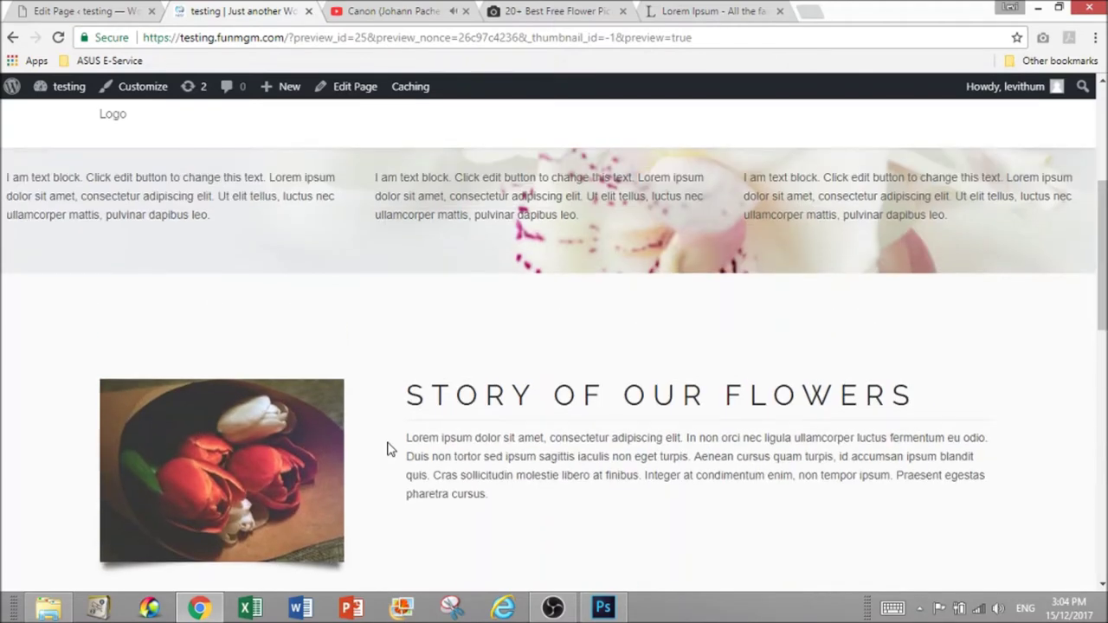
scroll(387, 449, down, 3)
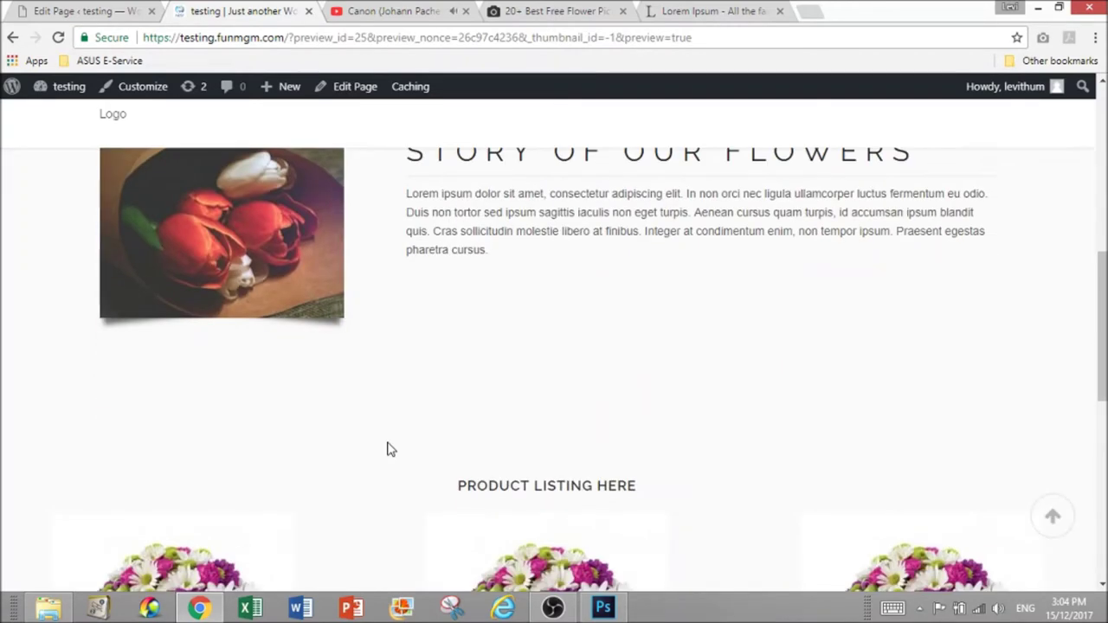
scroll(387, 450, up, 1)
scroll(387, 450, up, 2)
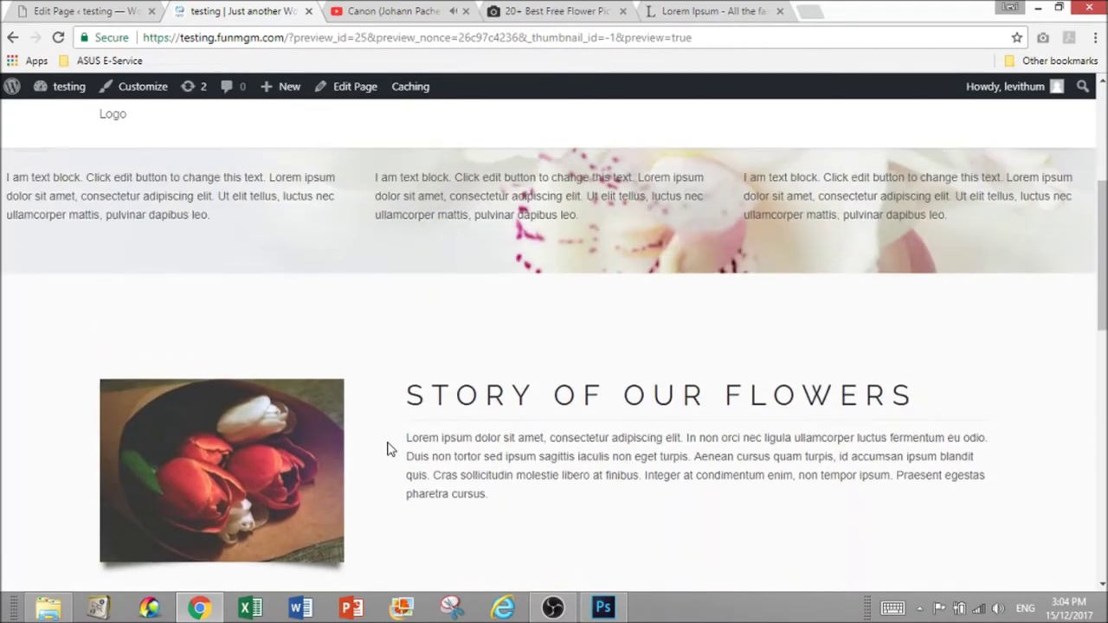
scroll(387, 450, down, 4)
scroll(387, 449, down, 3)
scroll(387, 449, down, 4)
scroll(387, 450, up, 7)
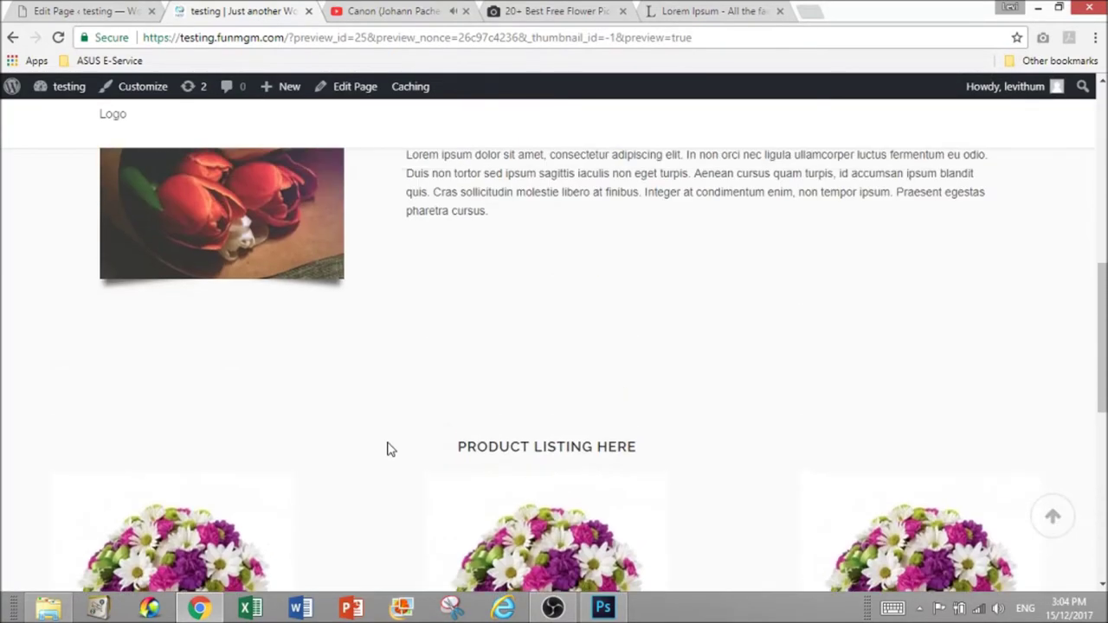
scroll(387, 449, up, 5)
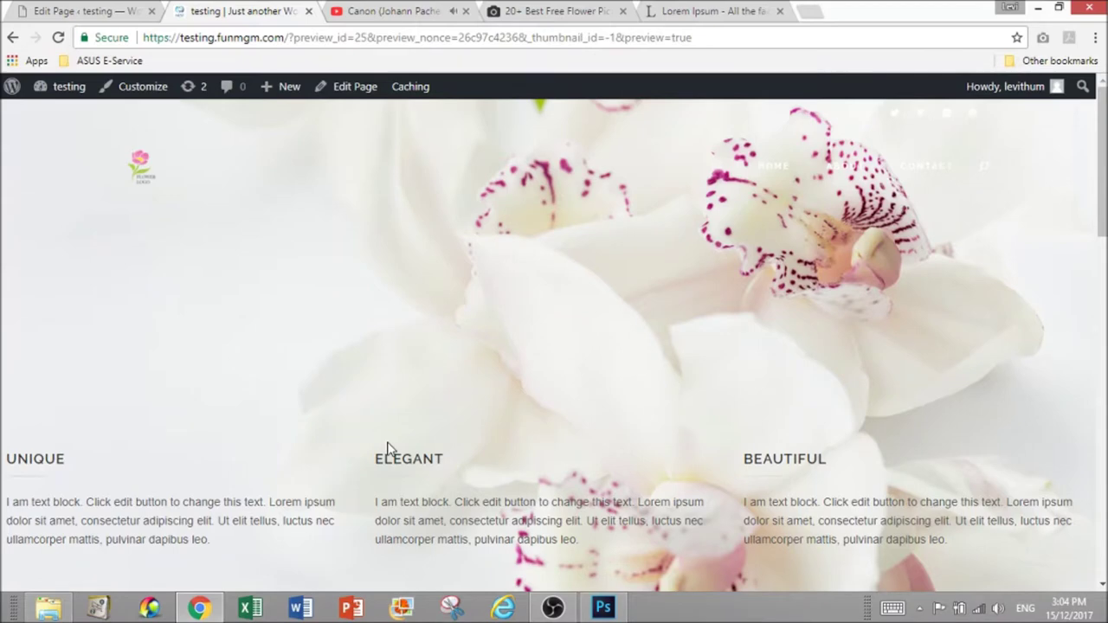
Set the type of the inner row holding the UNIQUE, ELEGANT and BEAUTIFUL columns to In Grid and save the changes
click(25, 9)
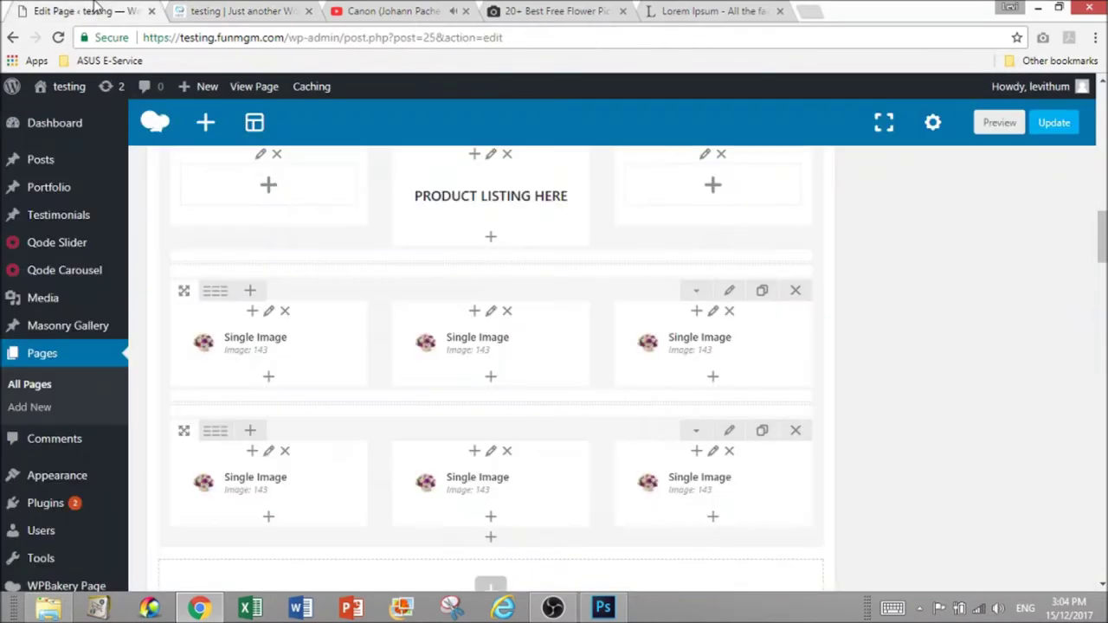
scroll(401, 290, up, 5)
scroll(535, 364, up, 8)
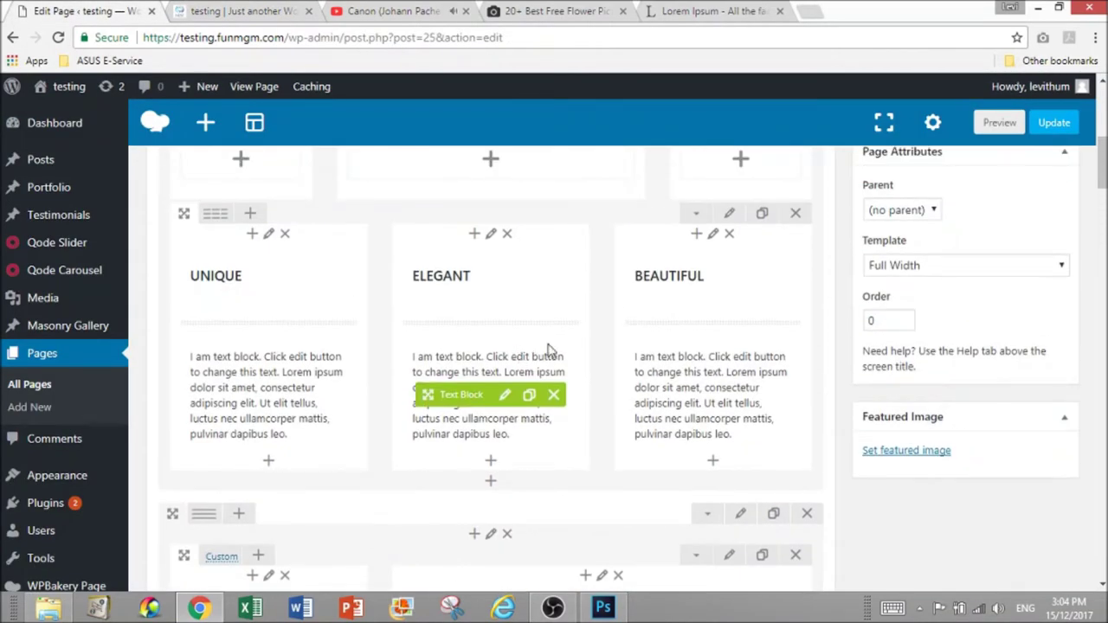
scroll(520, 399, down, 4)
scroll(511, 403, up, 1)
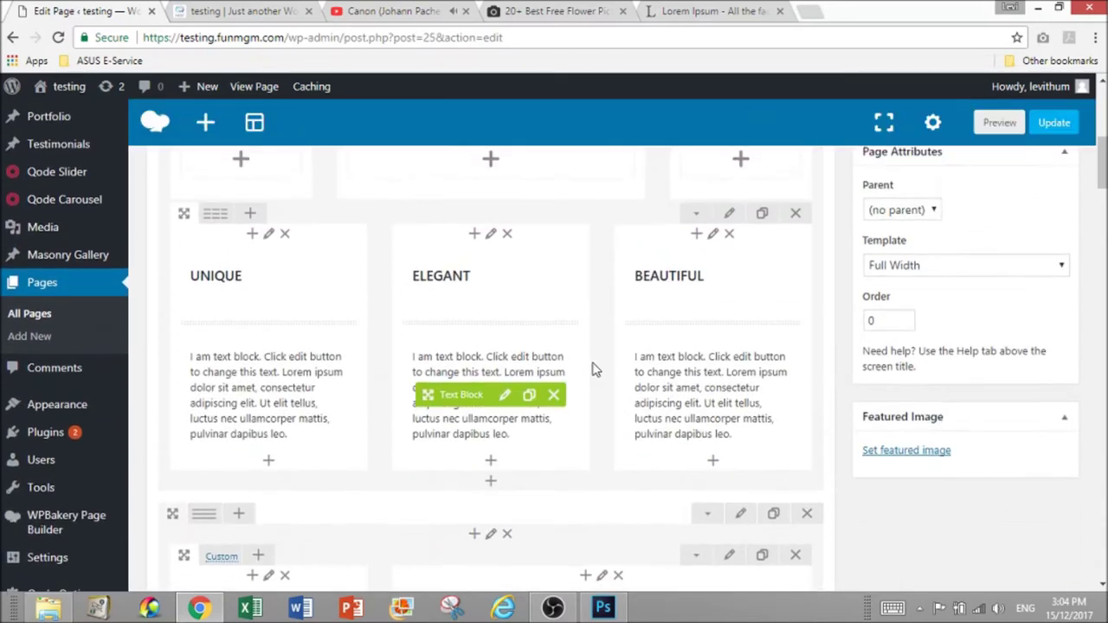
click(730, 214)
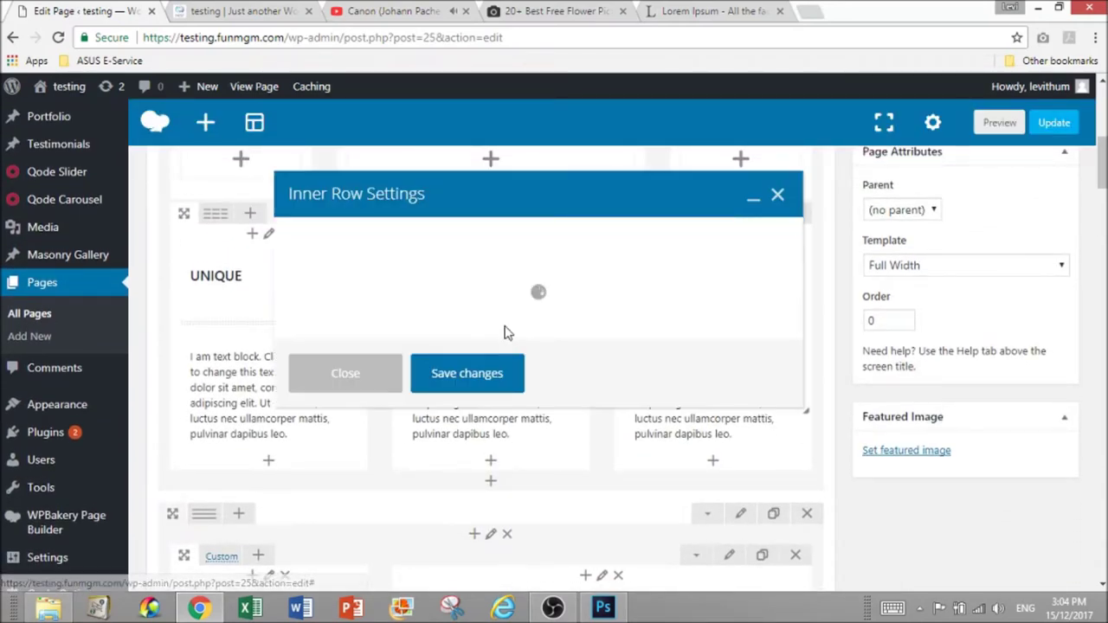
scroll(364, 346, down, 2)
scroll(350, 364, down, 2)
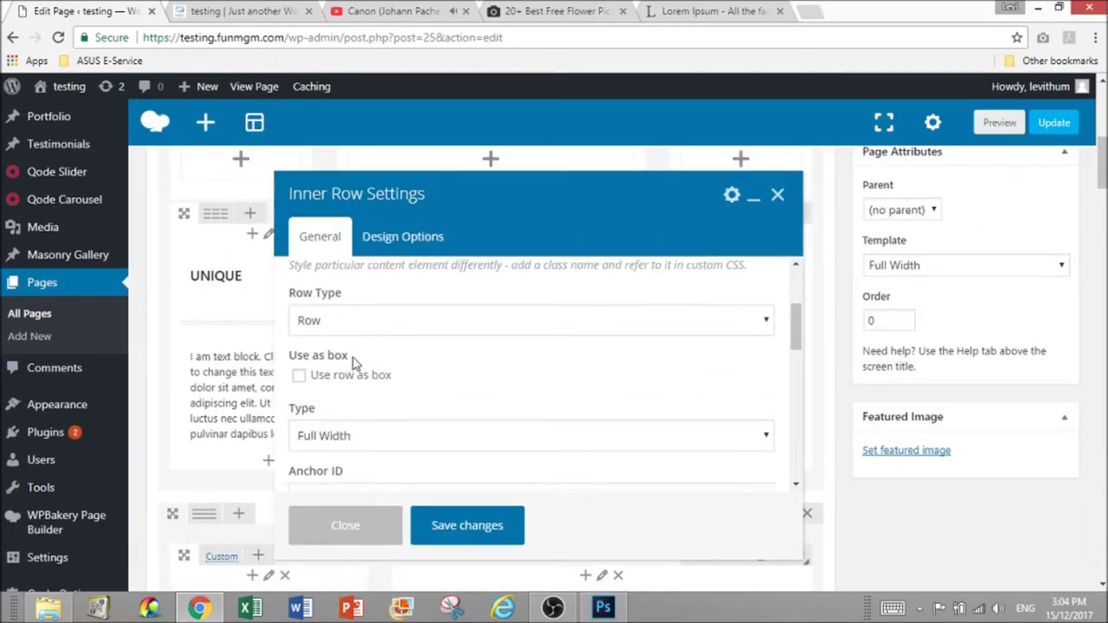
click(351, 363)
click(355, 419)
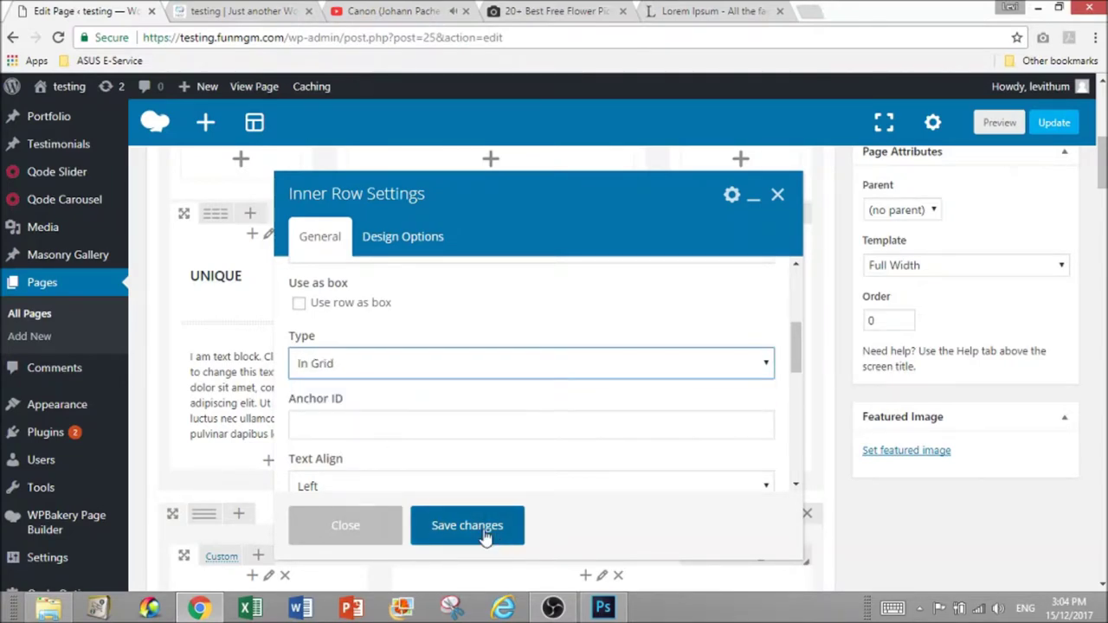
click(483, 528)
Preview the page and examine the alignment of the three text columns, the flower story and the product listing
click(998, 124)
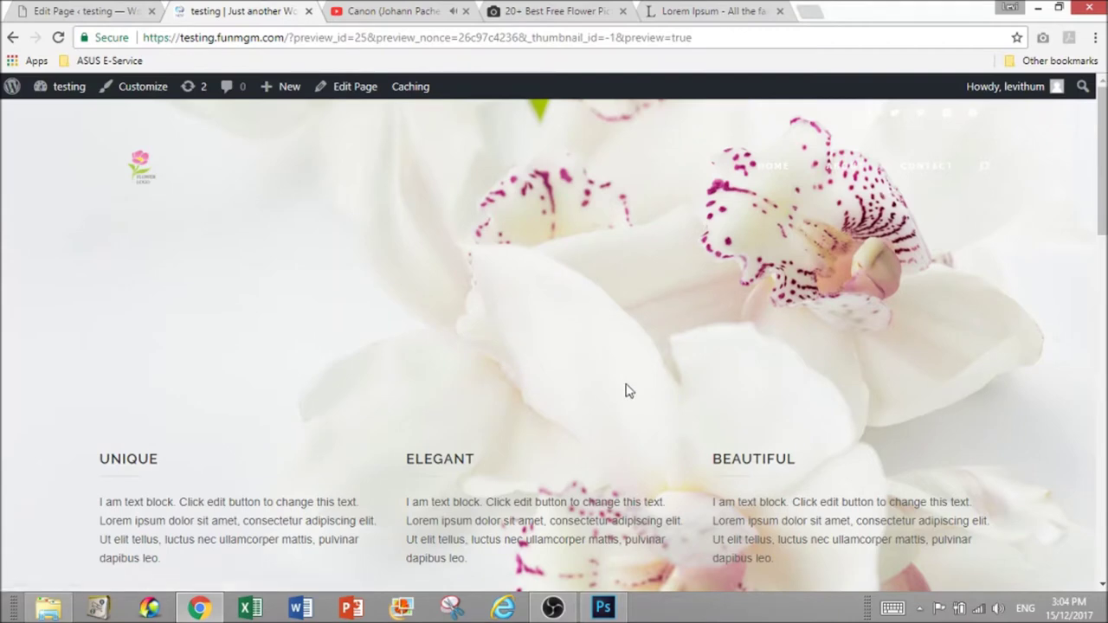
scroll(637, 372, down, 5)
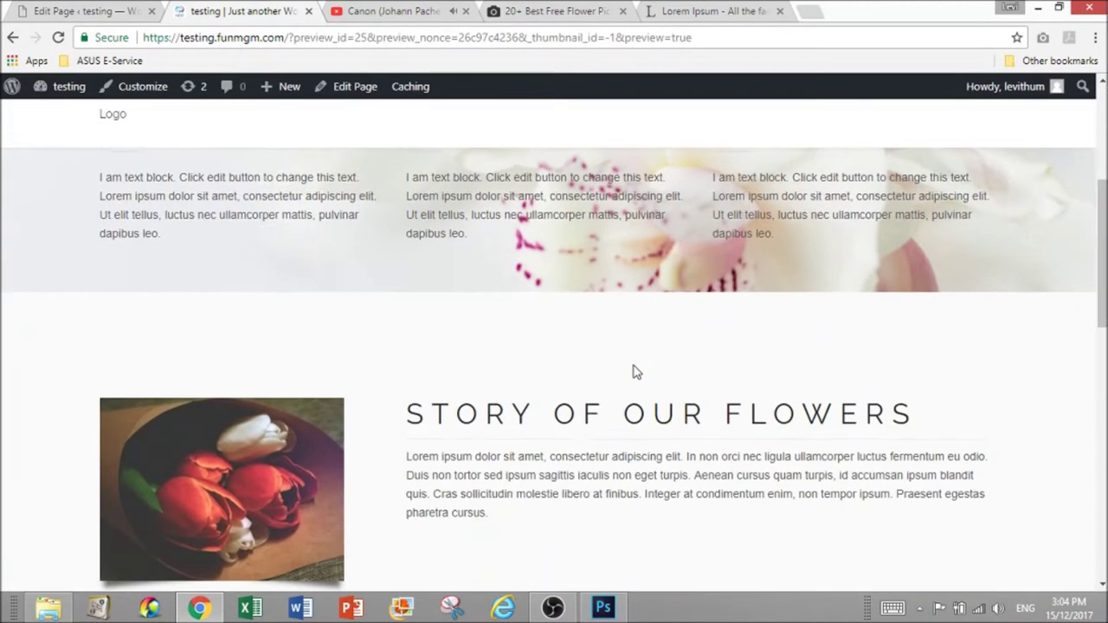
scroll(636, 372, down, 5)
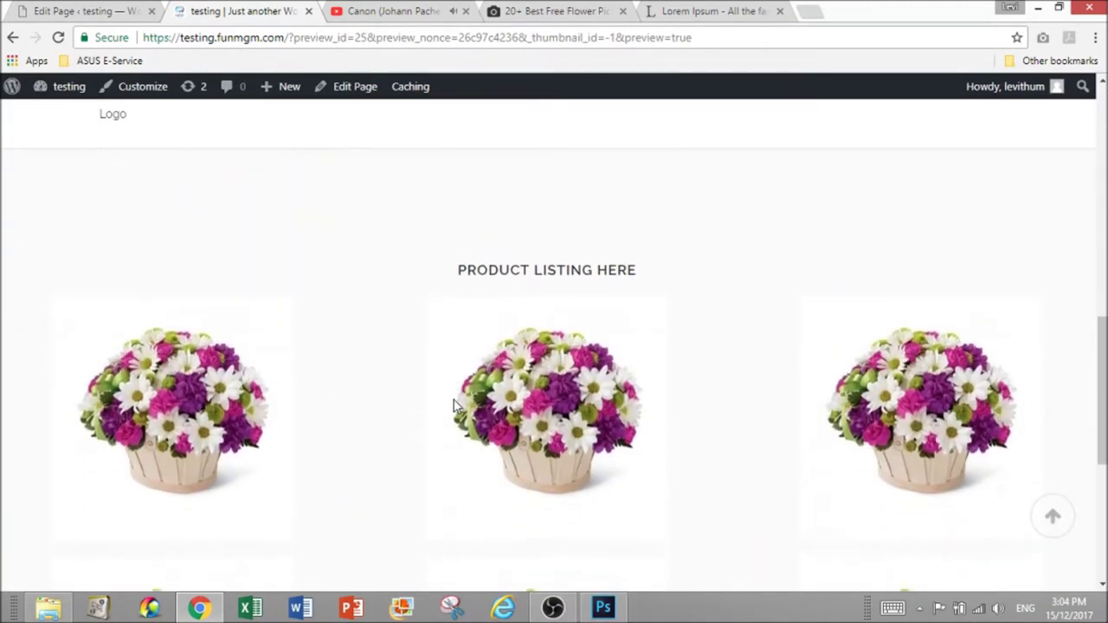
scroll(457, 407, down, 1)
scroll(745, 446, down, 2)
scroll(731, 454, up, 5)
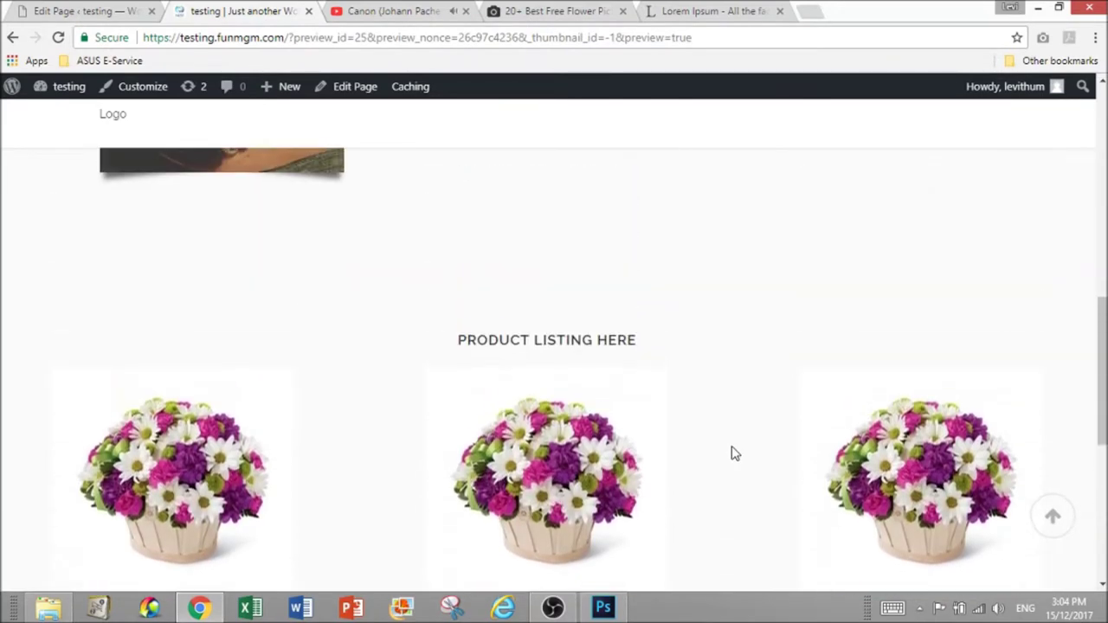
scroll(732, 454, up, 2)
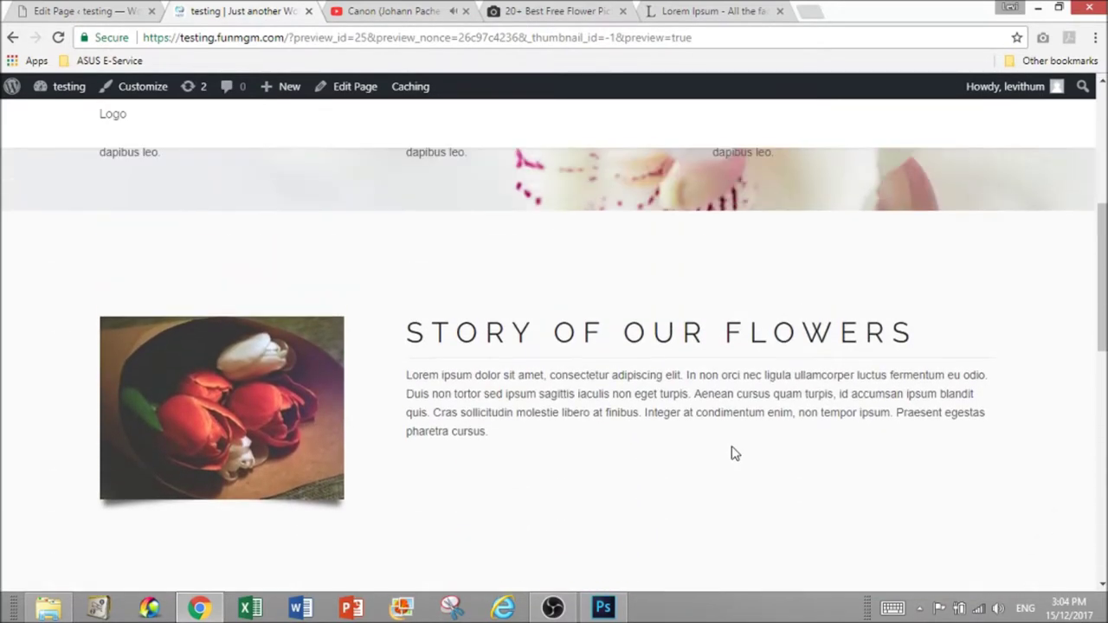
scroll(731, 453, down, 1)
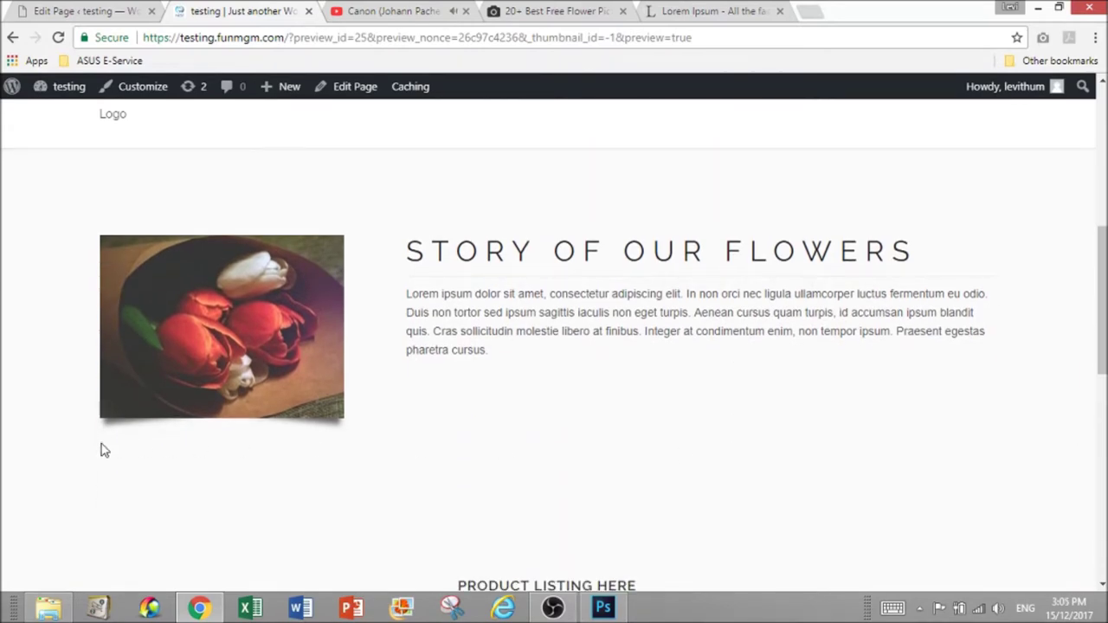
scroll(935, 494, down, 4)
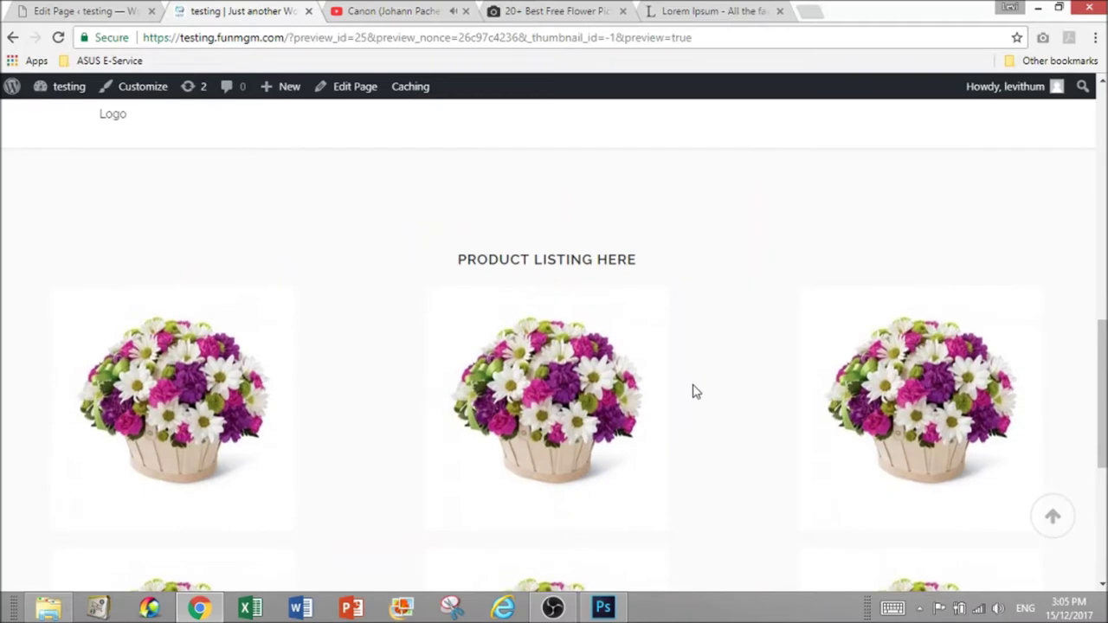
Return to the page editor and open the design options of the outer row holding the product listing
click(120, 10)
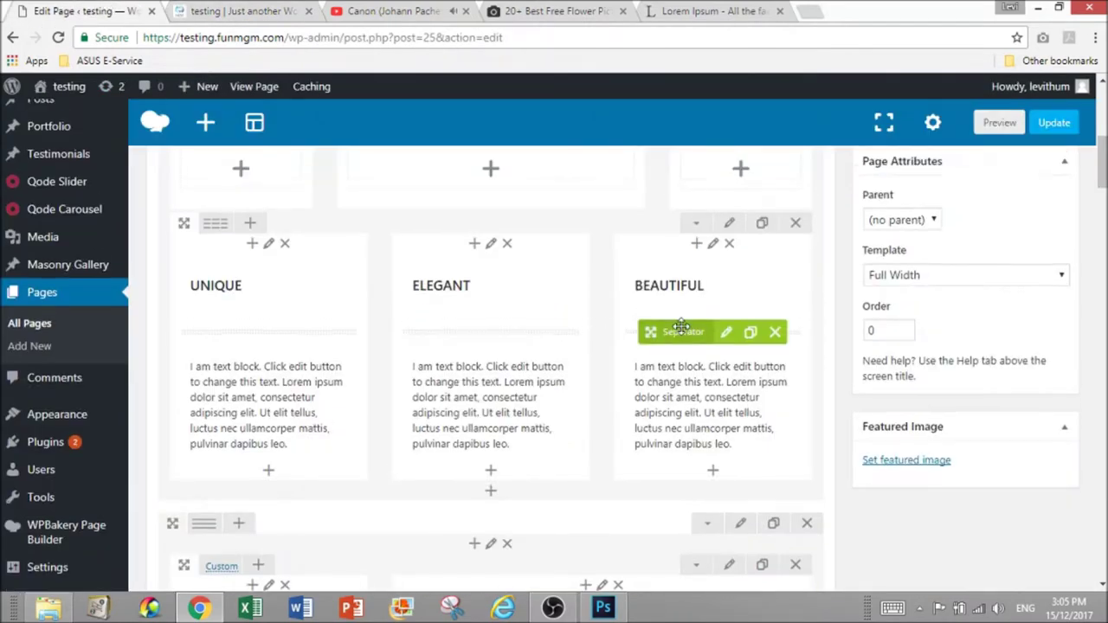
scroll(611, 361, down, 6)
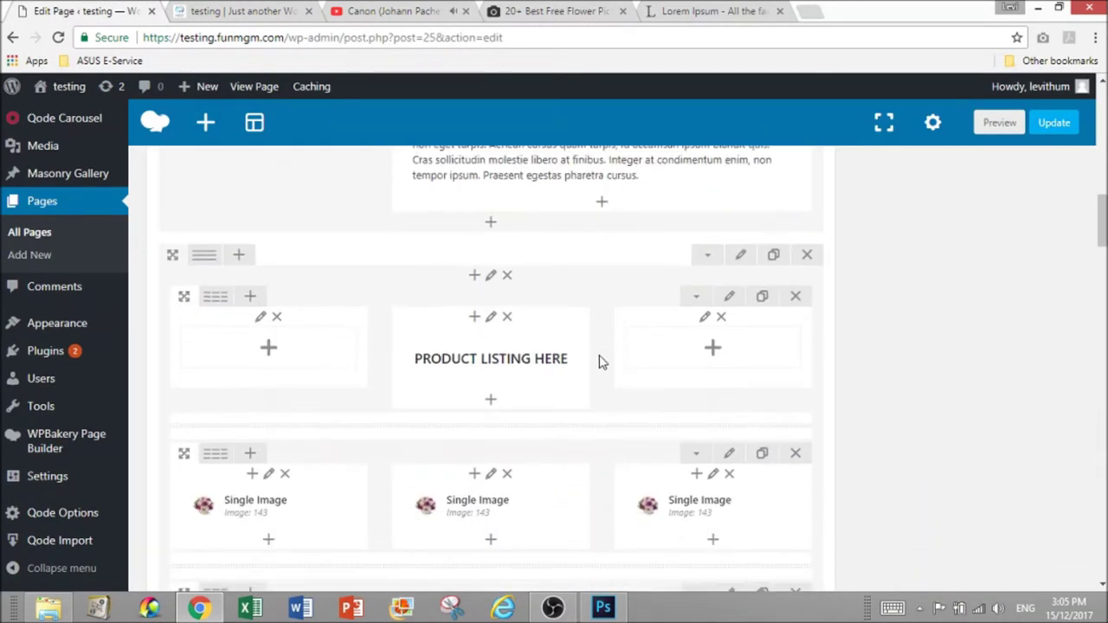
click(741, 176)
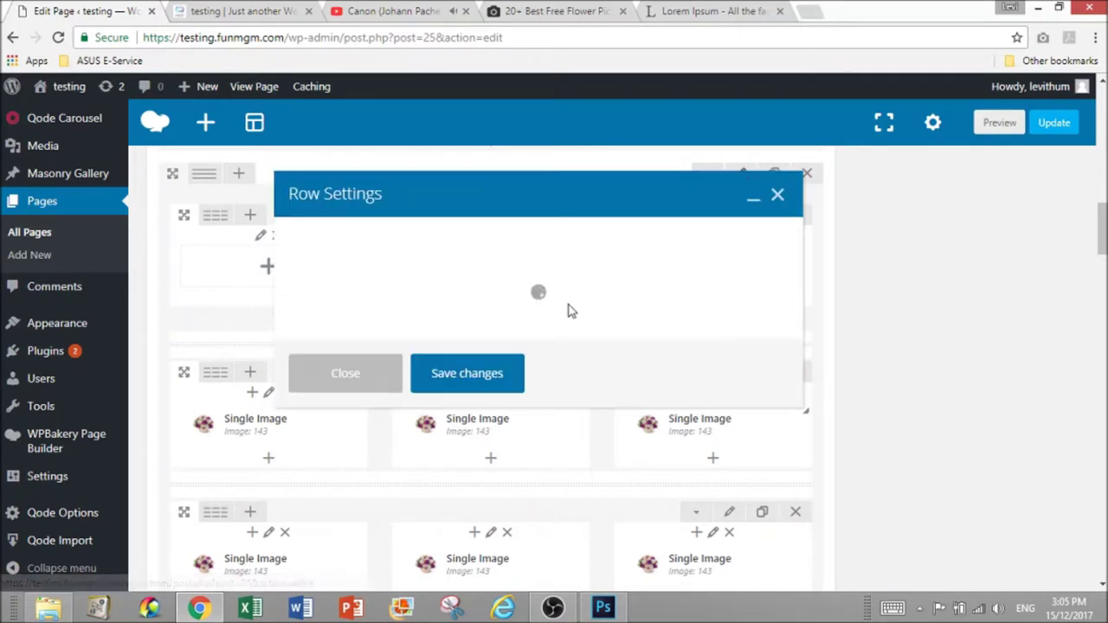
click(398, 237)
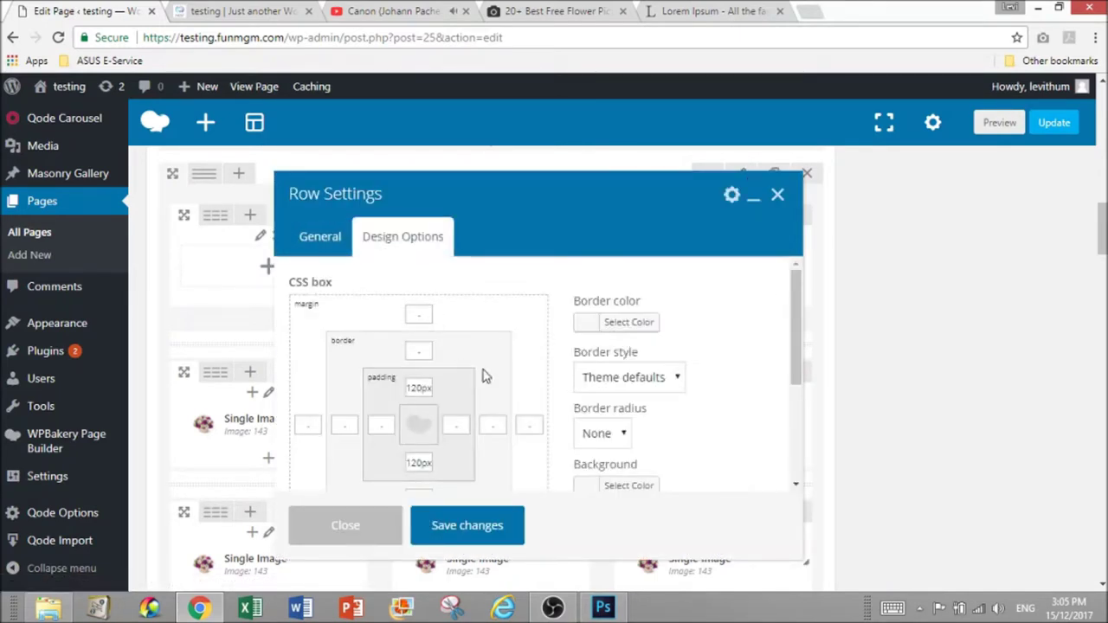
Check the desktop photo of dark pink flowers in a white pot, and open it in Photoshop as a new document
key(super+d)
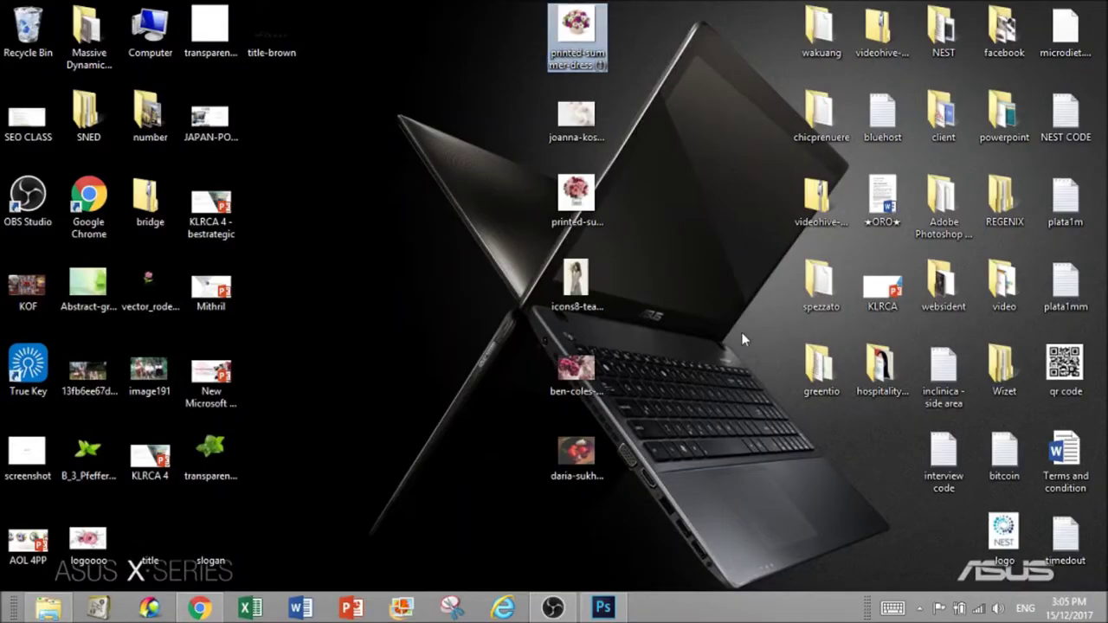
click(601, 381)
double_click(589, 381)
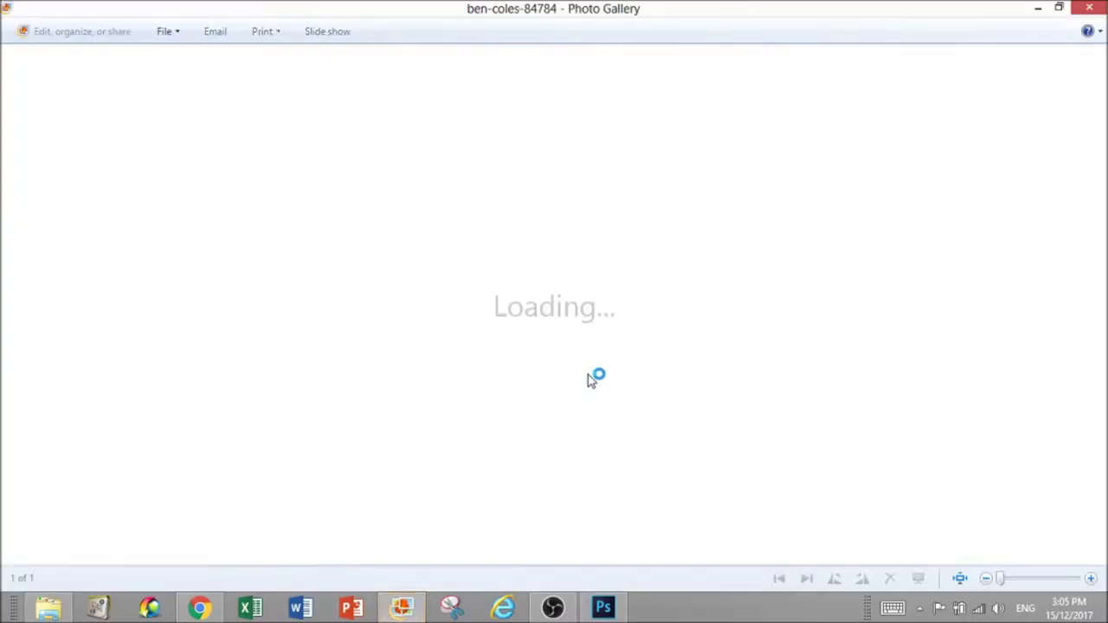
click(1090, 7)
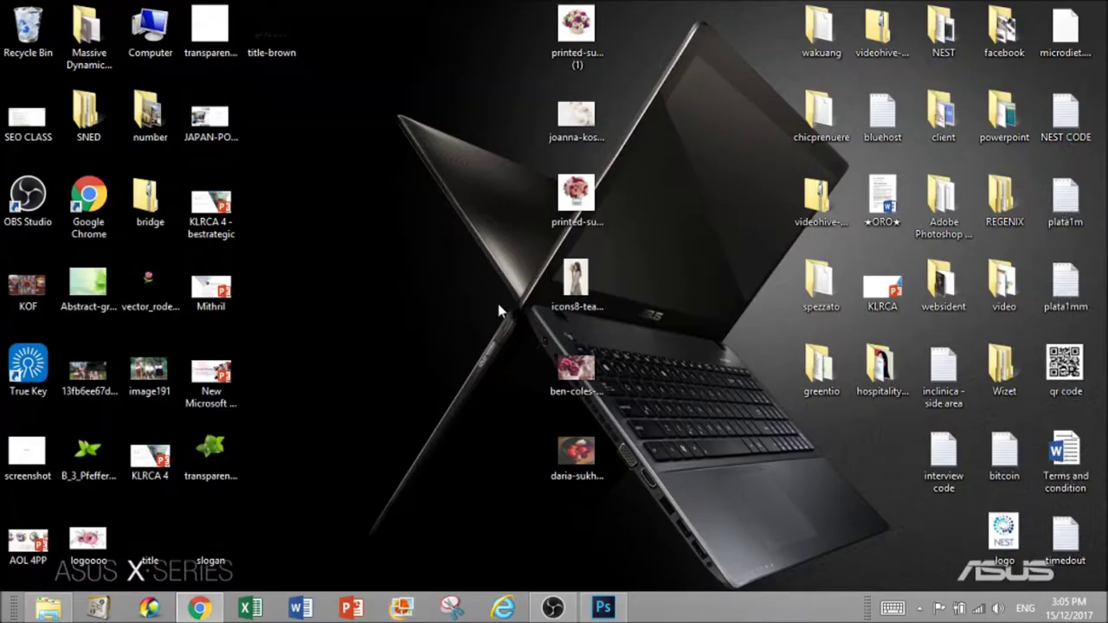
drag(577, 370, 499, 54)
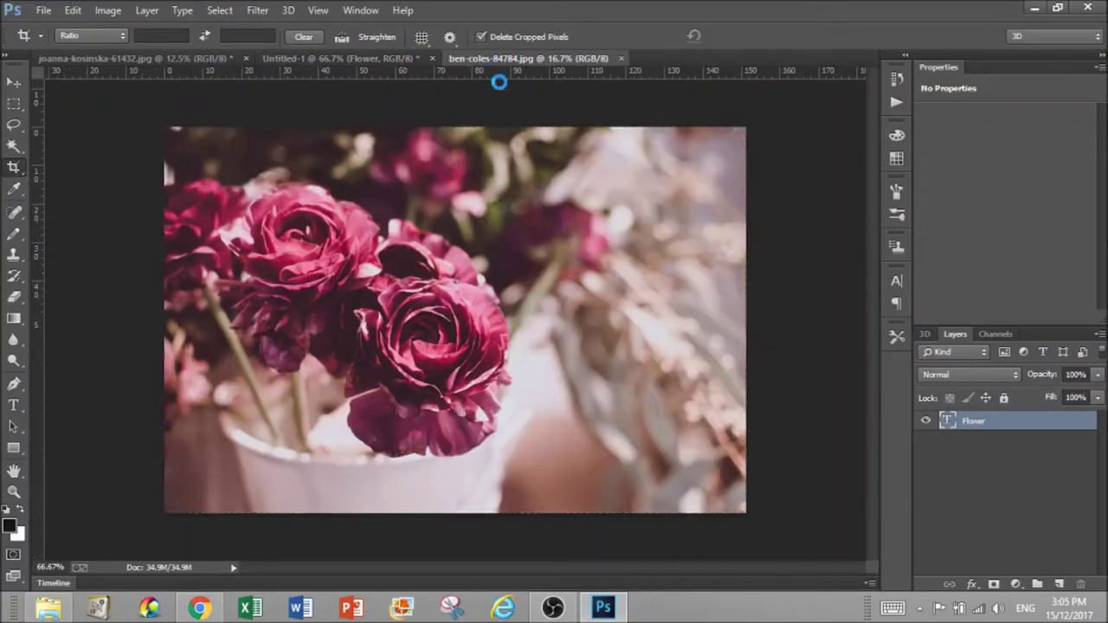
click(14, 82)
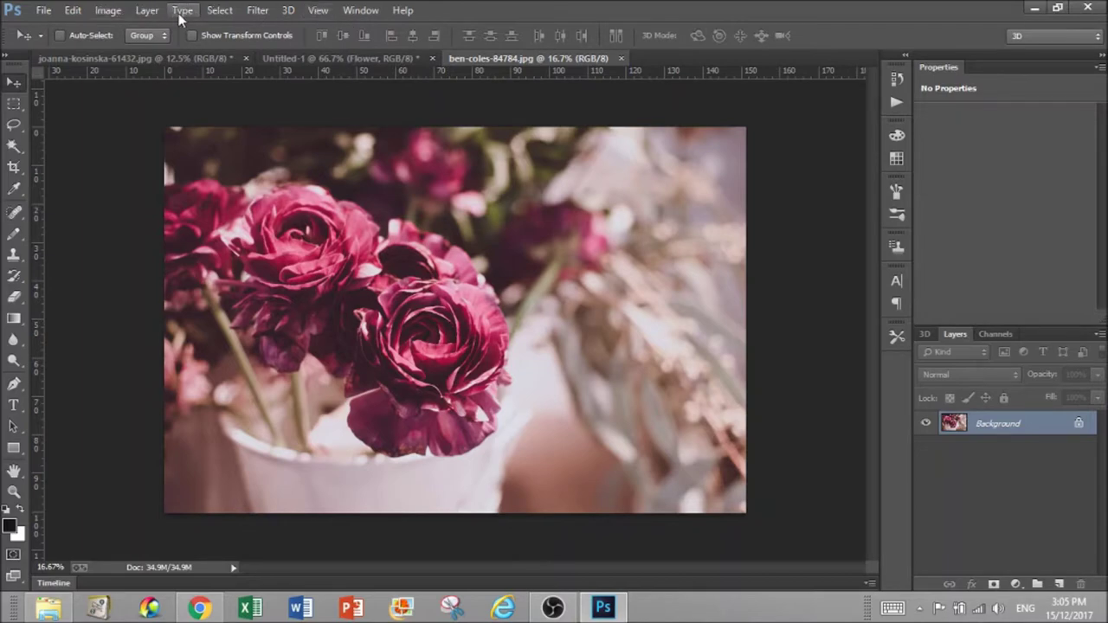
Apply a Gaussian Blur with a radius of 9.2 pixels to the flower photo
click(250, 12)
mouse_move(263, 177)
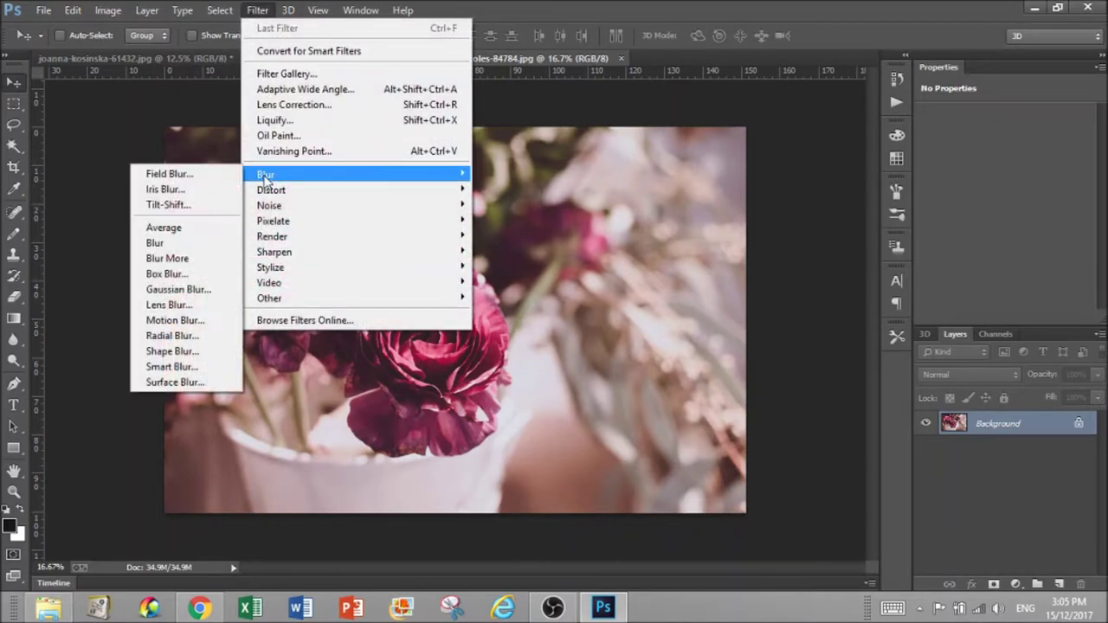
click(208, 293)
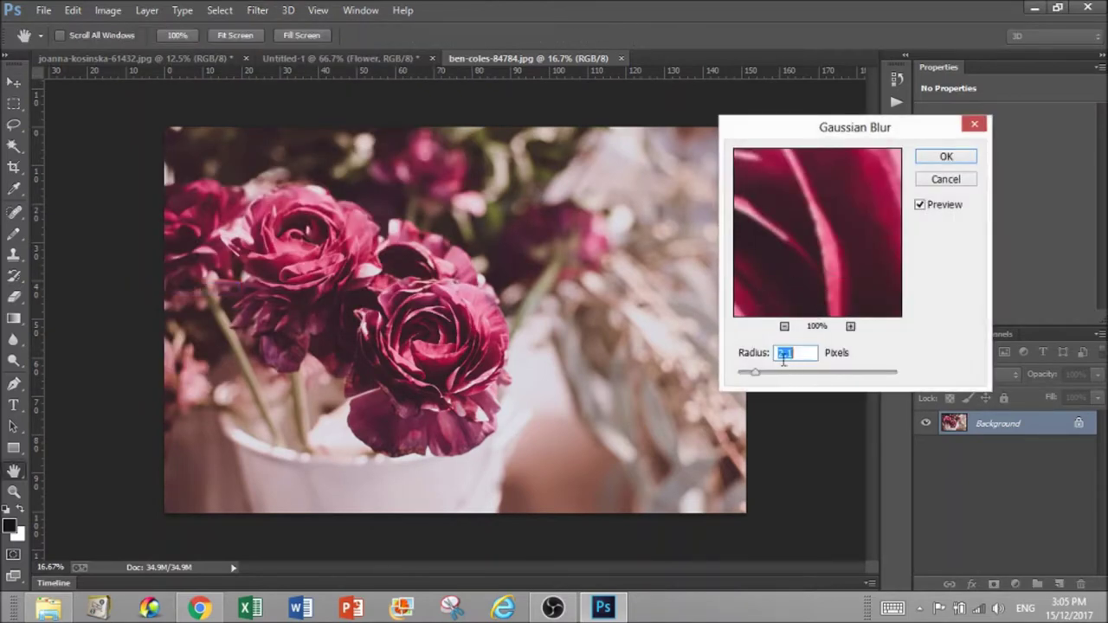
click(785, 327)
click(784, 326)
click(784, 327)
click(784, 326)
drag(767, 378, 805, 386)
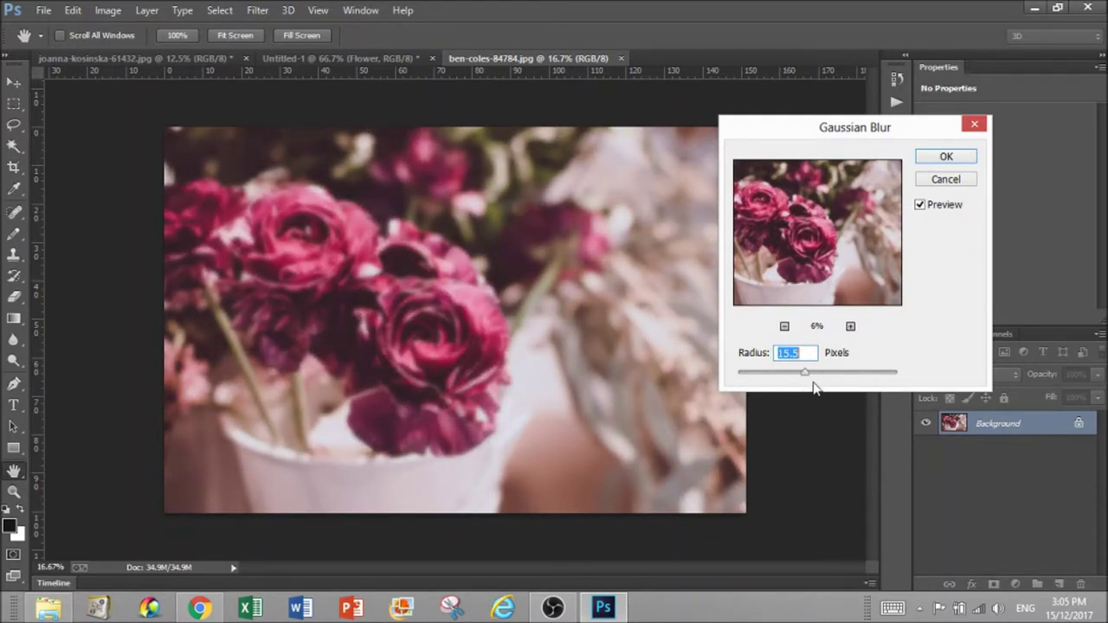
drag(807, 375, 800, 378)
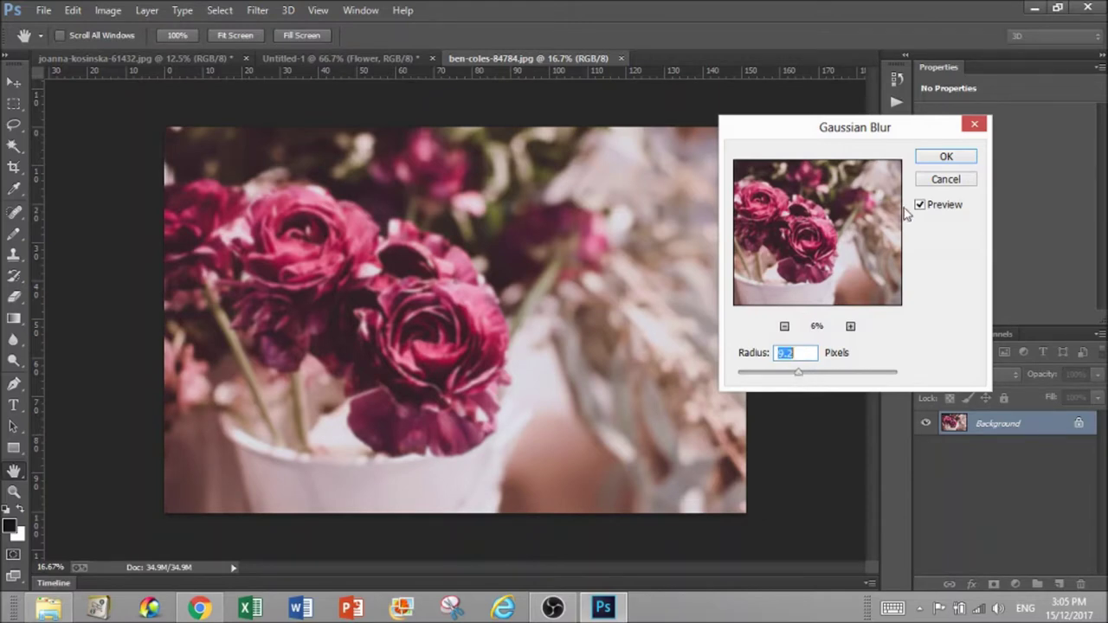
click(947, 157)
Resize the blurred flower photo to a width of 2000 pixels, keeping its proportions
click(108, 11)
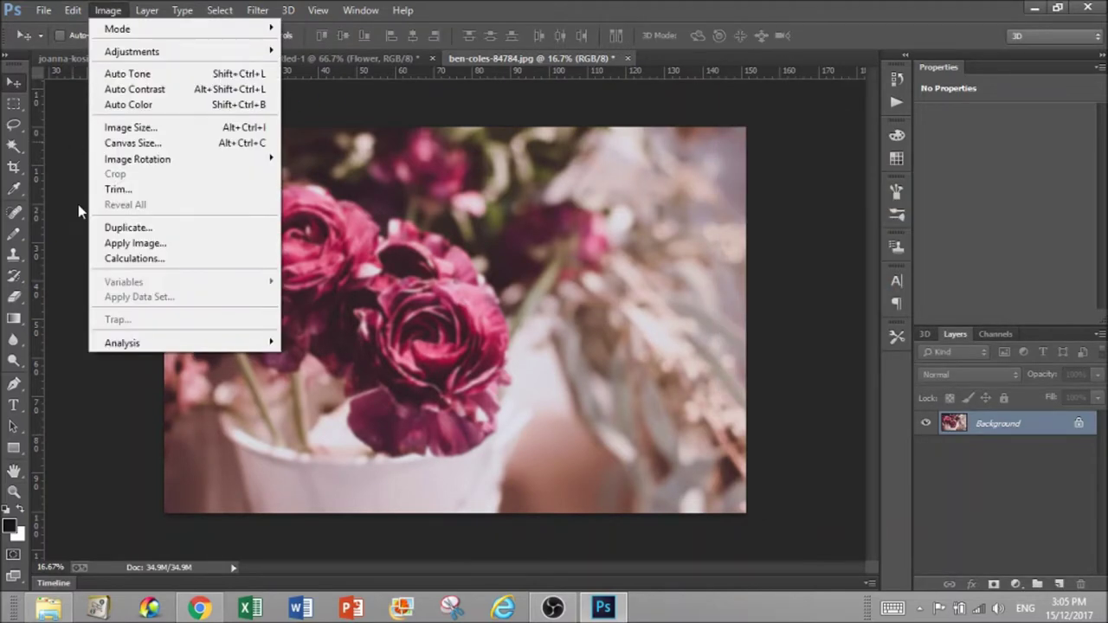
click(198, 135)
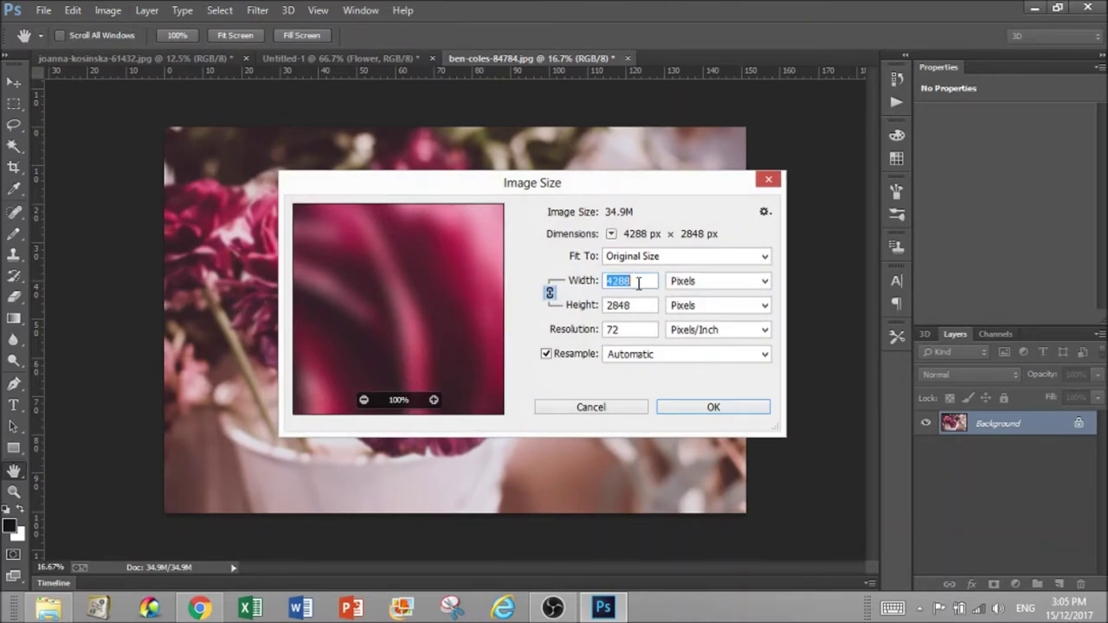
text(2000)
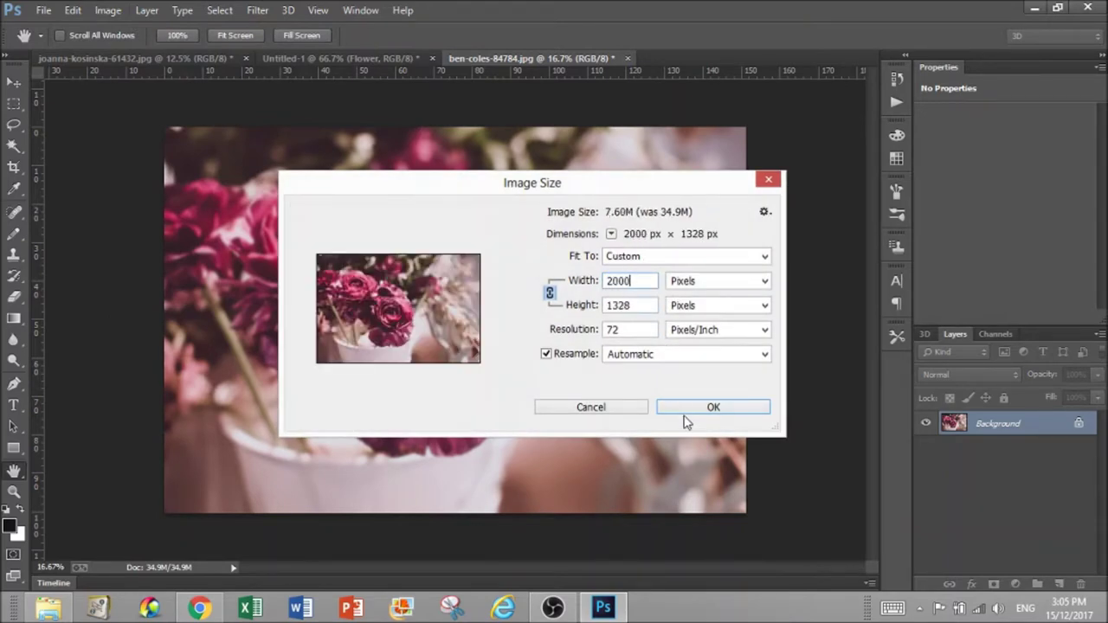
click(690, 411)
Export the photo for web as a JPEG to the Desktop under the name "product background"
click(44, 11)
click(110, 239)
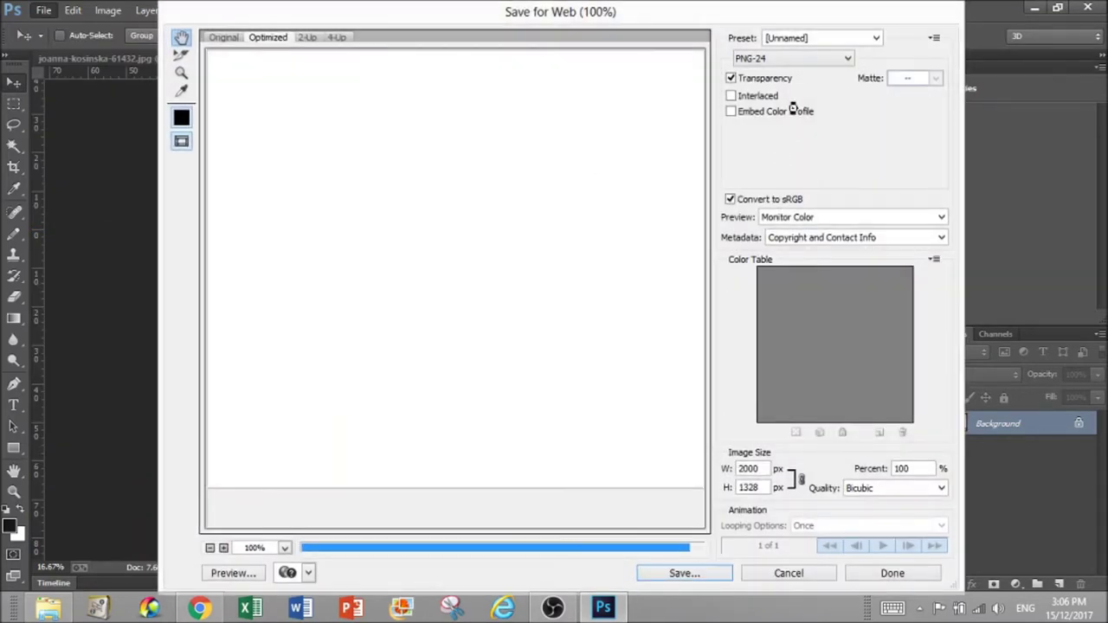
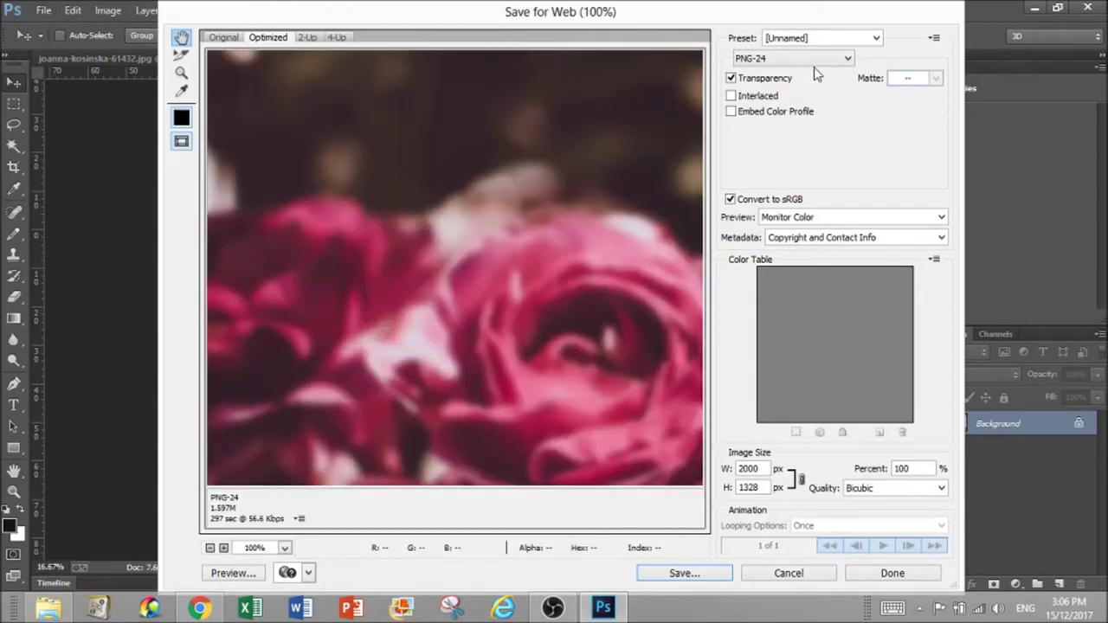
click(813, 59)
click(776, 83)
click(697, 575)
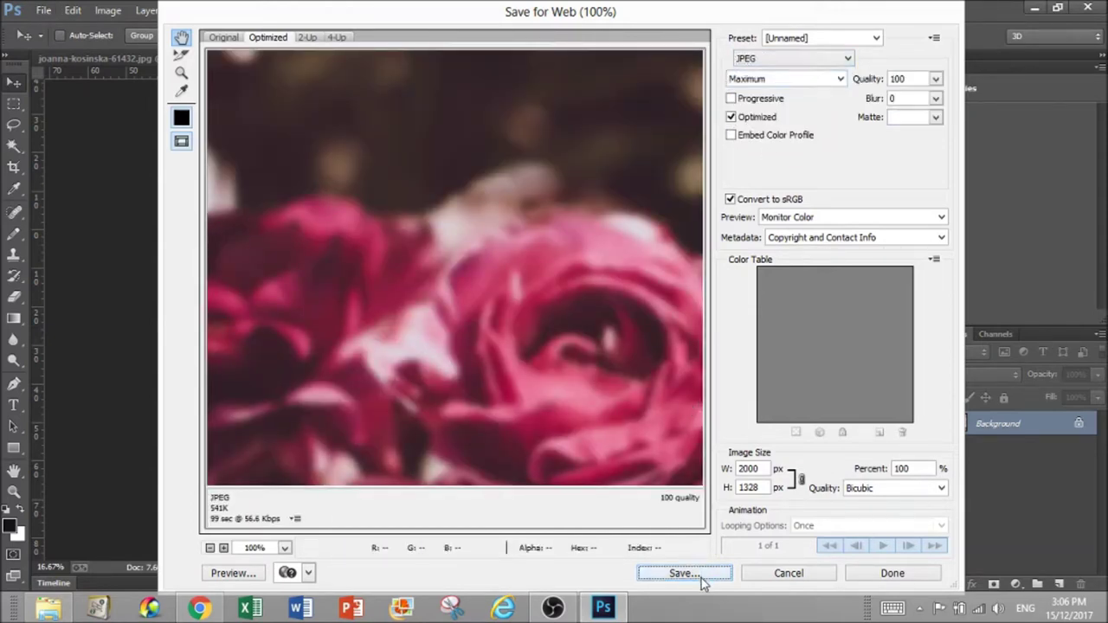
text(p)
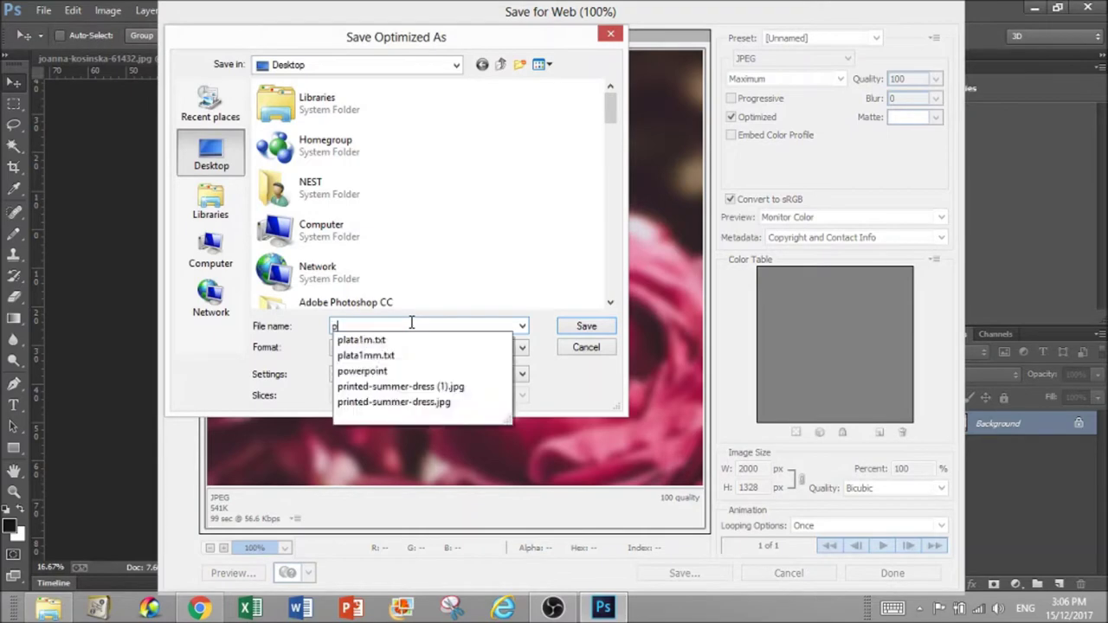
text(roduct backgrou)
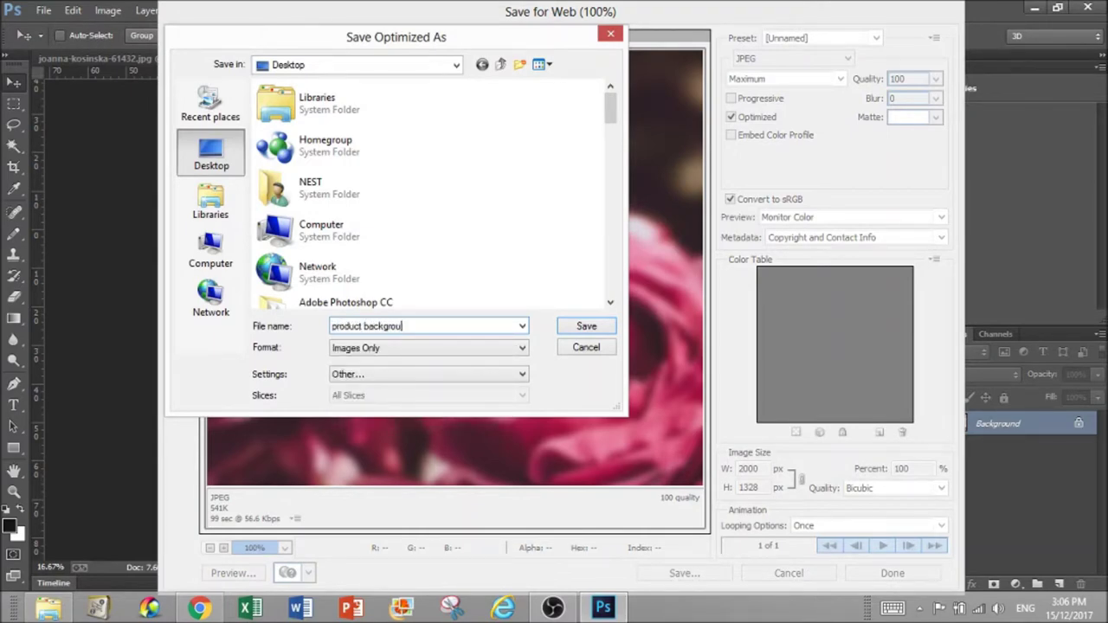
text(nd)
key(Return)
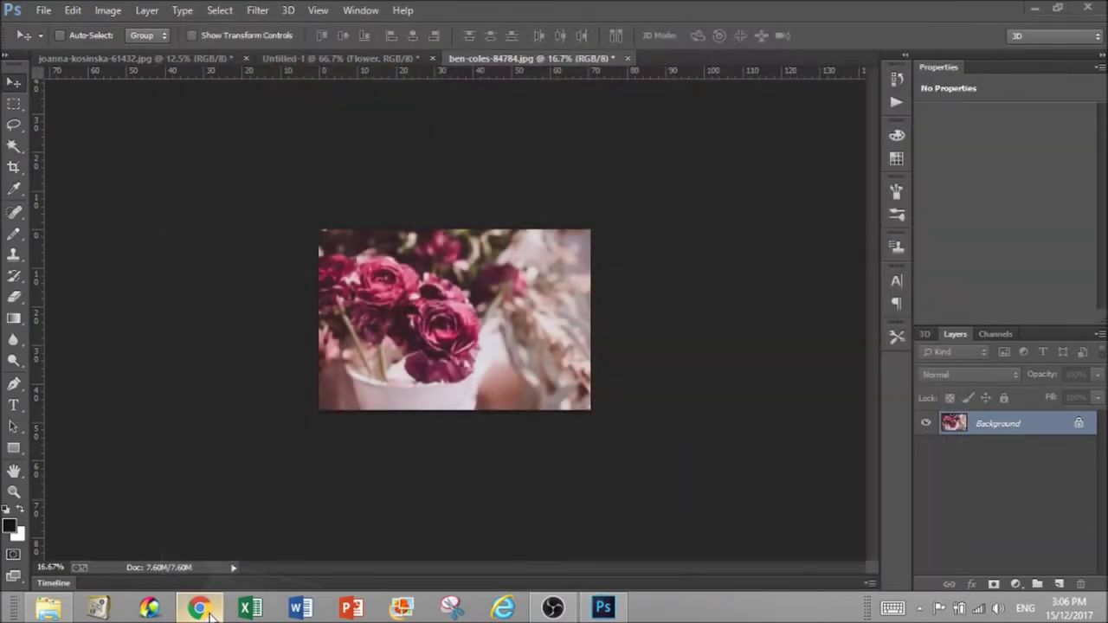
Switch back to Chrome and start a file upload for the product row's background image
click(208, 613)
scroll(649, 459, down, 3)
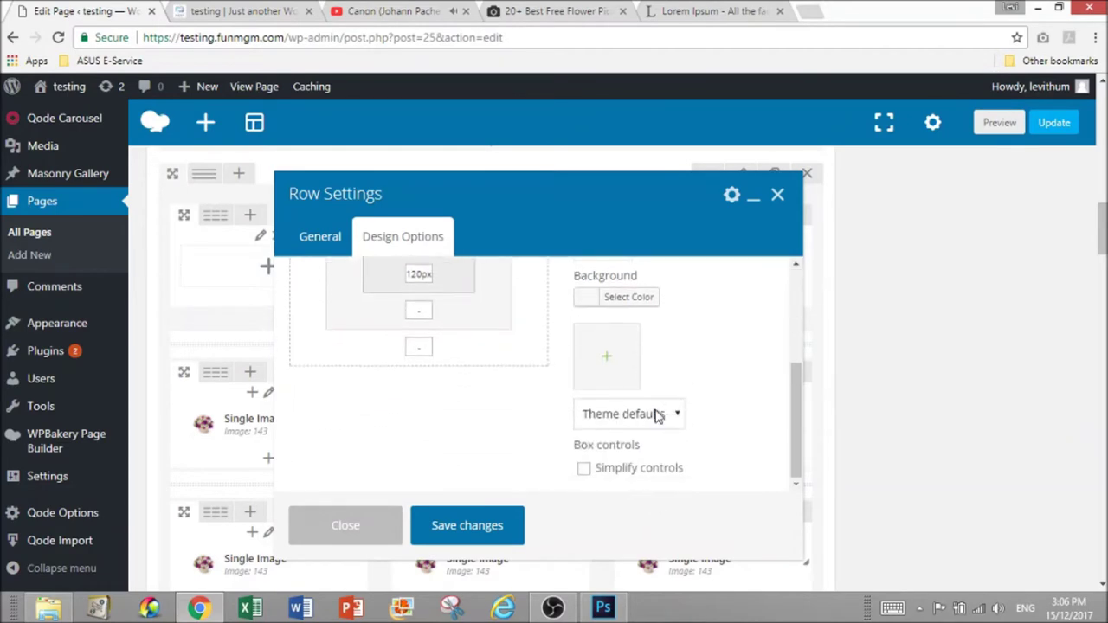
click(610, 363)
click(73, 156)
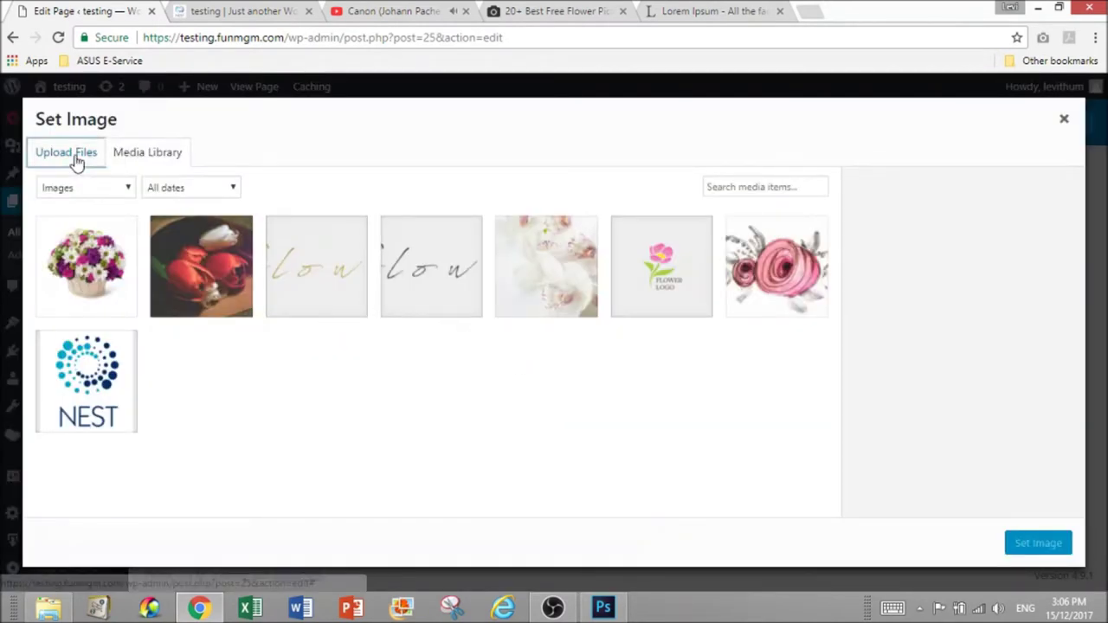
click(545, 347)
Upload the product-background JPEG from the Desktop and set it as the product row's background image
click(63, 113)
click(703, 346)
scroll(710, 357, down, 3)
key(p)
key(p)
key(p)
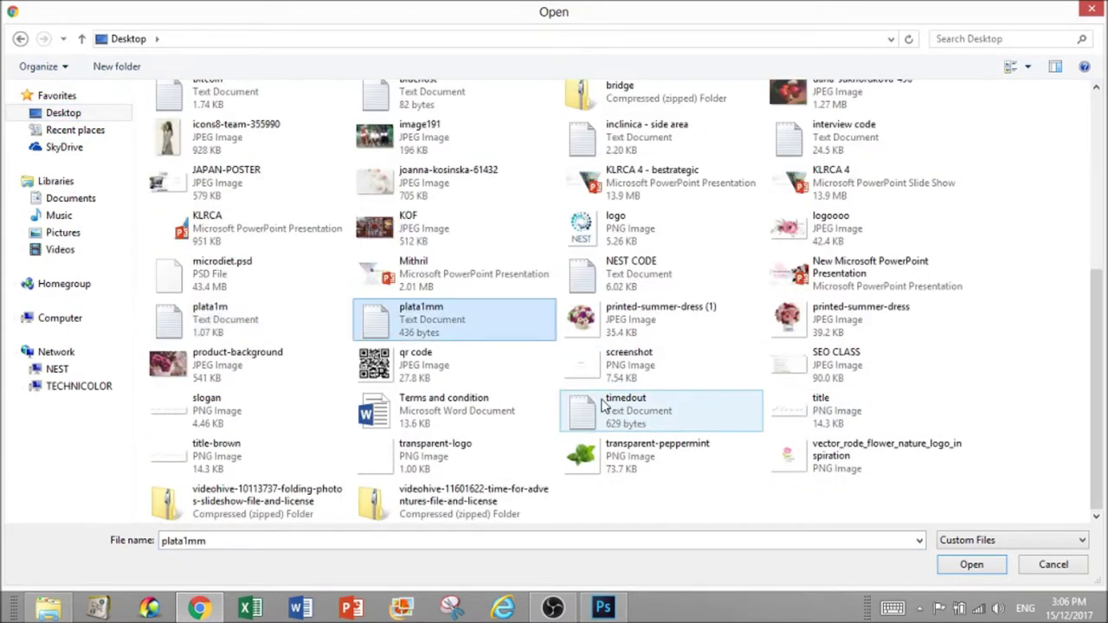
key(p)
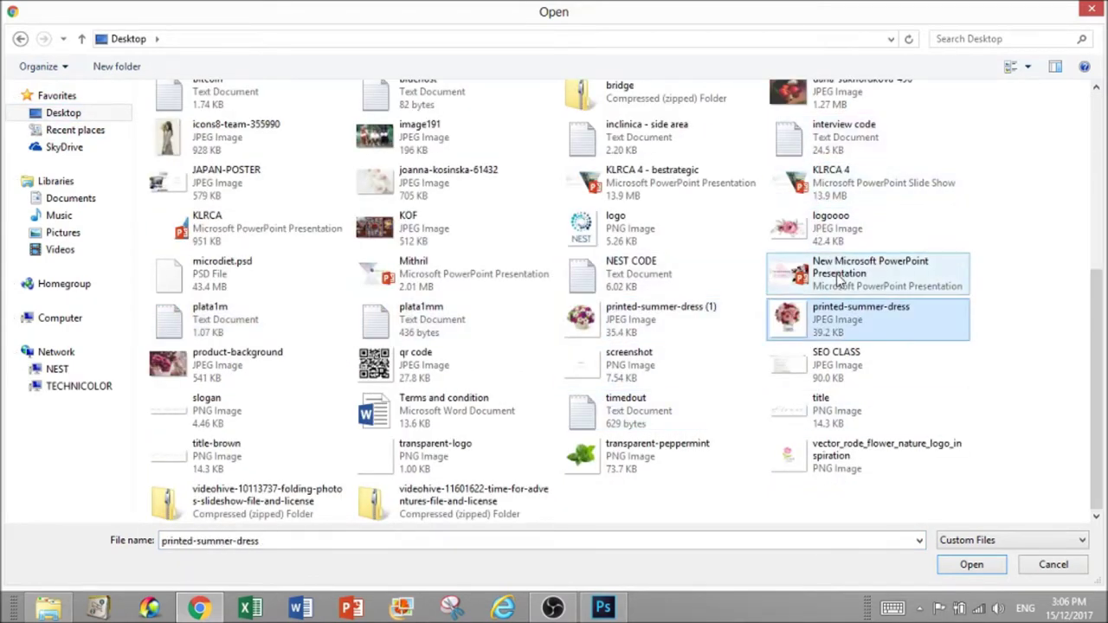
key(p)
double_click(294, 363)
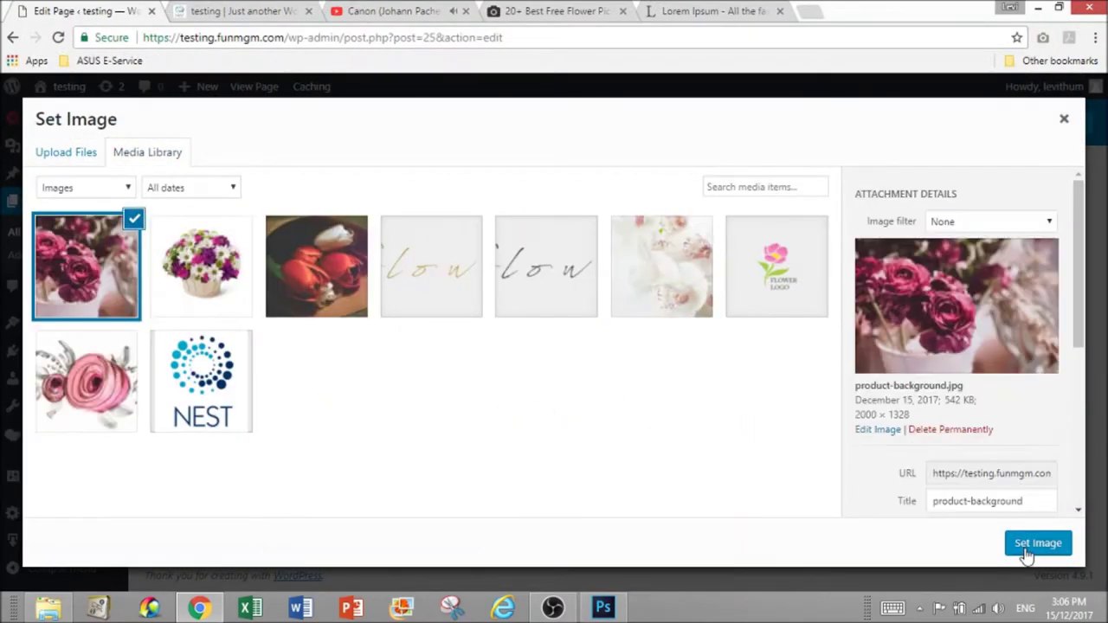
click(1027, 545)
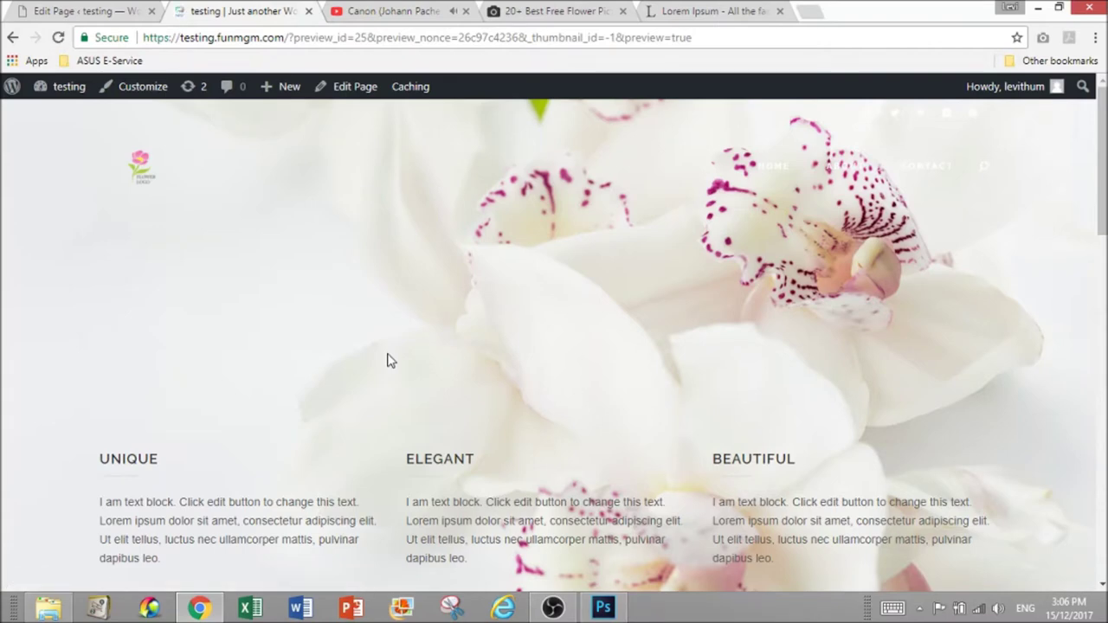
Examine the preview for how the blurred background looks behind the product listing heading and images and beside the flower story section
scroll(388, 360, down, 5)
scroll(387, 353, down, 5)
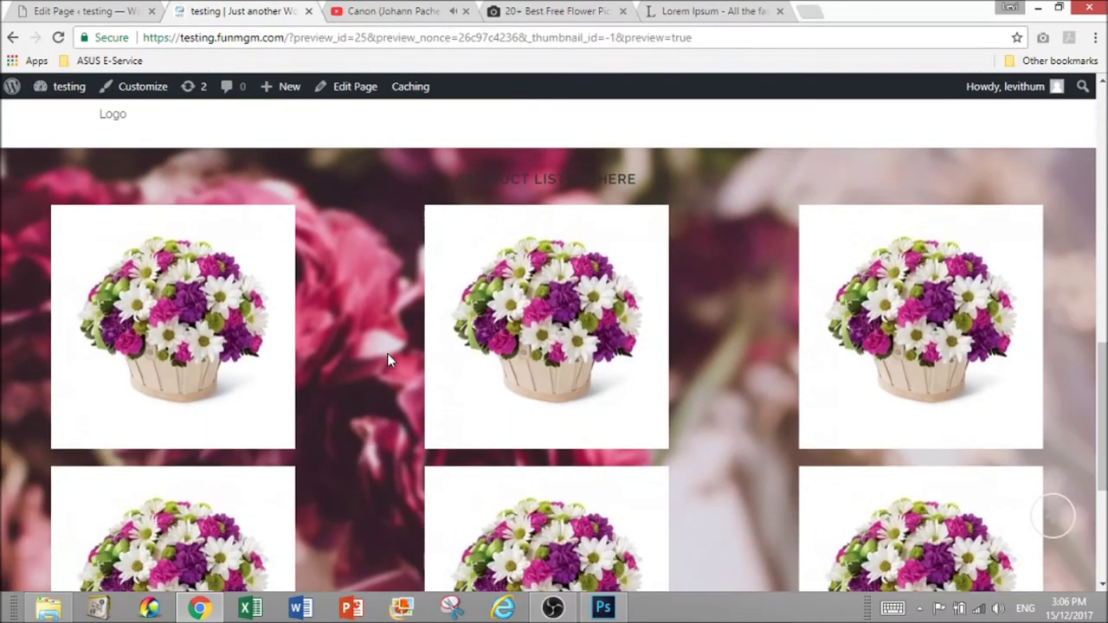
scroll(364, 427, up, 5)
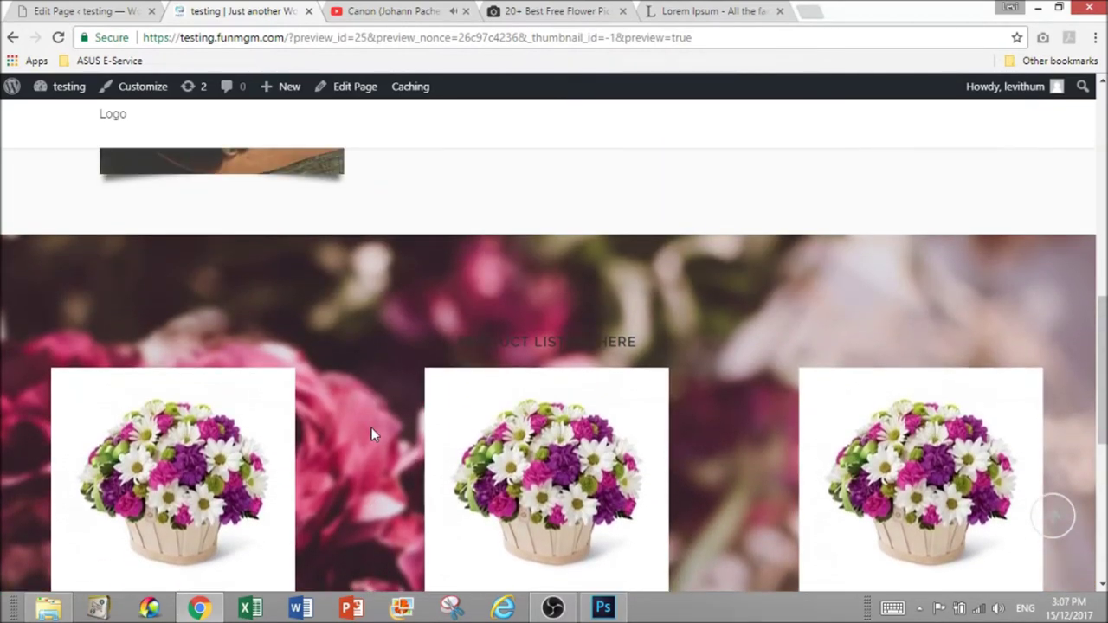
scroll(371, 428, down, 4)
scroll(372, 431, up, 5)
scroll(371, 435, up, 2)
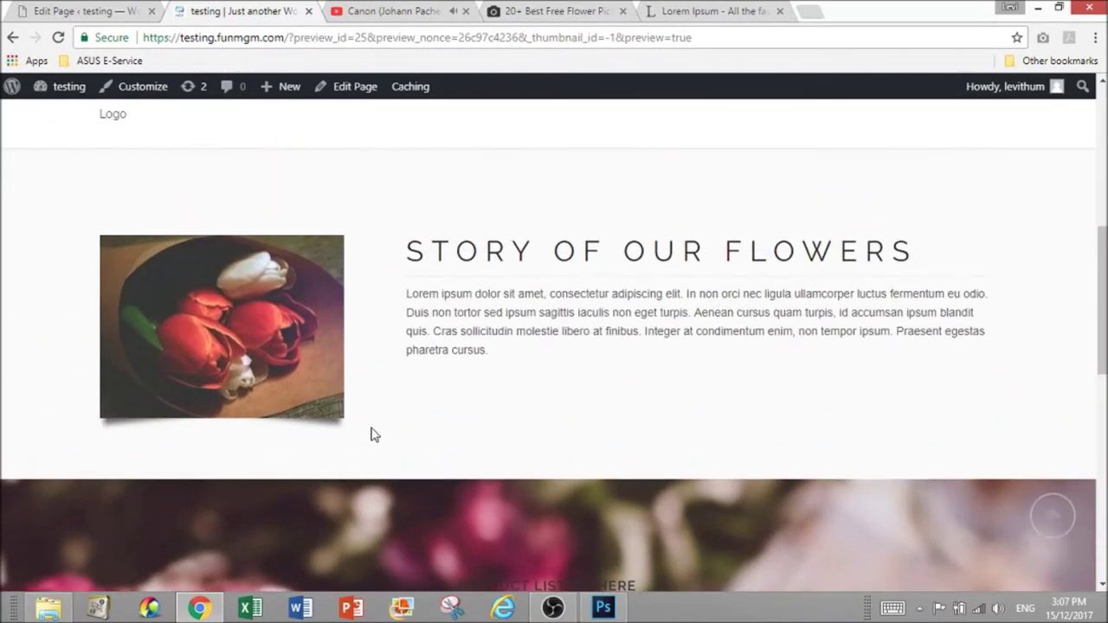
scroll(371, 434, down, 2)
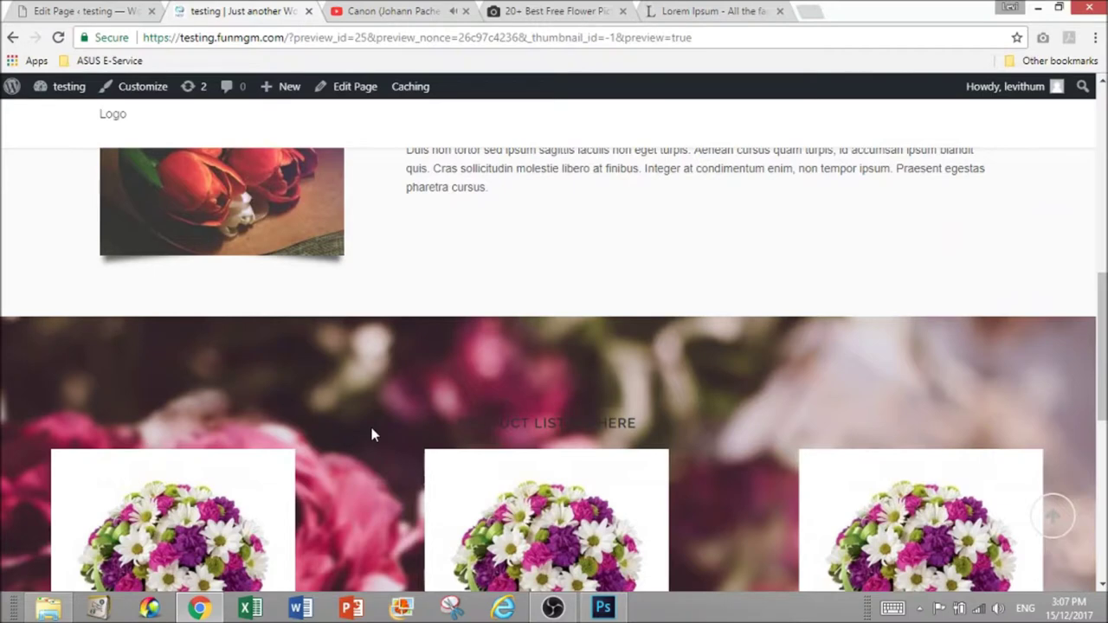
scroll(373, 433, down, 5)
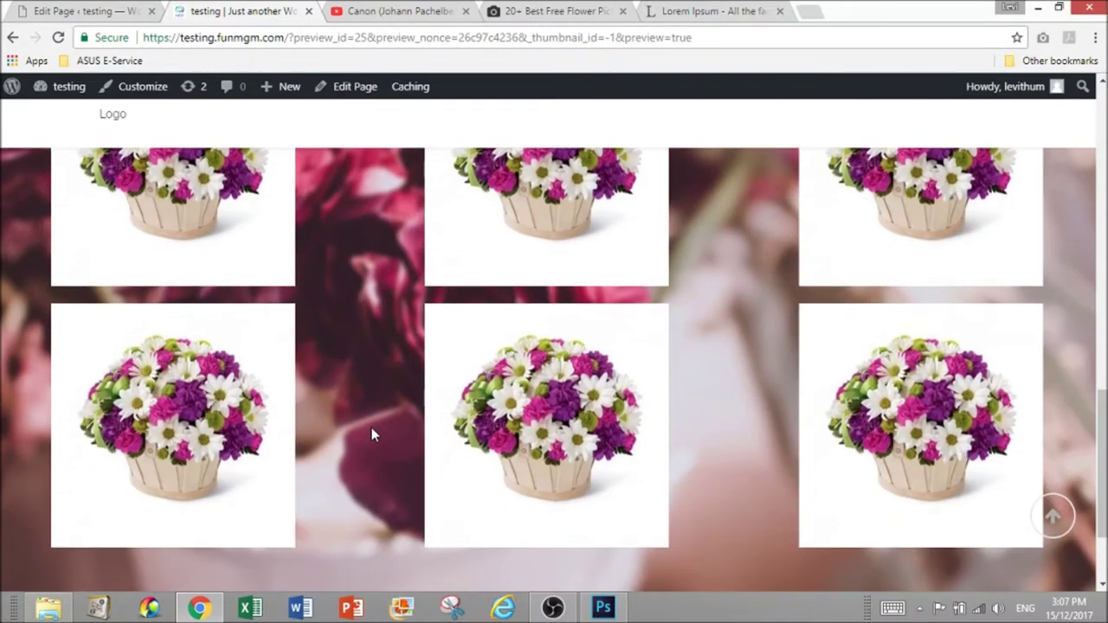
scroll(373, 434, up, 5)
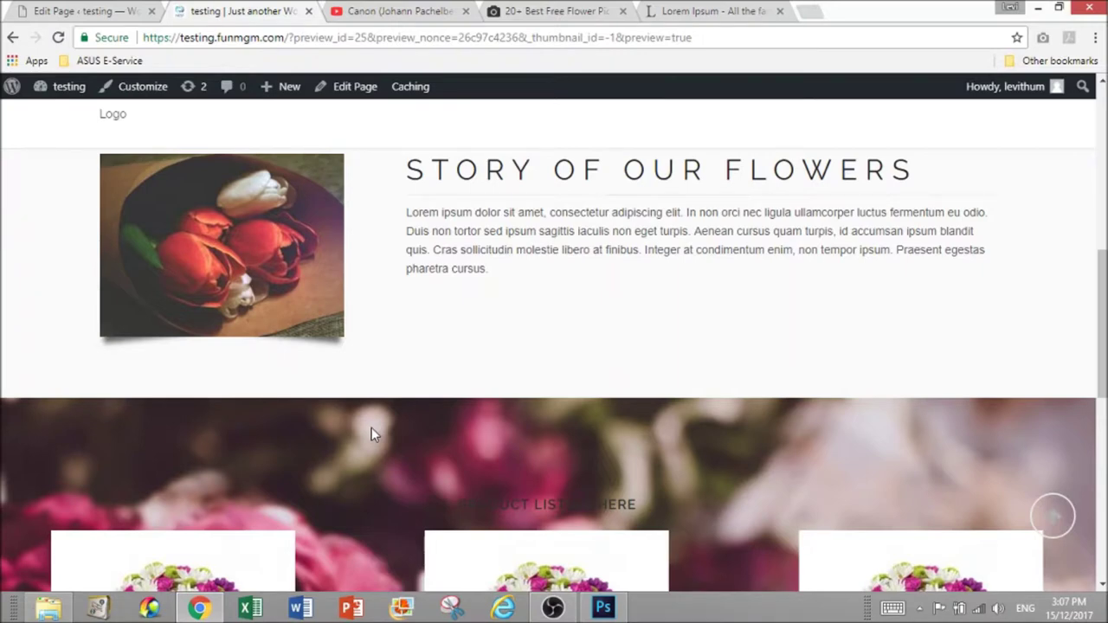
scroll(372, 429, up, 2)
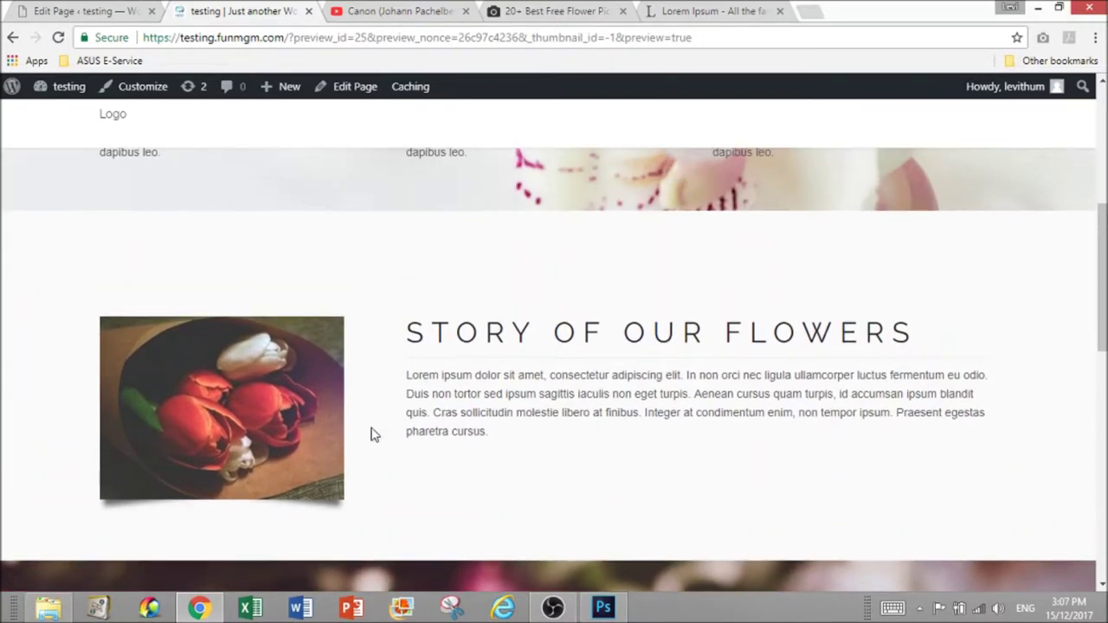
Switch to the YouTube page and play the "Listen closely to sea" piano cover from the suggested videos
scroll(374, 435, down, 3)
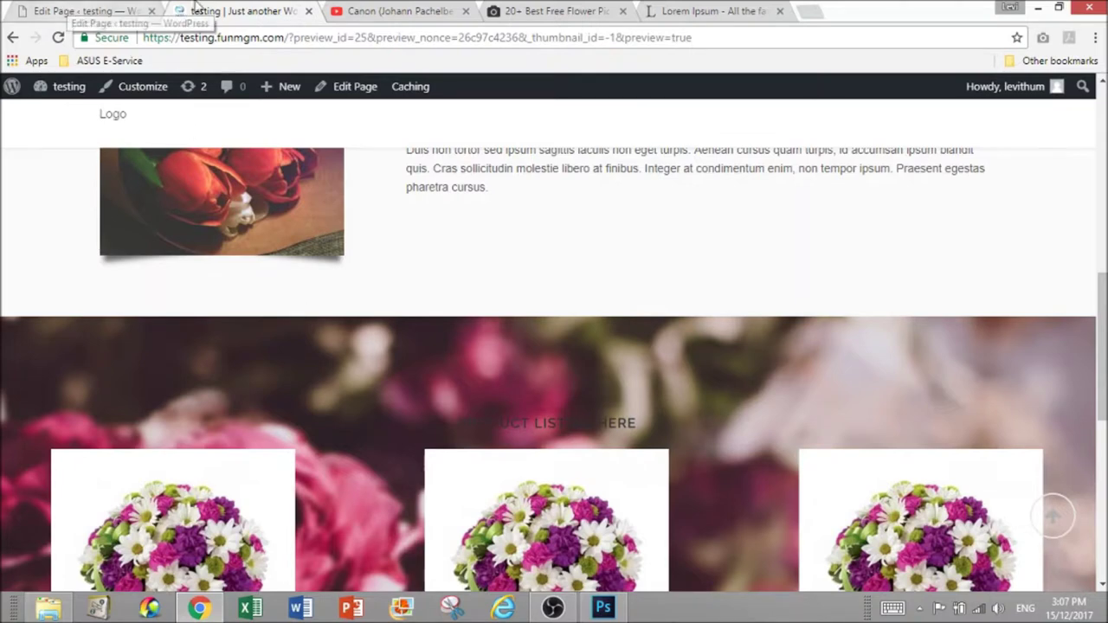
click(400, 12)
scroll(967, 394, down, 2)
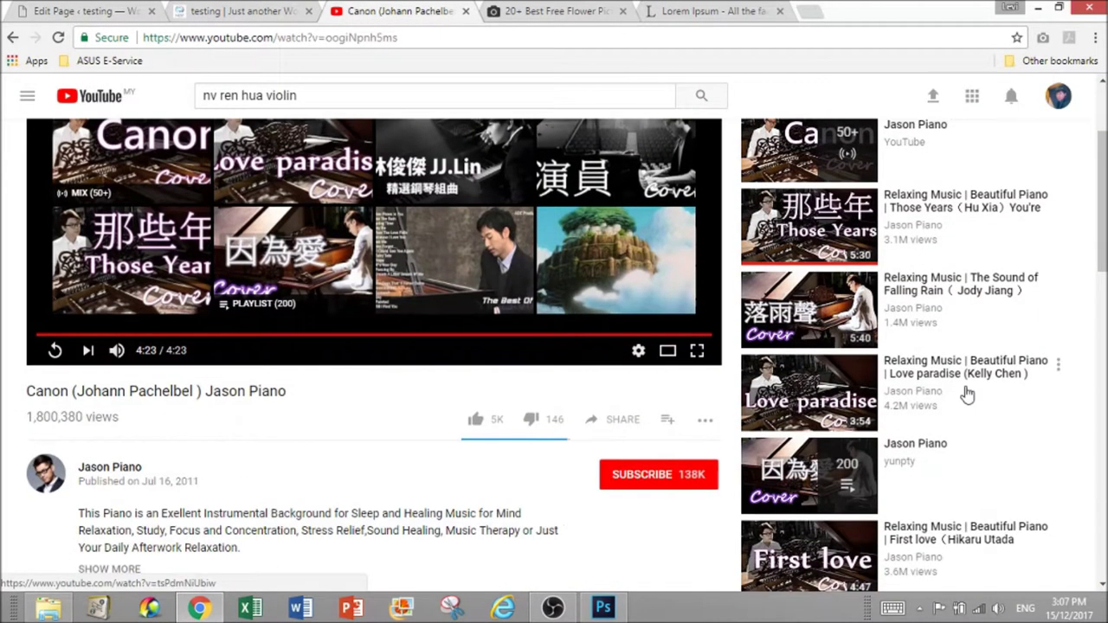
scroll(968, 394, down, 3)
scroll(968, 394, down, 2)
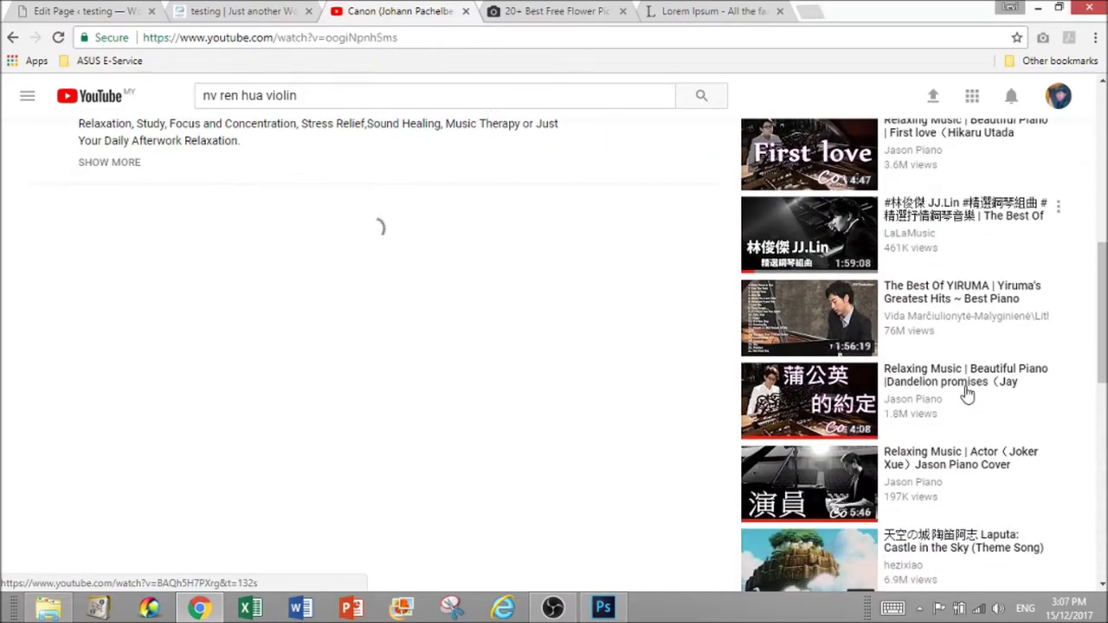
scroll(967, 394, down, 4)
scroll(967, 394, down, 5)
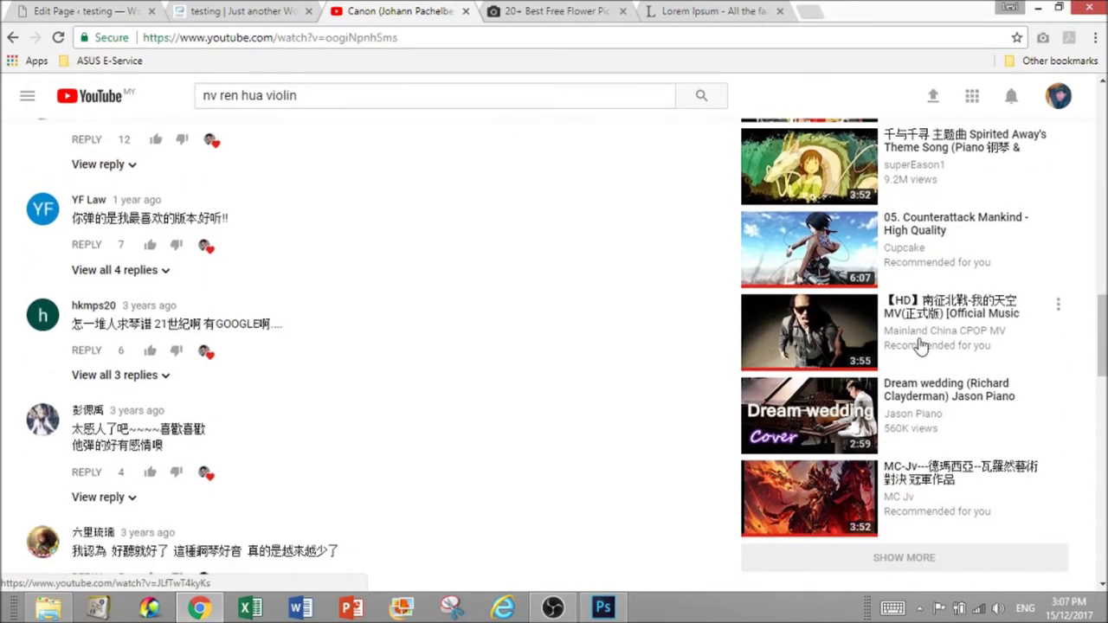
scroll(920, 345, up, 7)
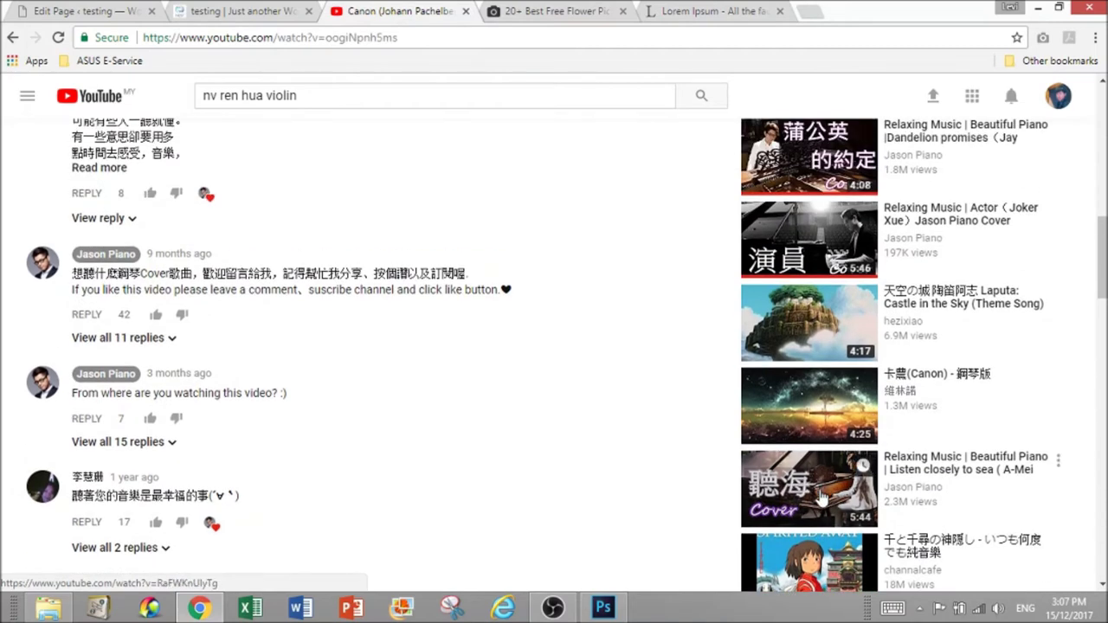
click(821, 498)
Return to the page editor and delete the first row of three single images under the PRODUCT LISTING HERE heading
click(121, 9)
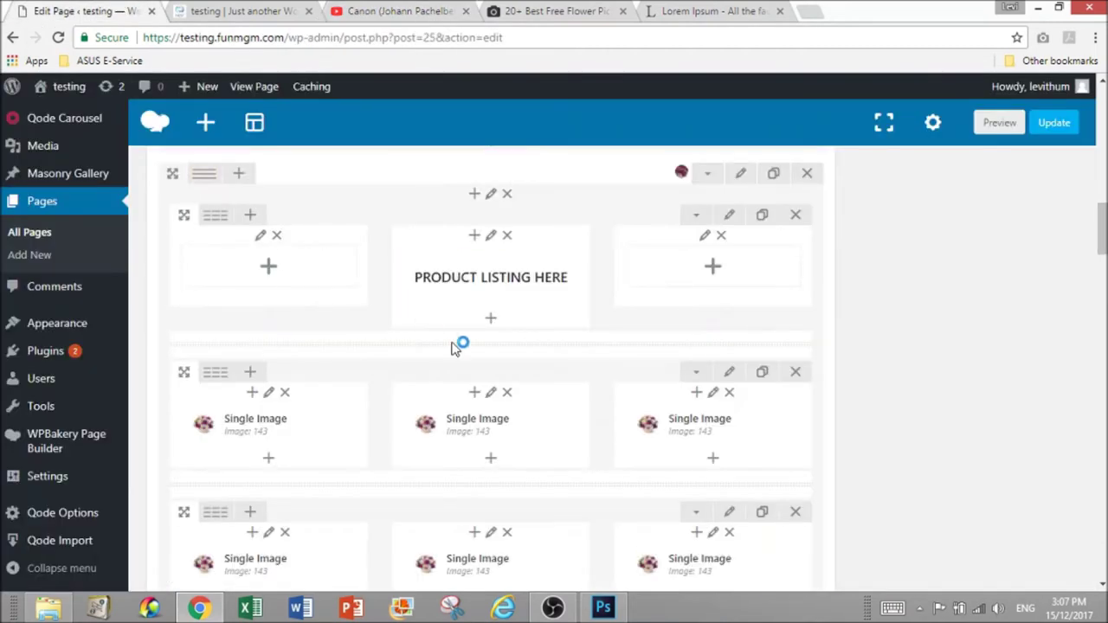
scroll(519, 366, down, 2)
scroll(658, 364, up, 1)
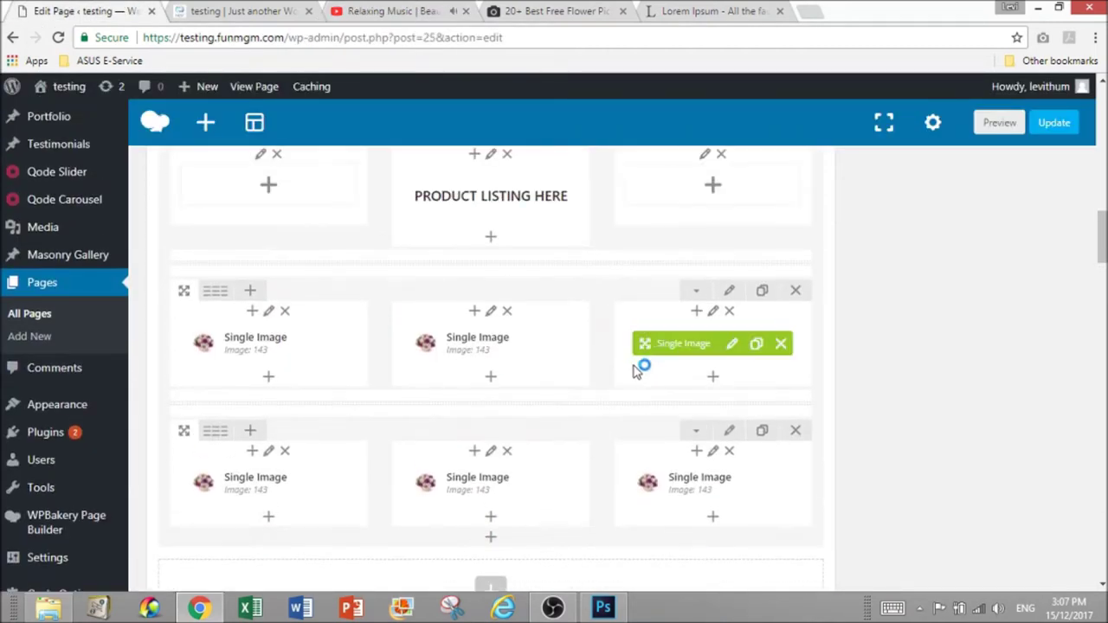
scroll(601, 389, up, 1)
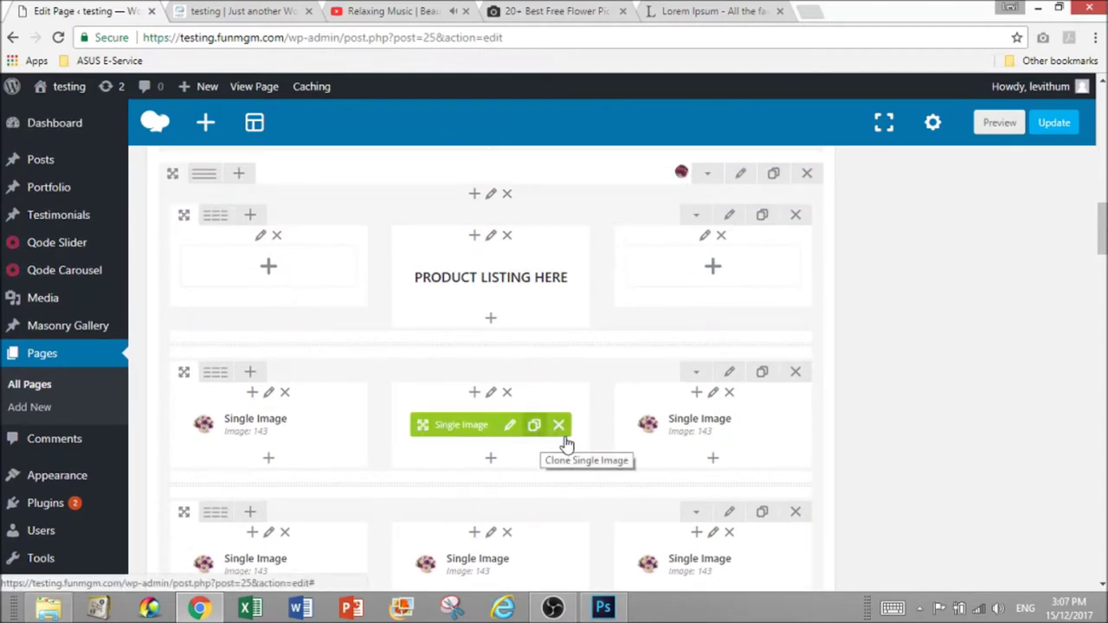
click(559, 425)
scroll(563, 444, down, 1)
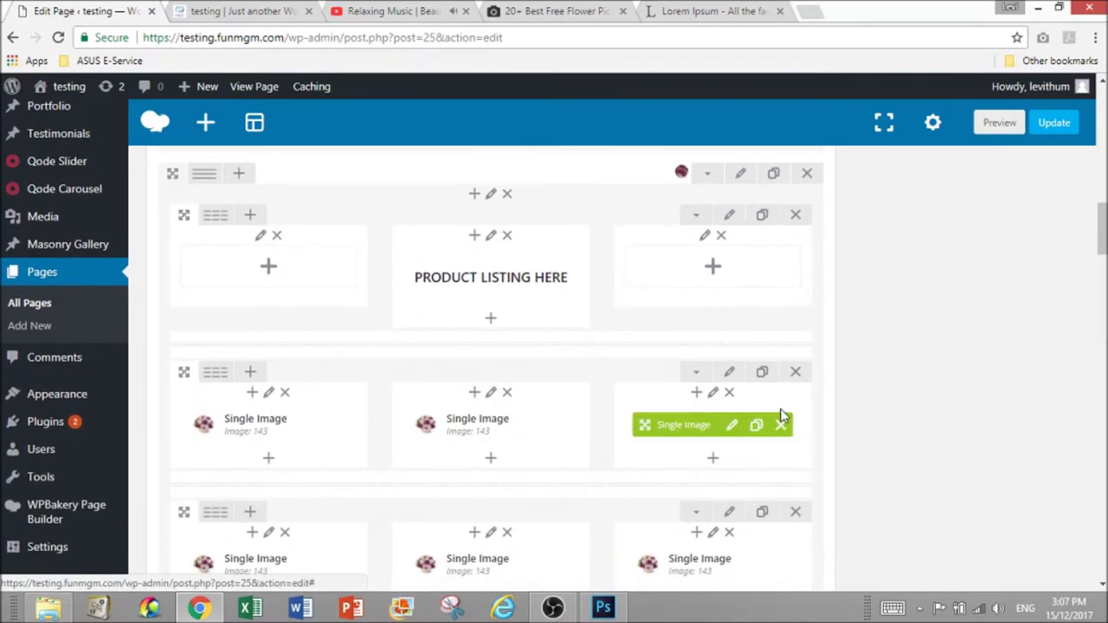
click(798, 374)
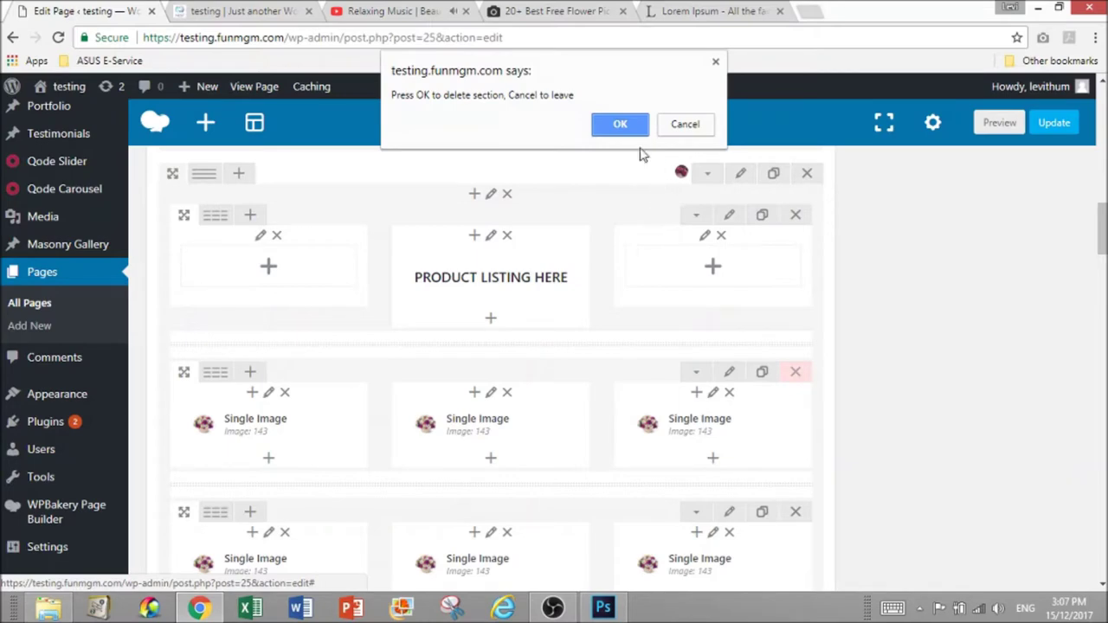
click(610, 125)
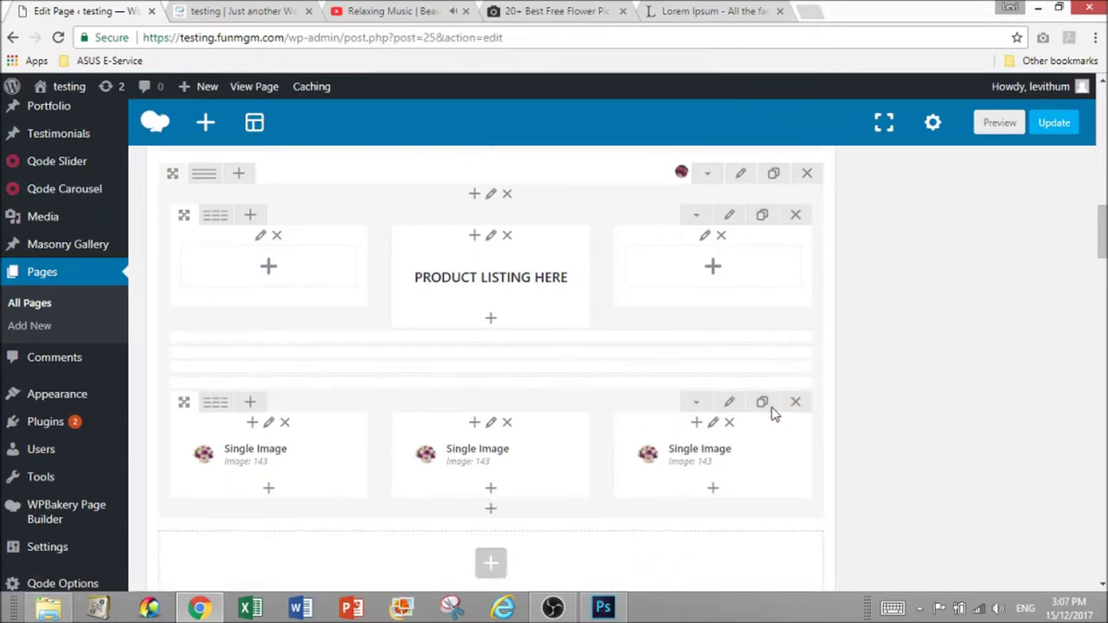
Delete the remaining row of three single images and the lower separator in the product listing row
key(ctrl+3)
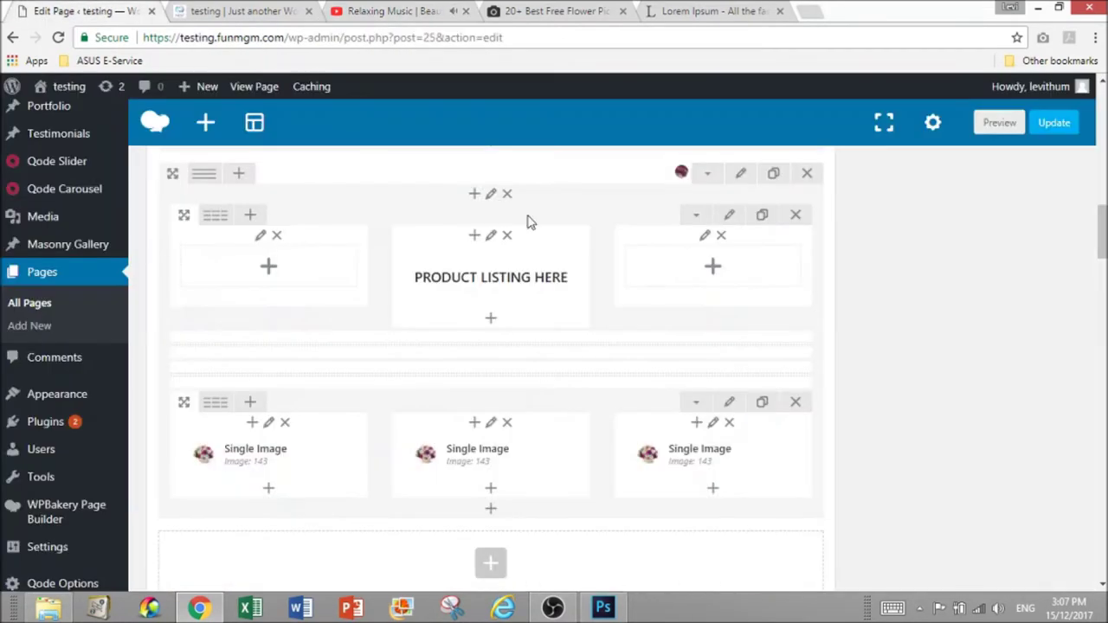
key(ctrl+1)
click(795, 402)
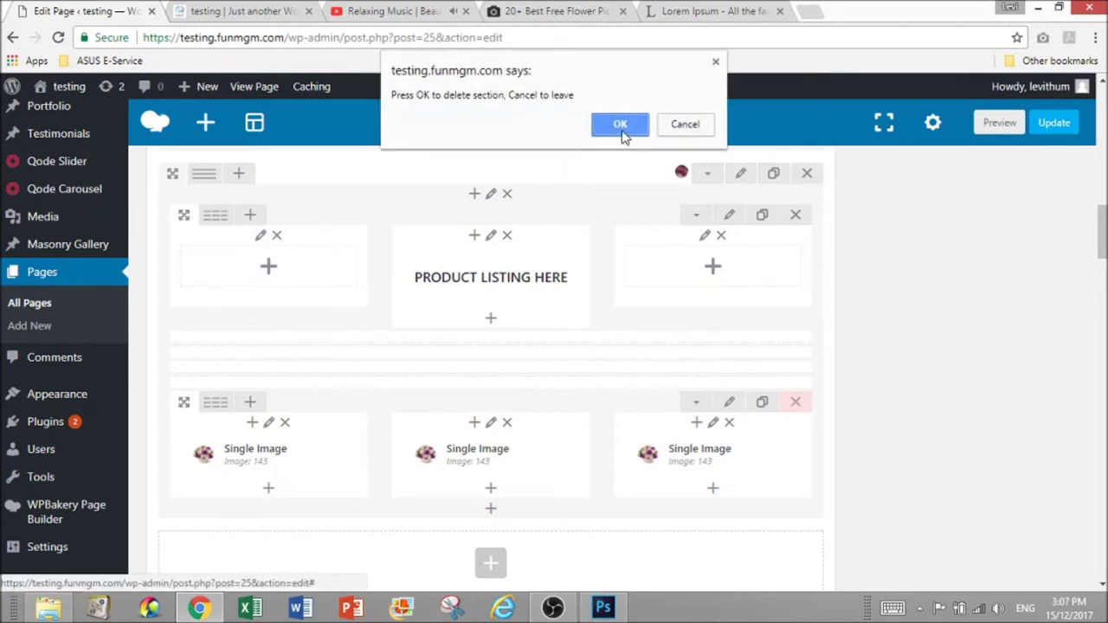
click(620, 126)
click(552, 374)
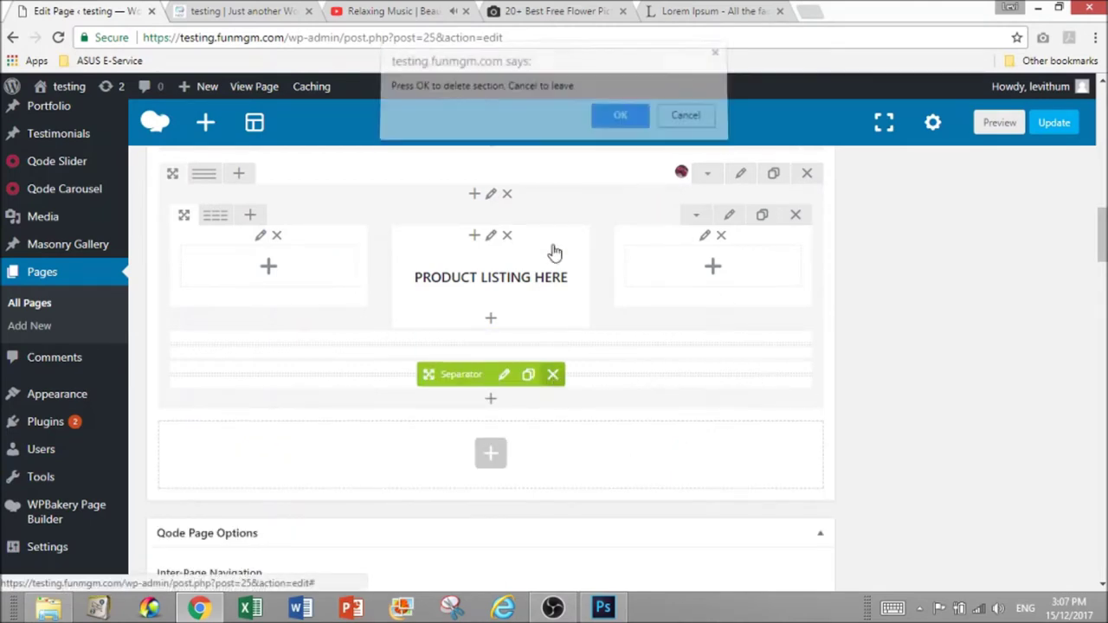
click(617, 126)
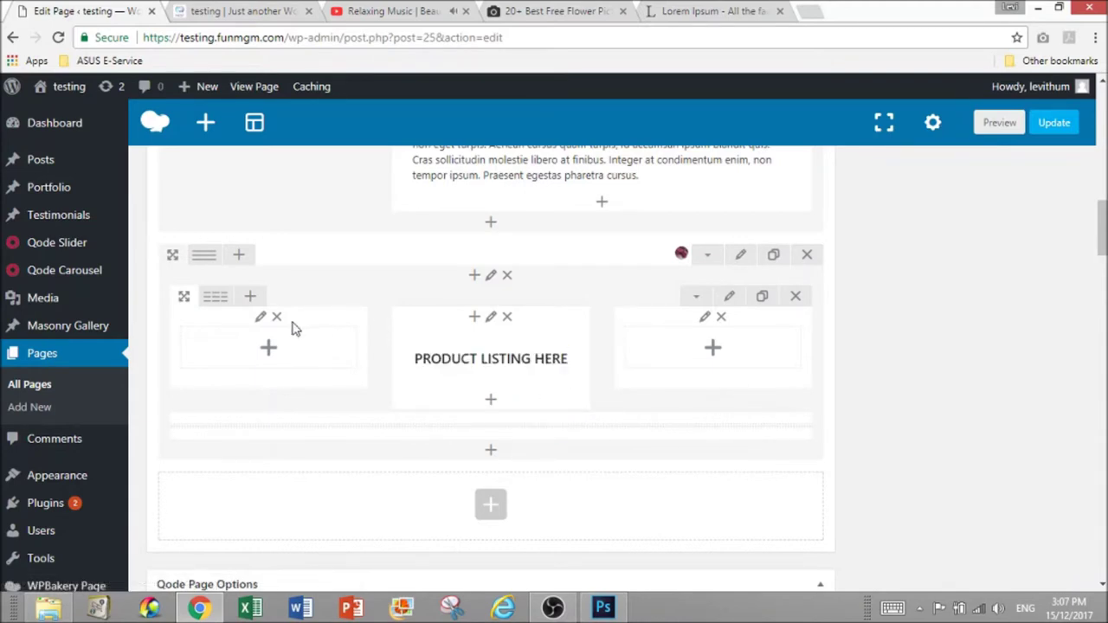
Delete the inner row with the PRODUCT LISTING HERE heading and the last separator, leaving the background row empty
click(796, 297)
click(614, 123)
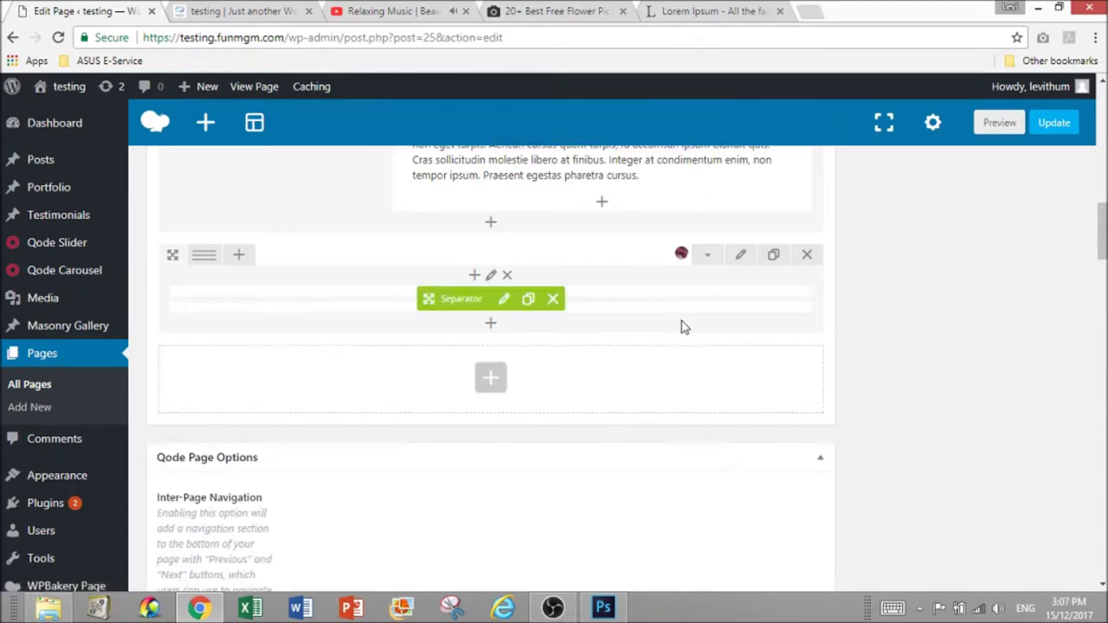
click(552, 301)
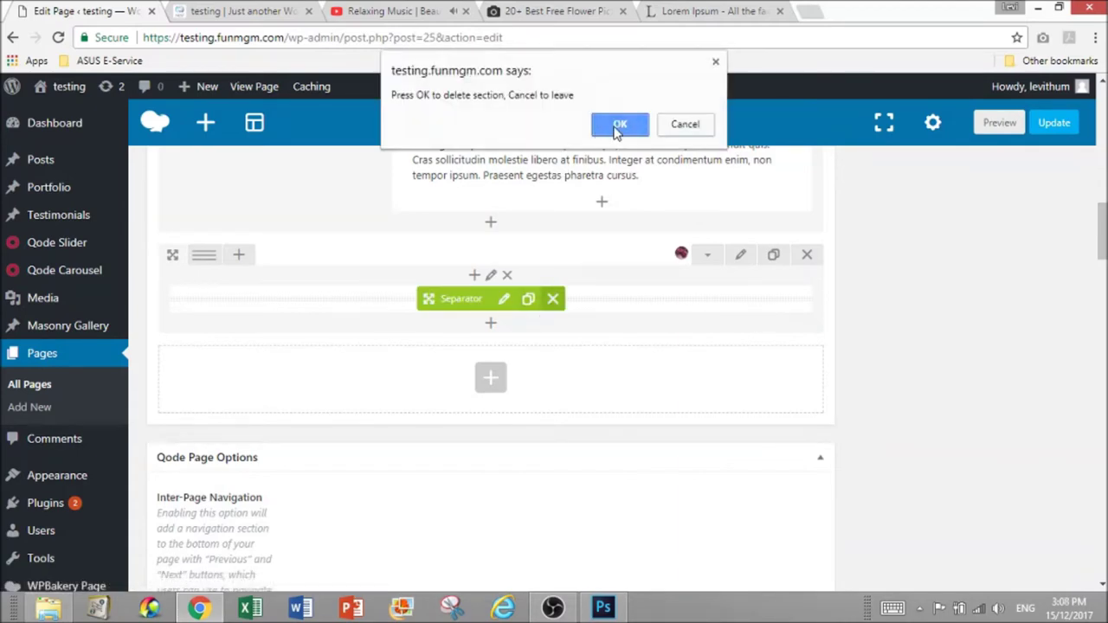
click(620, 125)
Add a text block to the emptied background row and replace its placeholder text with "Our craft"
click(495, 313)
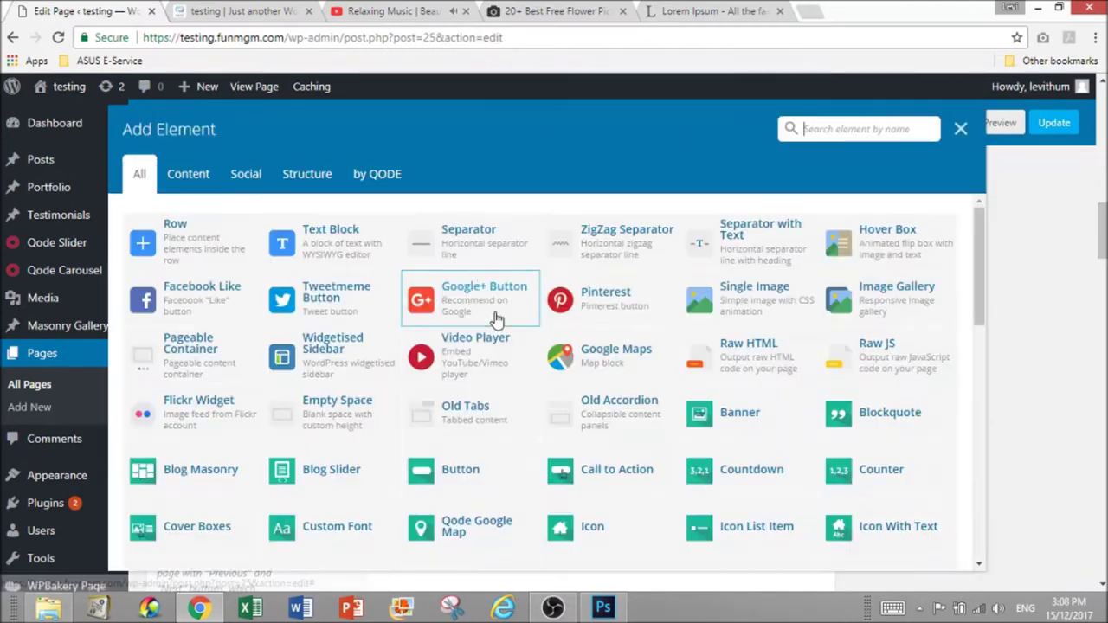
click(355, 245)
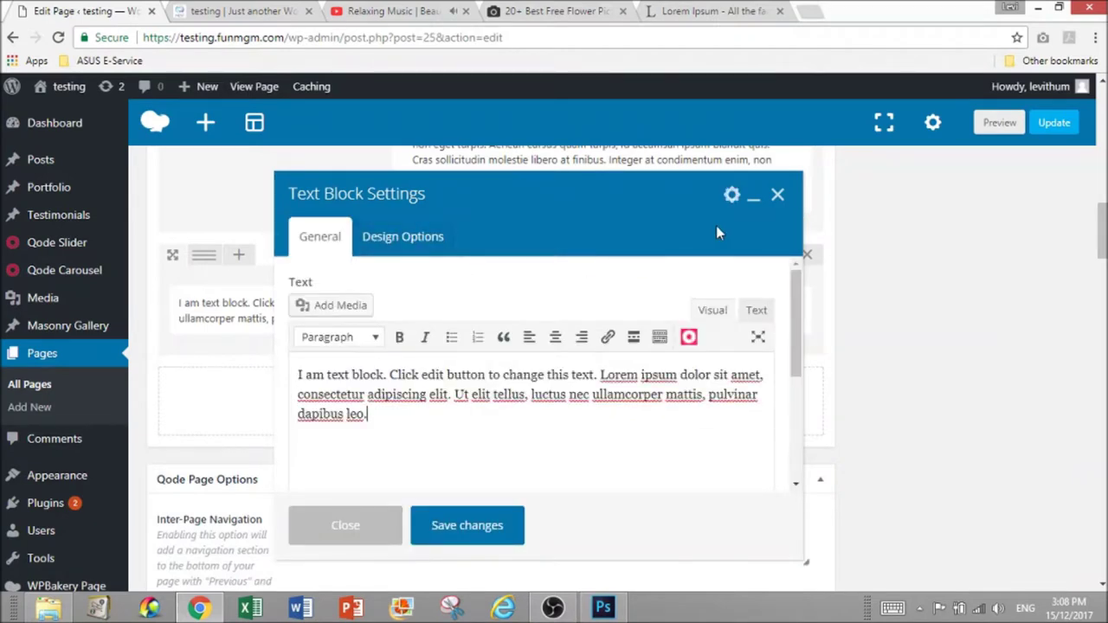
drag(437, 425, 288, 362)
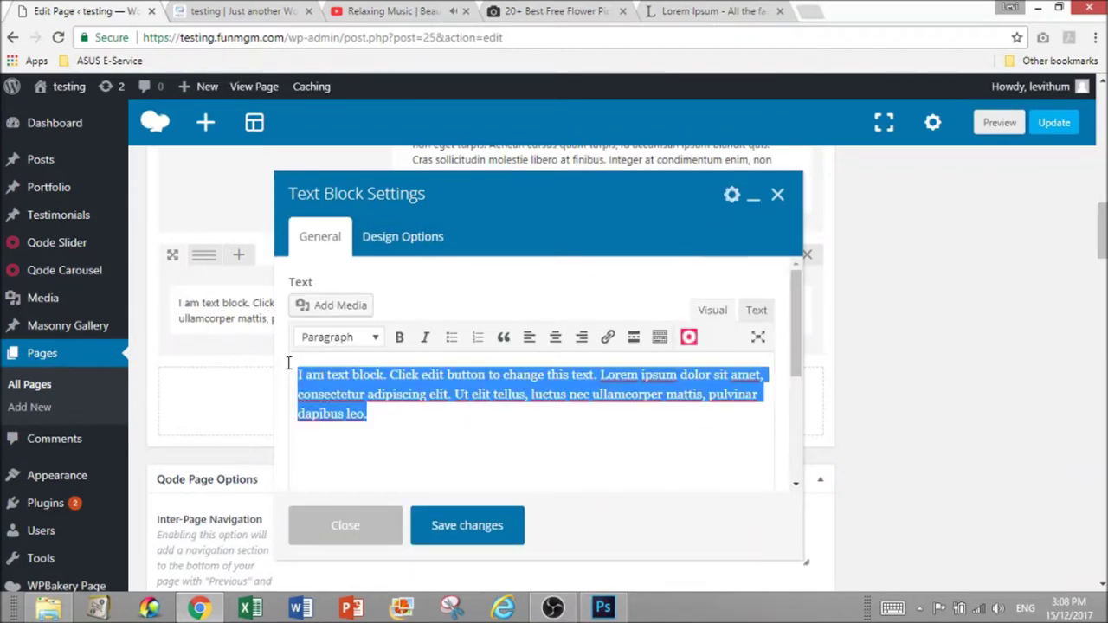
text(Our craft)
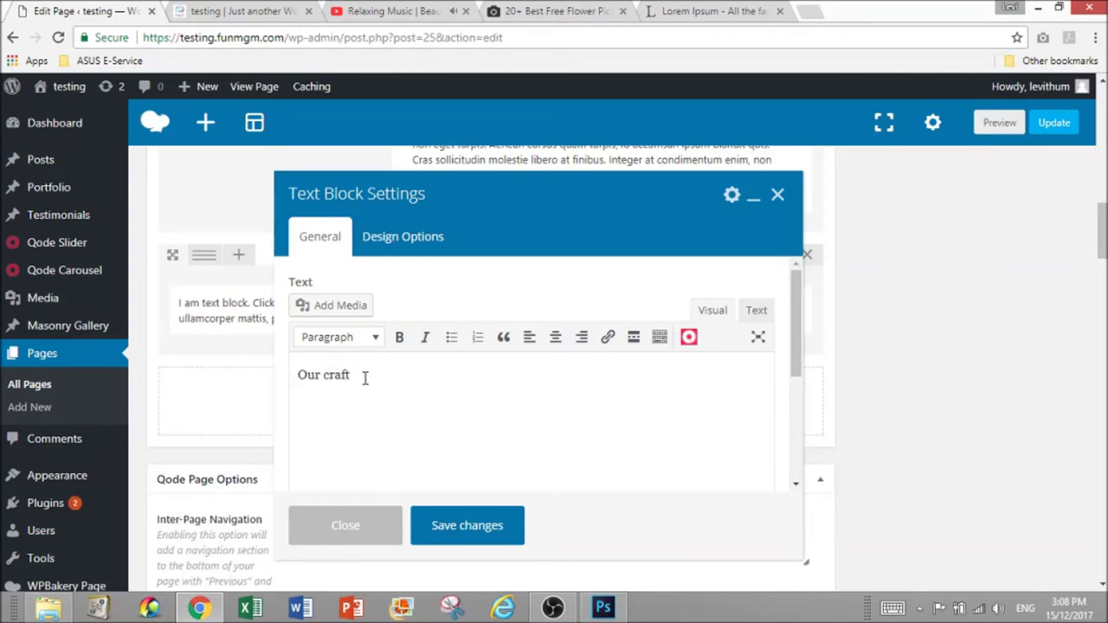
Center the "Our craft" text, format it as Heading 3 and save the text block
drag(364, 378, 223, 393)
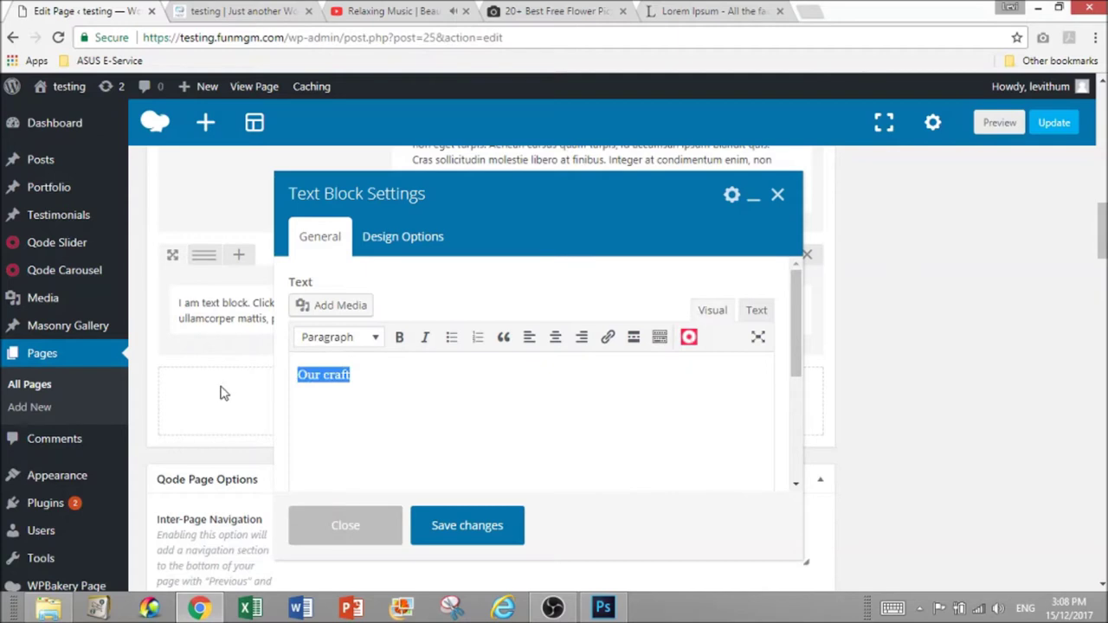
click(555, 337)
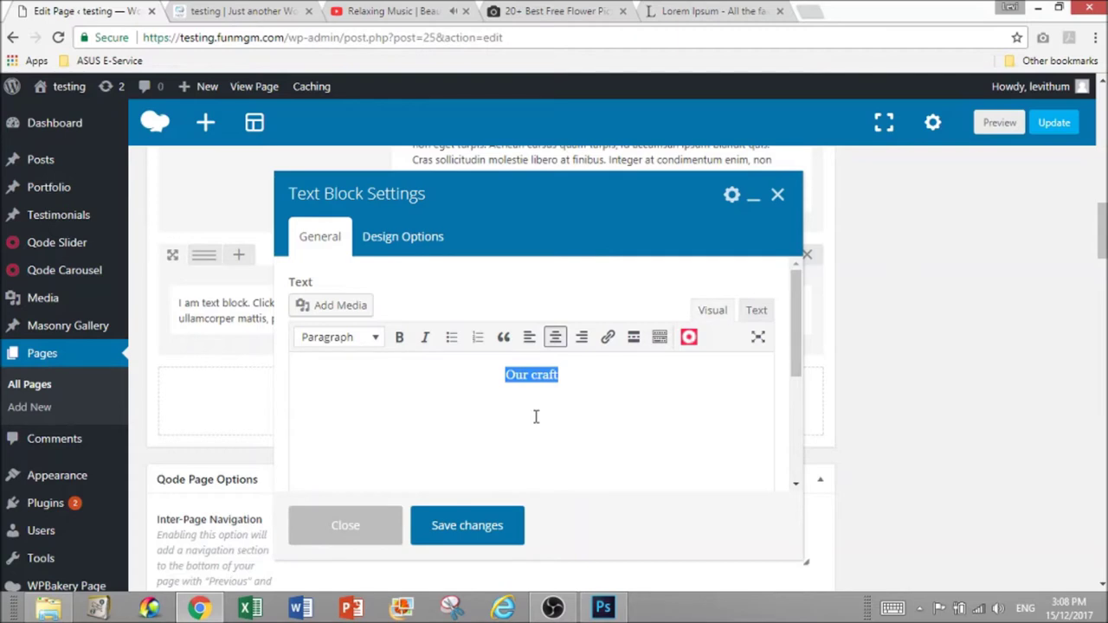
click(375, 339)
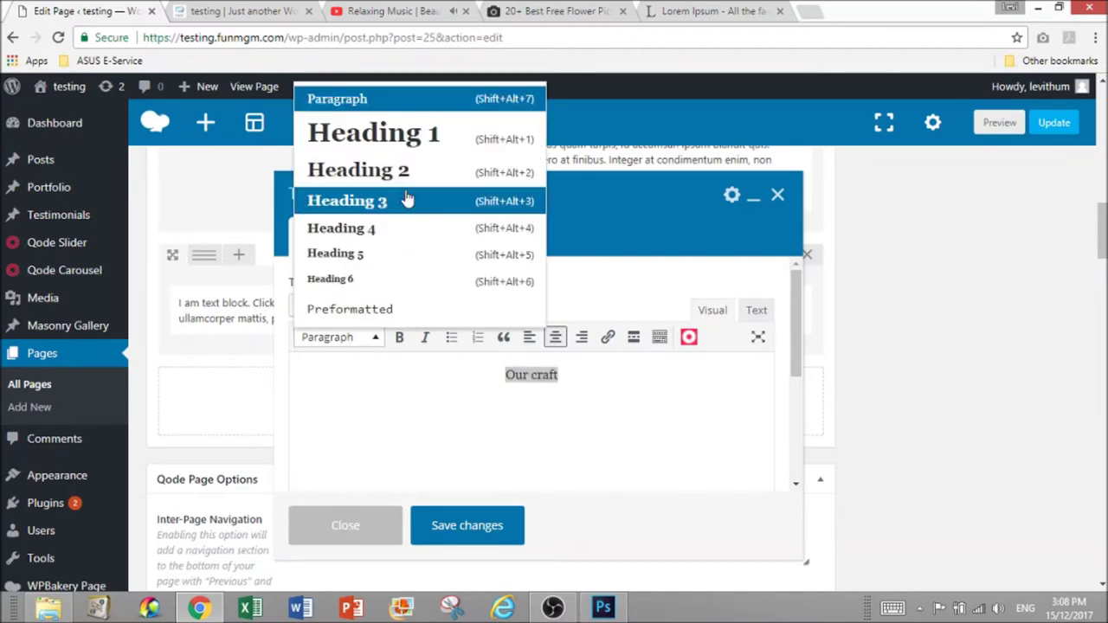
click(409, 200)
click(374, 337)
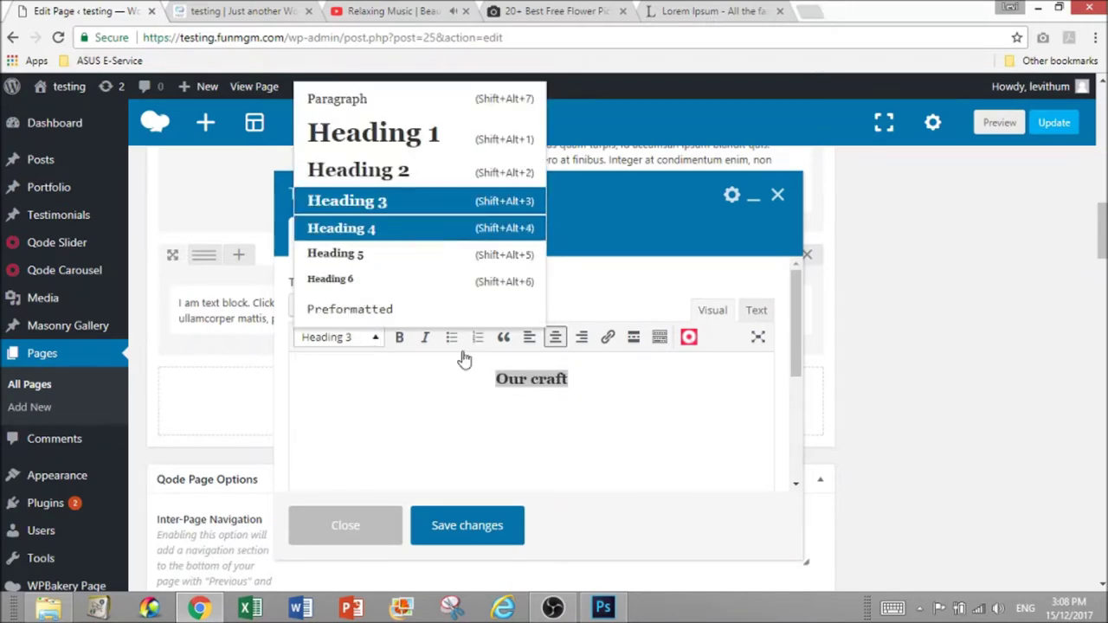
click(468, 526)
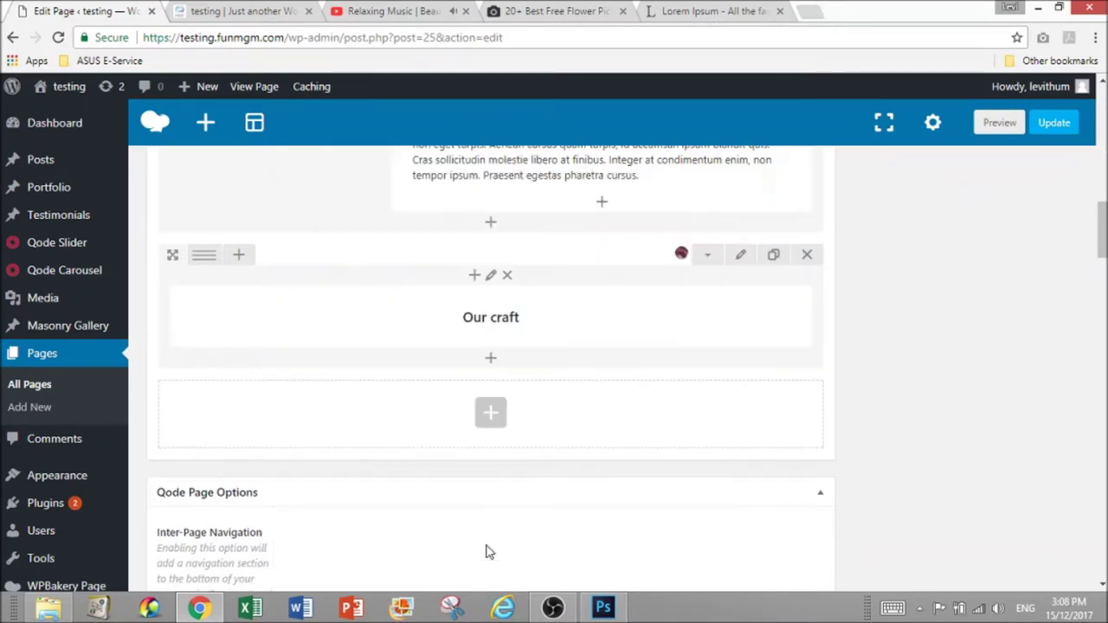
Add a separator of type Transparent below the "Our craft" heading and save it
click(490, 362)
click(455, 232)
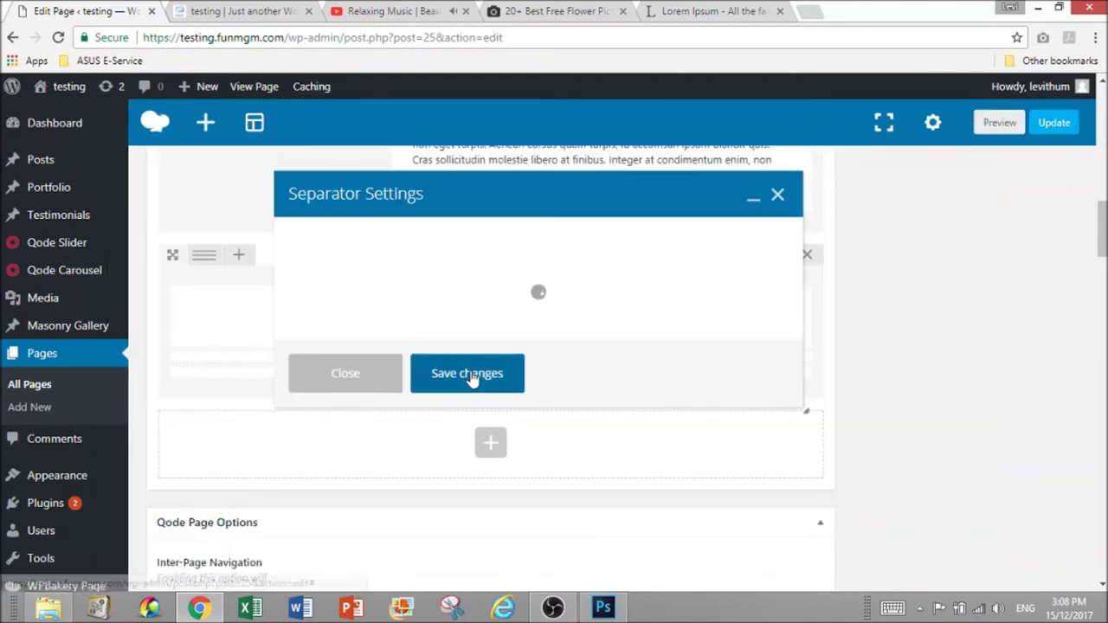
scroll(417, 365, down, 2)
click(366, 378)
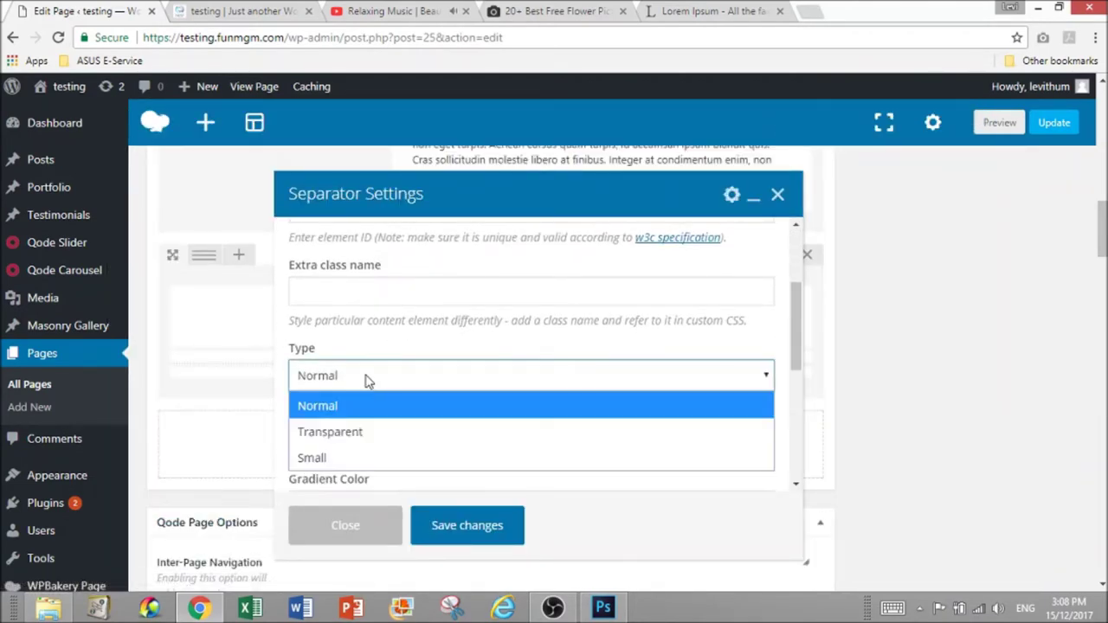
click(366, 430)
click(443, 457)
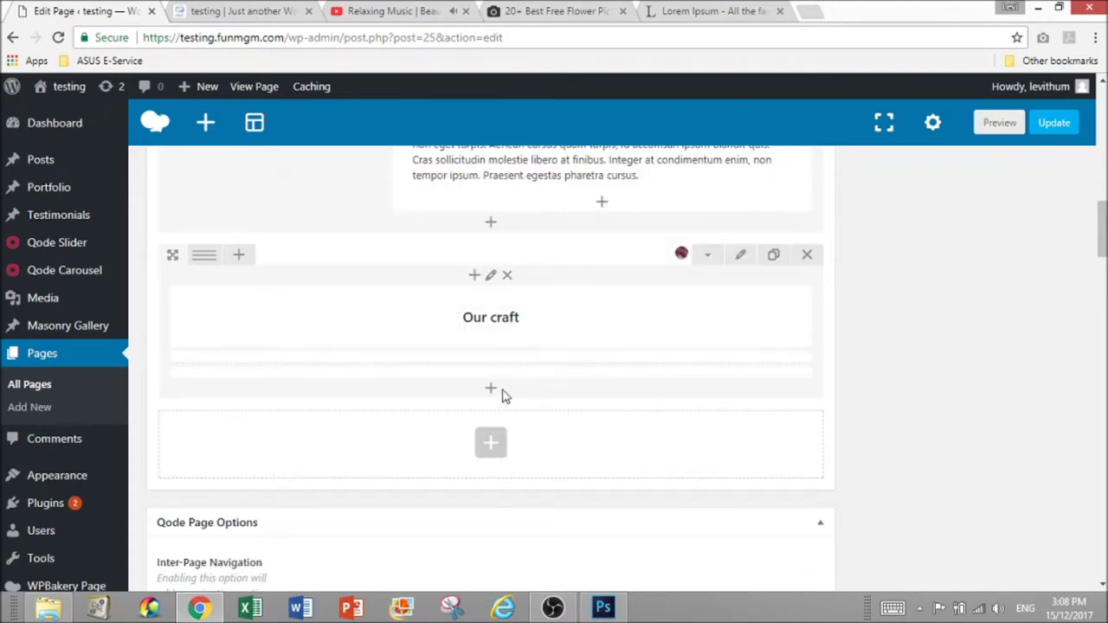
Add a text block below the separator and fill it with the highlighted opening passage copied from the Lorem Ipsum page
click(490, 389)
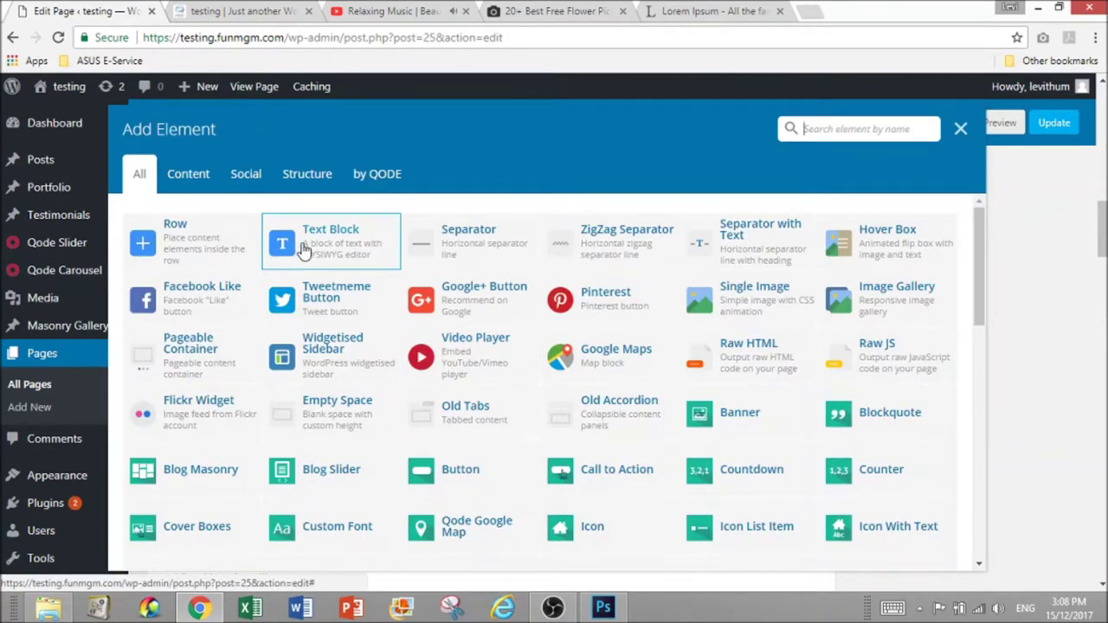
click(308, 249)
click(715, 11)
right_click(515, 411)
click(515, 413)
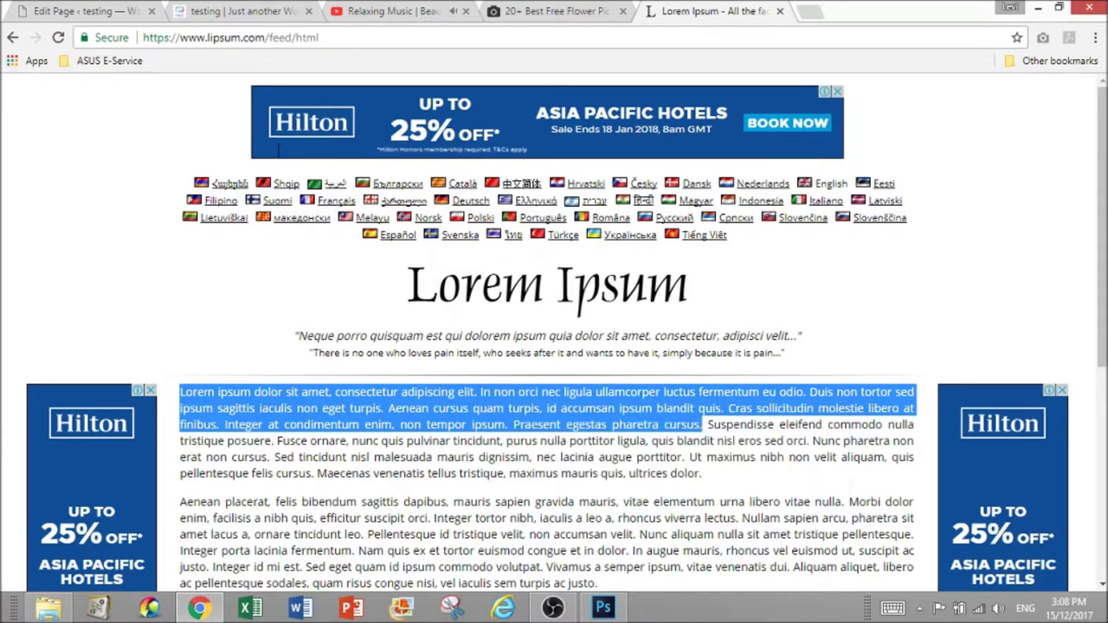
click(102, 7)
key(ctrl+a)
key(ctrl+v)
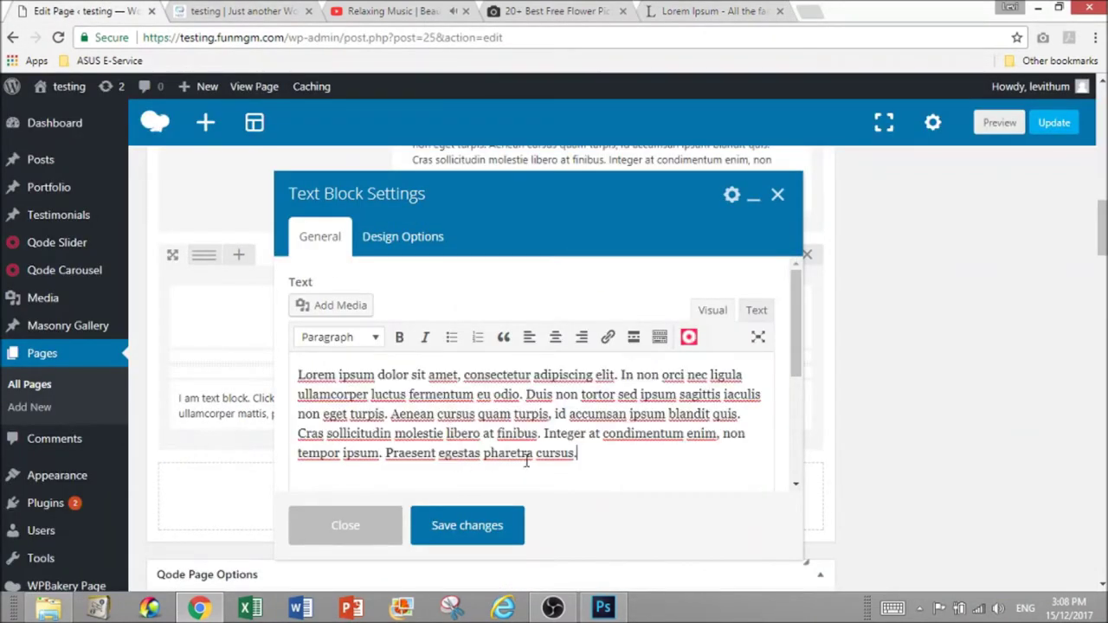
click(482, 535)
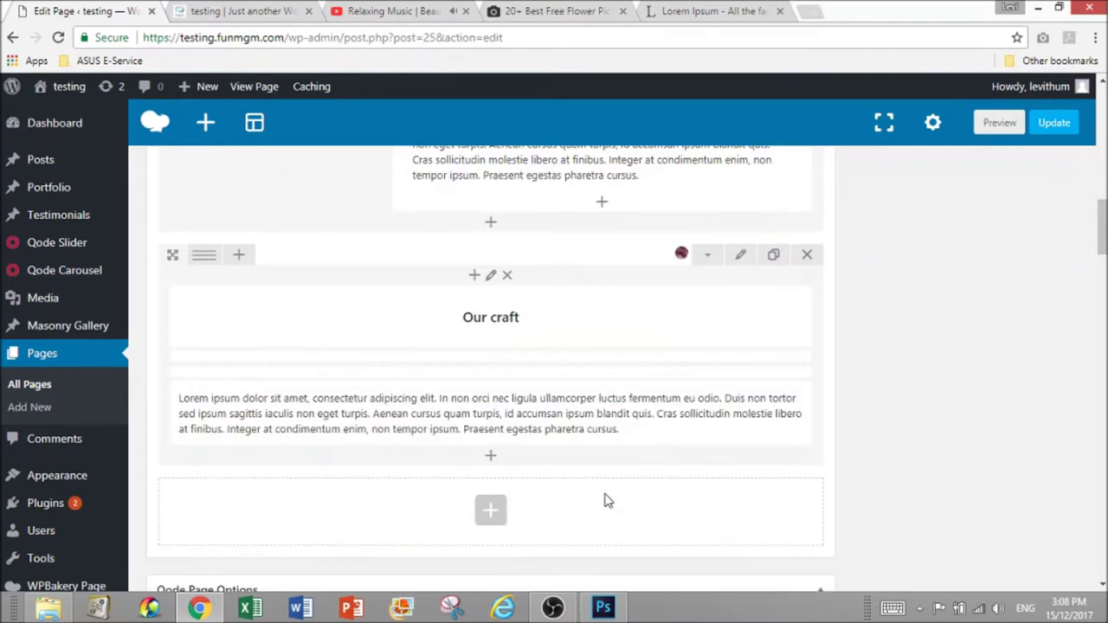
Change the "Our craft" row's Type so its content sits within the page grid, save it and preview the page
click(740, 257)
scroll(378, 371, down, 2)
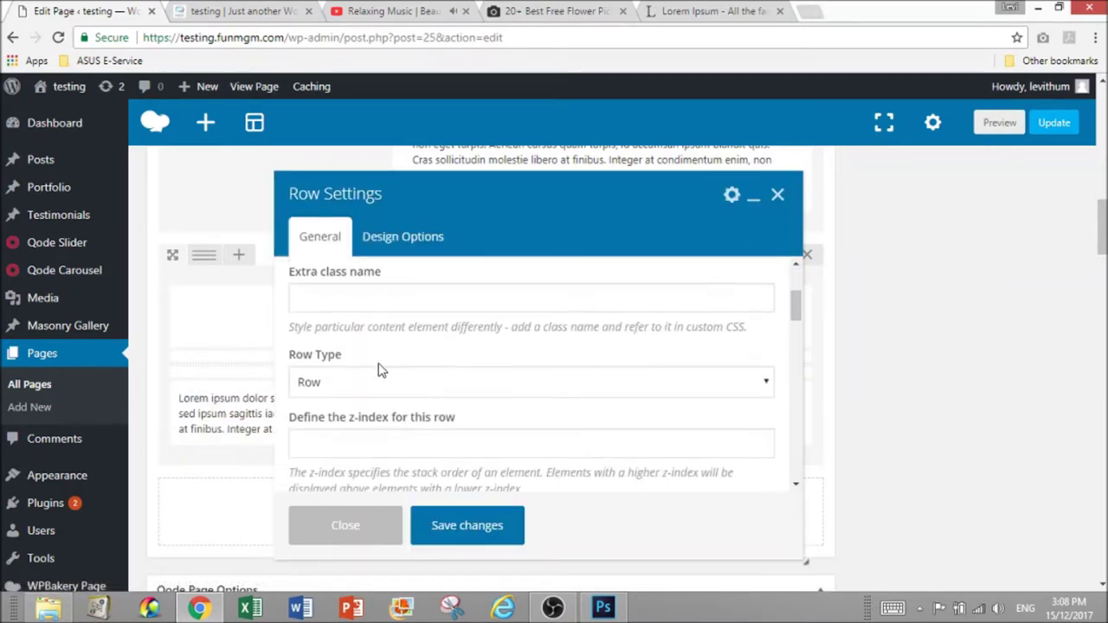
scroll(379, 412, up, 1)
scroll(378, 407, down, 3)
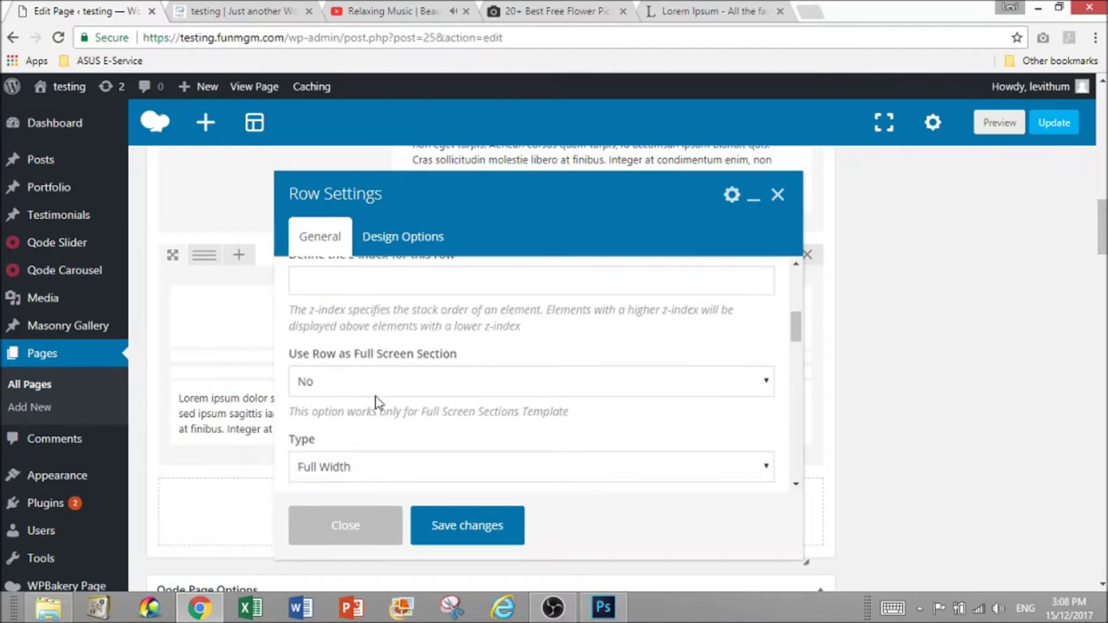
click(368, 469)
click(371, 522)
click(459, 526)
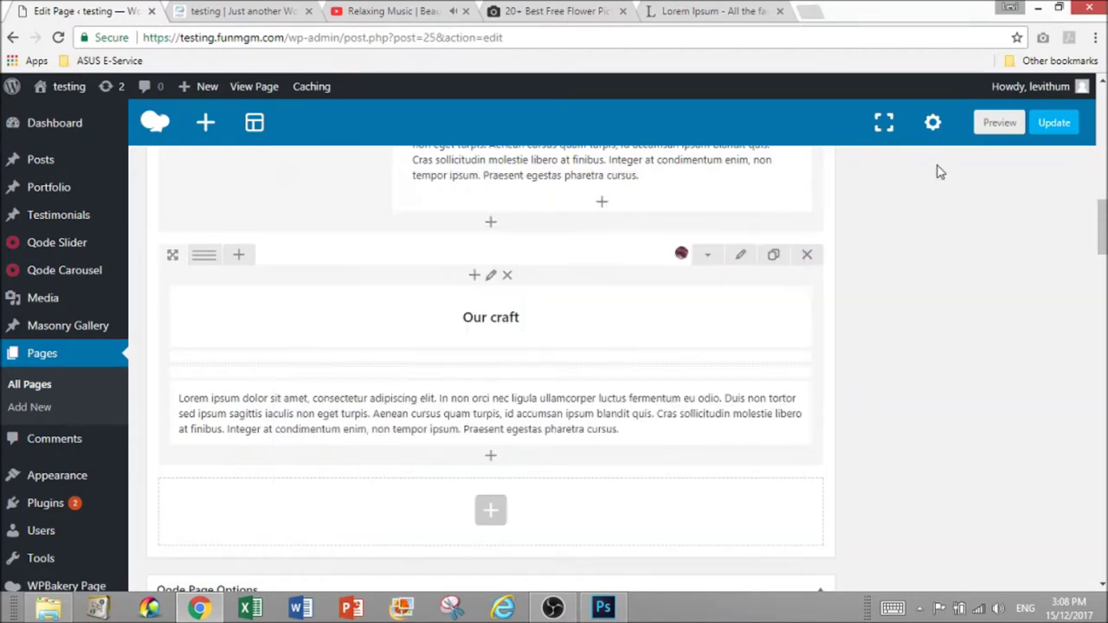
click(993, 126)
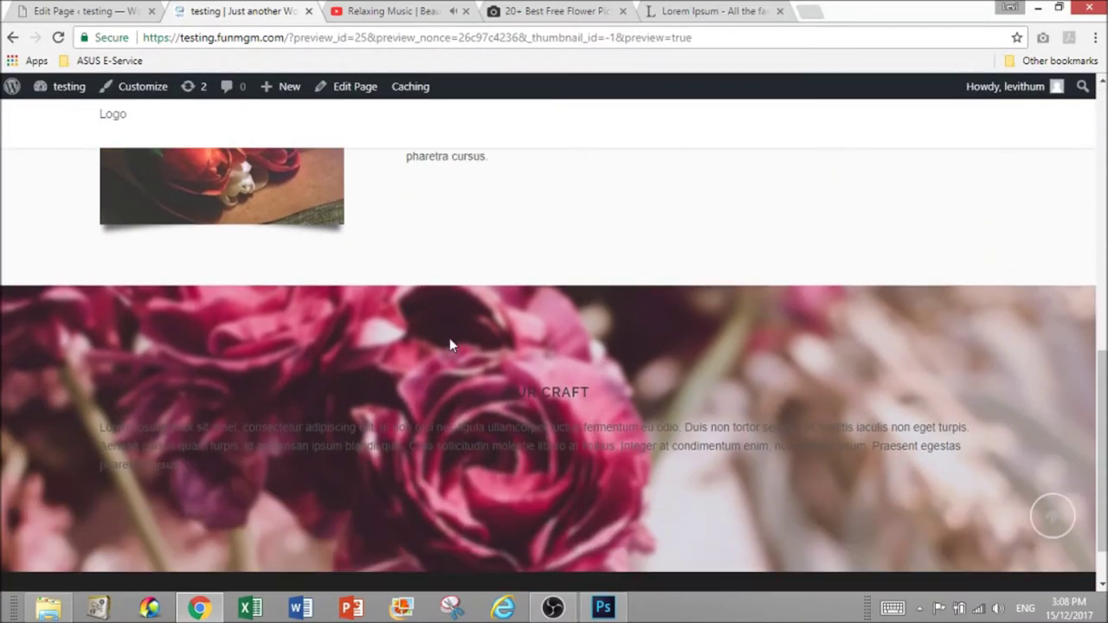
scroll(450, 337, down, 1)
scroll(604, 450, up, 3)
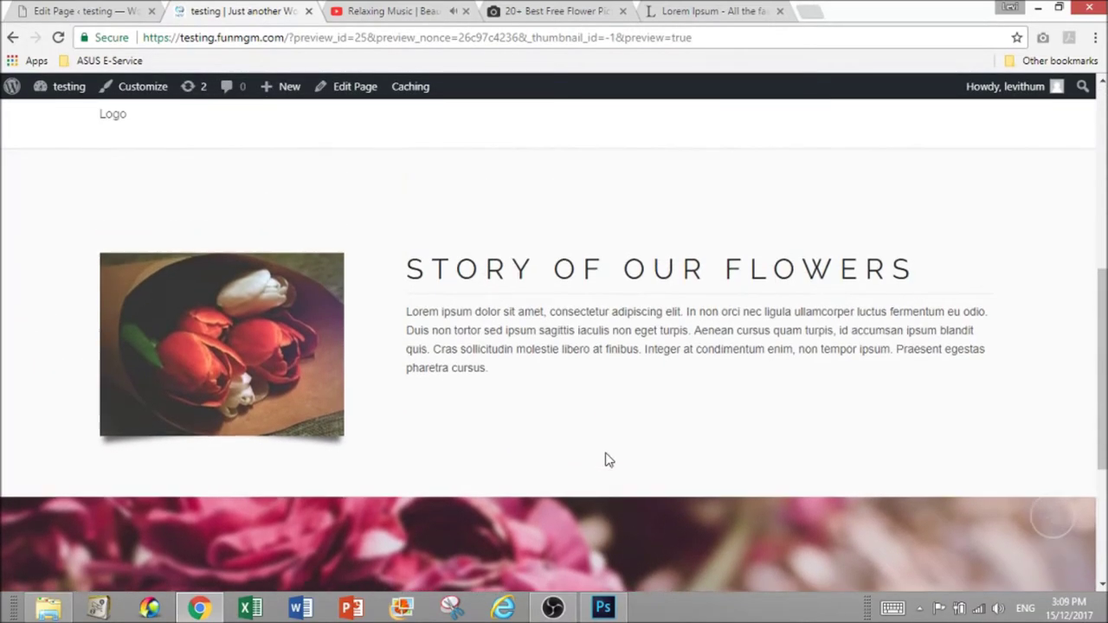
scroll(606, 457, down, 4)
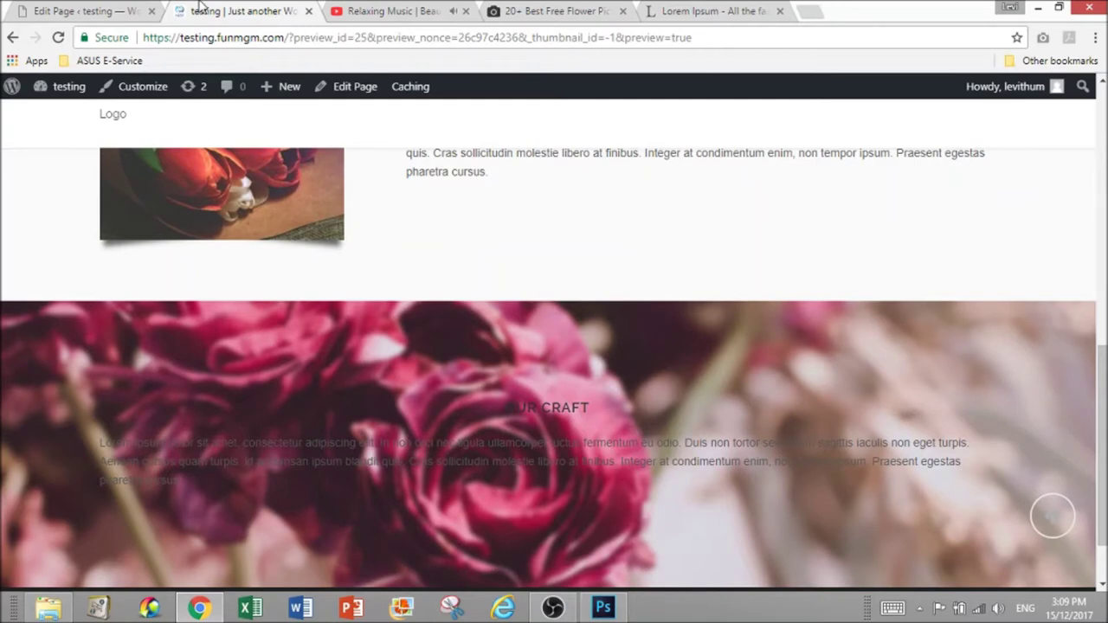
Set the text colour of the Lorem Ipsum paragraph below "Our craft" to white and save the text block
click(122, 11)
click(509, 409)
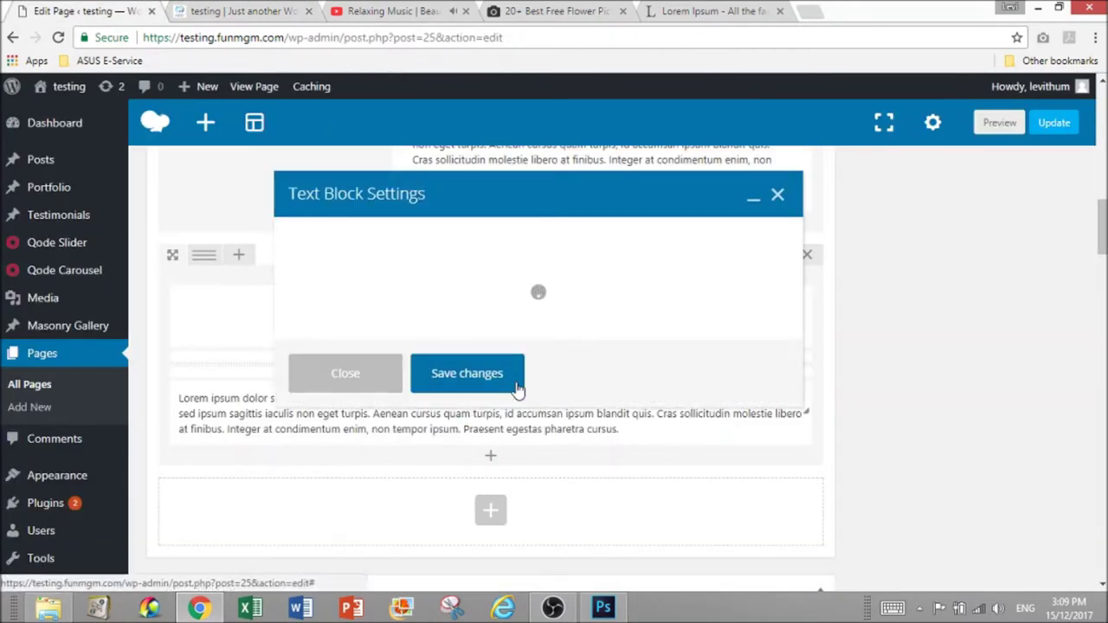
triple_click(488, 433)
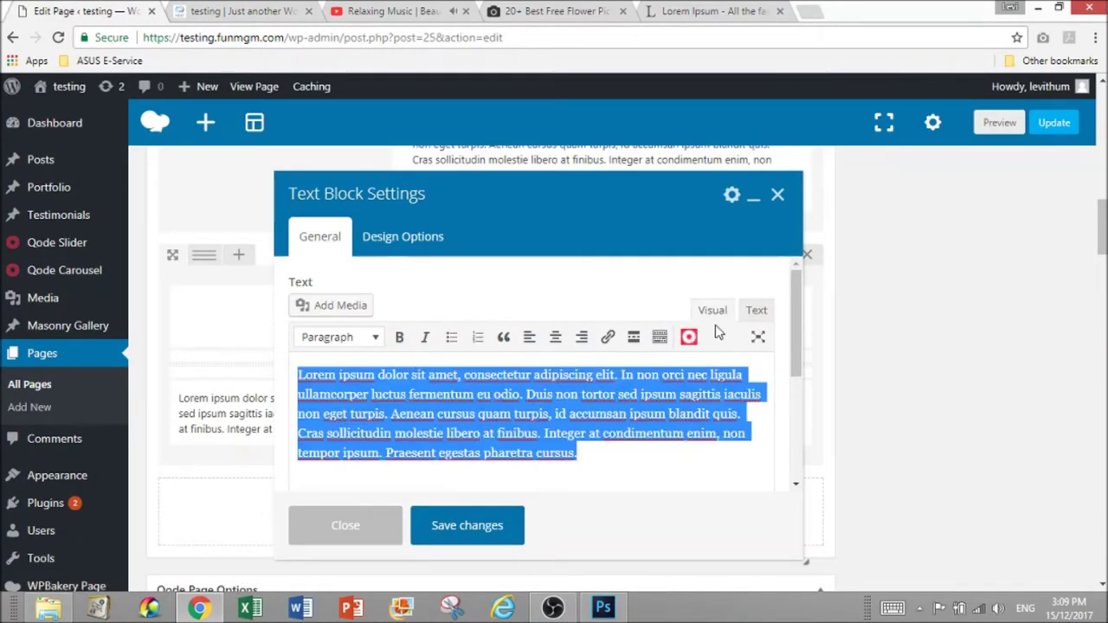
click(659, 337)
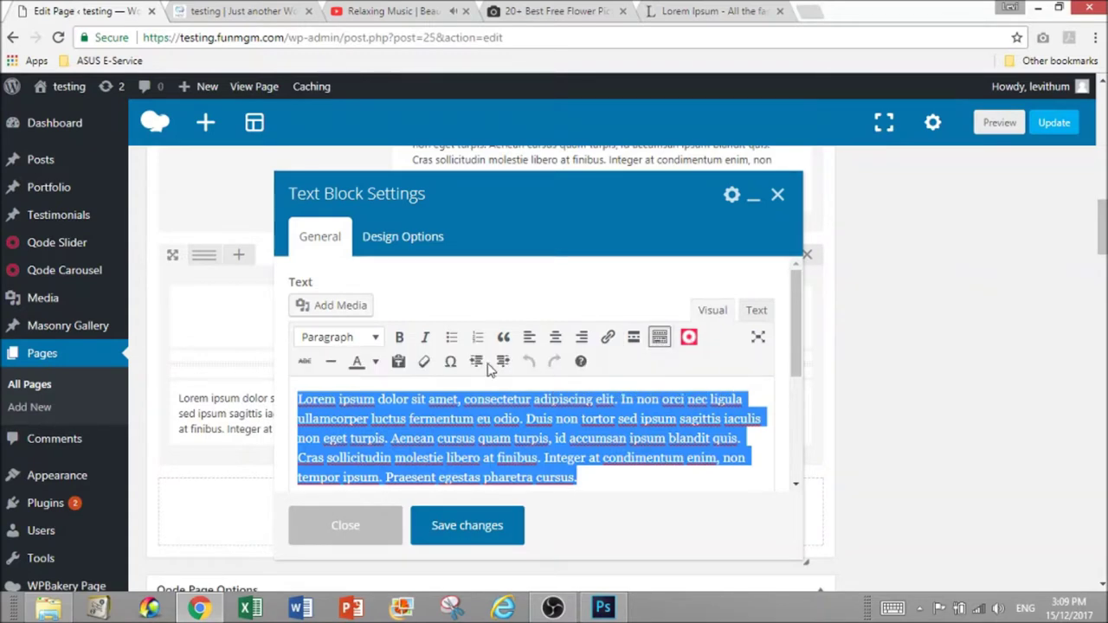
click(376, 362)
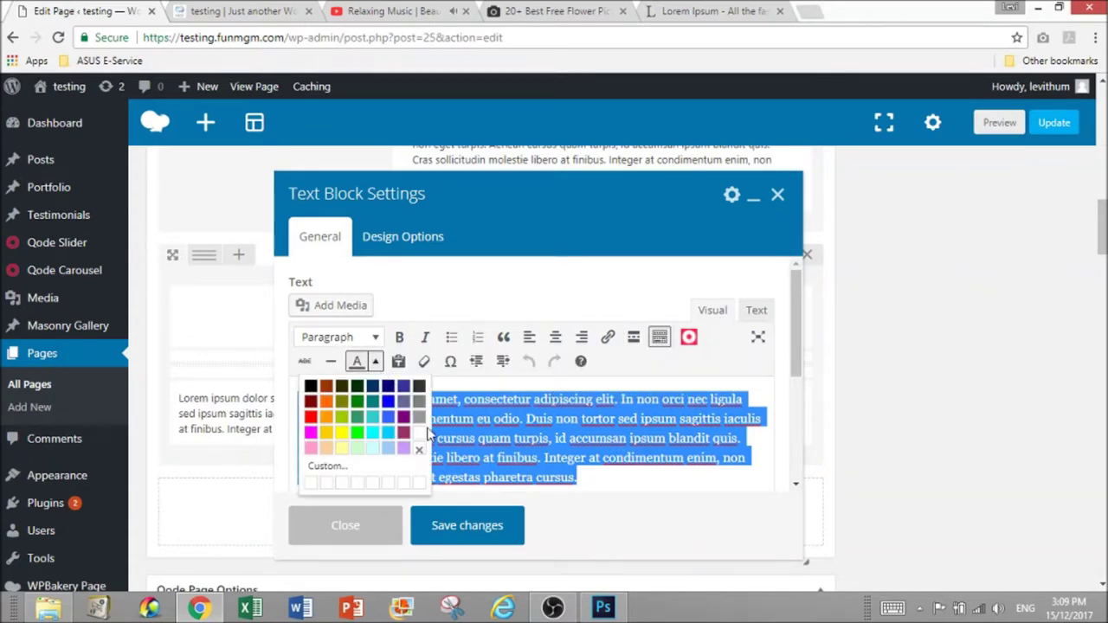
click(420, 433)
click(467, 526)
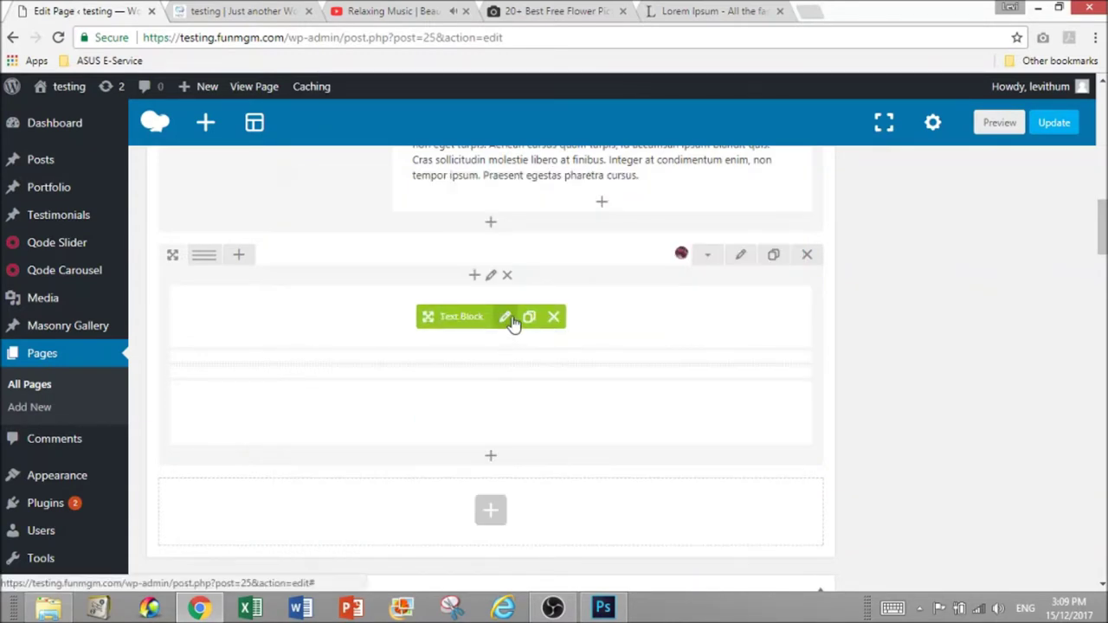
Set the text colour of the "Our craft" heading to white and save the text block
click(511, 322)
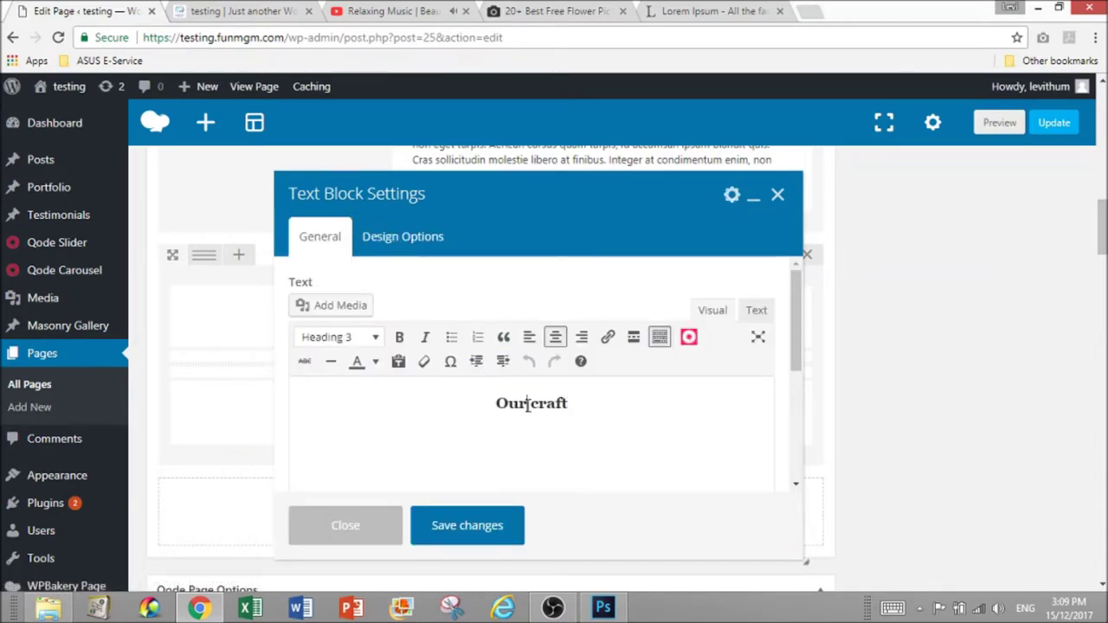
triple_click(527, 403)
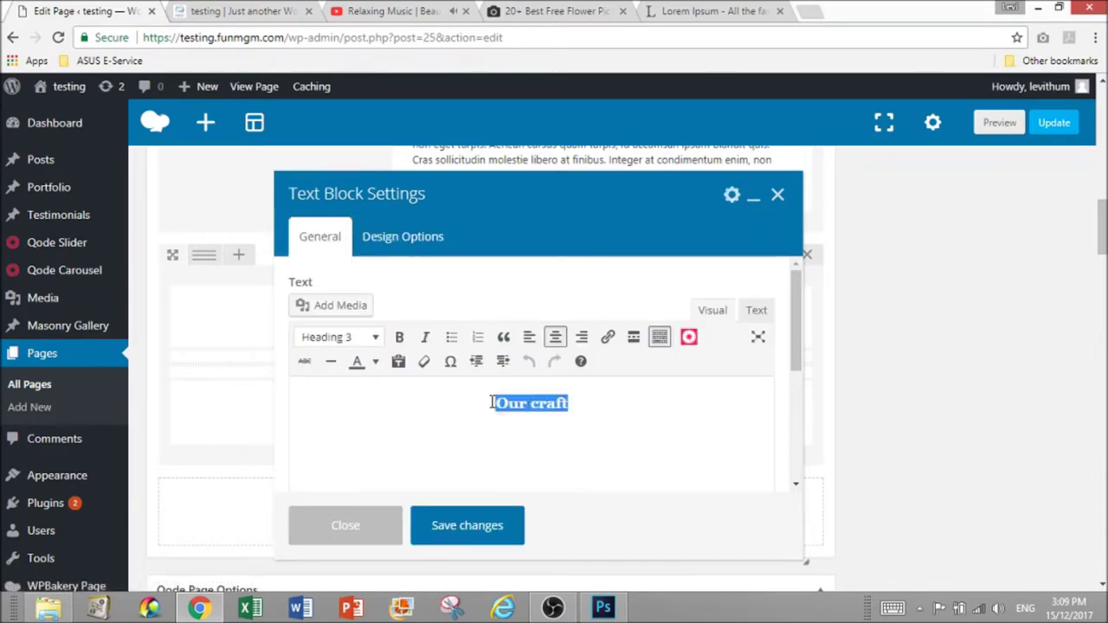
click(374, 361)
click(408, 434)
click(491, 528)
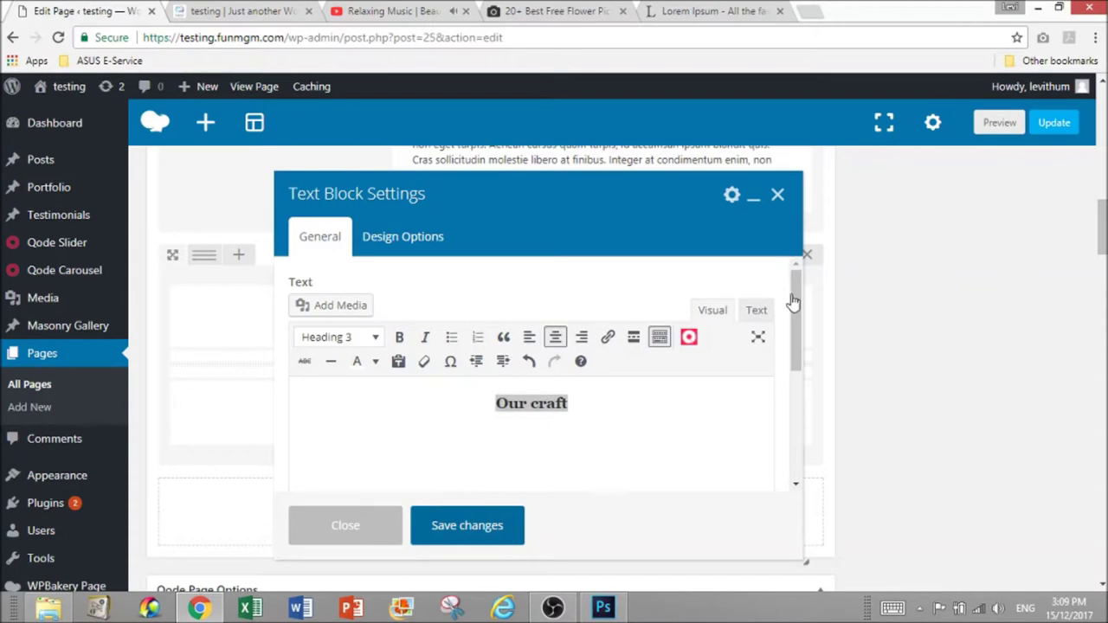
Preview the page and examine how the "Our craft" text reads over the flower background and alongside the other sections
click(285, 12)
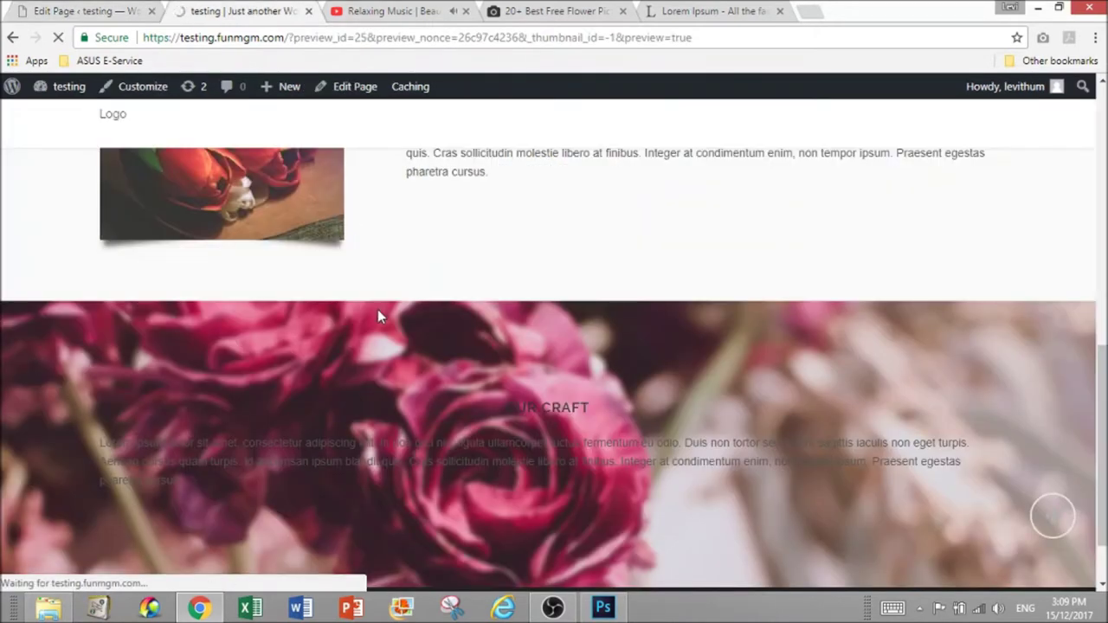
scroll(381, 311, down, 10)
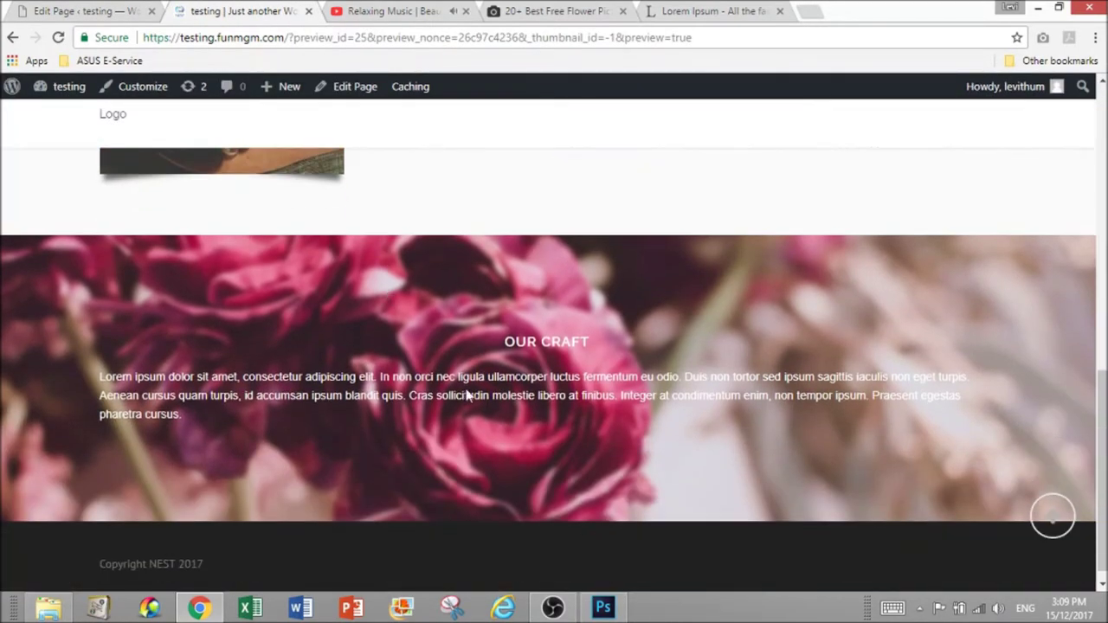
scroll(566, 452, up, 1)
scroll(567, 453, down, 1)
scroll(566, 453, up, 1)
scroll(564, 454, down, 1)
scroll(564, 453, up, 1)
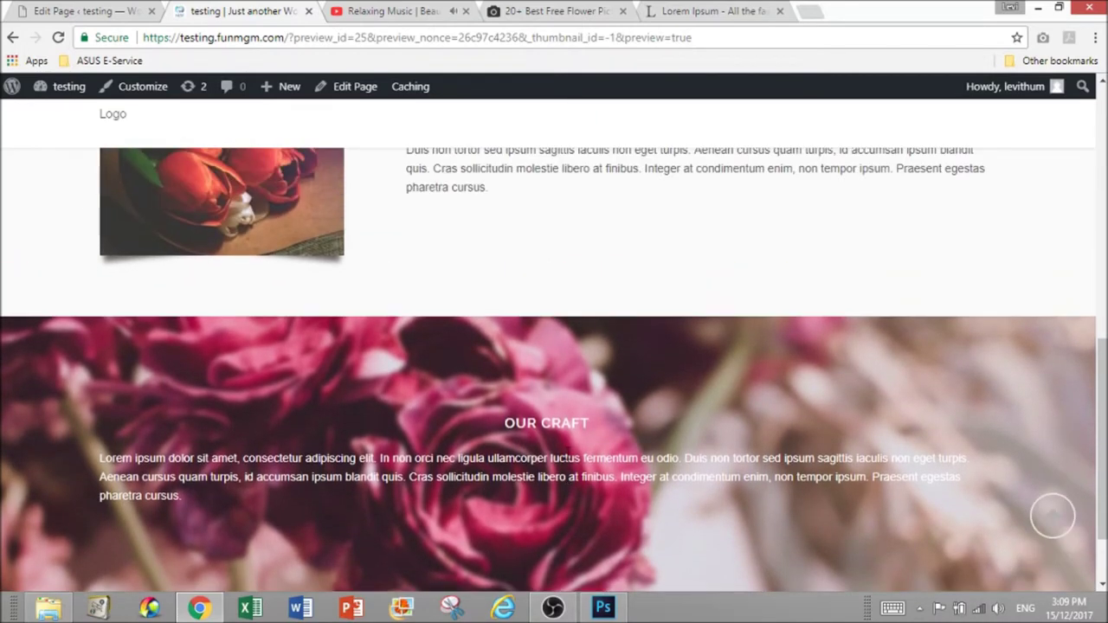
scroll(568, 452, up, 3)
scroll(567, 453, down, 4)
scroll(567, 453, up, 1)
scroll(568, 459, up, 8)
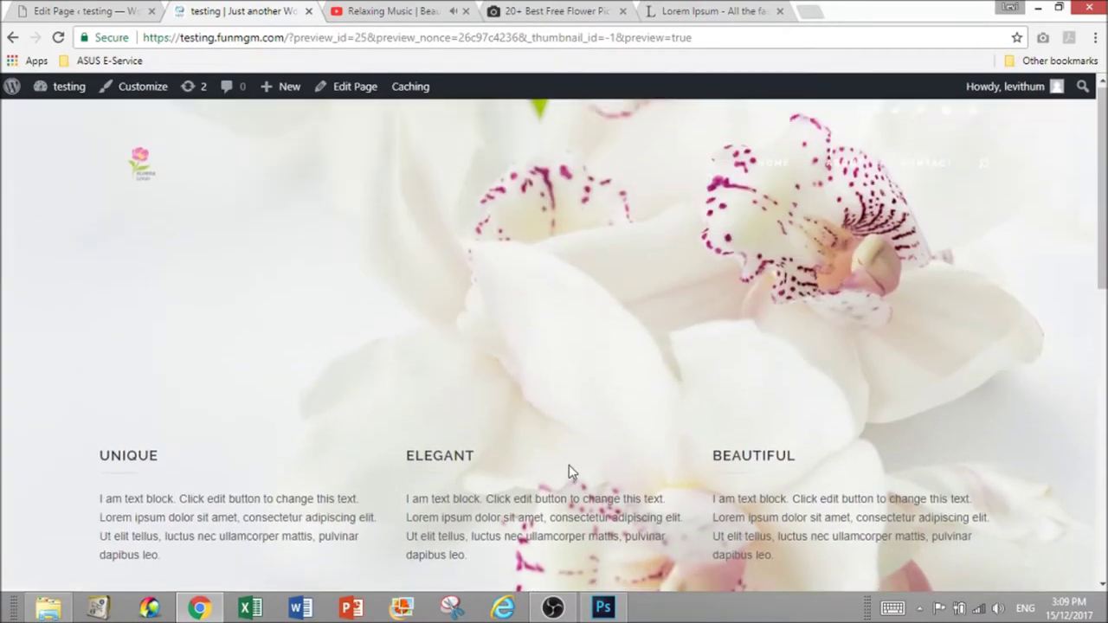
scroll(568, 467, down, 7)
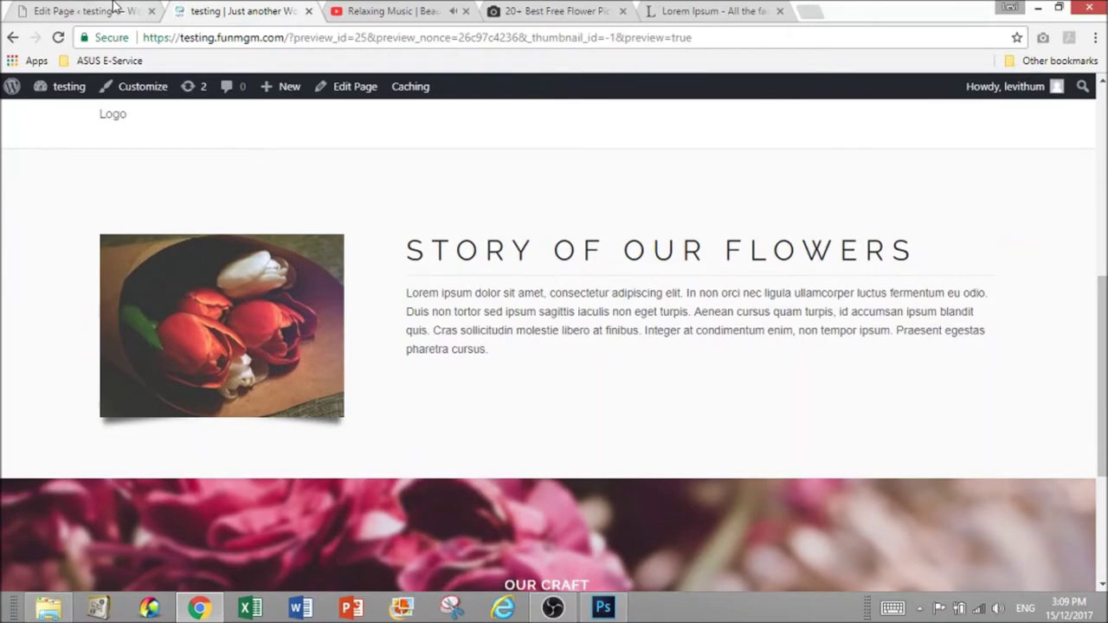
Add a new row below the "Our craft" row with a text block reading "PRODUCT LISTING HERE"
click(113, 9)
scroll(554, 399, down, 1)
click(496, 437)
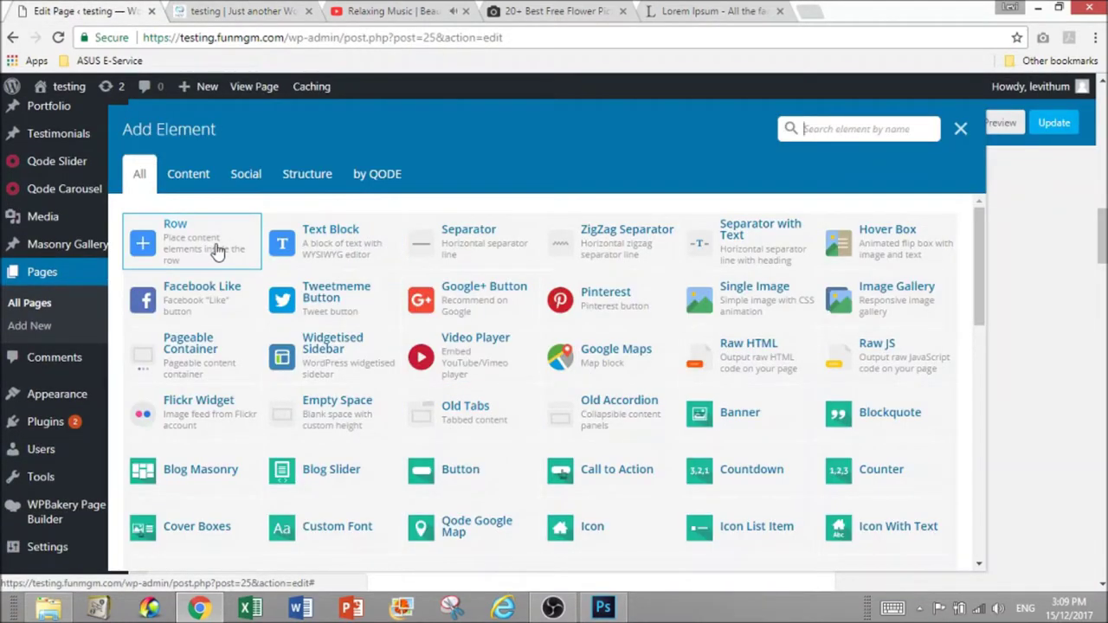
click(217, 249)
click(507, 467)
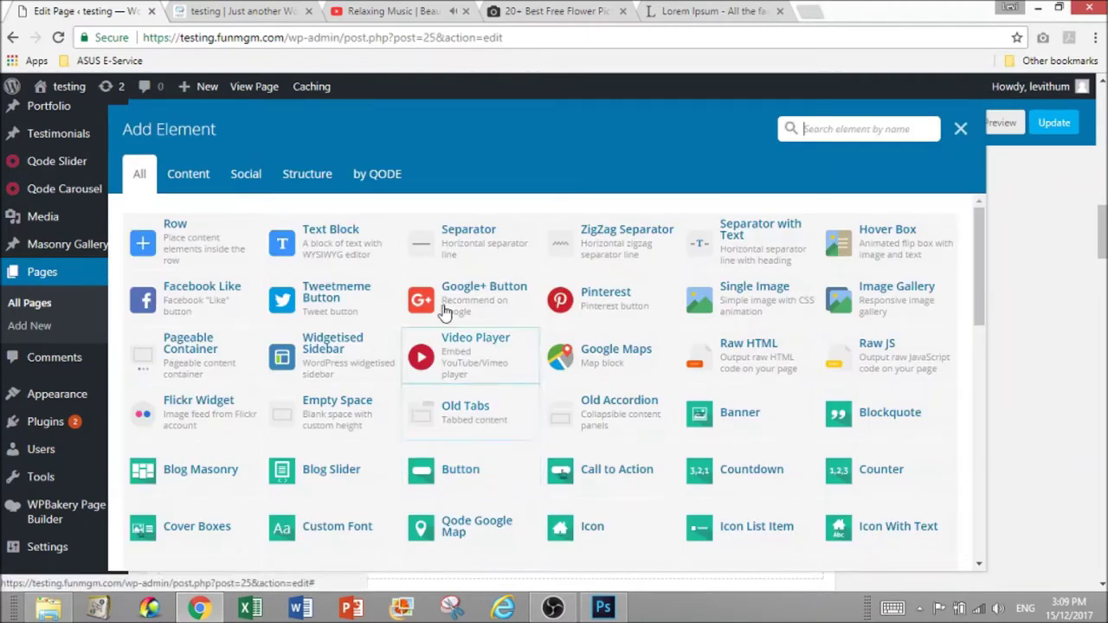
click(364, 252)
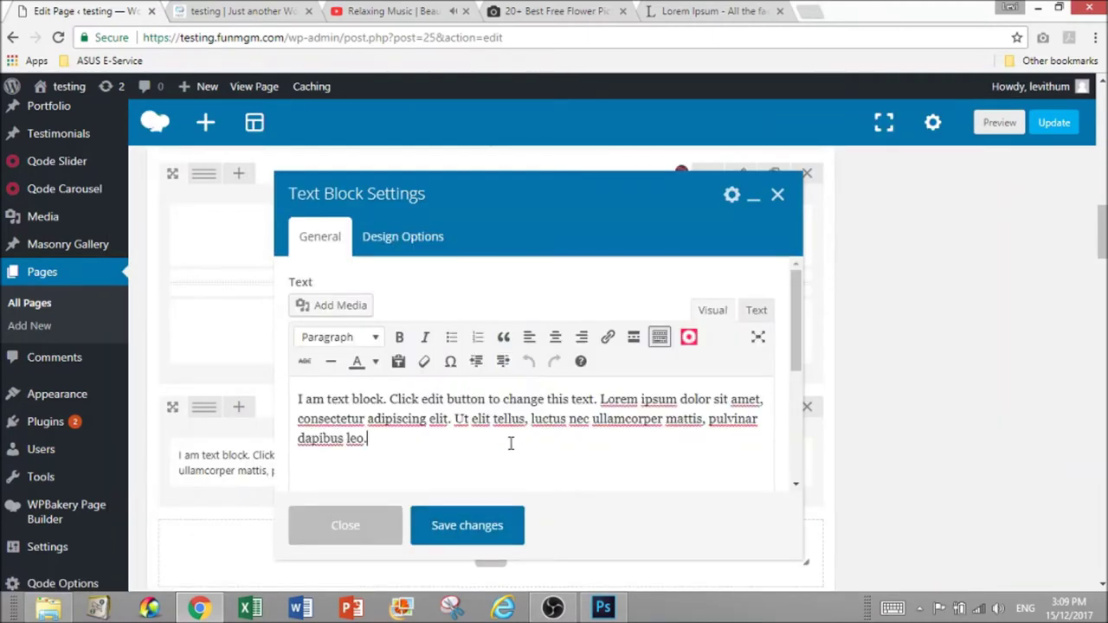
key(ctrl+a)
text(PR)
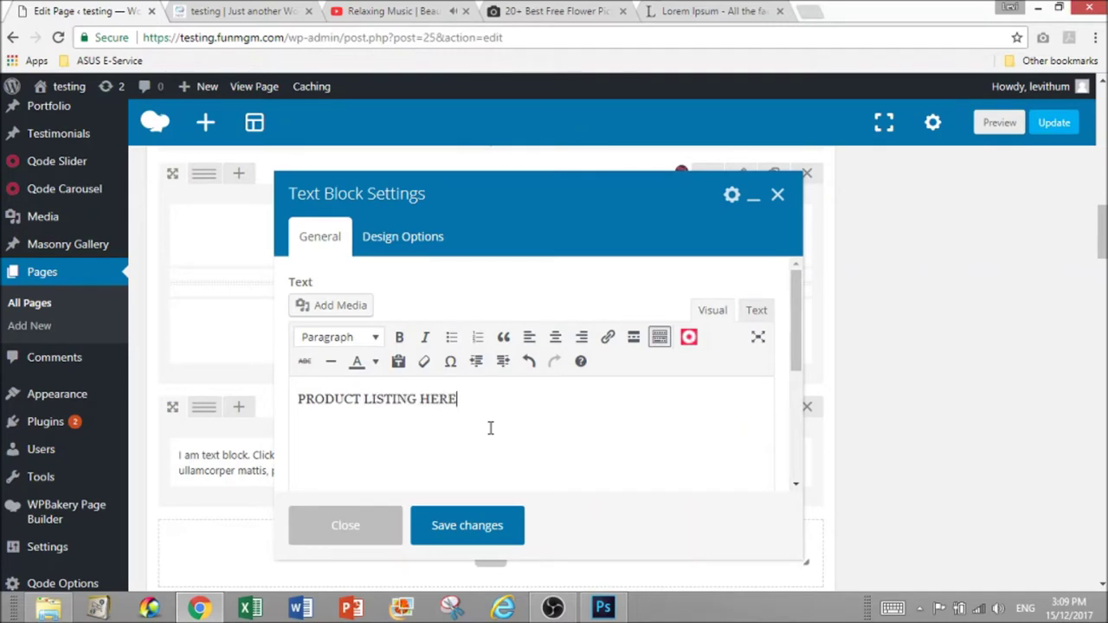
Center the "PRODUCT LISTING HERE" text, format it as Heading 2 and save the text block
key(ctrl+a)
click(555, 337)
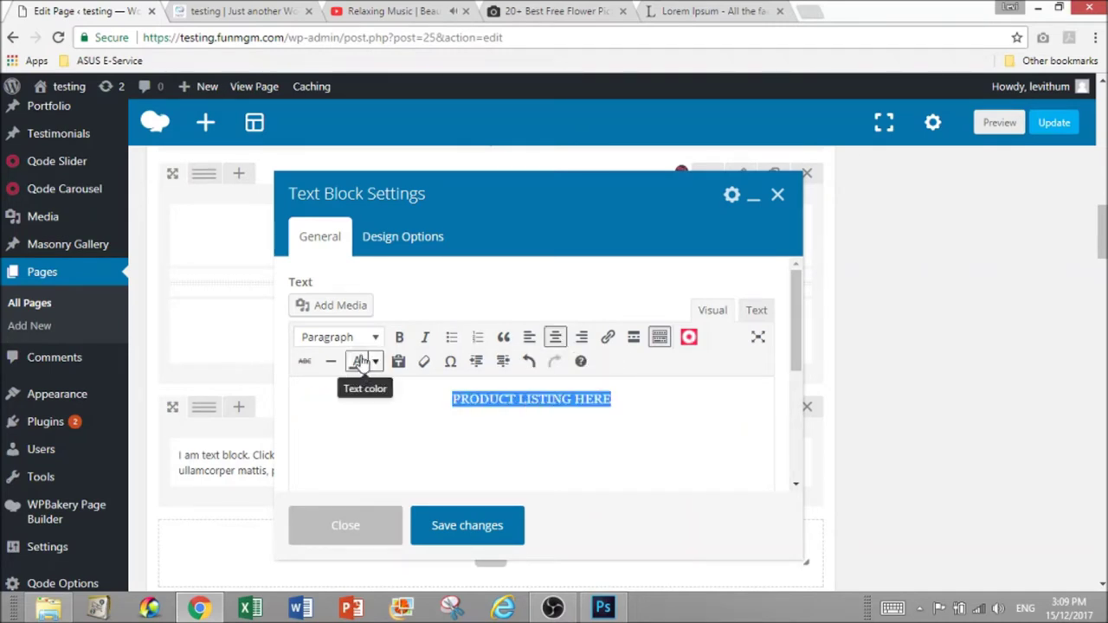
click(353, 336)
click(423, 171)
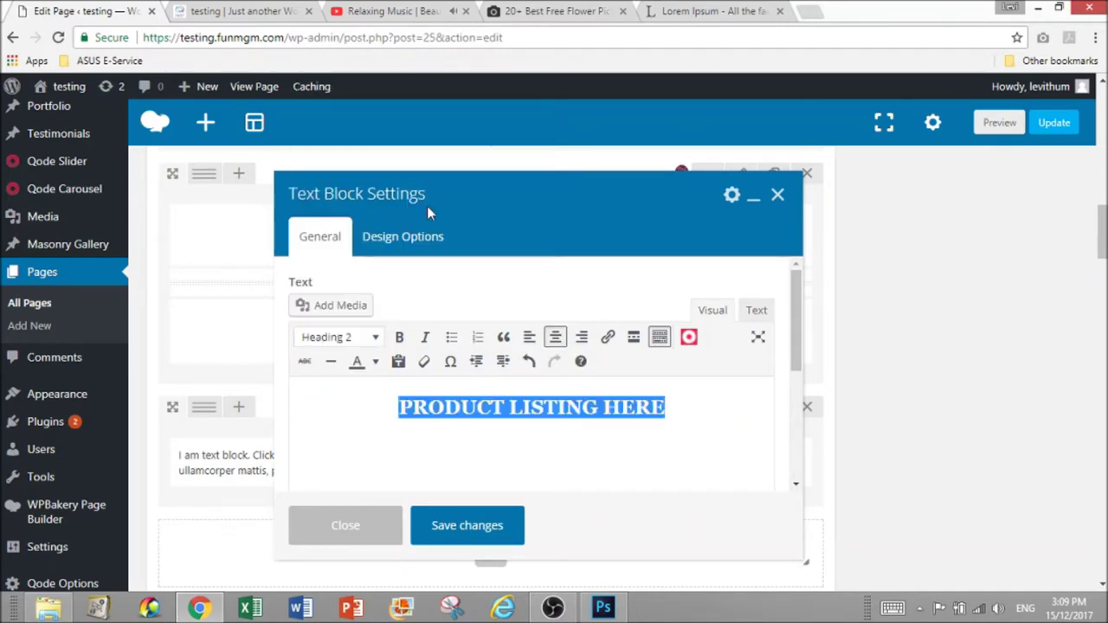
click(467, 530)
Set the product listing row's top and bottom padding to 120 px and save the row settings
click(740, 408)
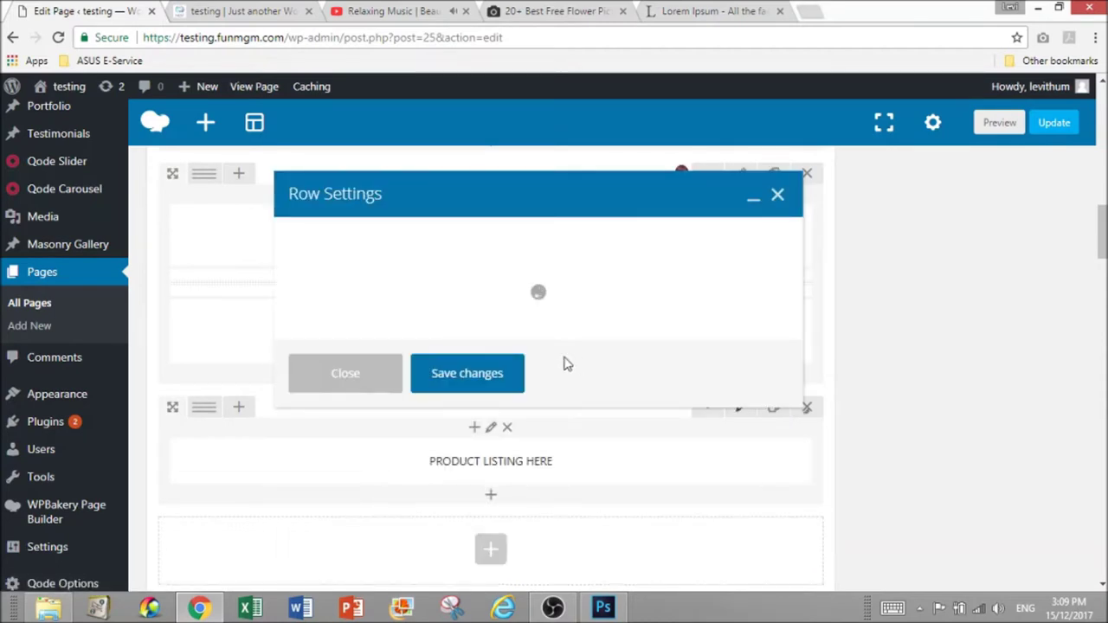
click(394, 241)
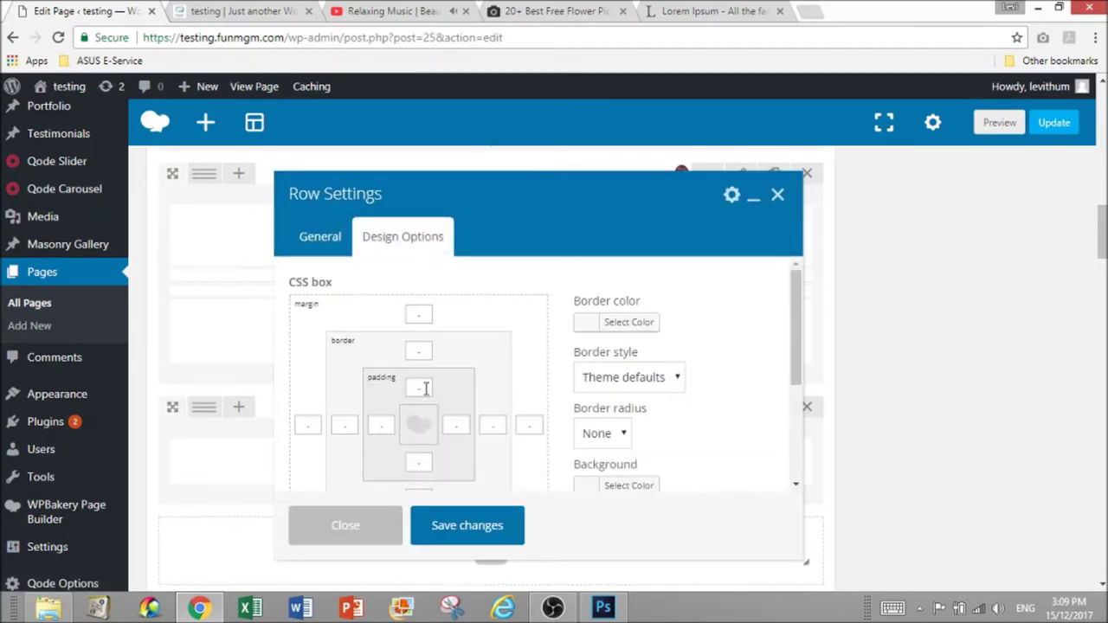
text(120)
click(418, 461)
key(Escape)
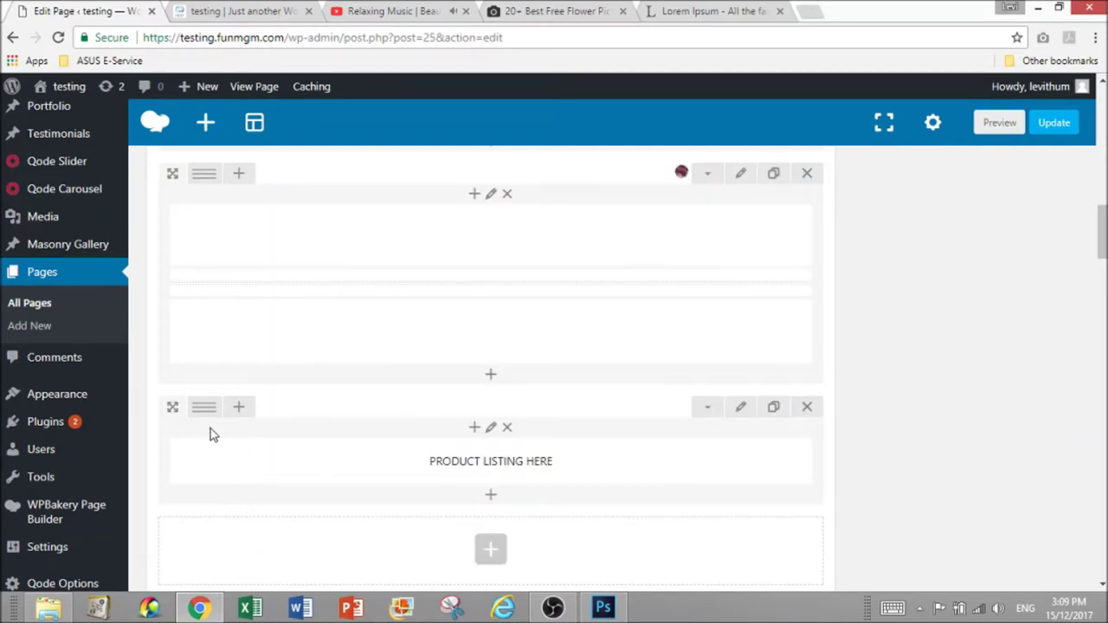
Move the product listing row above the "Our craft" row and preview the page
drag(174, 409, 222, 247)
click(997, 123)
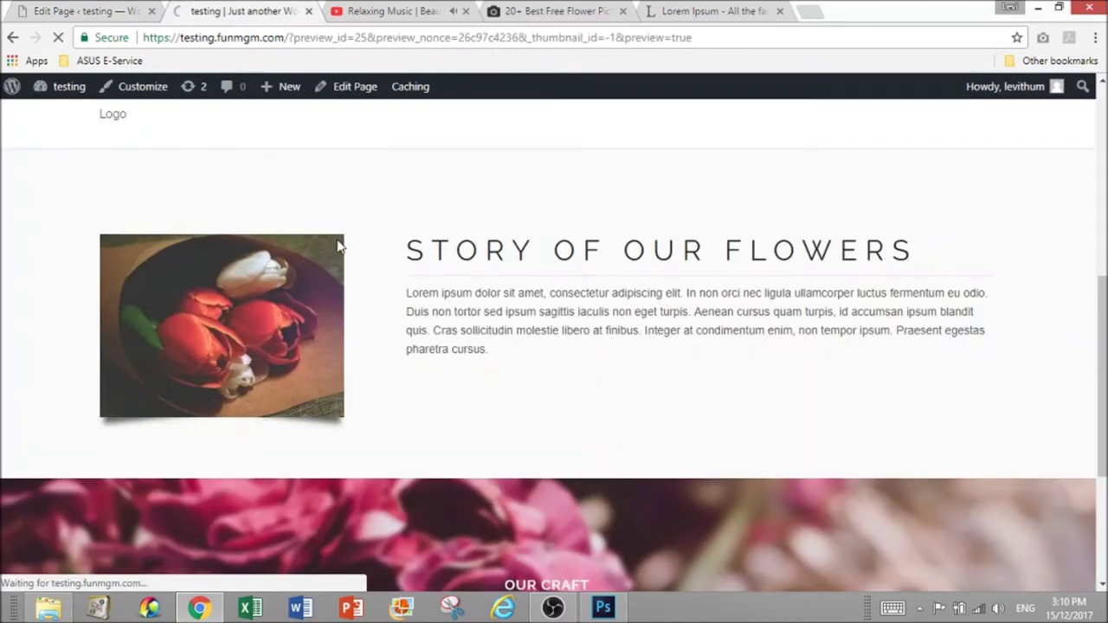
scroll(456, 482, down, 8)
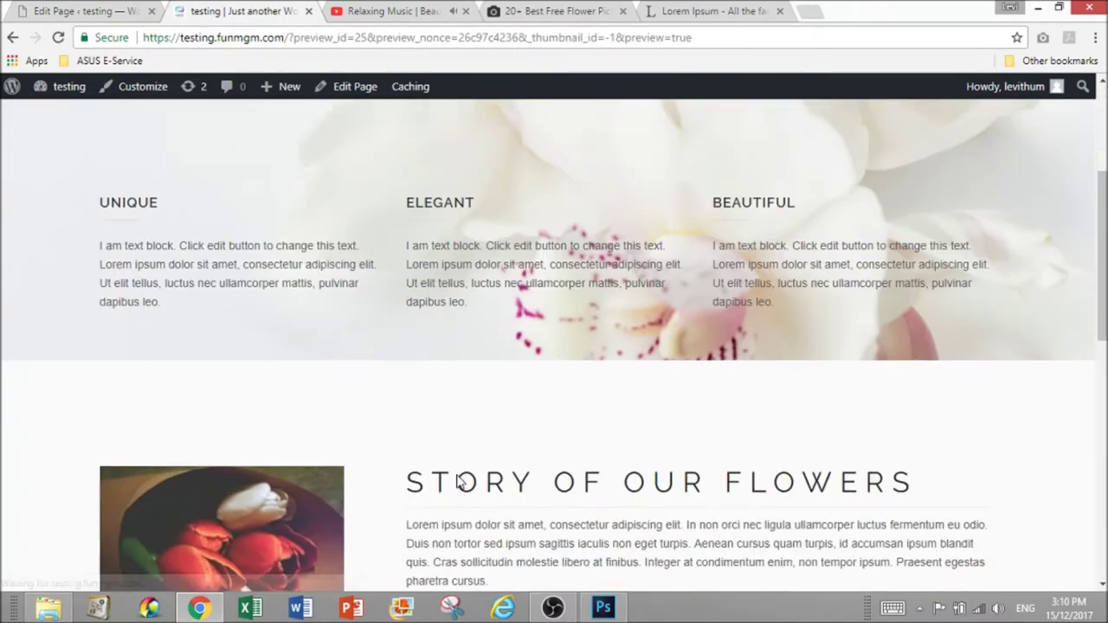
scroll(458, 482, down, 4)
scroll(456, 475, up, 3)
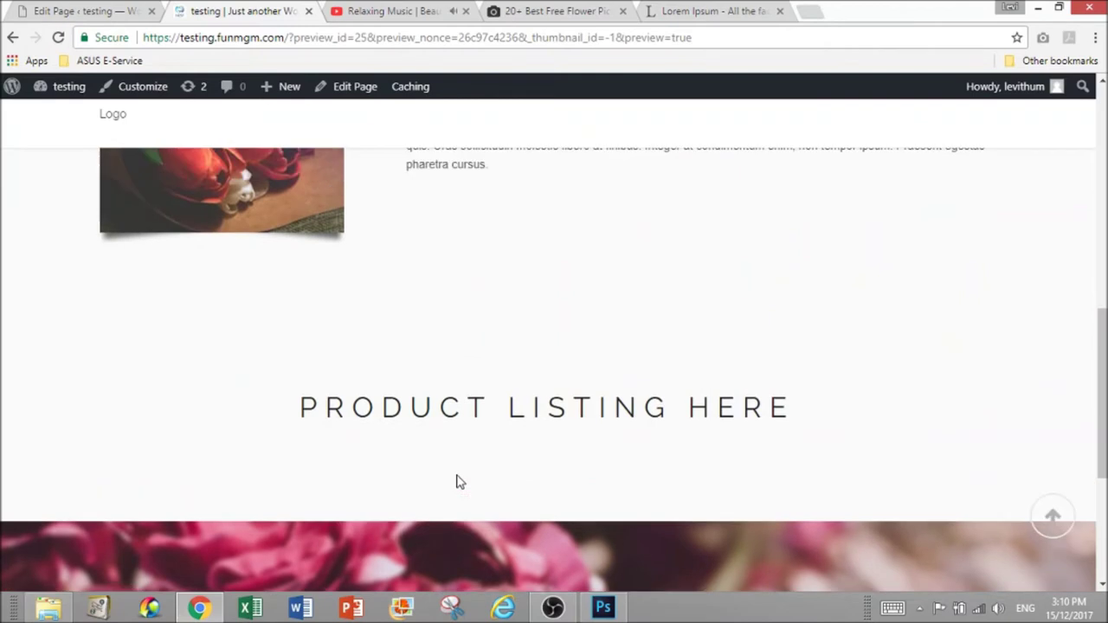
Give the "PRODUCT LISTING HERE" row a light grey background colour and save the row settings
click(80, 11)
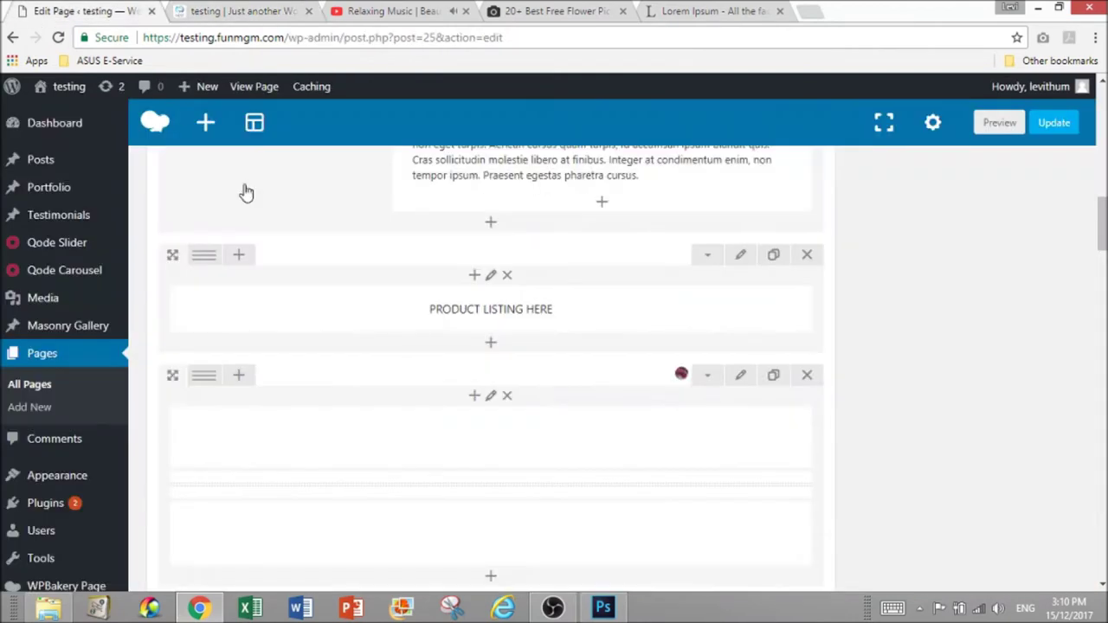
click(742, 254)
click(397, 239)
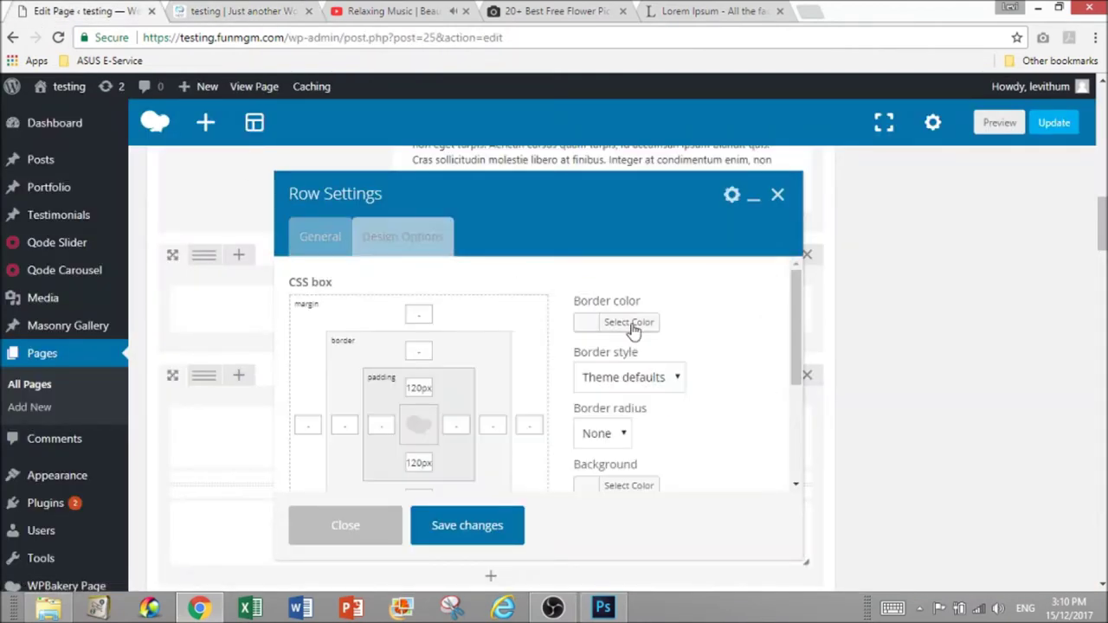
scroll(597, 428, down, 1)
click(588, 419)
scroll(595, 460, down, 1)
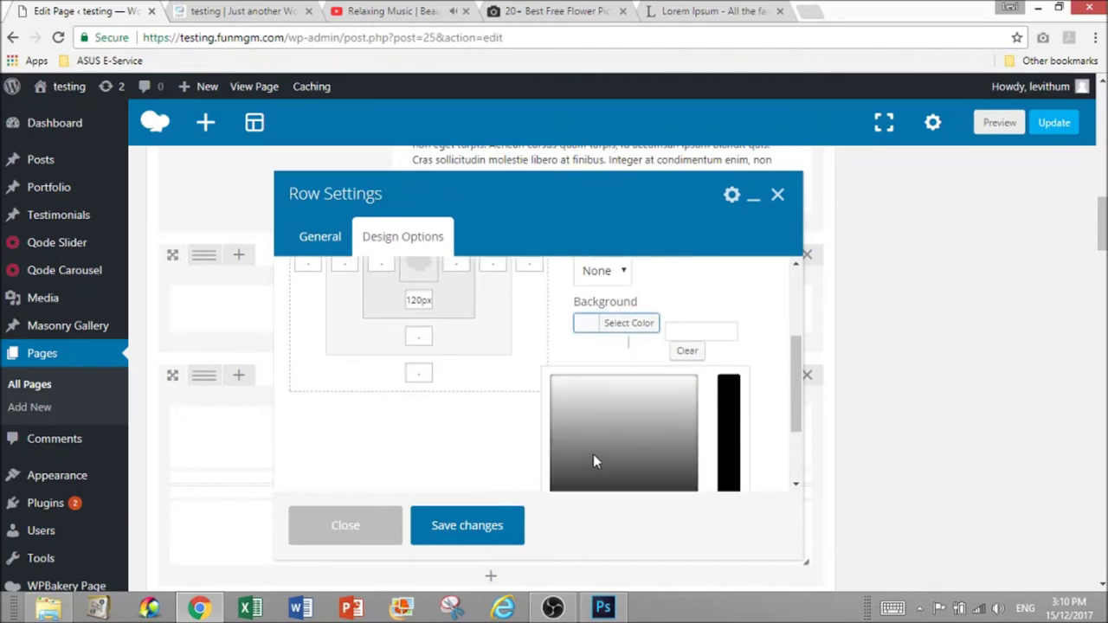
drag(595, 459, 507, 396)
click(508, 399)
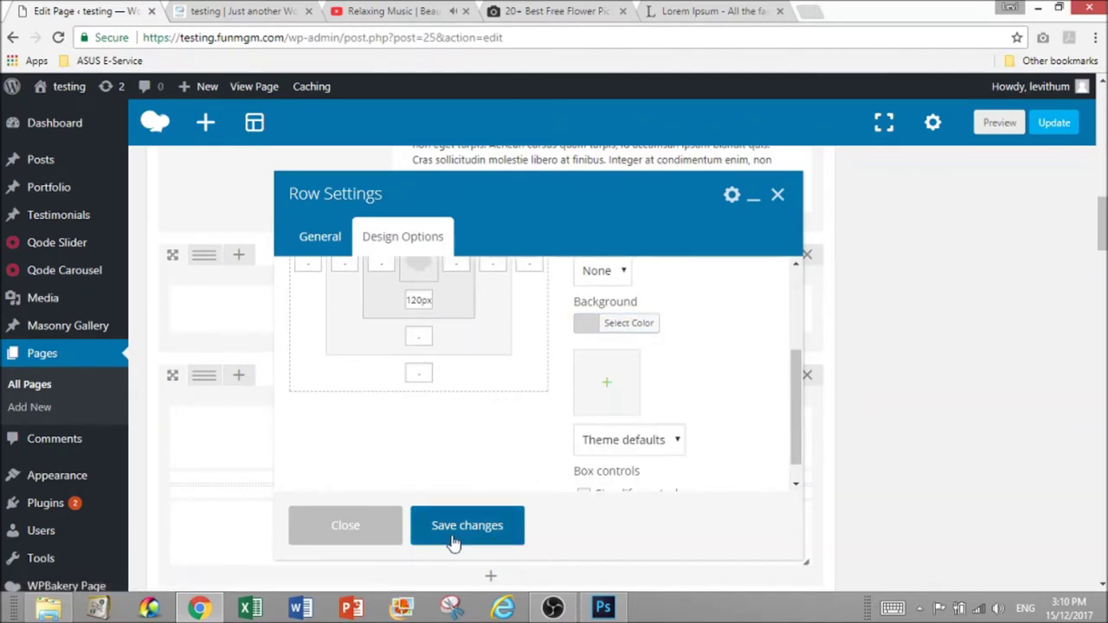
click(453, 534)
Preview the page and examine the product listing background against the "Story of our flowers" and "Our craft" sections
click(996, 123)
click(212, 9)
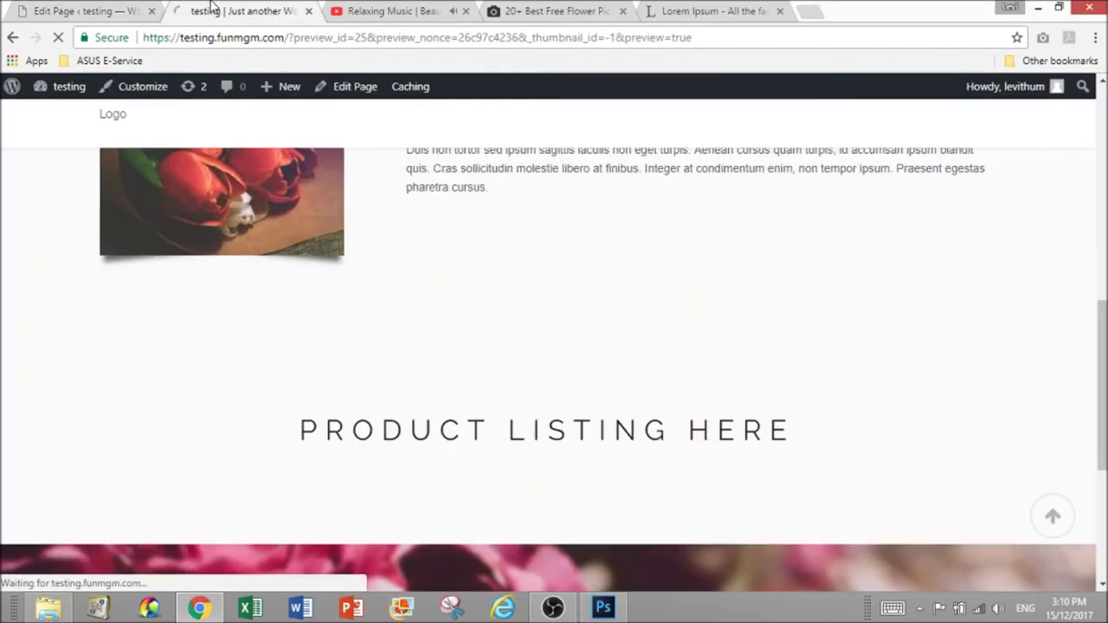
scroll(371, 362, down, 10)
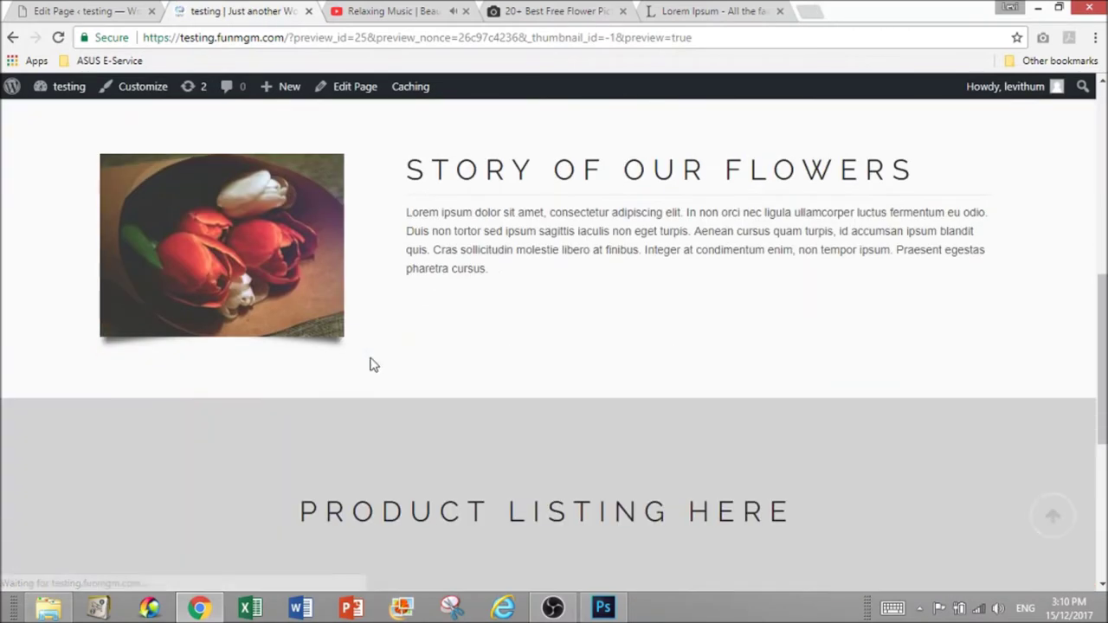
scroll(338, 418, down, 3)
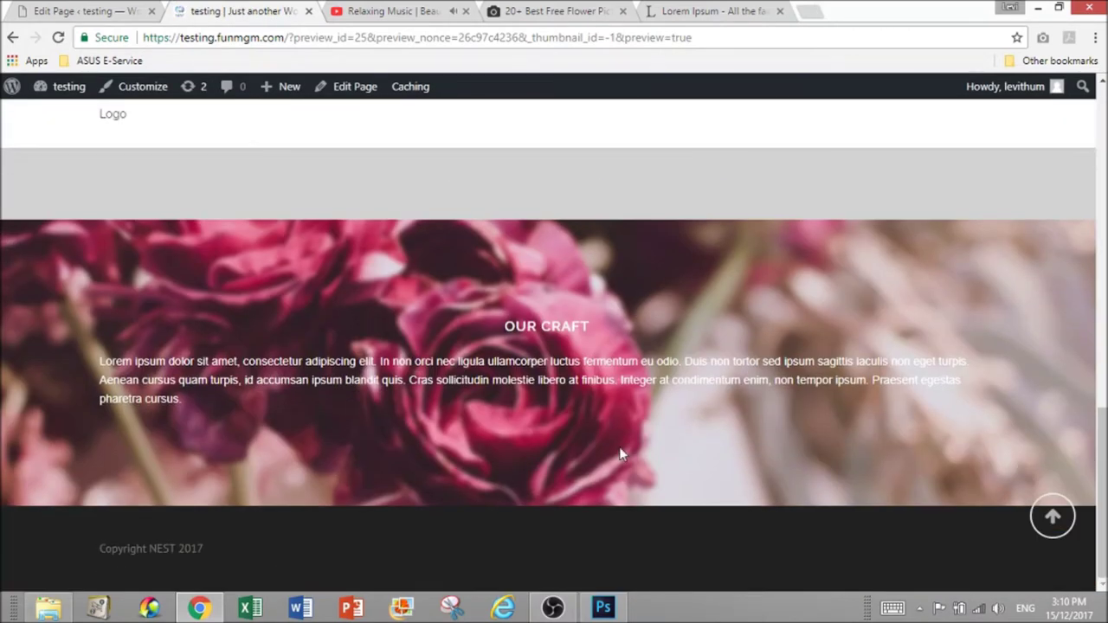
scroll(619, 446, up, 8)
scroll(619, 452, down, 3)
scroll(620, 454, up, 1)
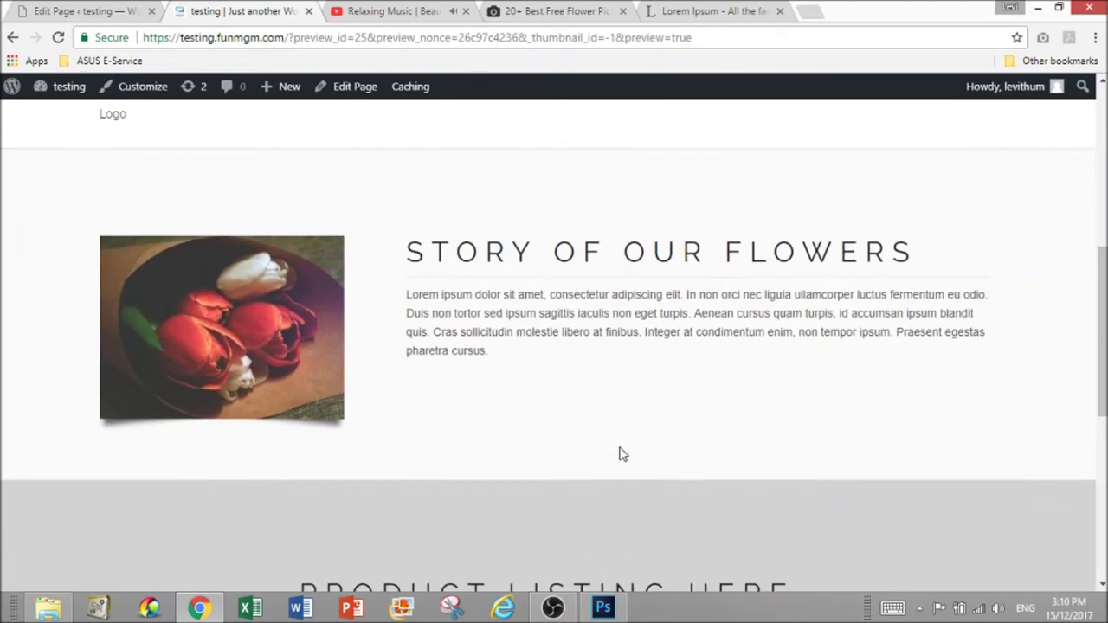
scroll(629, 459, up, 1)
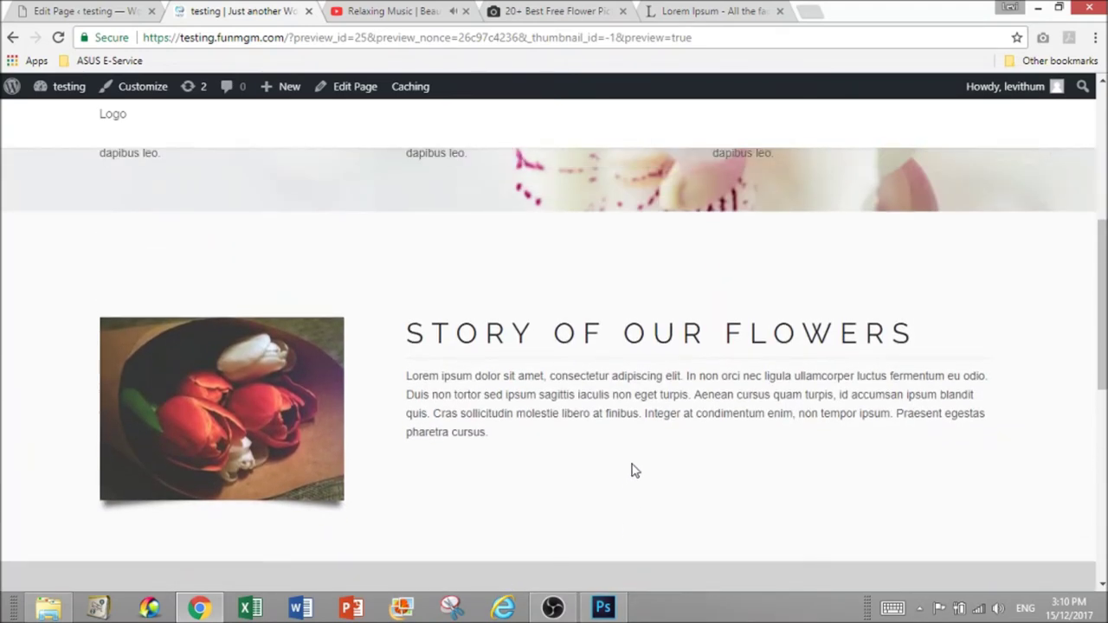
Duplicate the separator under the "STORY OF OUR FLOWERS" heading and place the copy below the paragraph
click(108, 12)
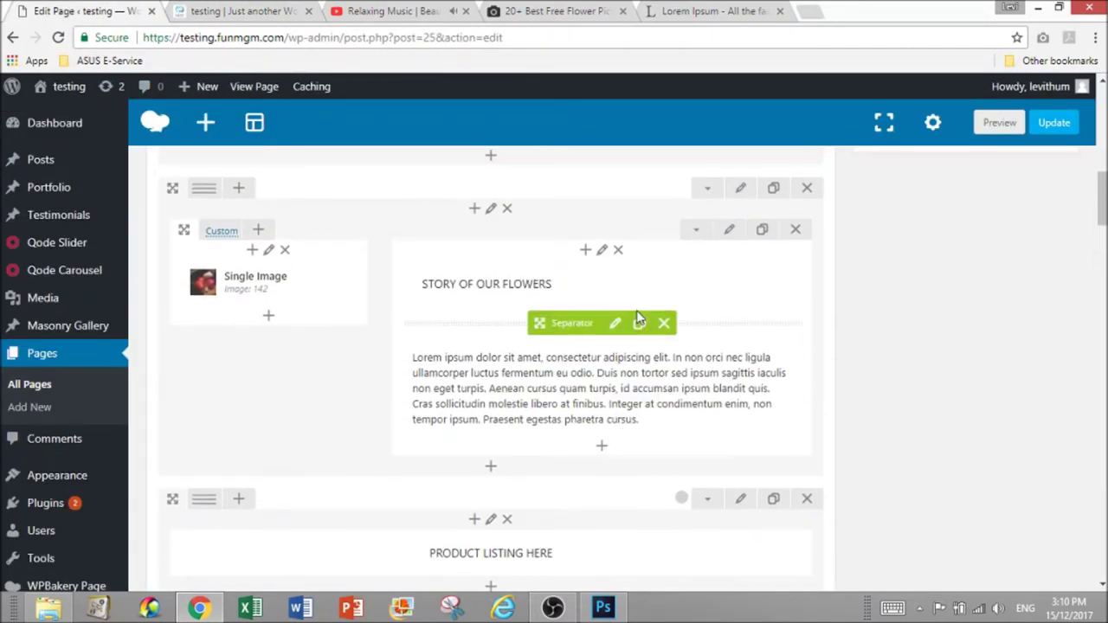
click(639, 323)
mouse_move(538, 353)
mouse_down()
mouse_move(563, 373)
mouse_move(554, 432)
mouse_move(601, 483)
mouse_up()
Add a Button element below the new separator in the "STORY OF OUR FLOWERS" column with the text "More"
click(601, 482)
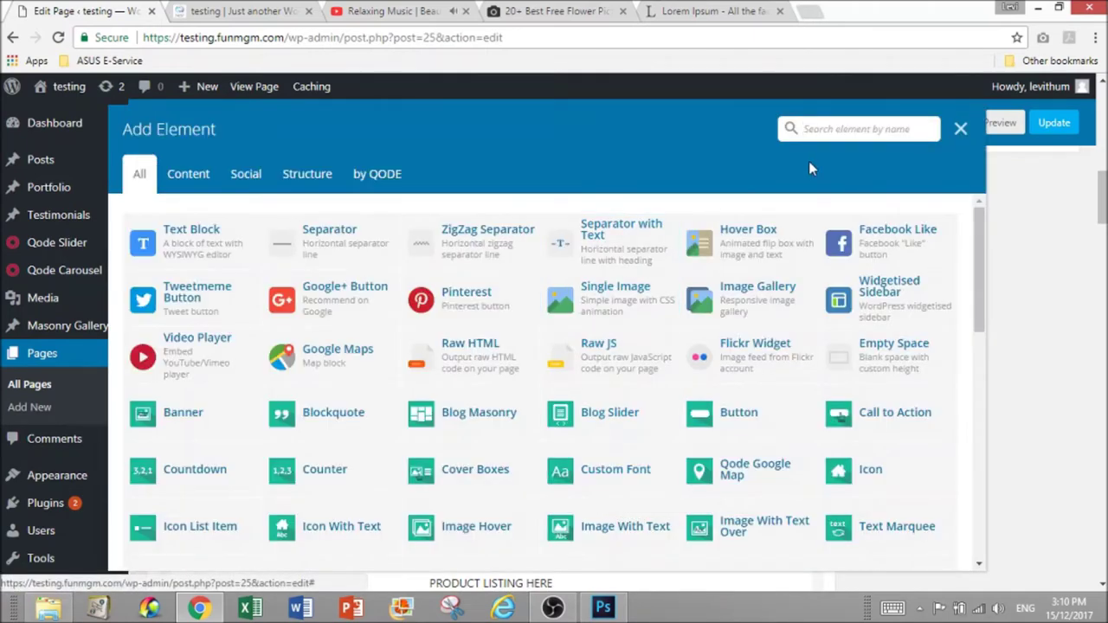
text(but)
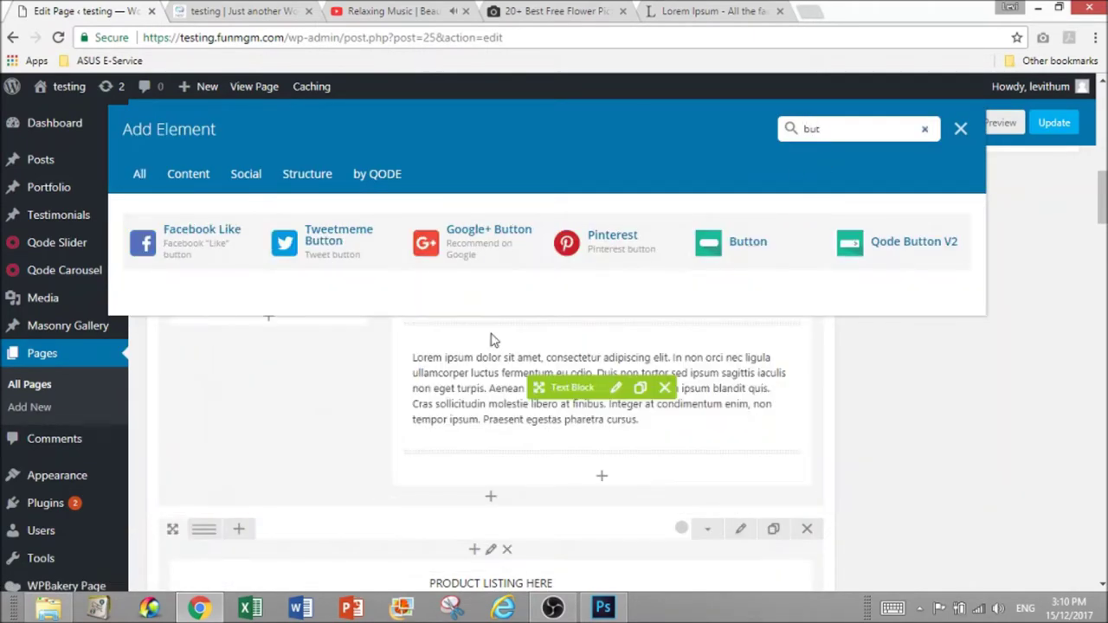
click(750, 242)
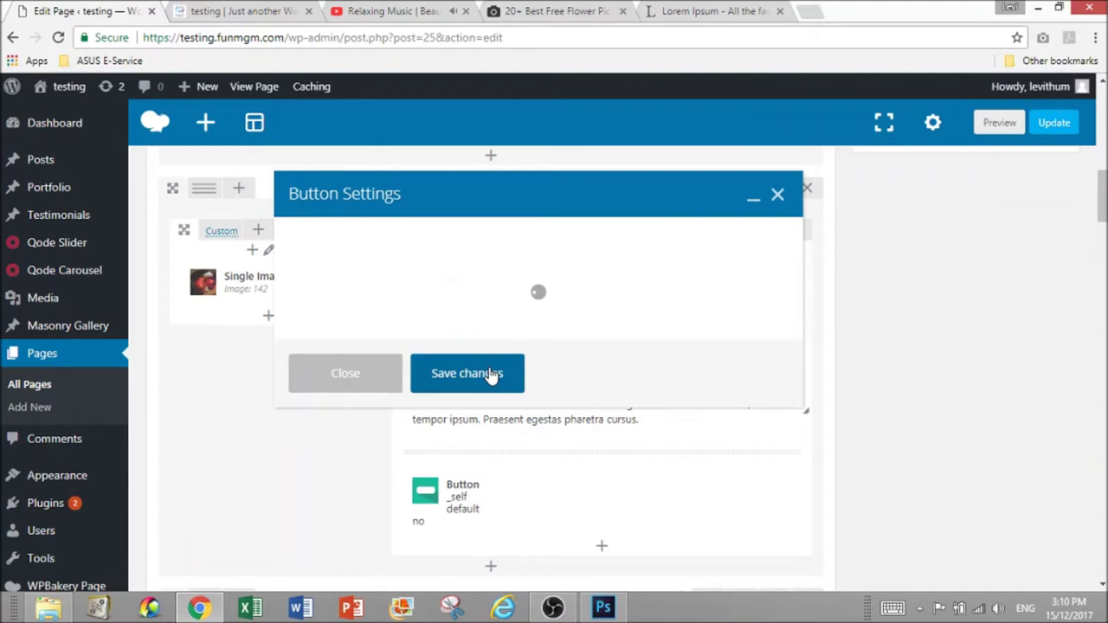
click(342, 395)
text(More)
click(435, 236)
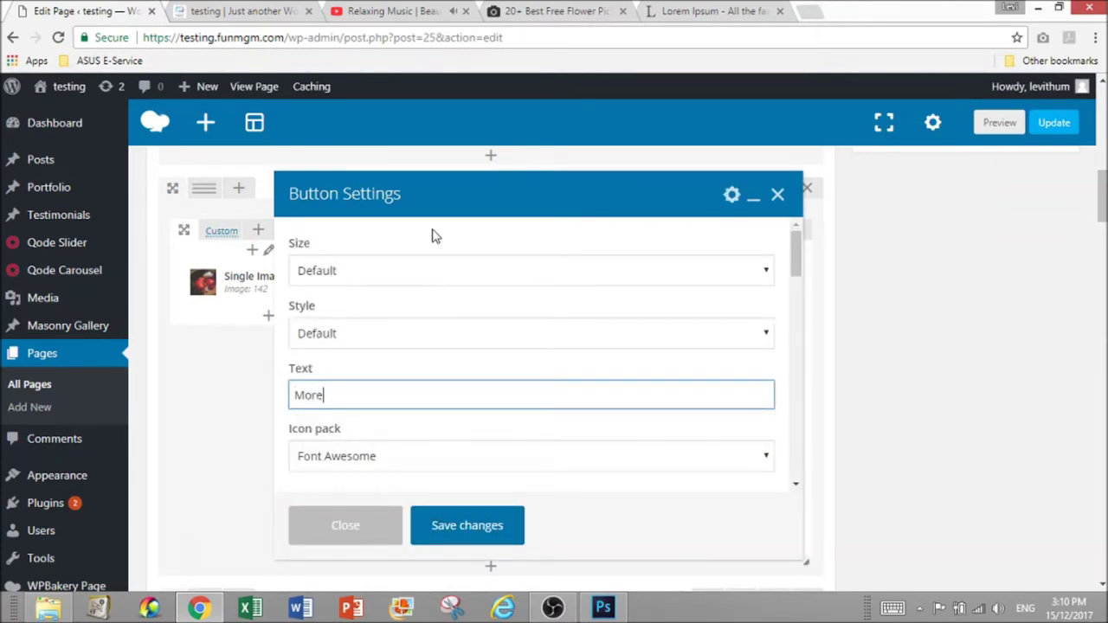
Set the "More" button's link to "#", save the button settings and preview the page
scroll(416, 355, down, 3)
scroll(411, 364, down, 1)
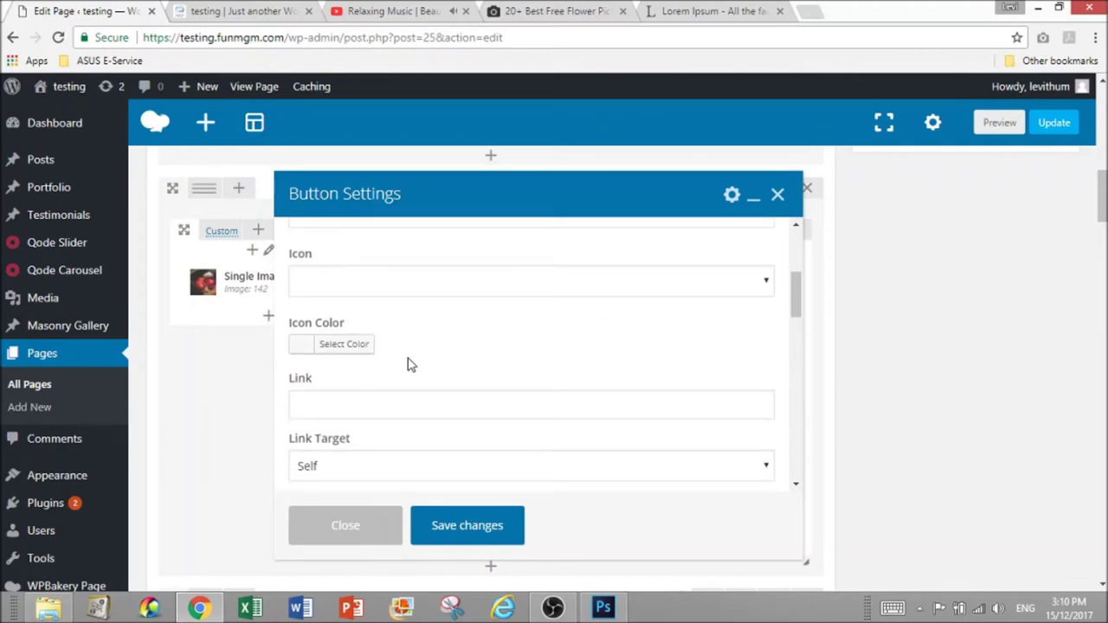
scroll(411, 365, down, 1)
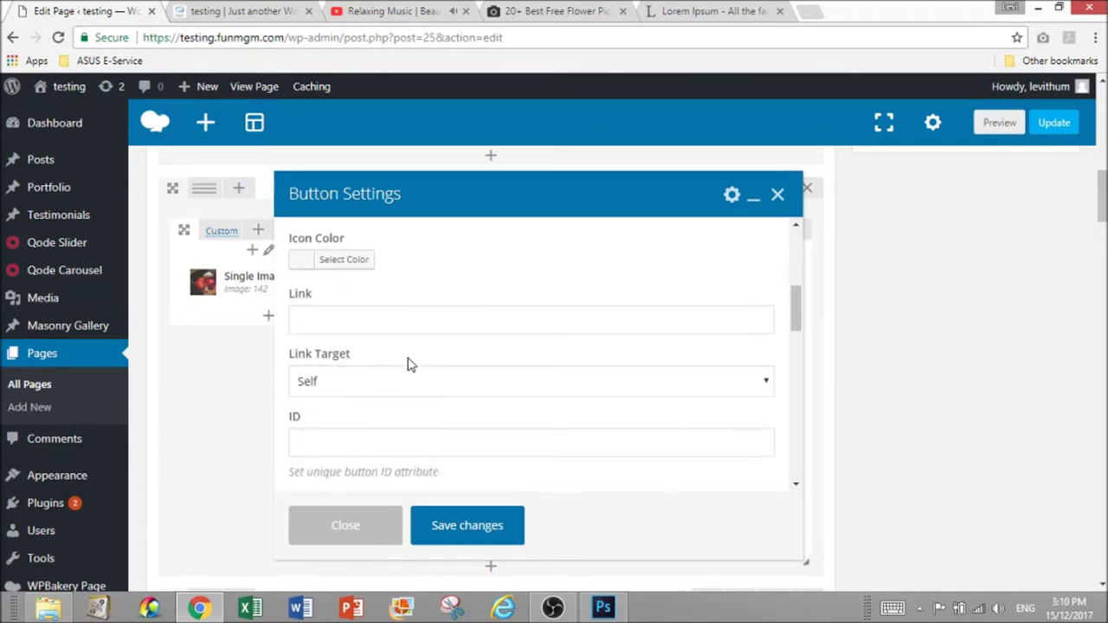
scroll(408, 362, down, 1)
scroll(409, 360, down, 3)
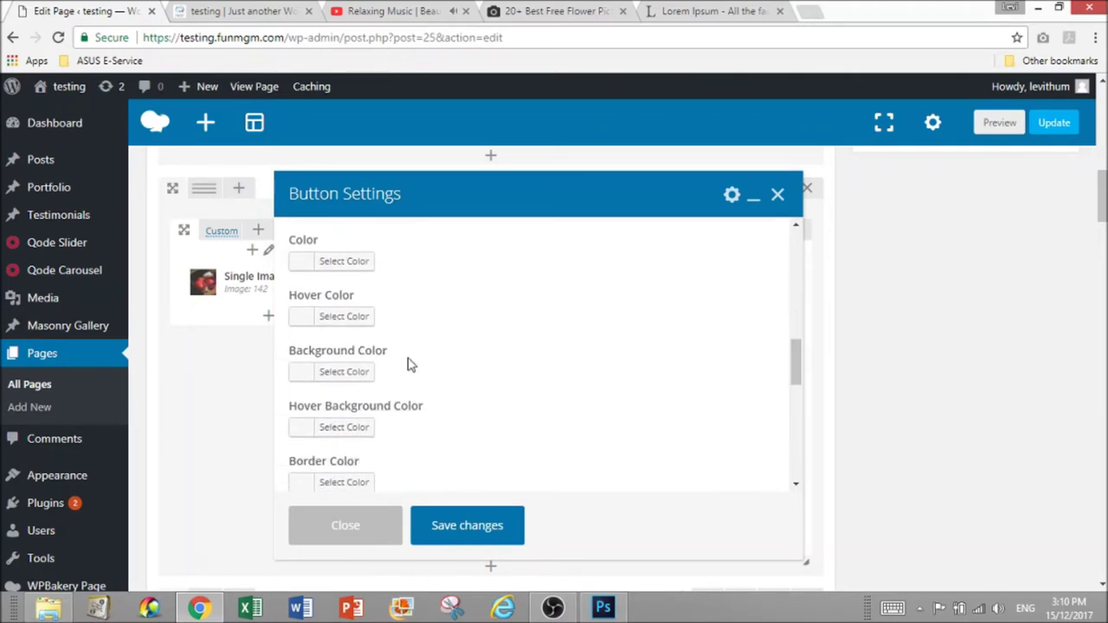
scroll(389, 370, up, 4)
click(348, 324)
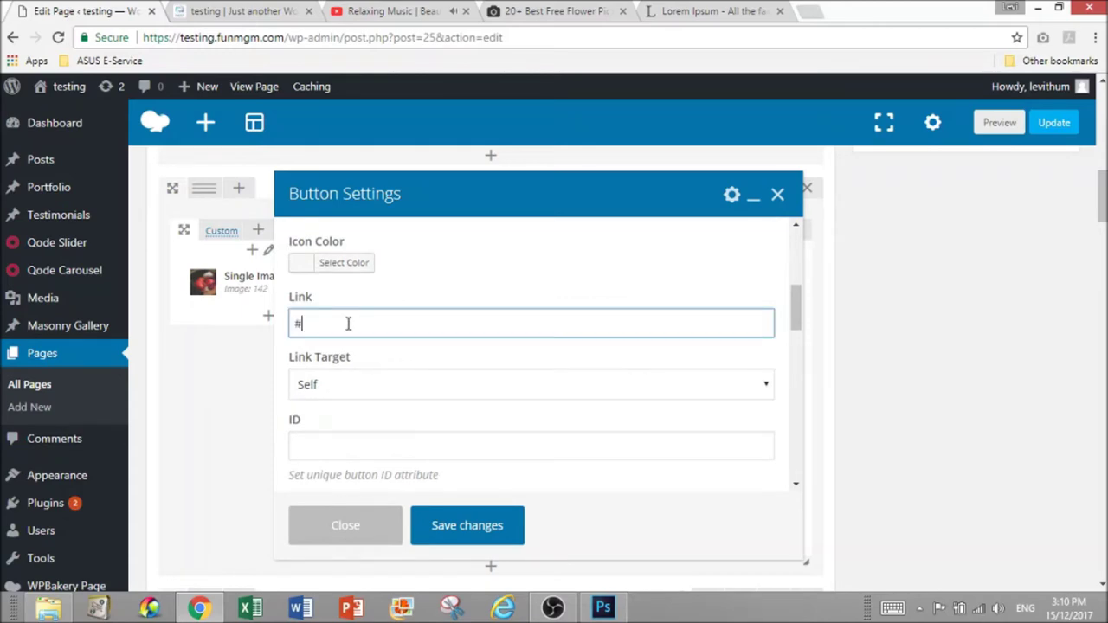
click(467, 525)
click(1000, 123)
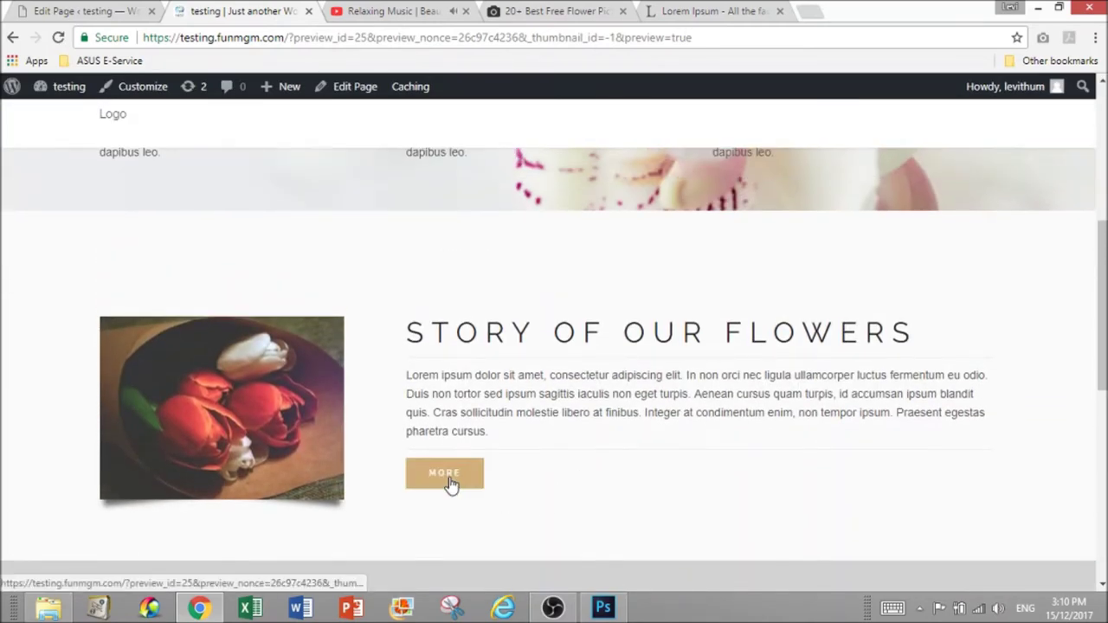
Change the type of the separator above the "More" button so its line is hidden, save it and preview the page
click(117, 11)
scroll(589, 441, down, 2)
scroll(606, 390, up, 1)
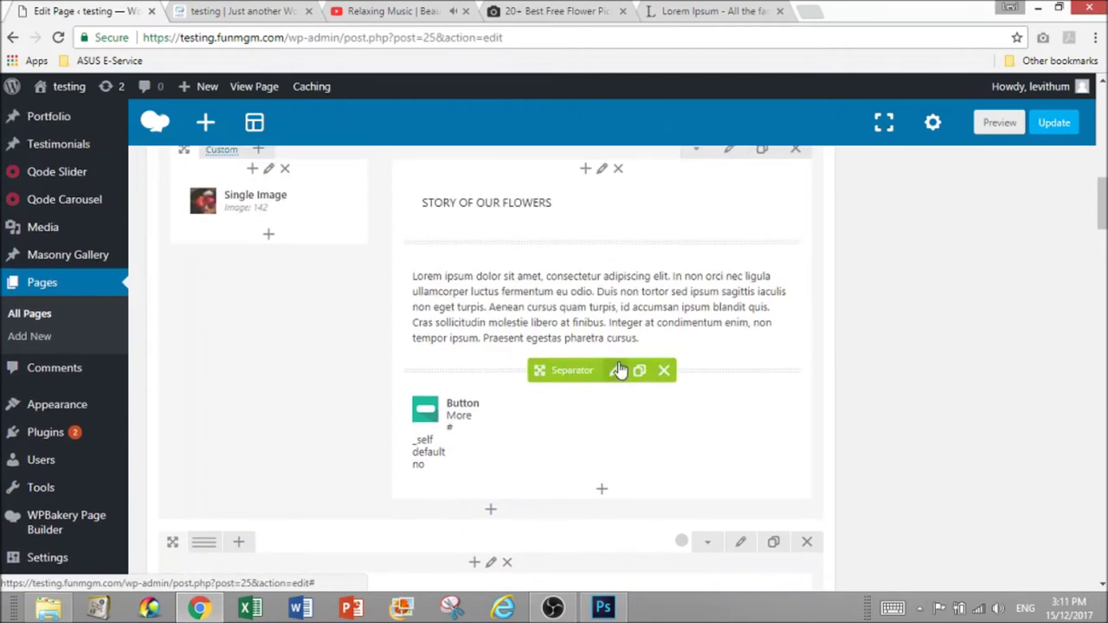
click(617, 371)
scroll(376, 346, down, 2)
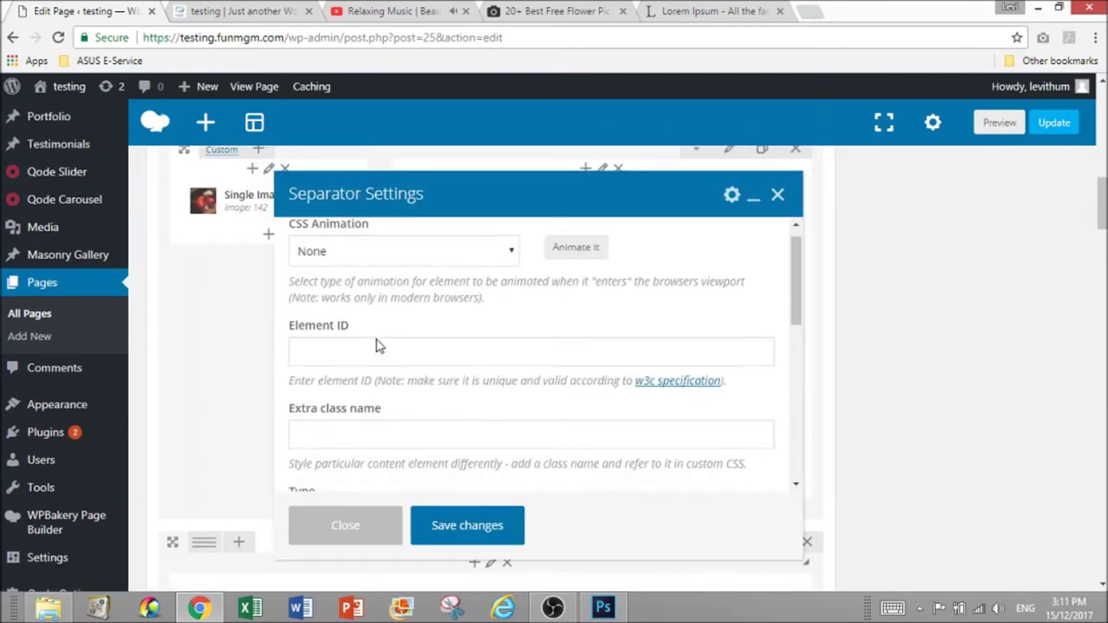
click(343, 381)
click(340, 413)
click(338, 387)
click(309, 435)
click(466, 524)
click(1000, 122)
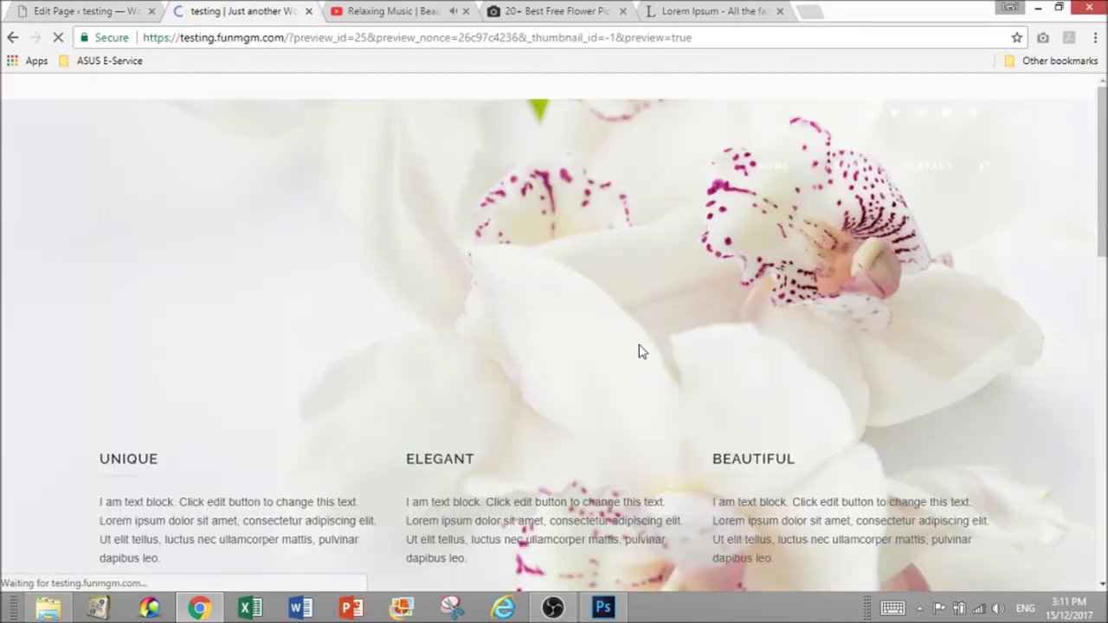
Check the spacing around the "More" button and the layout of the "Our craft" section in the preview
scroll(638, 349, down, 5)
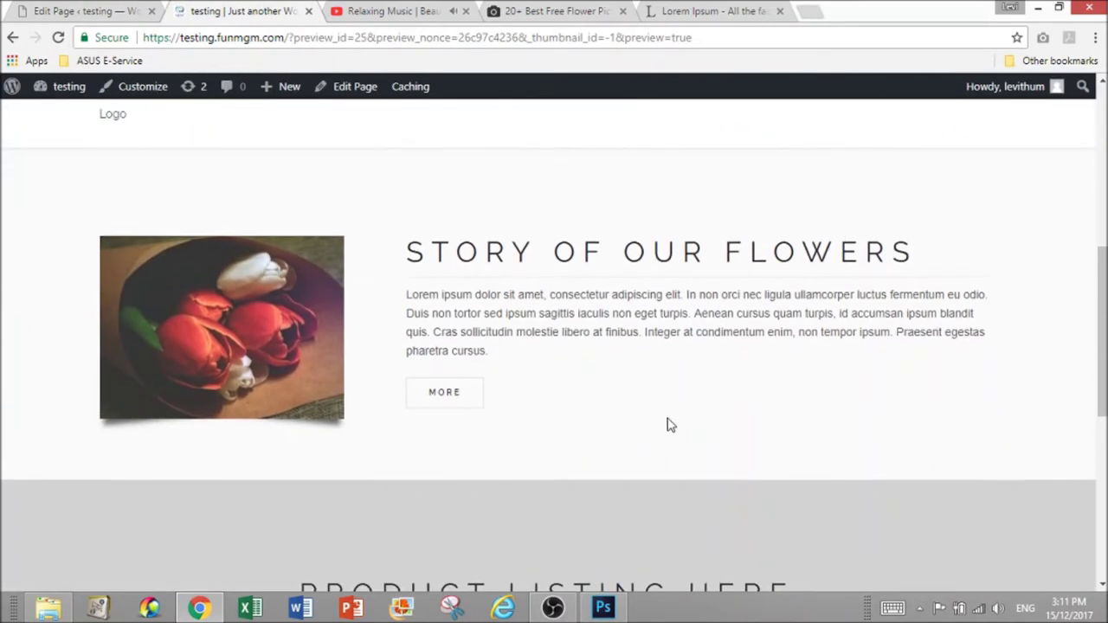
scroll(684, 459, up, 1)
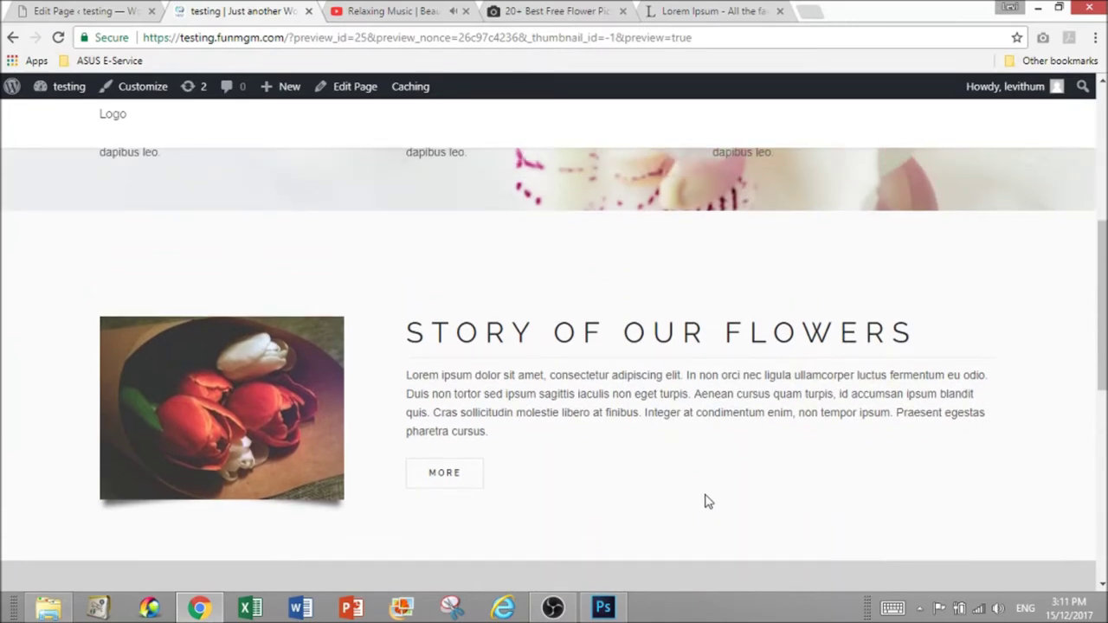
scroll(660, 485, down, 7)
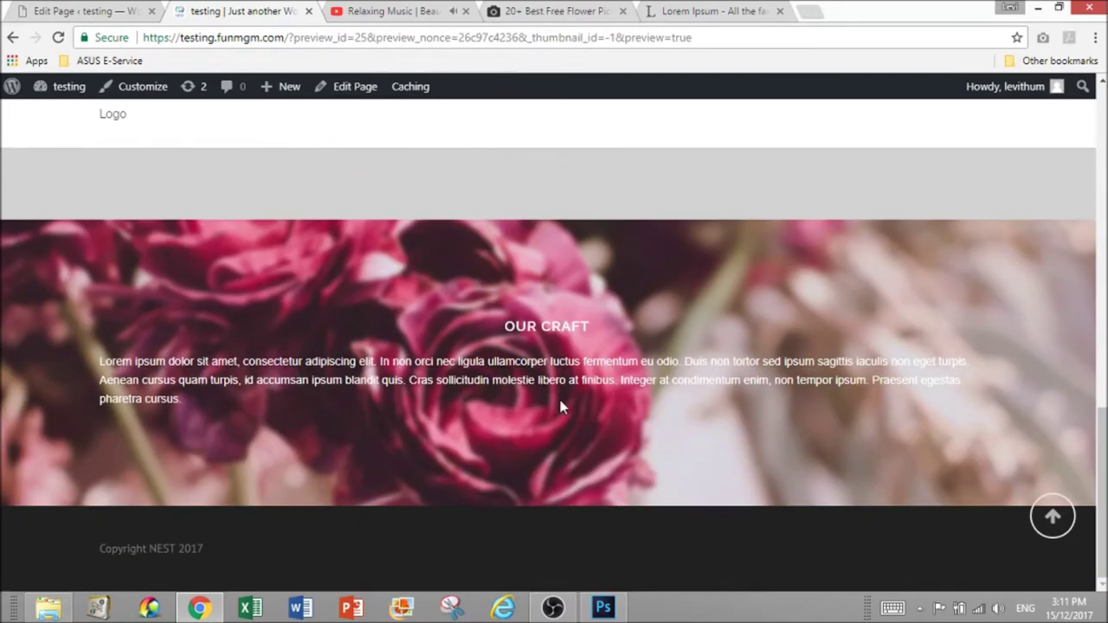
scroll(560, 428, up, 2)
scroll(530, 458, down, 2)
scroll(525, 441, up, 1)
Look through the general settings of the "Our craft" row for the options that control its background behaviour
click(77, 11)
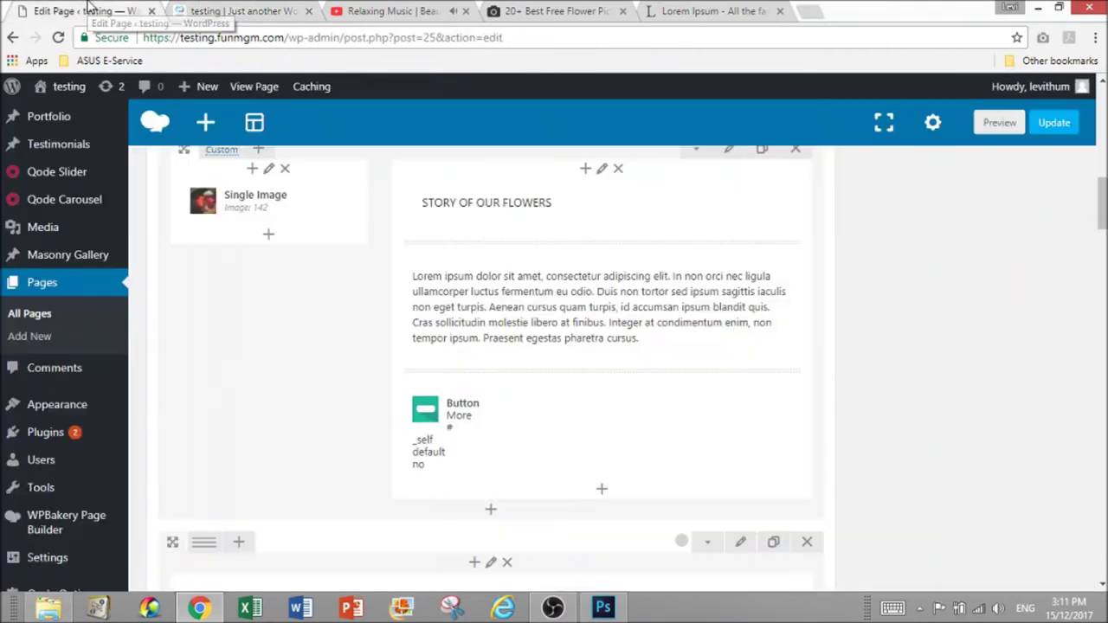
scroll(512, 306, down, 5)
scroll(648, 408, up, 2)
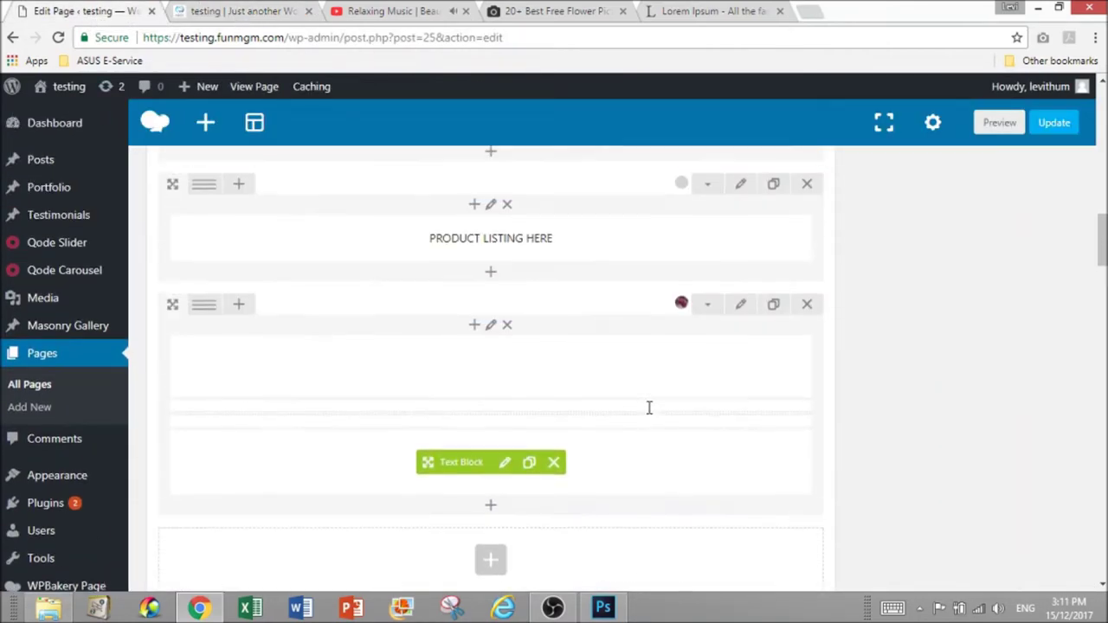
scroll(663, 395, down, 1)
click(741, 337)
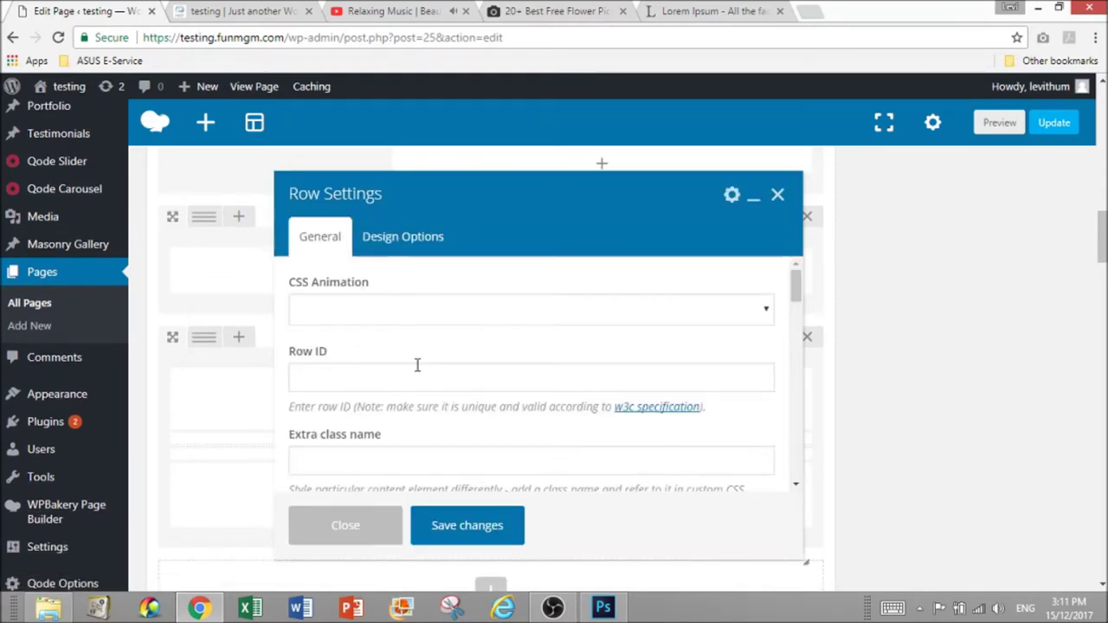
scroll(416, 364, down, 4)
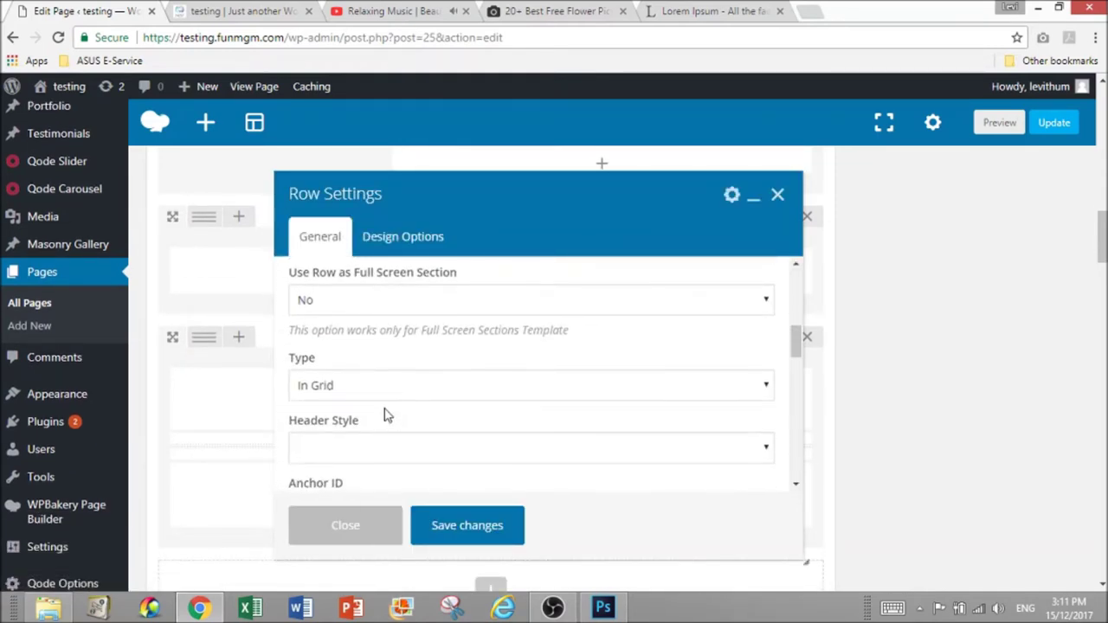
scroll(386, 409, down, 6)
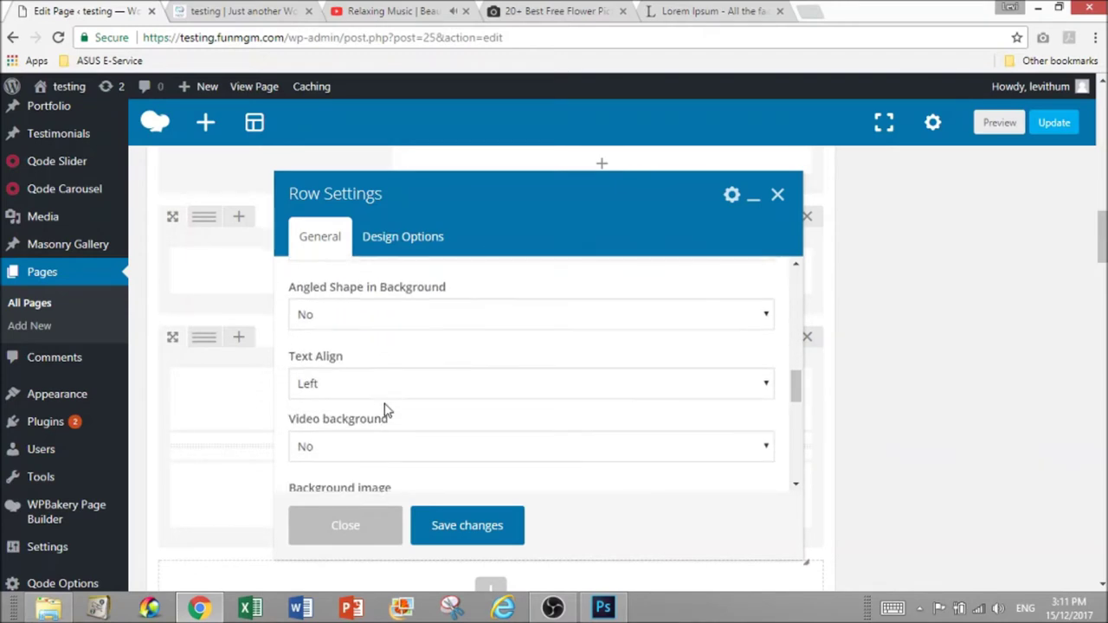
scroll(386, 409, down, 2)
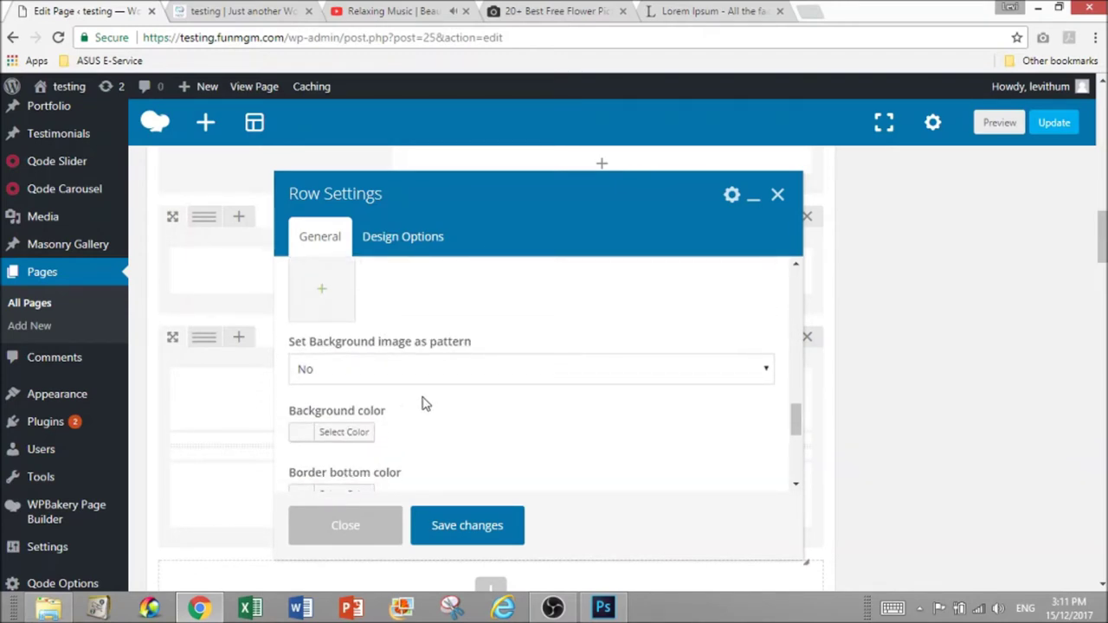
click(442, 386)
click(460, 398)
scroll(459, 400, down, 3)
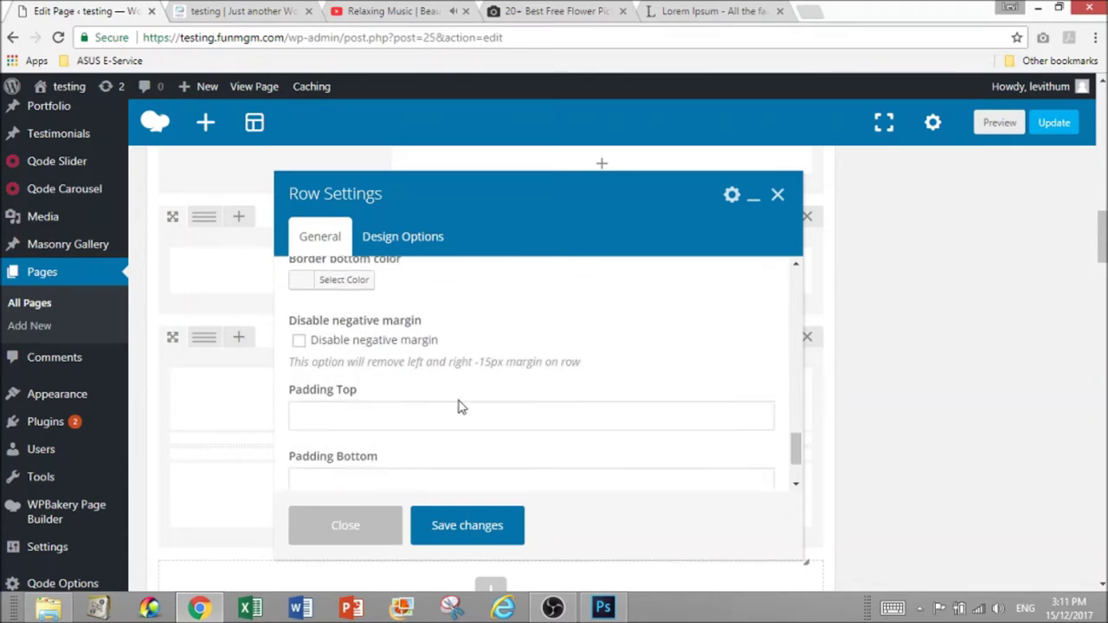
scroll(459, 400, up, 5)
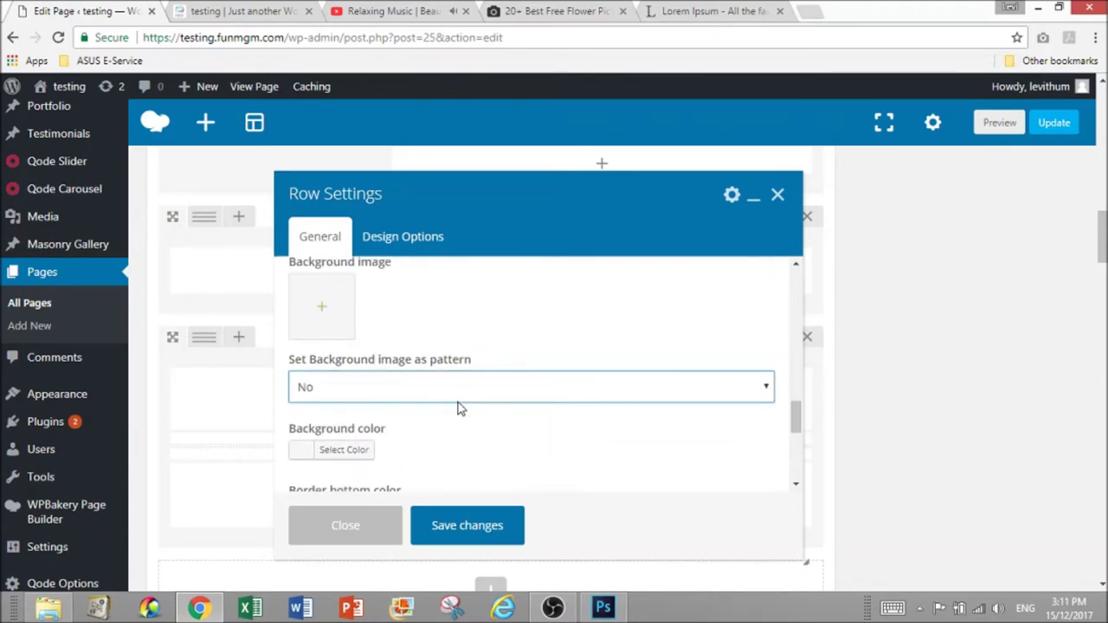
scroll(476, 418, up, 5)
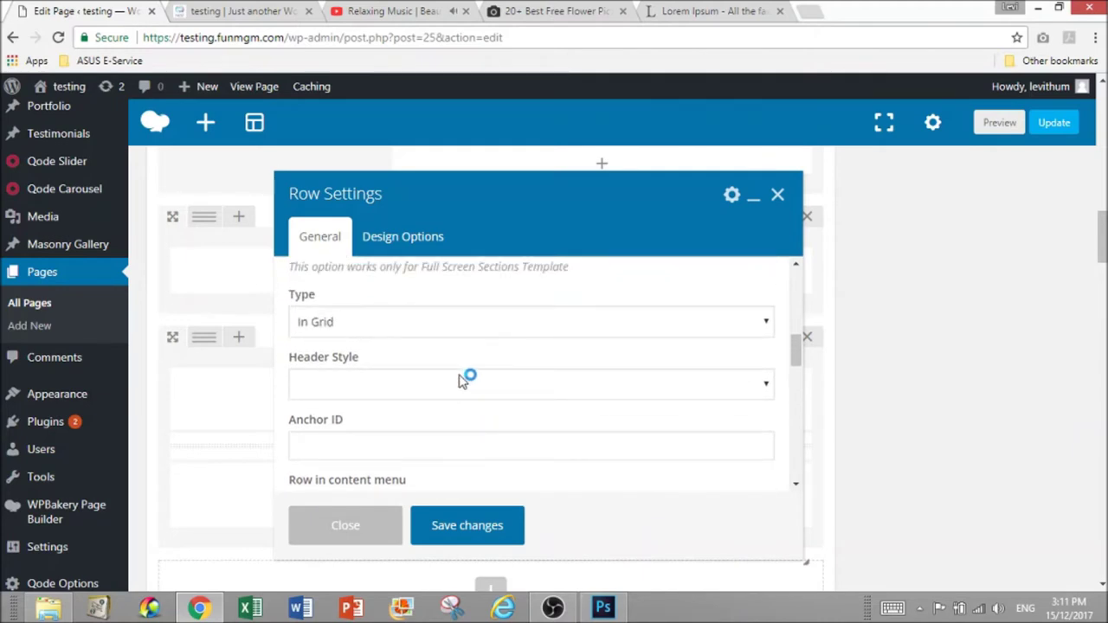
scroll(461, 385, up, 1)
click(444, 405)
scroll(445, 383, up, 2)
scroll(446, 379, up, 2)
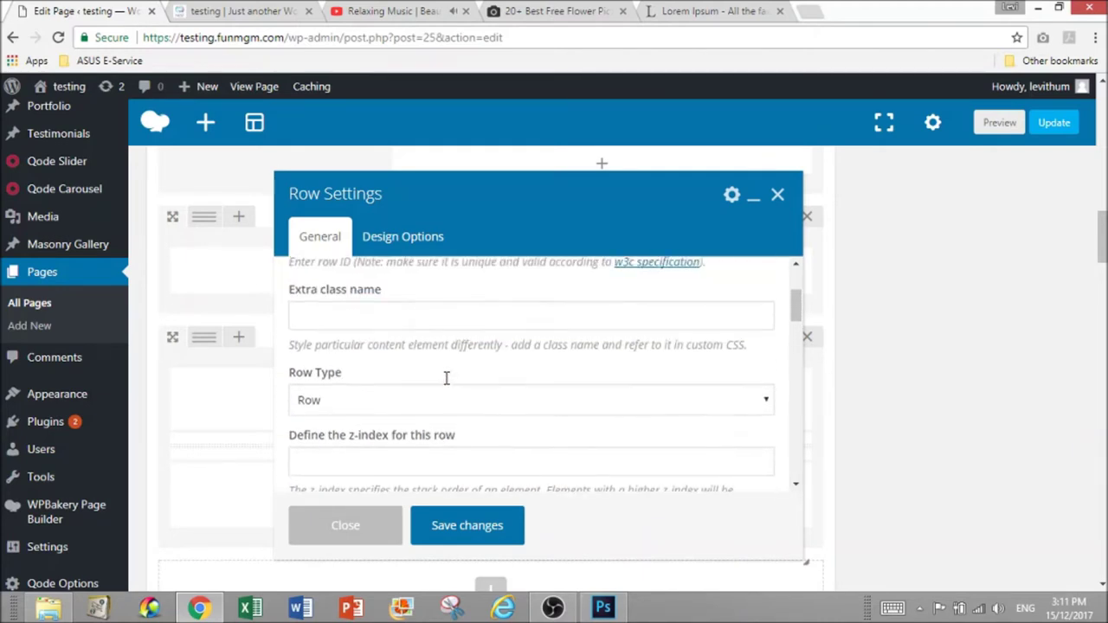
Set the row type of the "Our craft" row to Parallax and save the row settings
click(446, 409)
click(437, 444)
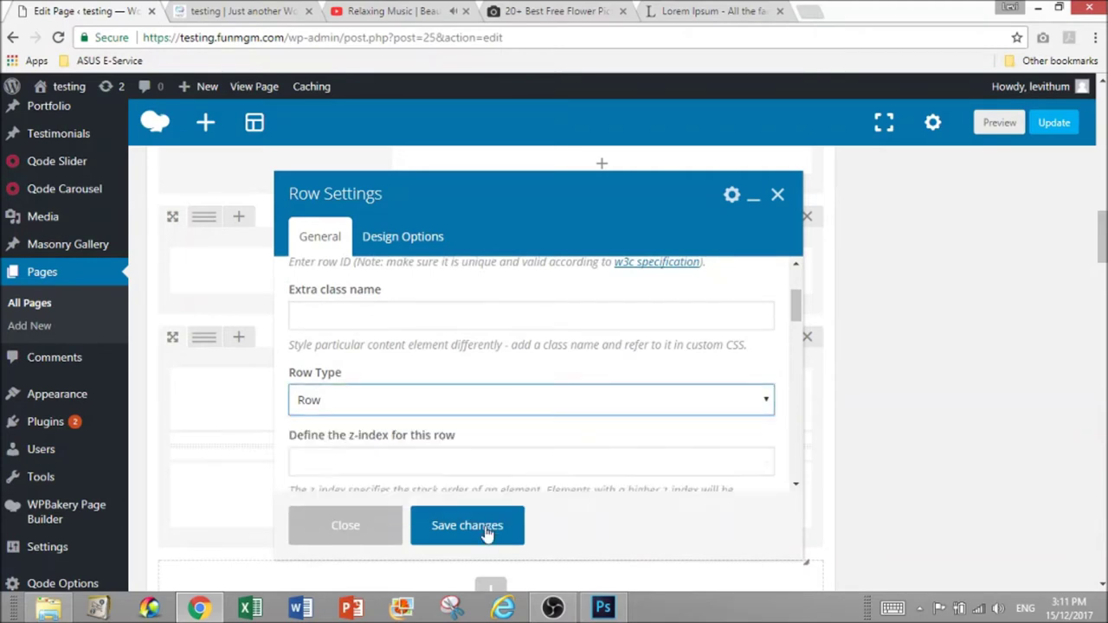
click(473, 545)
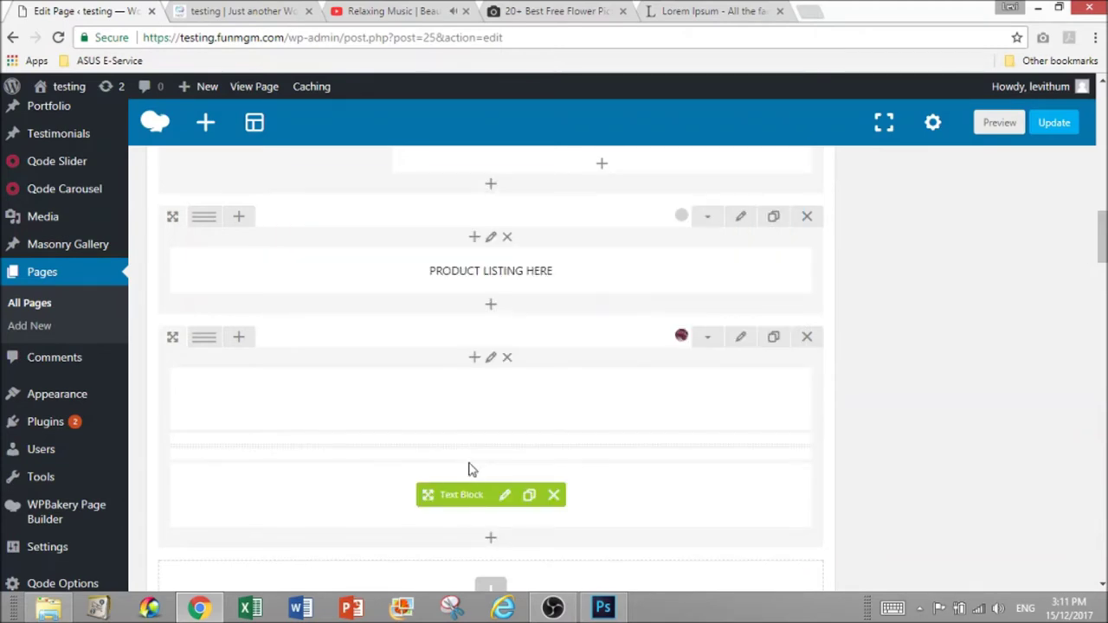
Open the Qode Parallax options in a separate browser tab, turn on parallax on touch devices and save the changes
scroll(67, 520, down, 1)
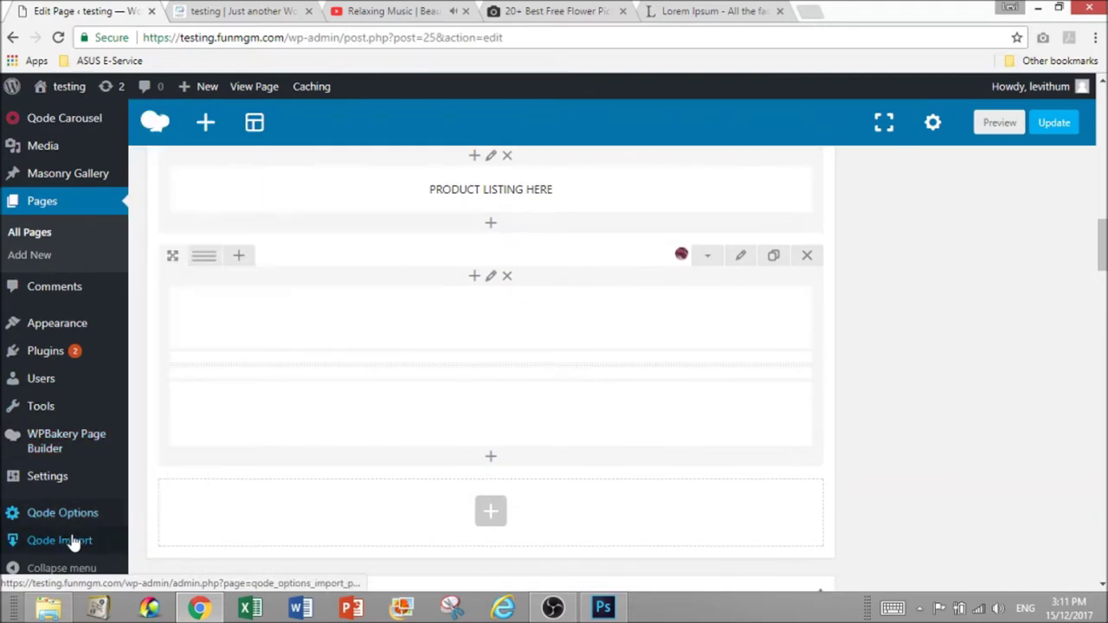
mouse_move(82, 525)
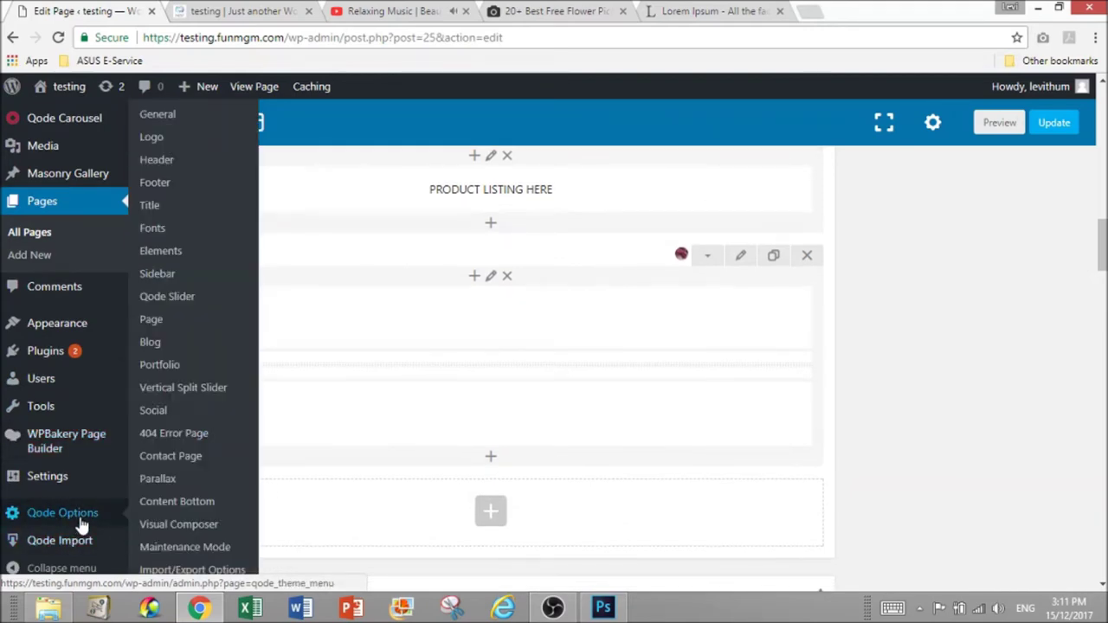
right_click(174, 484)
click(256, 350)
key(ctrl+Tab)
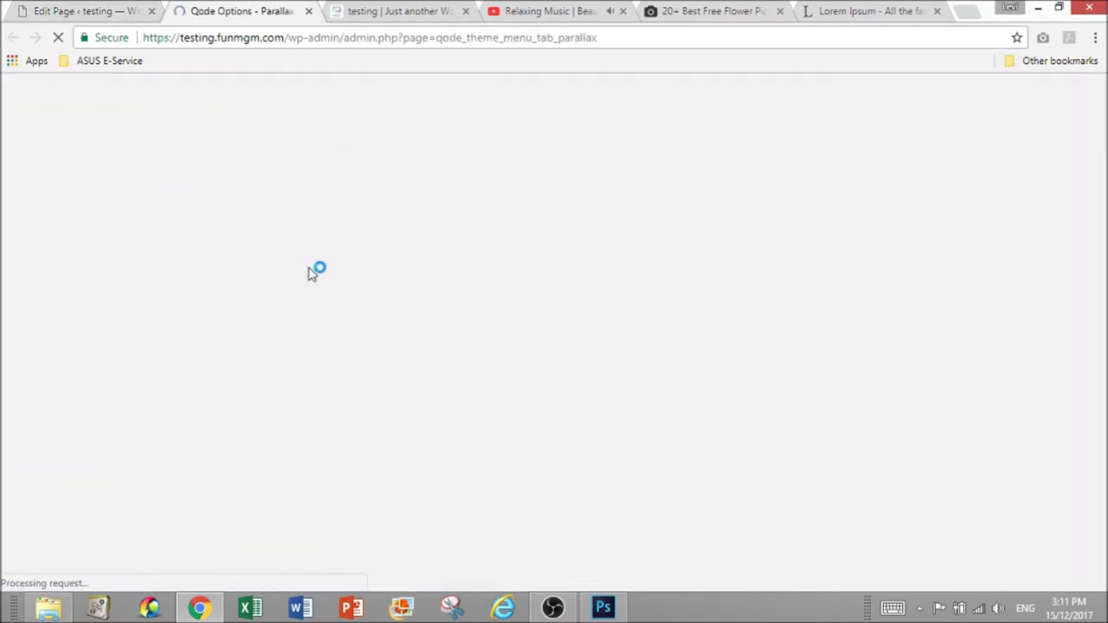
scroll(485, 373, down, 2)
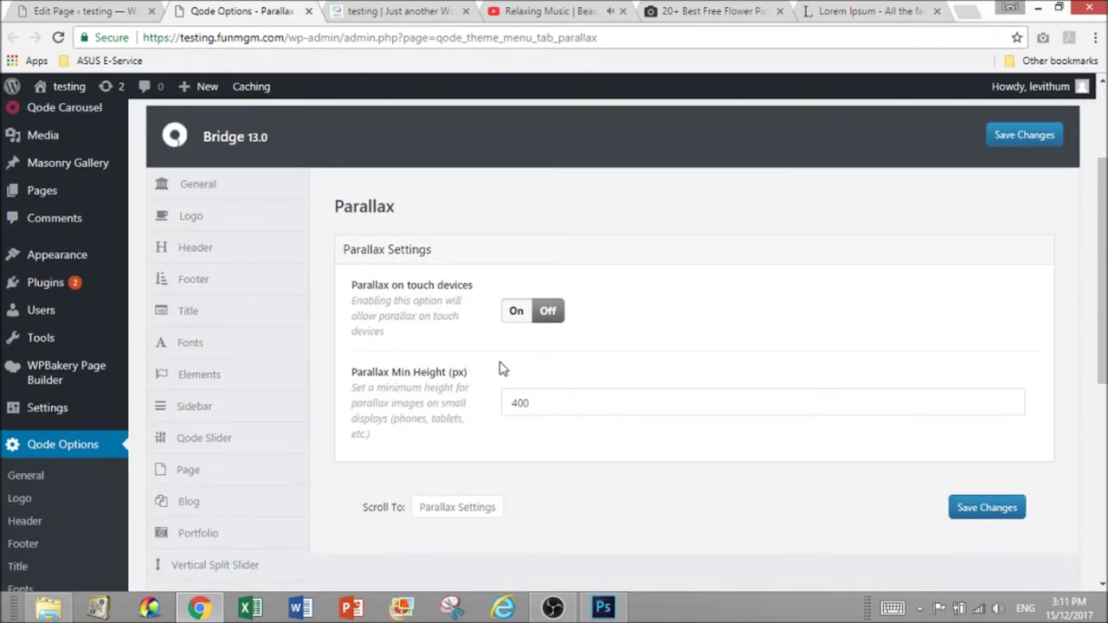
click(539, 313)
scroll(848, 498, down, 1)
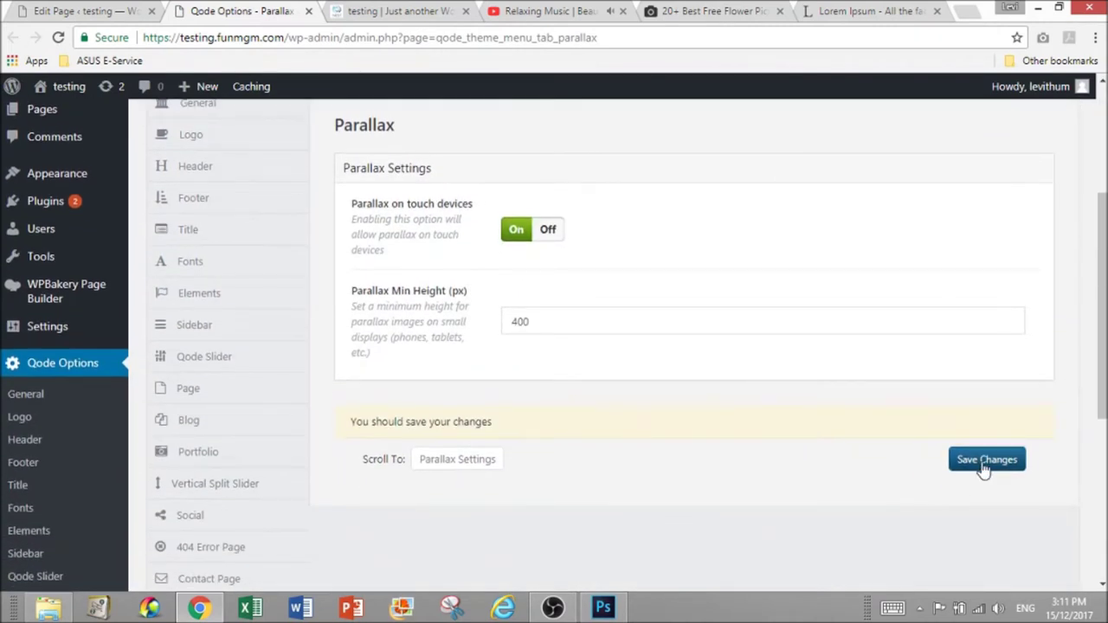
click(984, 465)
Preview the flower shop page and check how the "Our craft" section appears below the product listing
click(85, 11)
click(1000, 123)
click(387, 12)
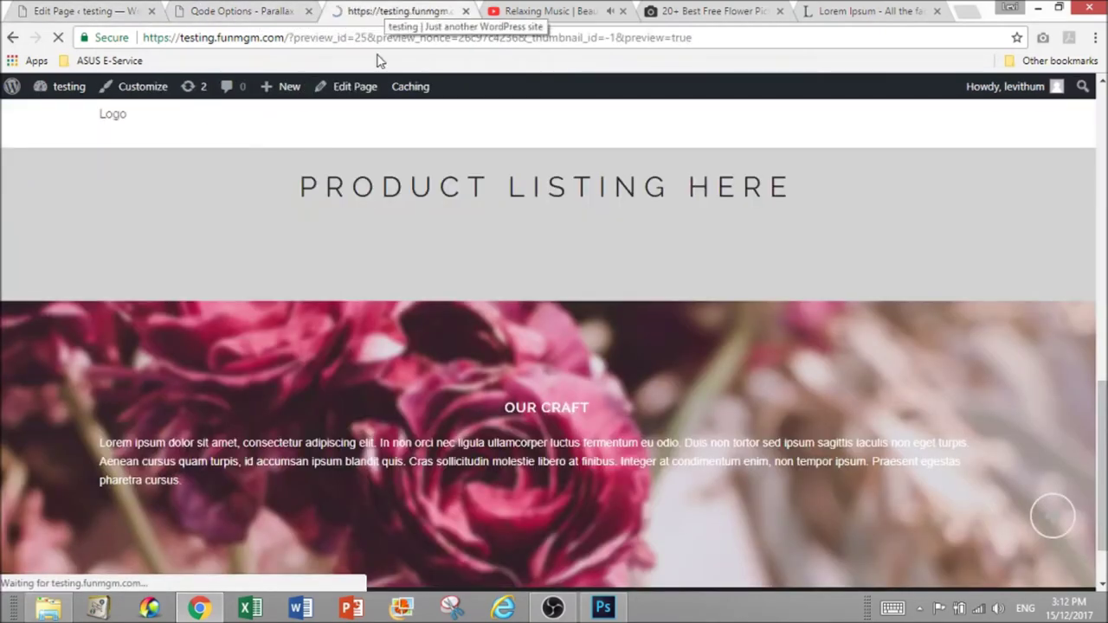
scroll(690, 359, down, 2)
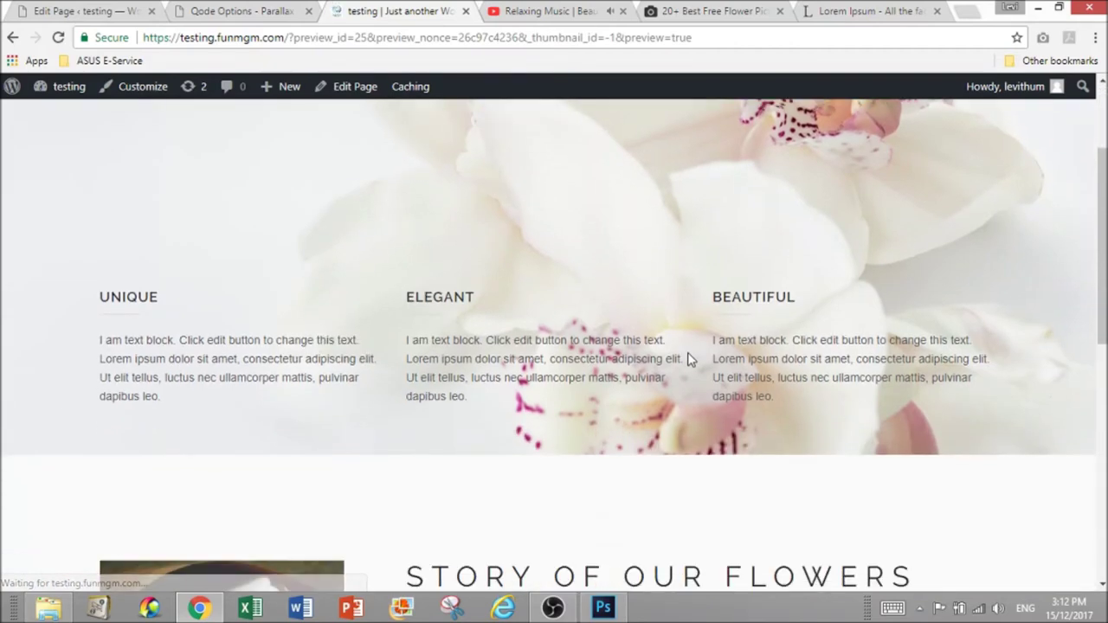
scroll(690, 359, down, 6)
scroll(685, 361, up, 2)
scroll(685, 362, up, 1)
scroll(685, 362, down, 3)
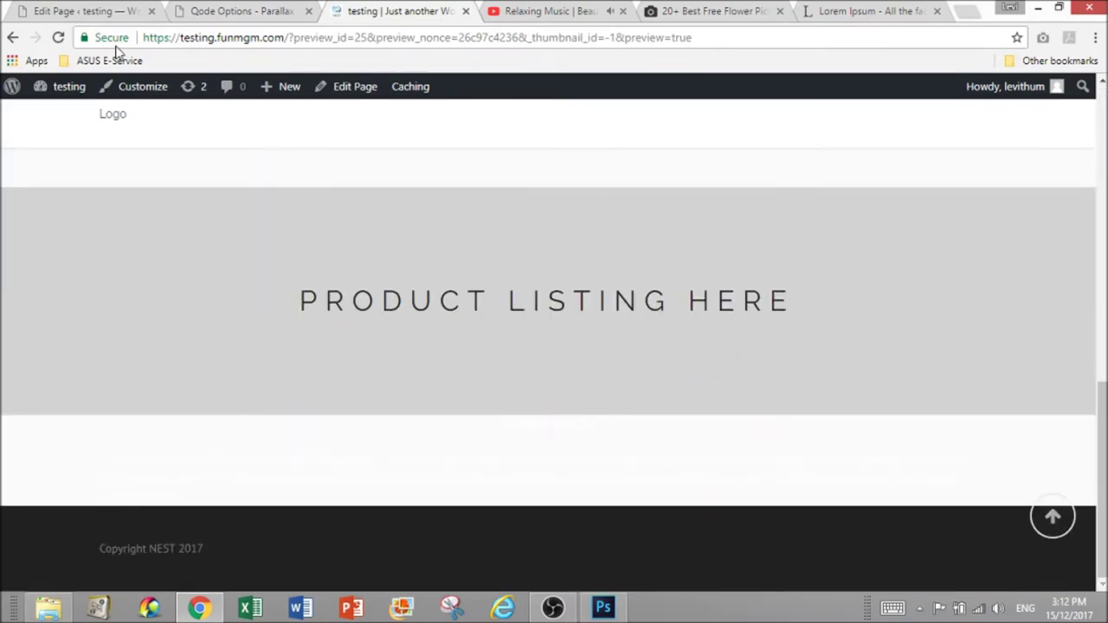
Set product-background.jpg as the parallax background image of the "Our craft" row, save it and preview the page
click(110, 7)
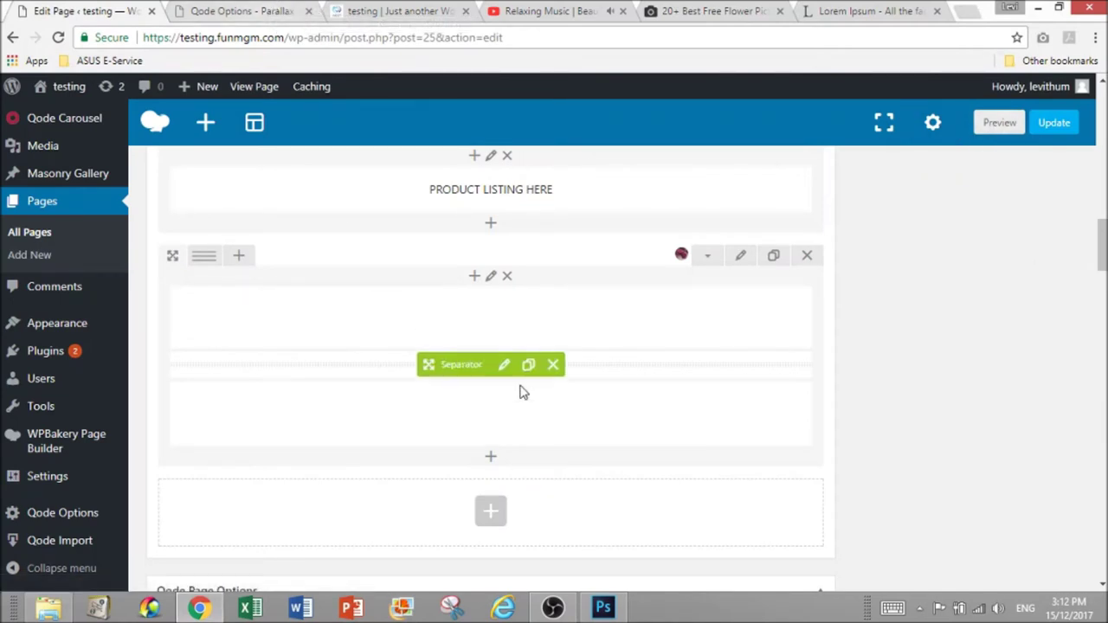
click(741, 256)
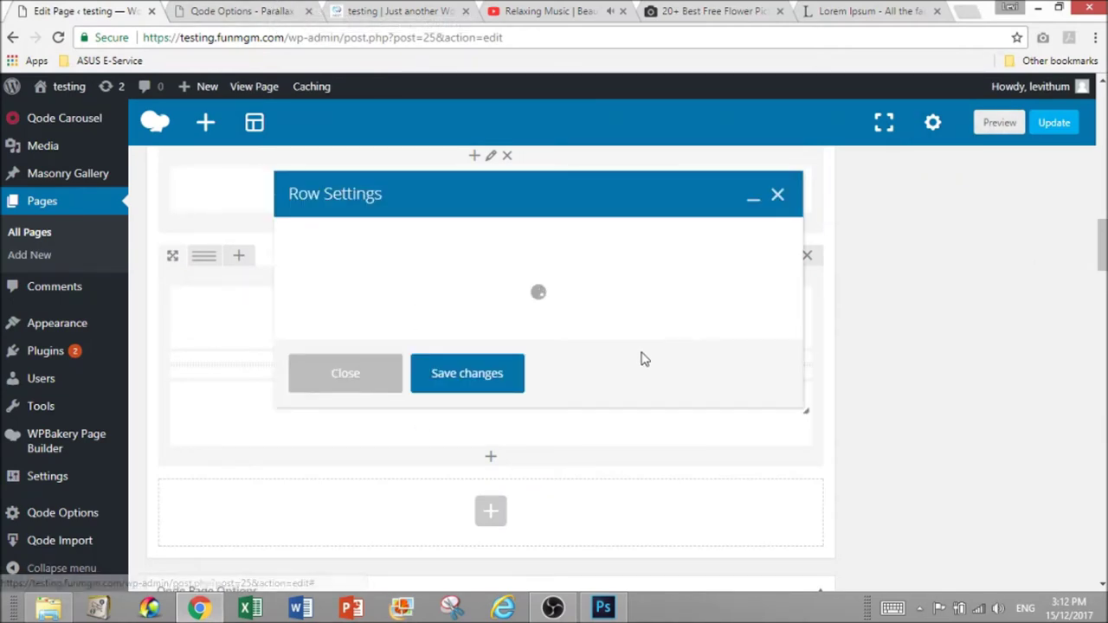
scroll(502, 347, down, 1)
scroll(441, 378, down, 1)
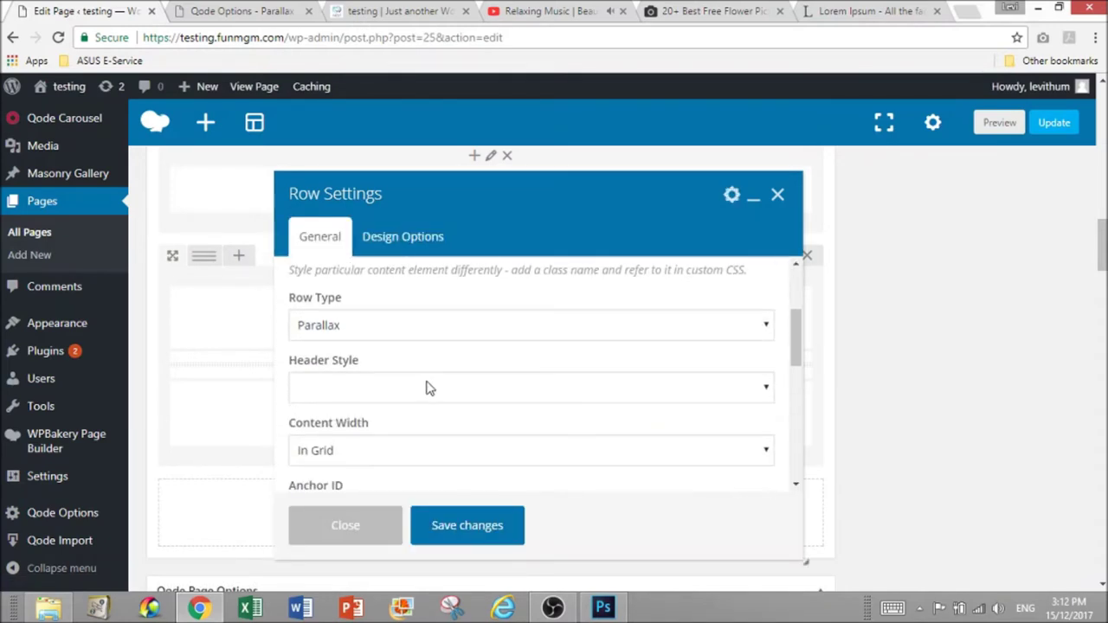
scroll(424, 379, down, 7)
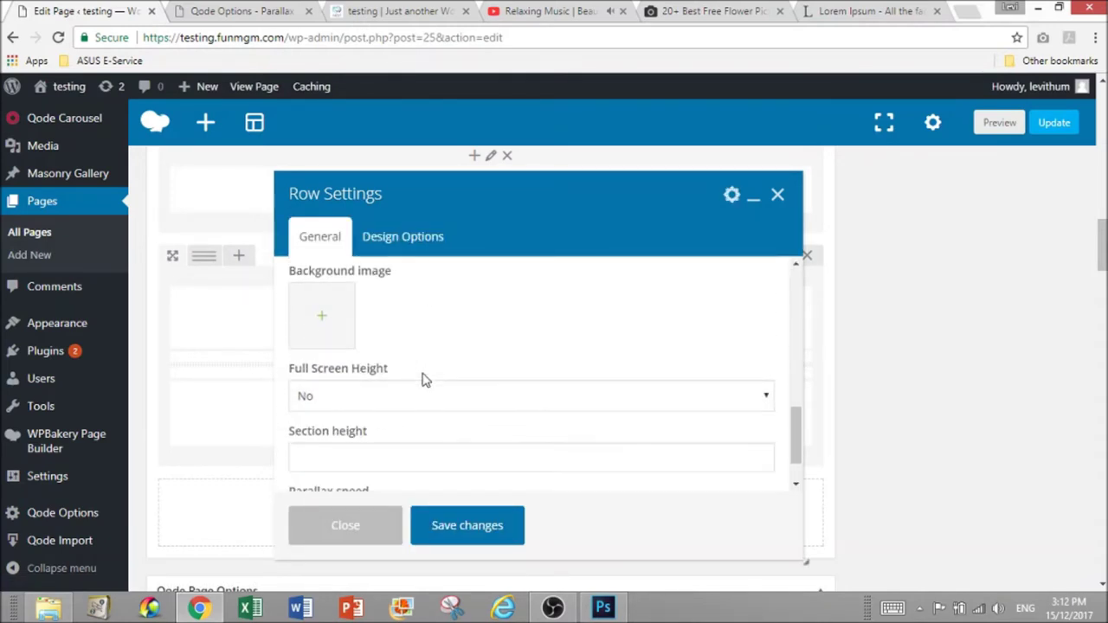
click(322, 317)
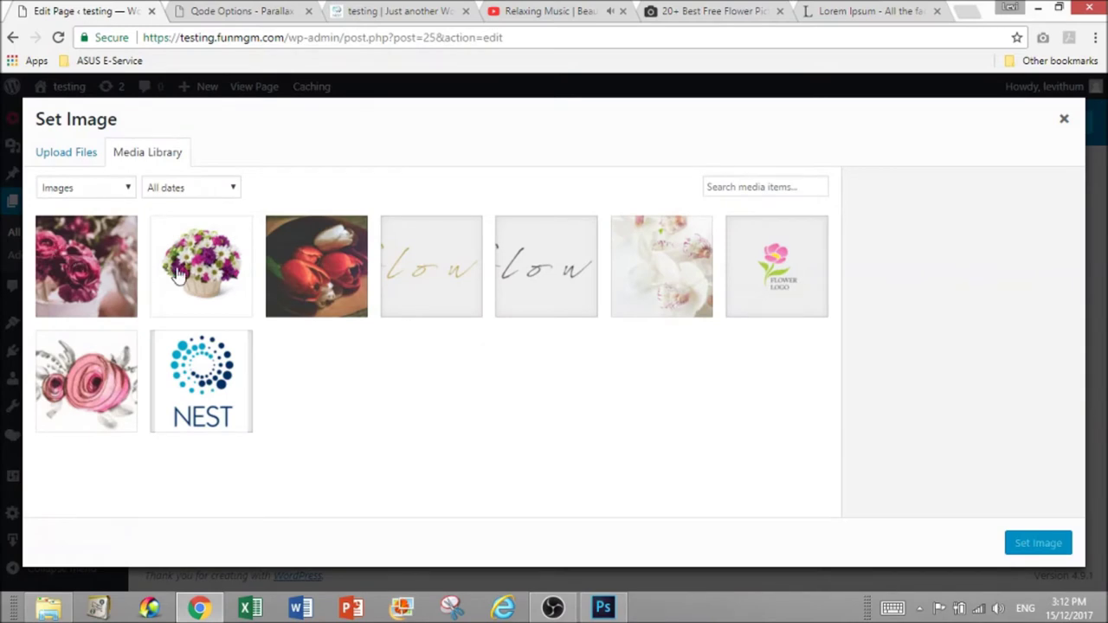
click(112, 299)
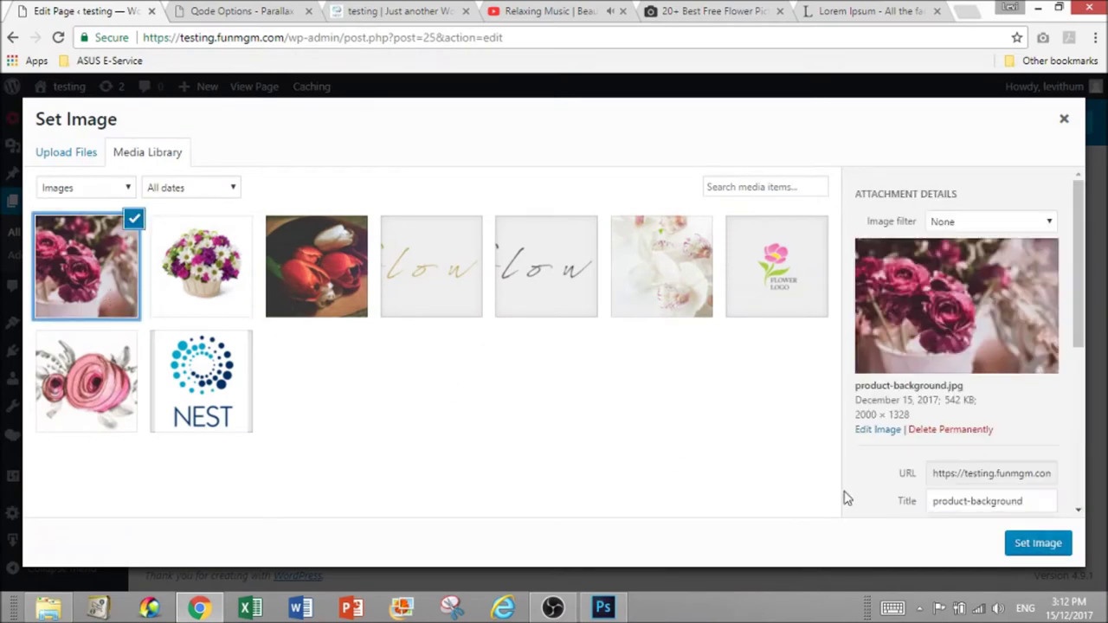
click(1028, 548)
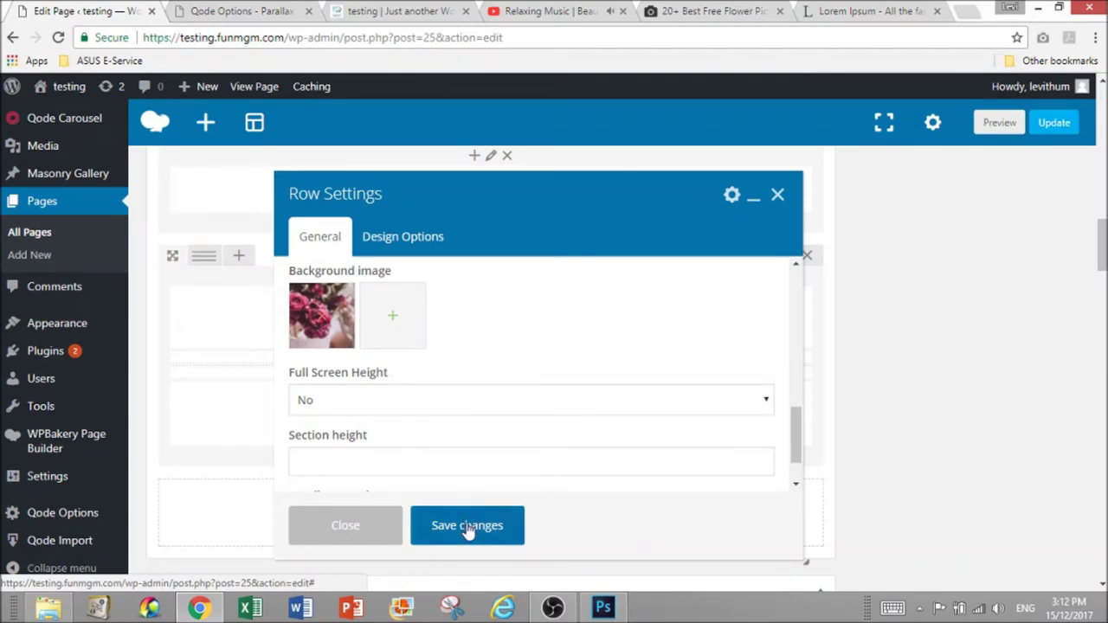
click(467, 531)
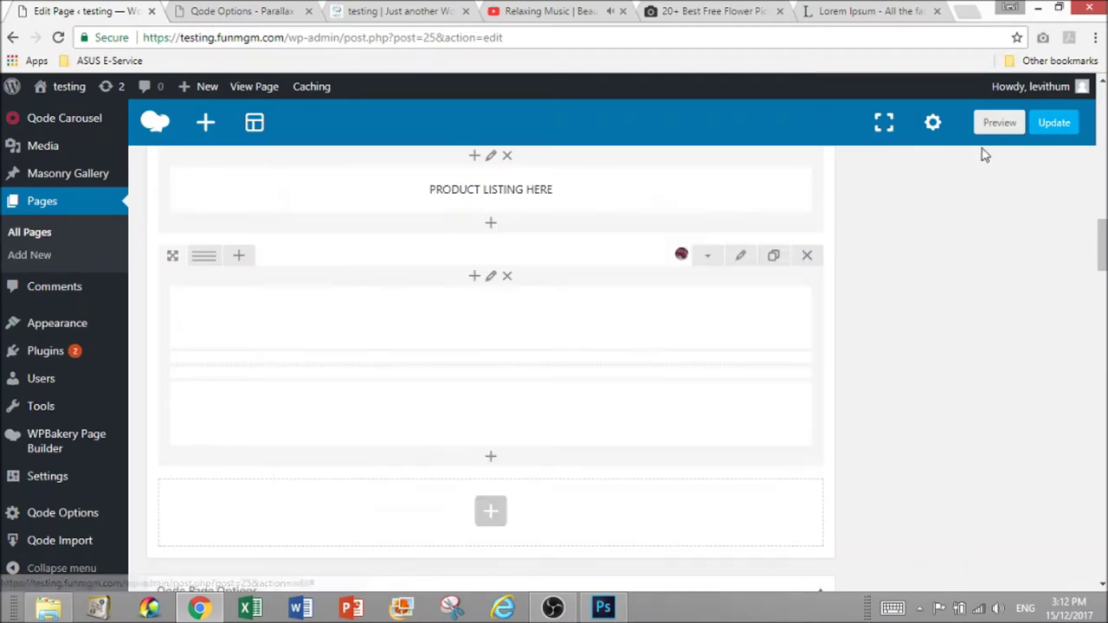
click(998, 124)
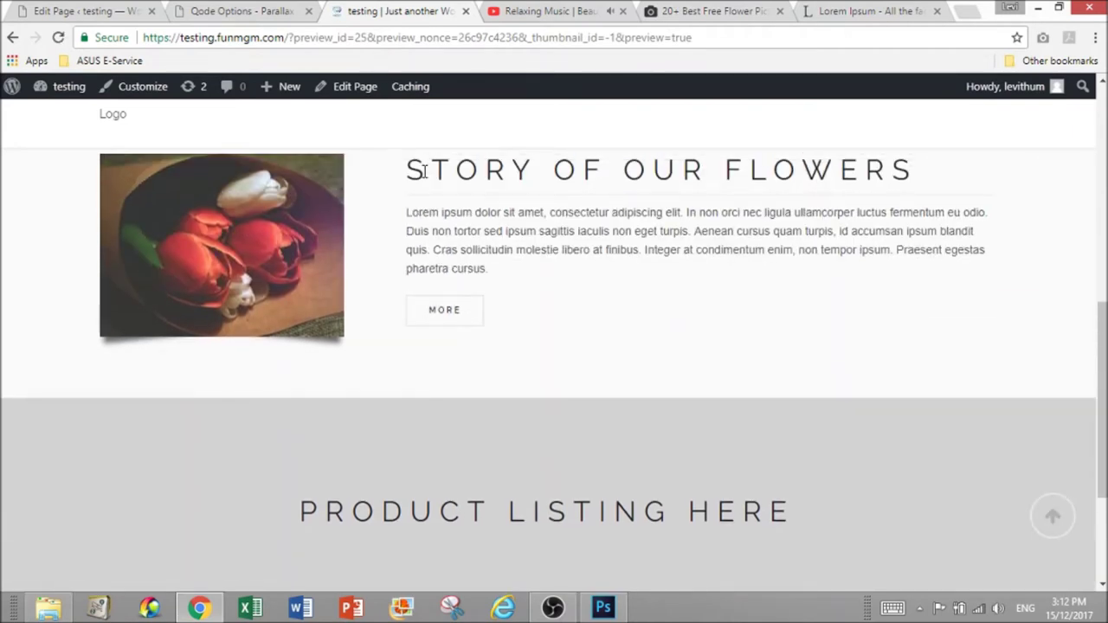
scroll(424, 171, down, 2)
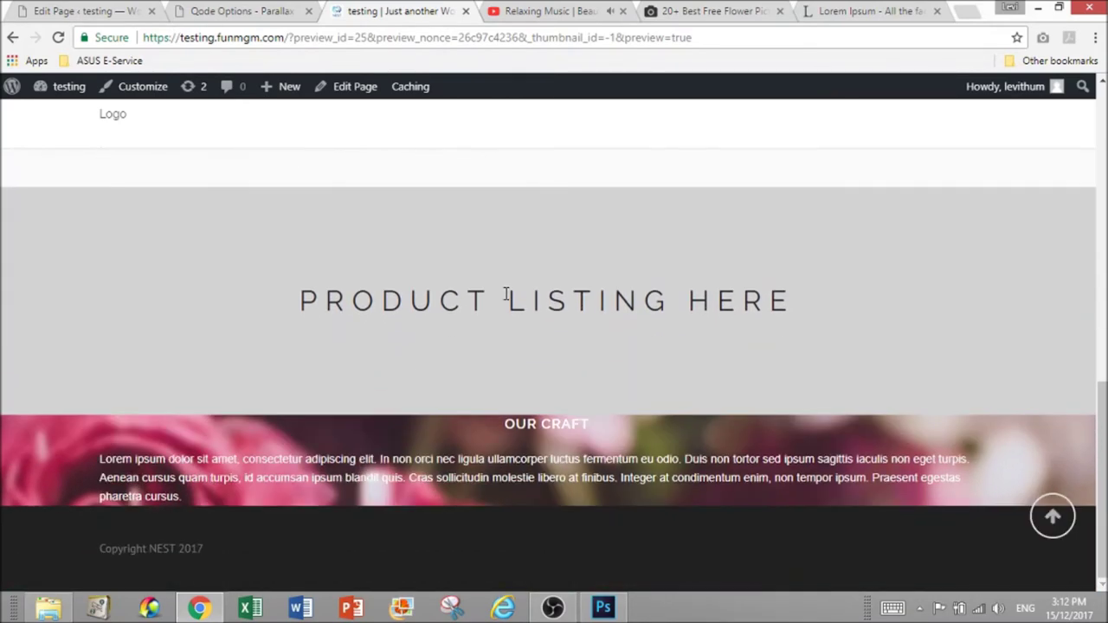
Check the CSS box padding in the "Our craft" row's design options and close the settings without changes
click(112, 10)
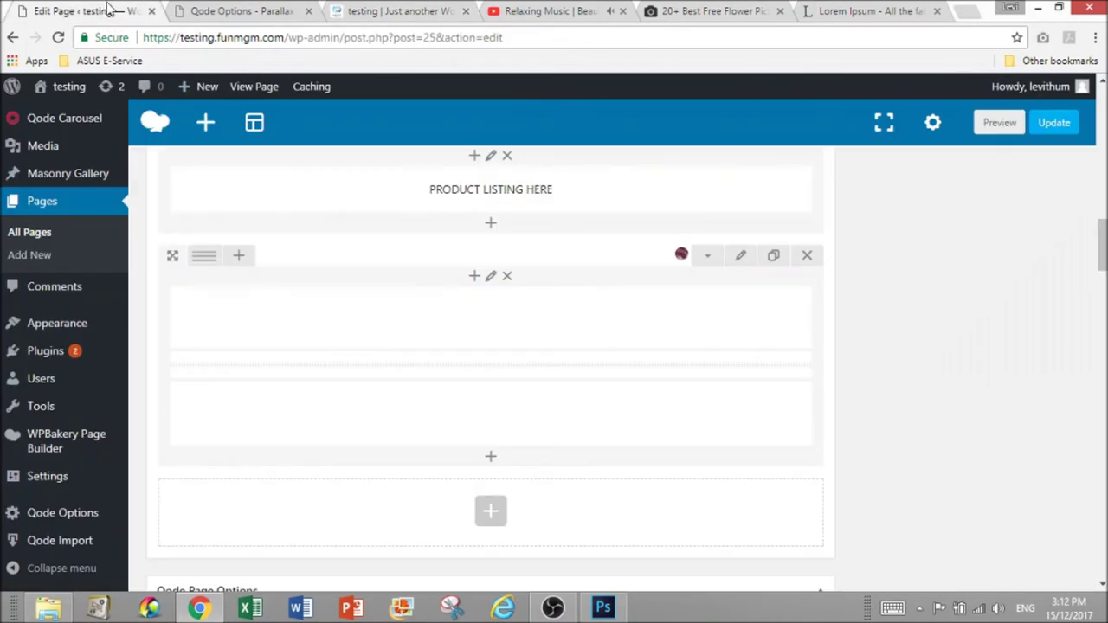
click(741, 257)
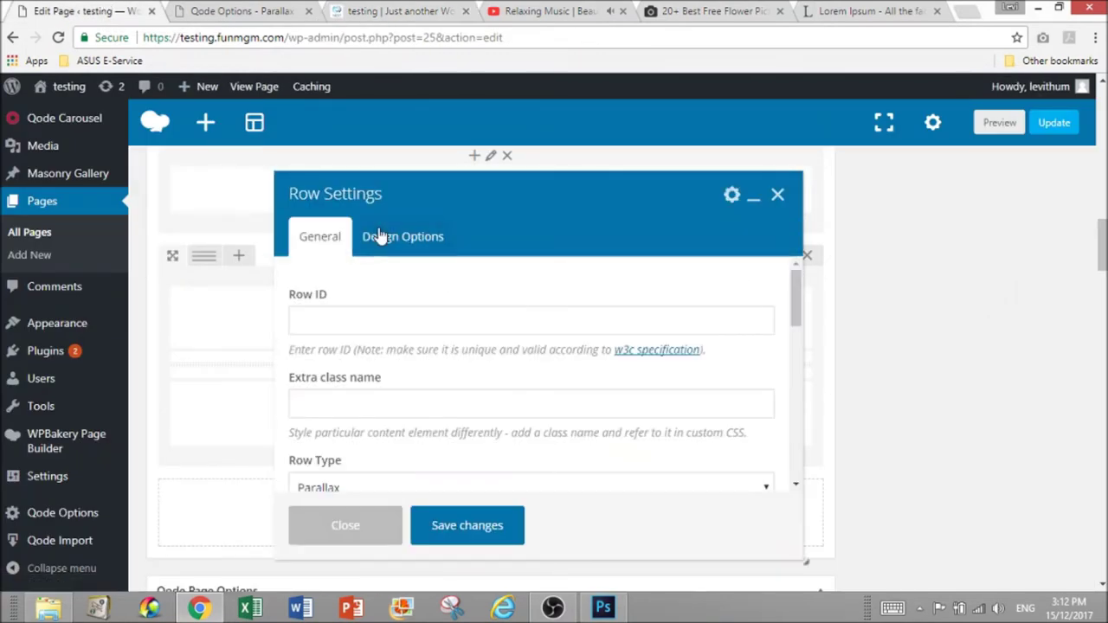
click(384, 247)
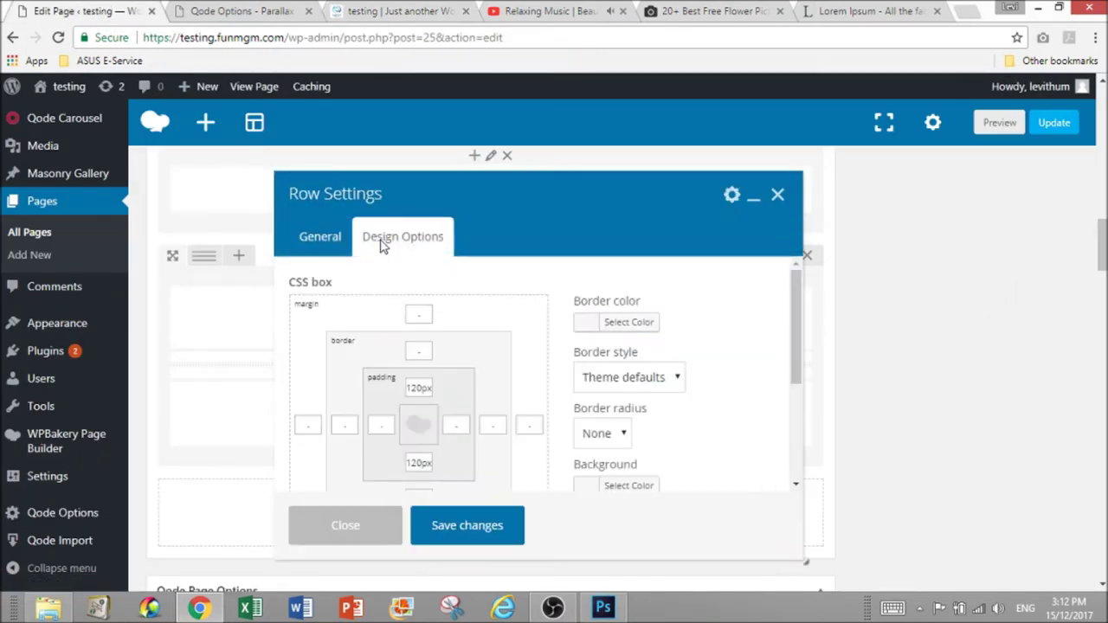
click(777, 198)
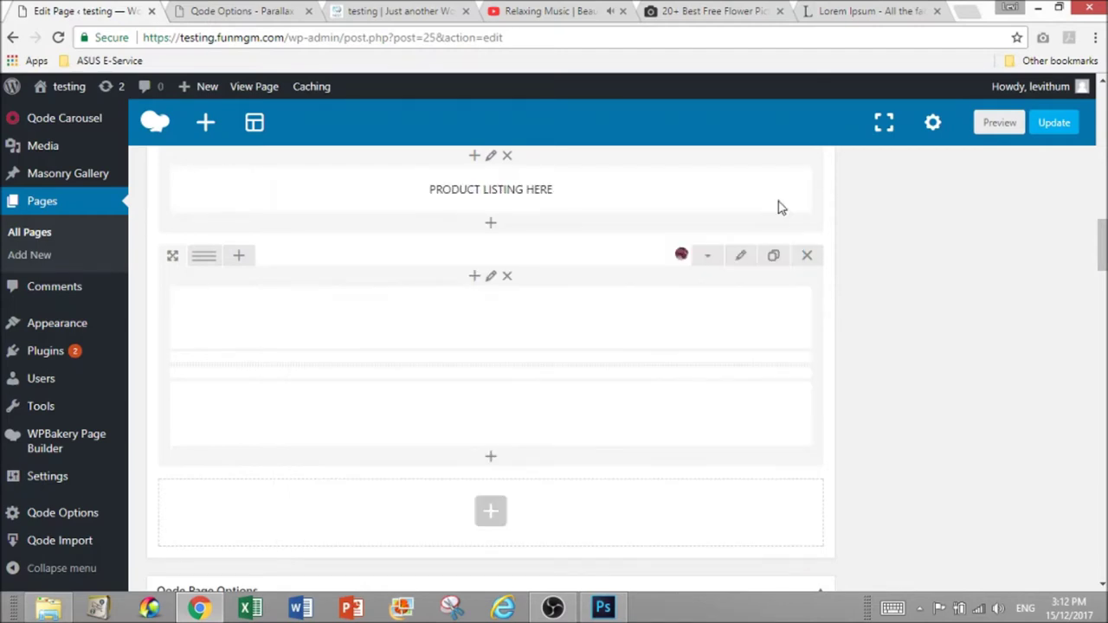
Add top and bottom padding to the "Our craft" column in its design options and save the column settings
click(491, 279)
click(409, 238)
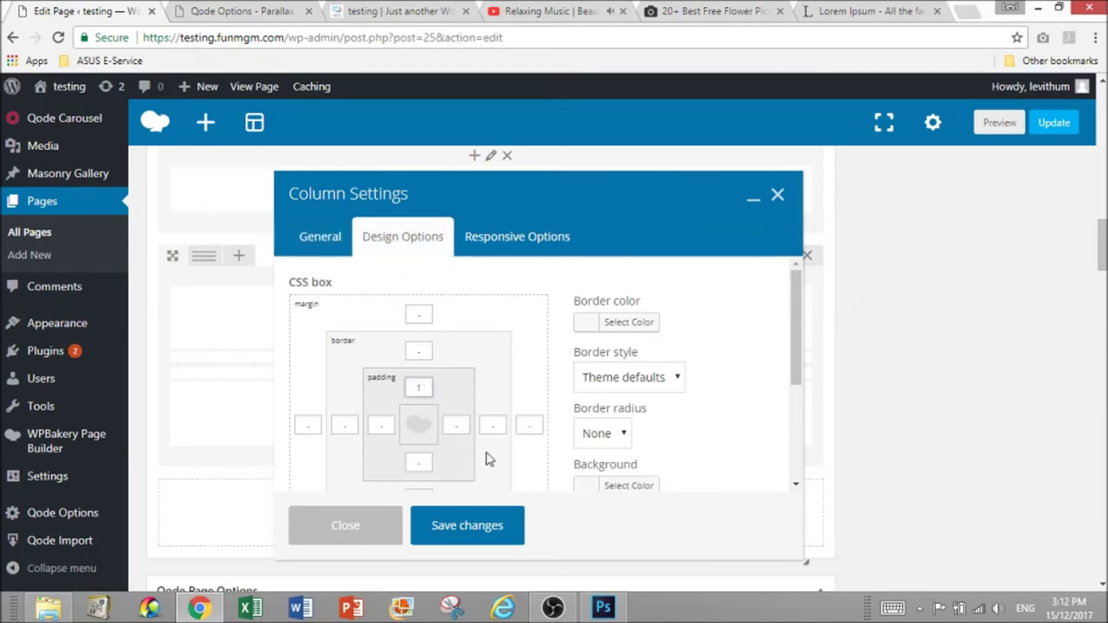
click(880, 262)
Preview the page and examine the padding and parallax movement of the "Our craft" section against the sections above it
click(995, 123)
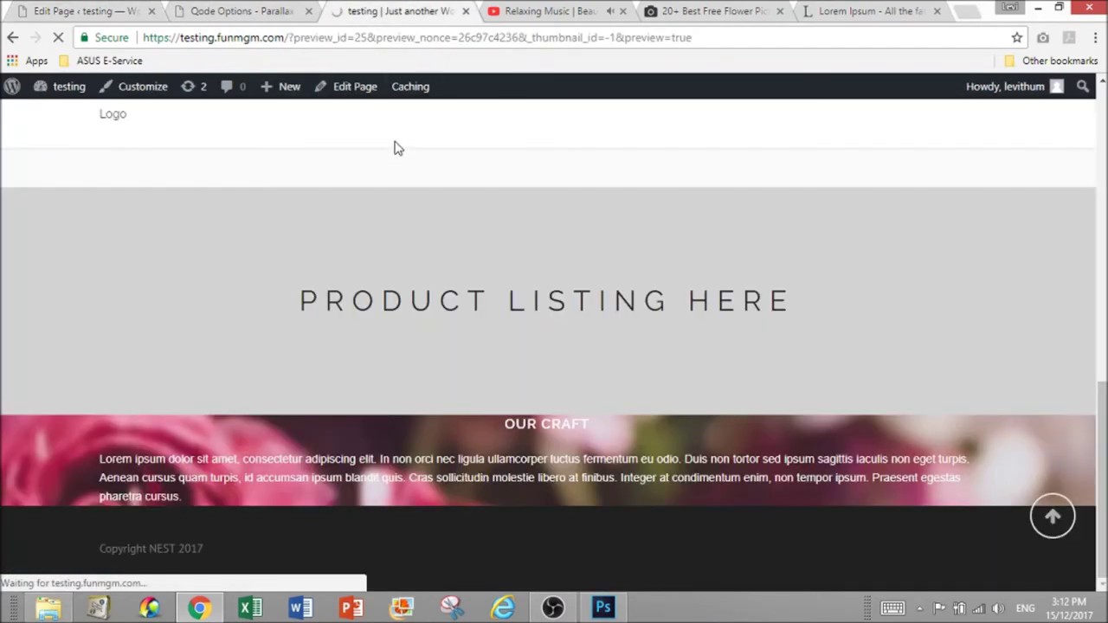
scroll(668, 297, down, 10)
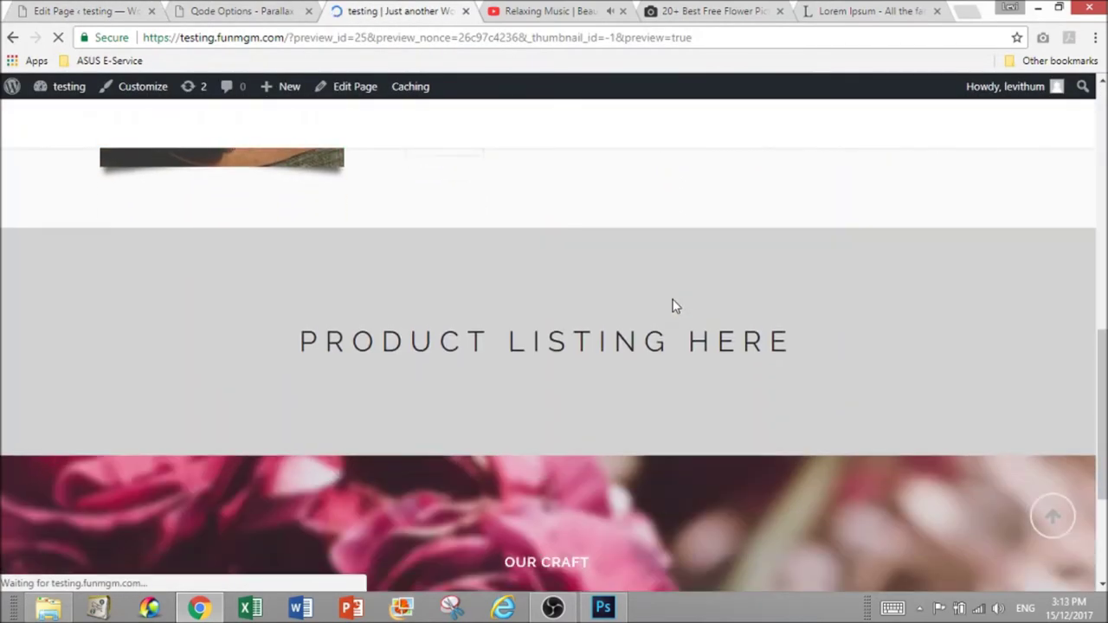
scroll(674, 349, down, 2)
scroll(910, 369, up, 1)
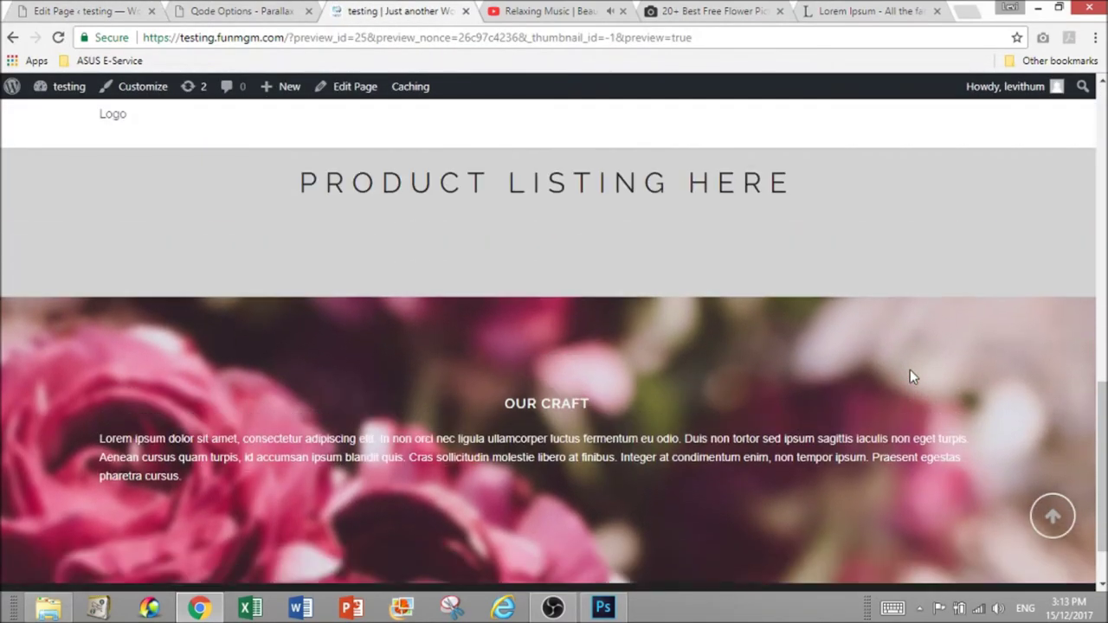
scroll(1033, 437, up, 1)
scroll(1056, 364, down, 2)
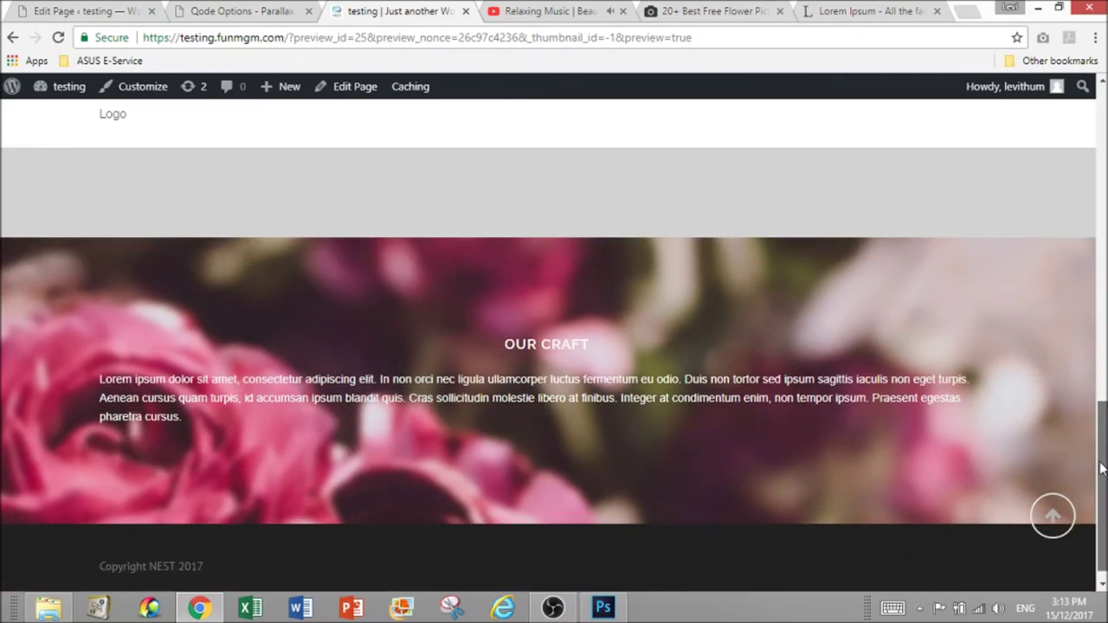
scroll(1083, 295, up, 1)
scroll(605, 422, up, 1)
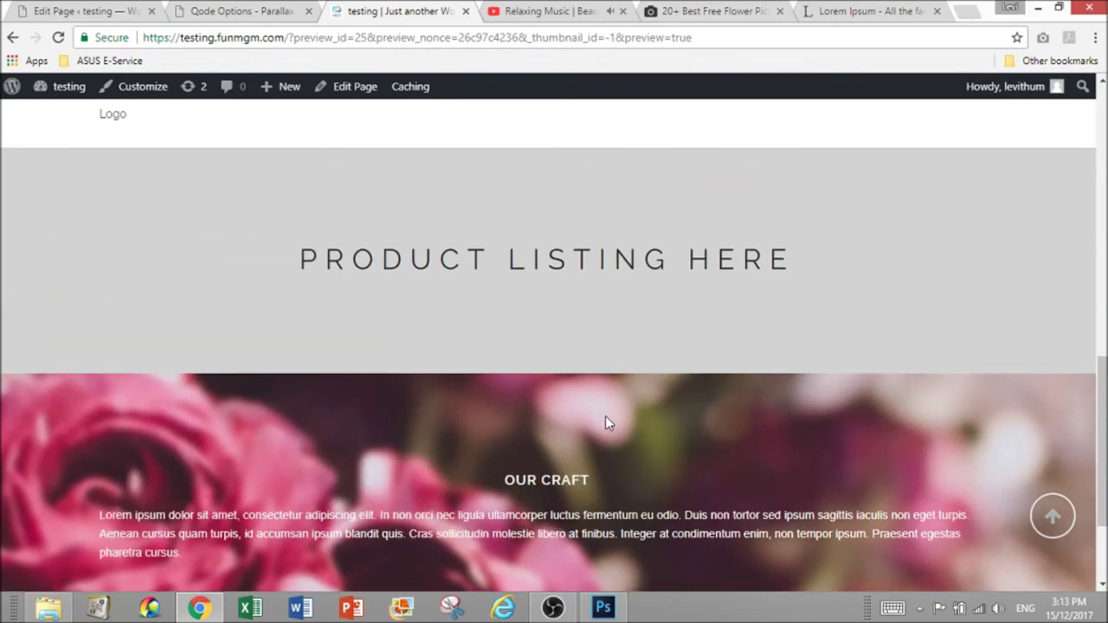
scroll(605, 423, down, 2)
scroll(605, 423, up, 1)
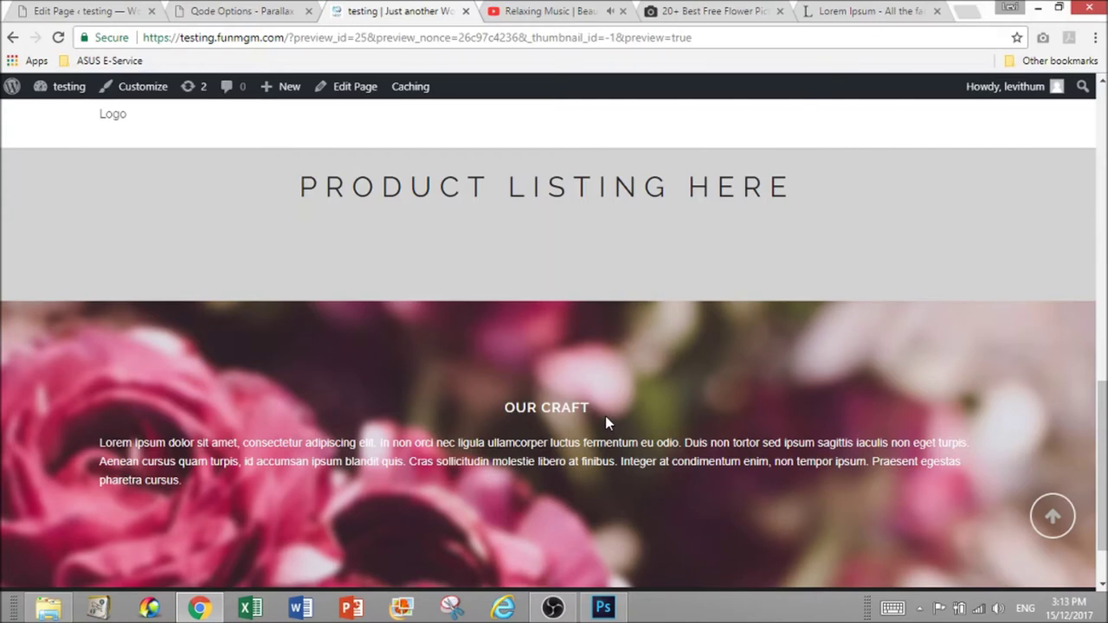
scroll(606, 422, up, 3)
scroll(606, 422, down, 3)
scroll(605, 423, down, 1)
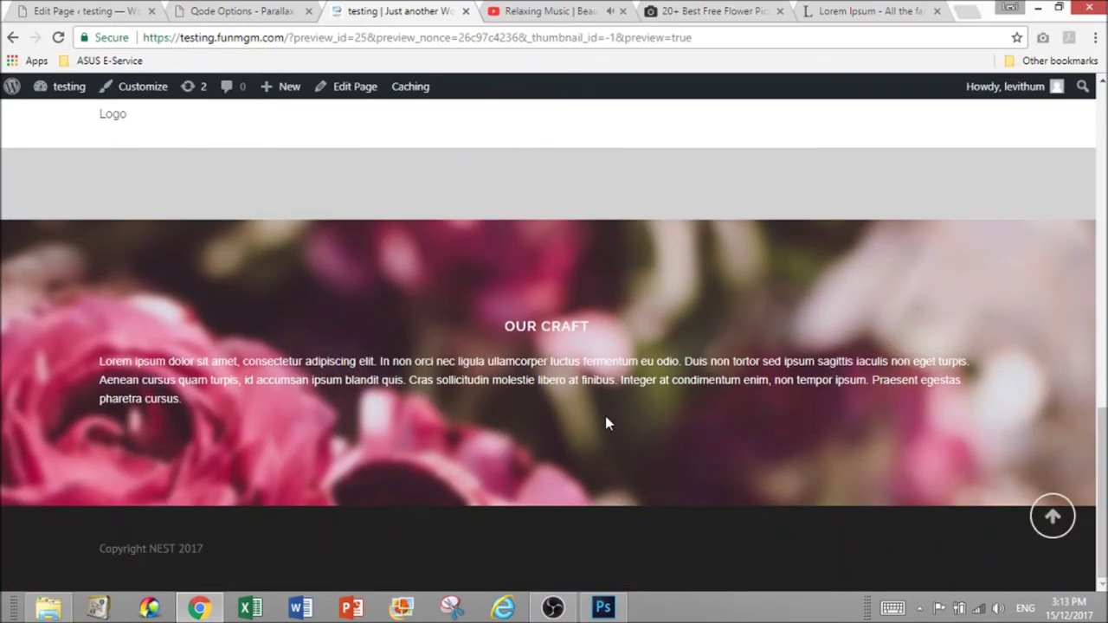
scroll(605, 423, up, 1)
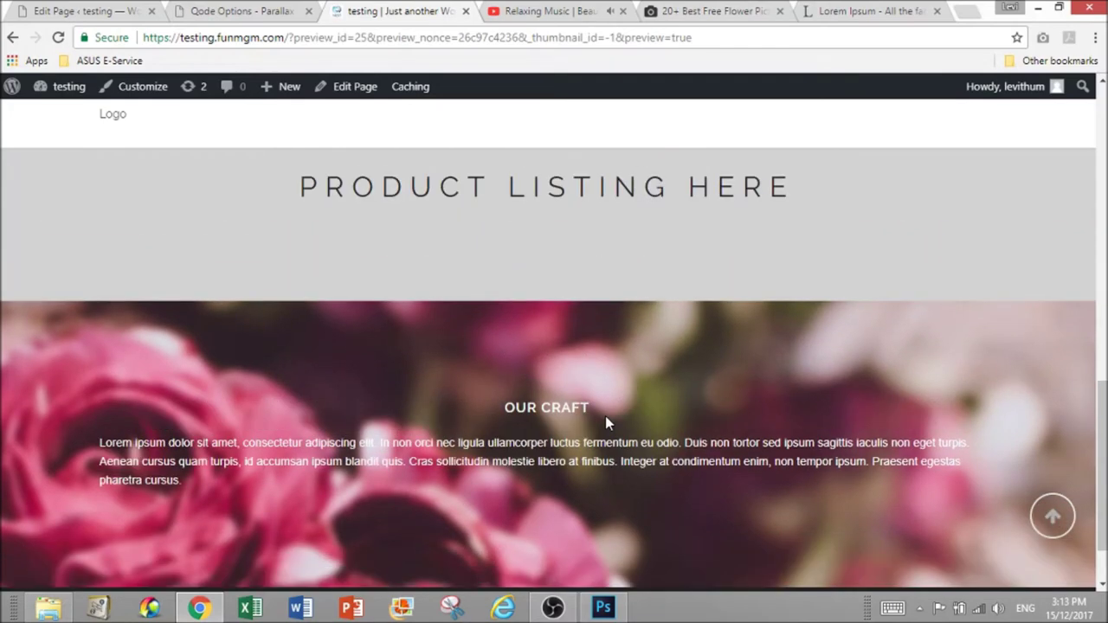
scroll(605, 422, up, 1)
scroll(605, 423, up, 7)
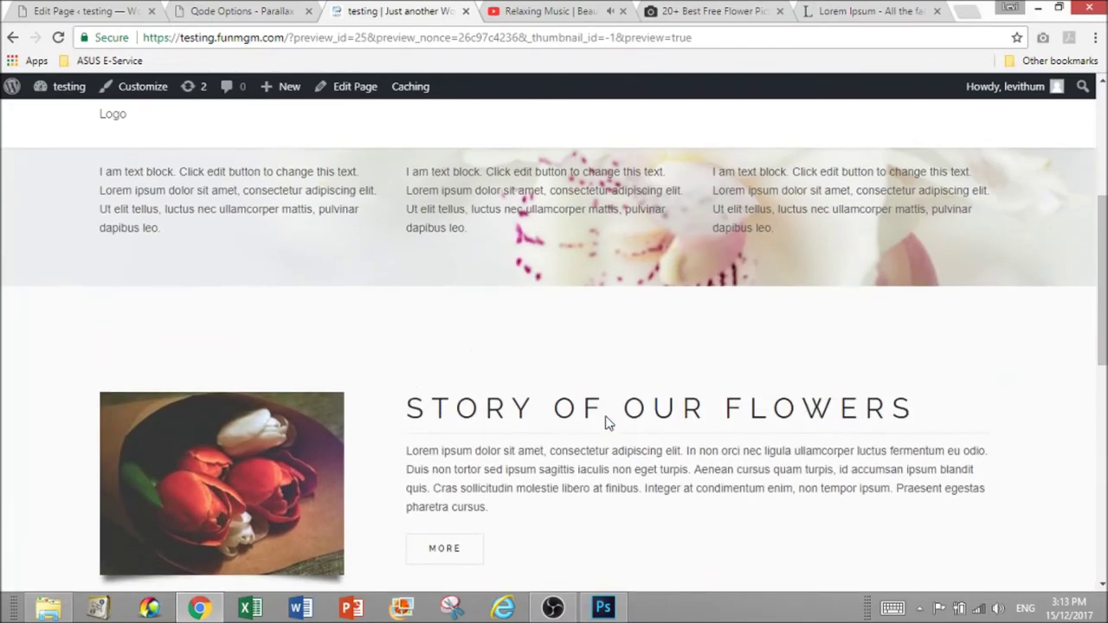
scroll(605, 423, up, 2)
scroll(605, 423, down, 9)
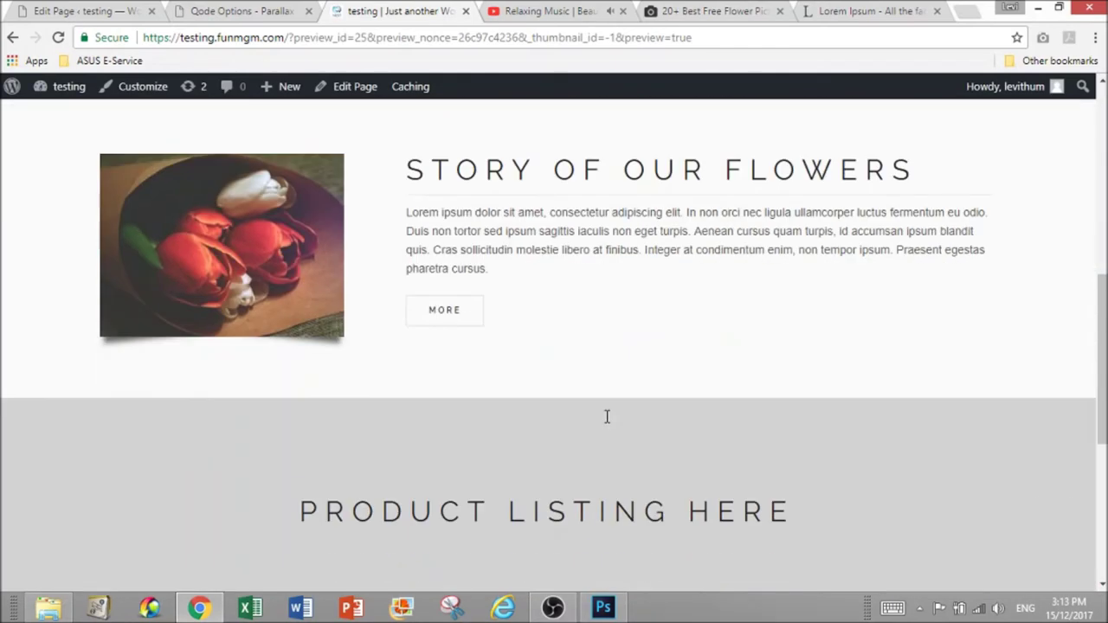
scroll(606, 423, down, 2)
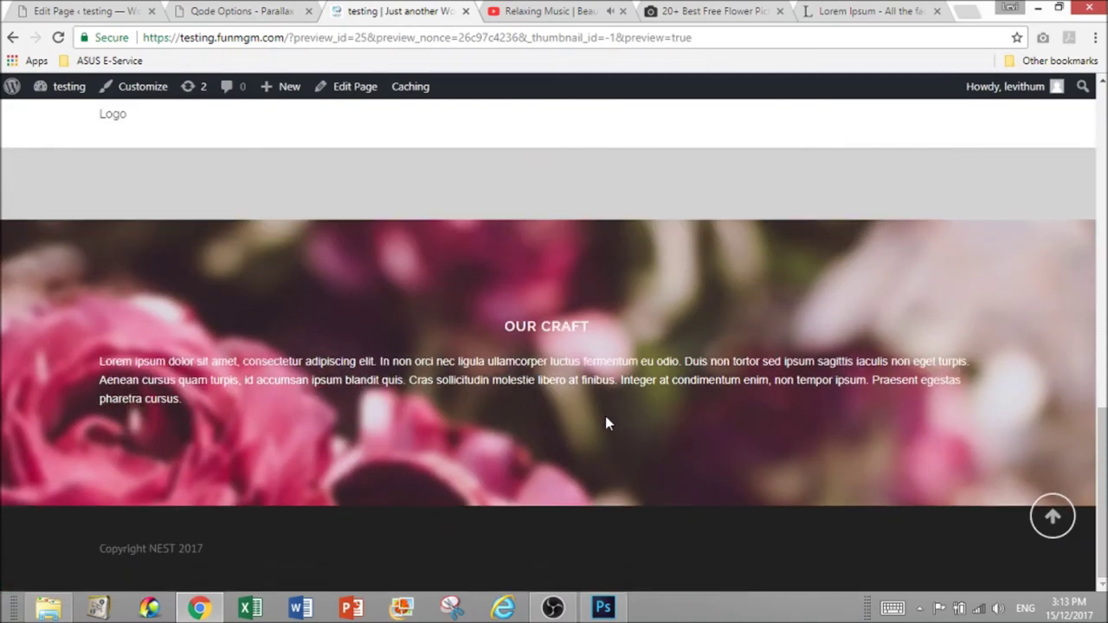
scroll(606, 422, up, 1)
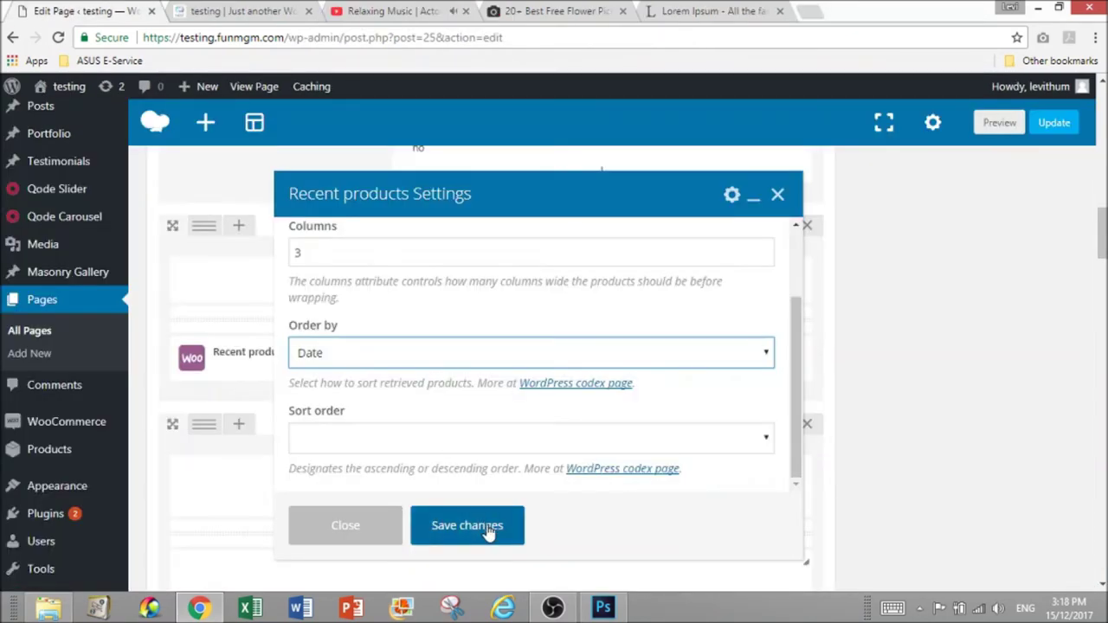
Save the Recent products element with 3 columns ordered by date and check the product grid in the page preview
click(490, 528)
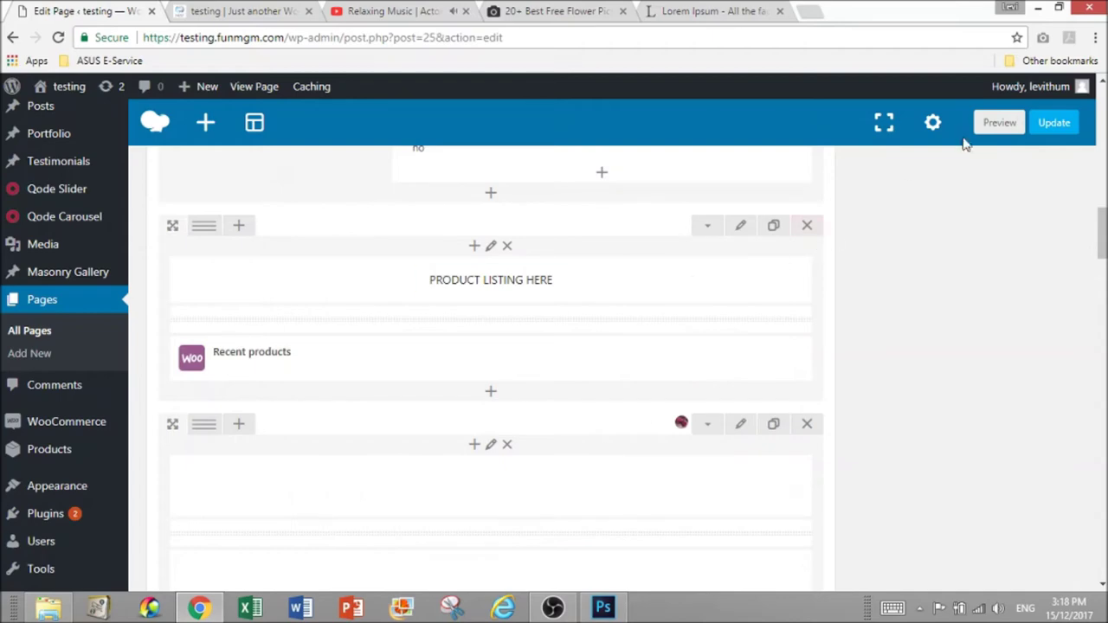
click(998, 123)
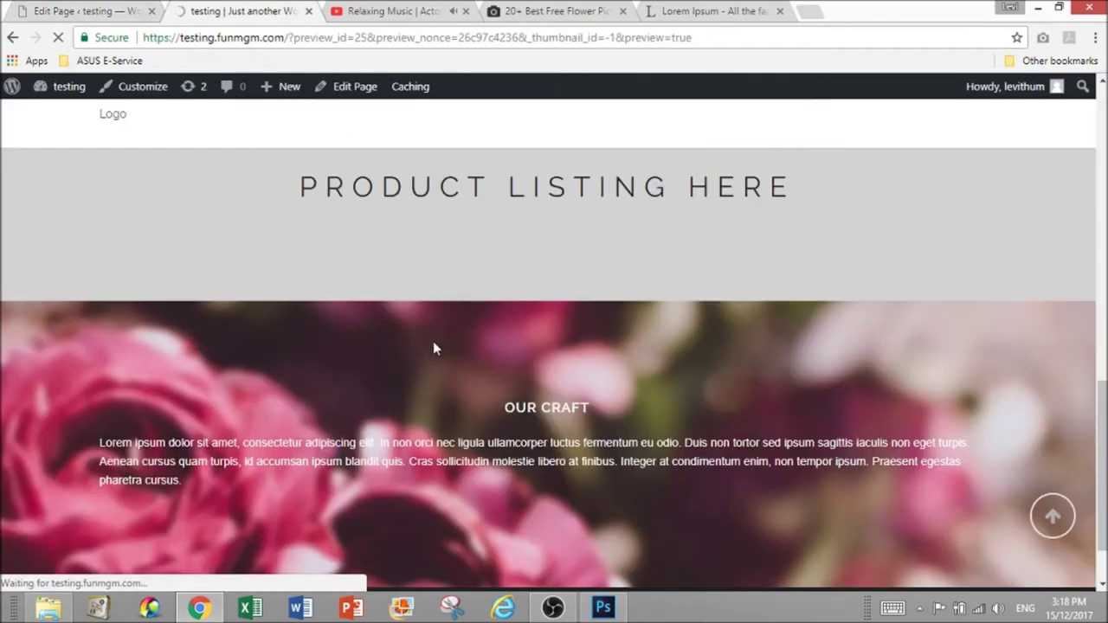
scroll(509, 315, down, 9)
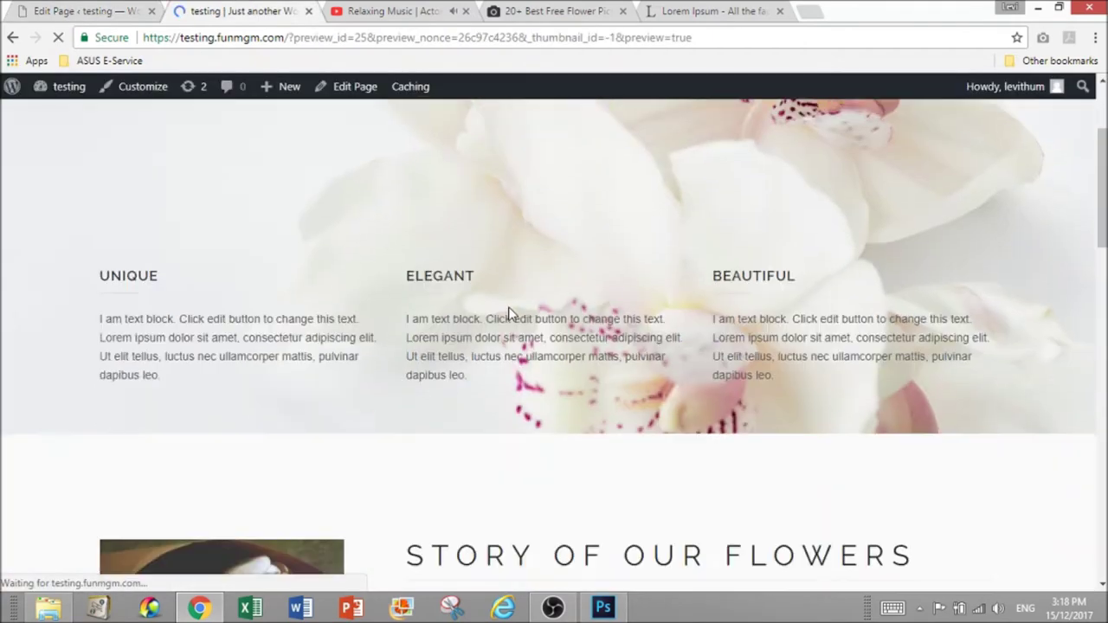
scroll(509, 315, down, 6)
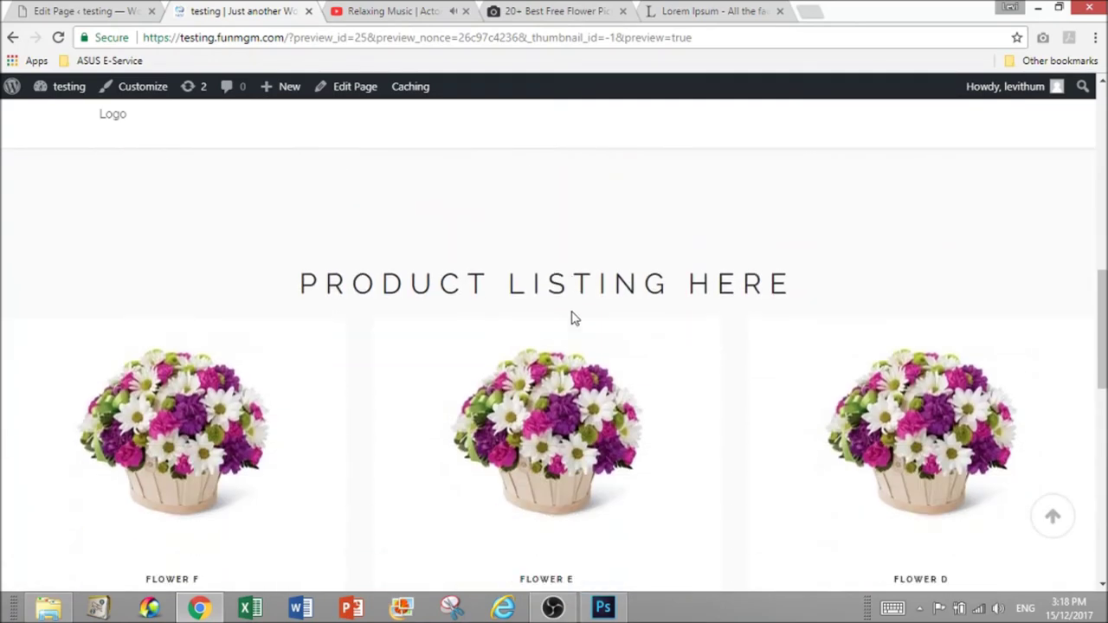
scroll(759, 349, down, 3)
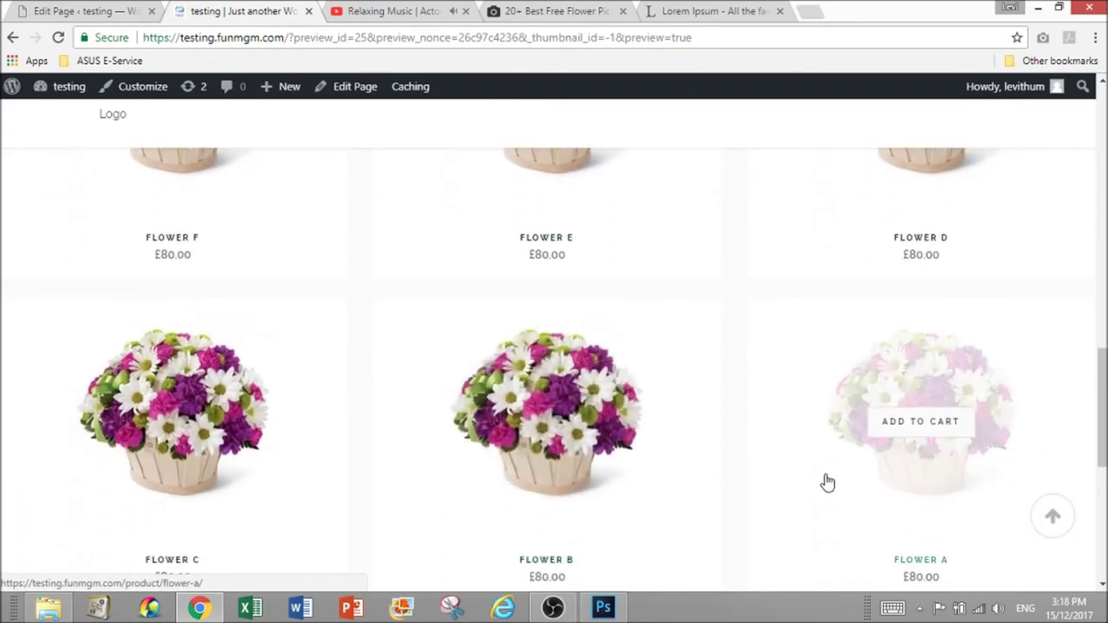
scroll(629, 459, down, 1)
scroll(586, 445, up, 4)
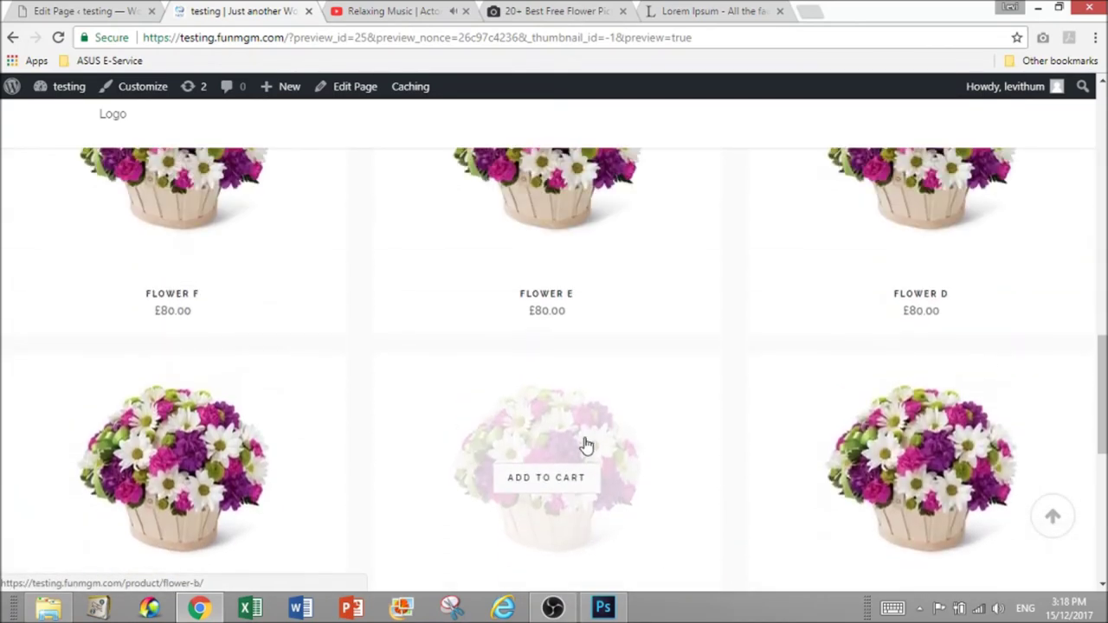
scroll(318, 398, up, 1)
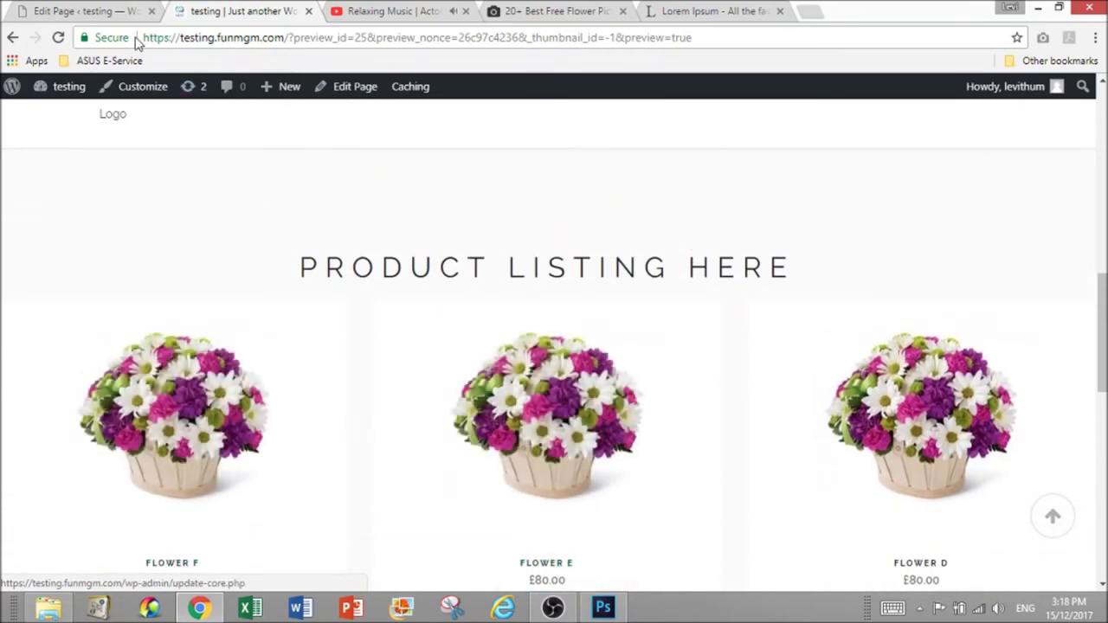
scroll(305, 372, up, 2)
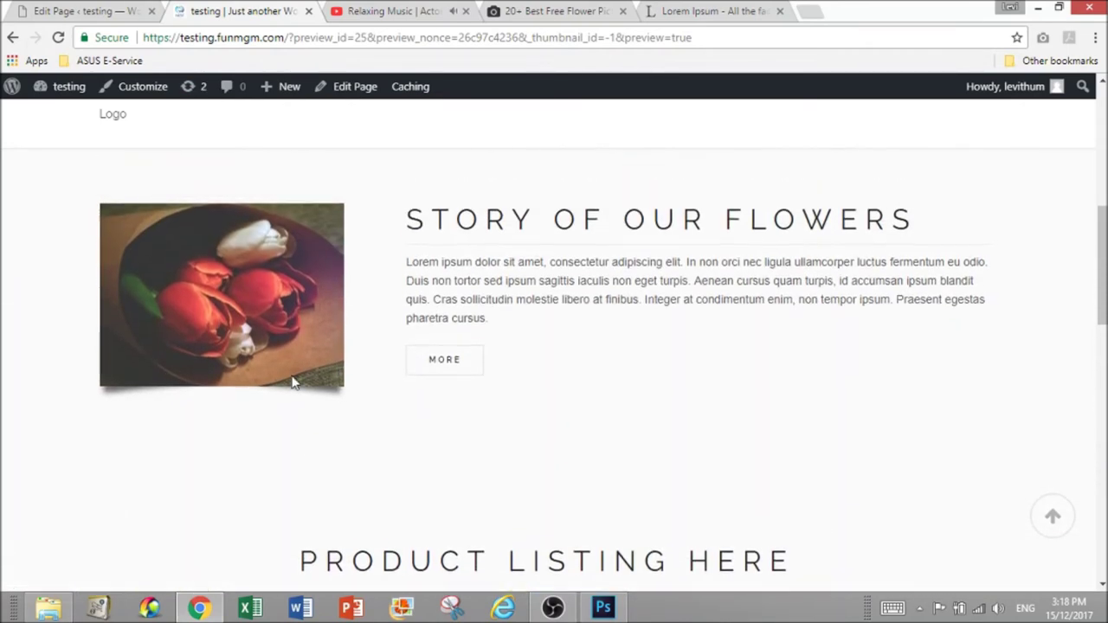
Change the product listing heading text to "OUR FLOWERS" in the page editor and save the text block
click(85, 10)
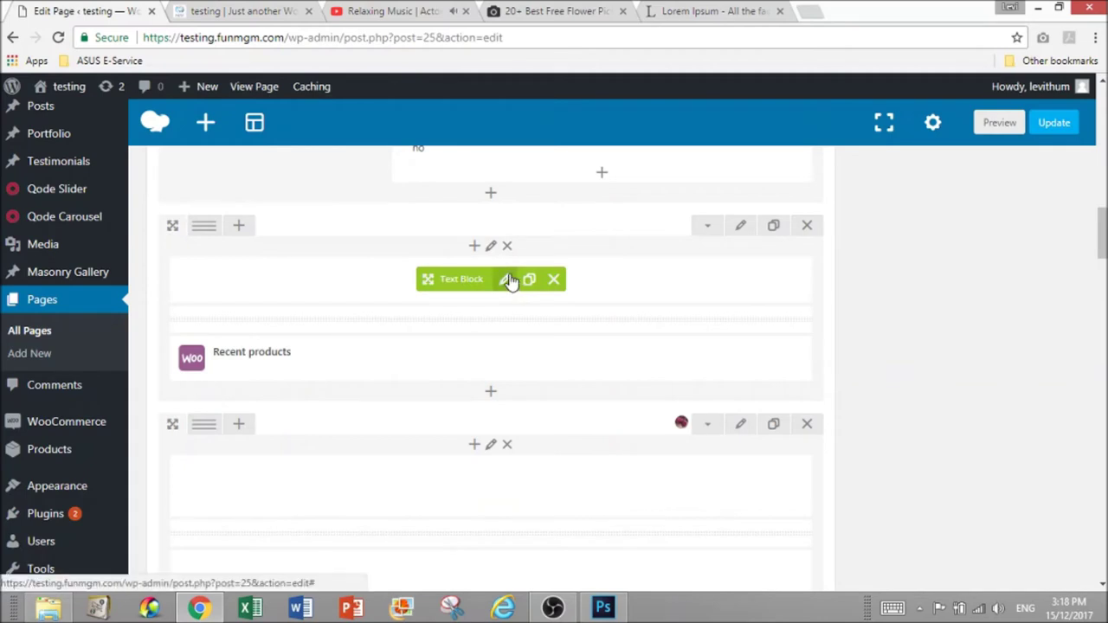
click(506, 280)
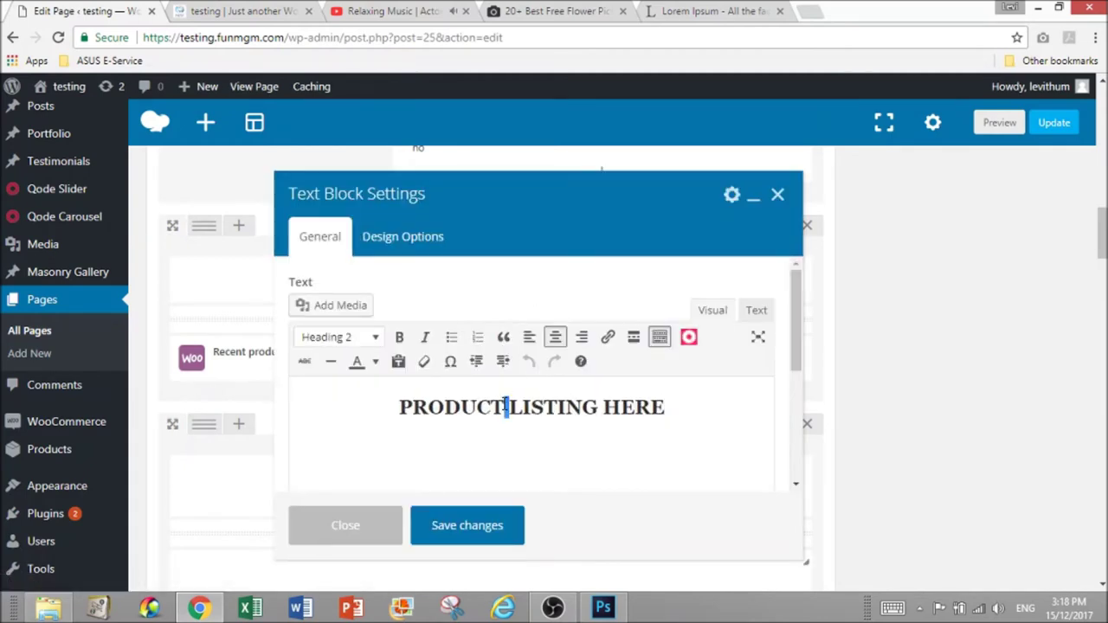
triple_click(505, 407)
text(N)
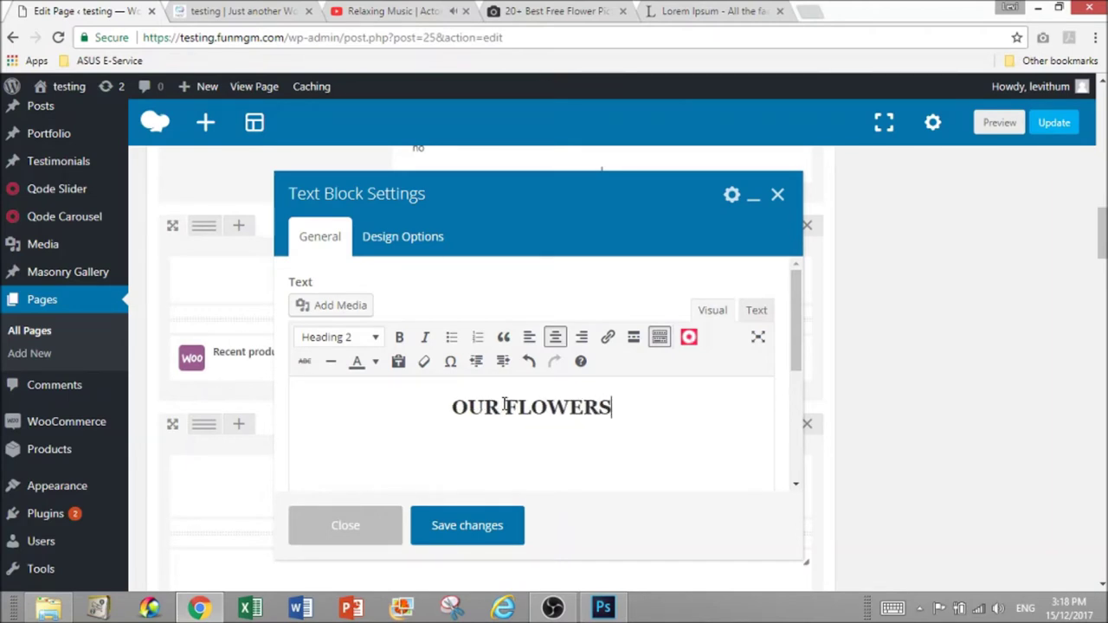
click(475, 539)
Set the type of the "Our flowers" row to In Grid and save the row settings
click(266, 9)
scroll(534, 395, down, 2)
key(ctrl+shift+Tab)
click(740, 227)
scroll(361, 400, down, 3)
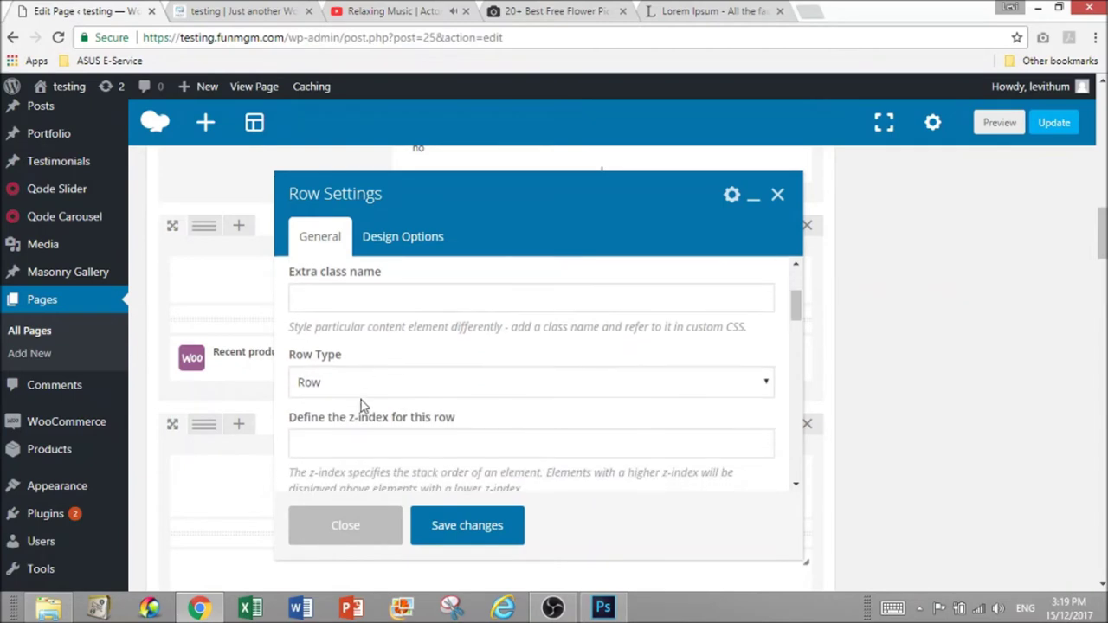
click(381, 467)
click(372, 519)
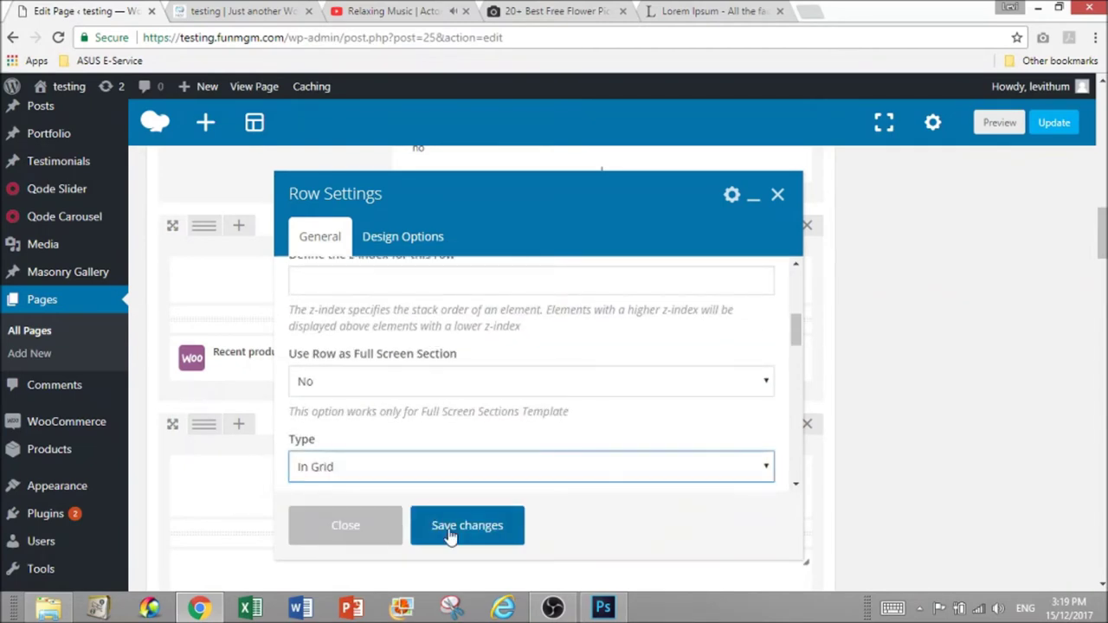
click(451, 530)
Preview the page, examine the "Our flowers" product grid and its neighbouring sections, and return to the page editor
click(999, 122)
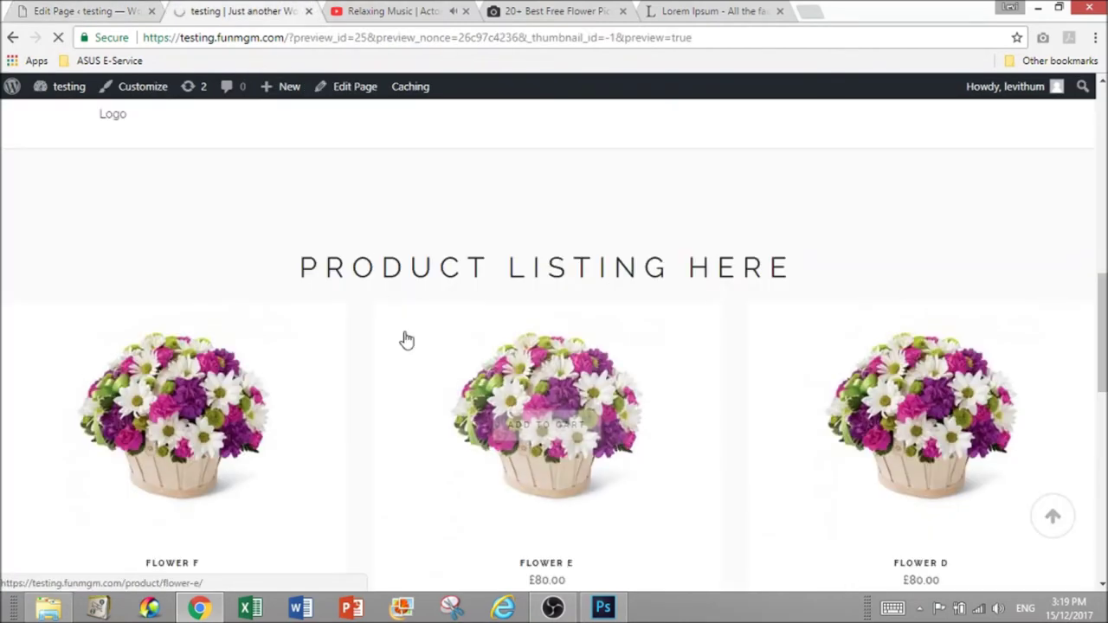
scroll(408, 347, down, 10)
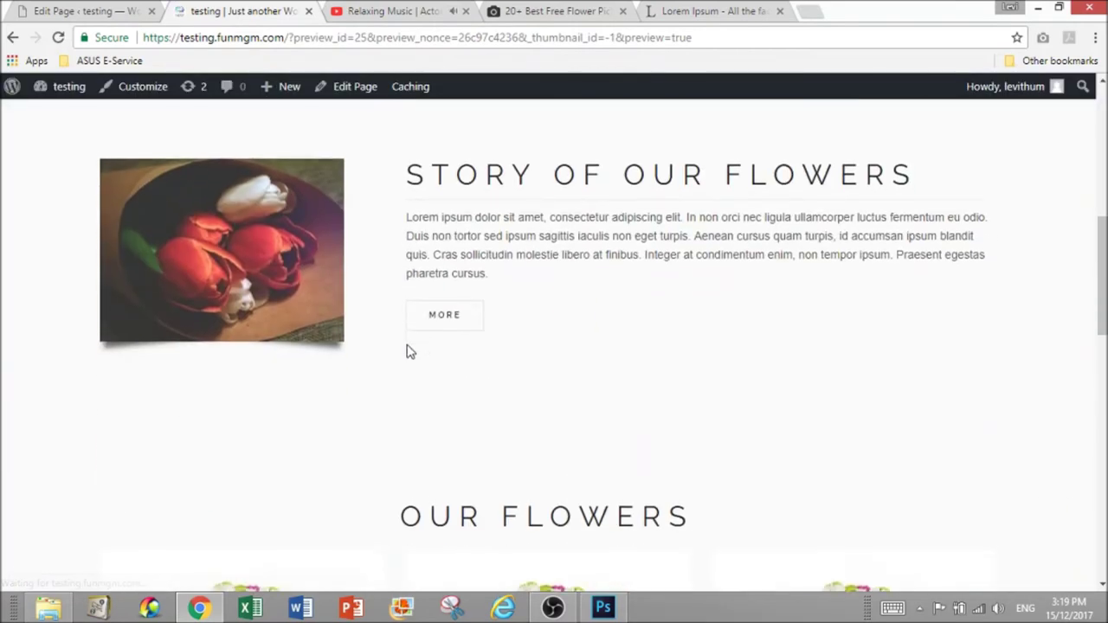
scroll(927, 416, down, 3)
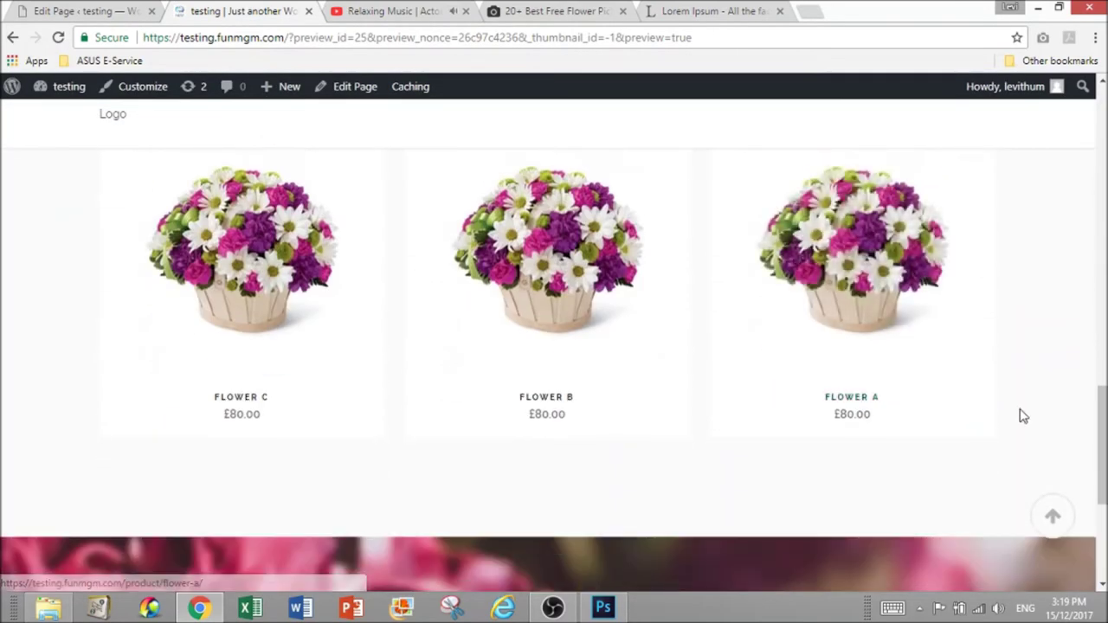
scroll(809, 448, up, 10)
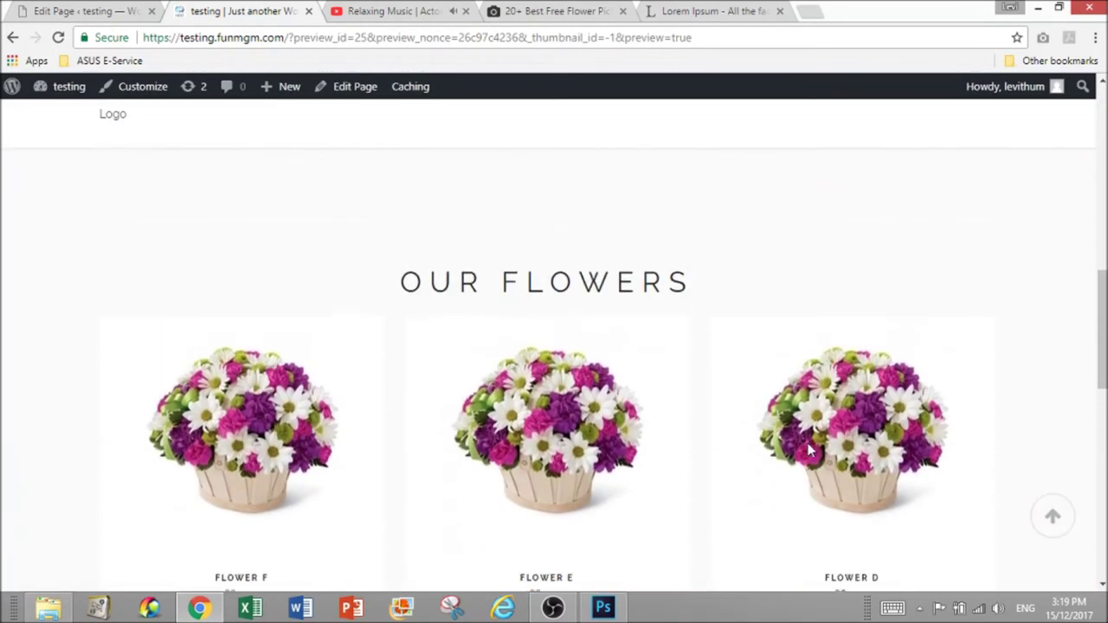
scroll(809, 449, up, 1)
scroll(809, 448, down, 3)
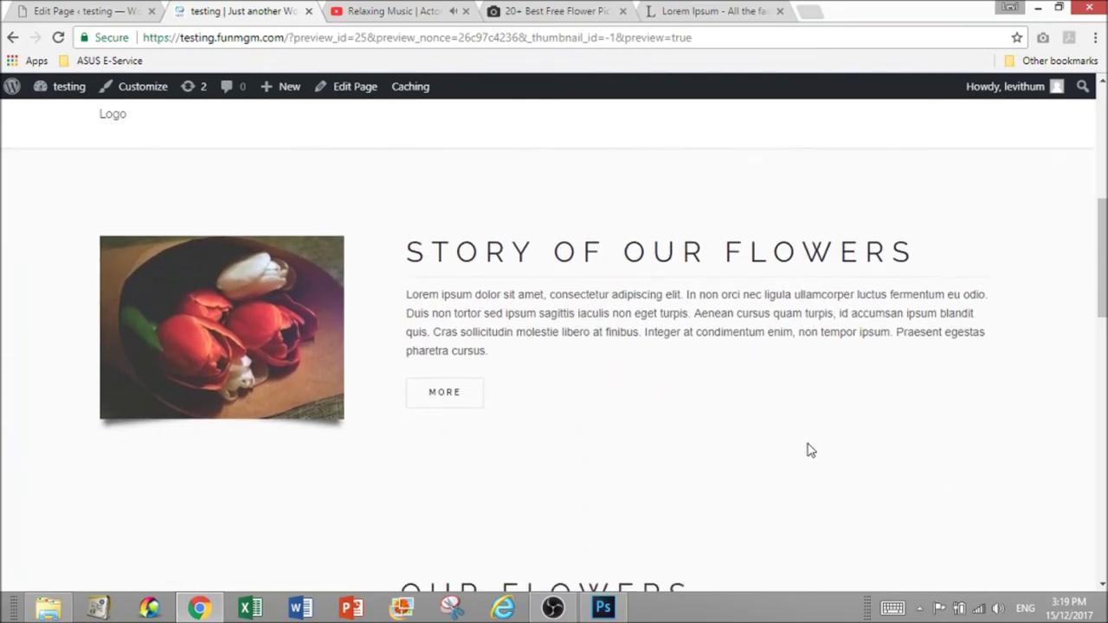
scroll(809, 449, down, 10)
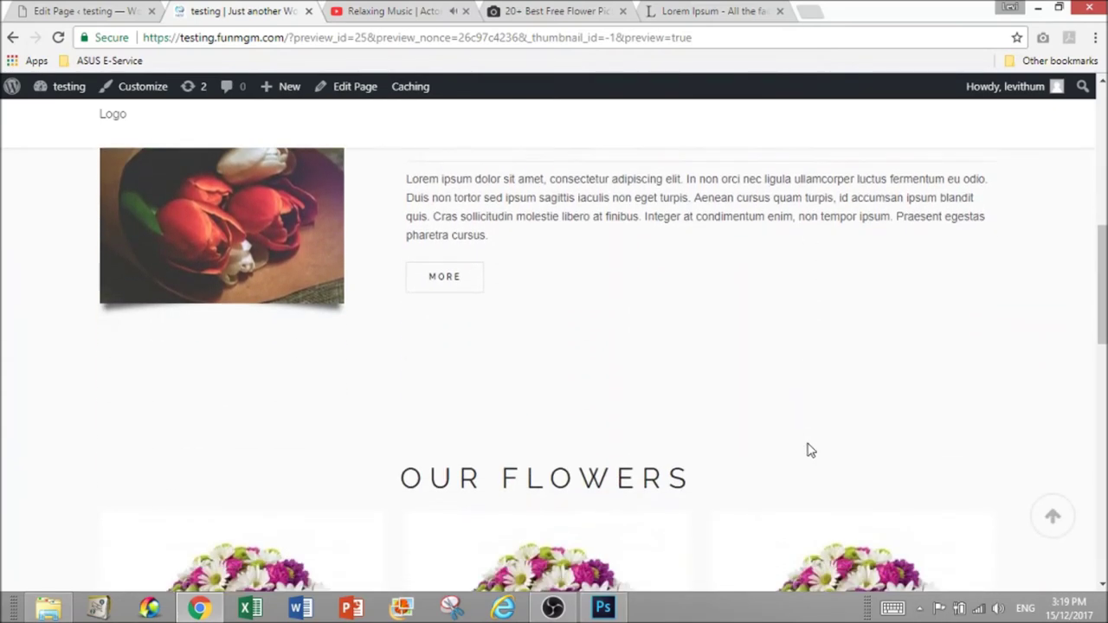
scroll(809, 450, down, 3)
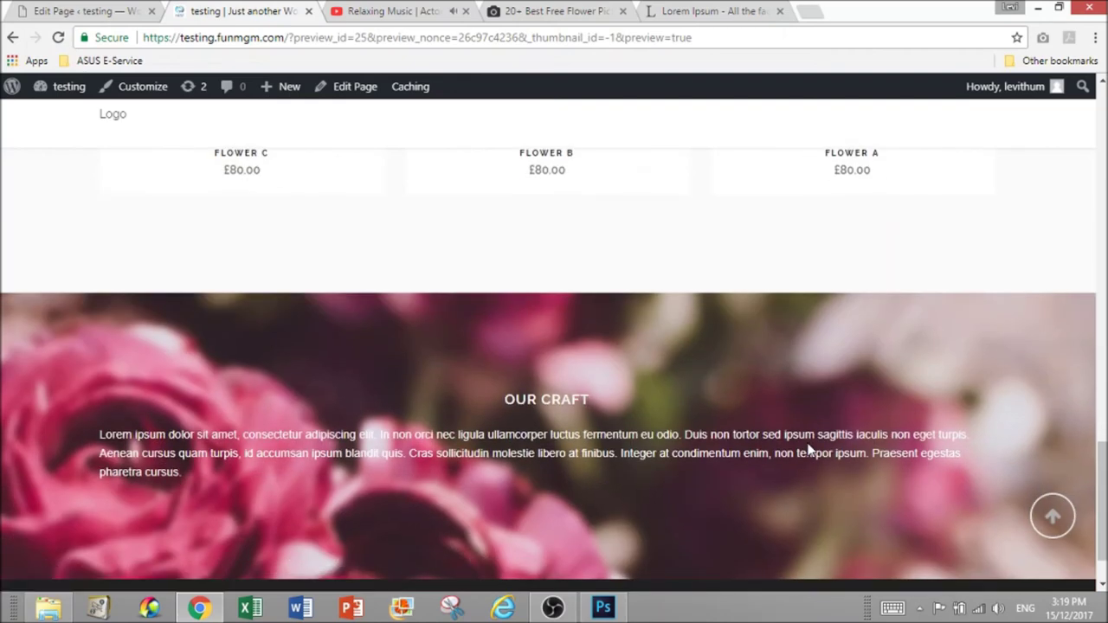
scroll(792, 446, up, 6)
scroll(589, 398, up, 5)
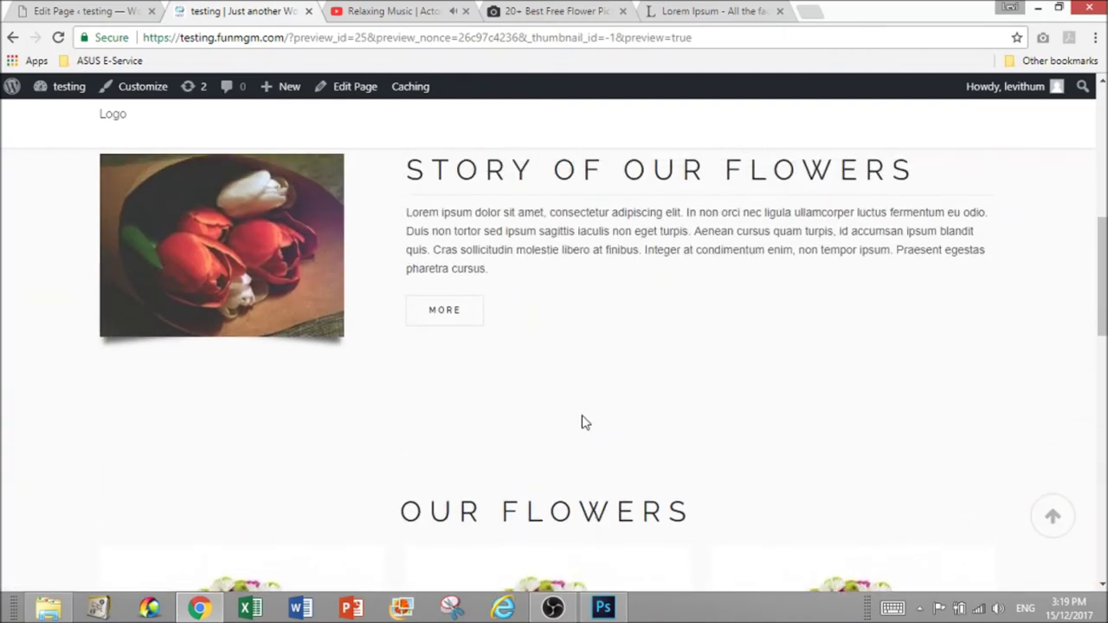
click(122, 16)
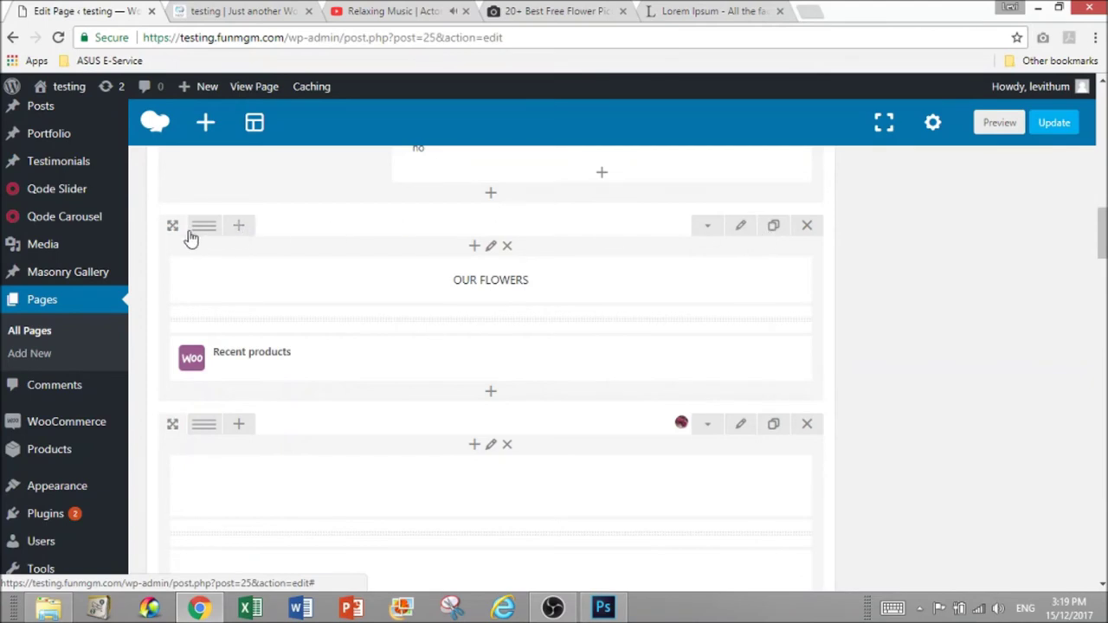
Move the "OUR FLOWERS" row below the parallax "Our craft" row in the page editor and open the refreshed page preview
drag(174, 226, 368, 355)
scroll(866, 304, up, 2)
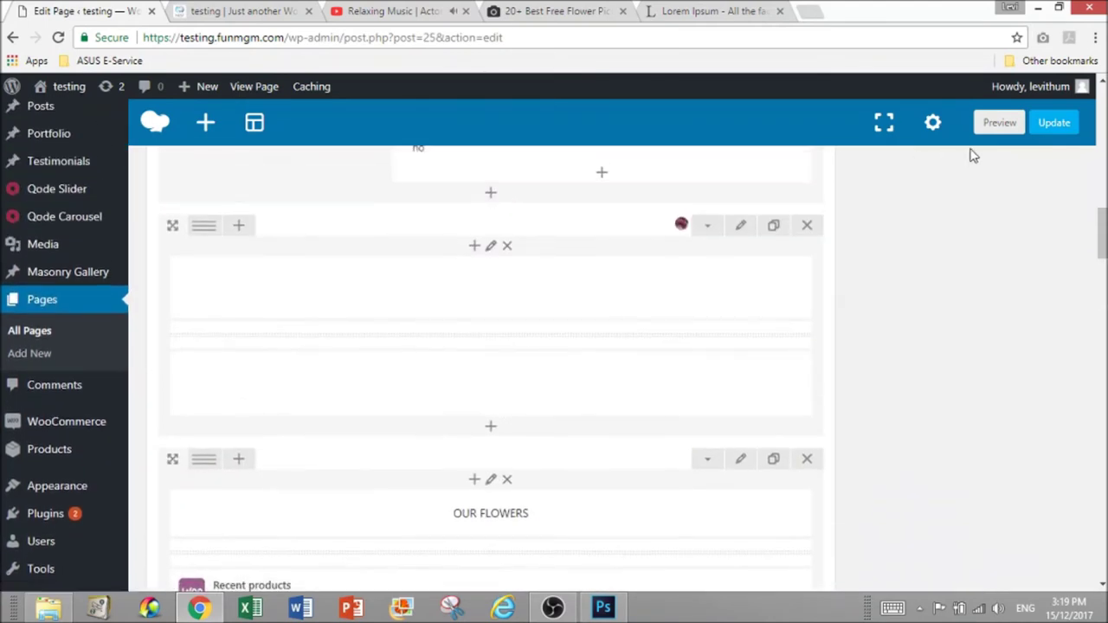
click(216, 9)
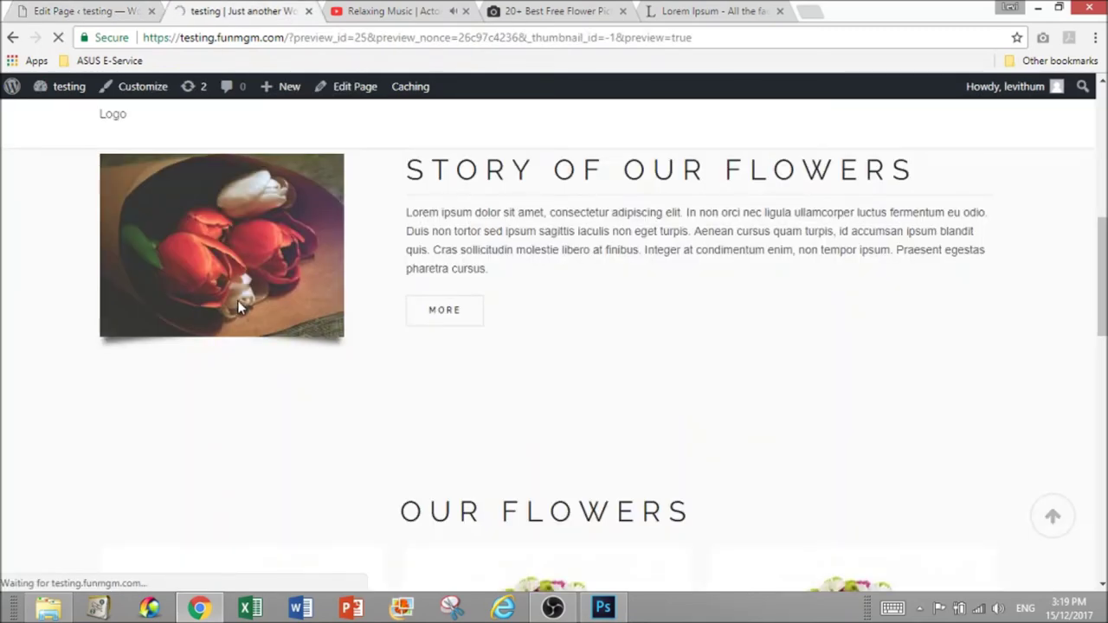
Examine the order and spacing of the preview's sections from the hero down to the product grid, and return to the page editor
scroll(248, 316, down, 10)
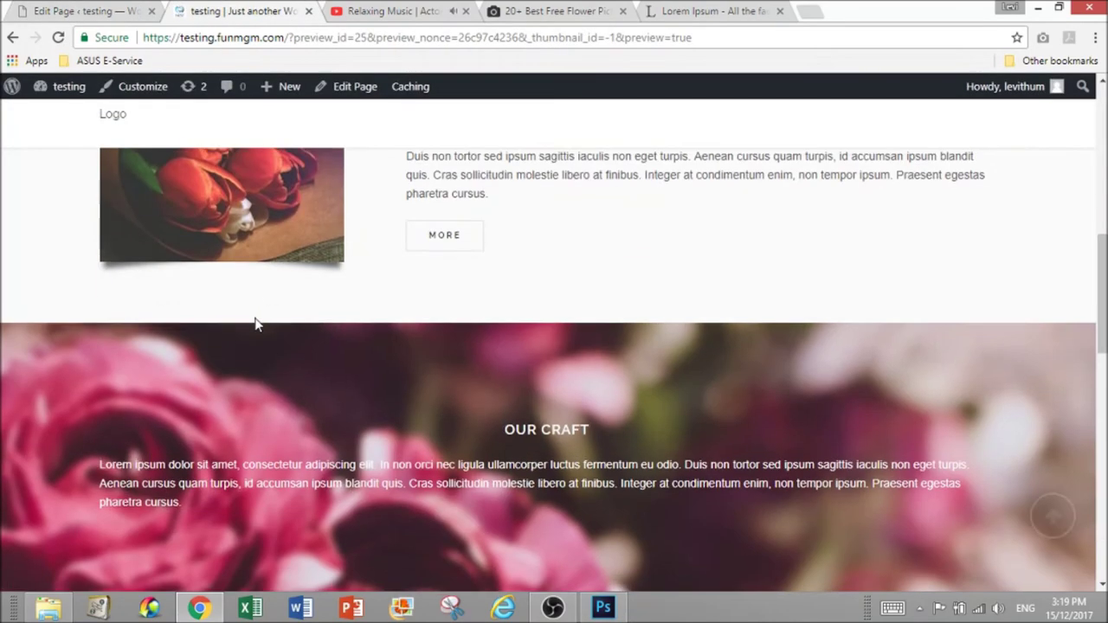
scroll(255, 321, down, 10)
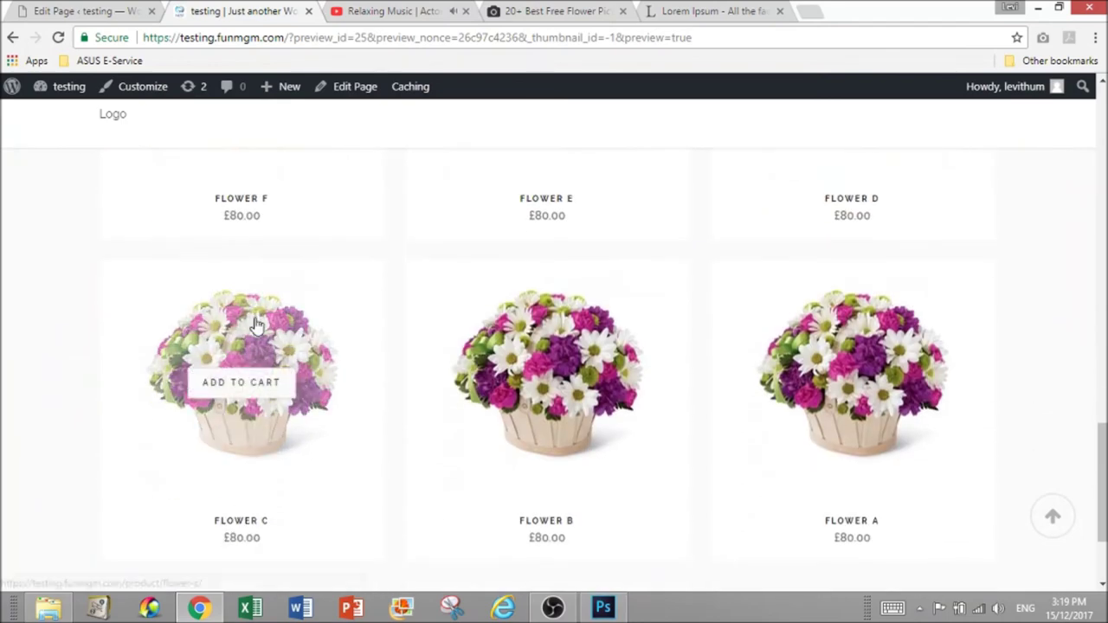
scroll(256, 325, up, 10)
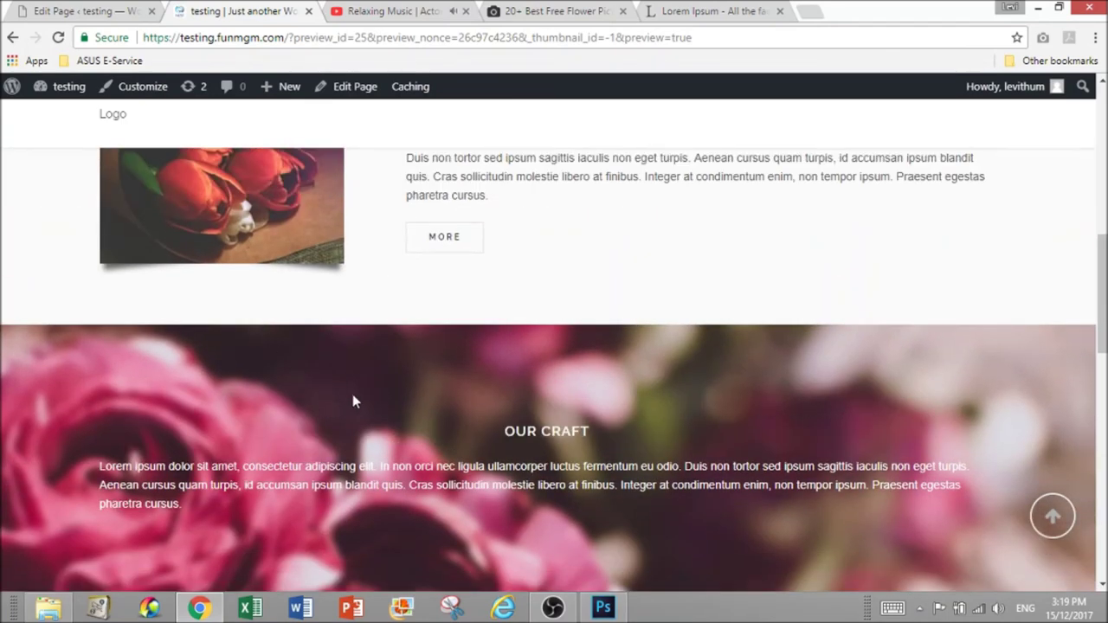
scroll(352, 401, up, 1)
scroll(341, 399, up, 5)
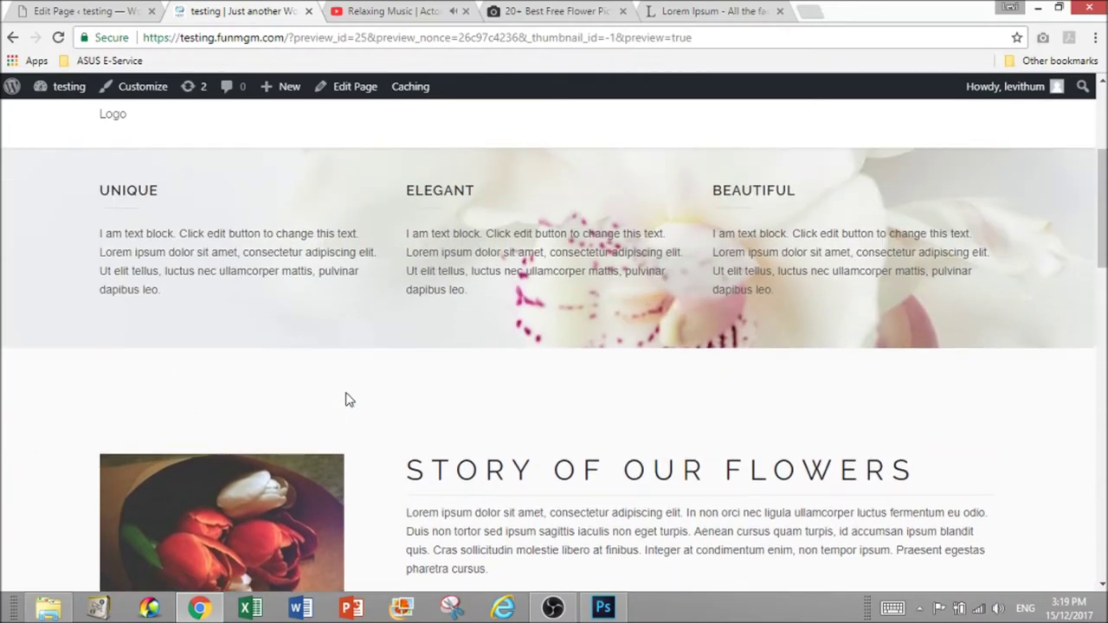
scroll(348, 398, up, 2)
scroll(347, 398, down, 5)
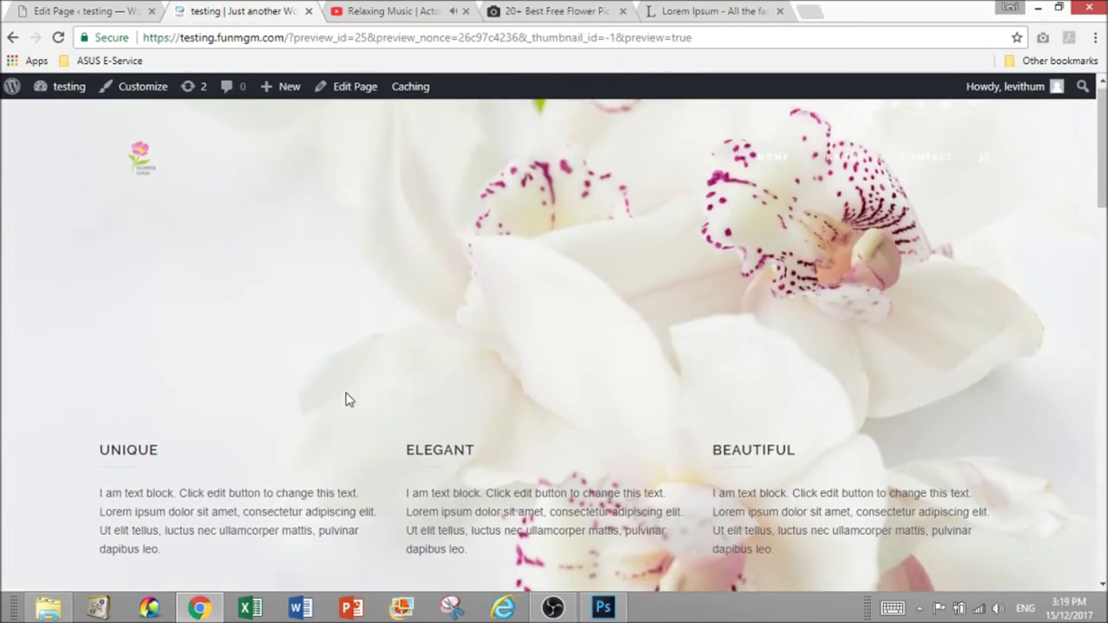
scroll(218, 338, down, 2)
scroll(223, 347, up, 2)
click(99, 9)
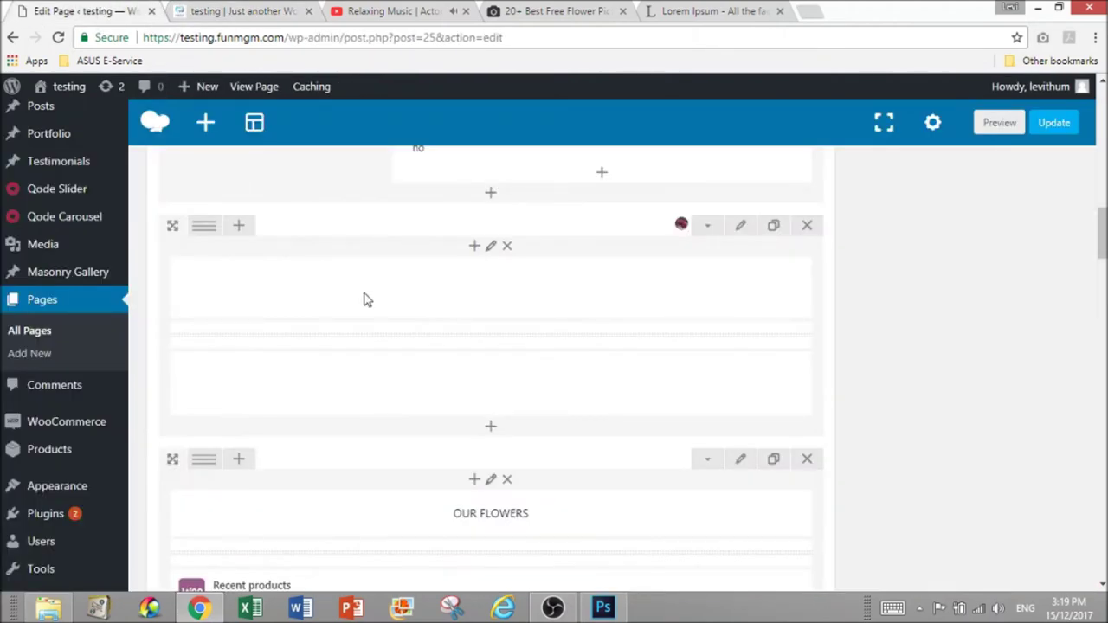
Set the "Our craft" row's top padding to 200, enter its bottom padding, save the row settings and preview the page
scroll(649, 378, up, 5)
scroll(643, 383, down, 5)
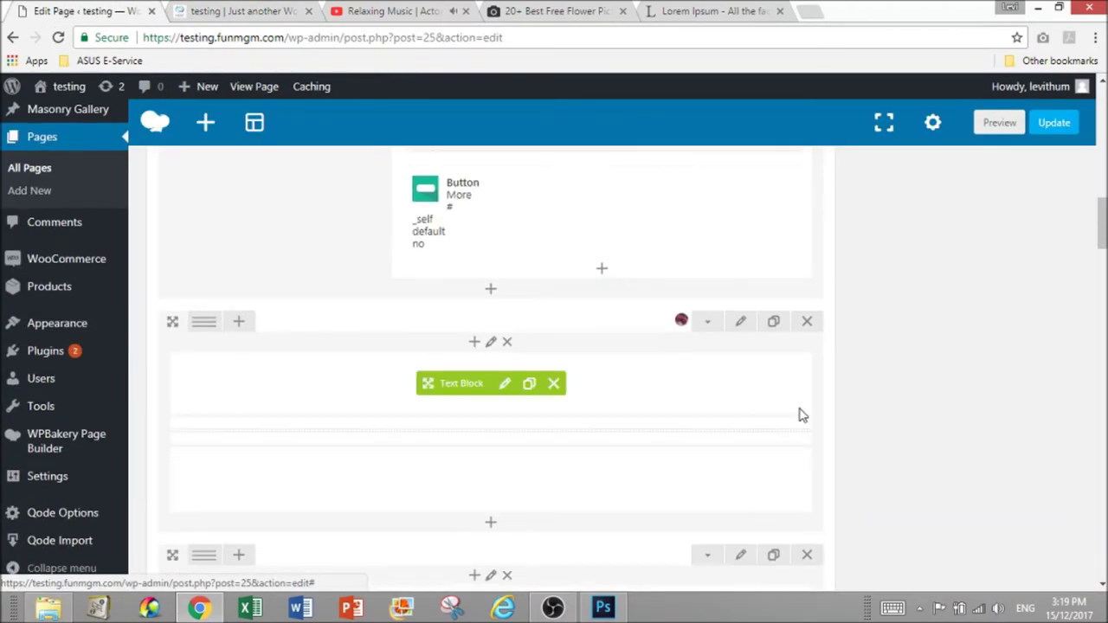
click(740, 310)
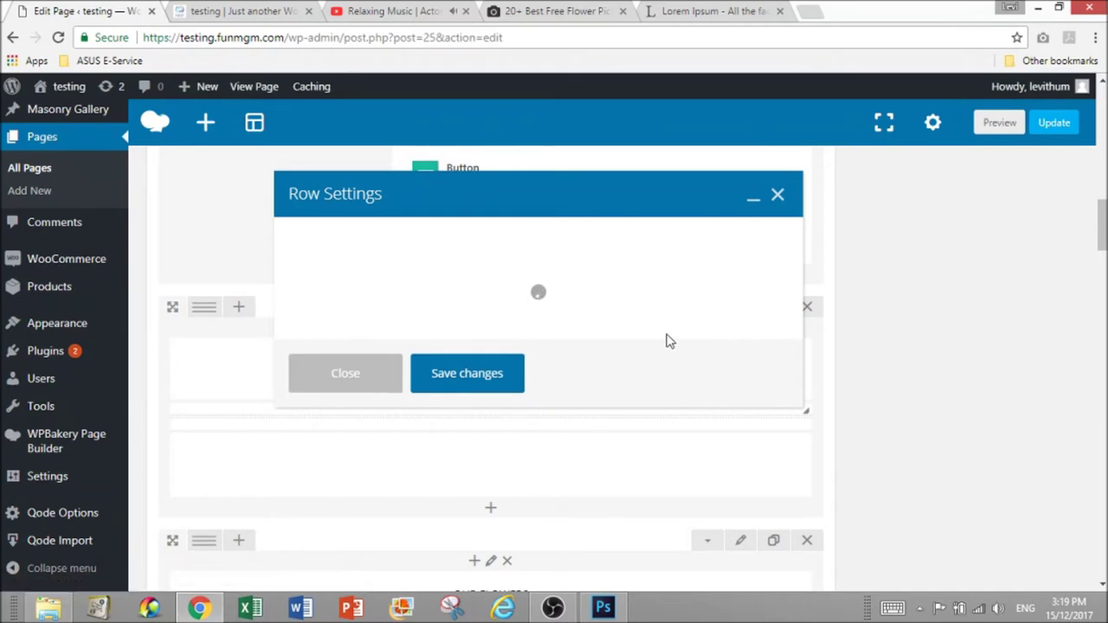
click(402, 239)
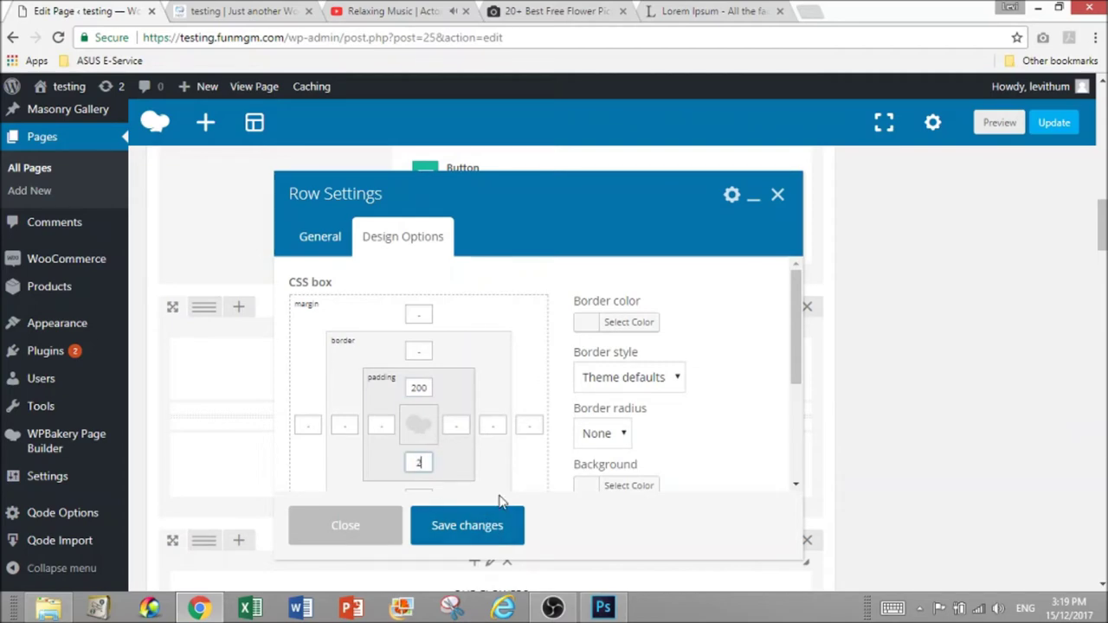
click(484, 530)
click(998, 123)
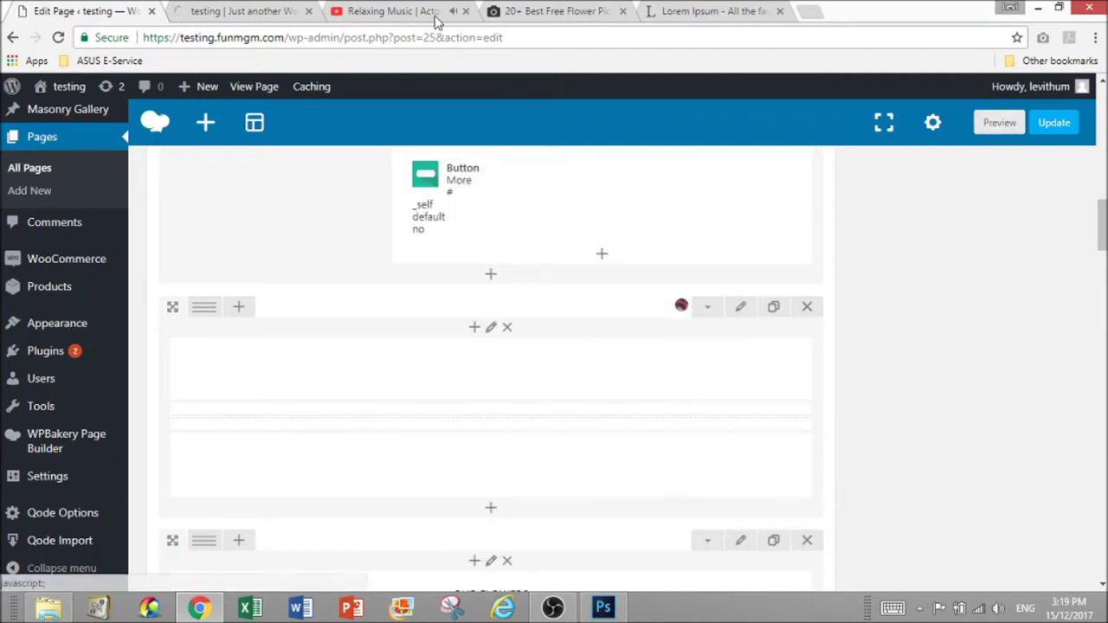
Switch to the YouTube page, browse the suggested piano videos and open the "I'm Willing" piano cover
click(416, 12)
scroll(982, 411, down, 3)
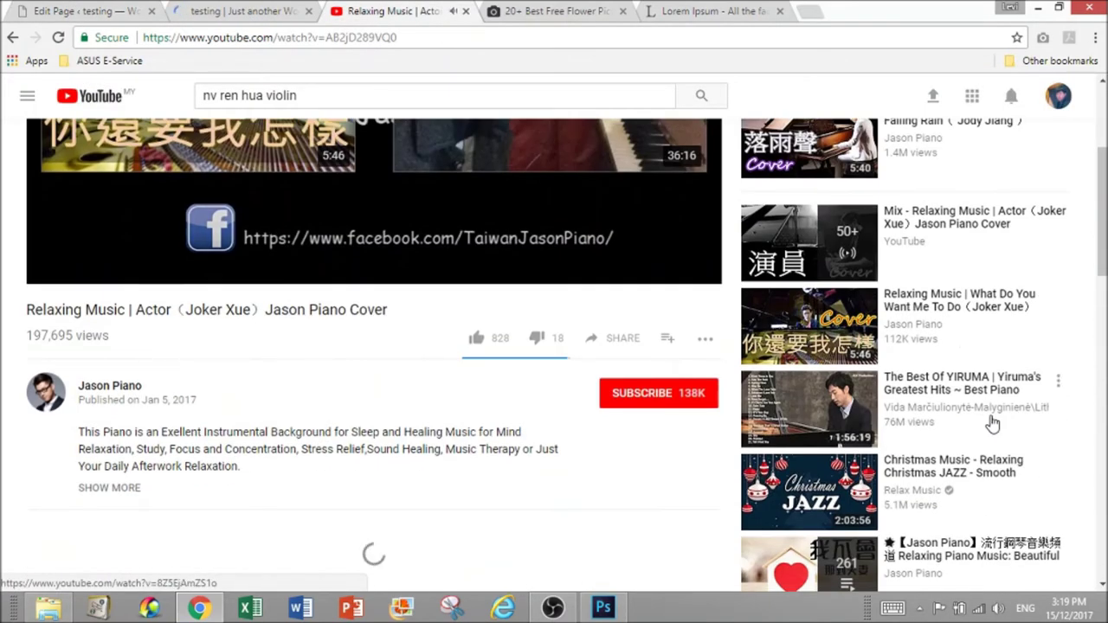
scroll(989, 417, down, 3)
scroll(993, 424, down, 1)
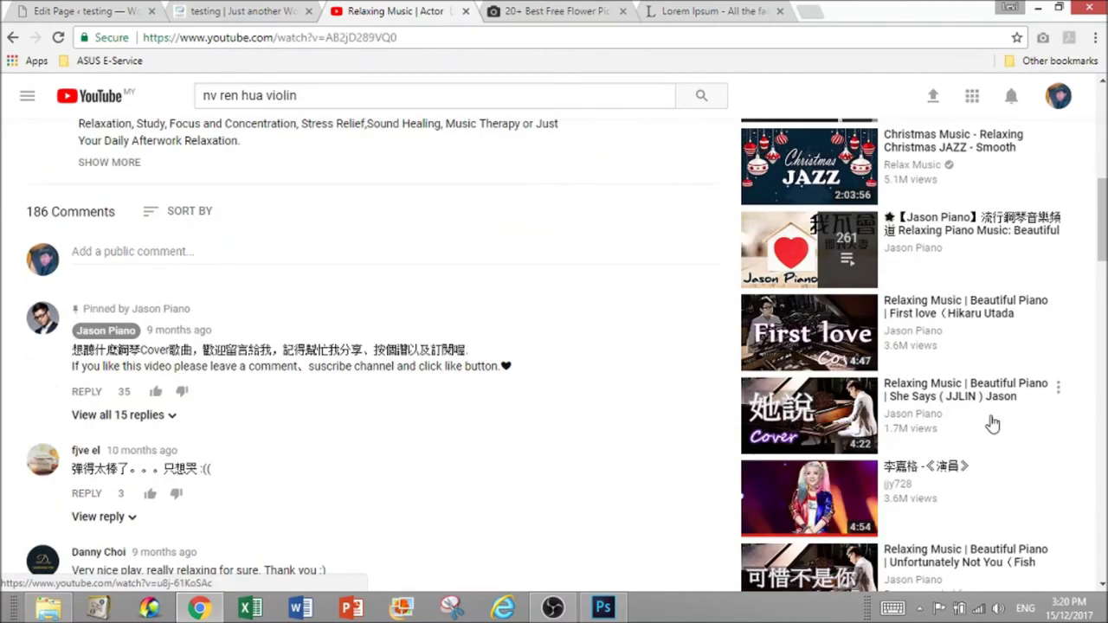
scroll(976, 411, down, 4)
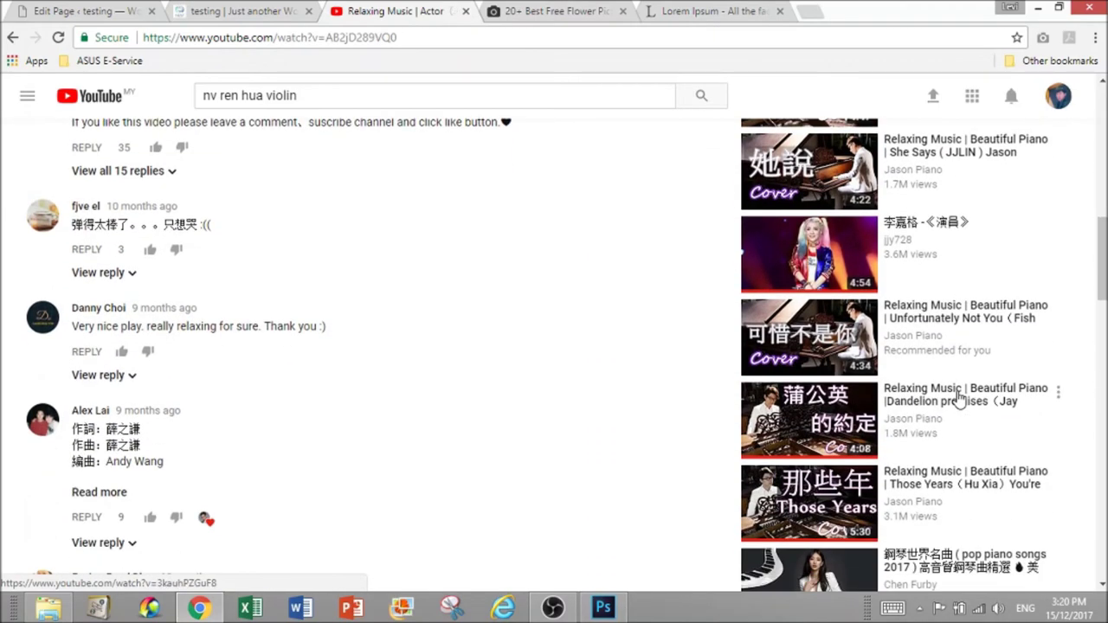
scroll(960, 397, down, 3)
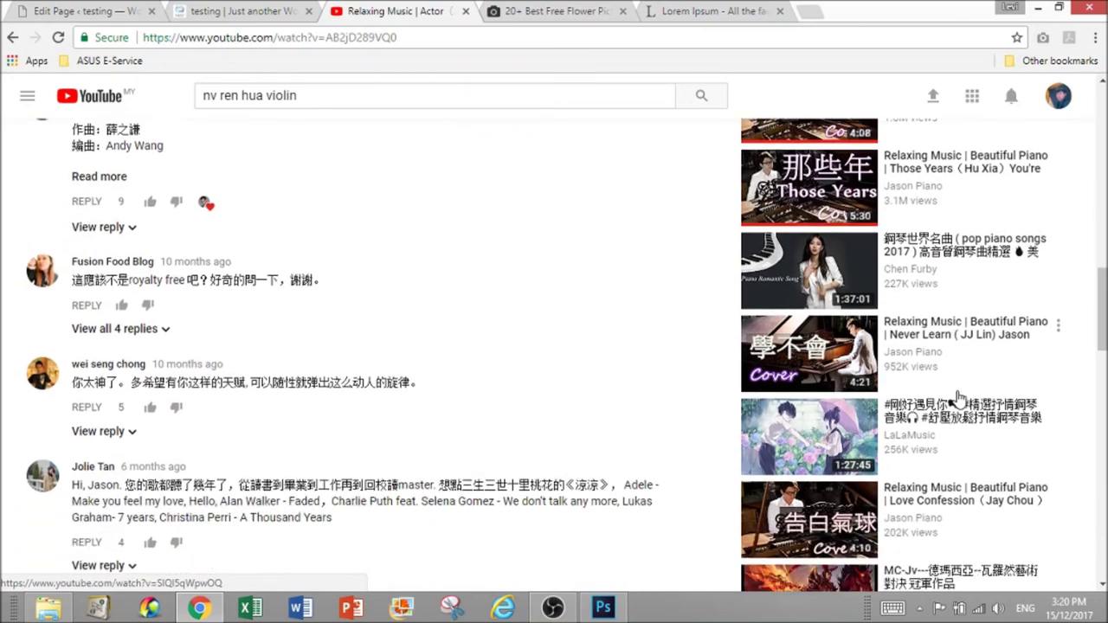
scroll(961, 400, down, 3)
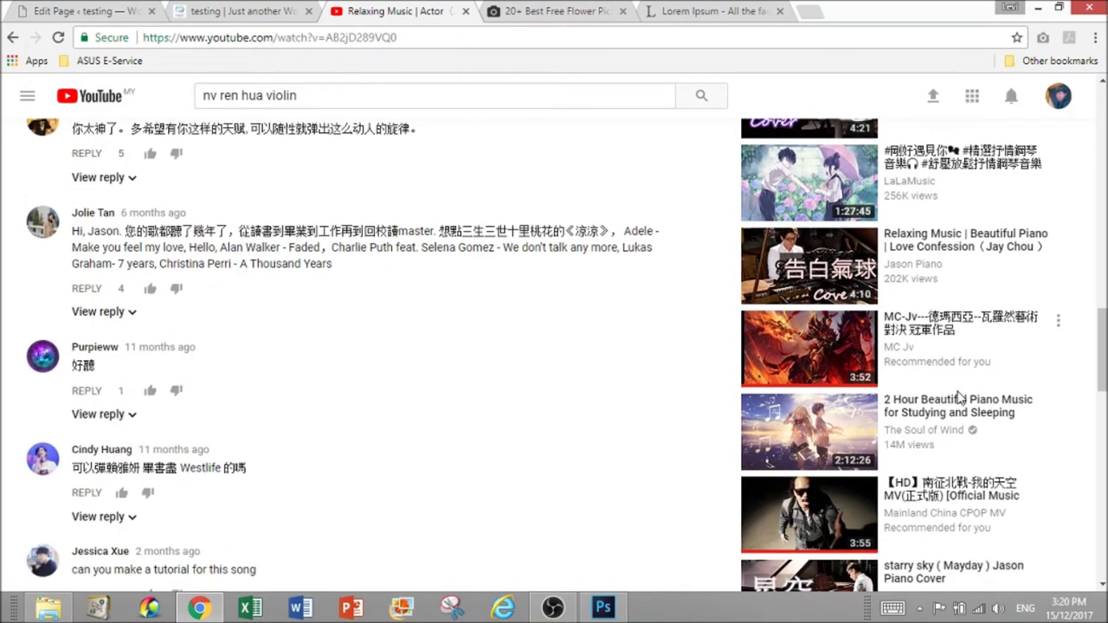
scroll(961, 400, down, 3)
click(949, 422)
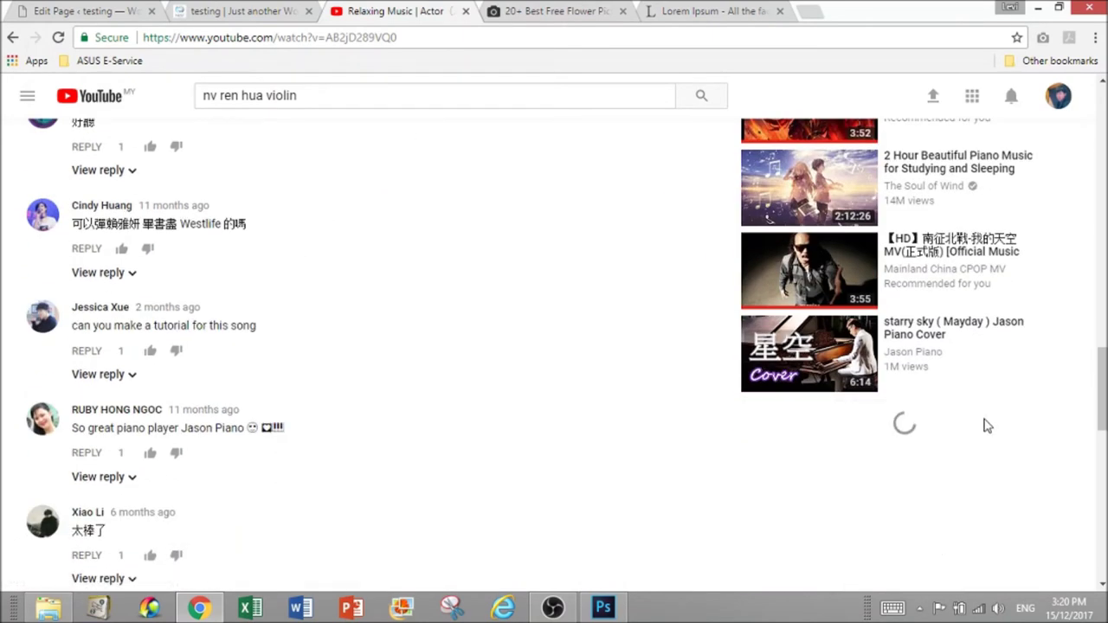
scroll(984, 433, down, 2)
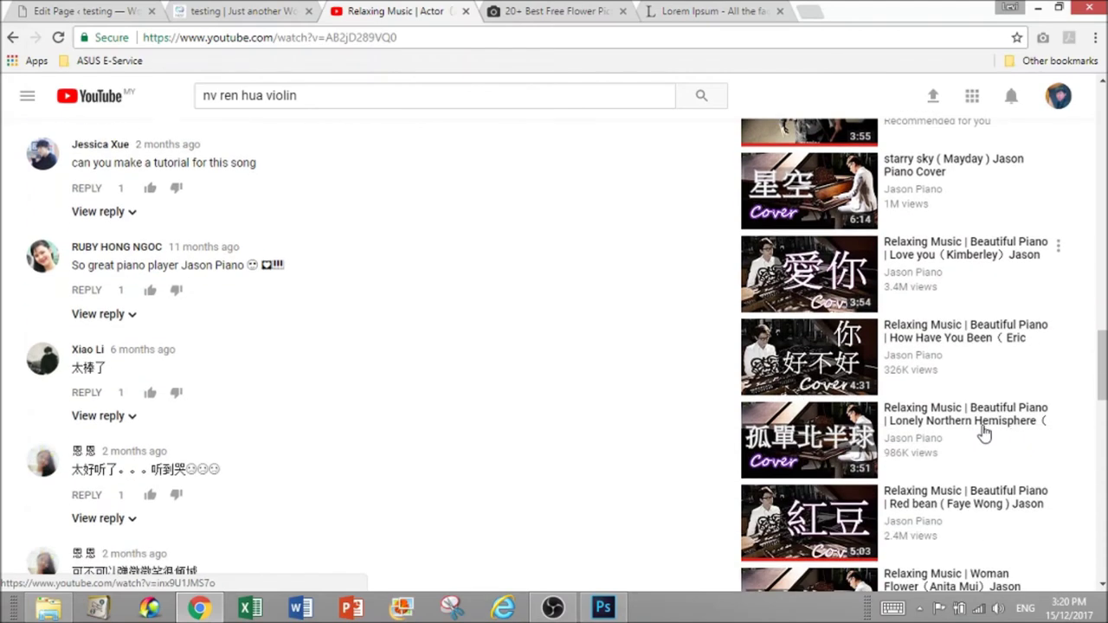
scroll(1017, 440, down, 5)
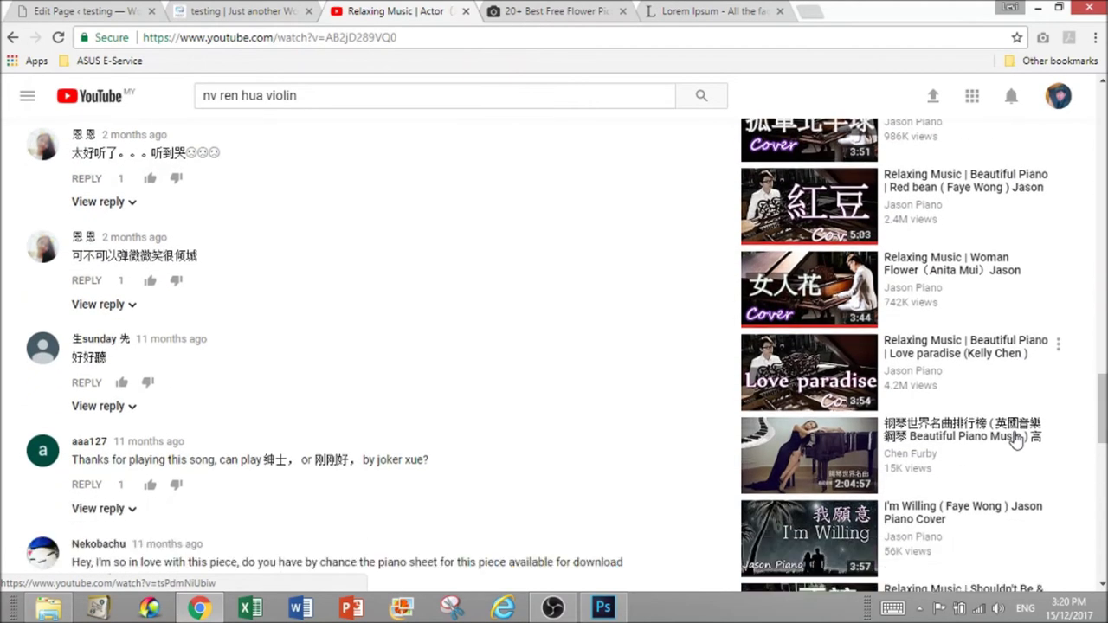
scroll(1016, 440, down, 1)
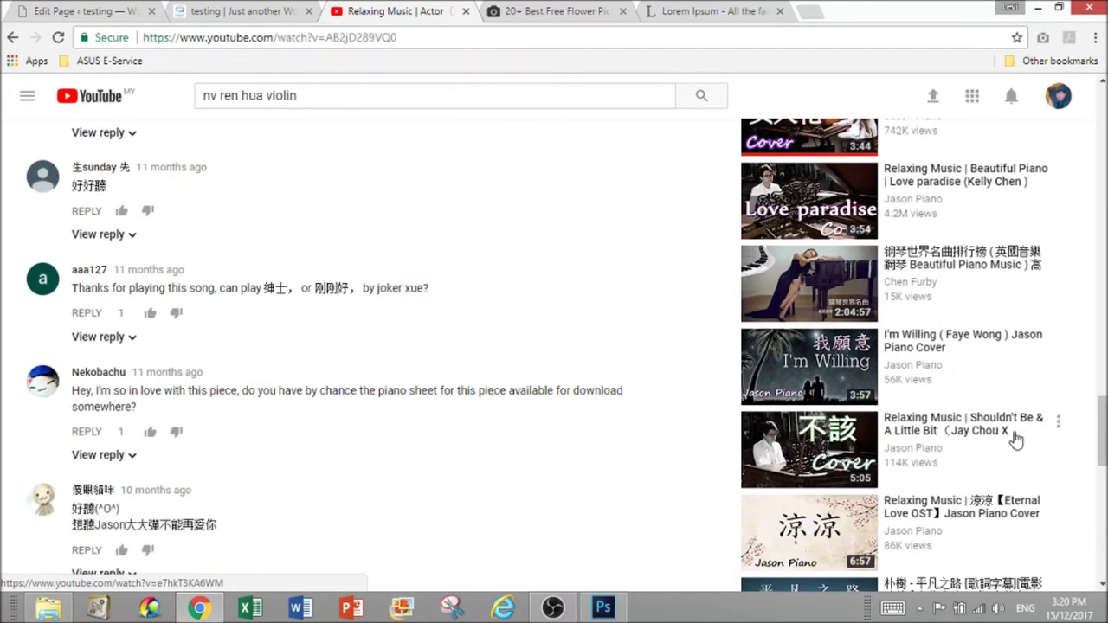
click(814, 366)
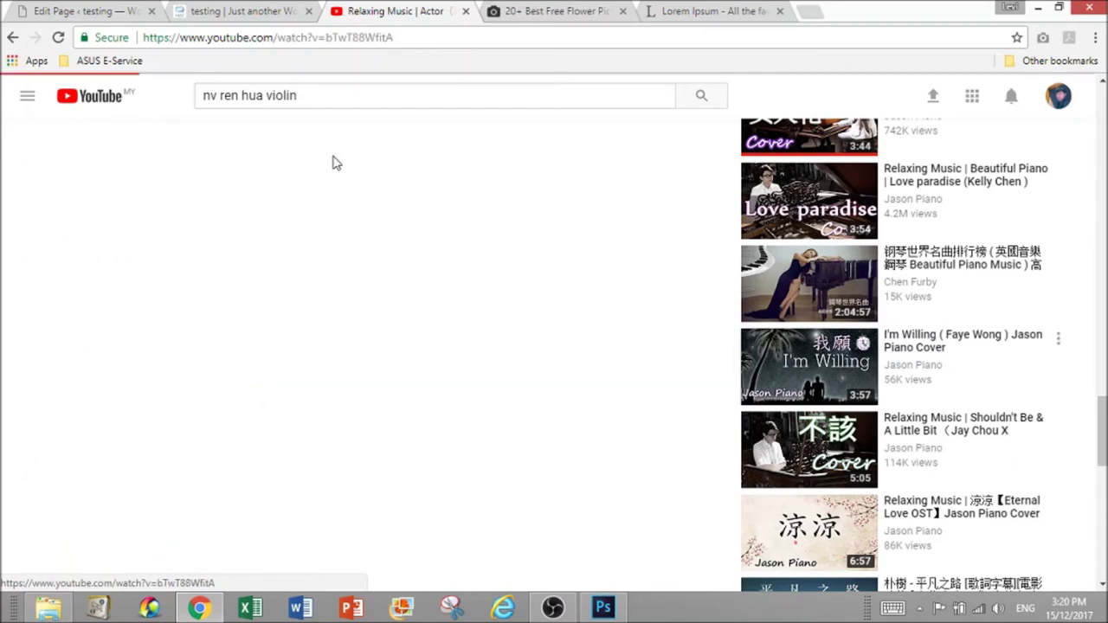
Return to the page preview and examine the spacing around the "Story of our flowers" section
key(ctrl+shift+Tab)
key(ctrl+shift+Tab)
key(ctrl+Tab)
scroll(361, 320, down, 6)
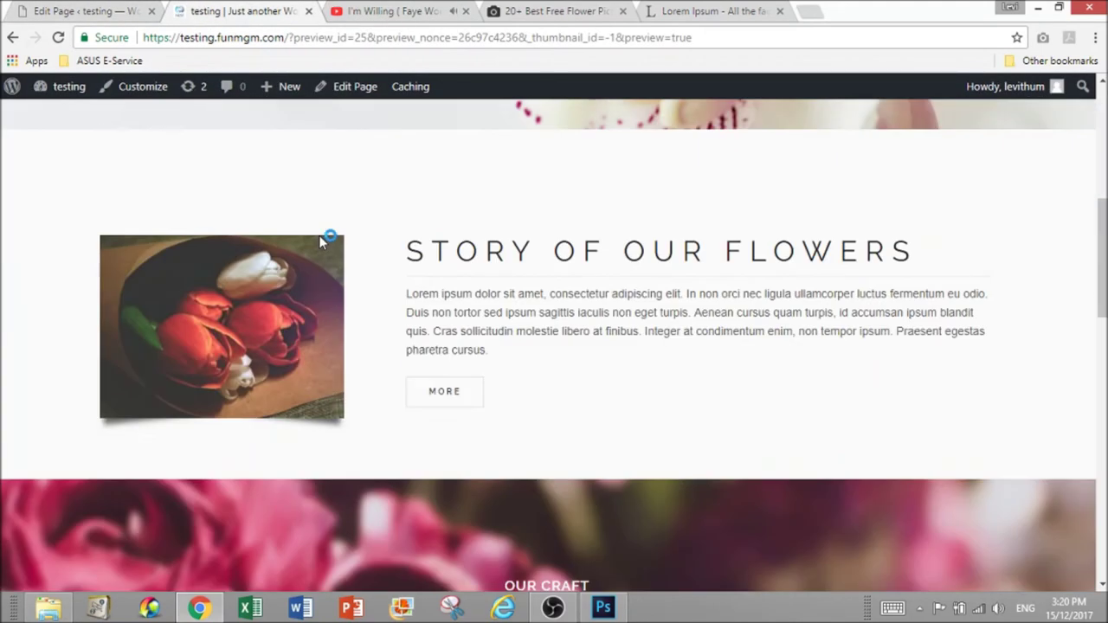
scroll(375, 334, up, 2)
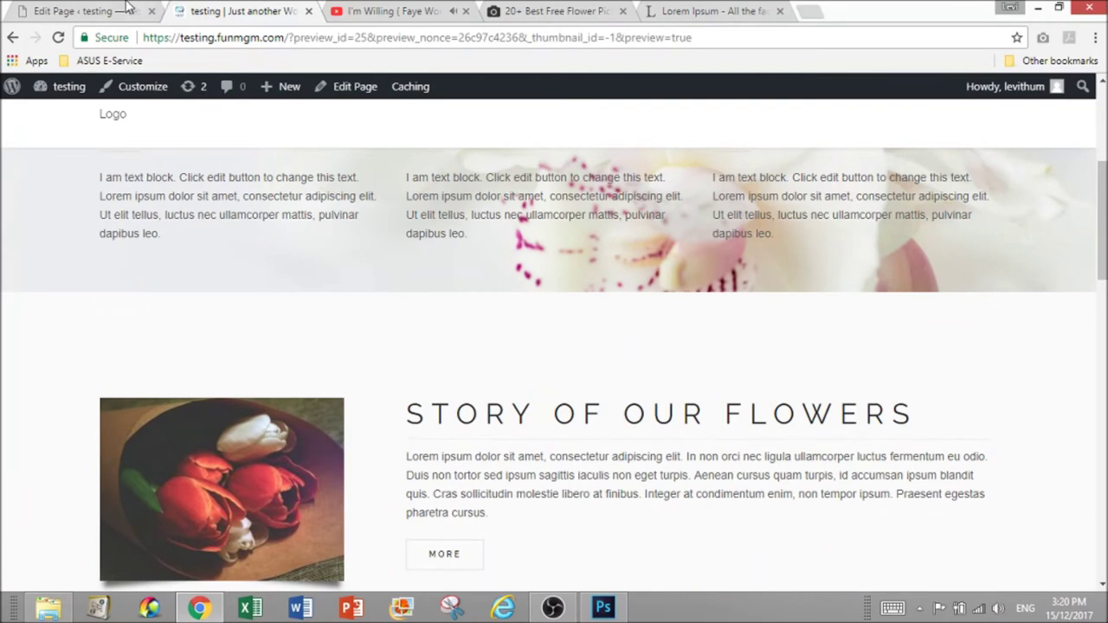
scroll(182, 156, down, 1)
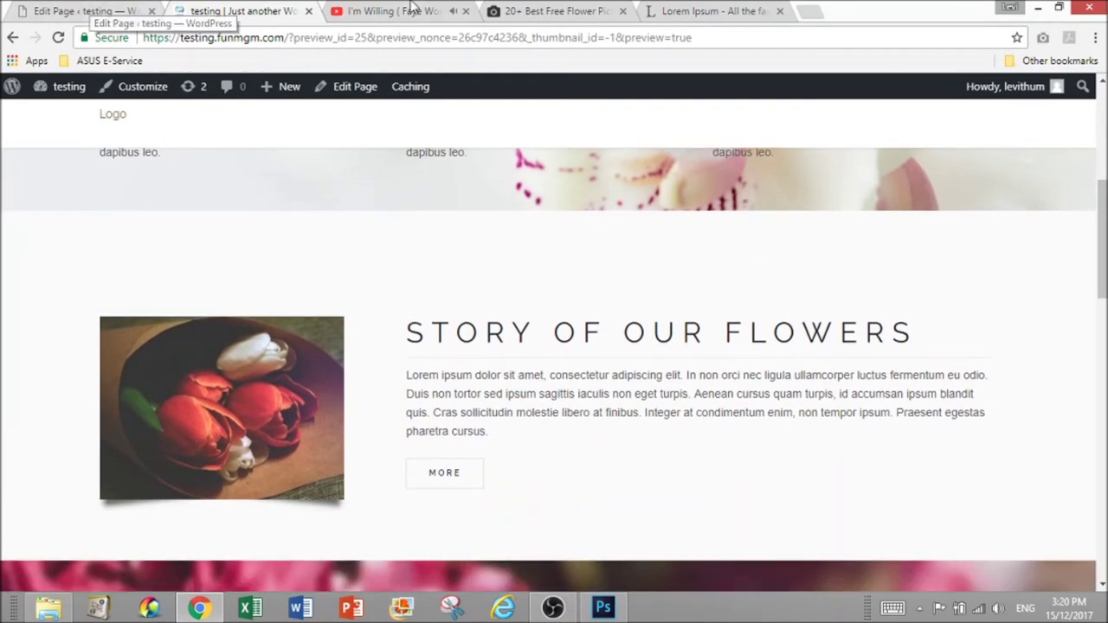
Check the playback of the "I'm Willing" video on YouTube and return to the page preview
click(412, 7)
click(673, 451)
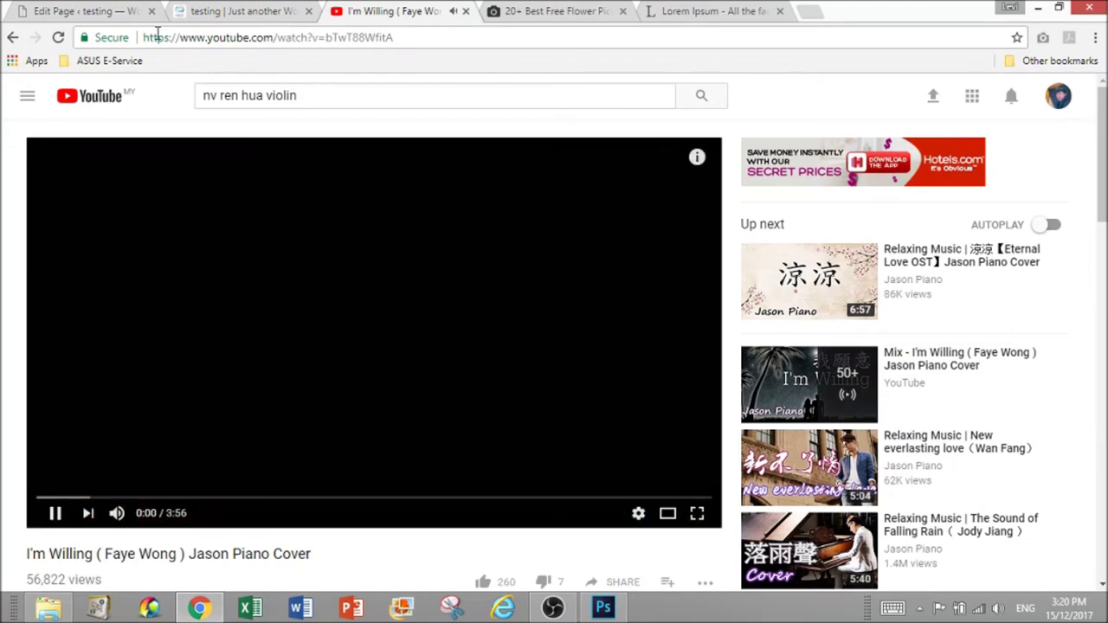
click(112, 10)
click(245, 8)
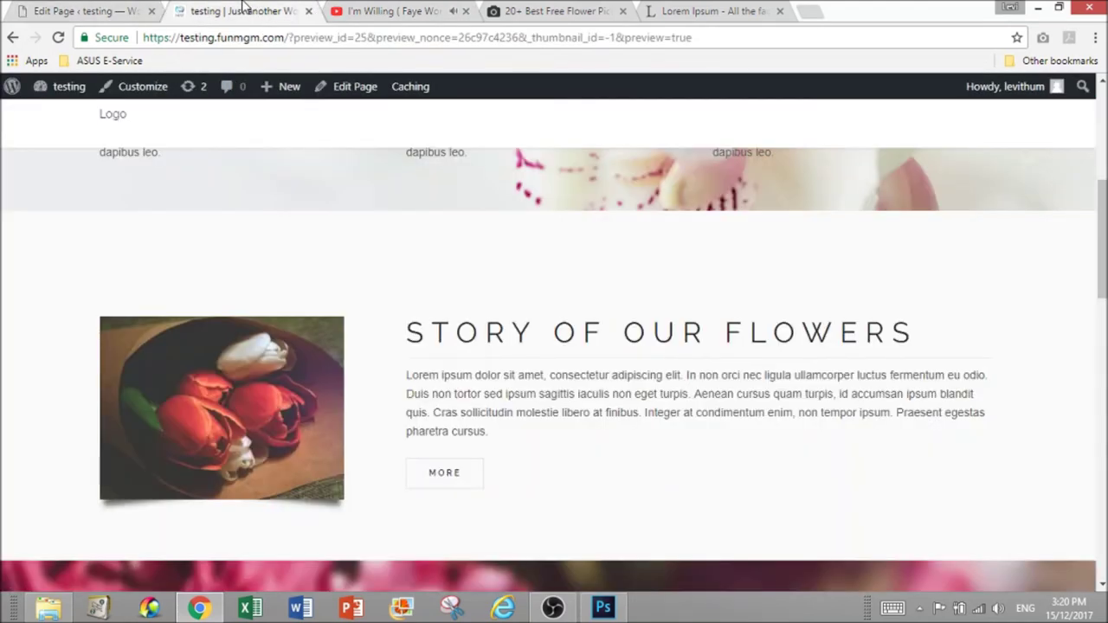
Examine the "Story of our flowers", "Our craft" and "Our flowers" sections and the product grid throughout the desktop preview
scroll(459, 349, up, 3)
scroll(460, 349, down, 4)
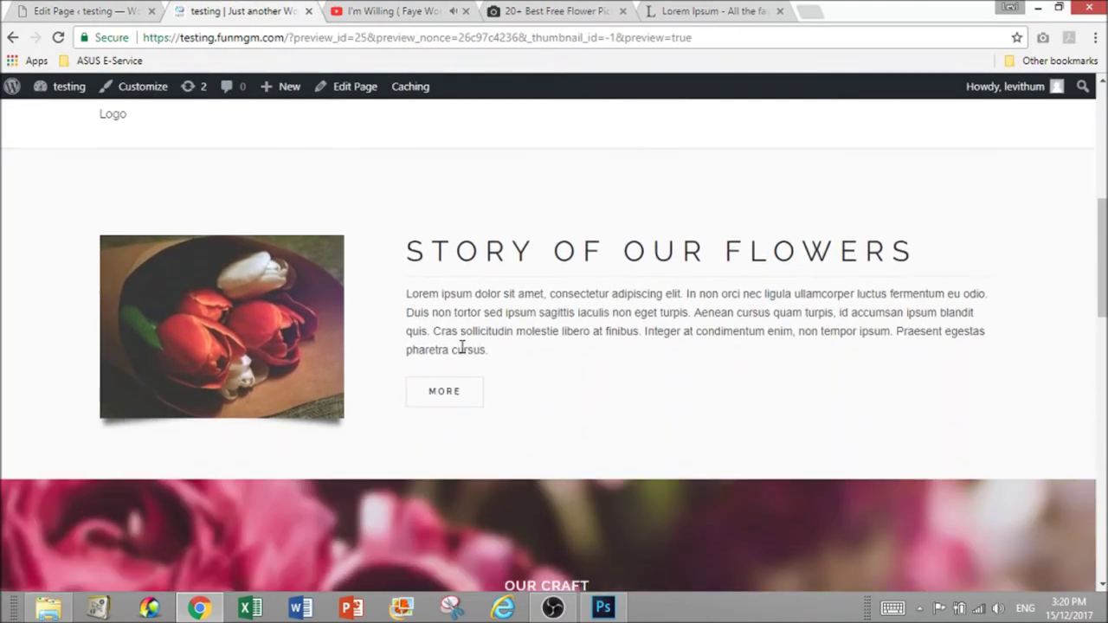
scroll(462, 348, up, 4)
scroll(461, 348, down, 3)
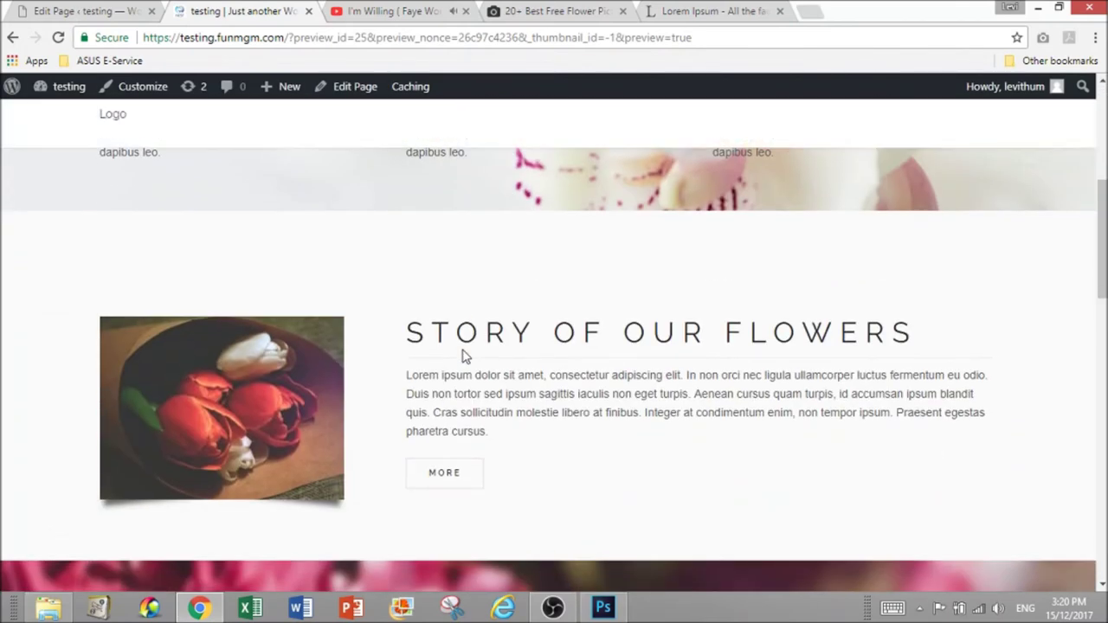
scroll(465, 355, down, 10)
scroll(462, 358, down, 3)
scroll(462, 358, up, 1)
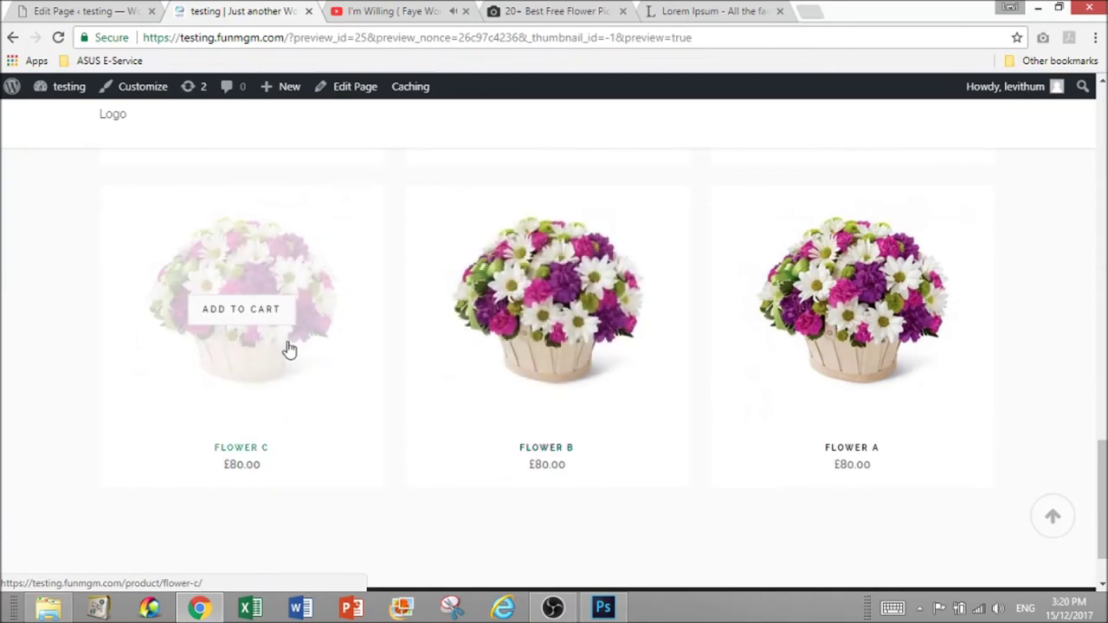
scroll(865, 354, up, 5)
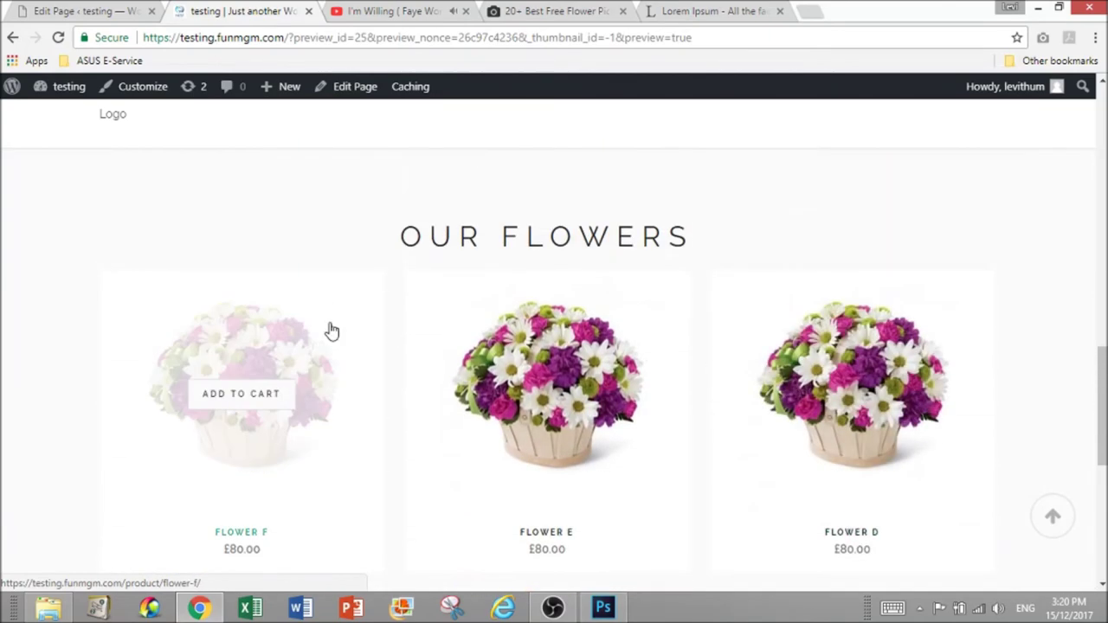
scroll(329, 333, up, 4)
scroll(327, 407, down, 1)
scroll(324, 415, up, 1)
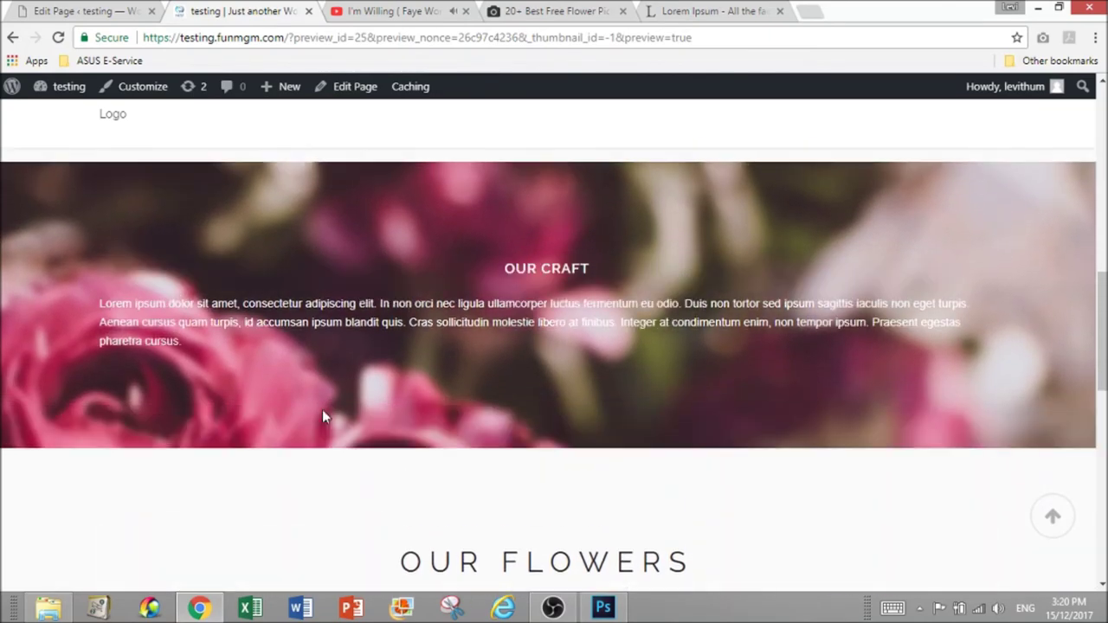
scroll(322, 417, up, 3)
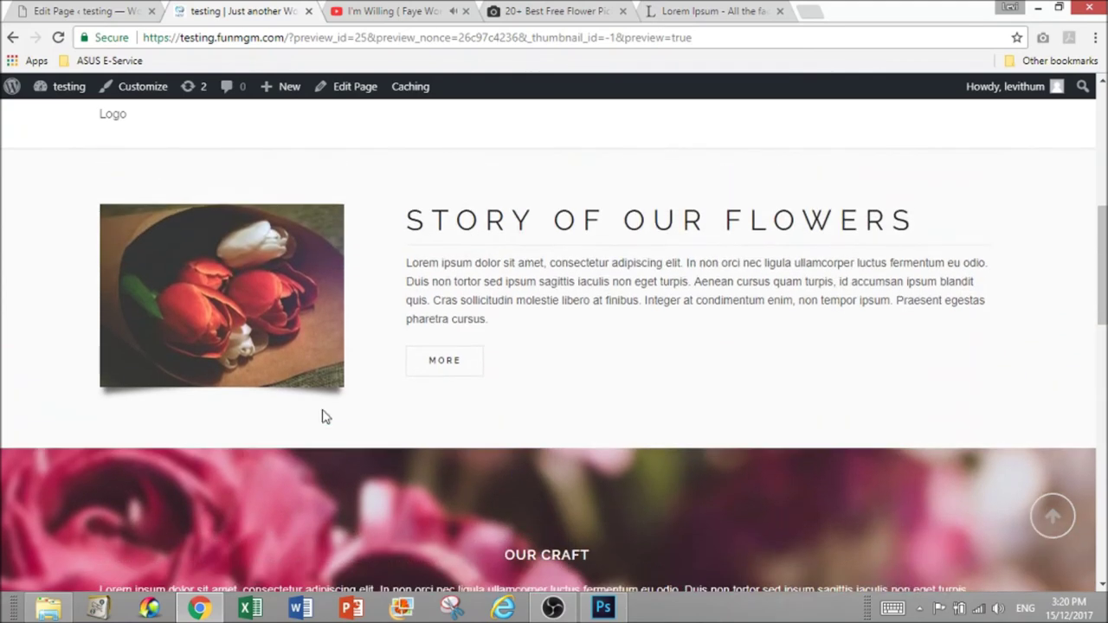
Shrink the browser window to mobile width and examine the feature texts, the "Story of our flowers" section and the stacked products
scroll(322, 416, up, 2)
click(1059, 7)
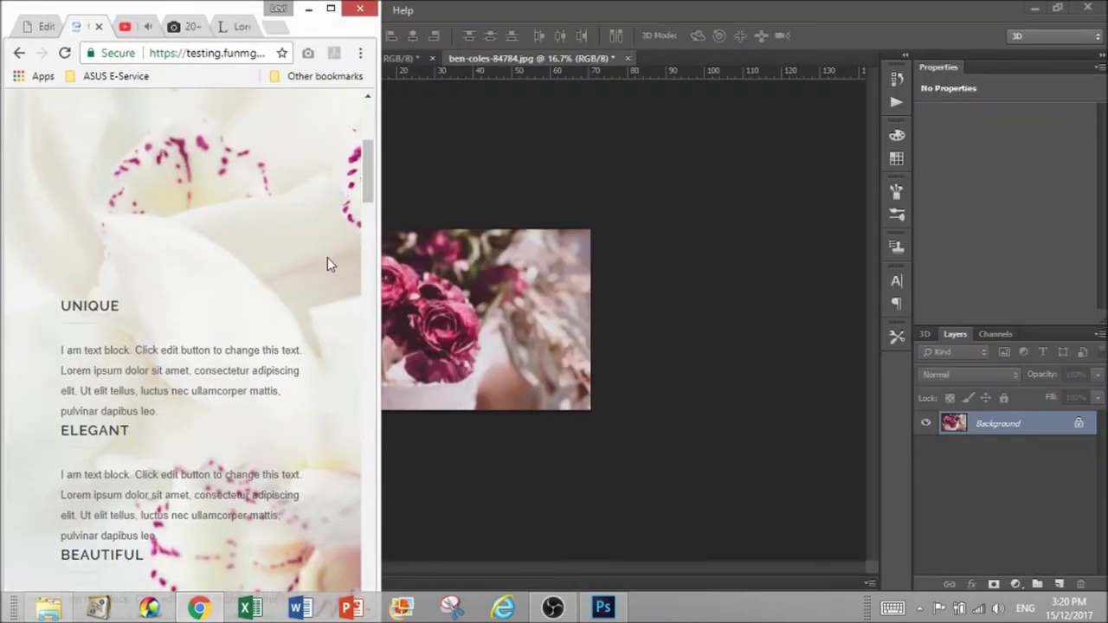
scroll(310, 299, down, 10)
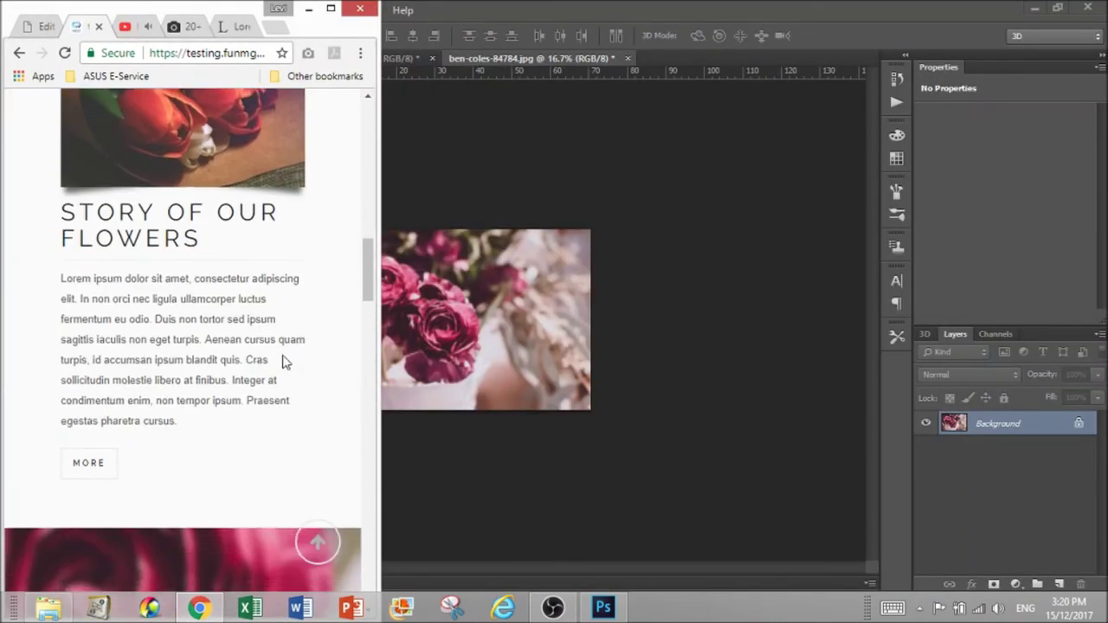
scroll(284, 362, down, 6)
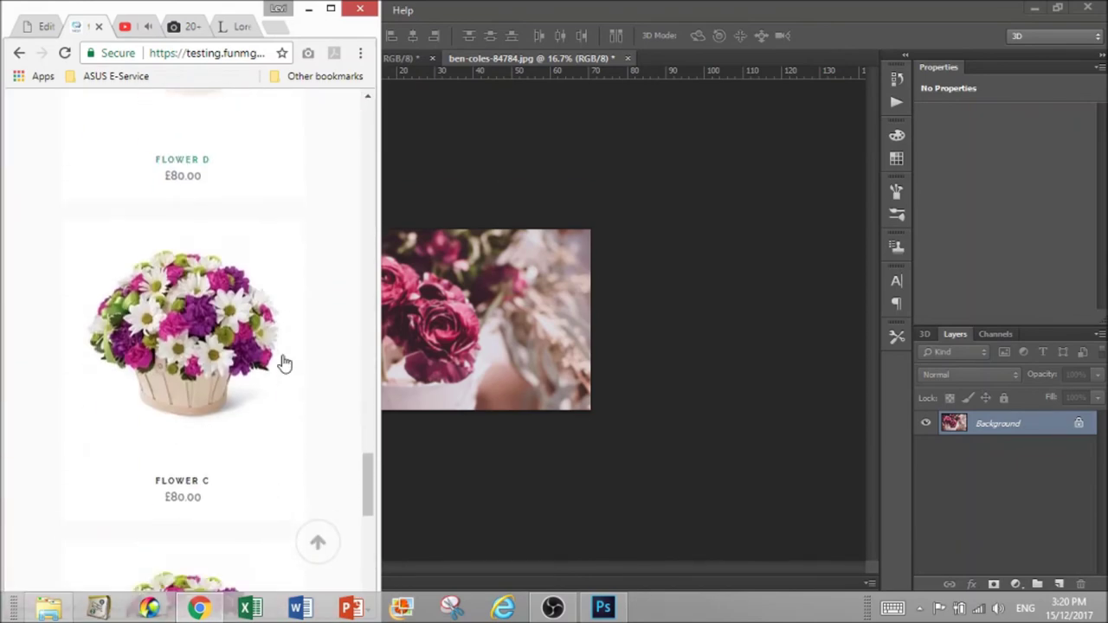
Return the preview to full width and examine the "Our flowers" heading, the product grid and the space above the footer
click(331, 8)
scroll(411, 411, up, 6)
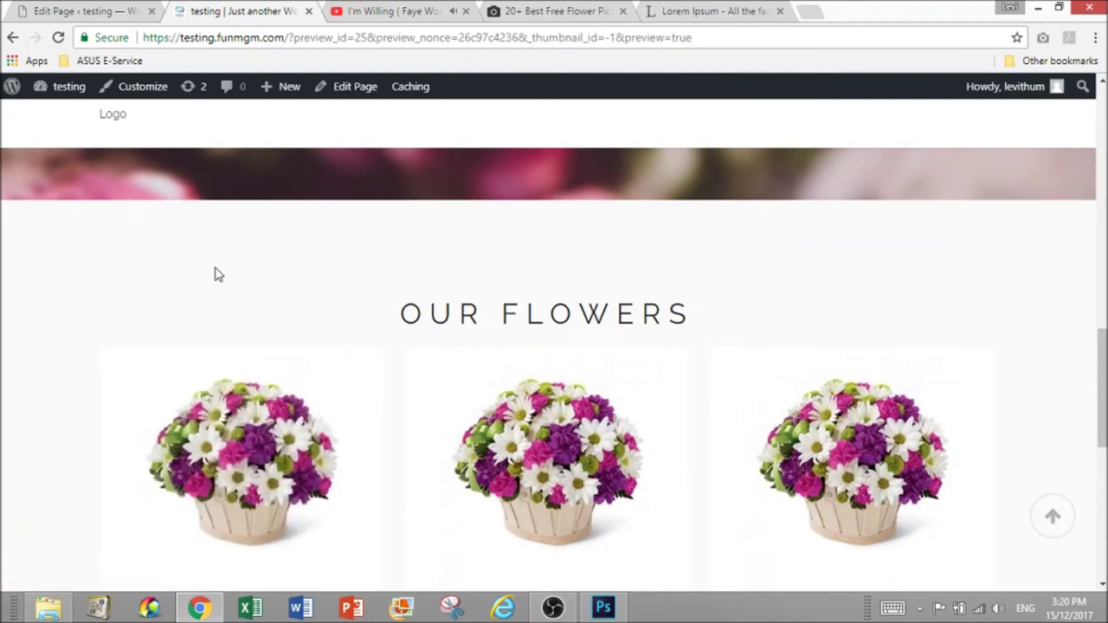
scroll(216, 275, down, 8)
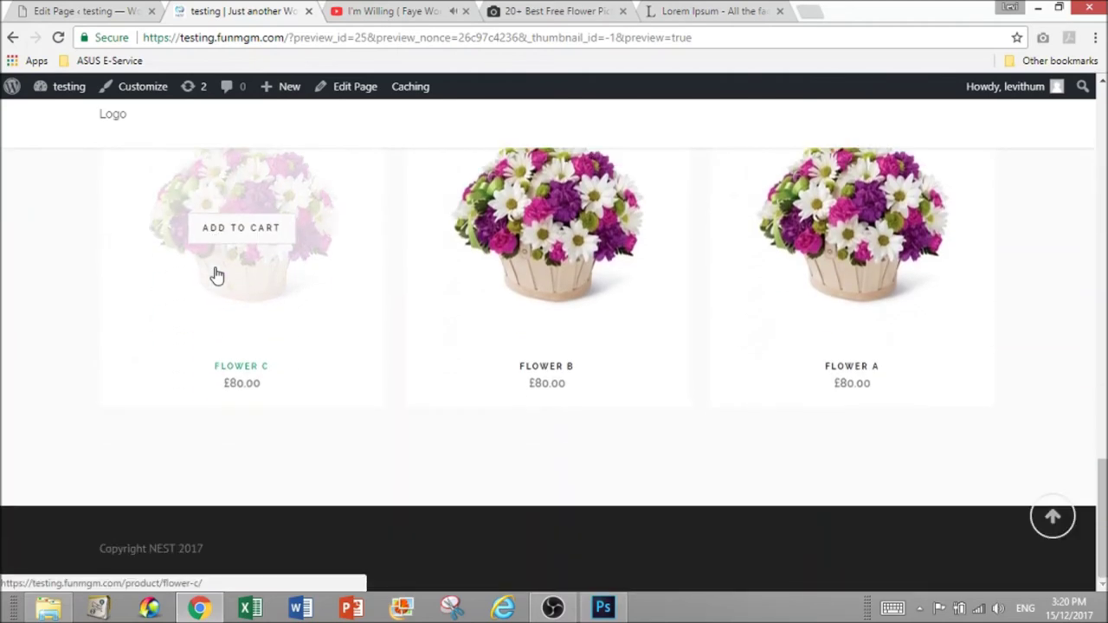
scroll(216, 274, up, 4)
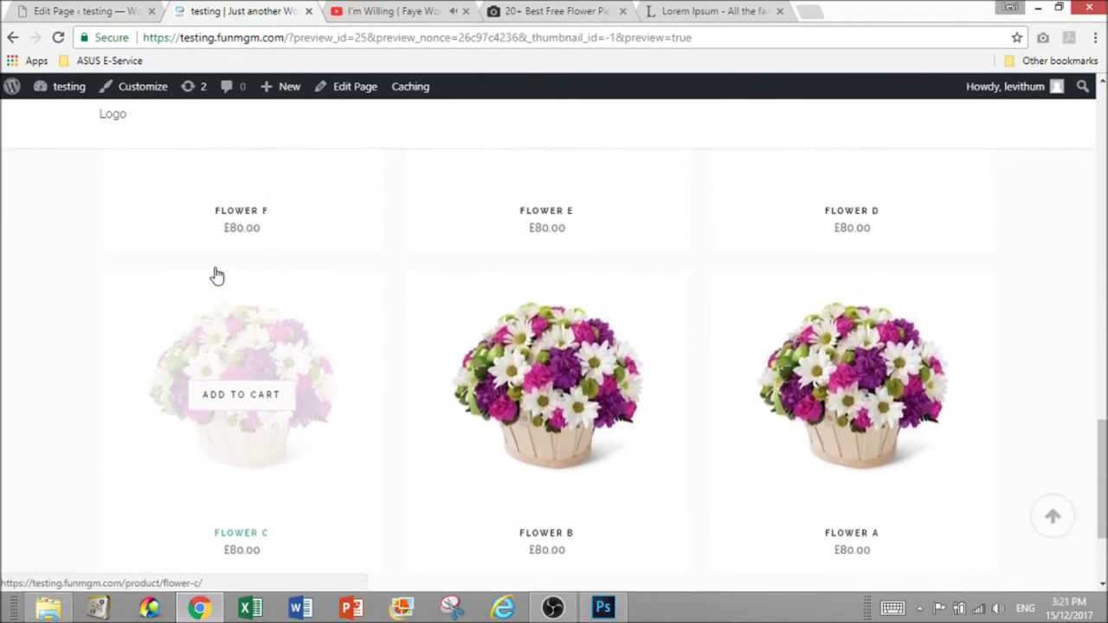
scroll(65, 333, up, 5)
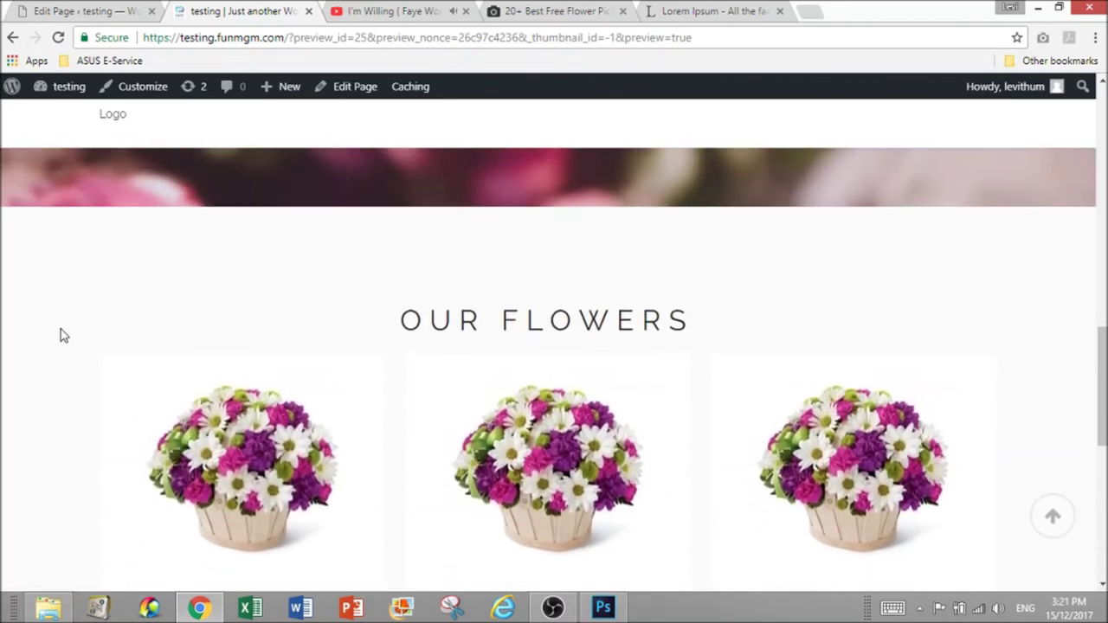
Return to the page editor and add an inner row below Recent products in the OUR FLOWERS row
key(ctrl+Page_Up)
scroll(488, 421, down, 3)
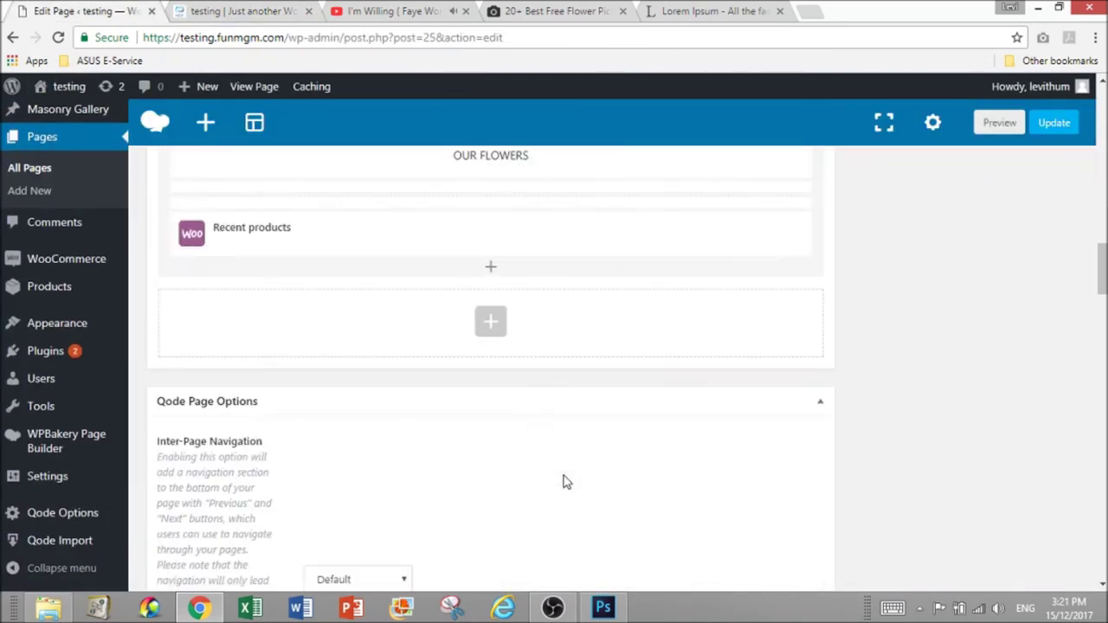
scroll(507, 425, up, 1)
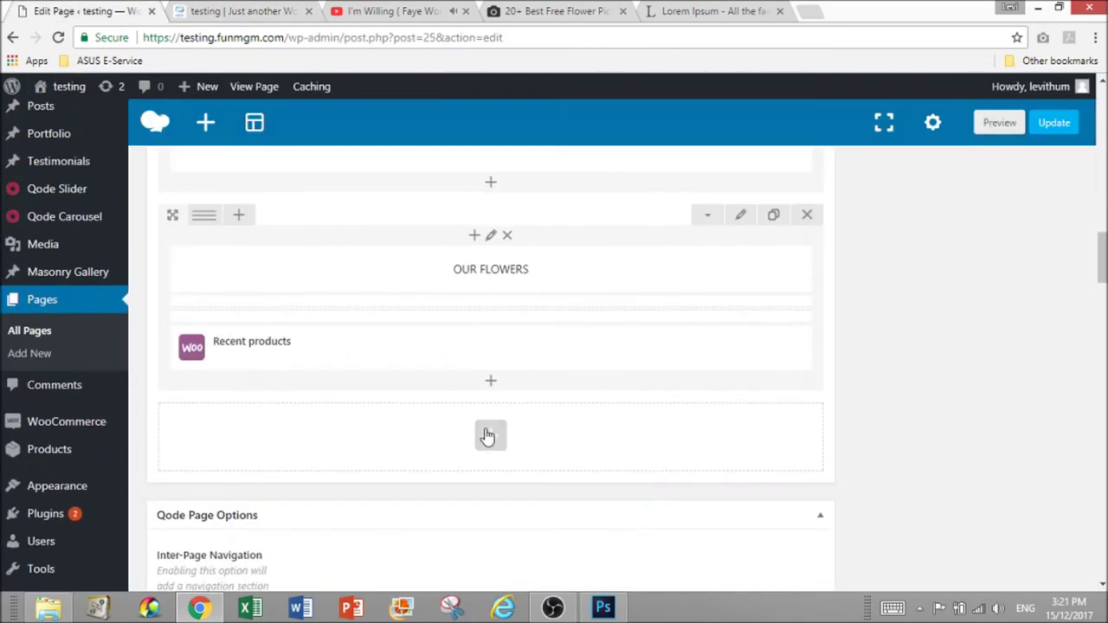
click(491, 383)
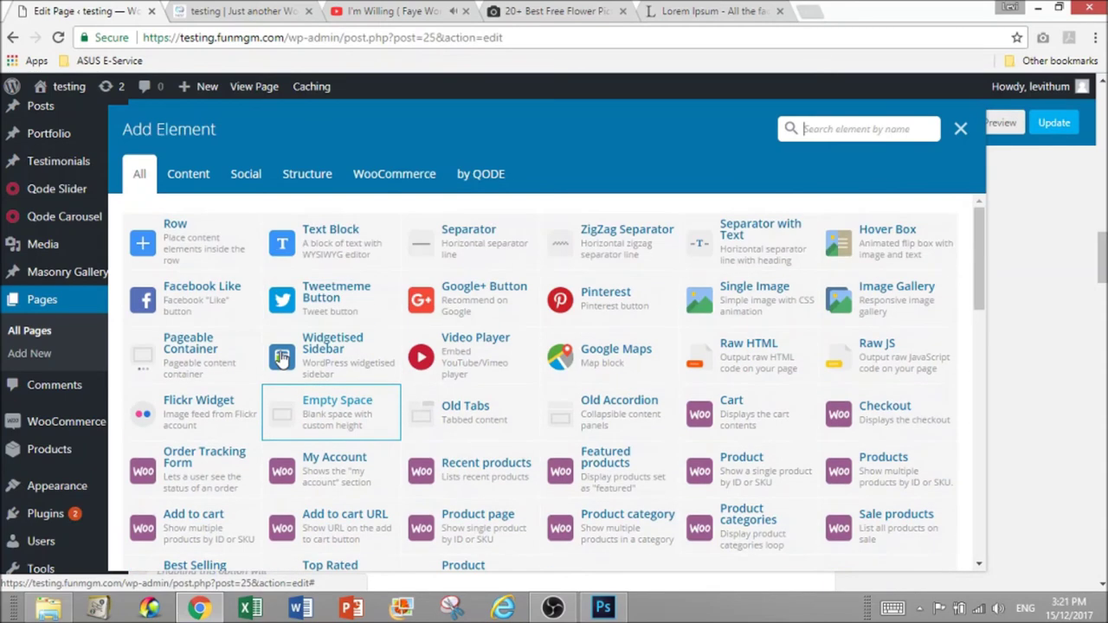
click(208, 250)
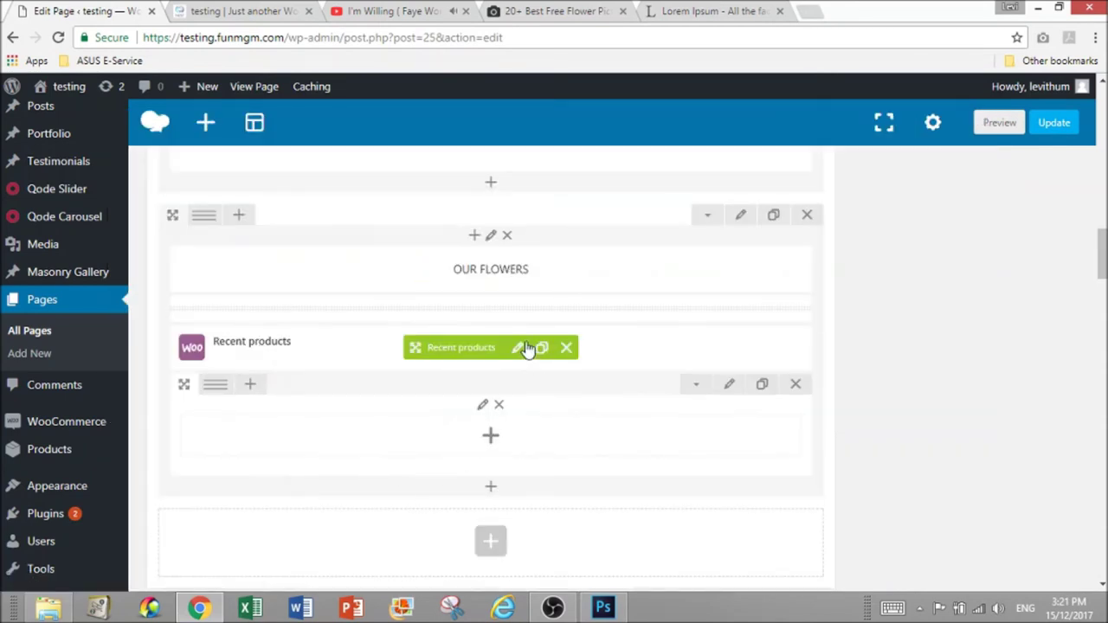
Place a copy of the spacer between Recent products and the inner row, and split the inner row into three equal columns
click(528, 310)
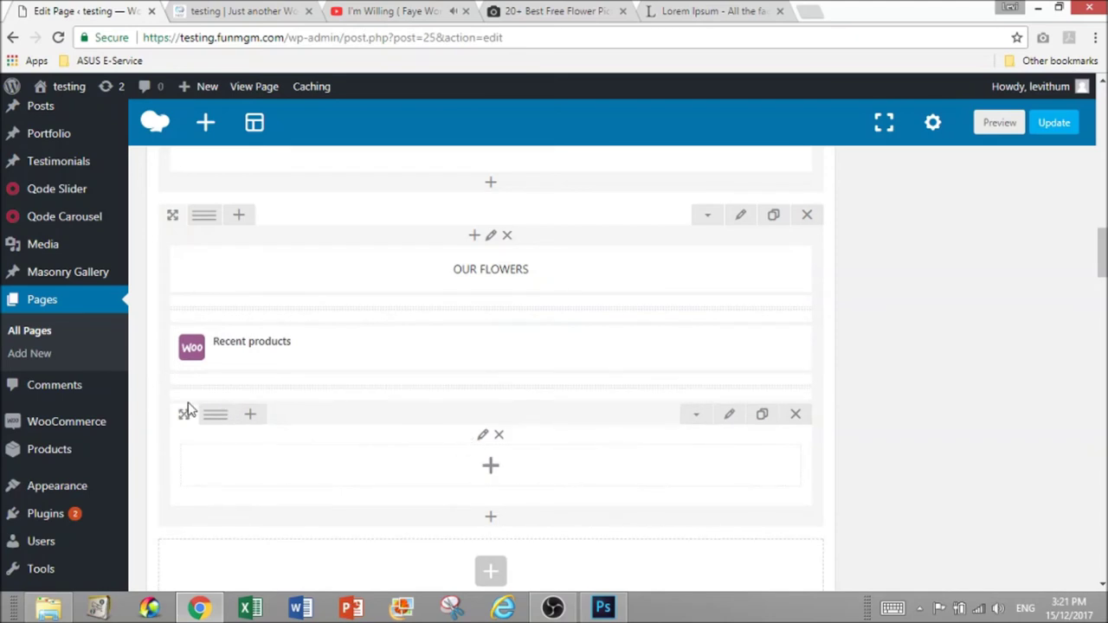
mouse_move(209, 424)
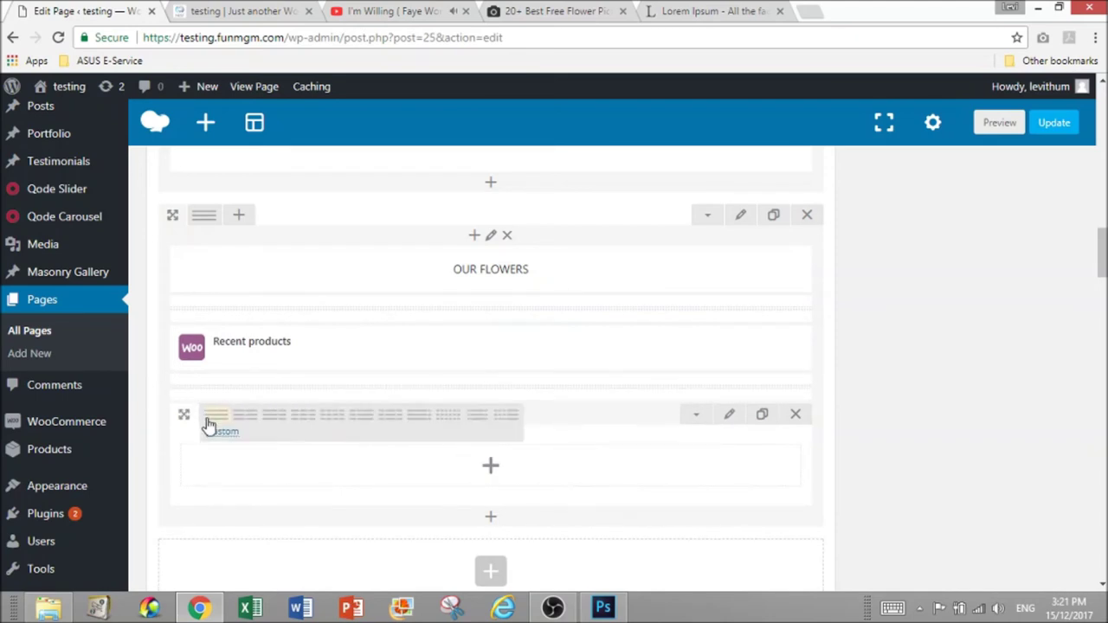
click(304, 419)
Add a Button element to the middle column of the inner row below Recent products
click(491, 468)
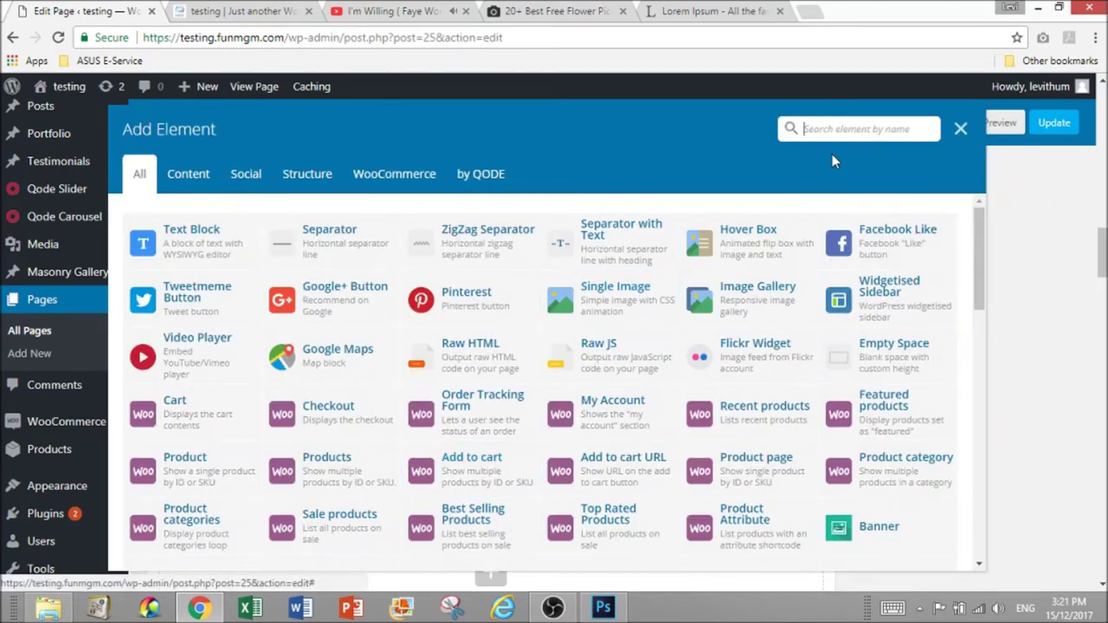
text(but)
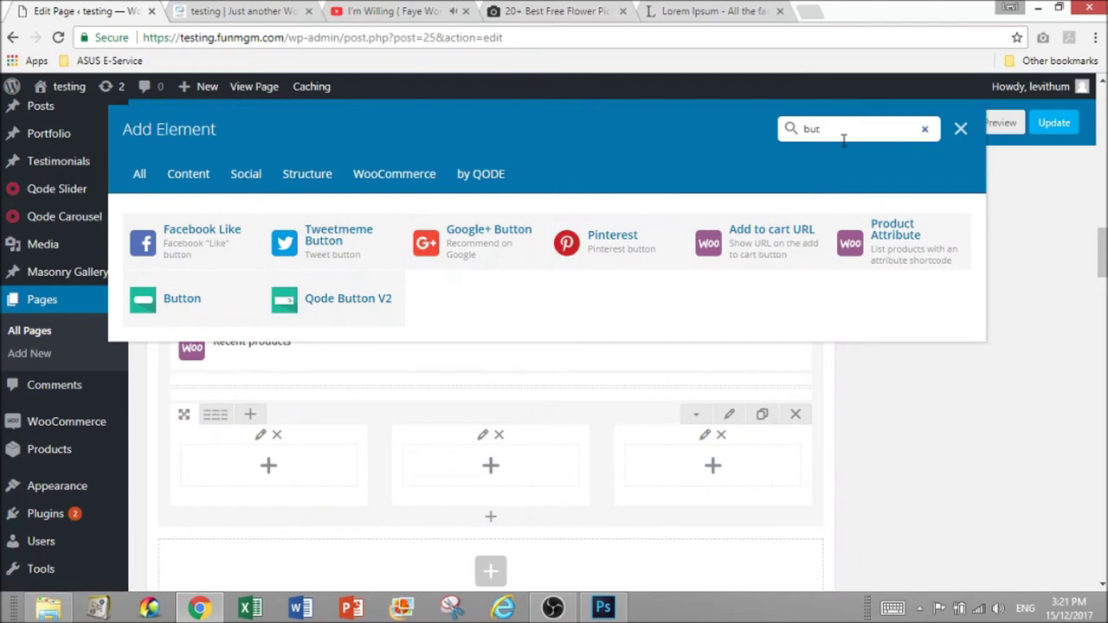
click(205, 320)
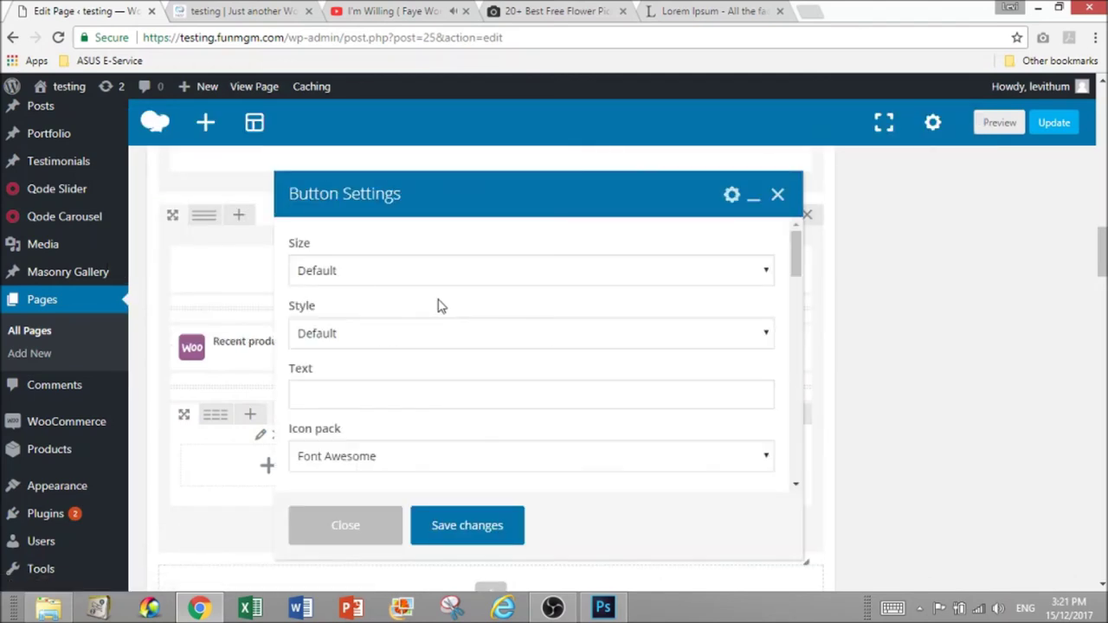
Set the new button's text alignment to center
scroll(431, 348, down, 10)
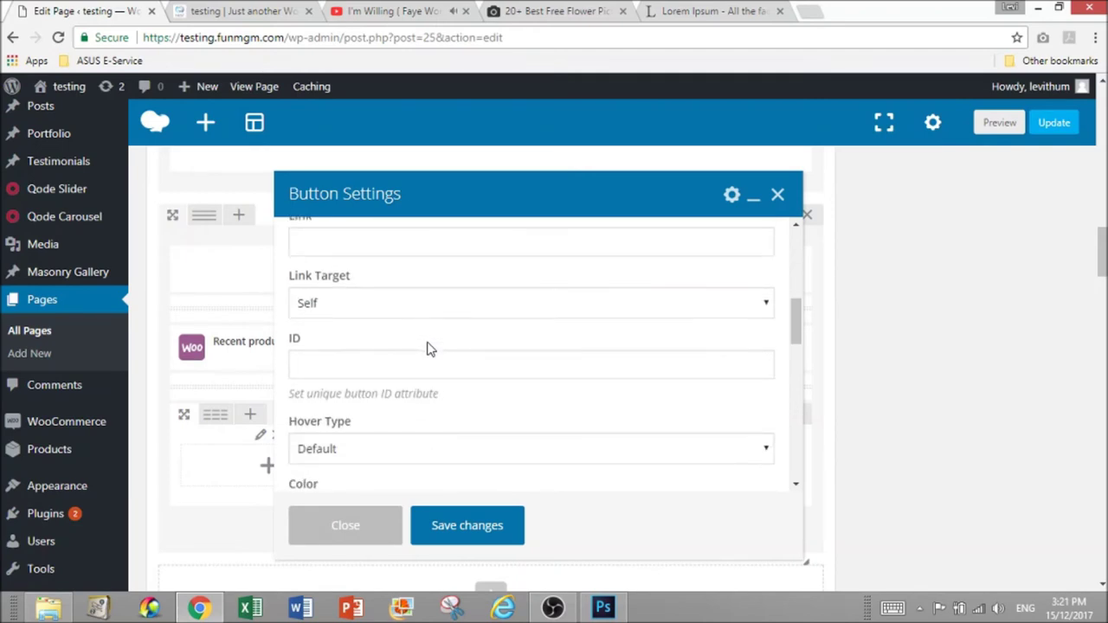
scroll(430, 348, down, 7)
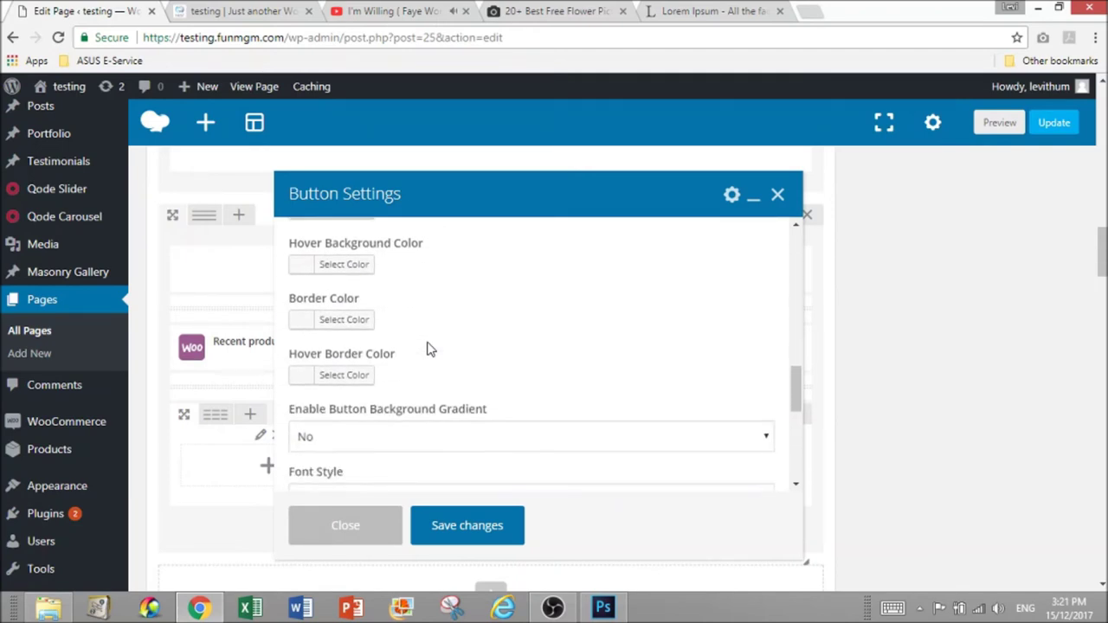
scroll(430, 348, down, 4)
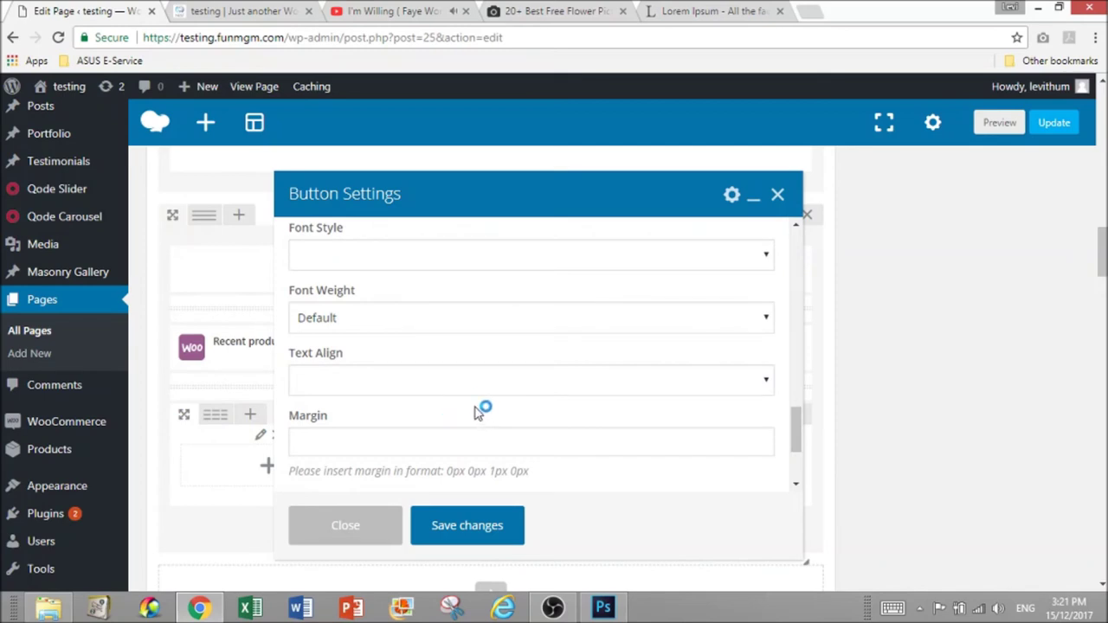
scroll(472, 417, down, 1)
scroll(469, 421, down, 1)
scroll(468, 421, up, 1)
scroll(469, 421, down, 1)
scroll(468, 420, up, 2)
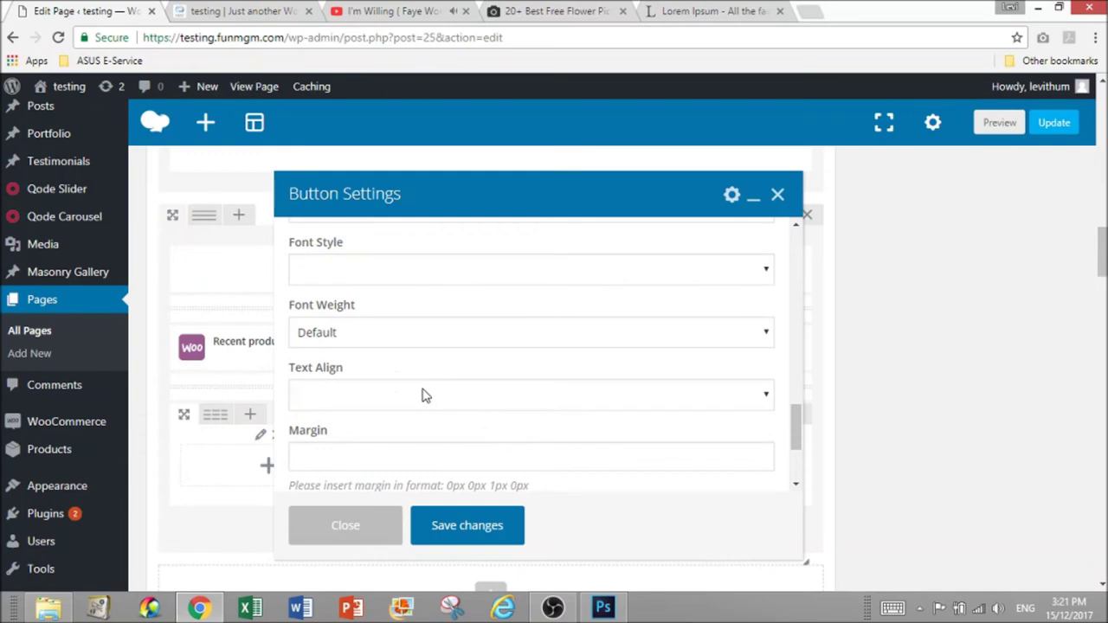
click(422, 396)
click(413, 492)
Set the button's text to "More" and save its settings
scroll(442, 400, up, 6)
click(363, 333)
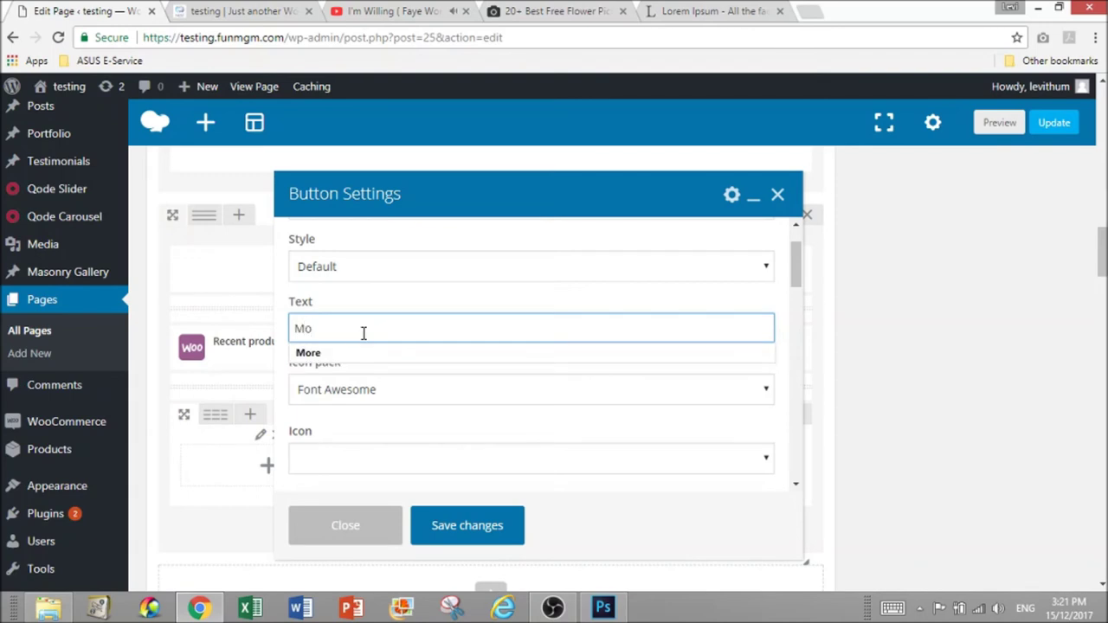
click(452, 544)
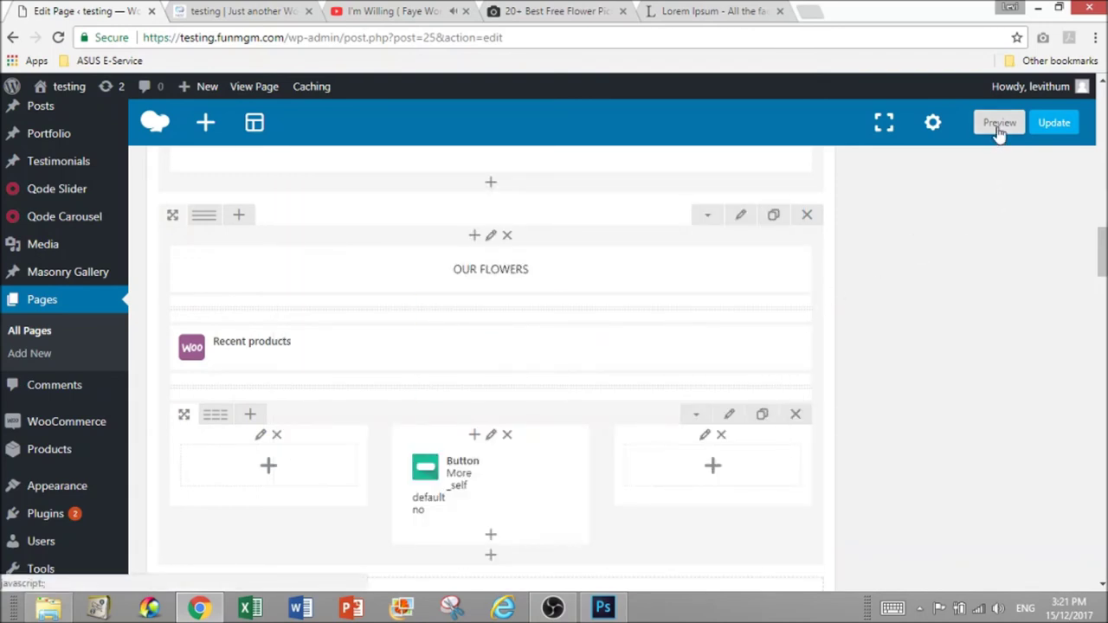
Preview the updated page and inspect the code of the More button below the product grid
click(253, 9)
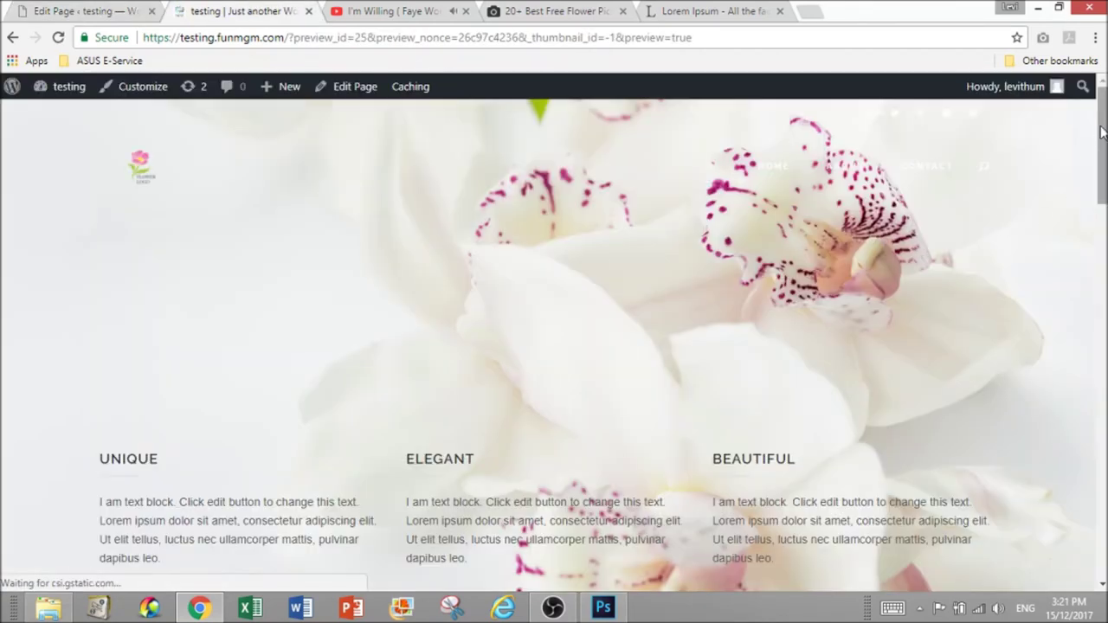
drag(1093, 148, 1101, 510)
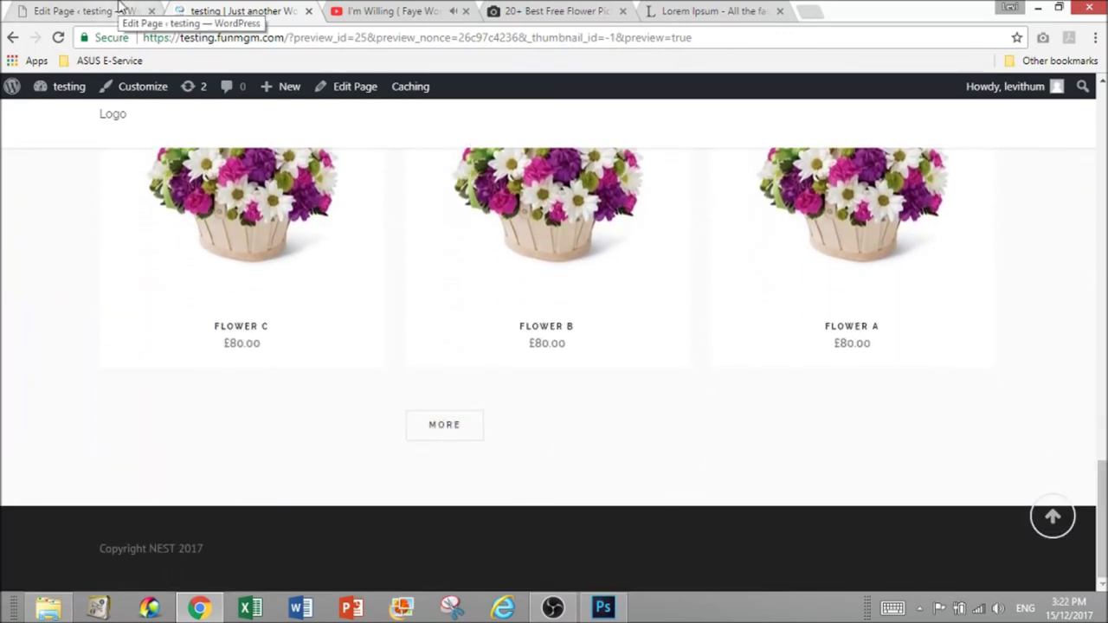
click(545, 545)
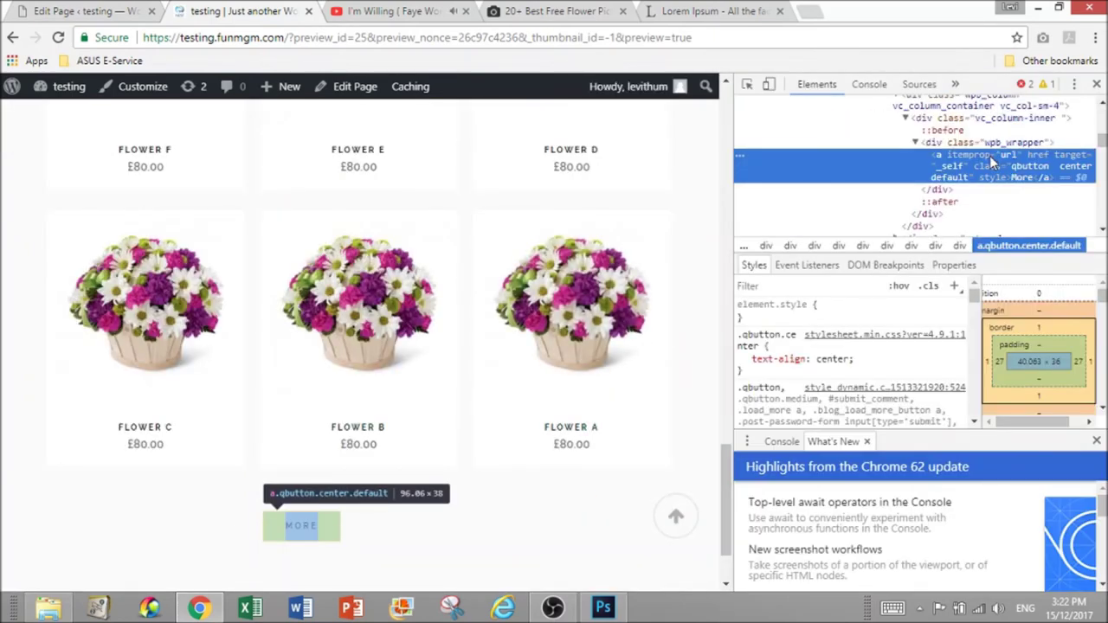
Add a margin-left of 50% to the .qbutton.center style rule of the inspected More button
click(871, 370)
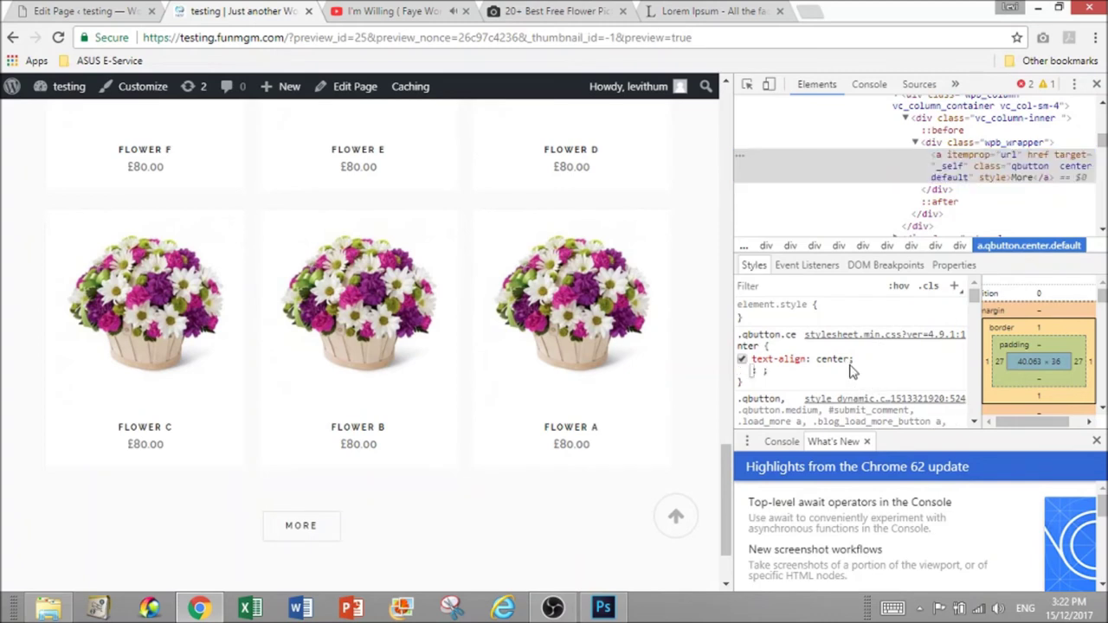
text(margin)
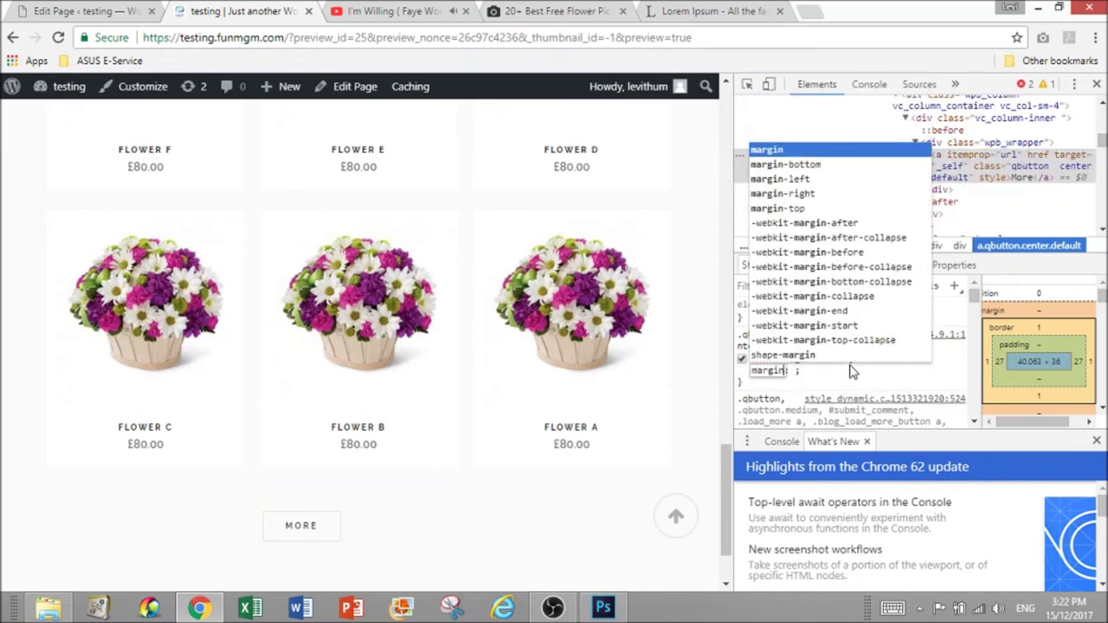
text(-left)
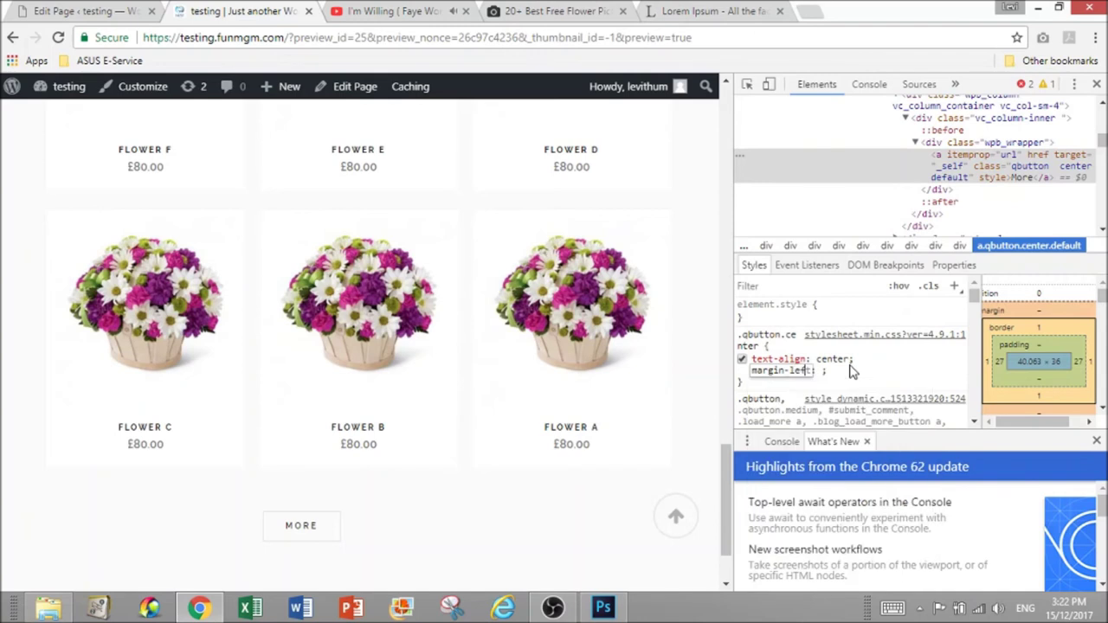
key(Tab)
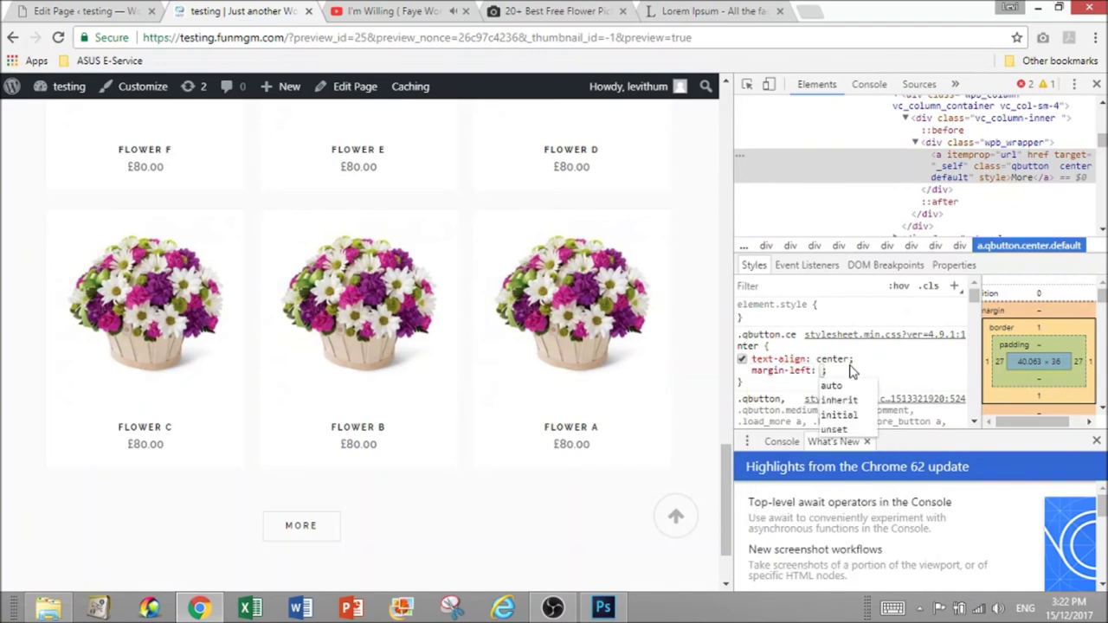
text(50p)
key(BackSpace)
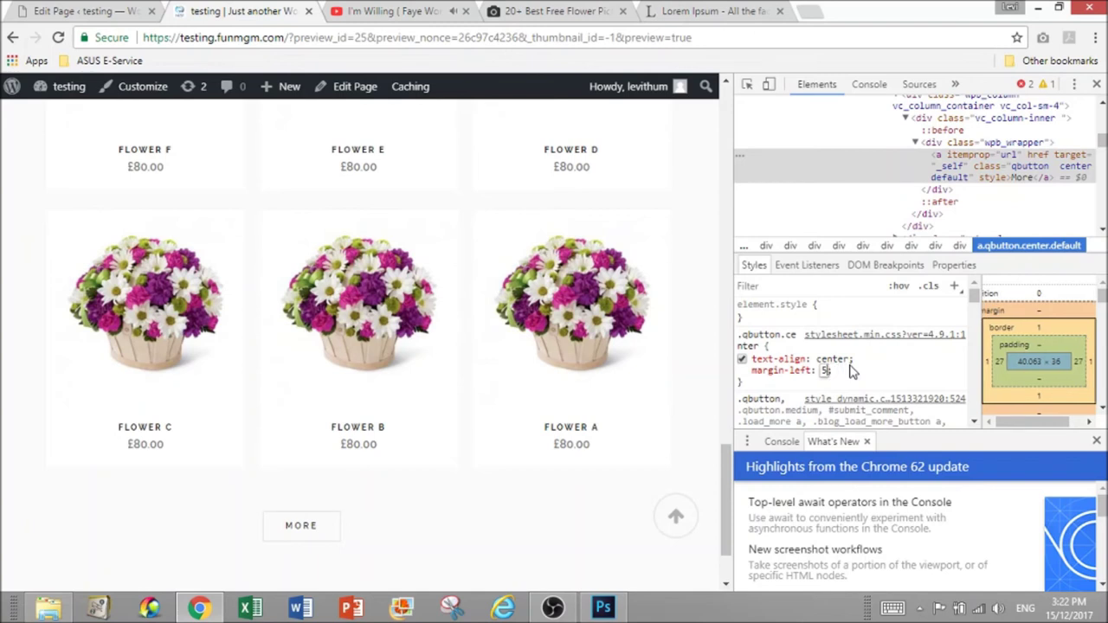
text(%;)
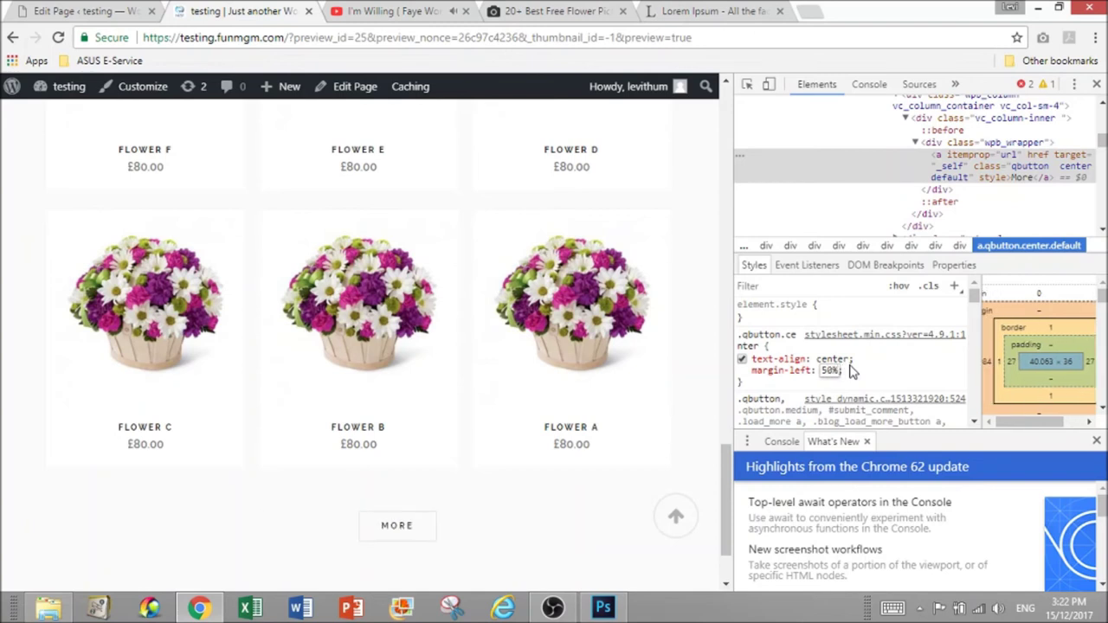
Try a margin-left of 45% for the More button, and settle on 44%
key(BackSpace)
key(BackSpace)
key(BackSpace)
text(4)
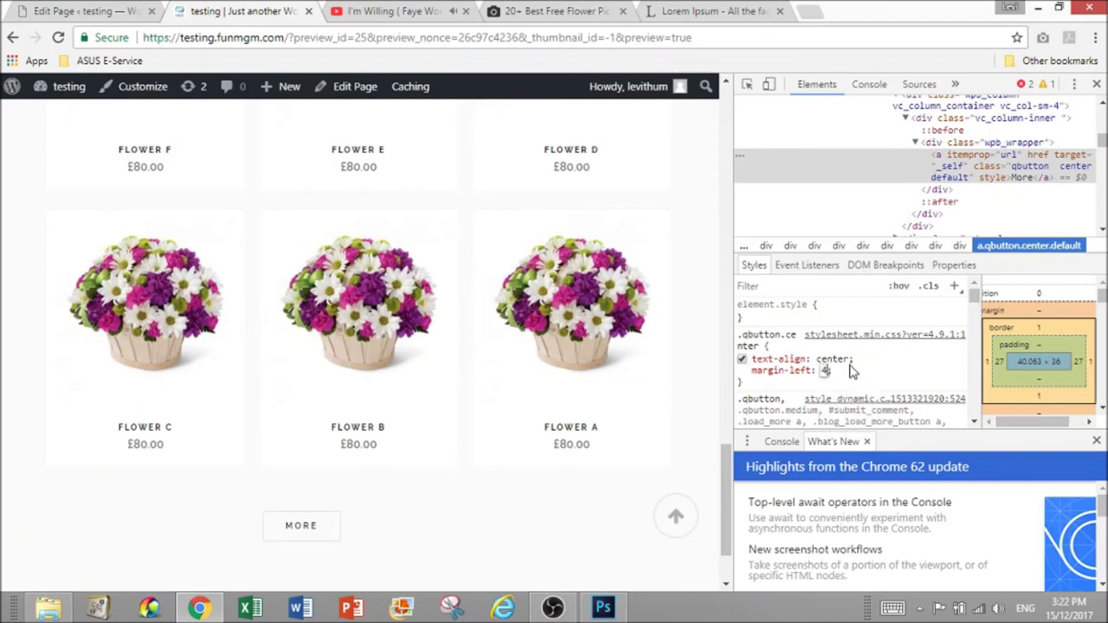
text(5%;)
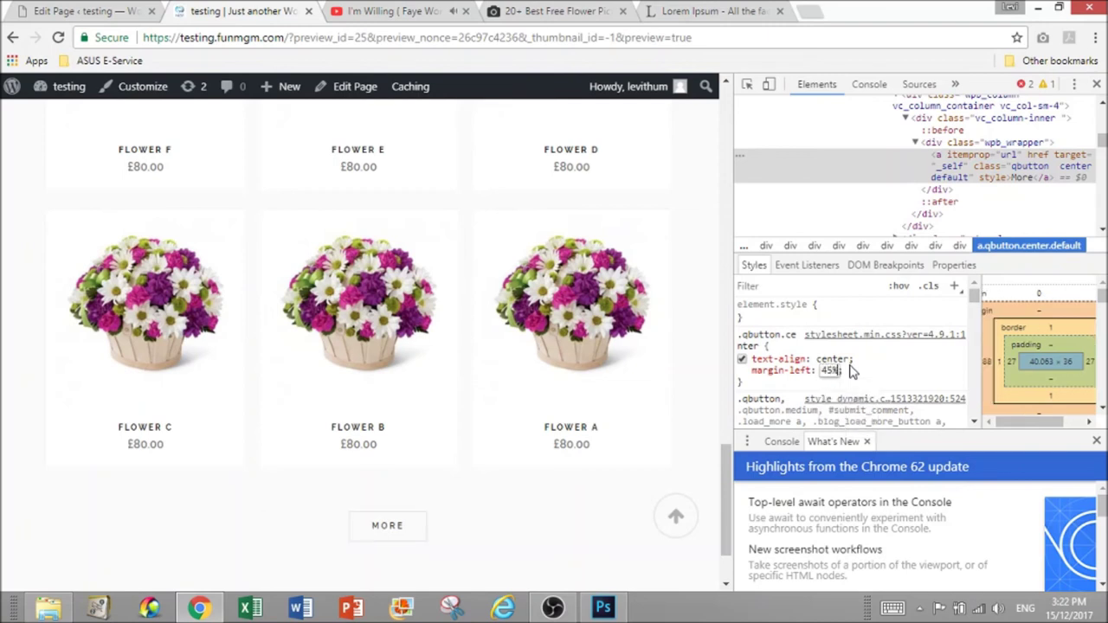
key(BackSpace)
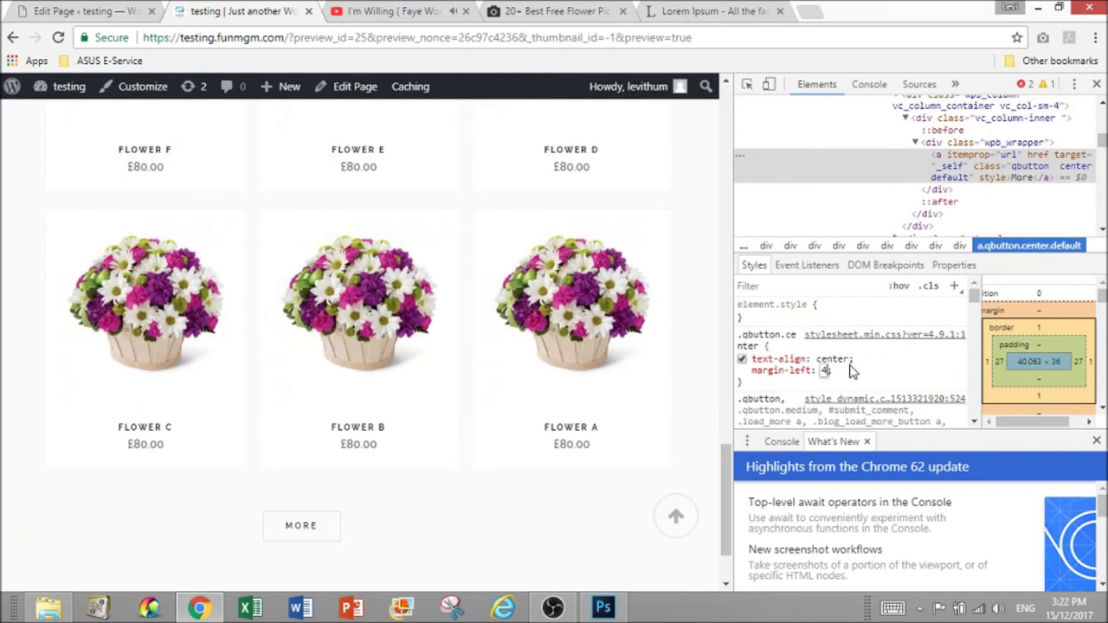
text(%)
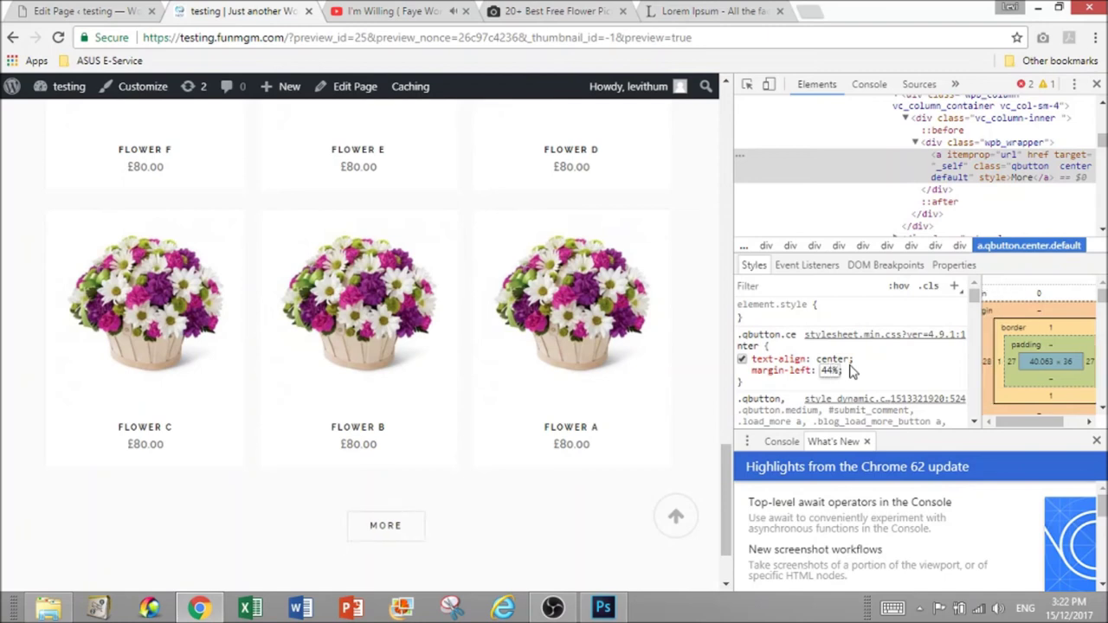
Copy the complete .qbutton.center style rule of the inspected More button
click(752, 388)
drag(744, 384, 742, 331)
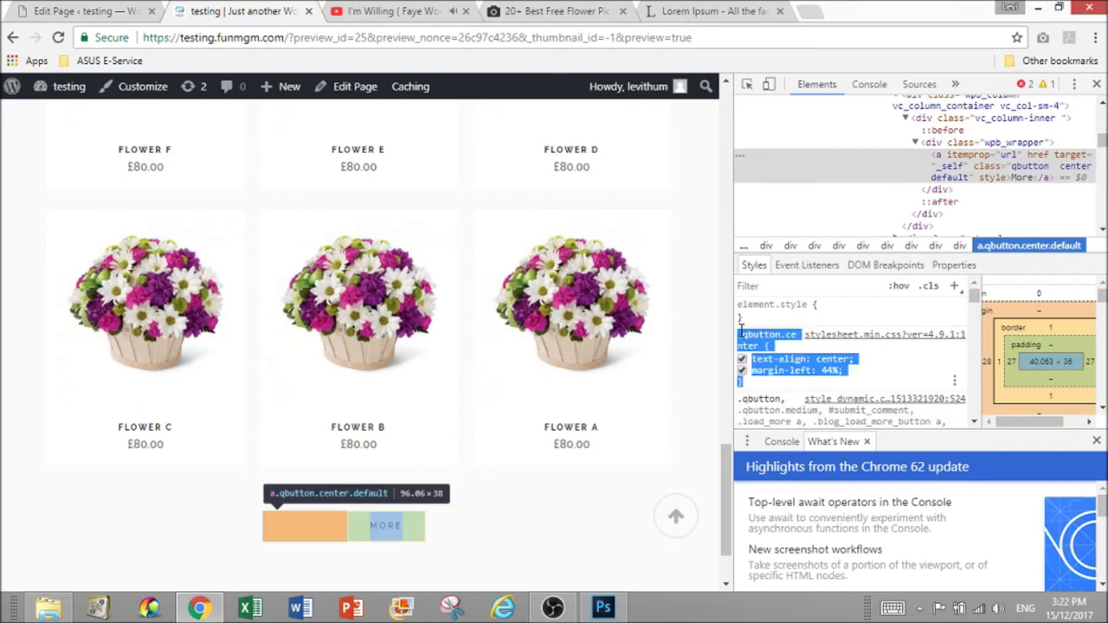
right_click(776, 338)
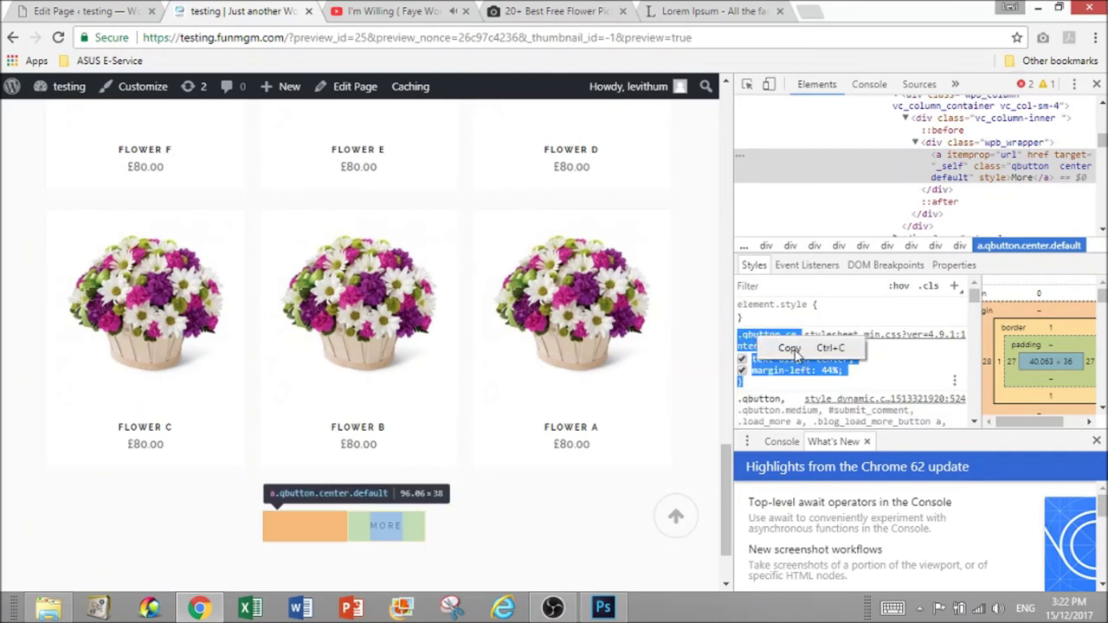
click(792, 349)
Close the code inspector and check the More button's centring below the products at full page width
click(1097, 84)
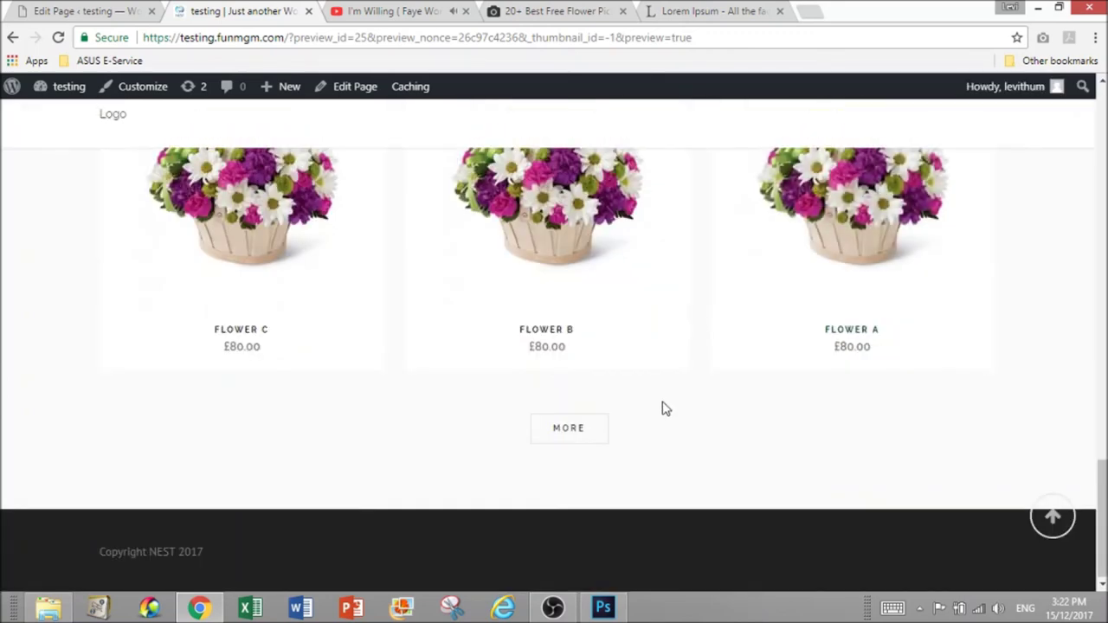
scroll(662, 403, up, 2)
scroll(719, 435, down, 2)
scroll(700, 440, up, 5)
scroll(631, 457, down, 5)
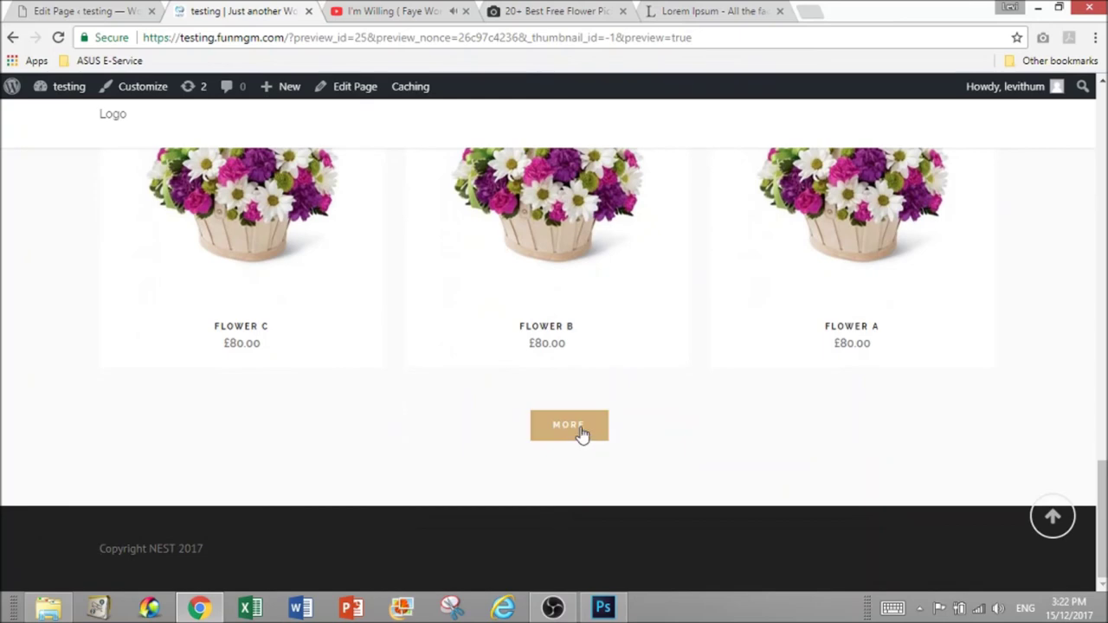
Inspect the More button below the products again and set margin-left to 40% in its .qbutton.center rule
right_click(582, 433)
click(618, 554)
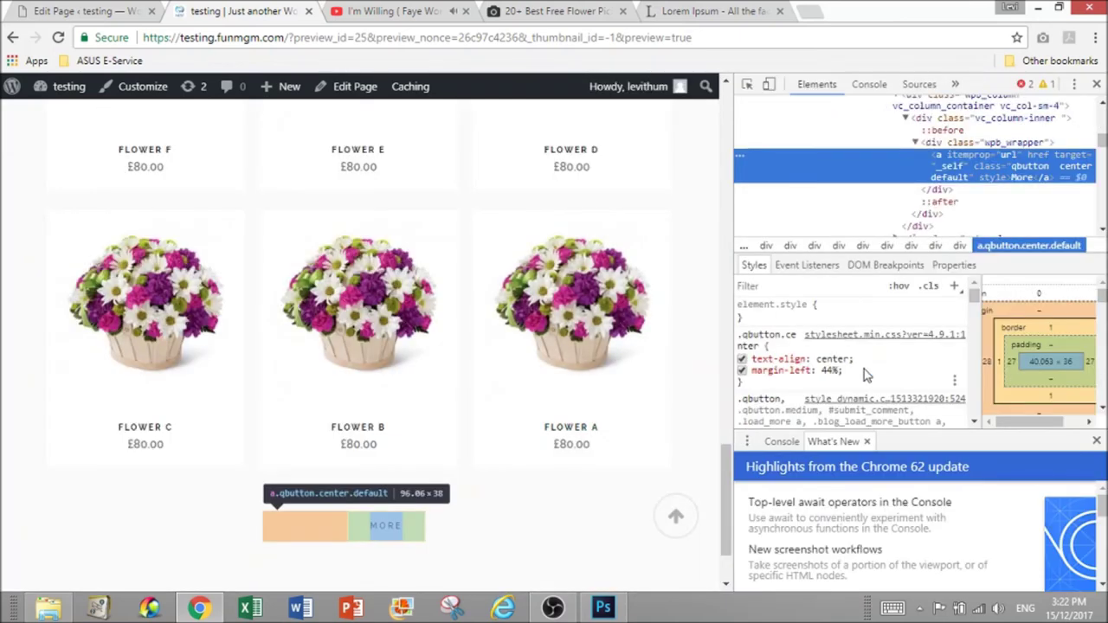
click(831, 370)
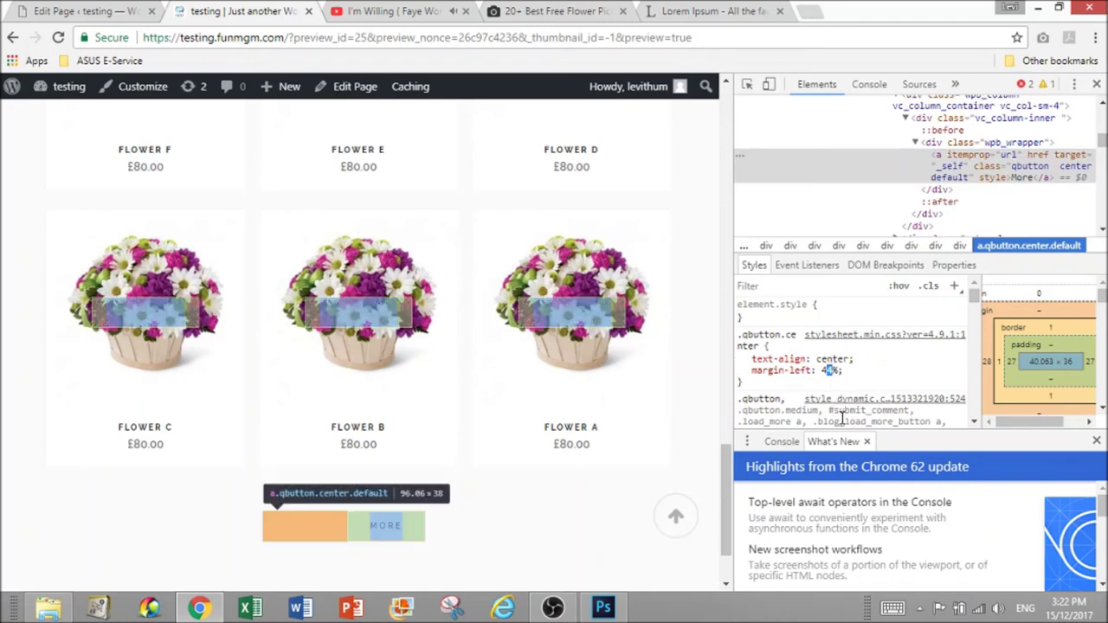
click(905, 381)
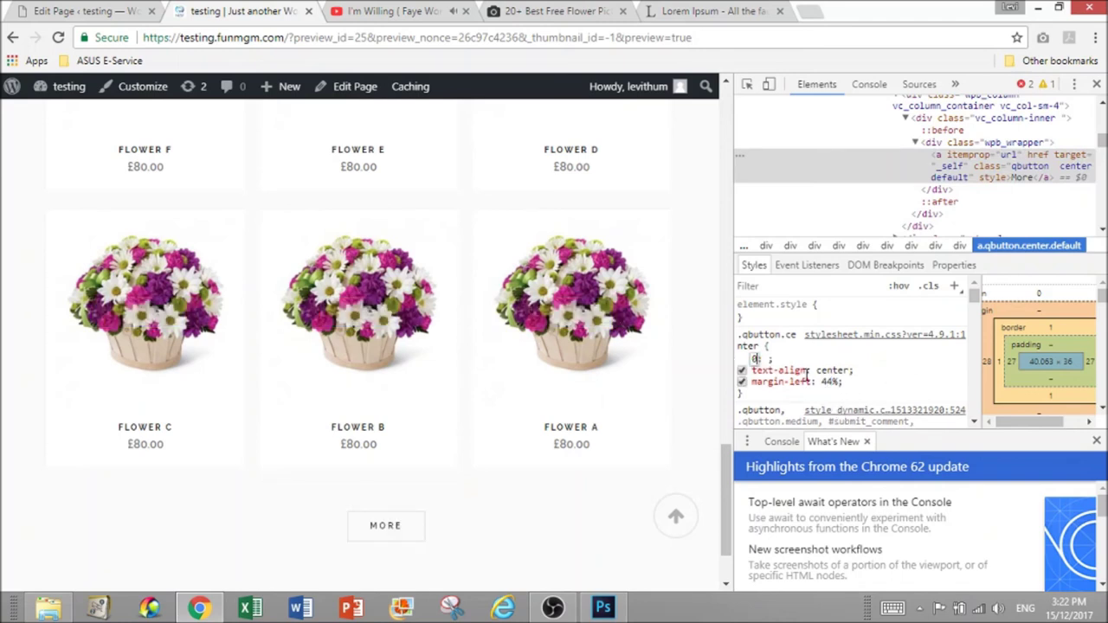
click(828, 391)
click(831, 371)
text(40%)
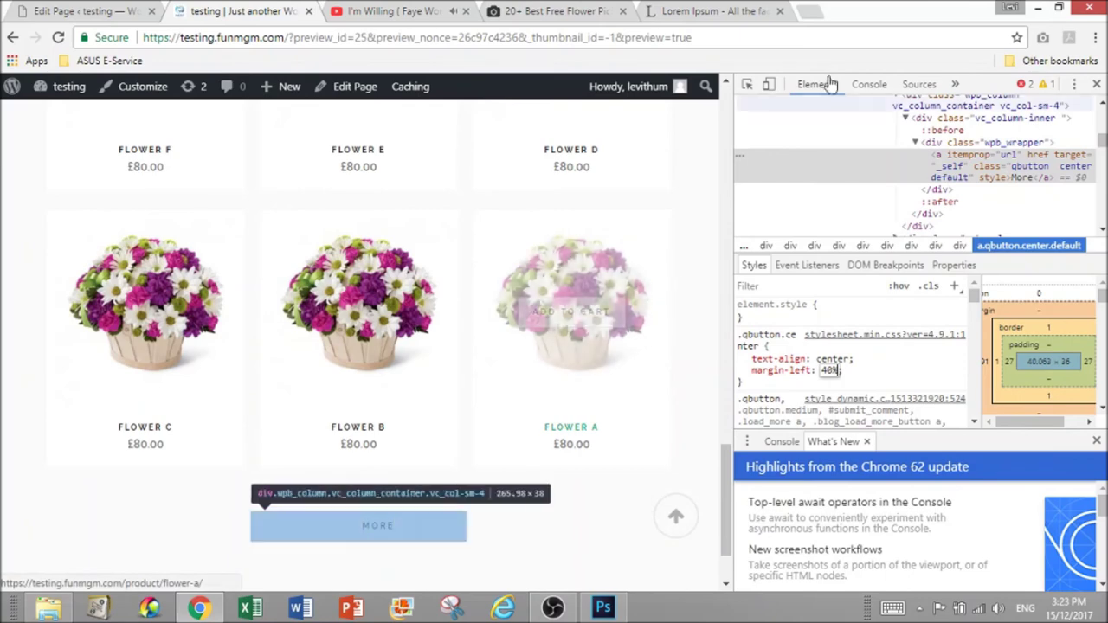
Close the code inspector and check the More button's position and the page sections above it at full width
click(1096, 86)
scroll(663, 444, up, 3)
scroll(663, 443, down, 3)
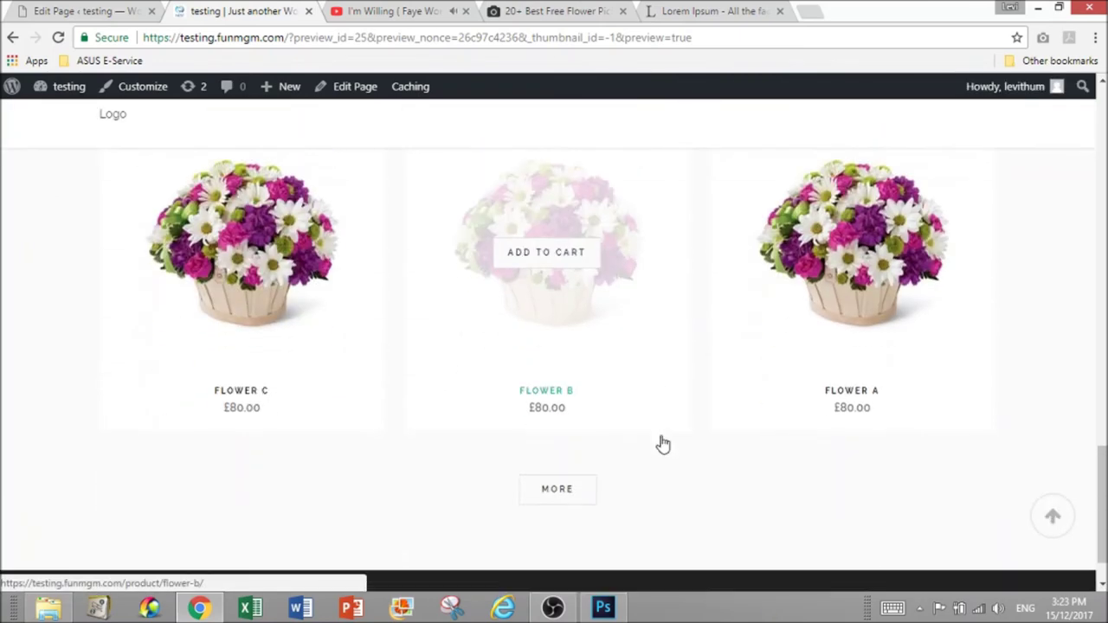
scroll(664, 443, down, 1)
scroll(204, 437, up, 1)
scroll(83, 441, up, 6)
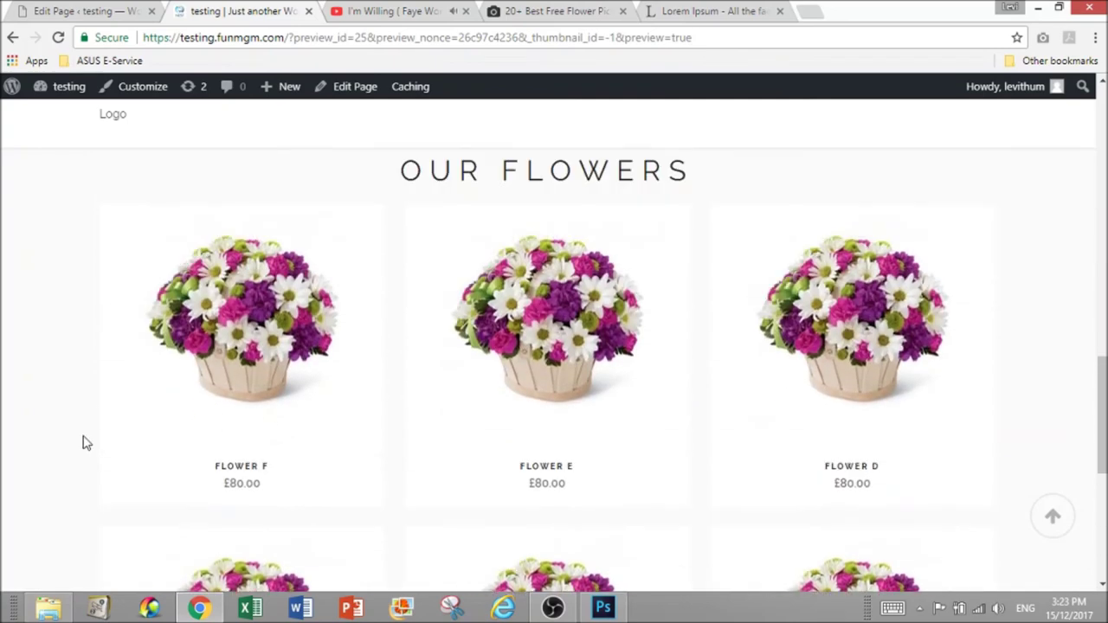
scroll(83, 443, down, 1)
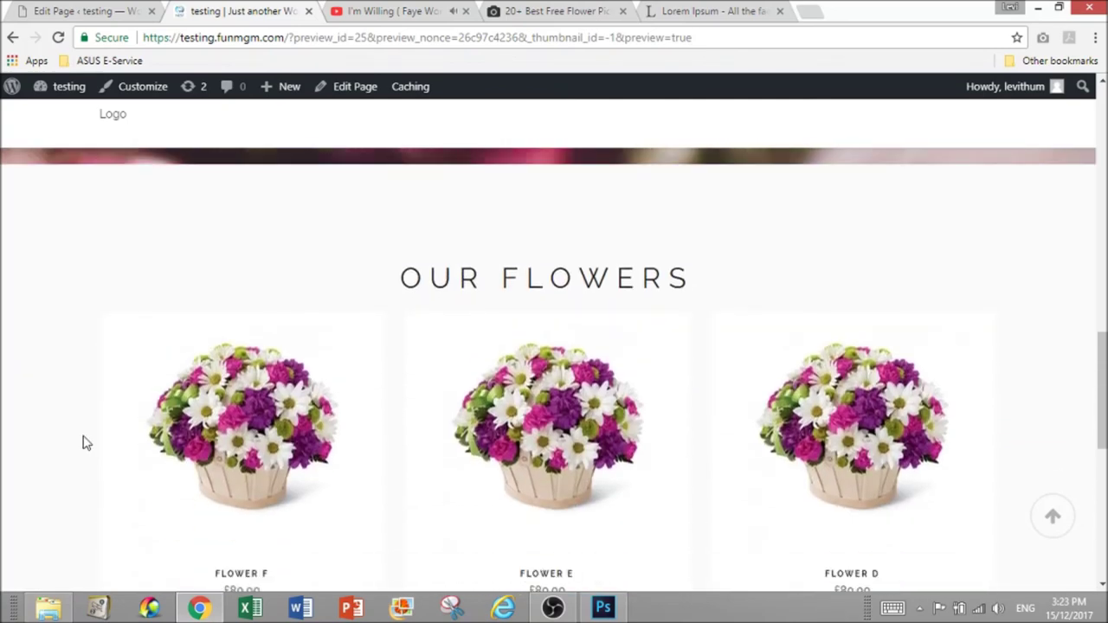
scroll(83, 442, down, 5)
scroll(85, 442, up, 11)
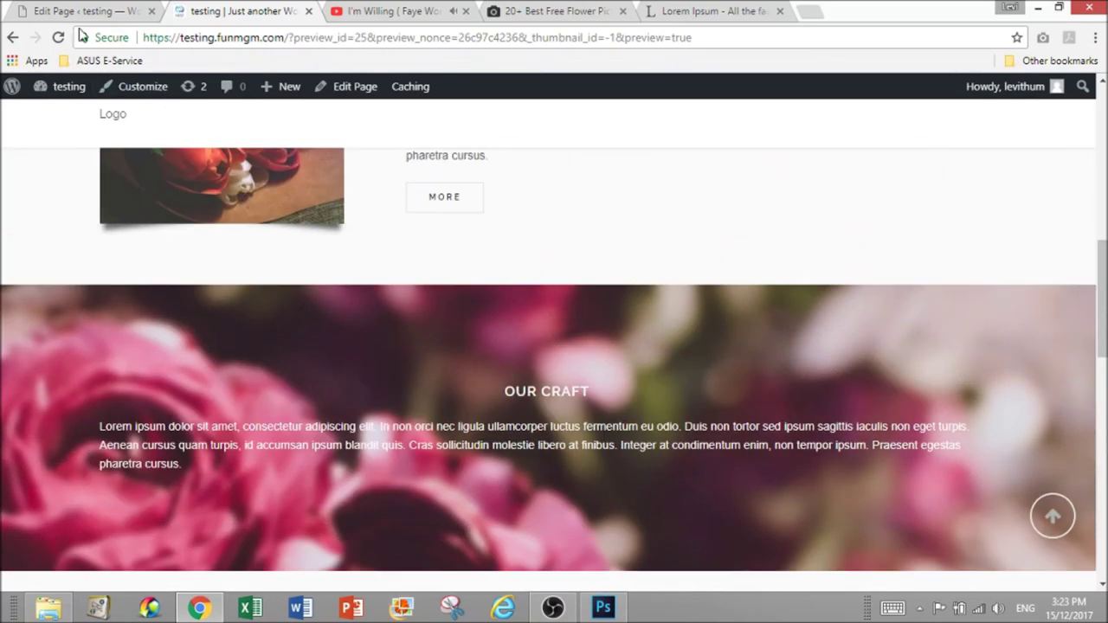
Paste the copied .qbutton.center rule into the page's custom CSS with margin-left set to 40%, and save the page settings
click(82, 11)
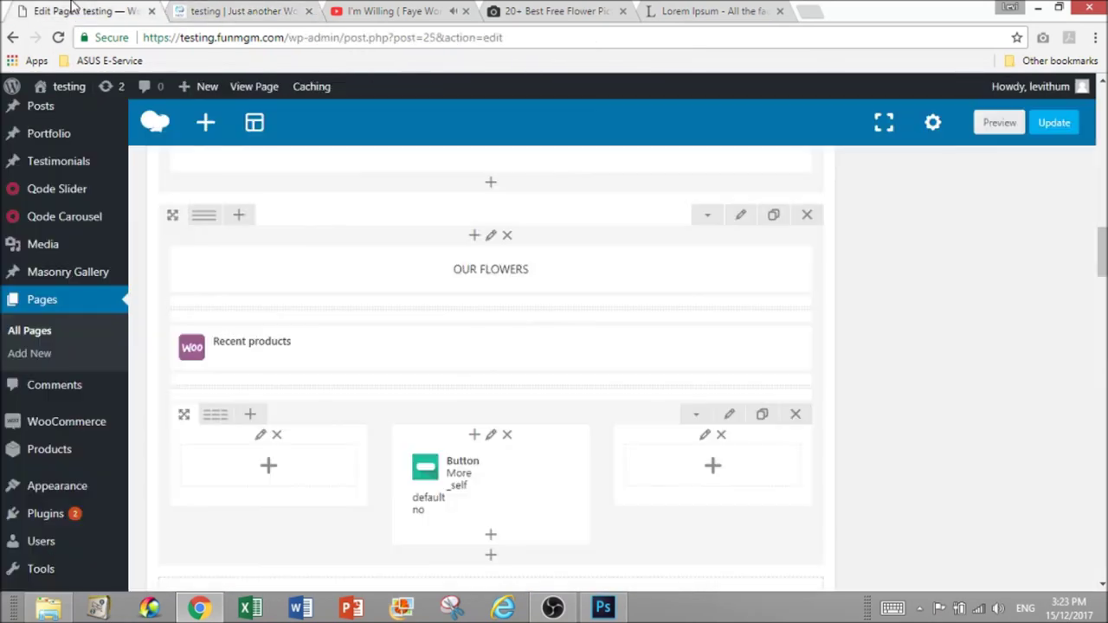
scroll(816, 293, up, 2)
click(932, 122)
key(ctrl+v)
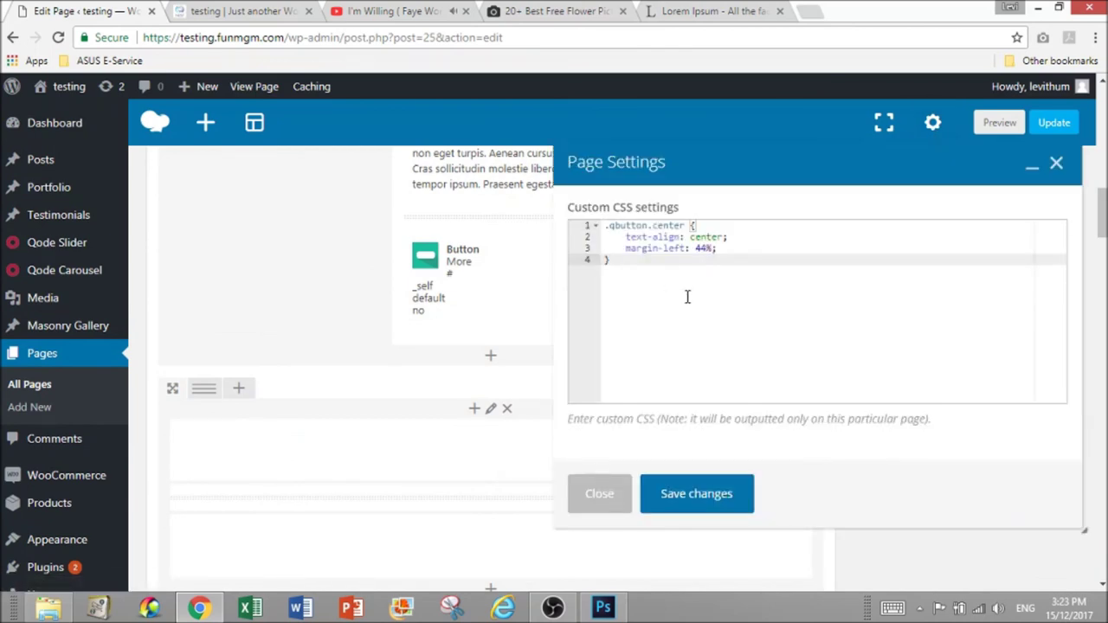
double_click(704, 249)
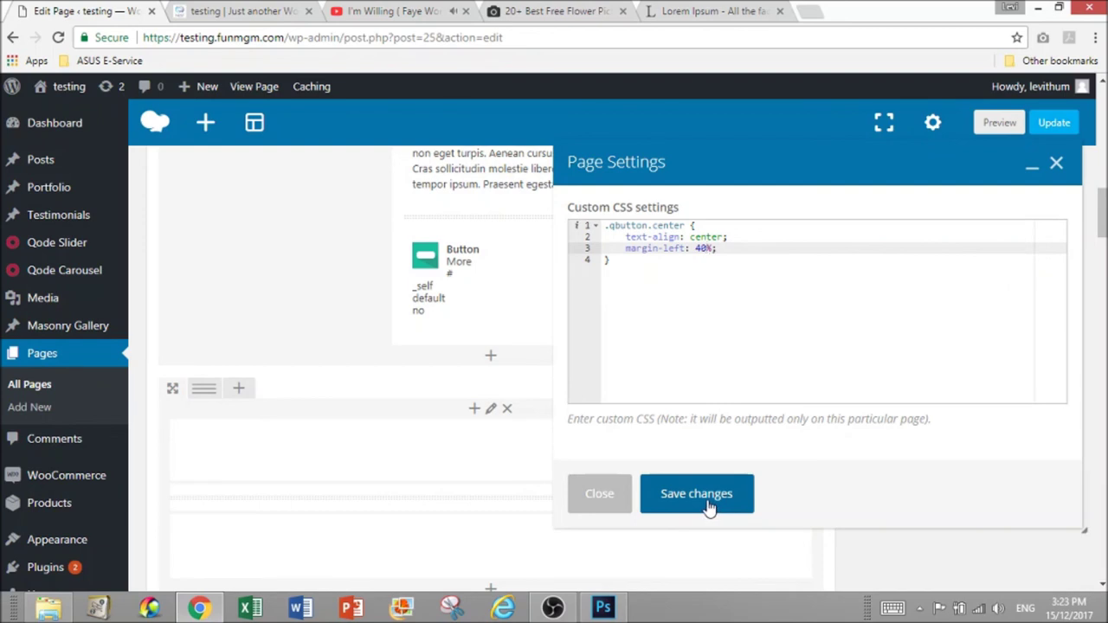
click(672, 316)
click(707, 492)
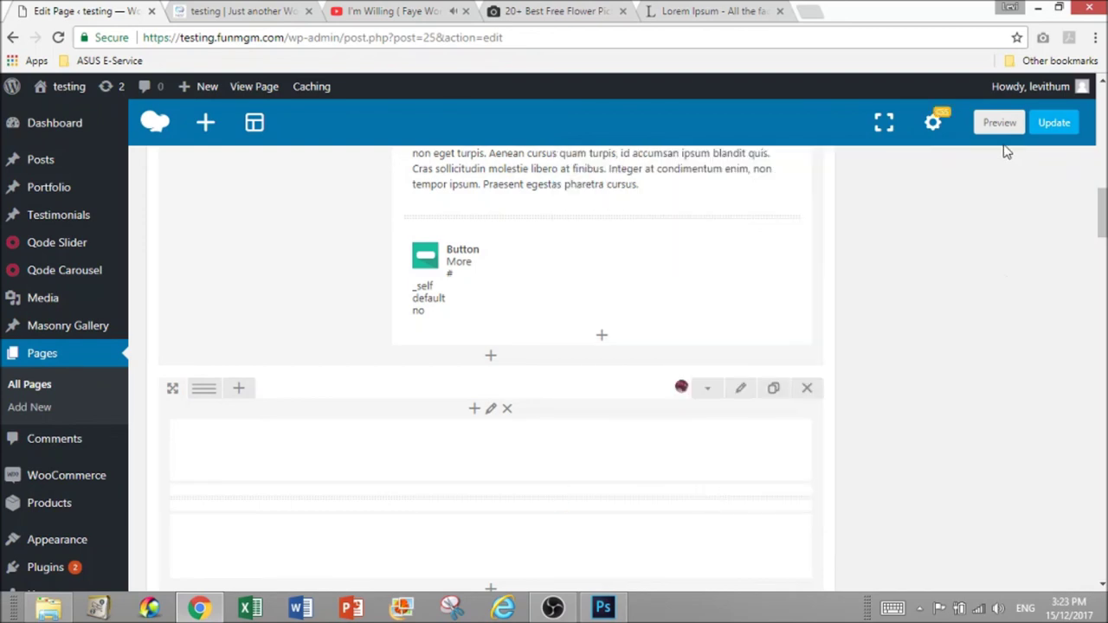
Update the Home page and preview it to check the More button below the product grid
click(1047, 130)
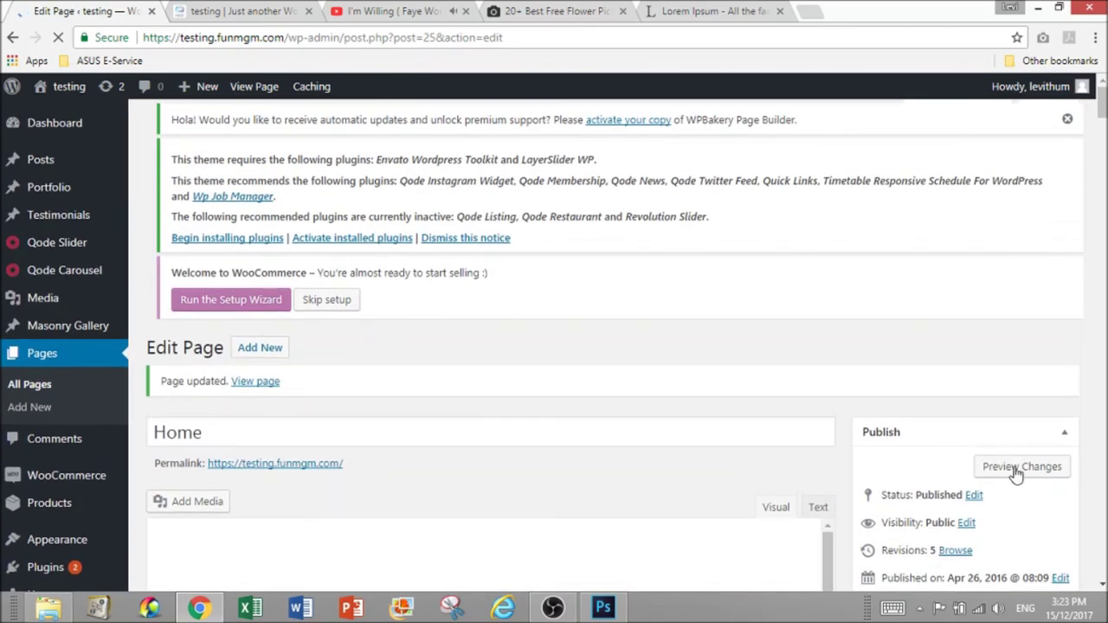
click(1019, 468)
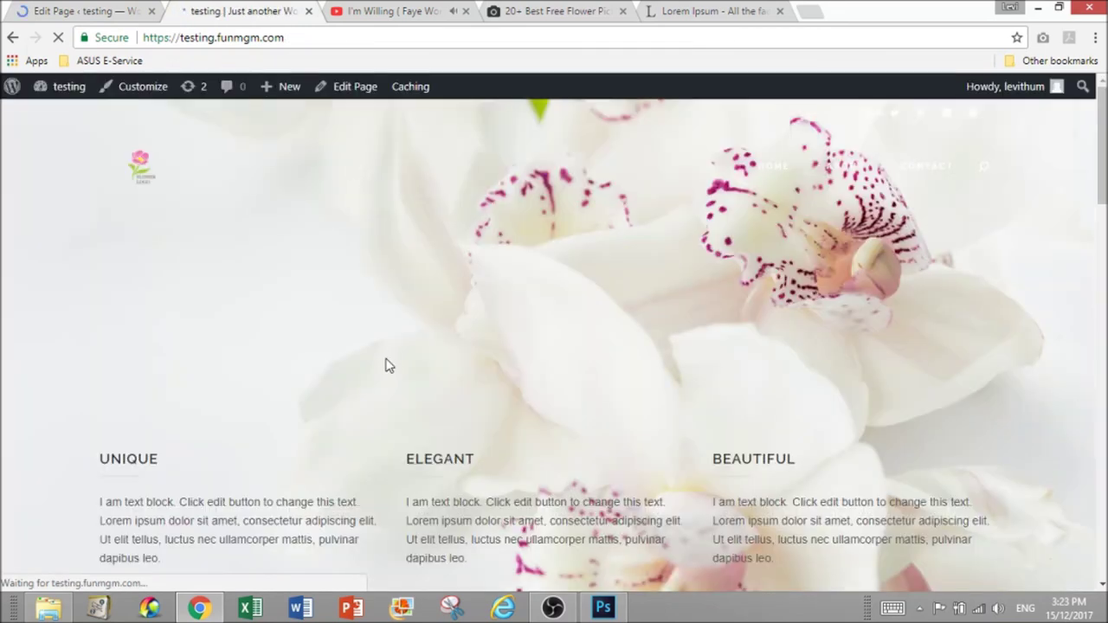
scroll(383, 366, down, 6)
scroll(480, 375, down, 9)
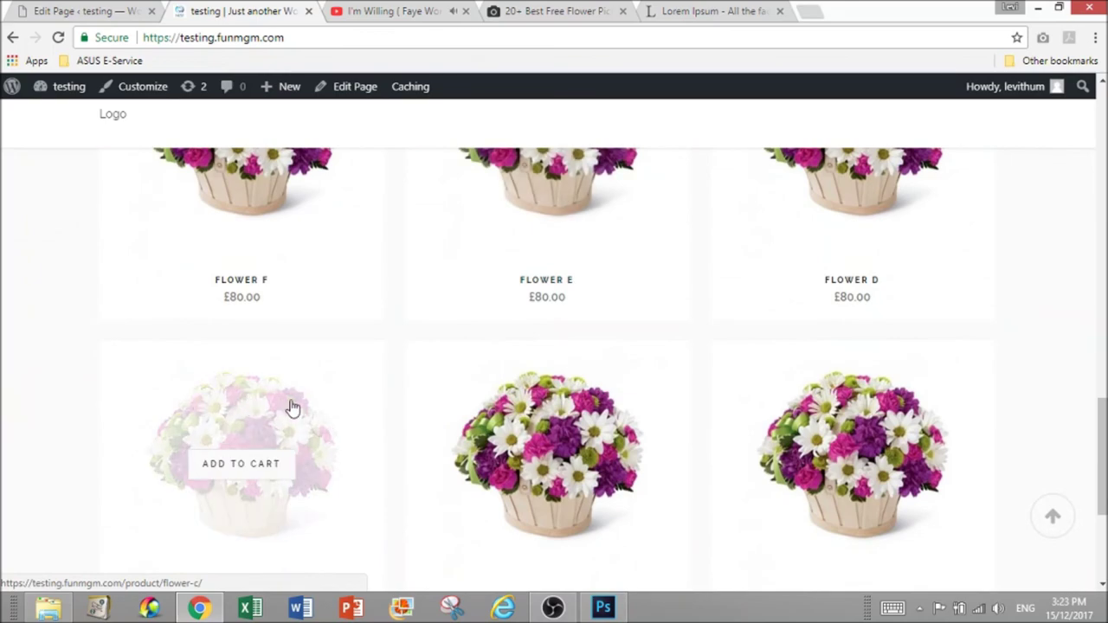
scroll(843, 381, down, 3)
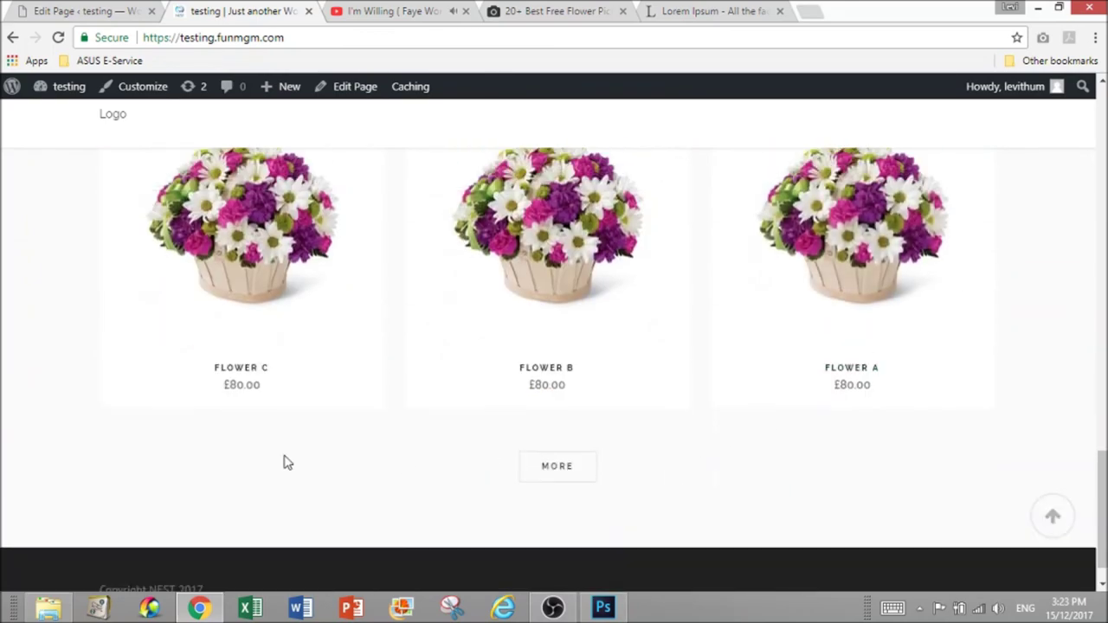
Review the previewed page's layout across the intro columns, Story of Our Flowers, Our Craft and Our Flowers sections
scroll(285, 460, up, 10)
scroll(290, 452, up, 6)
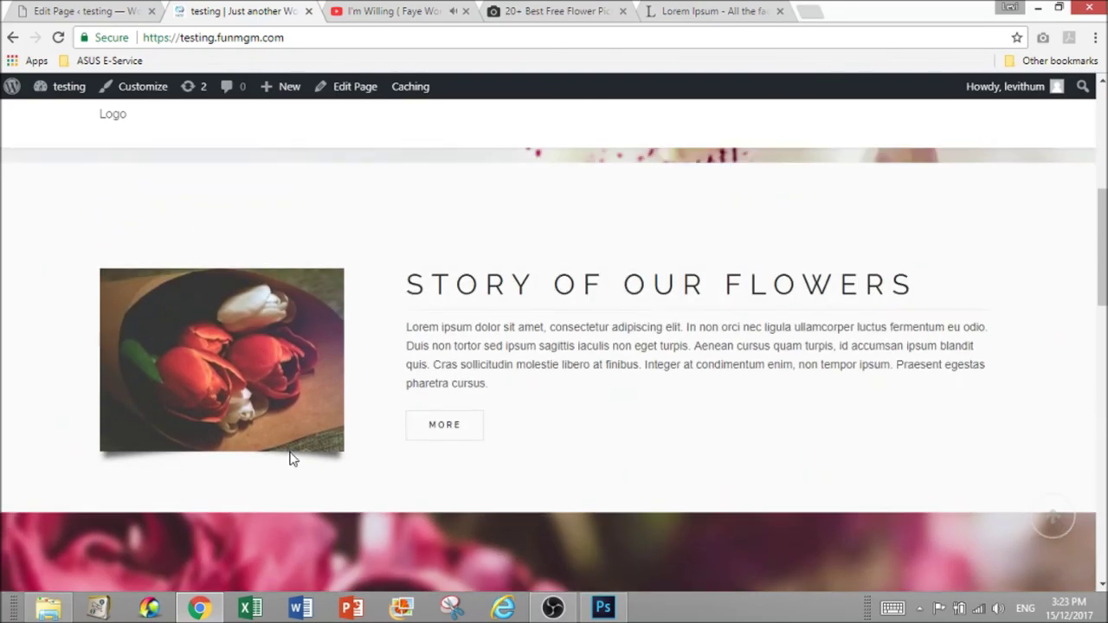
scroll(290, 454, down, 3)
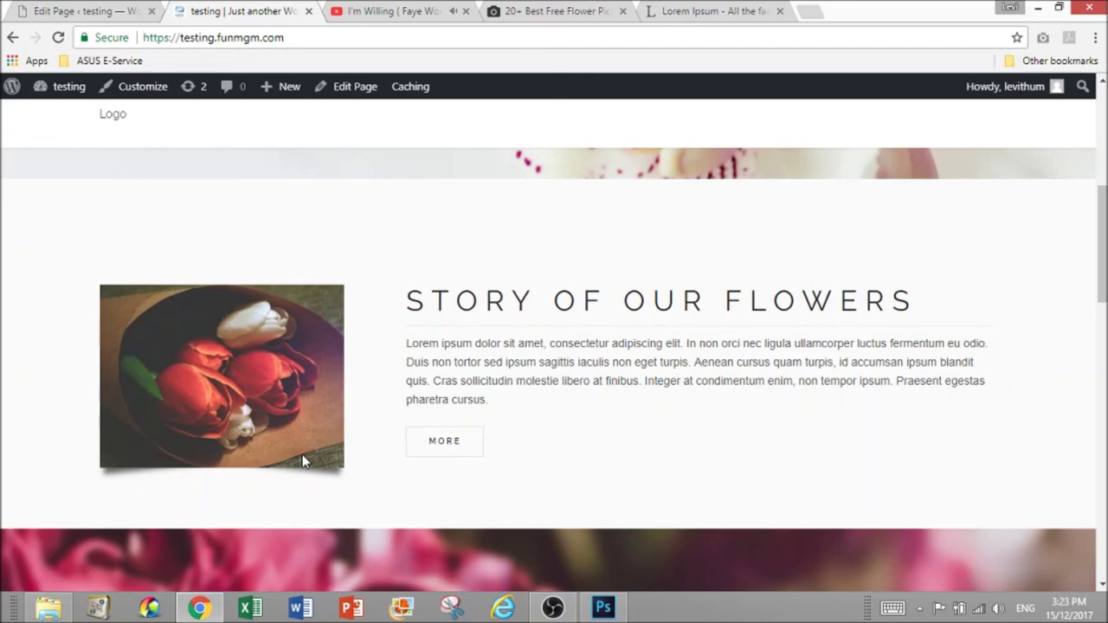
scroll(303, 461, down, 3)
scroll(303, 462, up, 1)
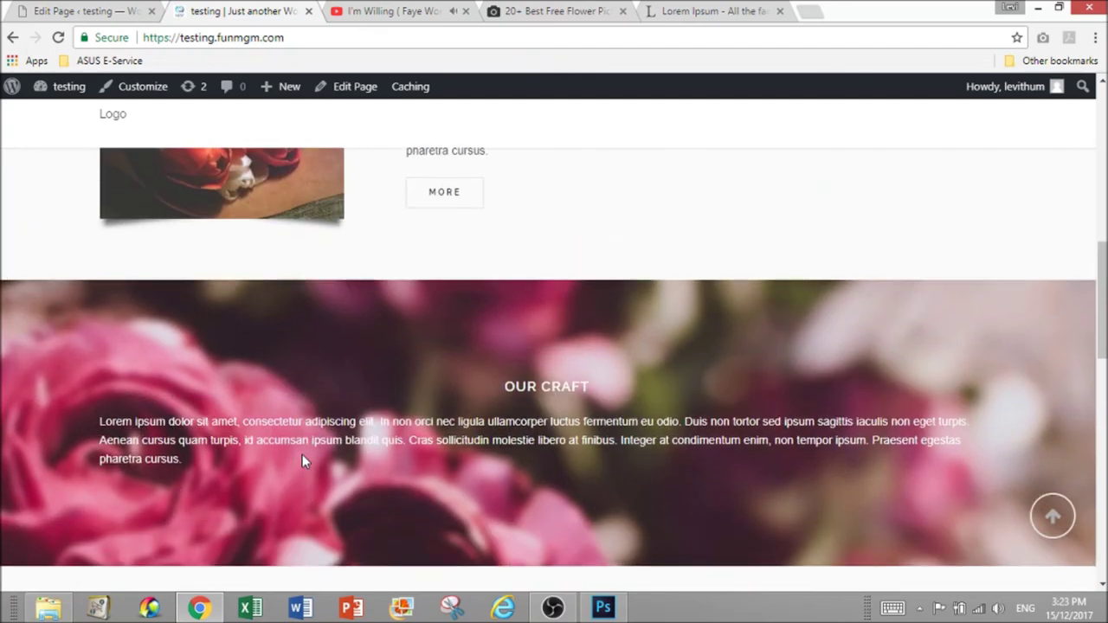
scroll(303, 454, down, 3)
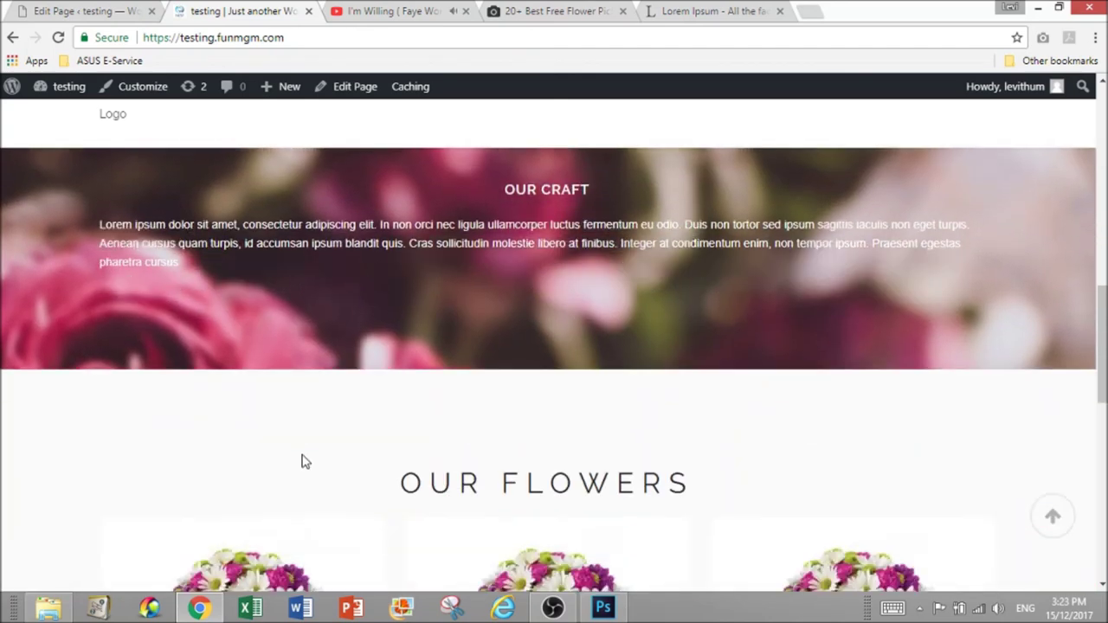
scroll(302, 462, up, 4)
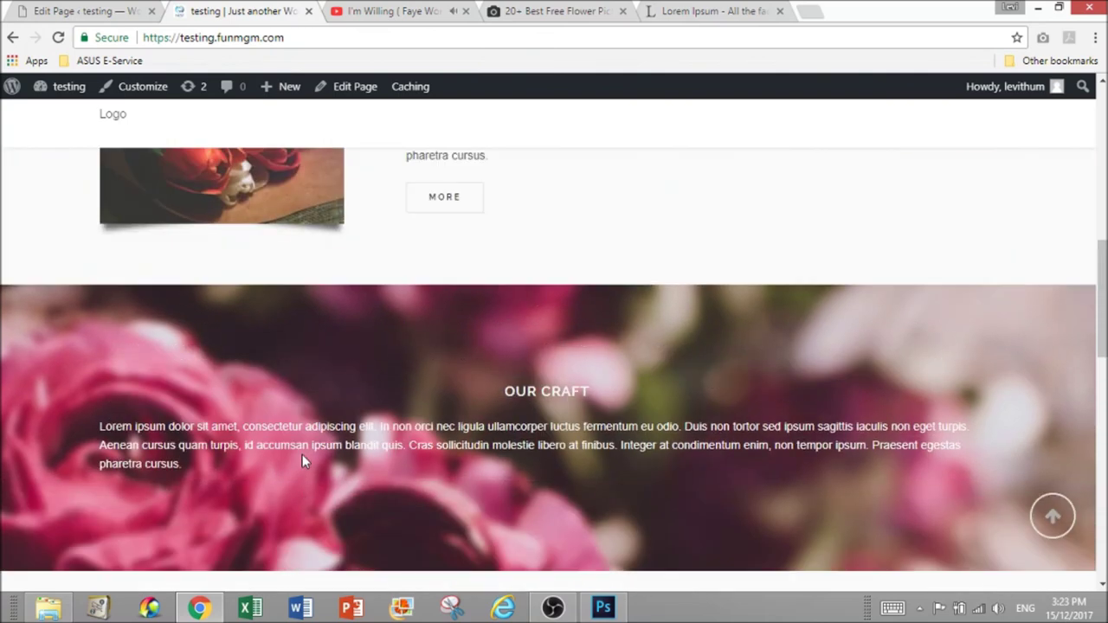
scroll(303, 461, up, 2)
scroll(303, 462, up, 2)
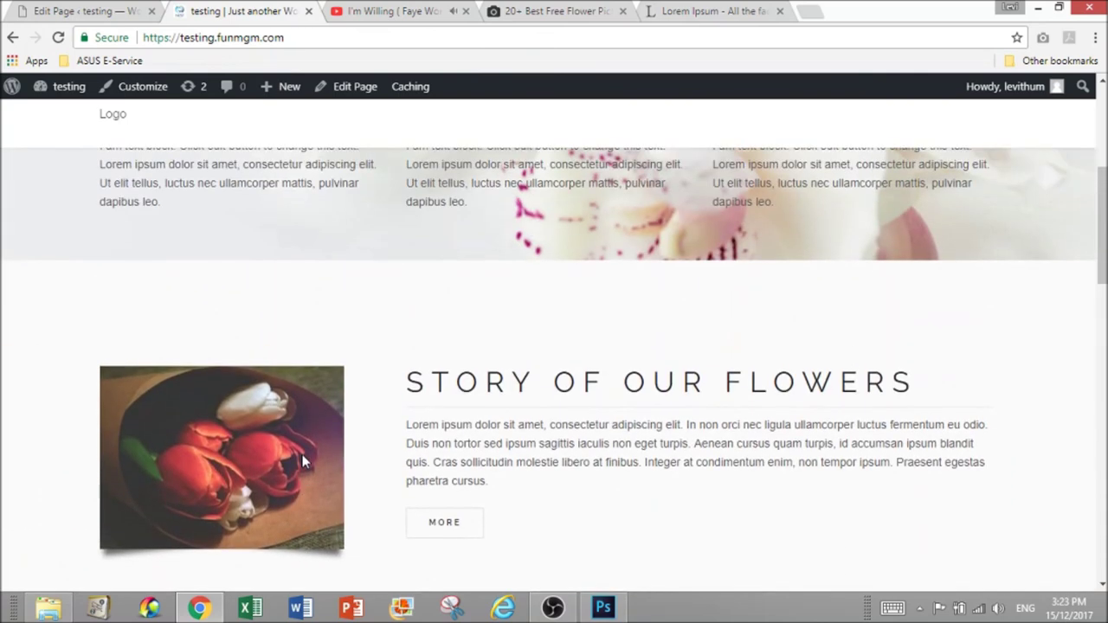
scroll(302, 457, up, 2)
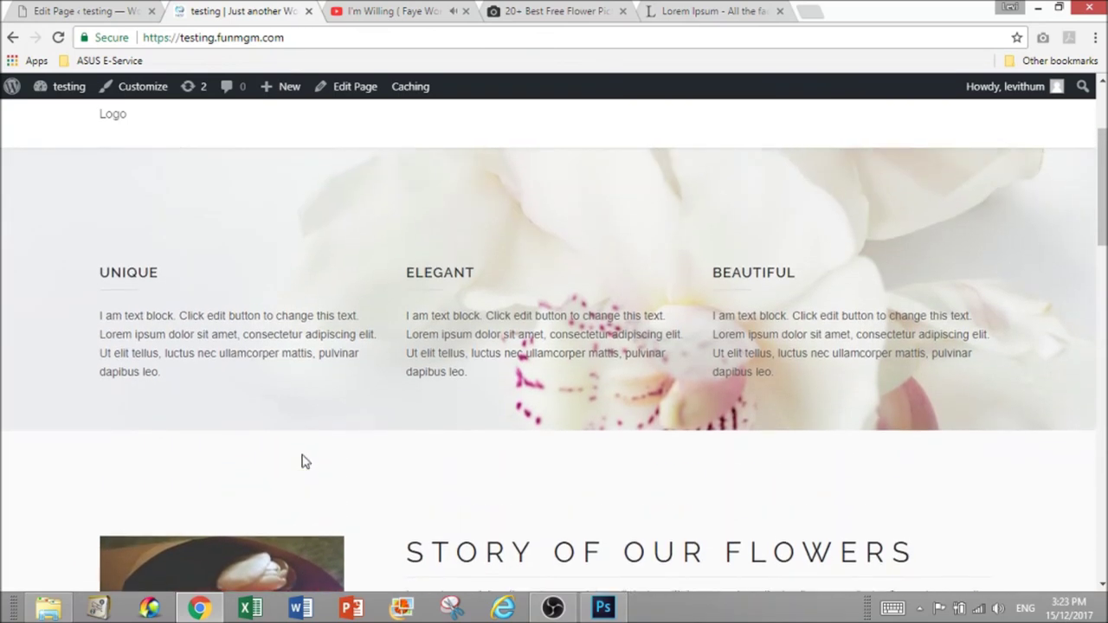
scroll(302, 457, down, 1)
scroll(302, 462, down, 1)
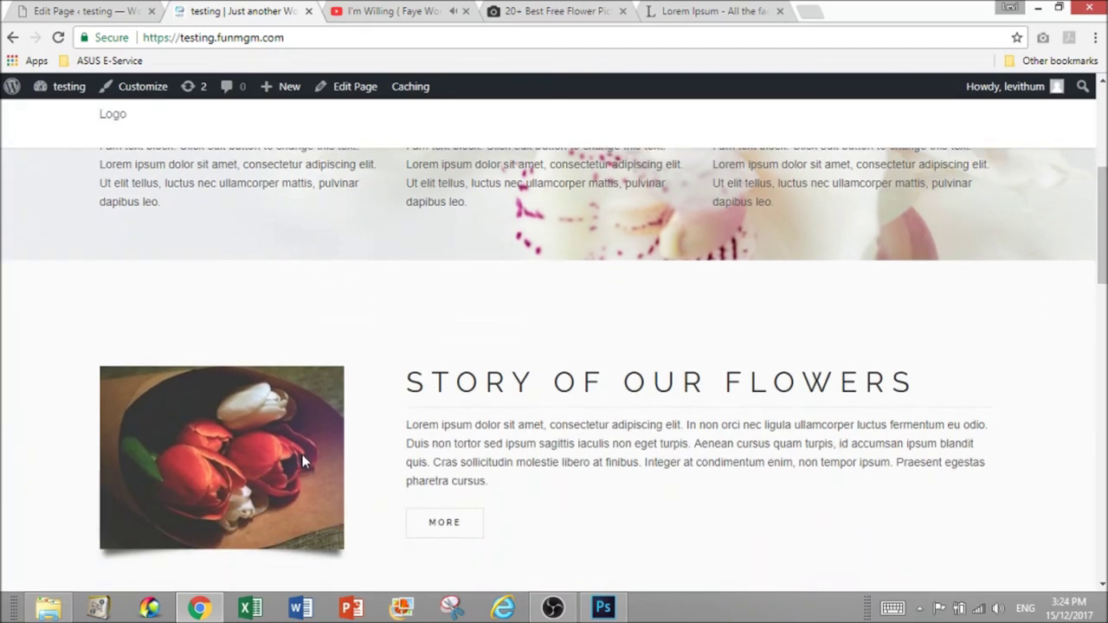
scroll(609, 366, up, 3)
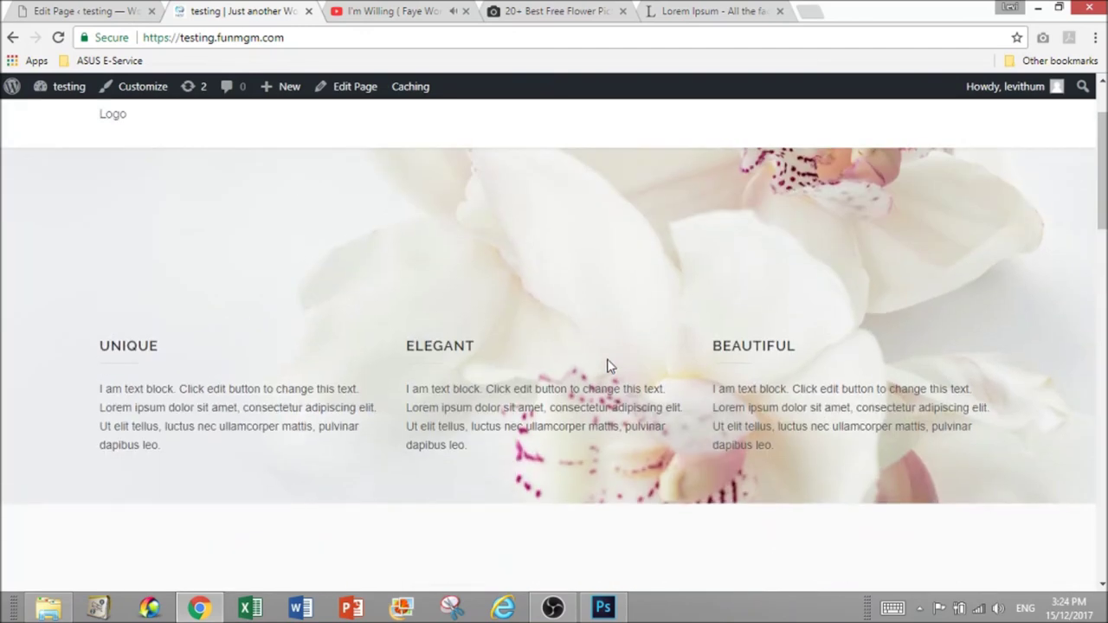
scroll(608, 366, down, 1)
scroll(607, 366, up, 2)
scroll(609, 366, down, 4)
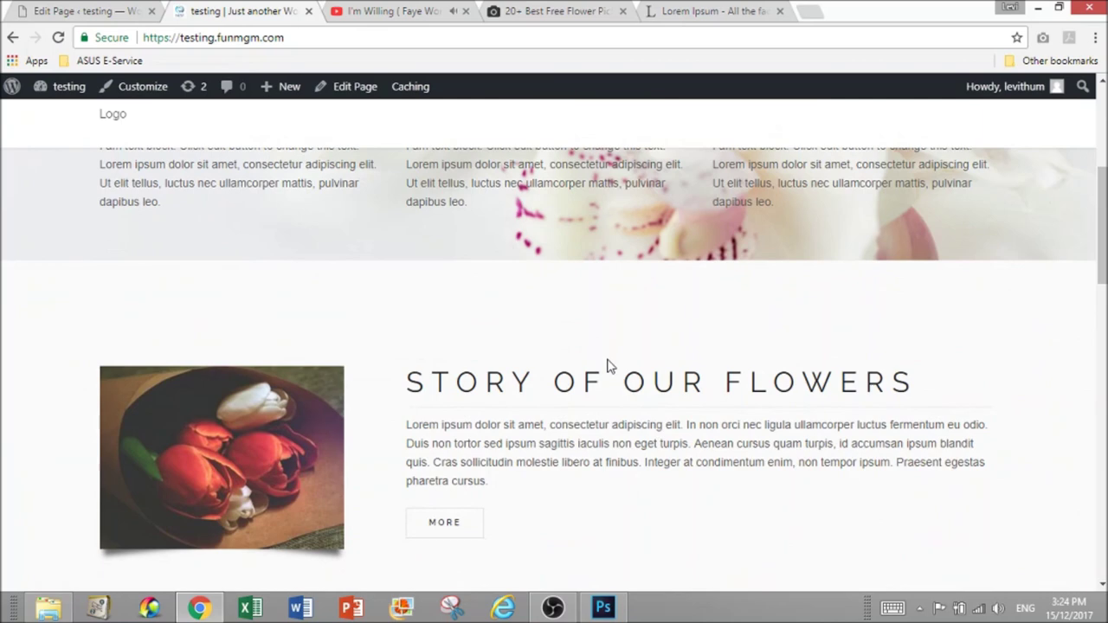
scroll(608, 389, up, 4)
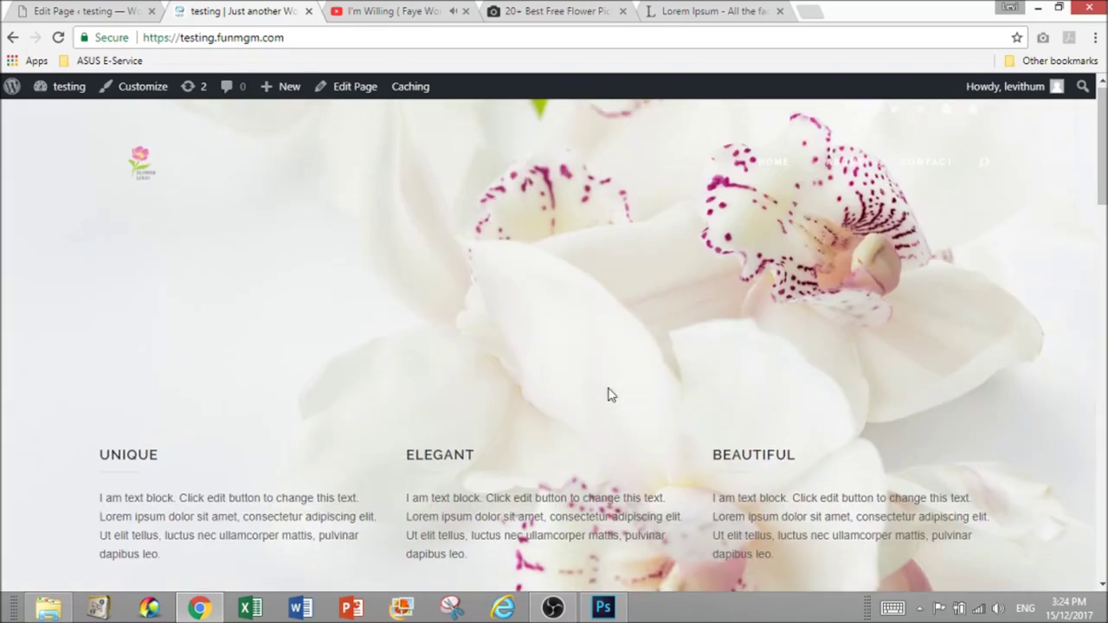
scroll(612, 394, down, 3)
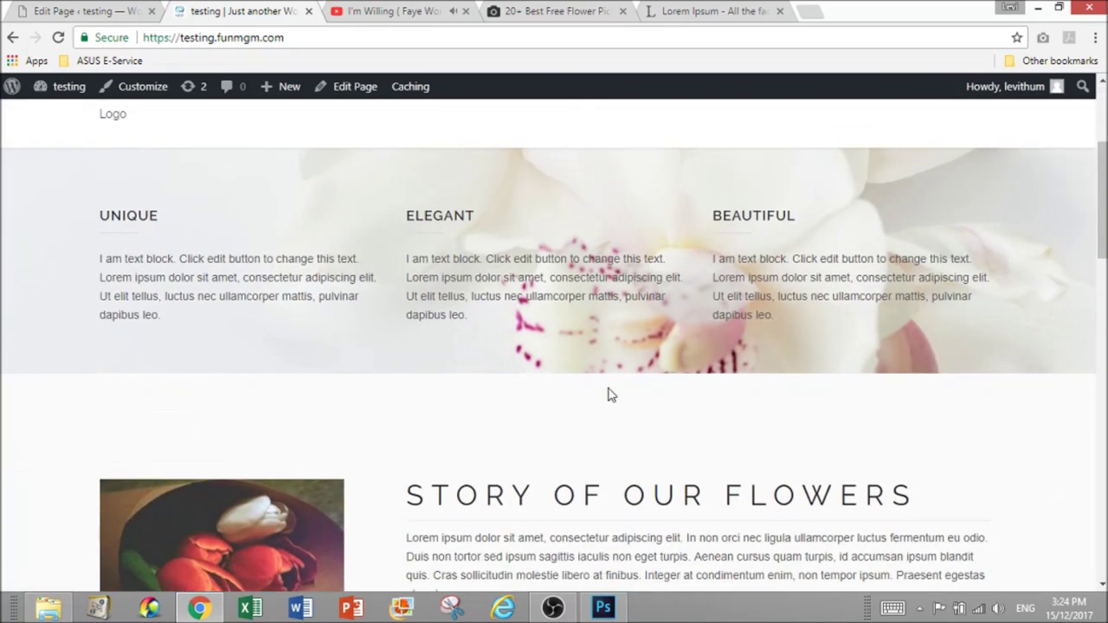
scroll(621, 456, down, 10)
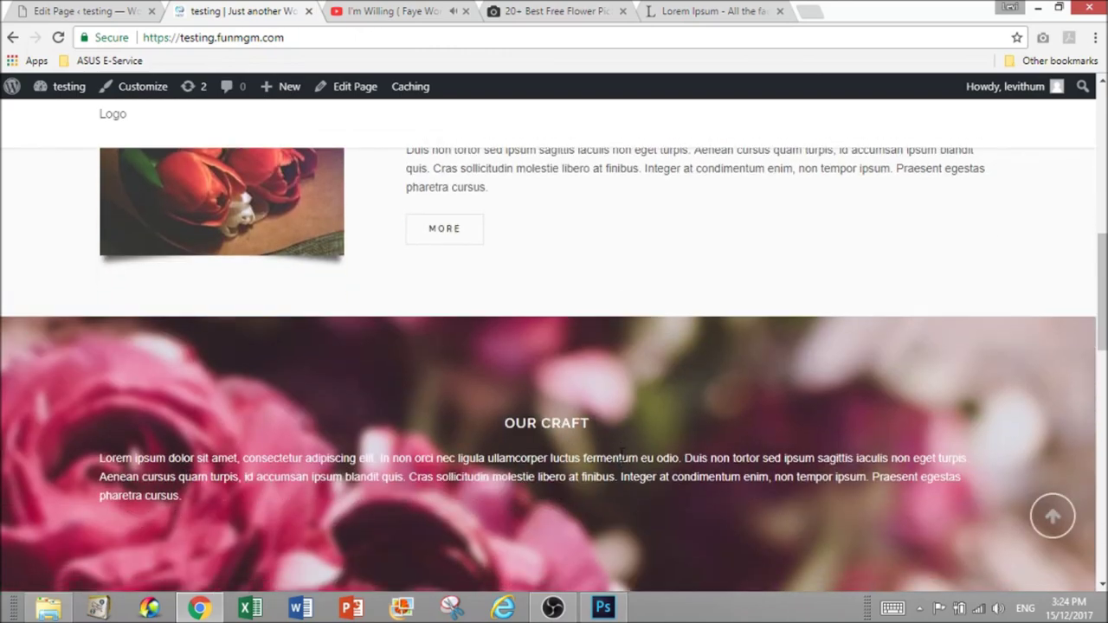
scroll(621, 460, down, 3)
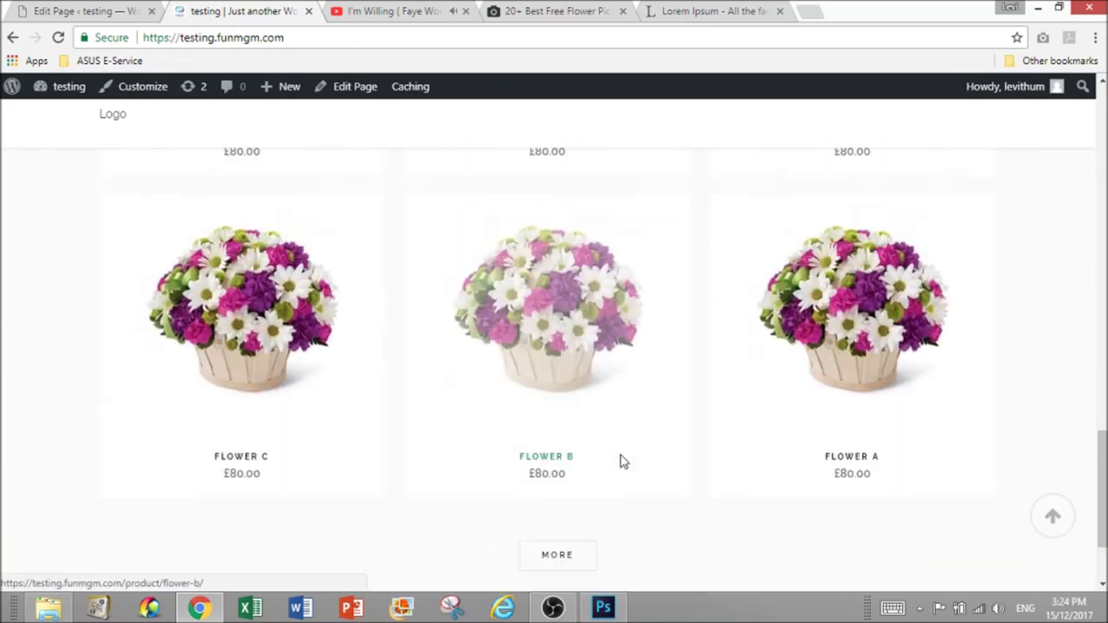
scroll(621, 461, up, 10)
scroll(621, 461, up, 3)
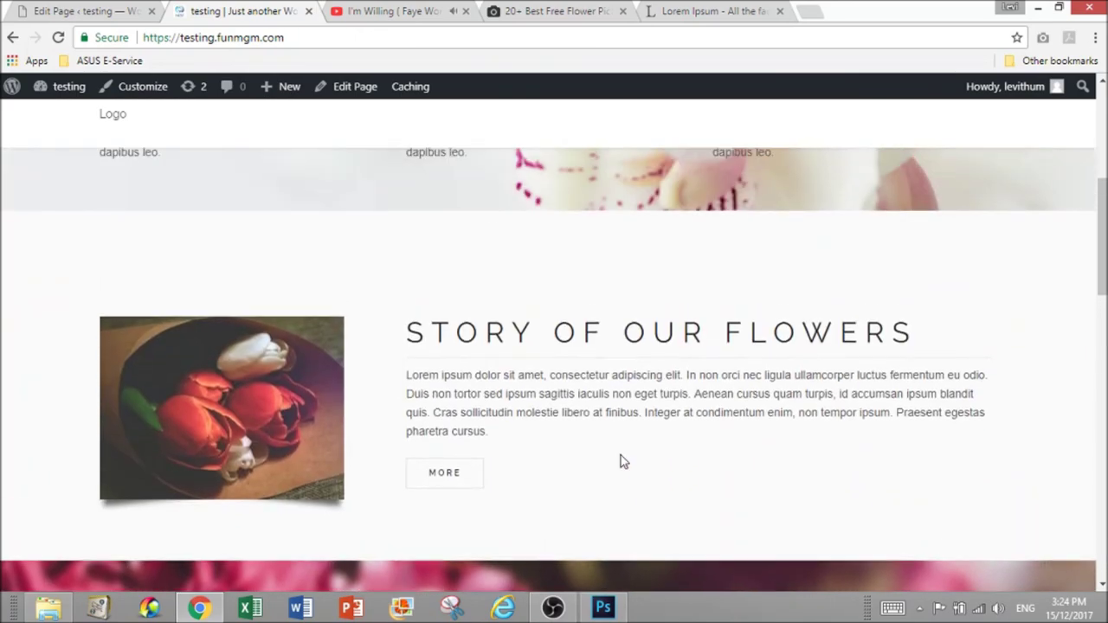
click(570, 611)
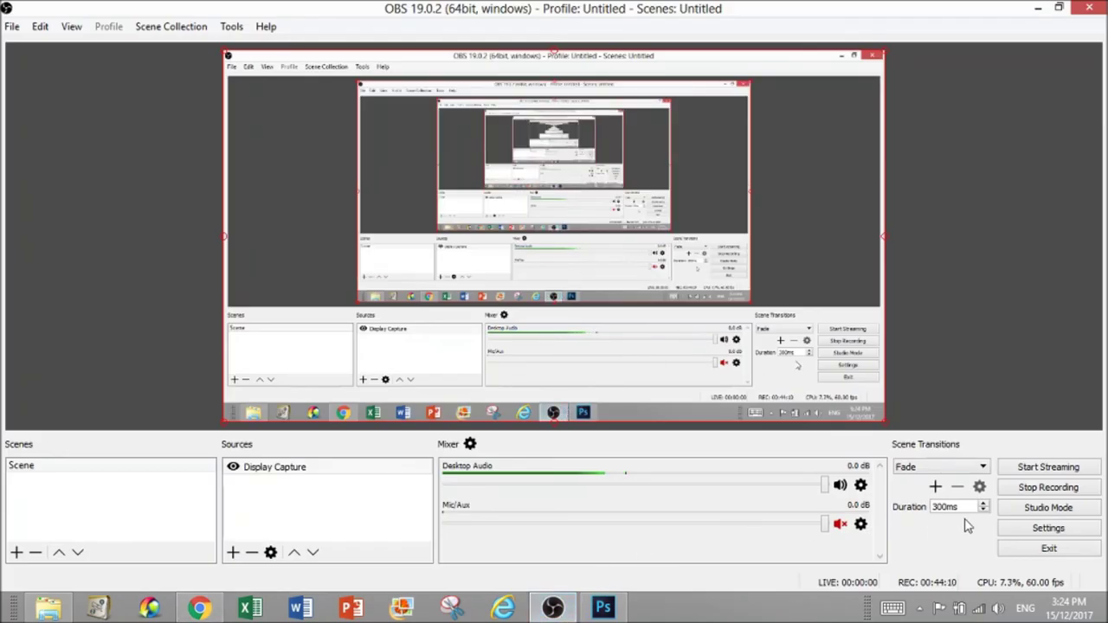